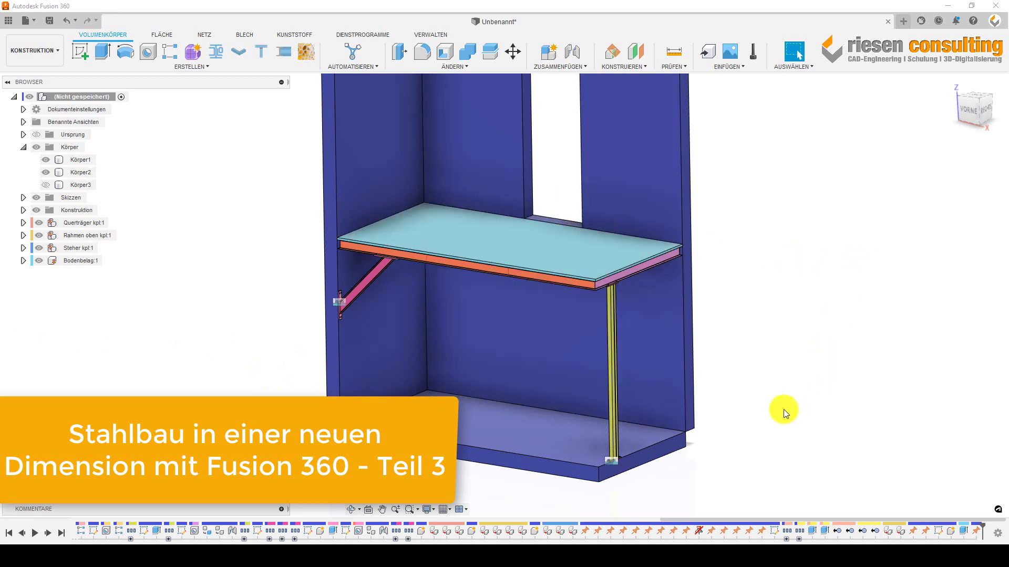
- Select the left wall and the body near the yellow post, viewing the frame under the tabletop
left_click(412, 169)
left_click(894, 320)
scroll(560, 153, "down", 3)
scroll(547, 115, "down", 2)
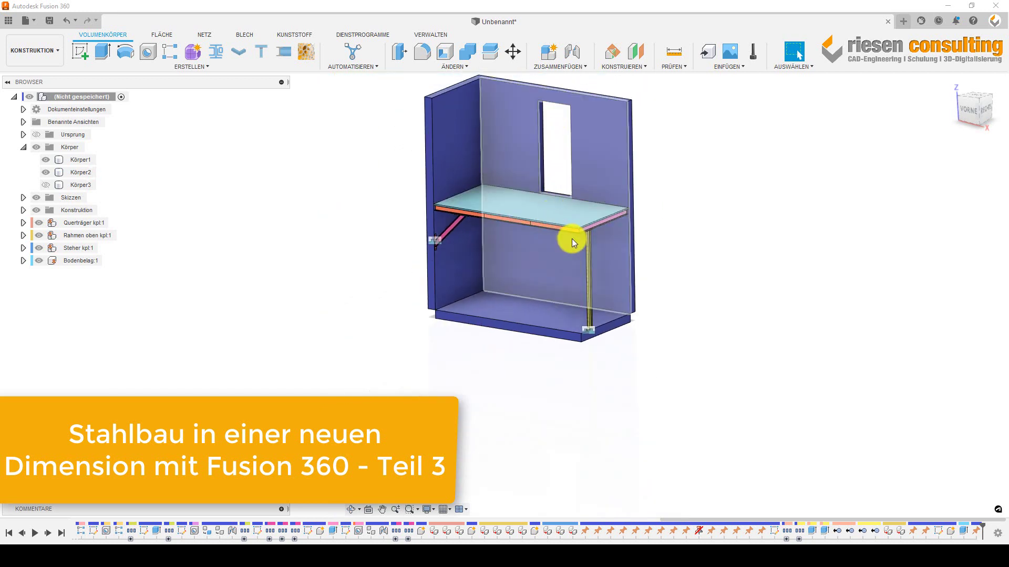
scroll(573, 239, "up", 2)
scroll(818, 285, "down", 3)
scroll(793, 282, "down", 1)
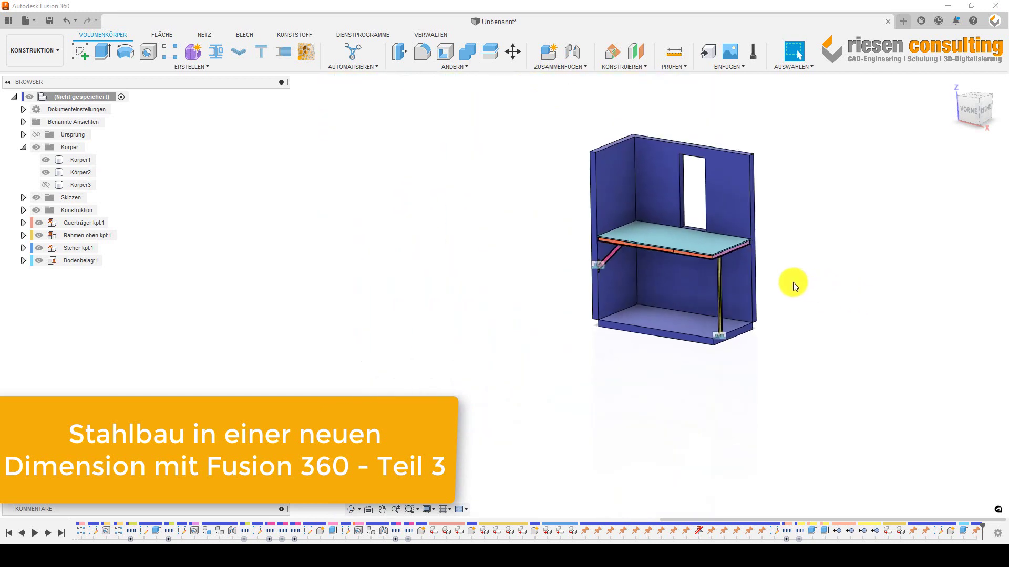
mouse_move(793, 282)
middle_mouse_down()
mouse_move(714, 381)
mouse_move(727, 318)
mouse_move(681, 383)
middle_mouse_up()
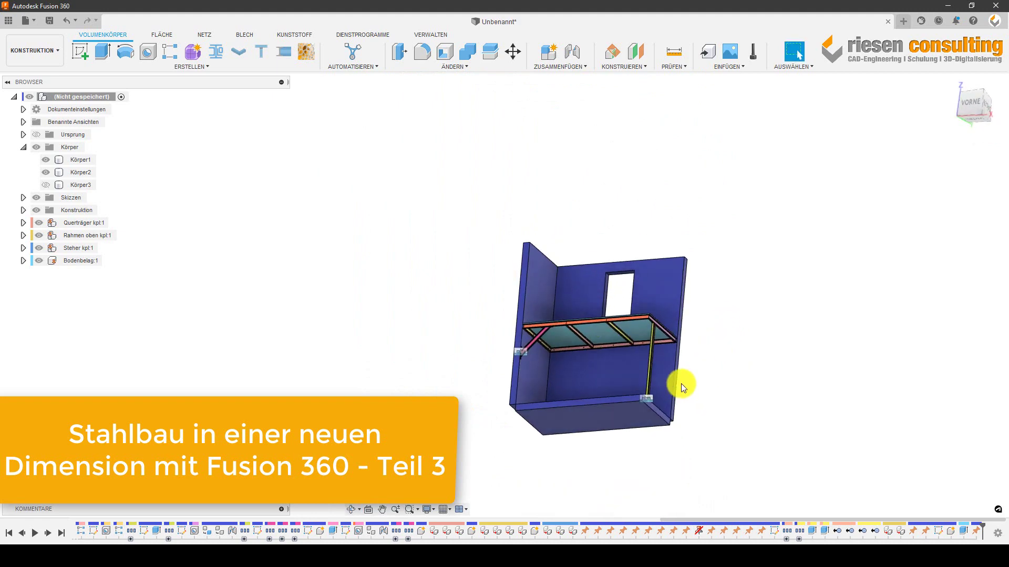
left_click(681, 383)
scroll(672, 383, "up", 3)
scroll(619, 427, "up", 2)
scroll(619, 448, "up", 2)
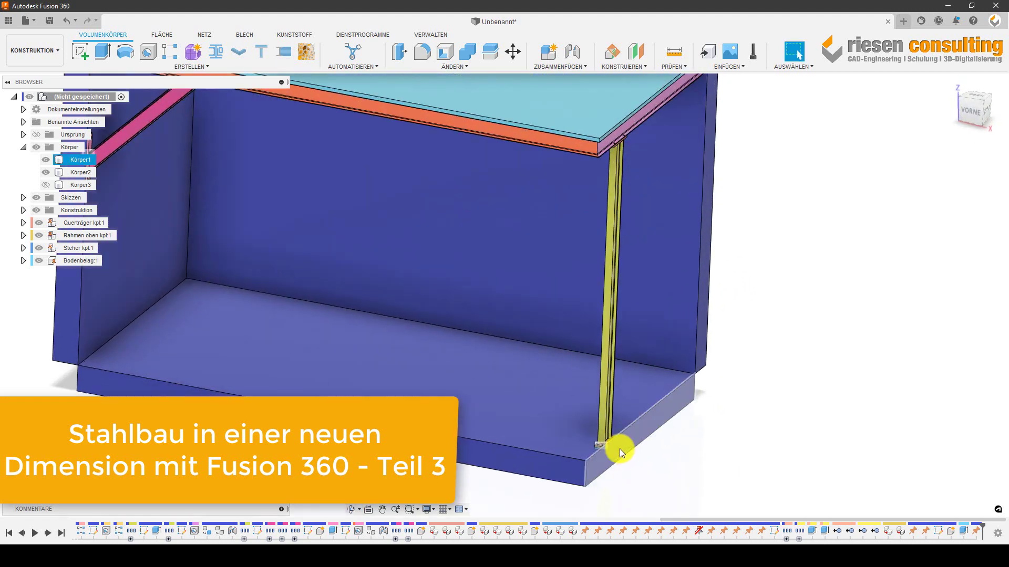
scroll(619, 448, "up", 2)
scroll(590, 445, "up", 2)
- Orbit and pan to inspect the post base, tabletop crossbars, rail brace and cabinet
middle_click_drag(589, 444, 610, 237, "shift")
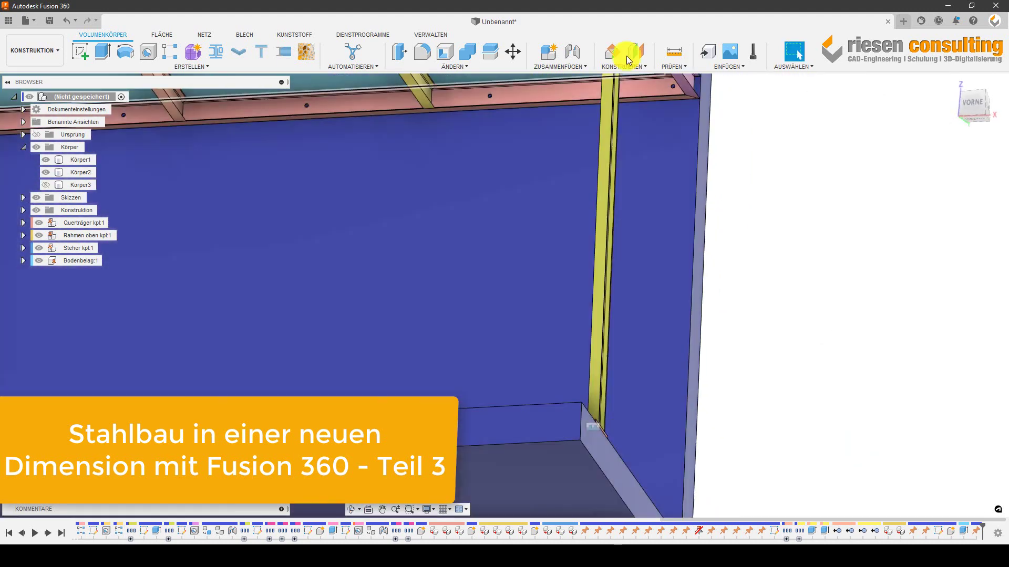
mouse_move(649, 301)
middle_mouse_down("shift")
mouse_move(668, 458)
mouse_move(642, 259)
mouse_move(688, 385)
middle_mouse_up("shift")
scroll(651, 263, "up", 2)
scroll(653, 266, "down", 2)
scroll(444, 401, "up", 2)
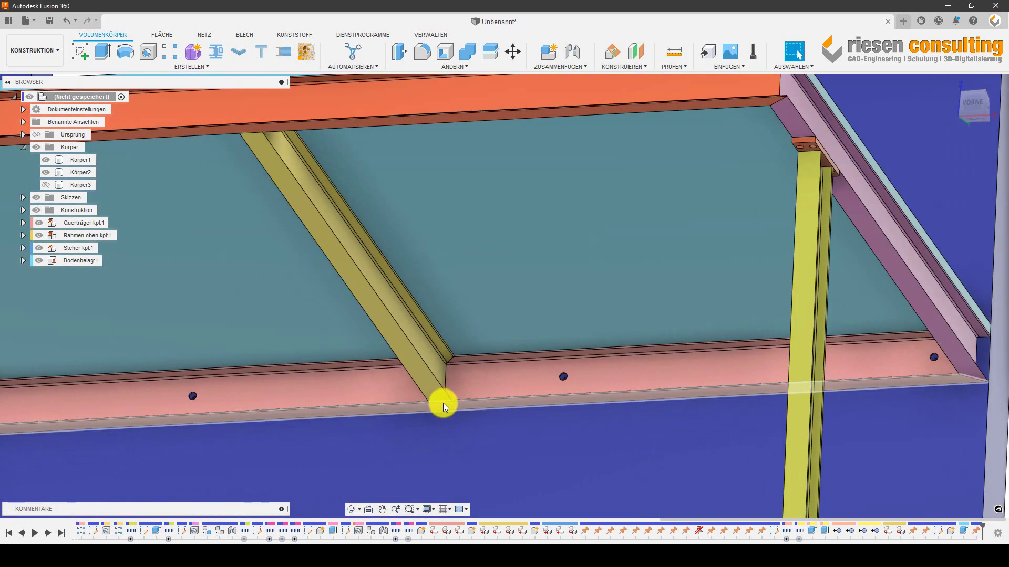
scroll(459, 339, "down", 3)
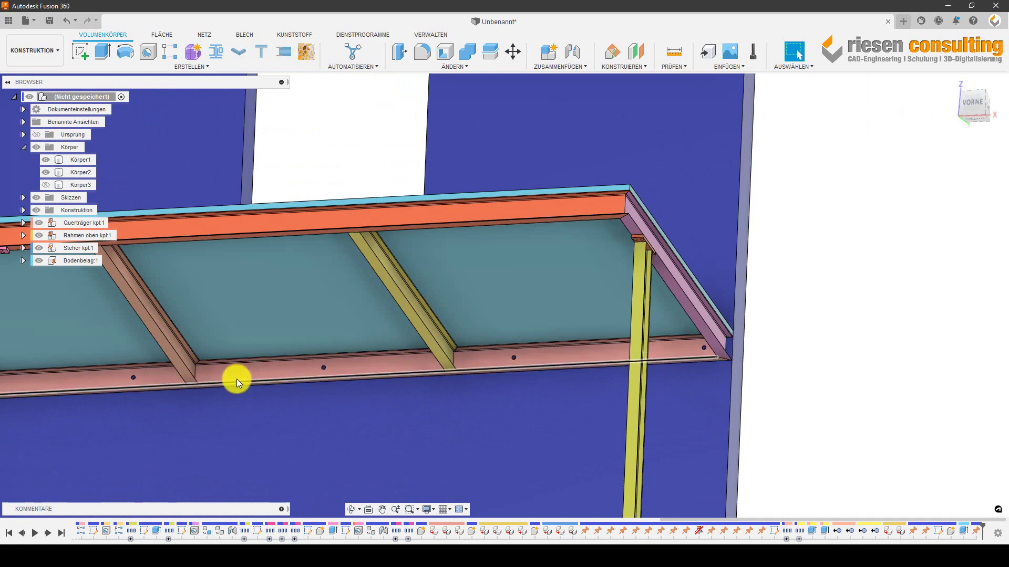
middle_click_drag(236, 380, 676, 353)
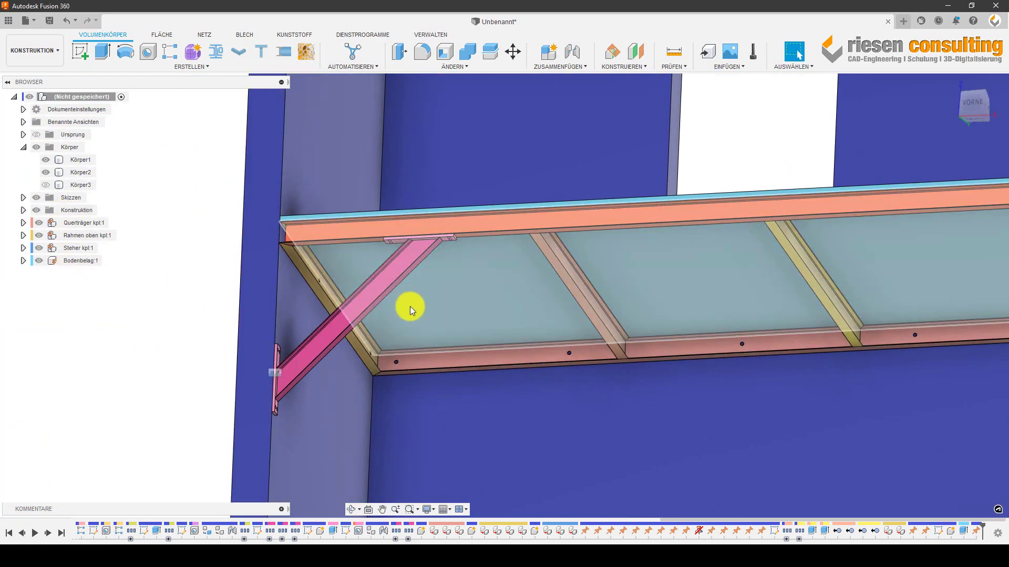
mouse_move(409, 307)
middle_mouse_down("shift")
mouse_move(367, 361)
mouse_move(432, 171)
mouse_move(484, 159)
middle_mouse_up("shift")
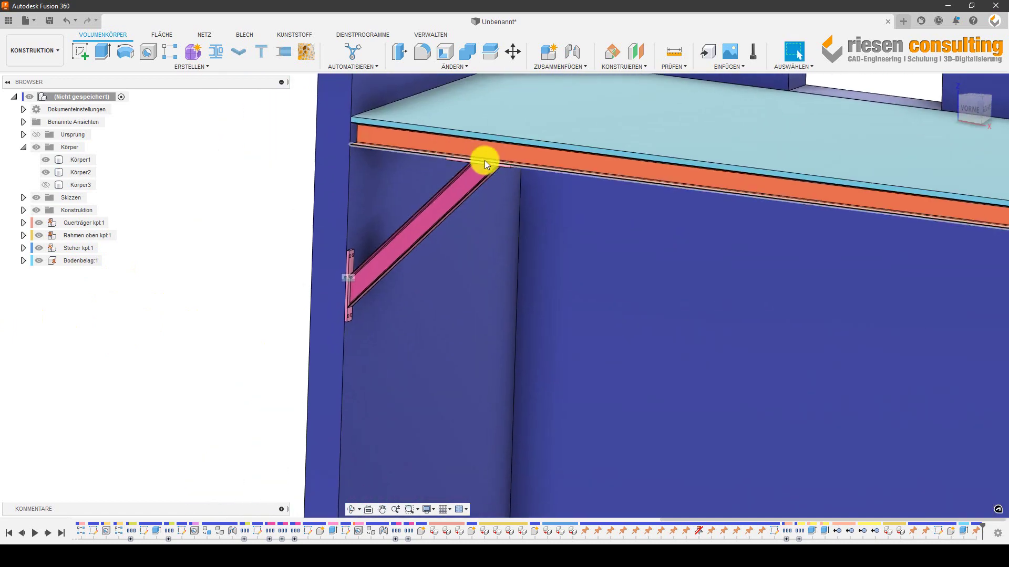
scroll(484, 160, "up", 3)
scroll(314, 316, "down", 4)
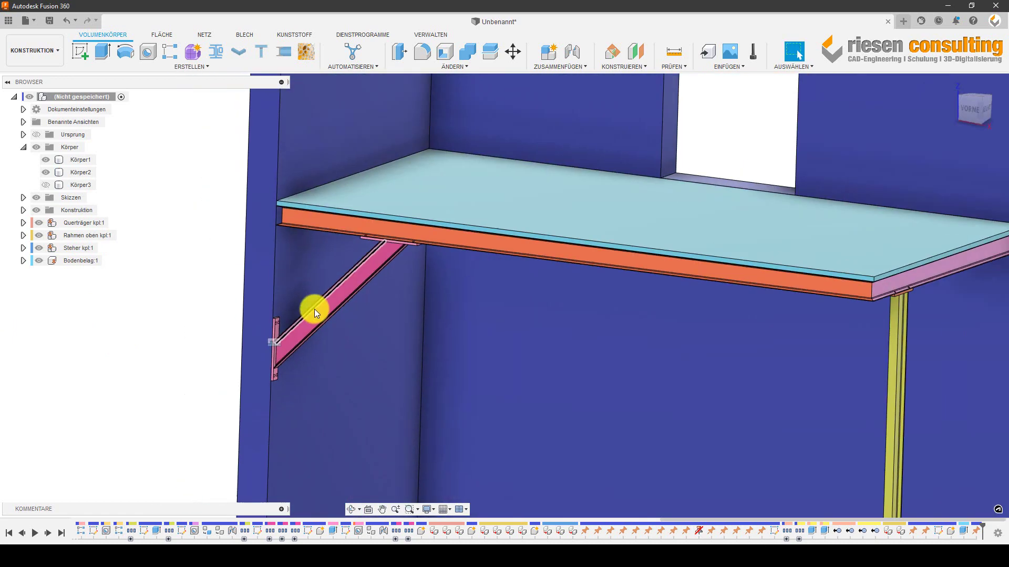
scroll(314, 314, "down", 5)
mouse_move(316, 281)
middle_mouse_down("shift")
mouse_move(732, 354)
mouse_move(720, 354)
mouse_move(726, 361)
middle_mouse_up("shift")
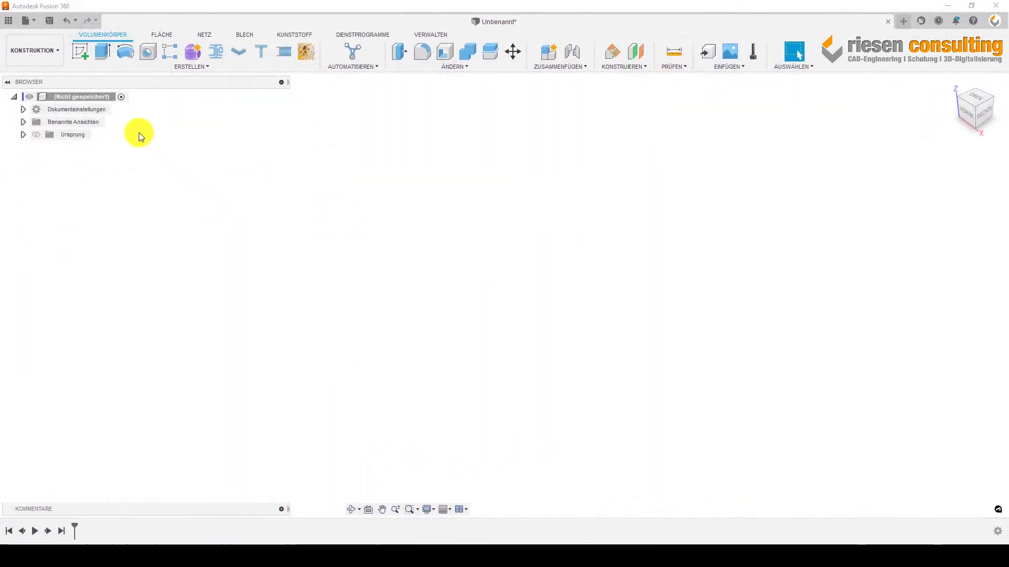
- Draw a two-point rectangle on the XY plane with its bottom-edge midpoint on the origin
left_click(82, 51)
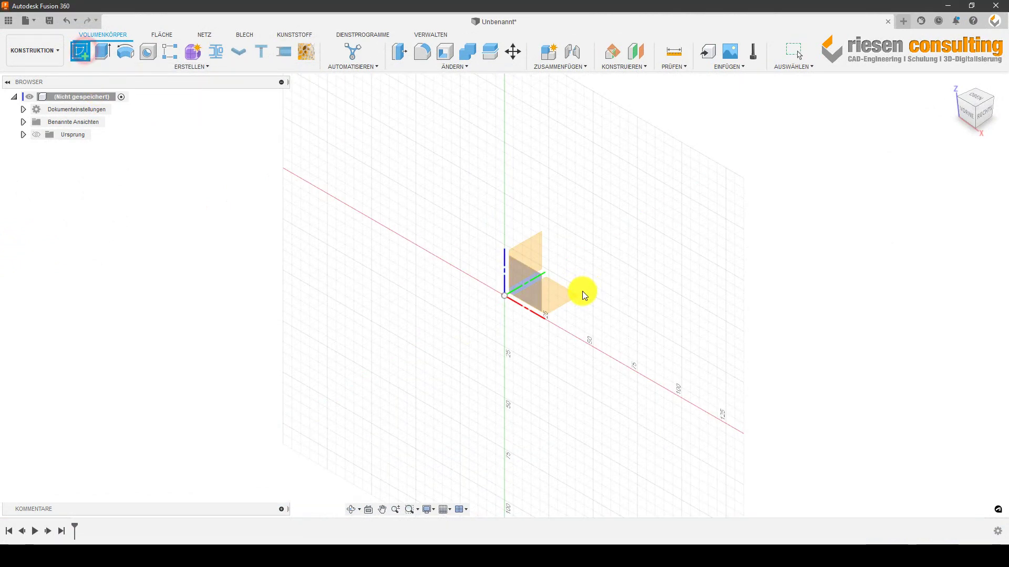
left_click(577, 295)
mouse_move(612, 268)
middle_mouse_down()
mouse_move(568, 342)
mouse_move(551, 347)
middle_mouse_up()
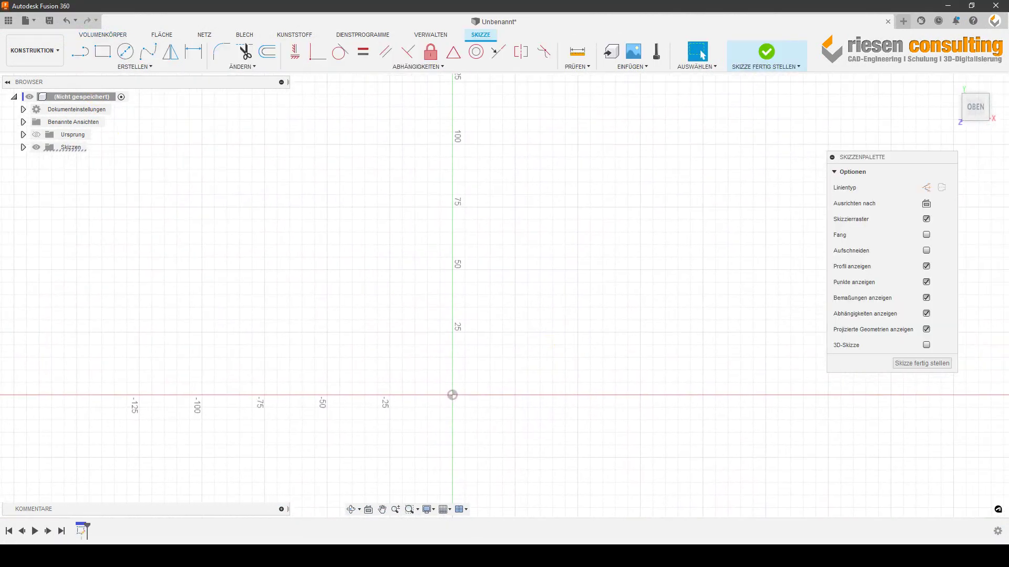
left_click(109, 57)
left_click(253, 163)
left_click(644, 337)
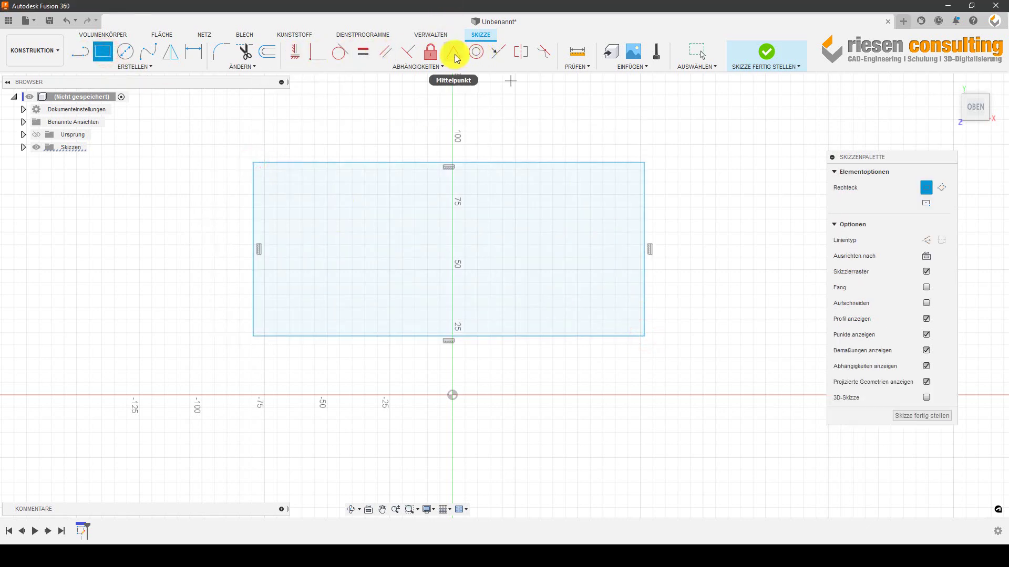
left_click(454, 53)
left_click(541, 336)
left_click(453, 395)
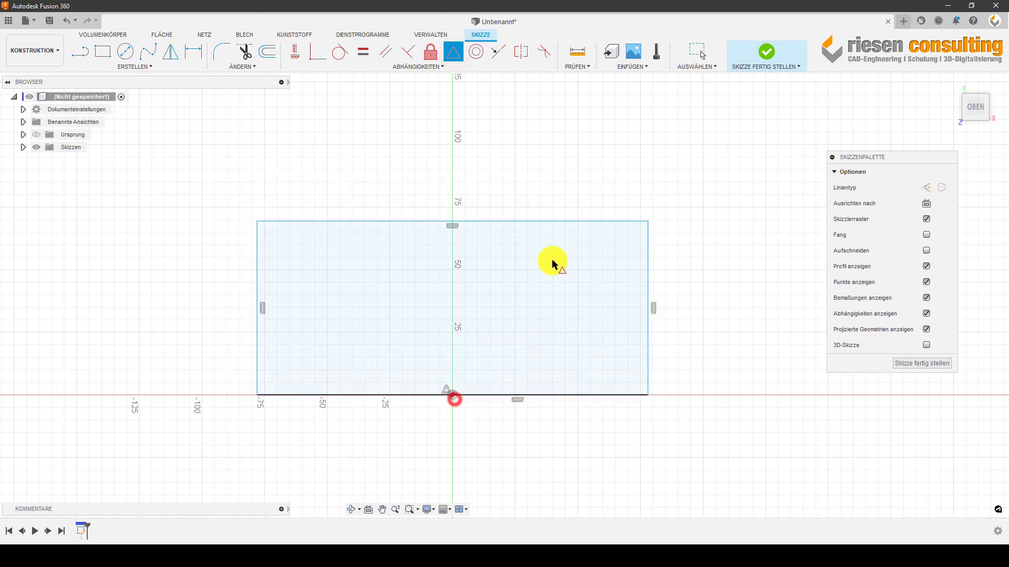
- Dimension the rectangle 2000 mm high and 4000 mm wide, then finish the sketch
left_click(195, 51)
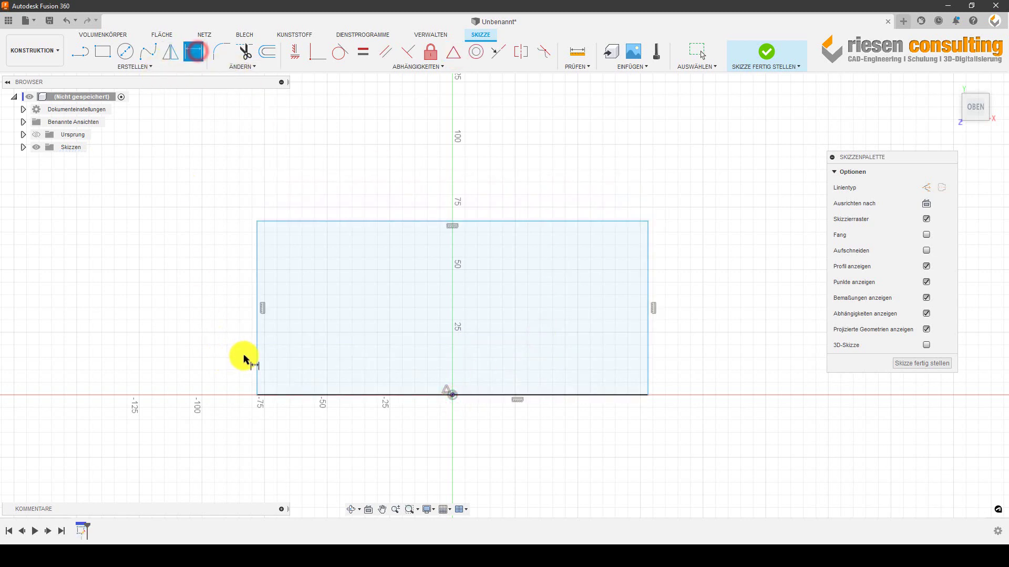
left_click(257, 349)
left_click(192, 302)
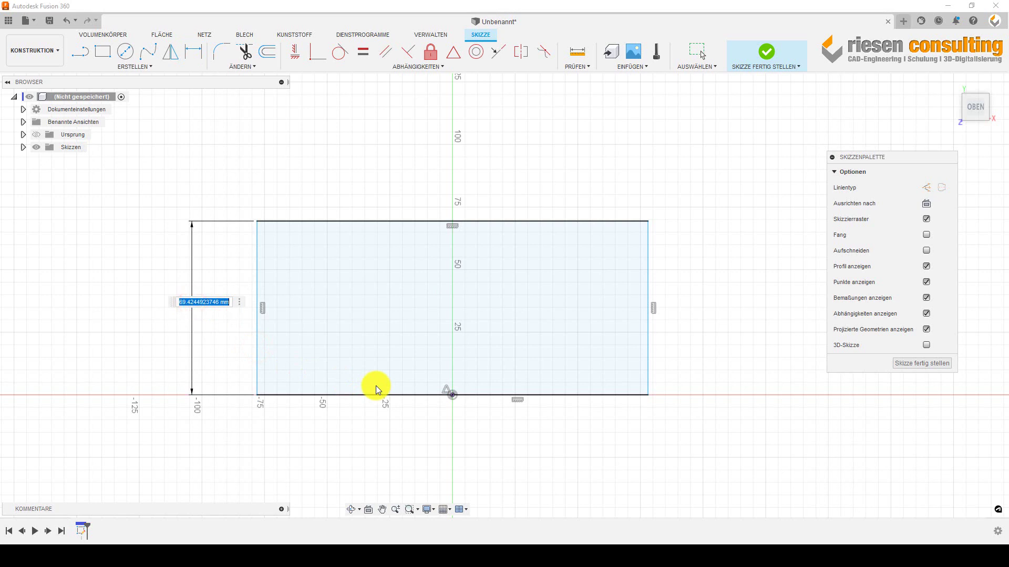
key("Return")
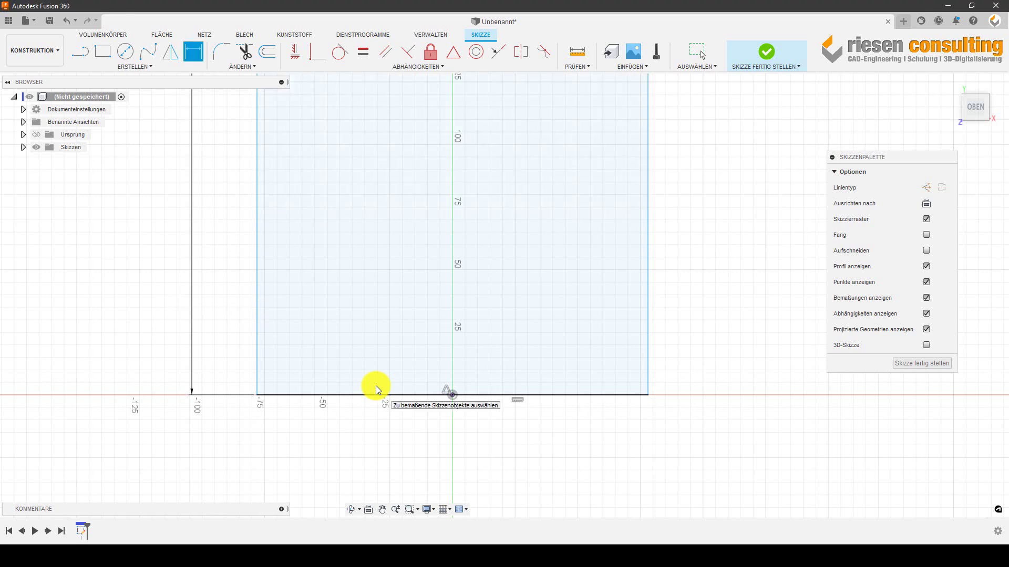
left_click(386, 394)
left_click(390, 417)
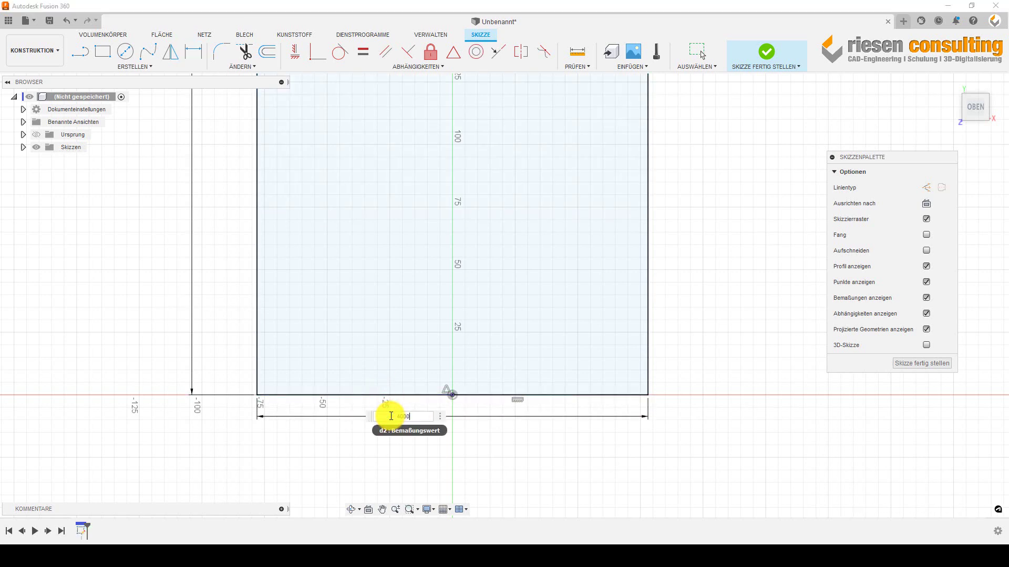
key("Return")
scroll(451, 410, "down", 3)
scroll(462, 418, "down", 4)
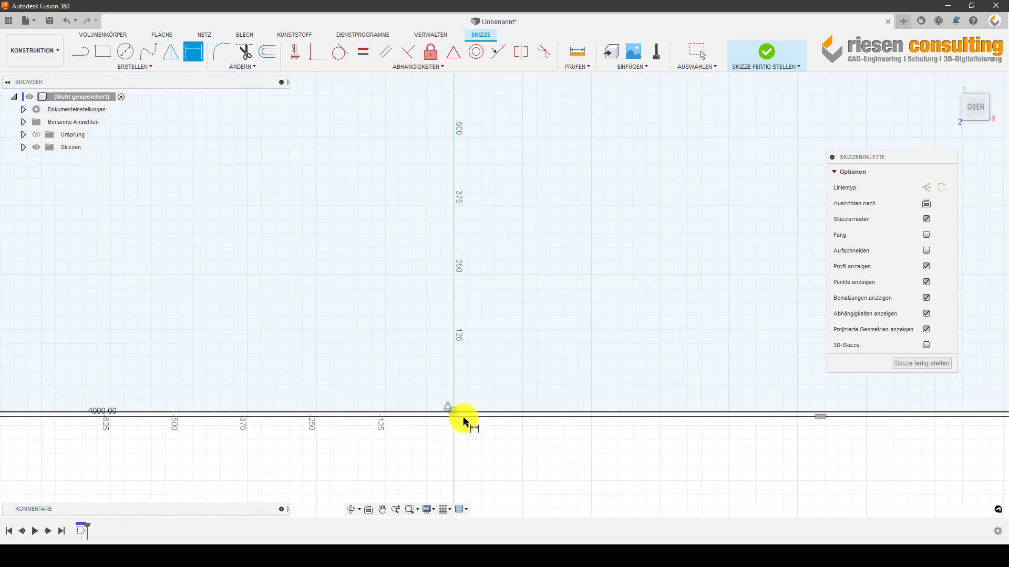
scroll(468, 406, "down", 4)
scroll(469, 406, "down", 4)
left_click(756, 58)
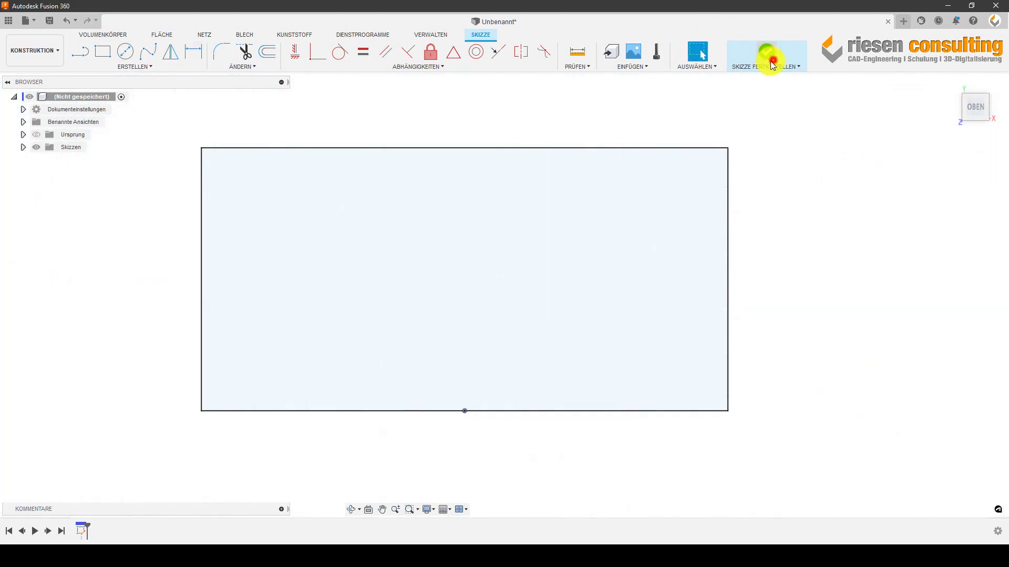
- Extrude the 4000 × 2000 rectangle 200 mm into a solid floor slab
mouse_move(565, 300)
middle_mouse_down("shift")
mouse_move(557, 248)
mouse_move(527, 221)
mouse_move(540, 227)
mouse_move(532, 247)
middle_mouse_up("shift")
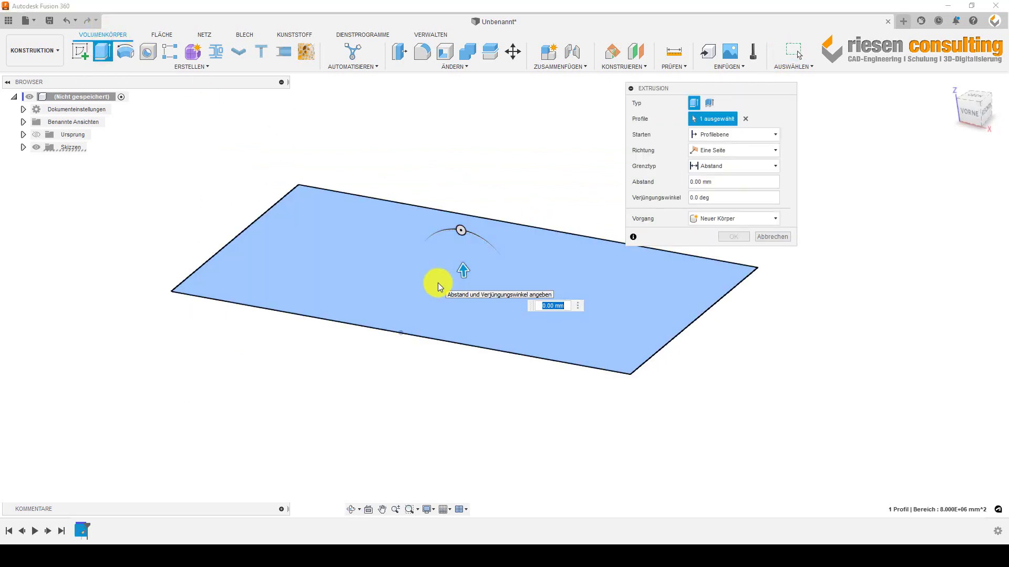
type("200")
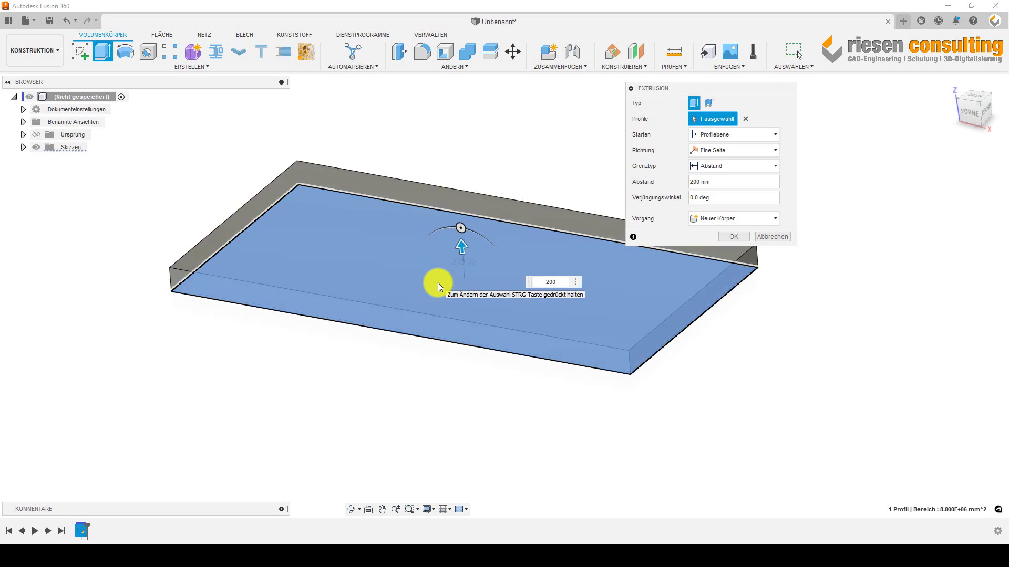
key("Return")
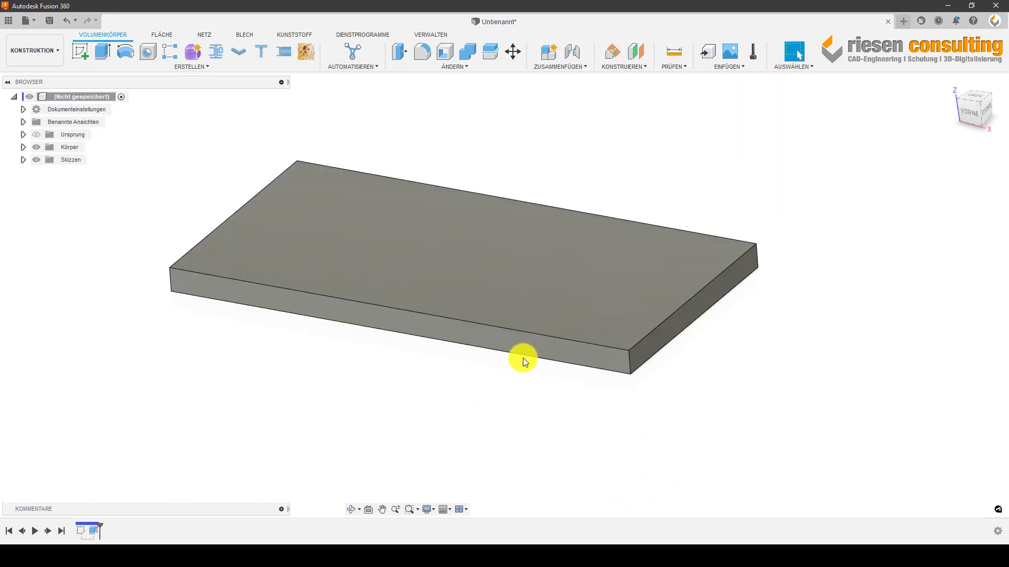
- Sketch two strip rectangles on the plate's top face along its left and top edges
left_click(80, 52)
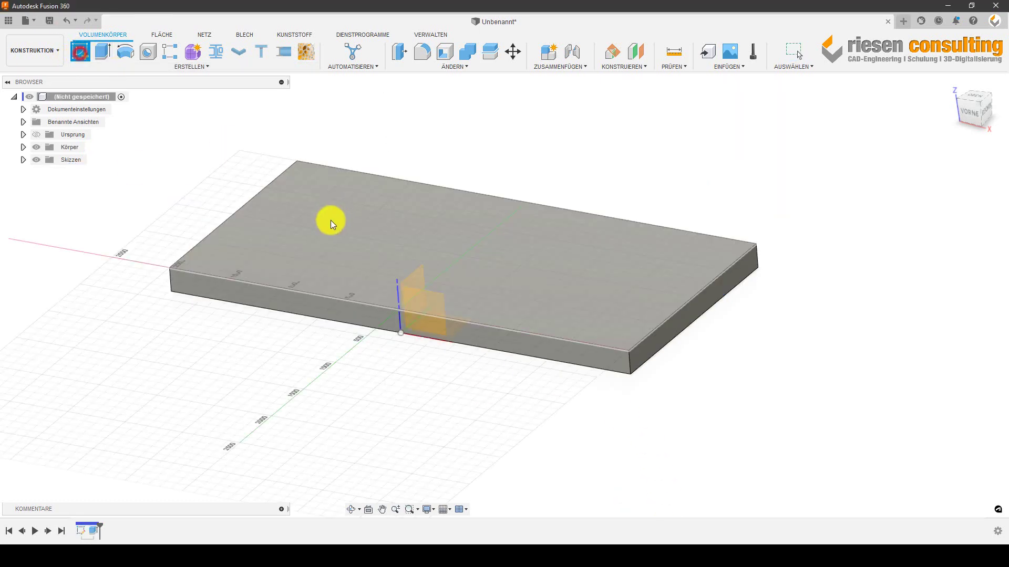
left_click(330, 219)
mouse_move(367, 235)
left_mouse_down()
mouse_move(360, 286)
mouse_move(381, 351)
left_mouse_up()
key("r")
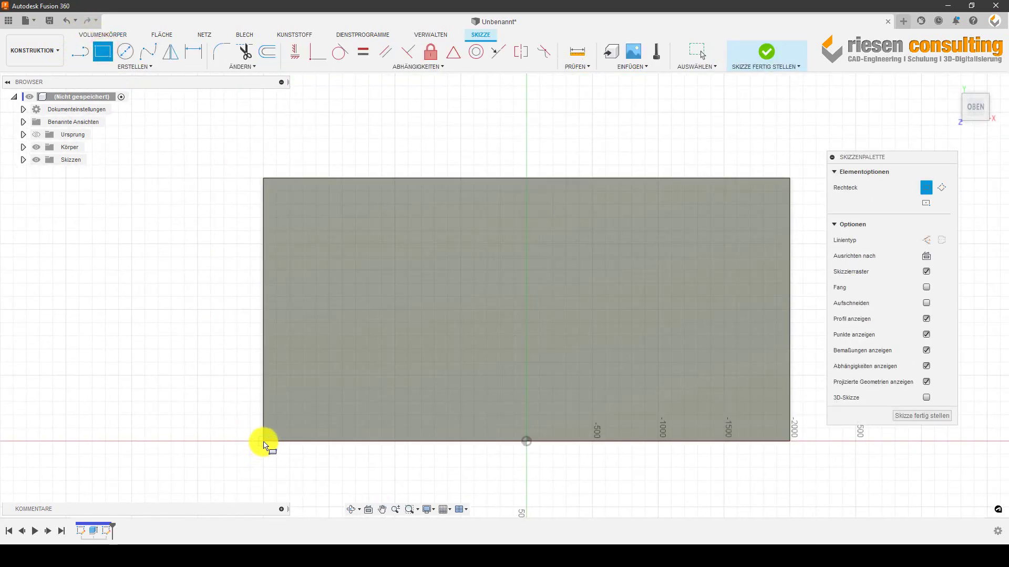
left_click(264, 441)
left_click(197, 116)
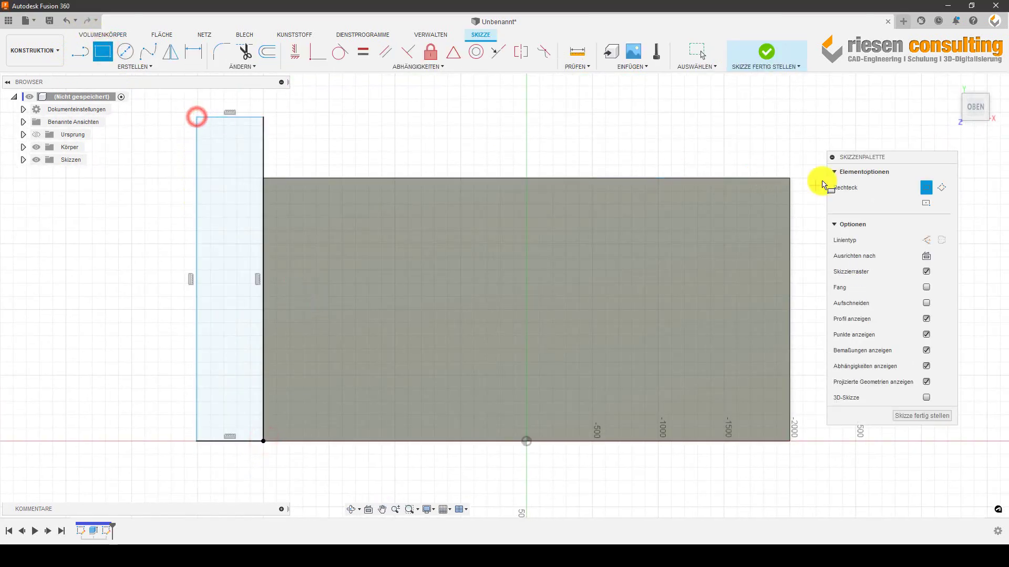
left_click(789, 179)
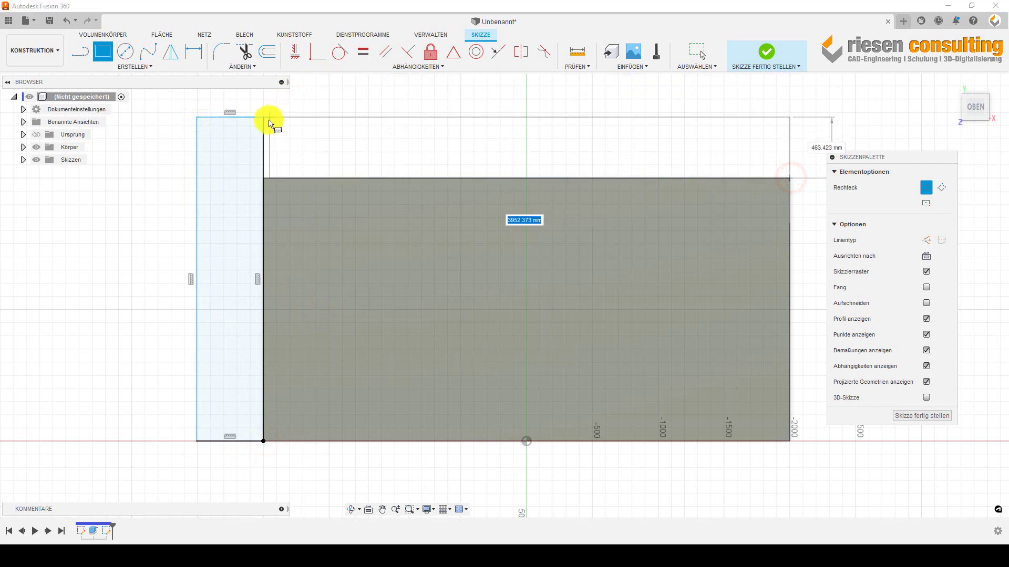
left_click(263, 117)
- Dimension both strips 200 mm wide and finish the sketch
left_click(193, 53)
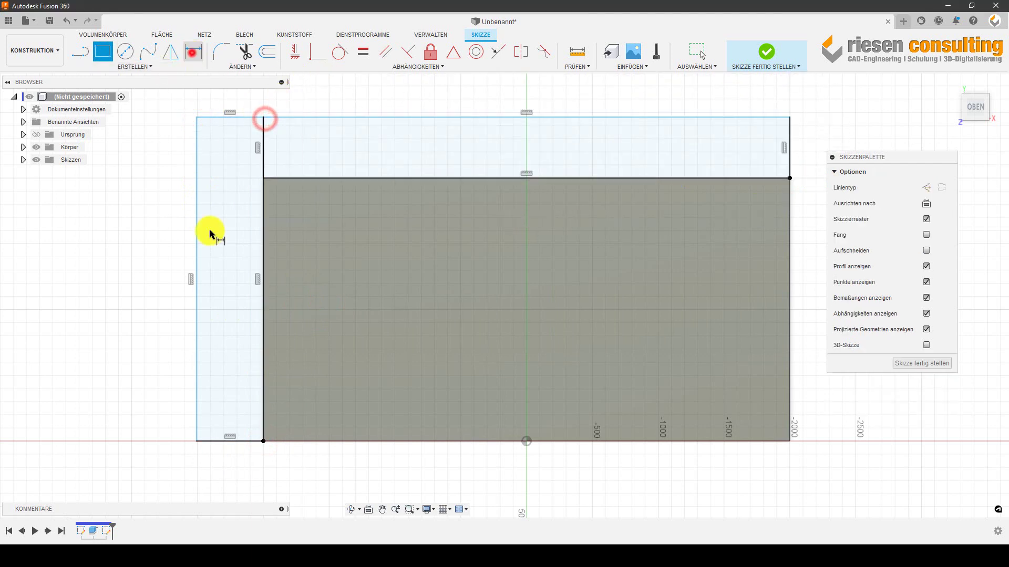
left_click(238, 442)
left_click(232, 482)
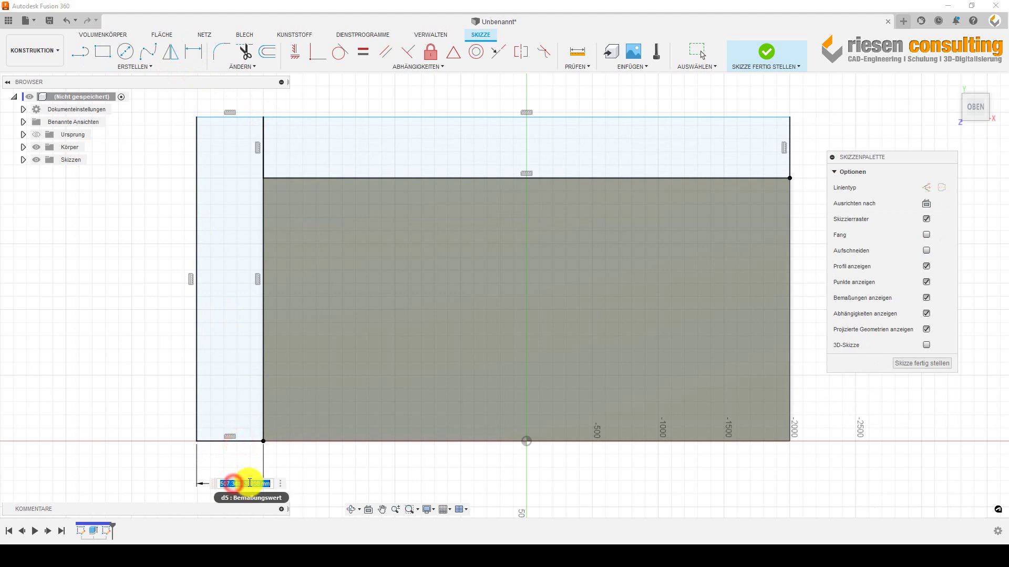
type("200")
key("Return")
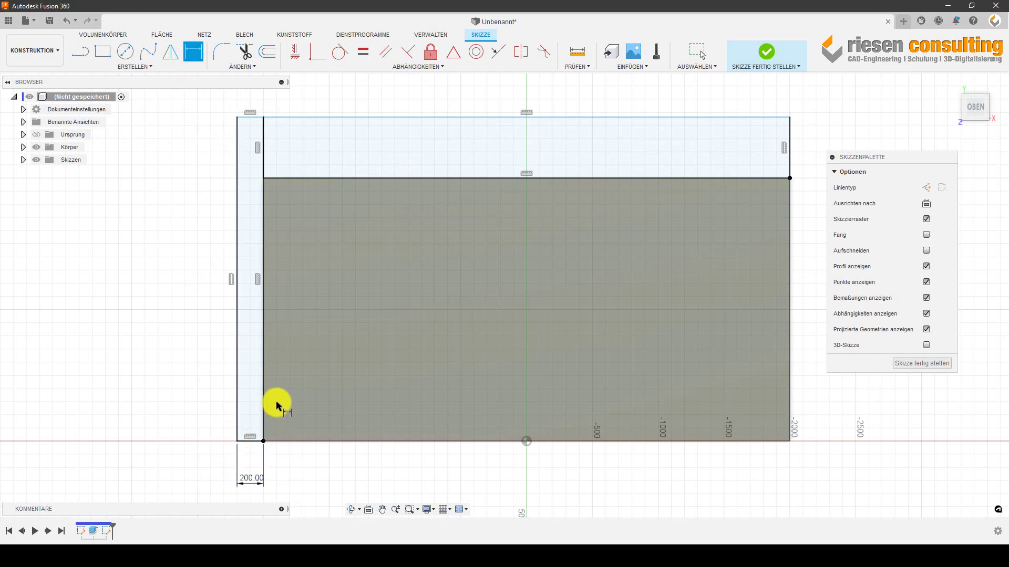
left_click(788, 141)
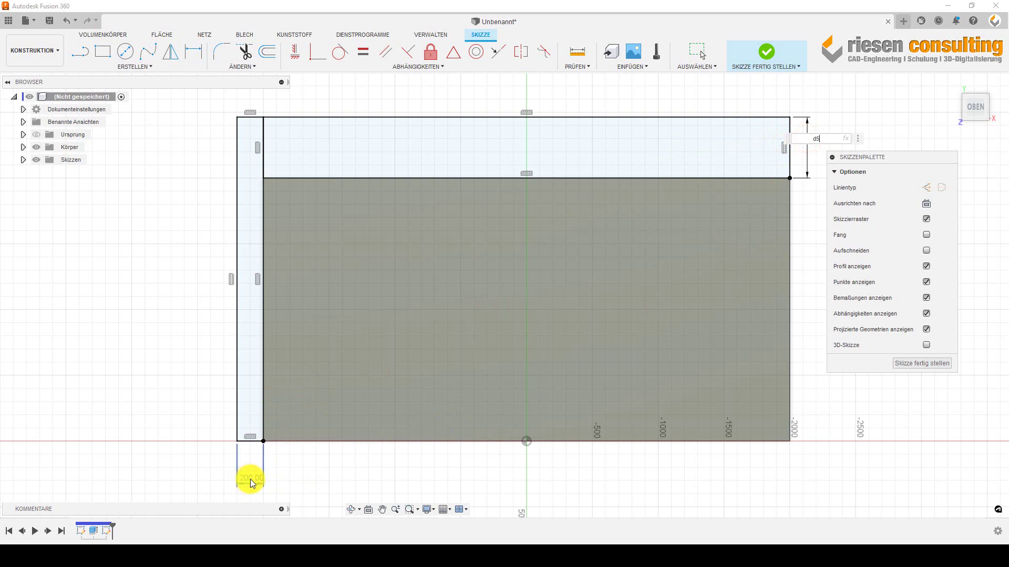
key("Return")
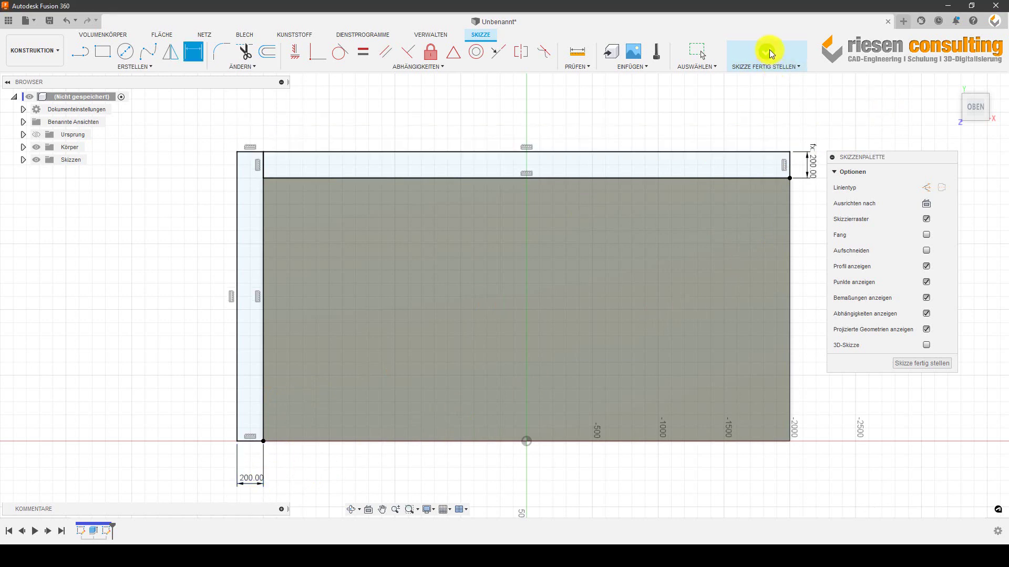
left_click(771, 55)
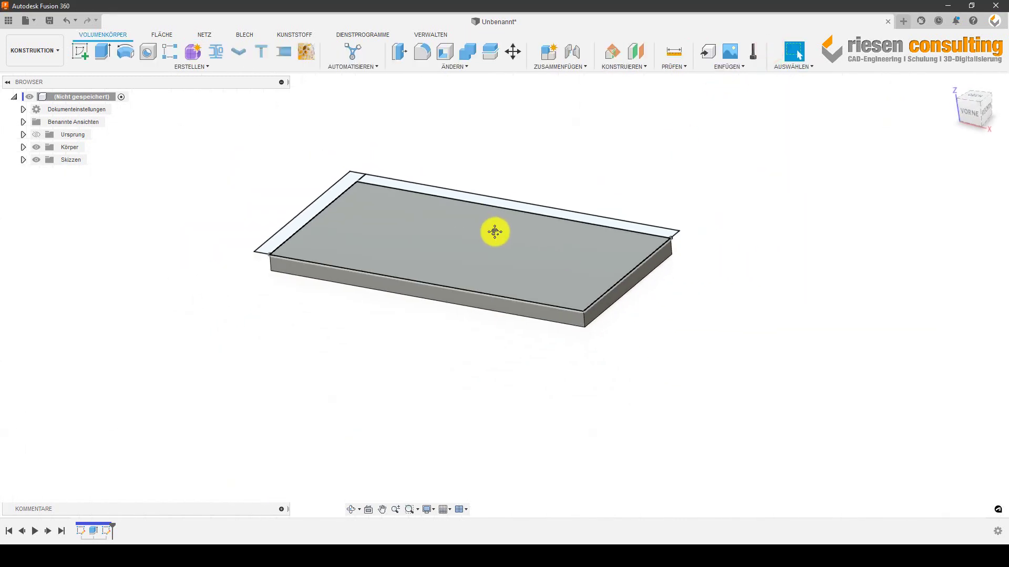
- Extrude the left and top strip profiles 1900 mm upward into two walls
left_click(98, 53)
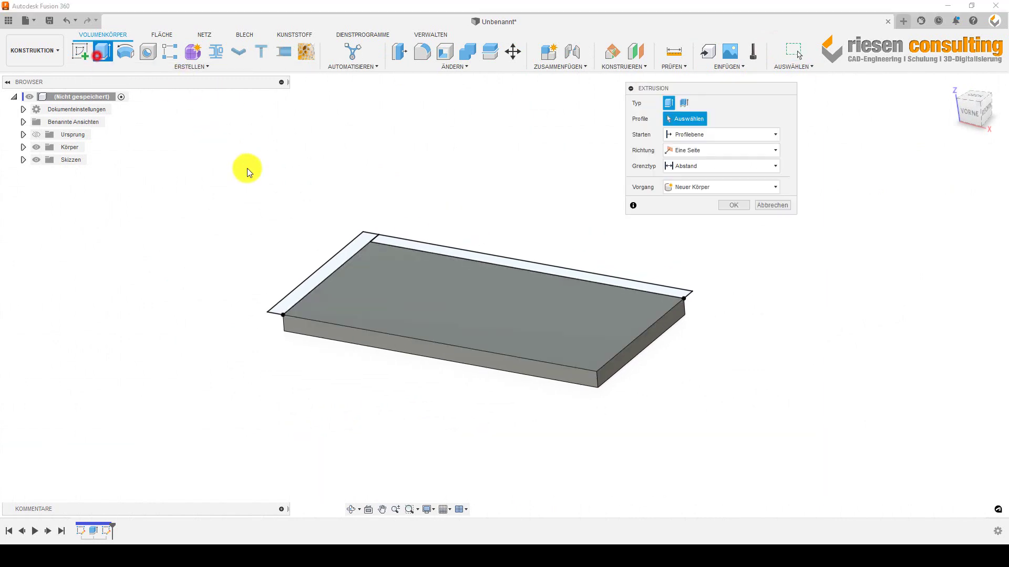
left_click(310, 278)
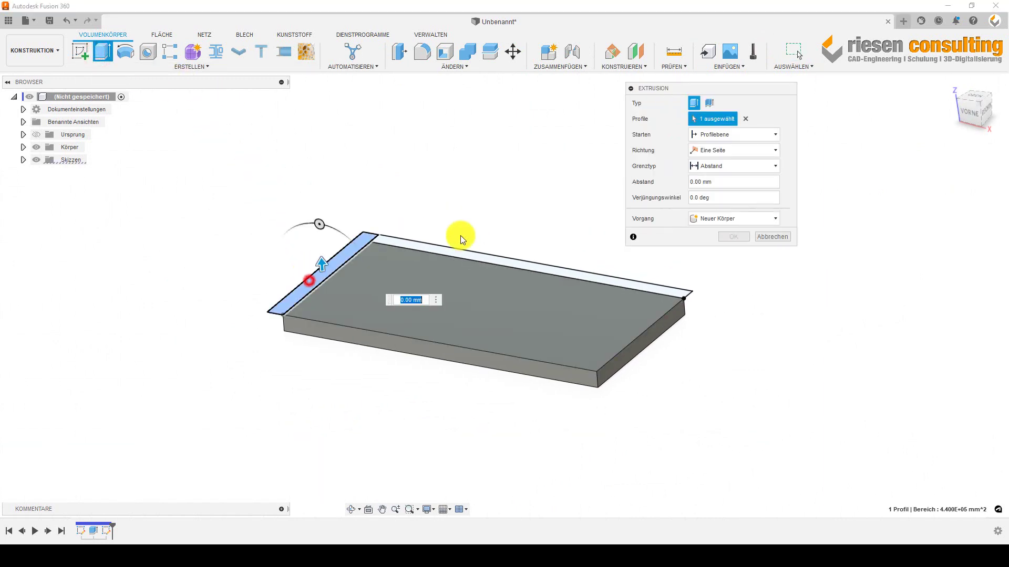
left_click(564, 275)
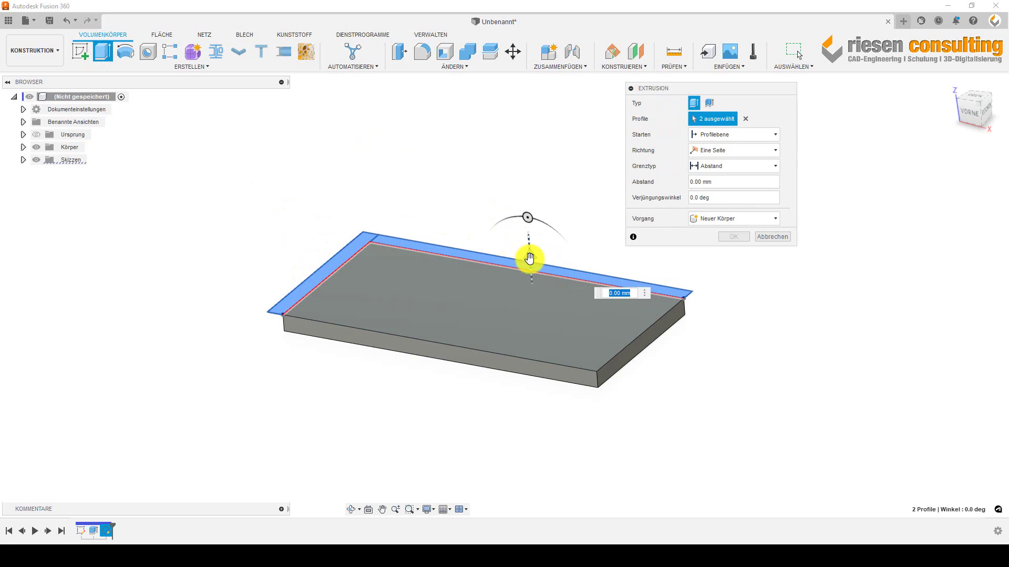
left_click_drag(529, 258, 506, 158)
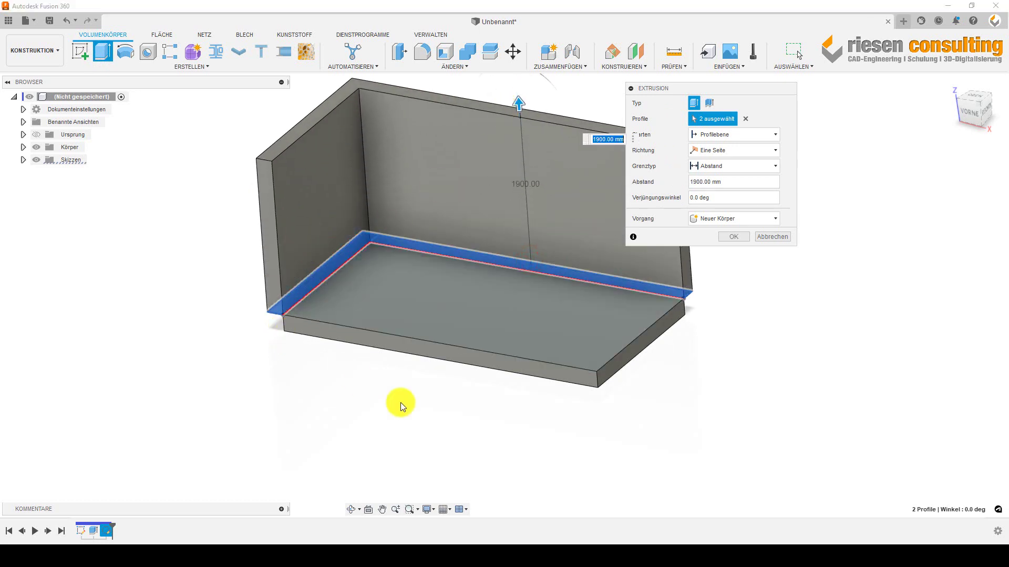
middle_click_drag(600, 434, 549, 465)
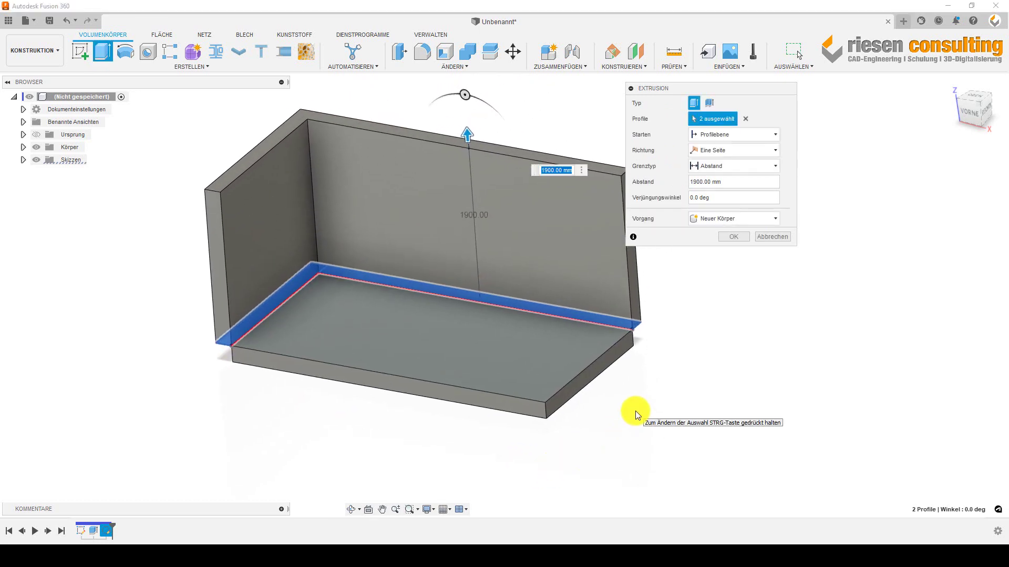
type("50")
type("00")
key("Return")
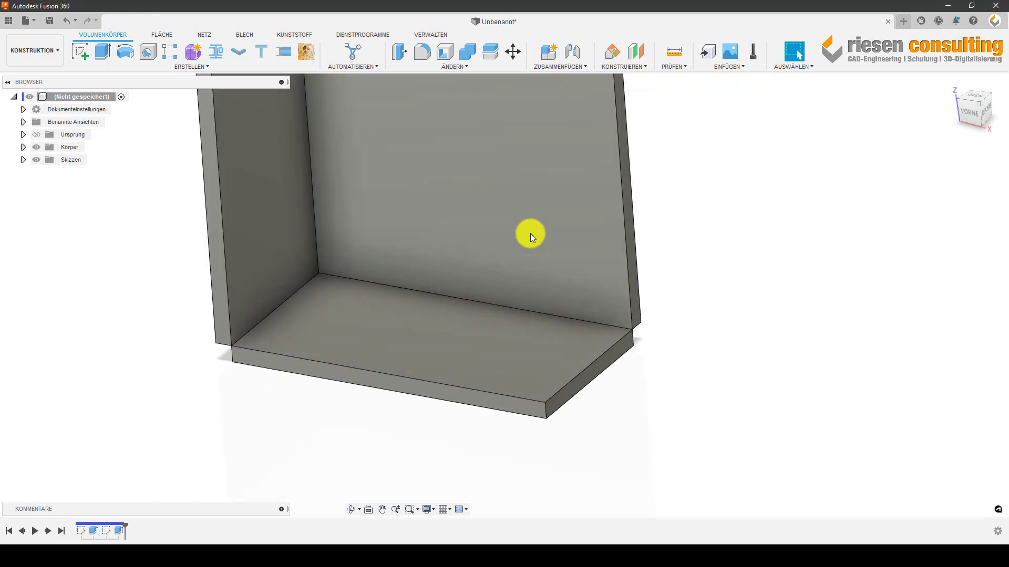
scroll(847, 306, "down", 2)
scroll(797, 275, "down", 2)
scroll(745, 328, "down", 2)
mouse_move(745, 328)
middle_mouse_down("shift")
mouse_move(762, 293)
mouse_move(746, 311)
middle_mouse_up("shift")
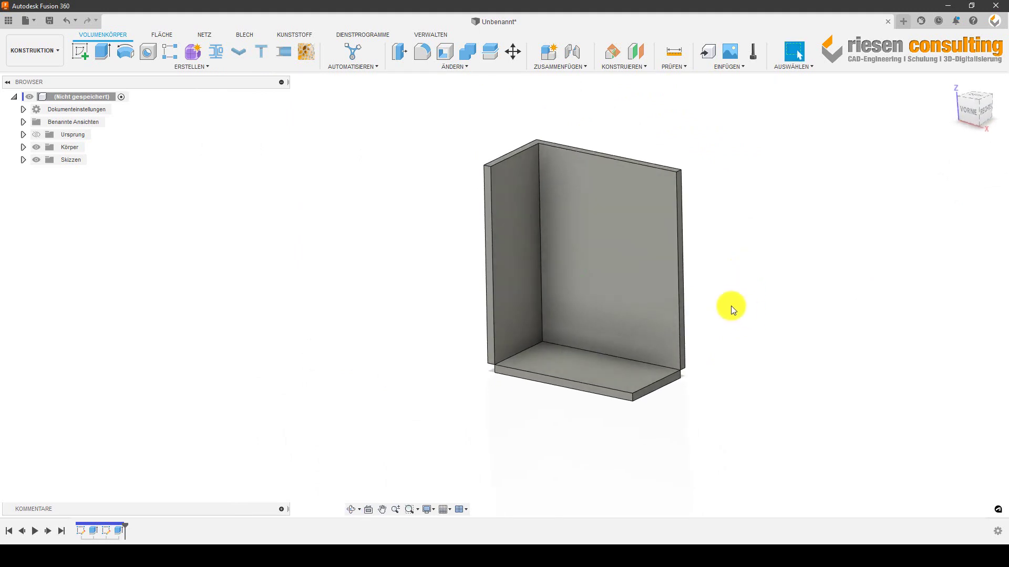
right_click(608, 231)
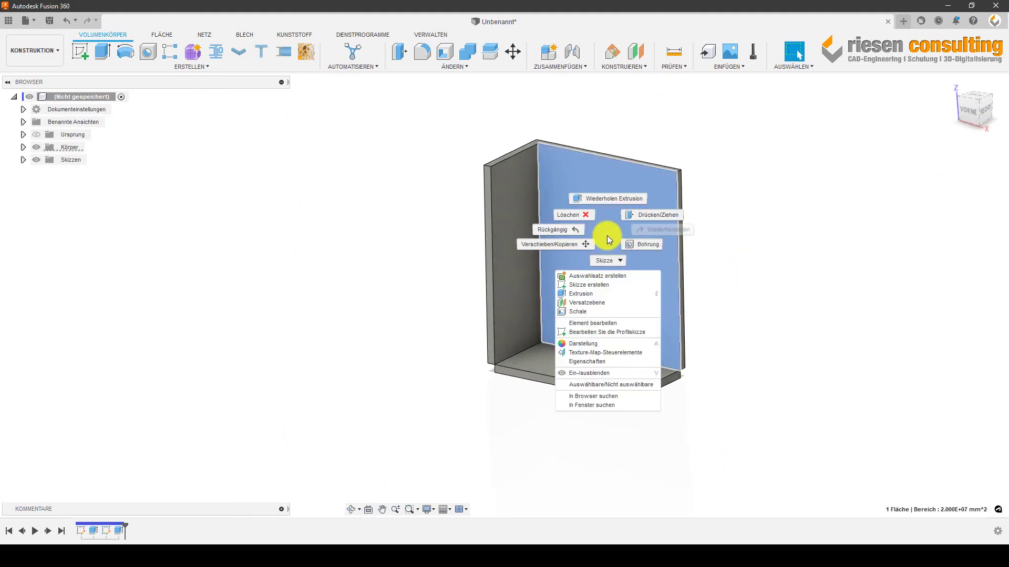
- Sketch a rectangle on the back wall, placed 2500 mm above the wall's bottom edge
left_click(599, 285)
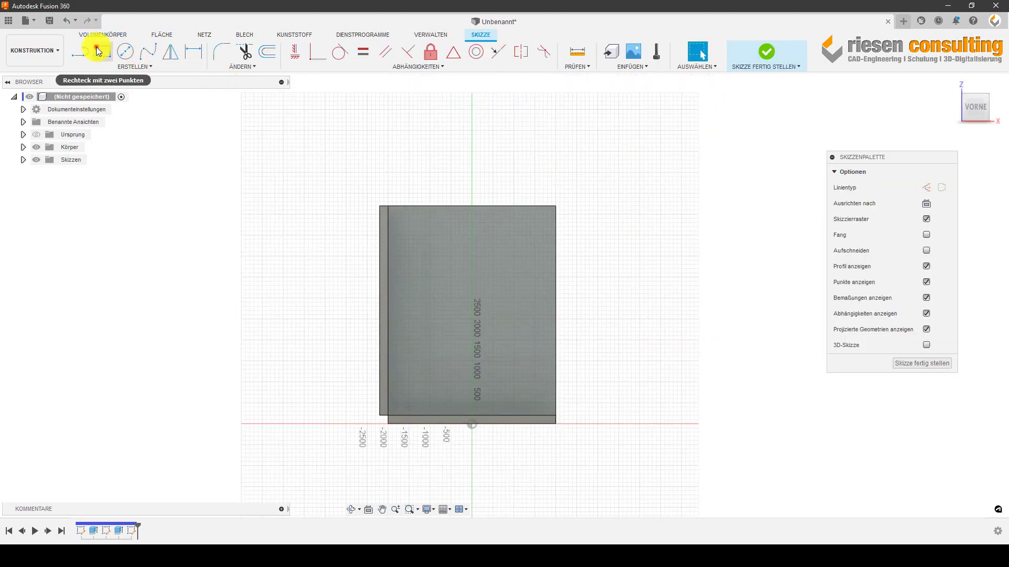
left_click(98, 51)
left_click(439, 232)
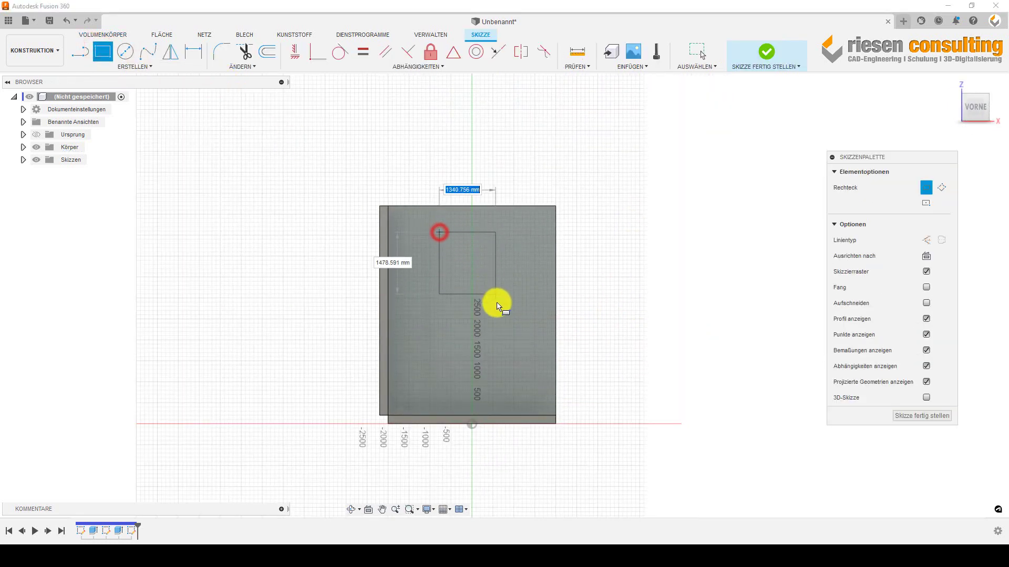
left_click(496, 304)
left_click(194, 52)
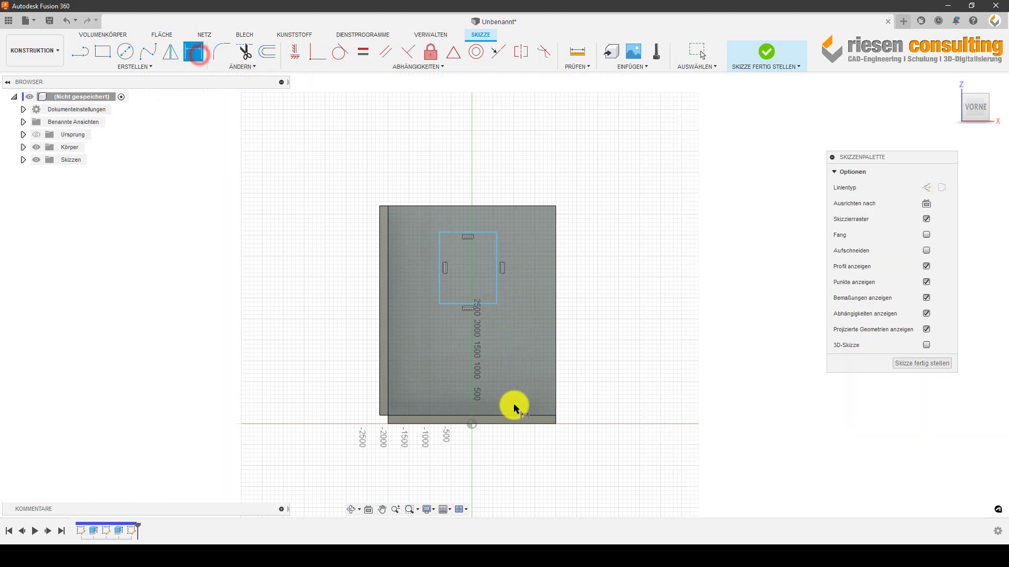
left_click(513, 419)
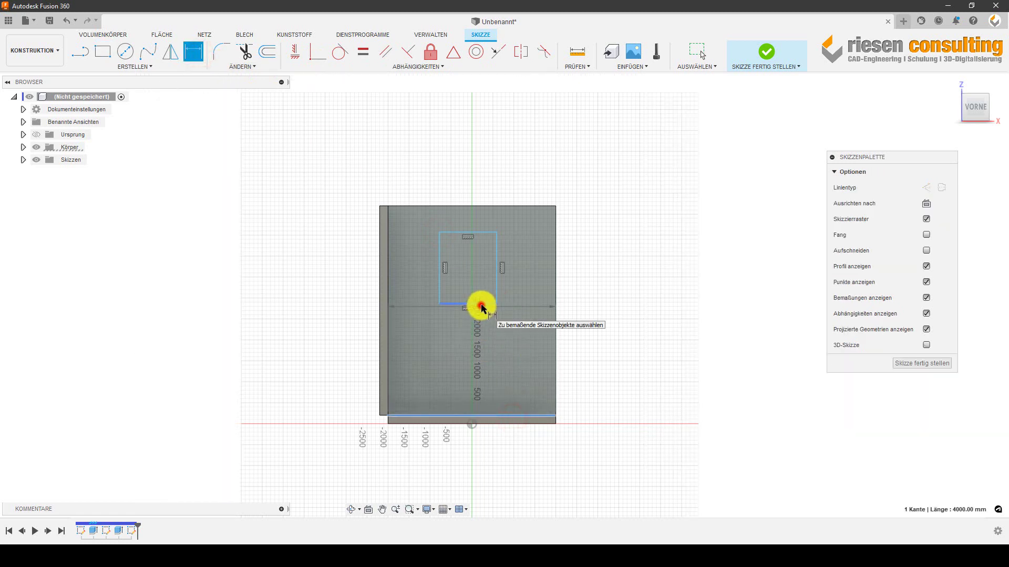
left_click(482, 305)
left_click(597, 346)
type("2500")
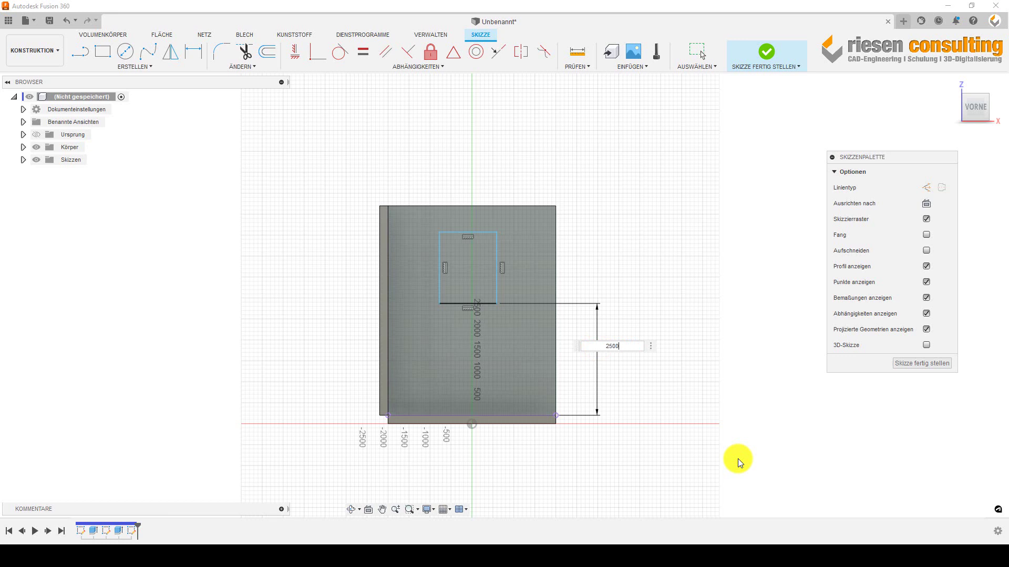
key("Return")
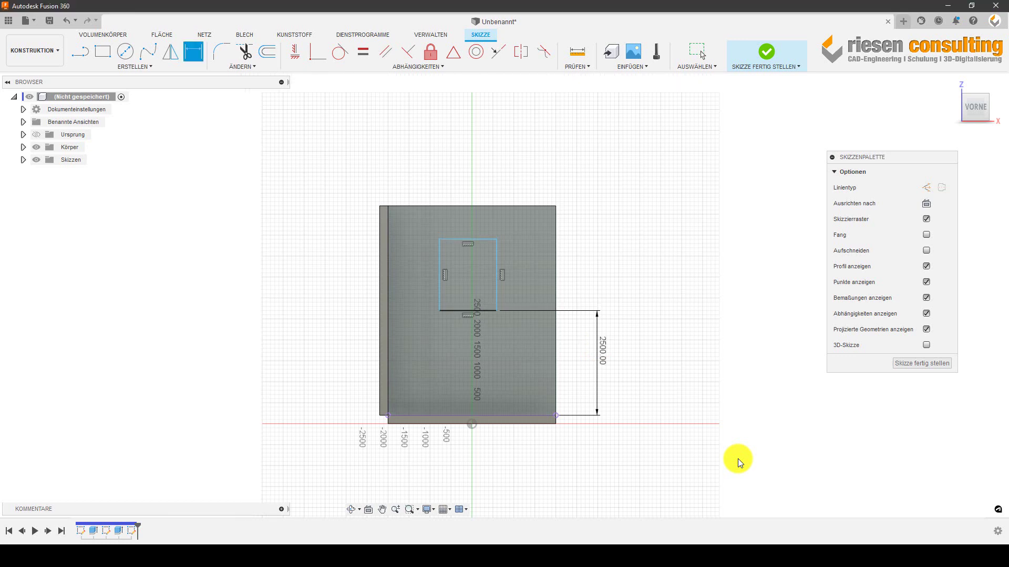
- Size the rectangle 900 × 2200 mm and make its bottom midpoint coincident with the origin
left_click(486, 240)
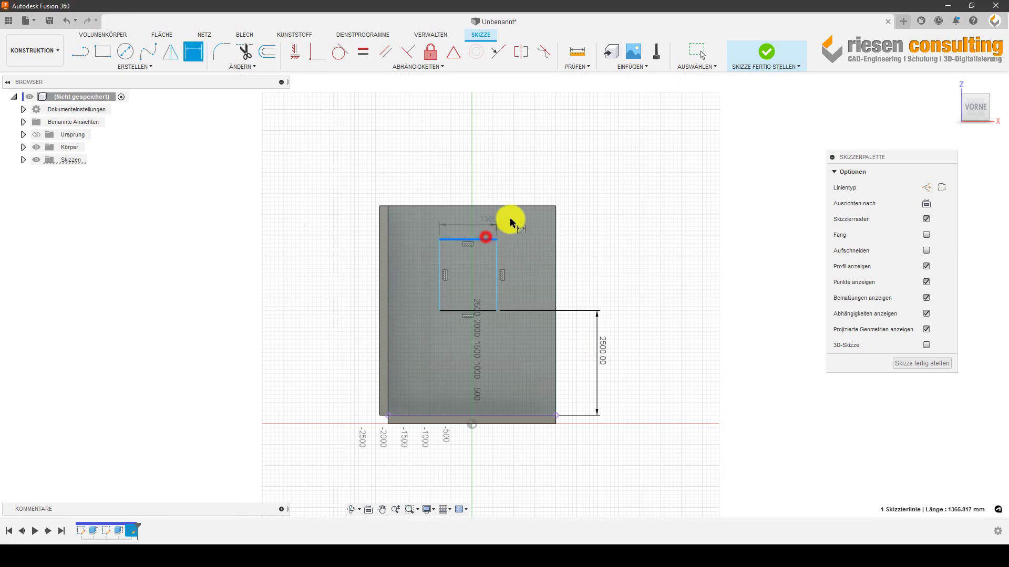
left_click(532, 218)
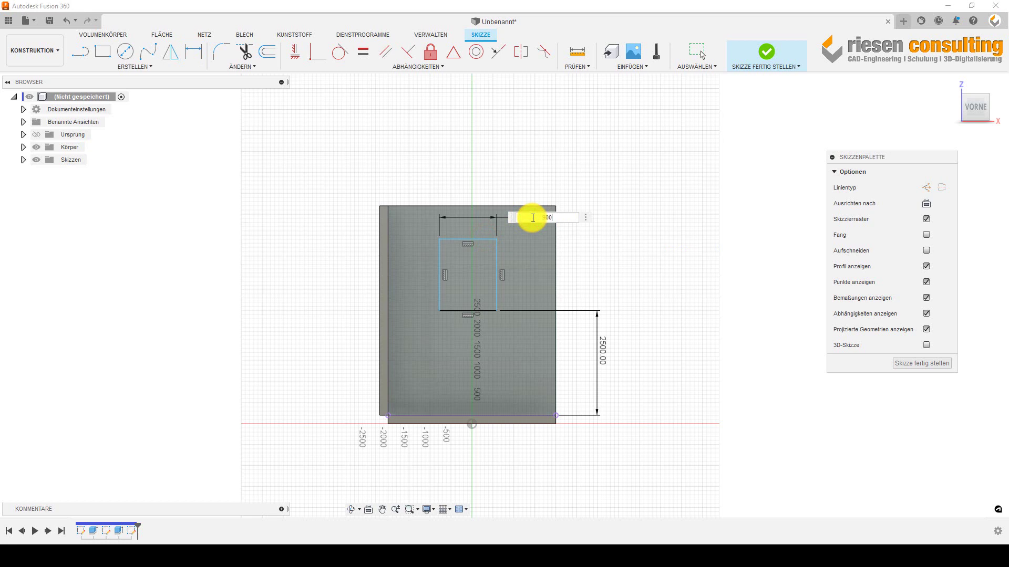
key("Return")
left_click(476, 248)
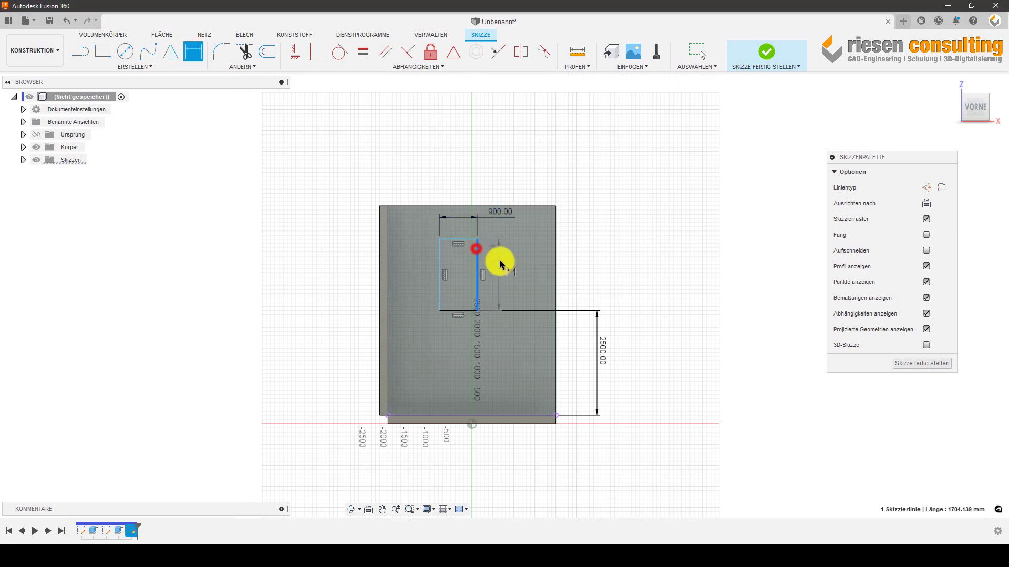
left_click(513, 264)
type("2200")
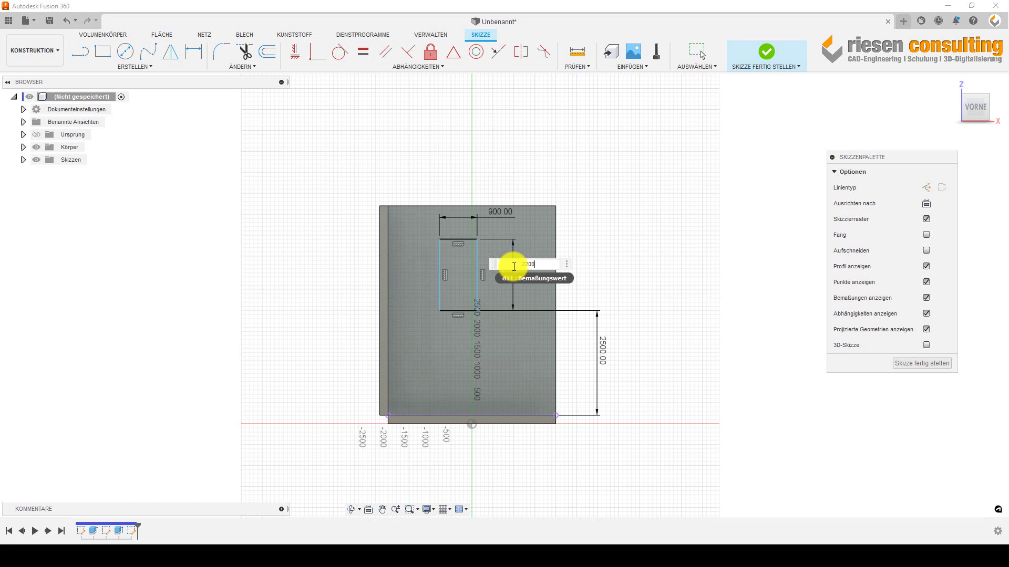
key("Return")
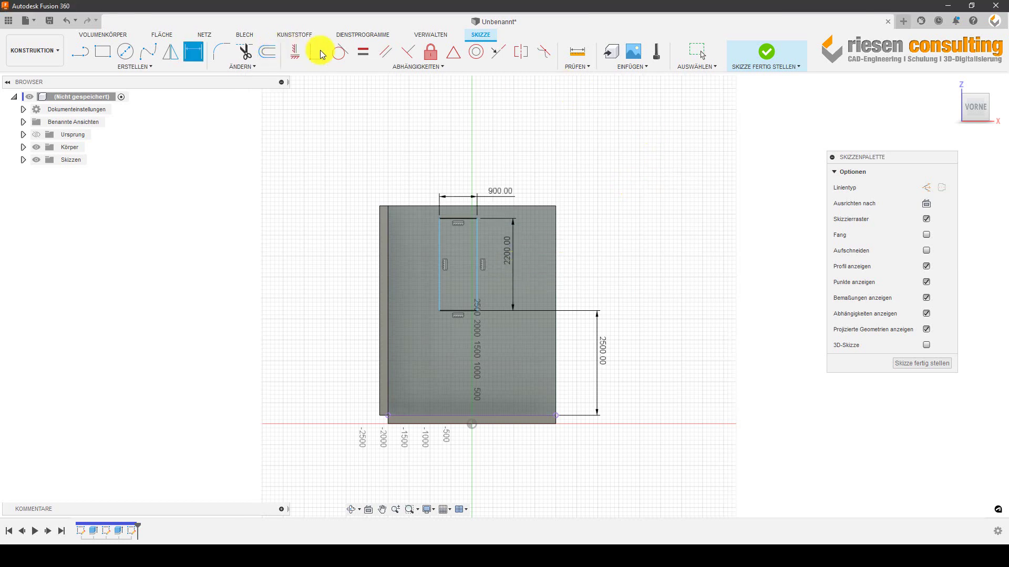
left_click(295, 51)
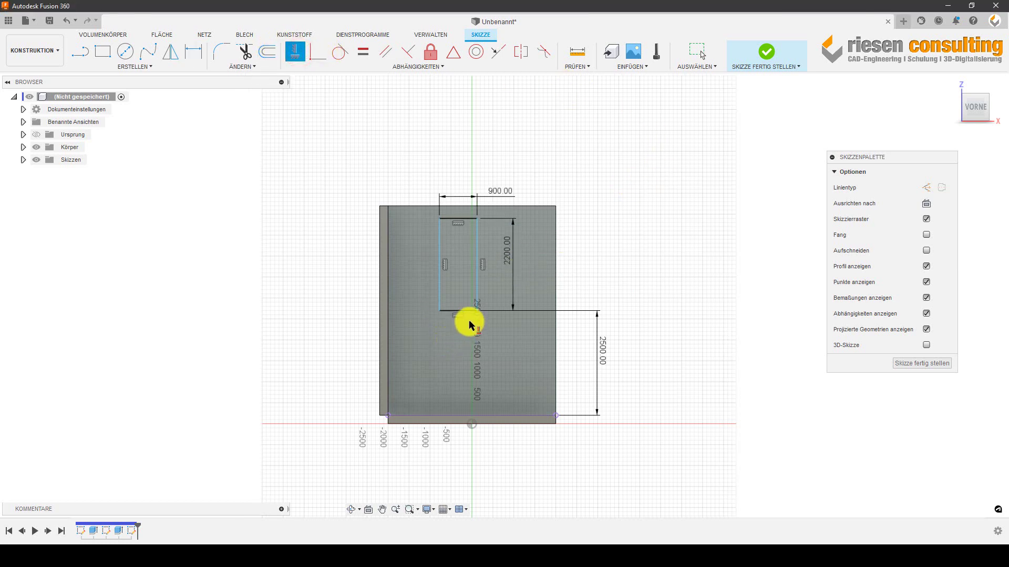
left_click(461, 311)
left_click(473, 426)
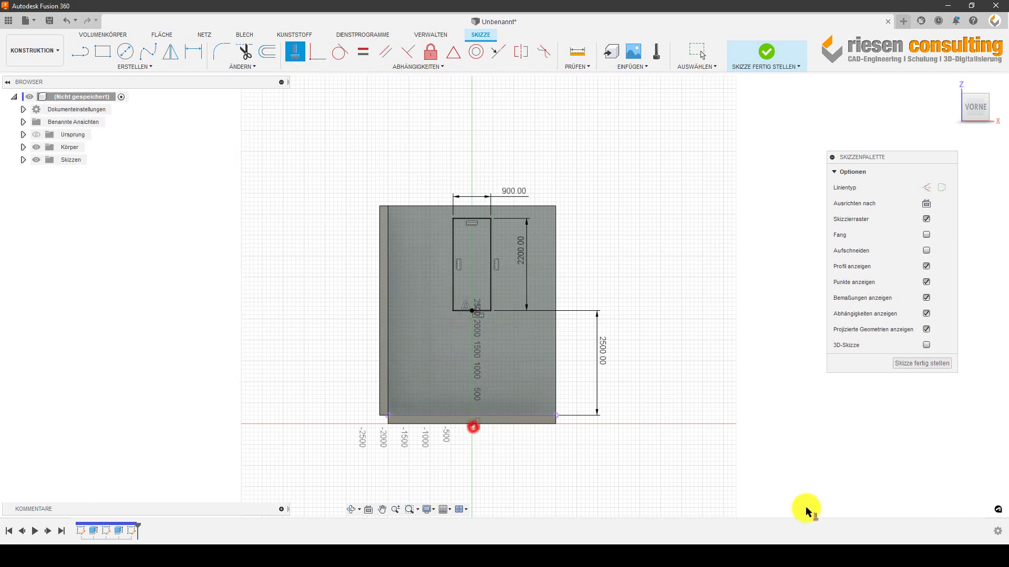
- Extrude the window rectangle as a cut through all bodies of the back wall
left_click(768, 59)
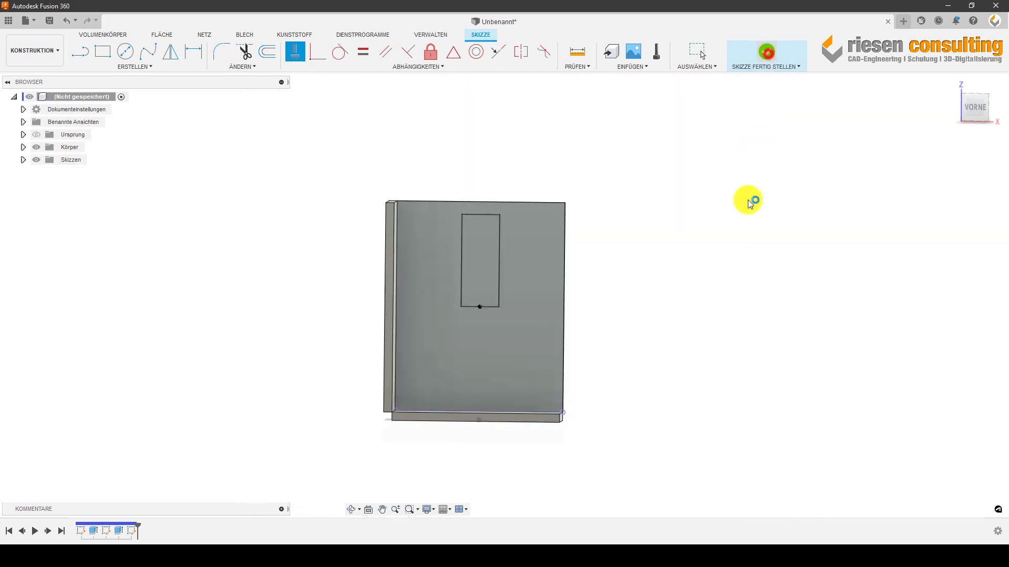
left_click(101, 57)
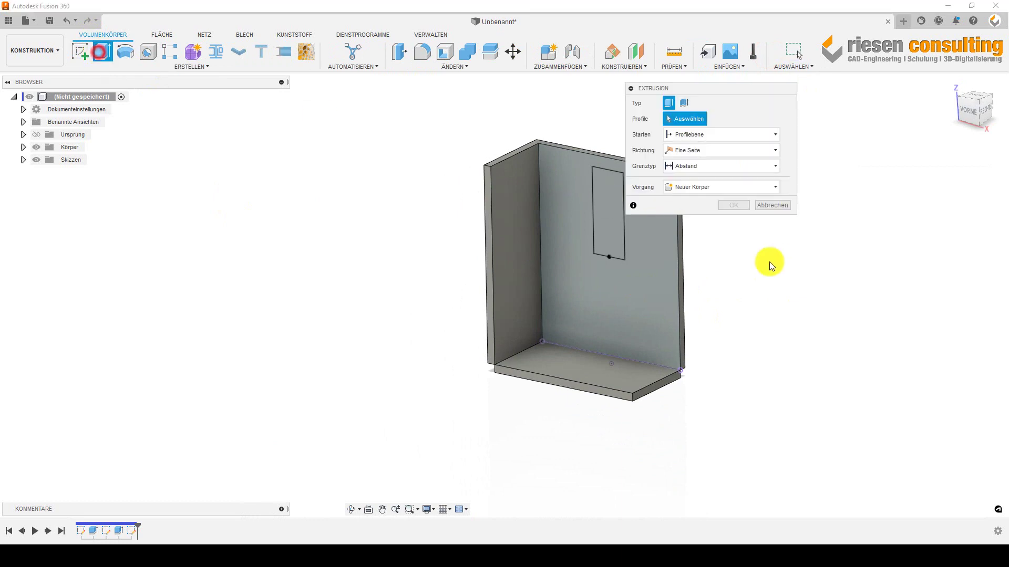
left_click(601, 227)
middle_click_drag(755, 374, 610, 433)
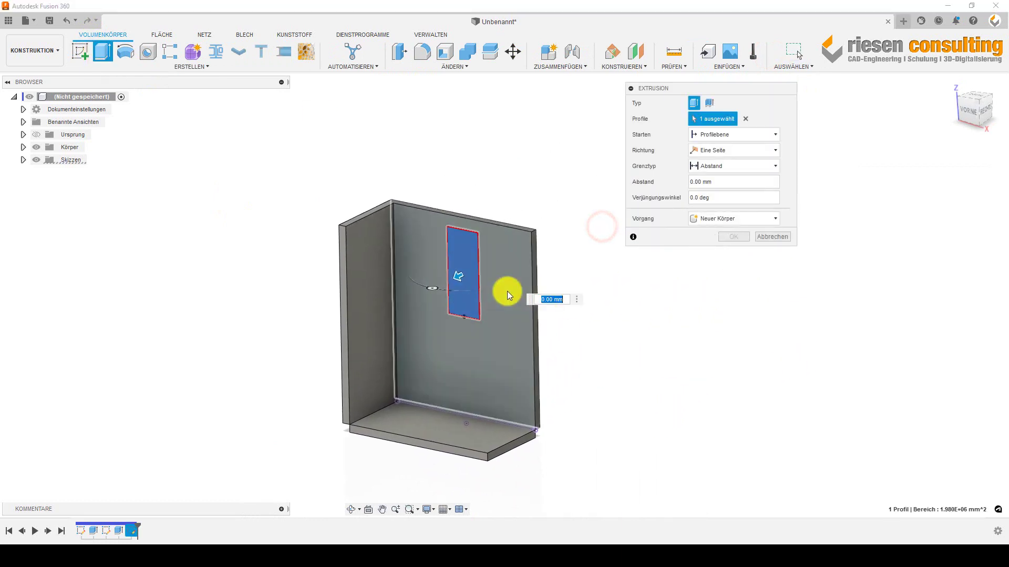
left_click_drag(459, 272, 720, 285)
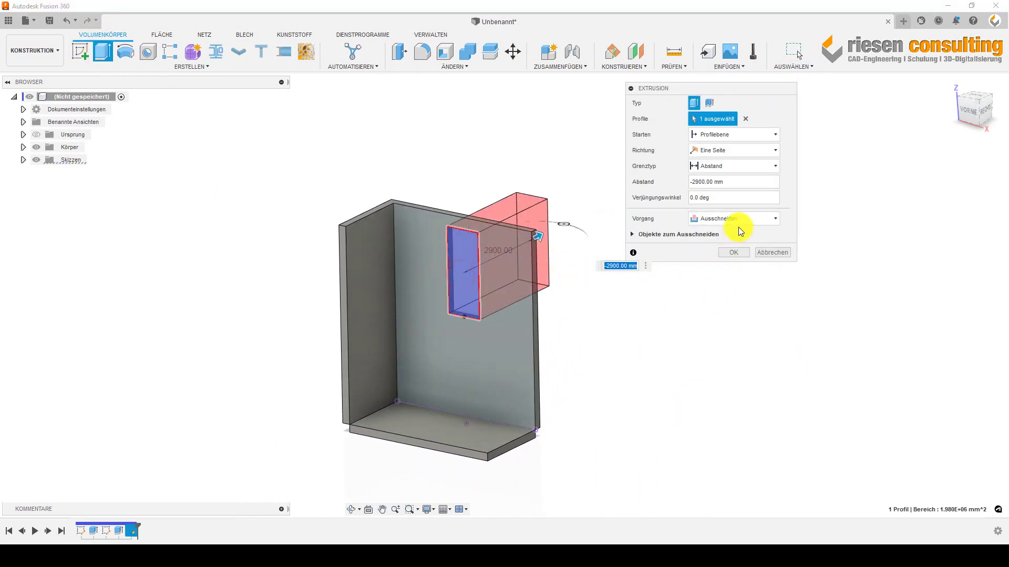
left_click(735, 166)
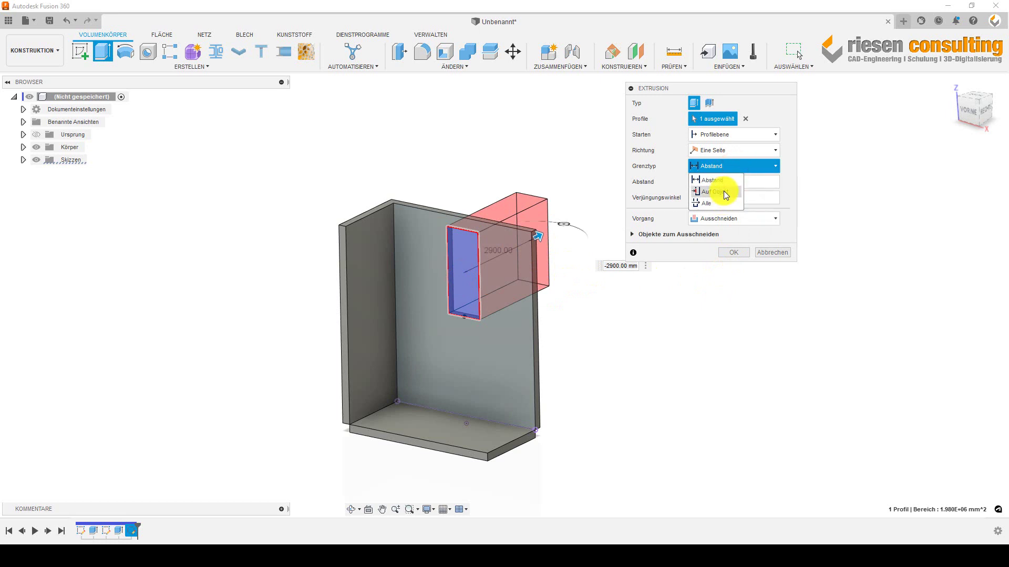
left_click(725, 195)
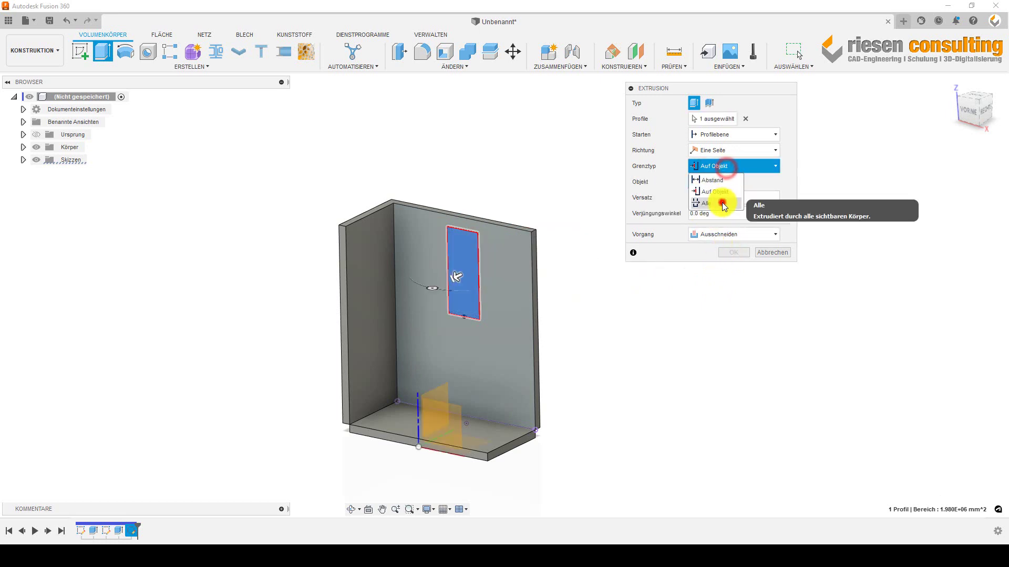
left_click(722, 203)
left_click(733, 251)
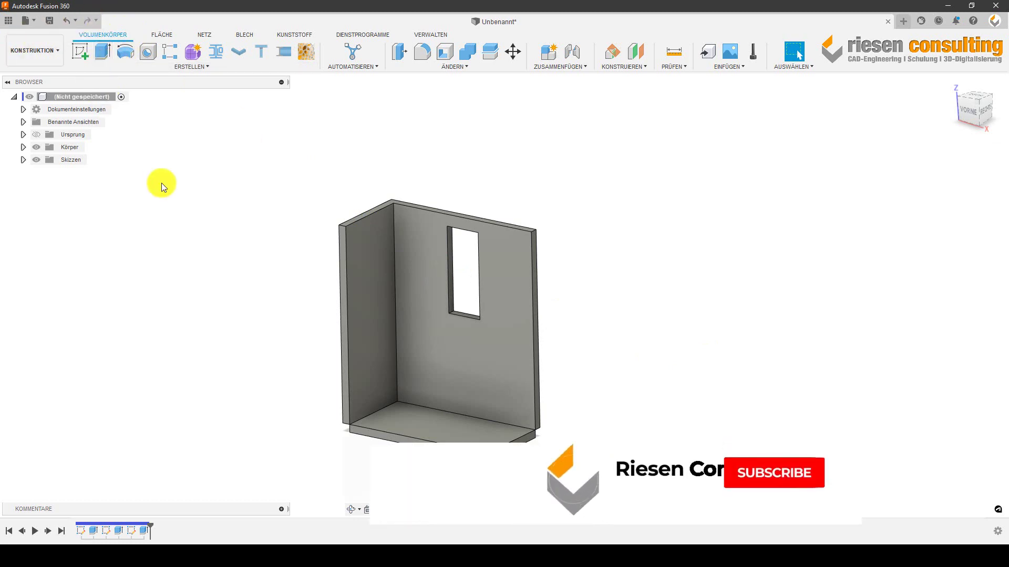
- Project the inner floor face outline into a sketch on the horizontal origin plane
left_click(83, 52)
left_click(488, 433)
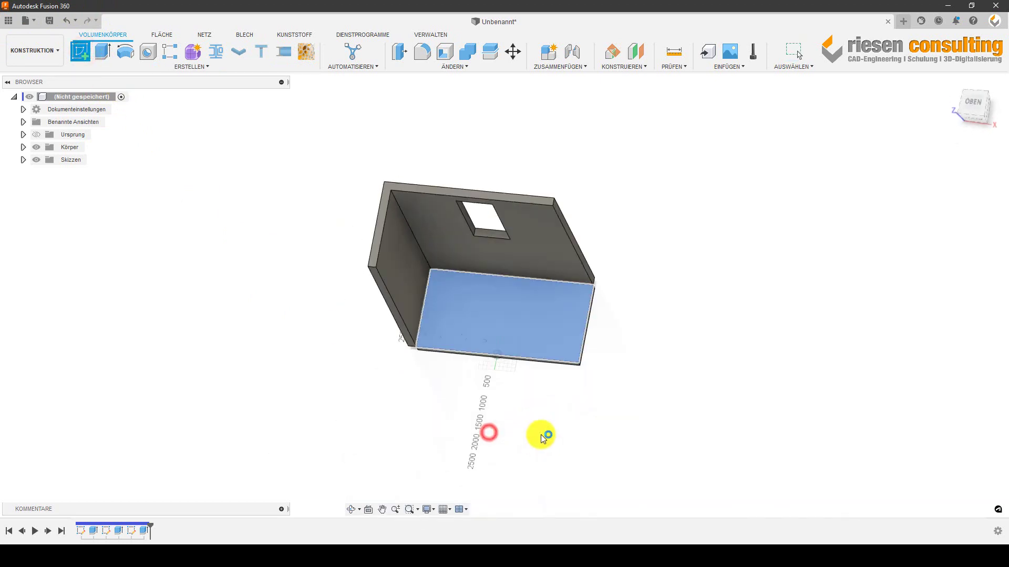
middle_click_drag(687, 281, 641, 380)
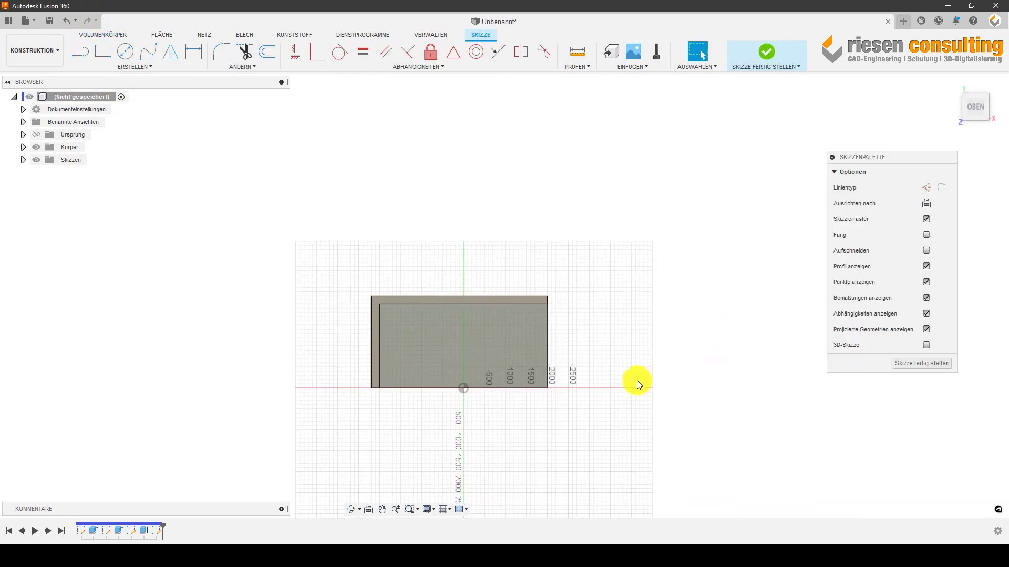
key("p")
left_click(529, 344)
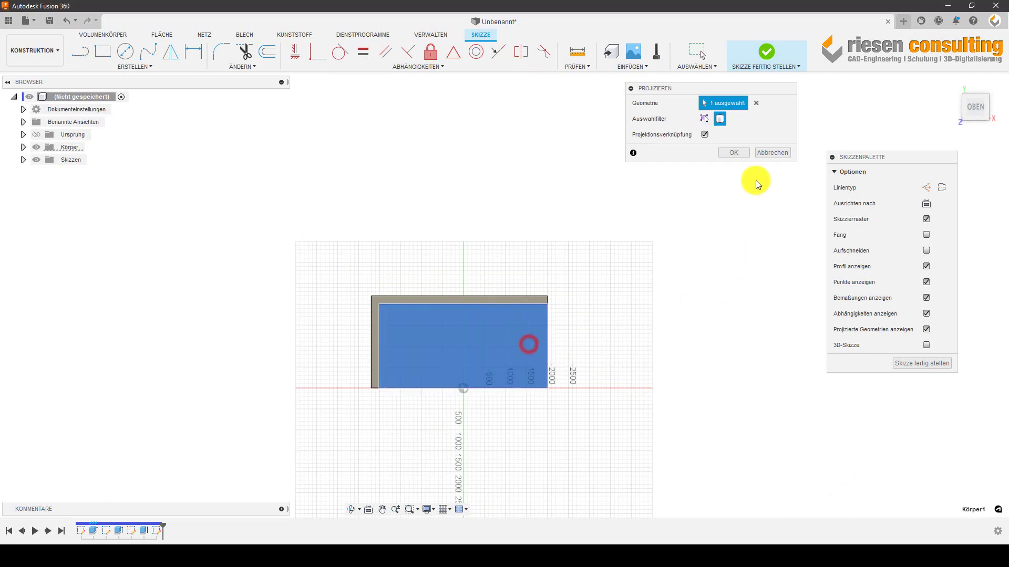
left_click(742, 154)
mouse_move(711, 334)
middle_mouse_down("shift")
mouse_move(725, 257)
mouse_move(671, 257)
middle_mouse_up("shift")
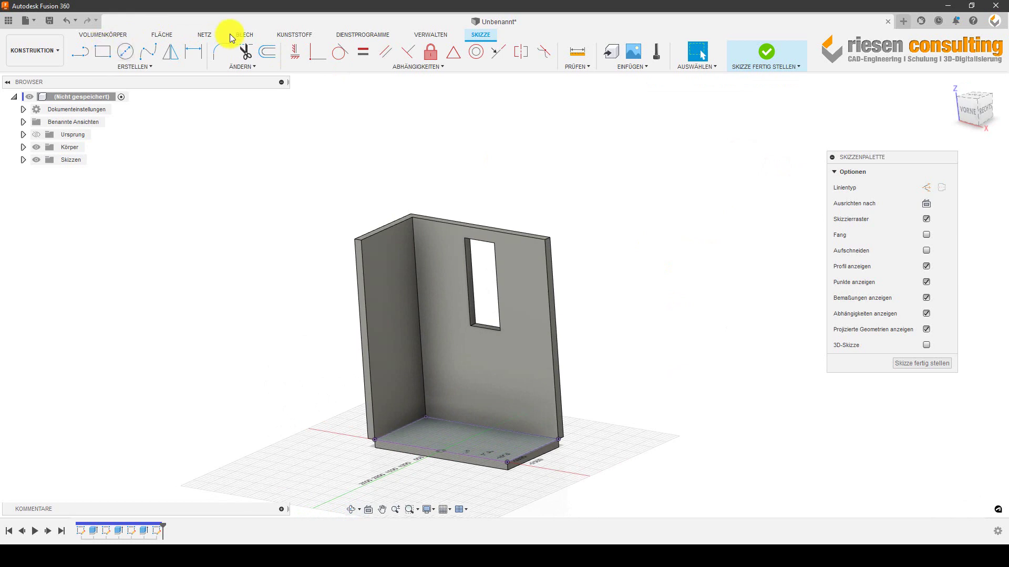
left_click(222, 51)
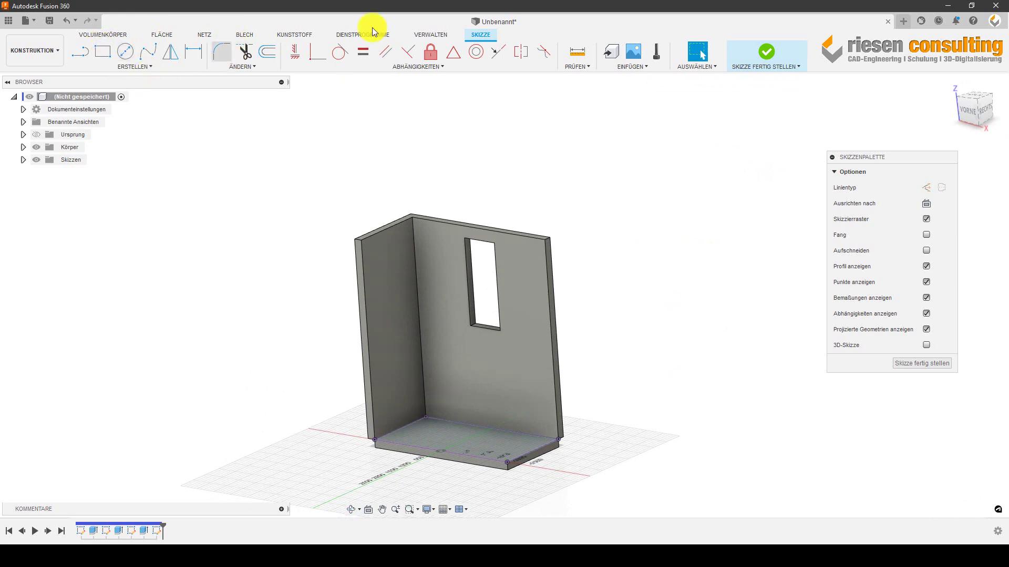
left_click(775, 54)
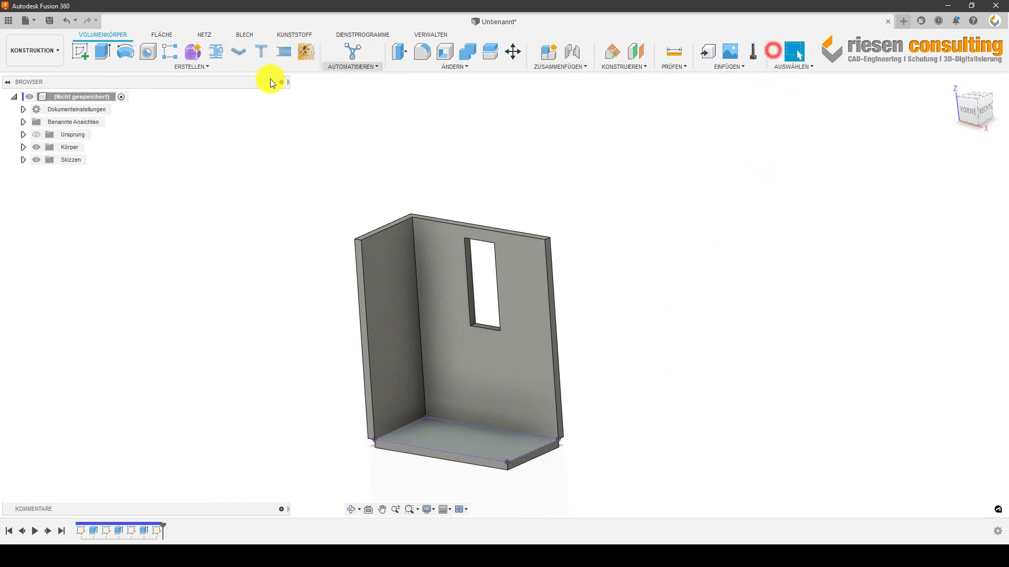
- Extrude the projected floor profile with extent 'to object', targeting the window sill face
left_click(102, 55)
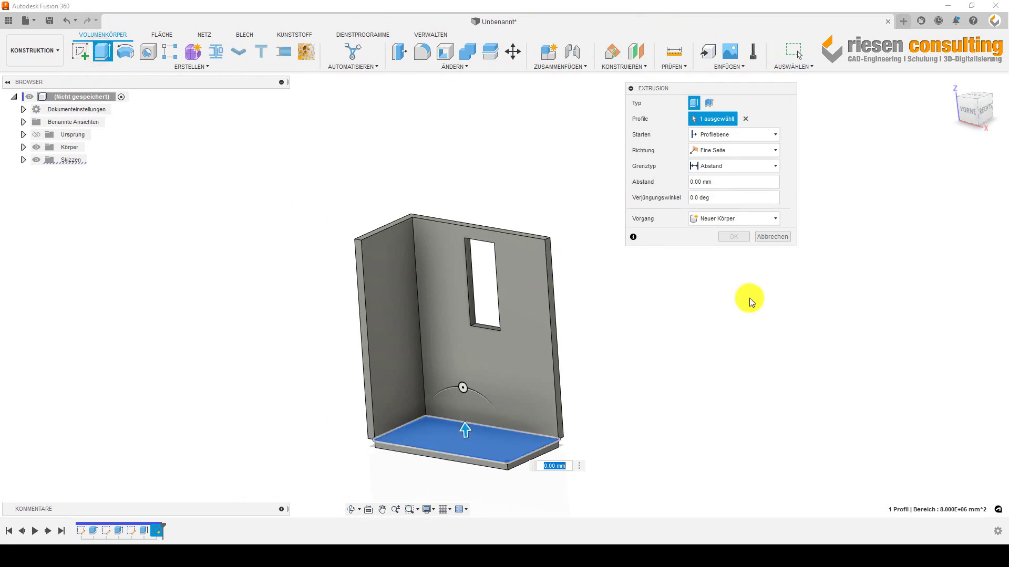
left_click(741, 168)
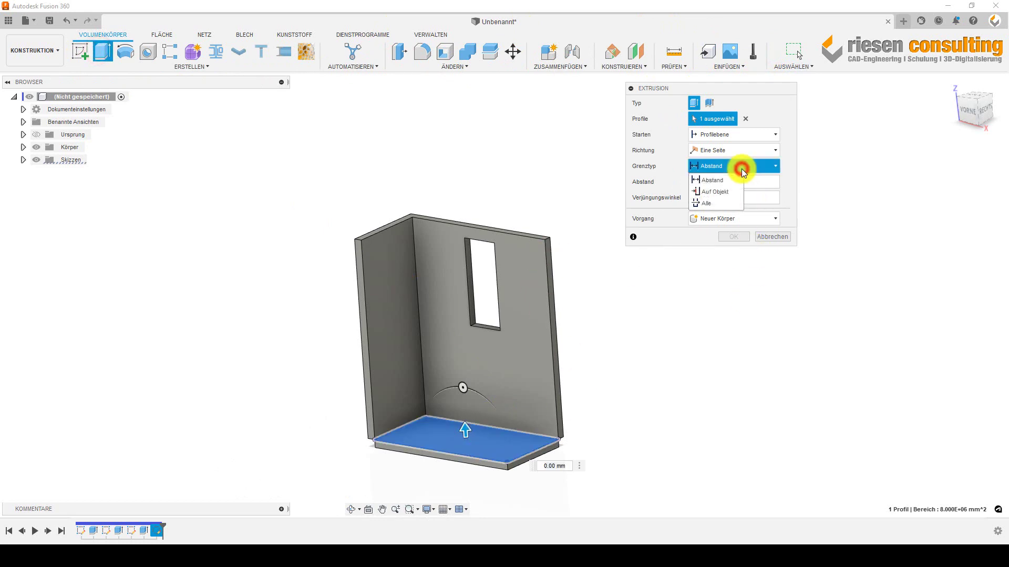
left_click(720, 192)
scroll(503, 349, "up", 3)
scroll(477, 327, "up", 2)
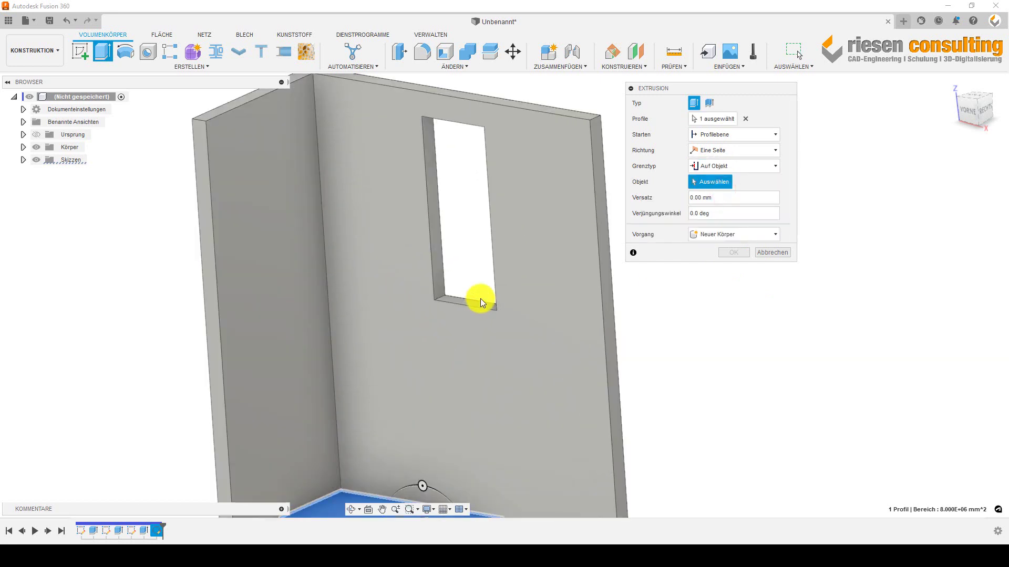
scroll(473, 307, "up", 3)
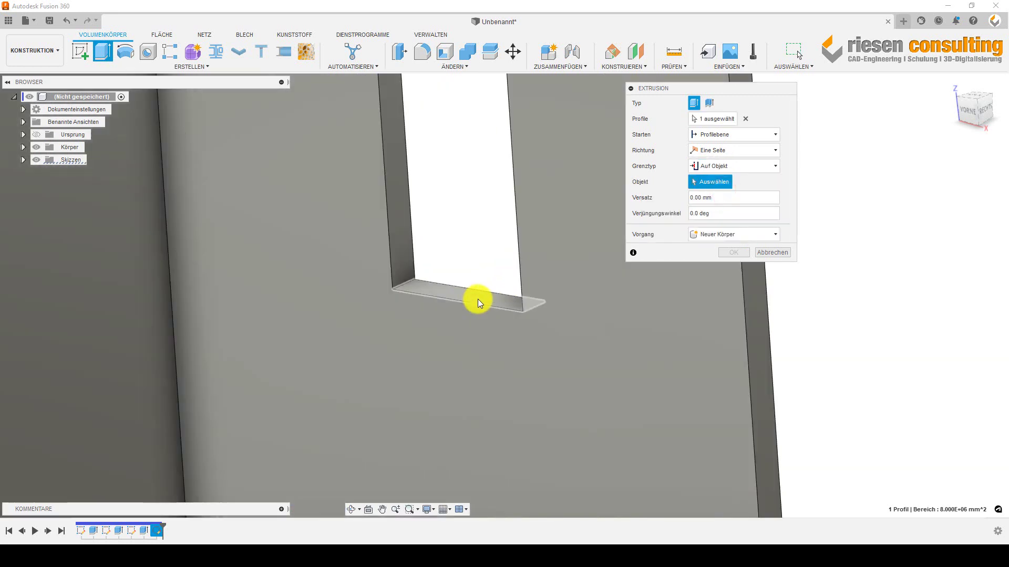
scroll(478, 302, "down", 5)
left_click(478, 302)
- Set the extrusion offset to -30 mm and commit it as a join
left_click(716, 214)
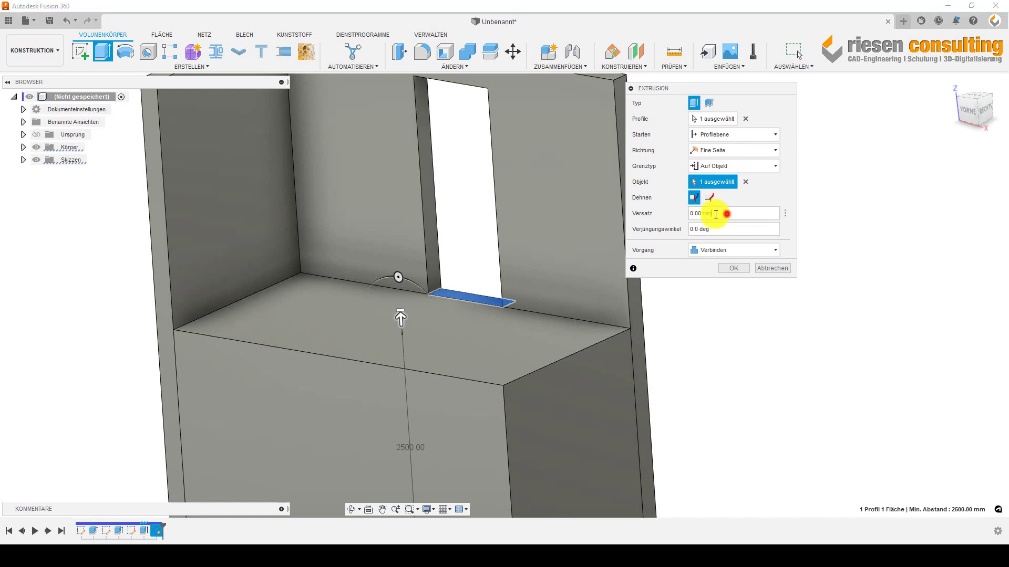
left_click_drag(715, 214, 679, 214)
type("30")
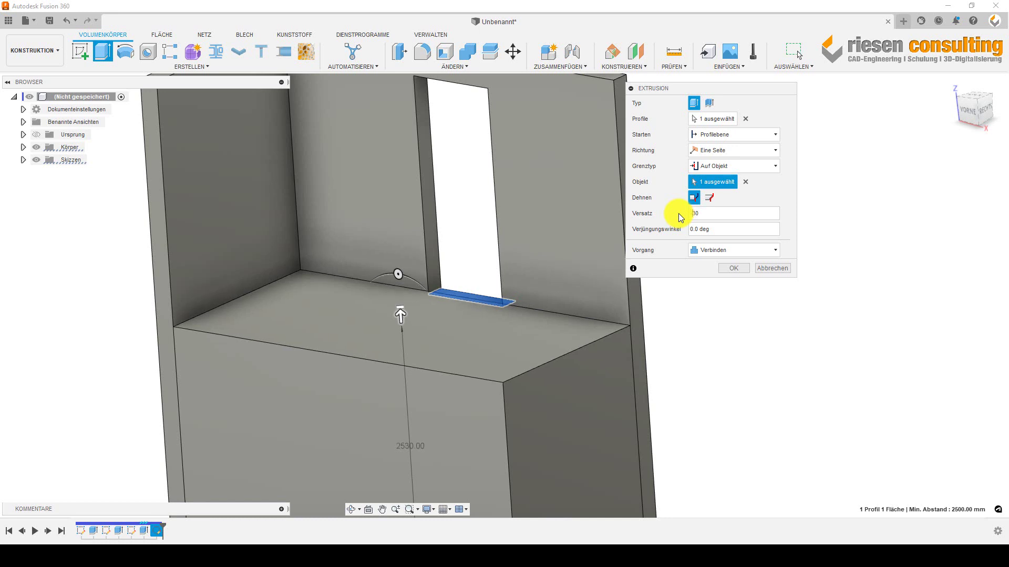
type("-")
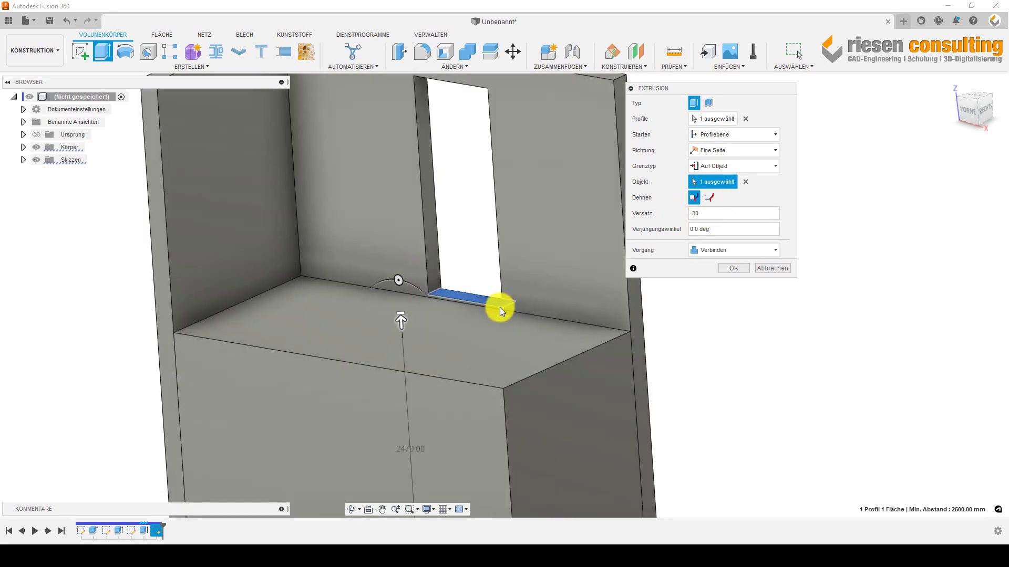
scroll(499, 307, "up", 3)
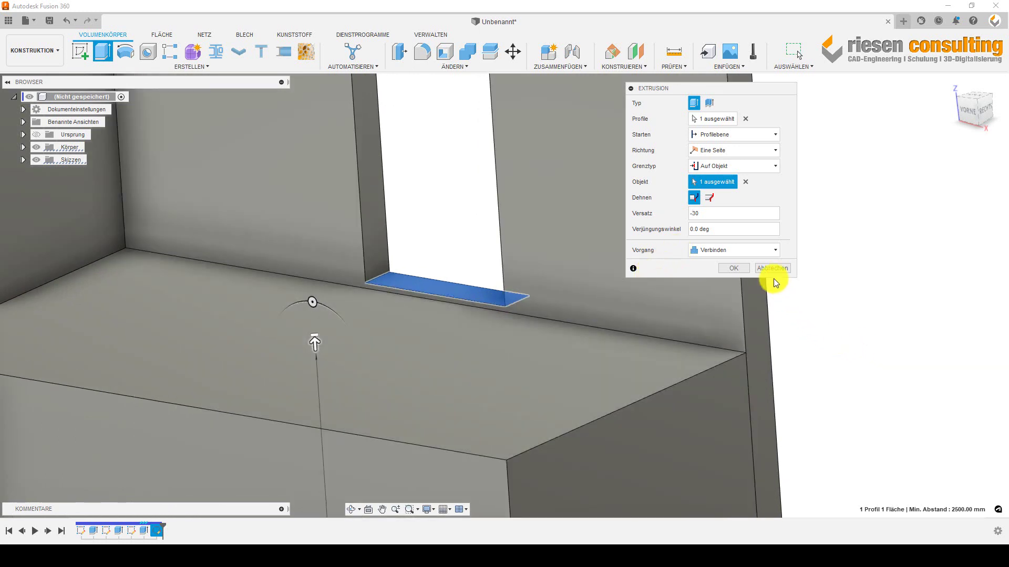
left_click(739, 269)
scroll(762, 352, "down", 3)
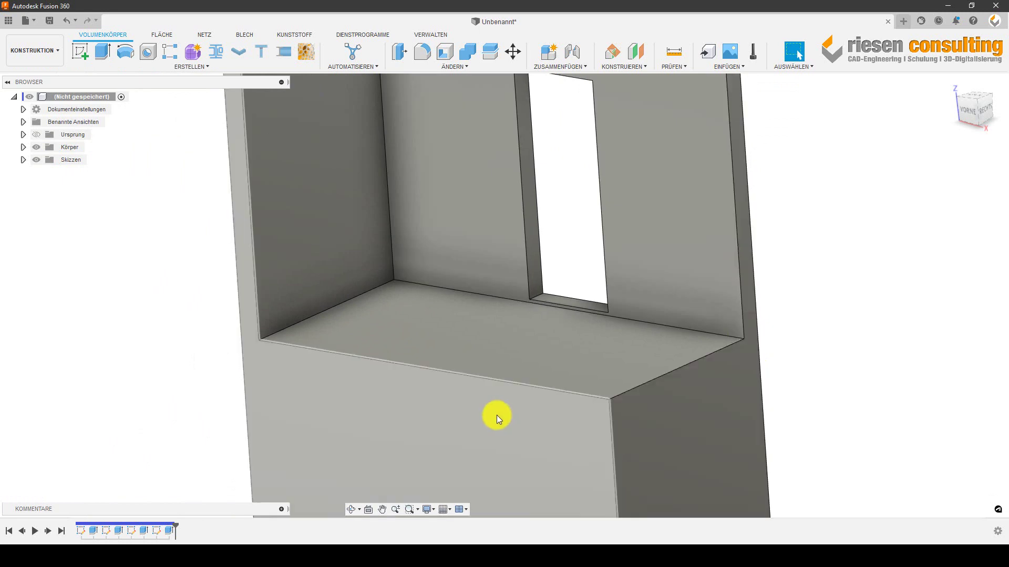
- Orbit to the block's front and inspect its right front face
scroll(497, 400, "down", 3)
scroll(499, 385, "down", 1)
mouse_move(790, 392)
middle_mouse_down("shift")
mouse_move(667, 387)
mouse_move(700, 357)
mouse_move(804, 407)
middle_mouse_up("shift")
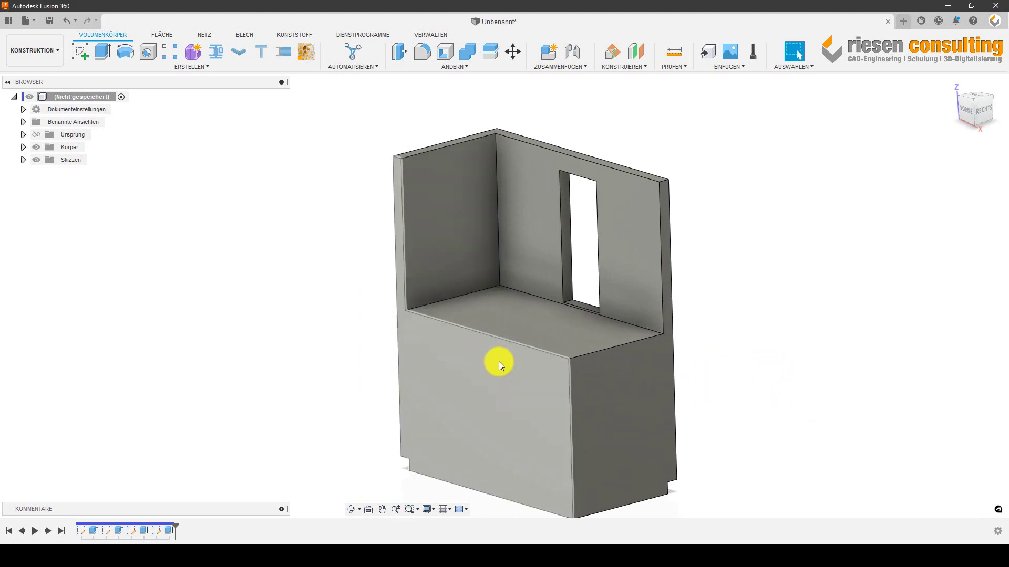
left_click(622, 392)
right_click(622, 391)
key("Escape")
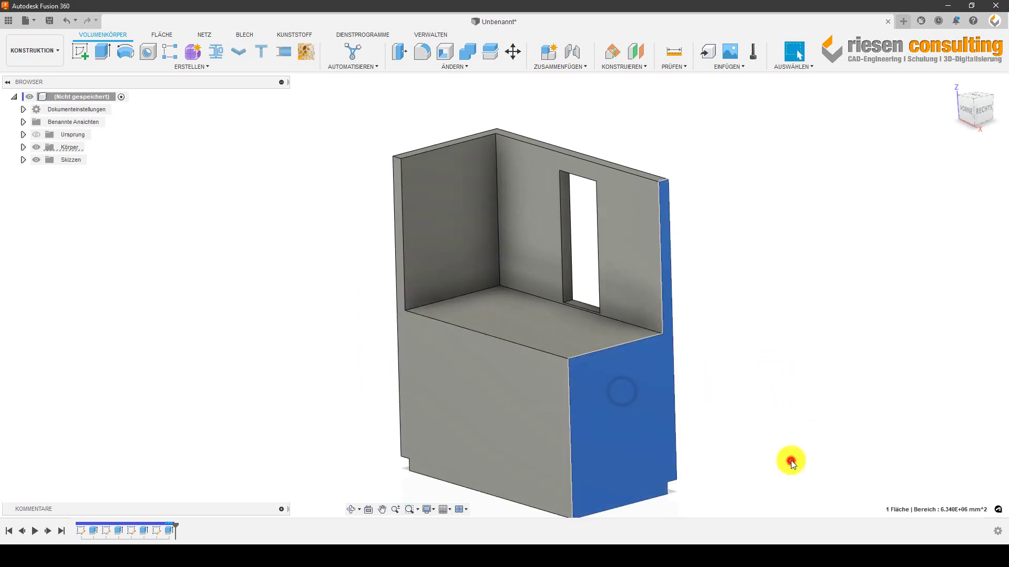
left_click(790, 460)
left_click(786, 441)
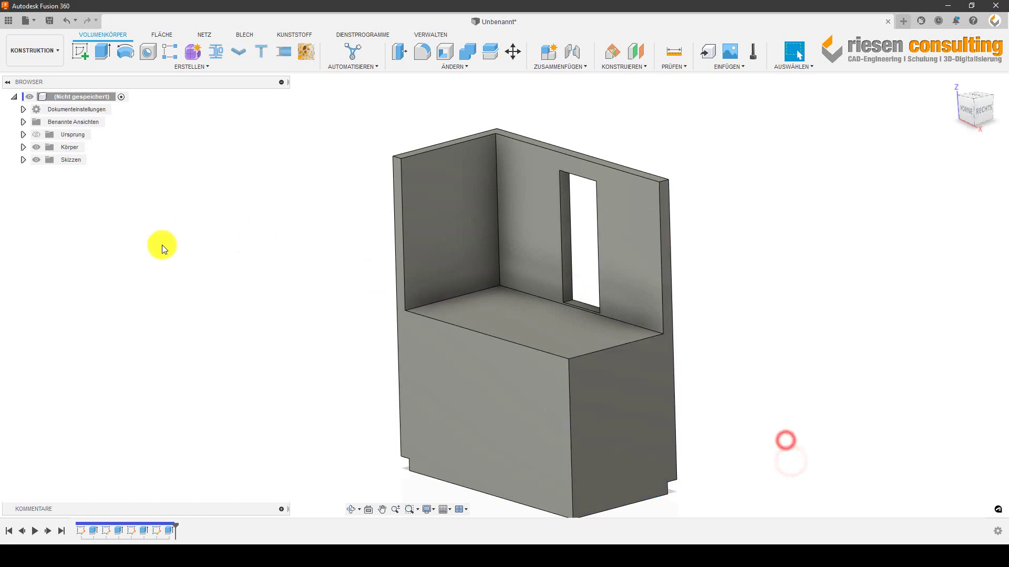
- Re-edit the last extrusion, changing its operation to New Body
double_click(168, 532)
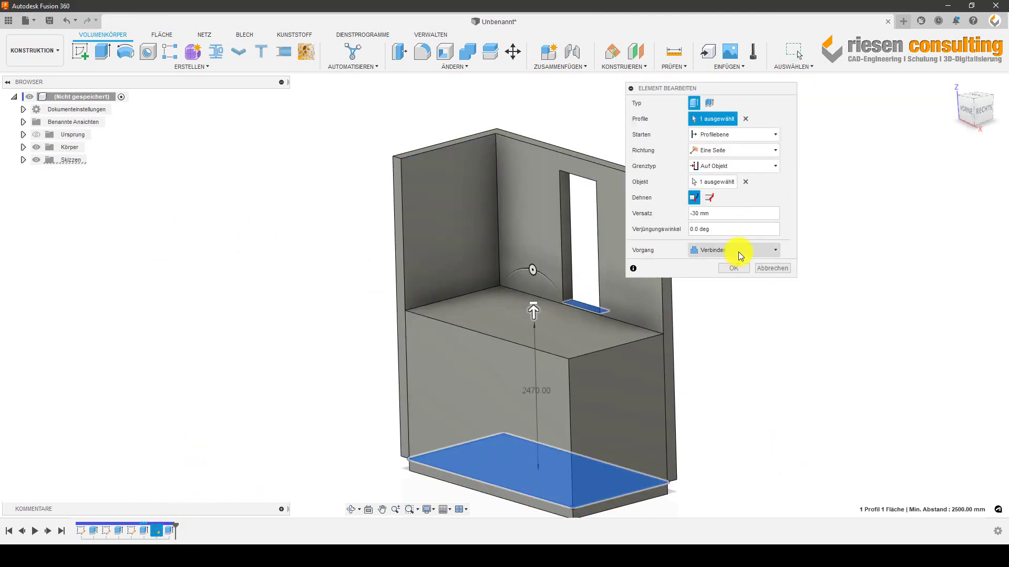
left_click(738, 252)
left_click(727, 298)
left_click(734, 264)
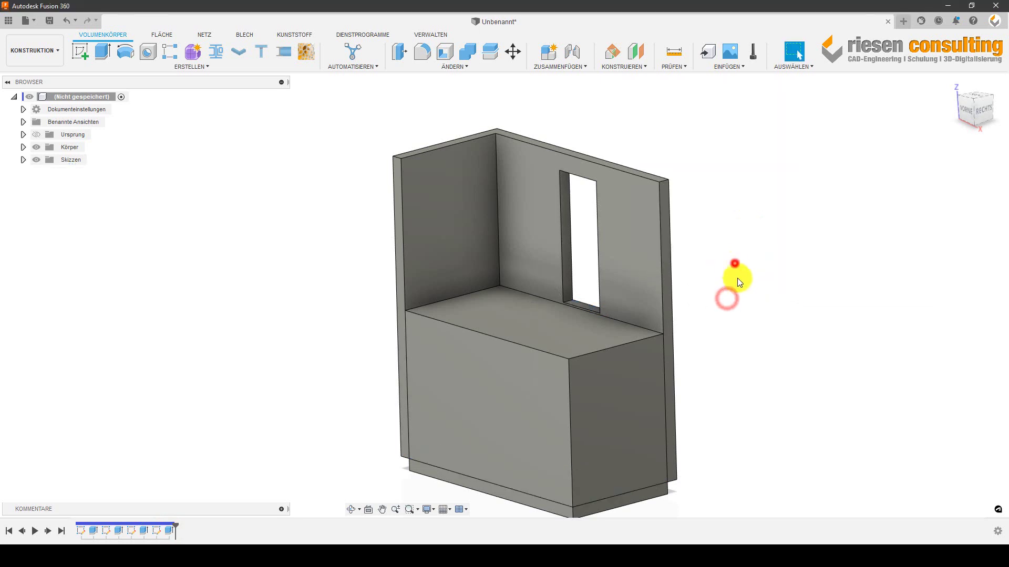
left_click(778, 401)
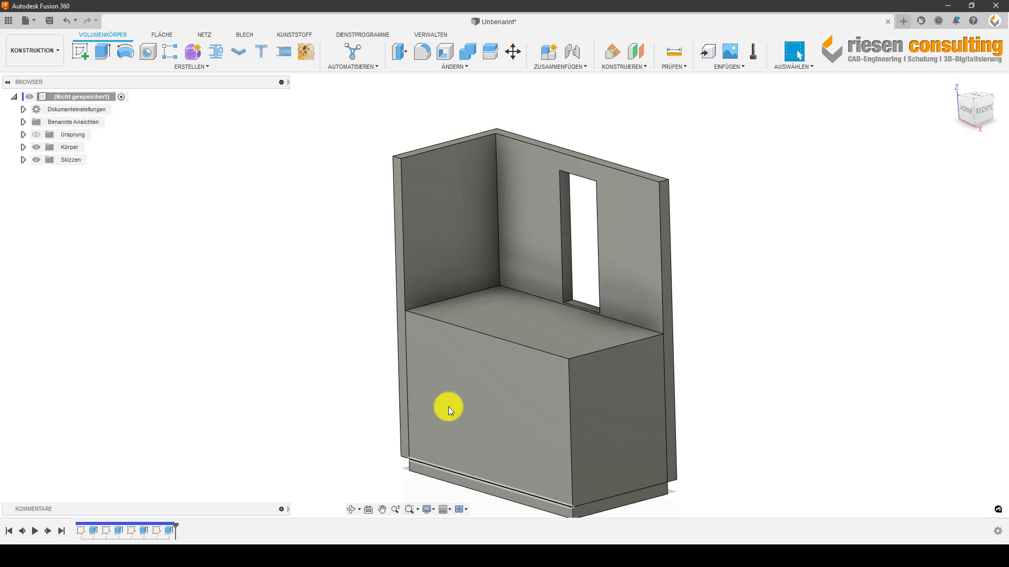
- Start a sketch on the block's side face and draw a vertical line from top to bottom edge
right_click(607, 408)
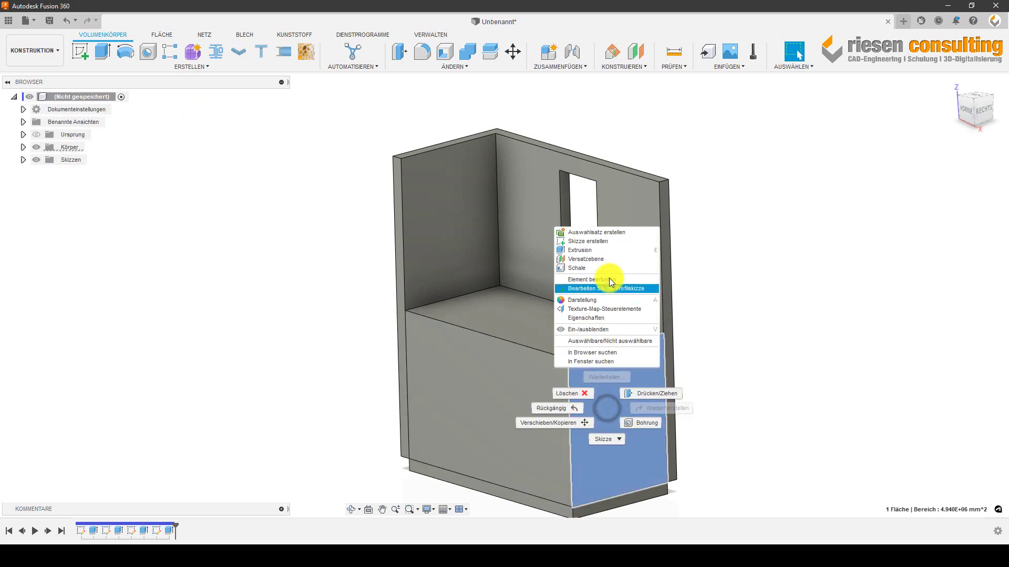
left_click(597, 240)
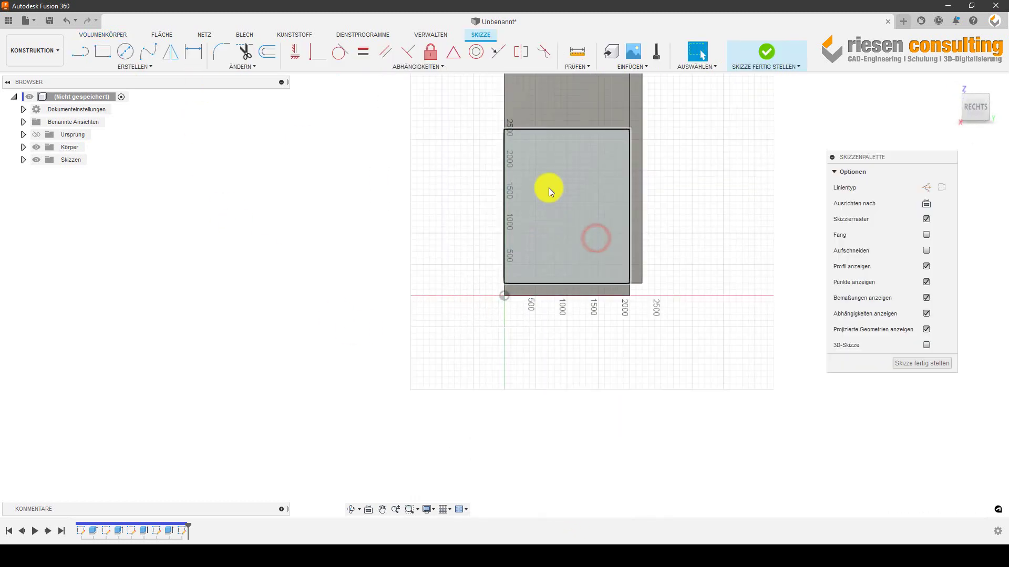
left_click(87, 55)
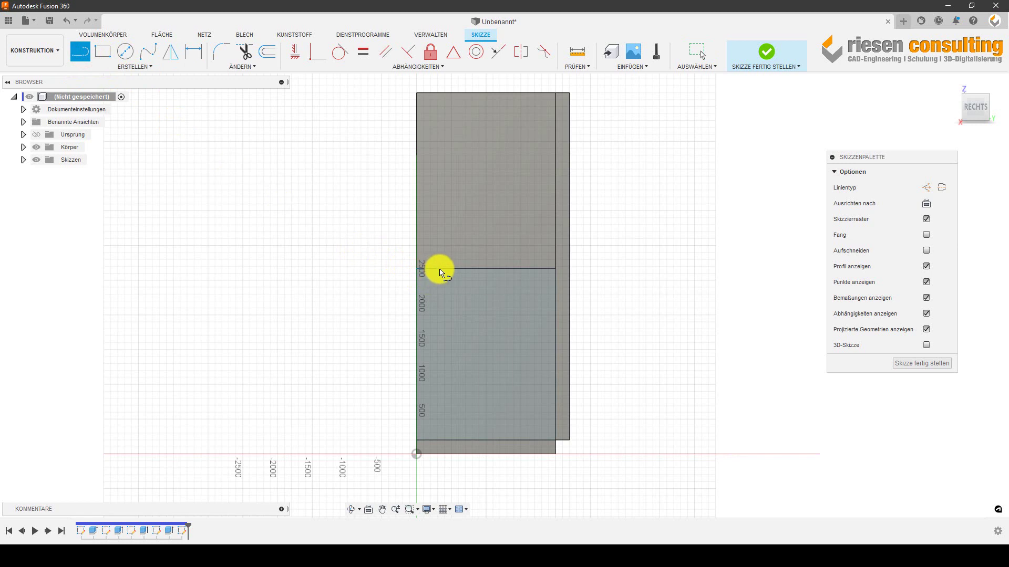
left_click(440, 270)
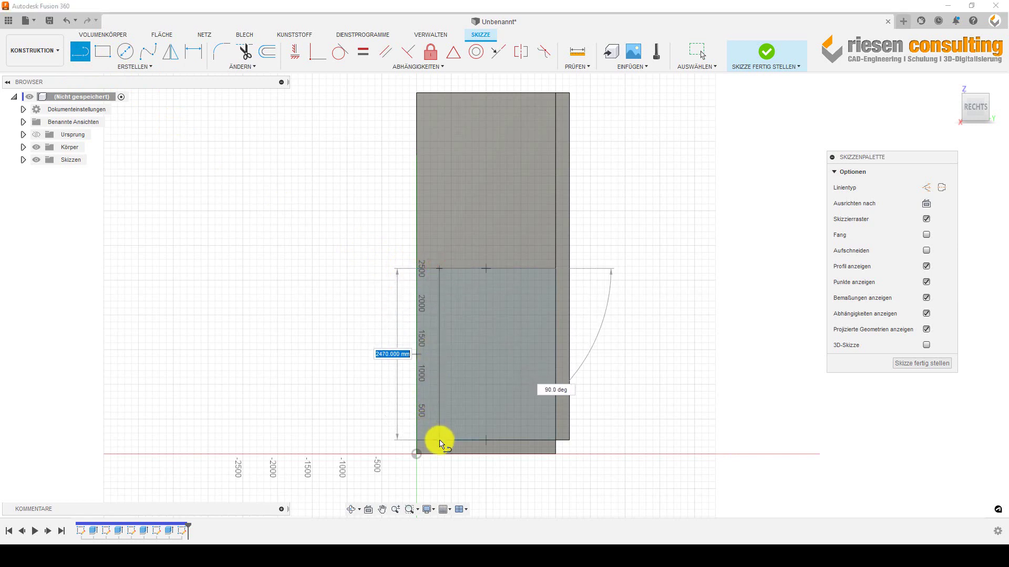
left_click(439, 442)
left_click(193, 51)
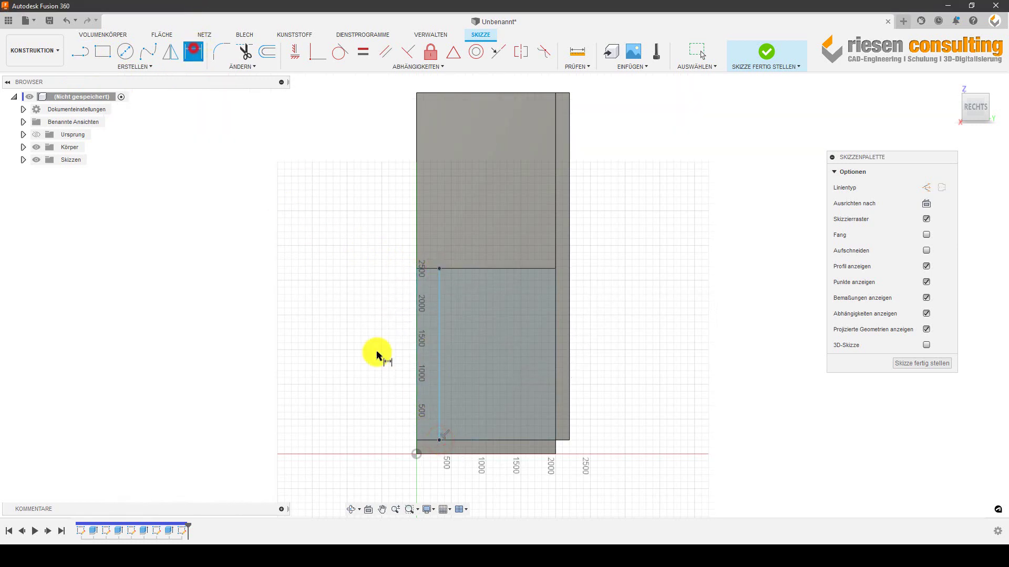
- Dimension the line 400 mm from the block's outer edge and finish the sketch
left_click(416, 376)
left_click(439, 373)
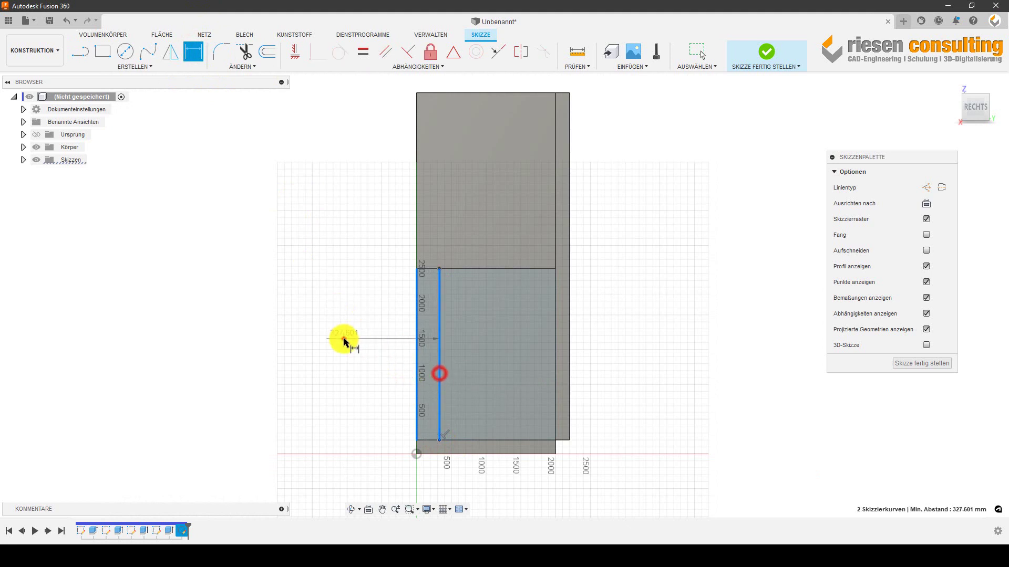
left_click(344, 340)
type("400")
key("Return")
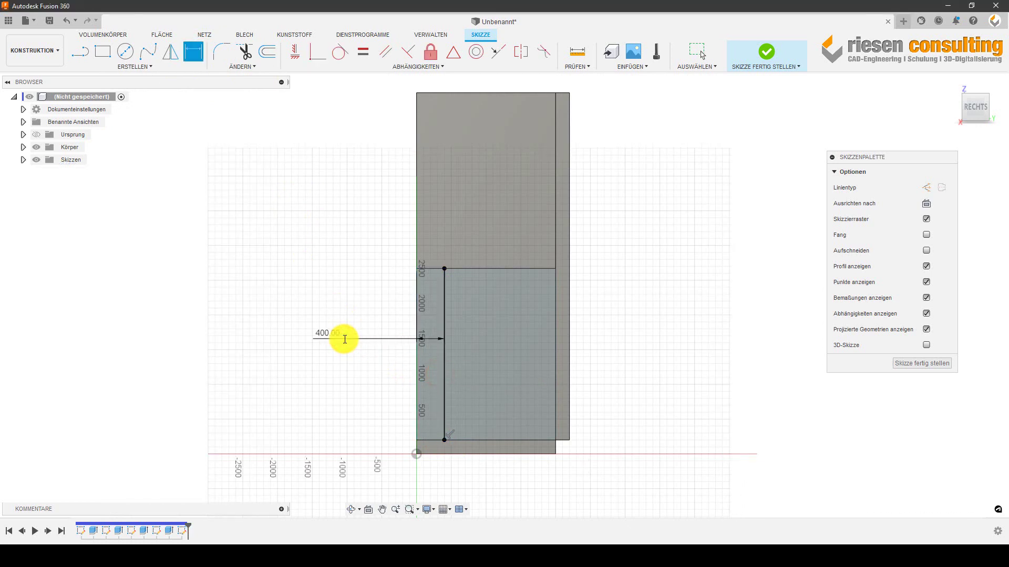
left_click(772, 55)
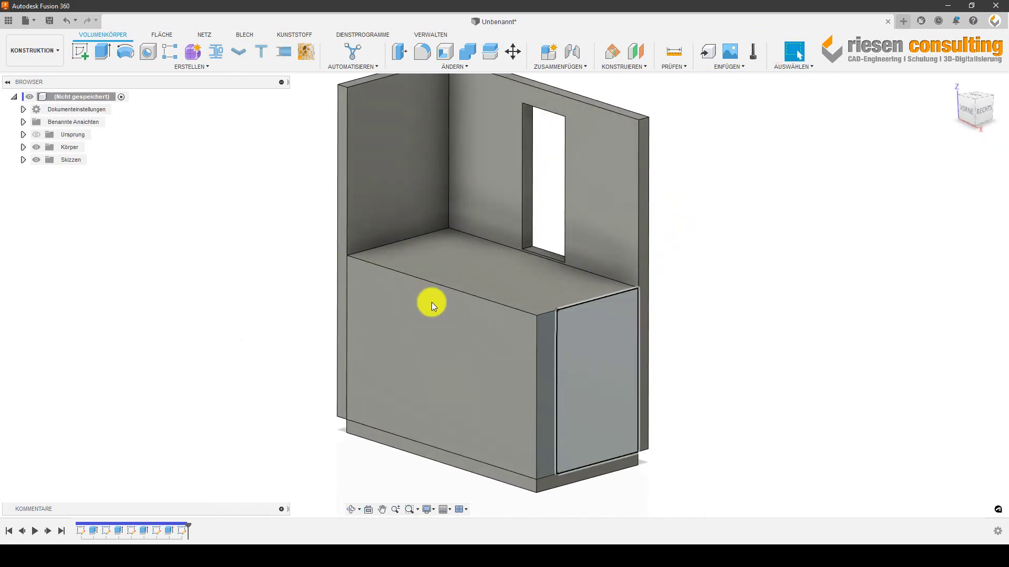
scroll(209, 237, "up", 2)
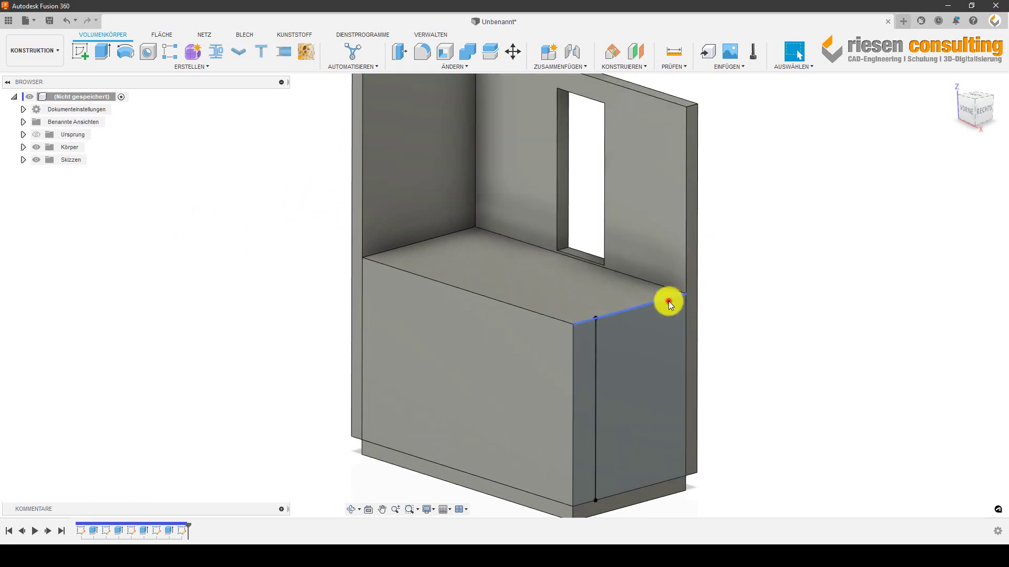
left_click(669, 302)
left_click(676, 281)
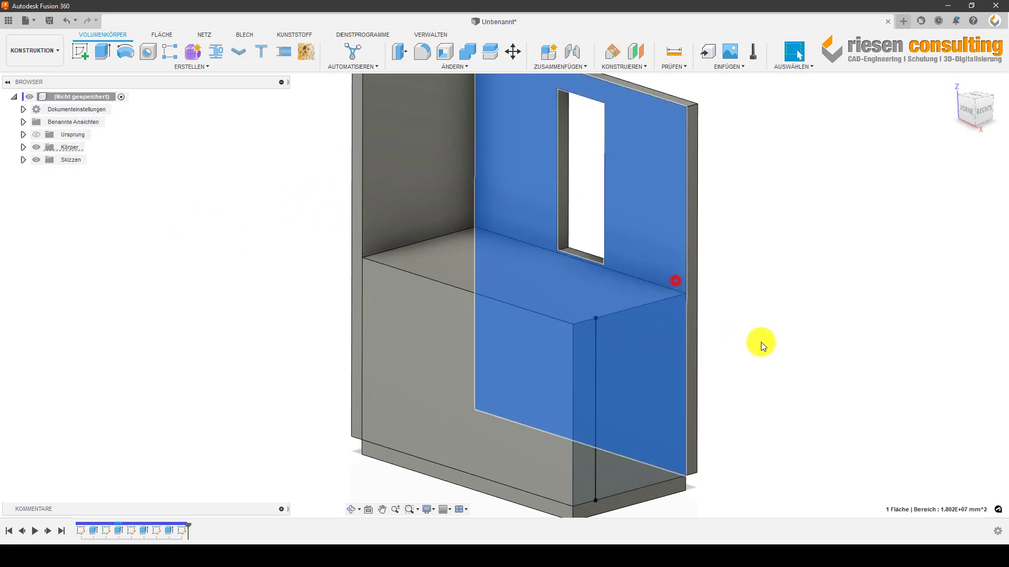
left_click(761, 342)
left_click(534, 310)
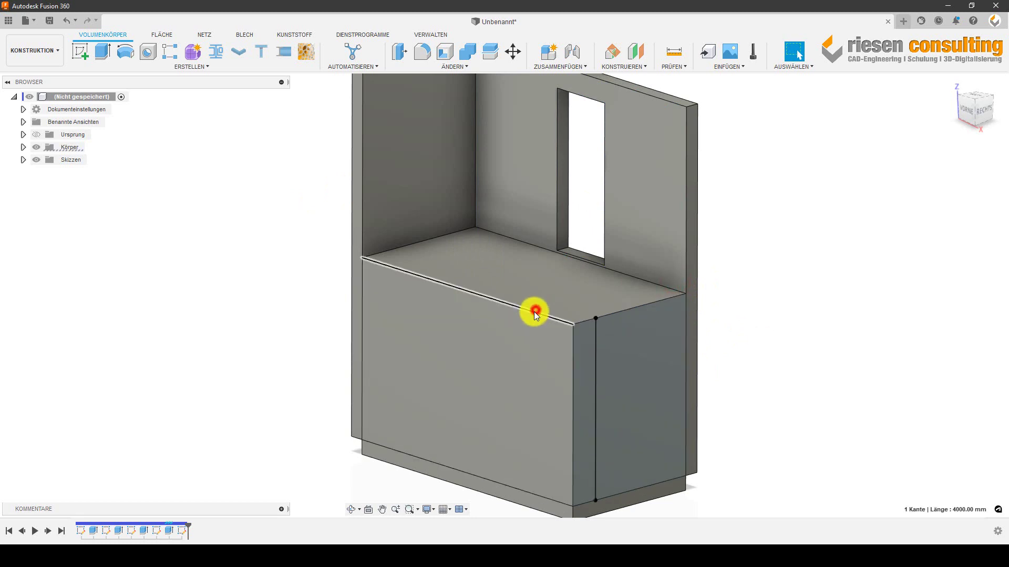
left_click(407, 227)
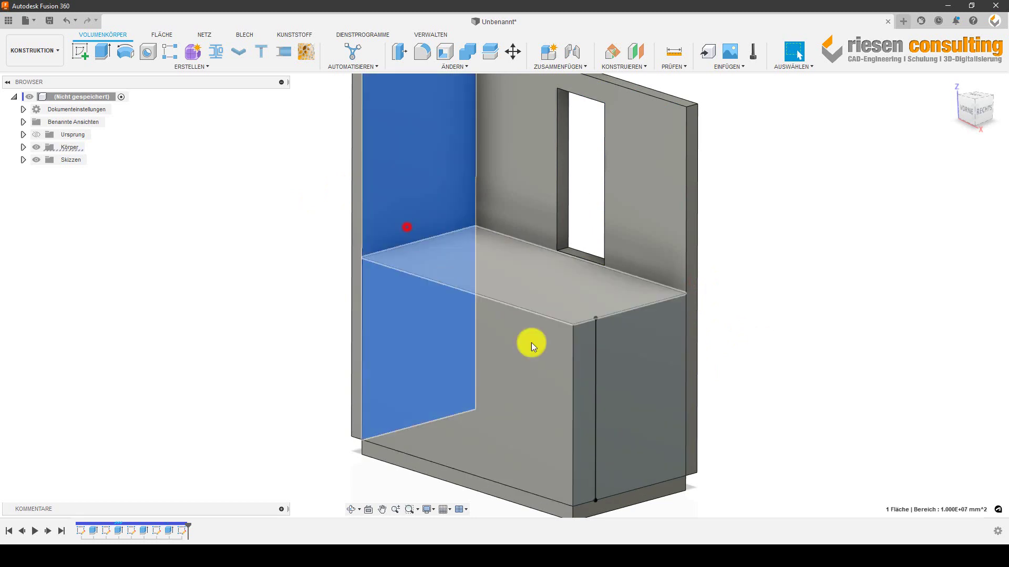
left_click(824, 339)
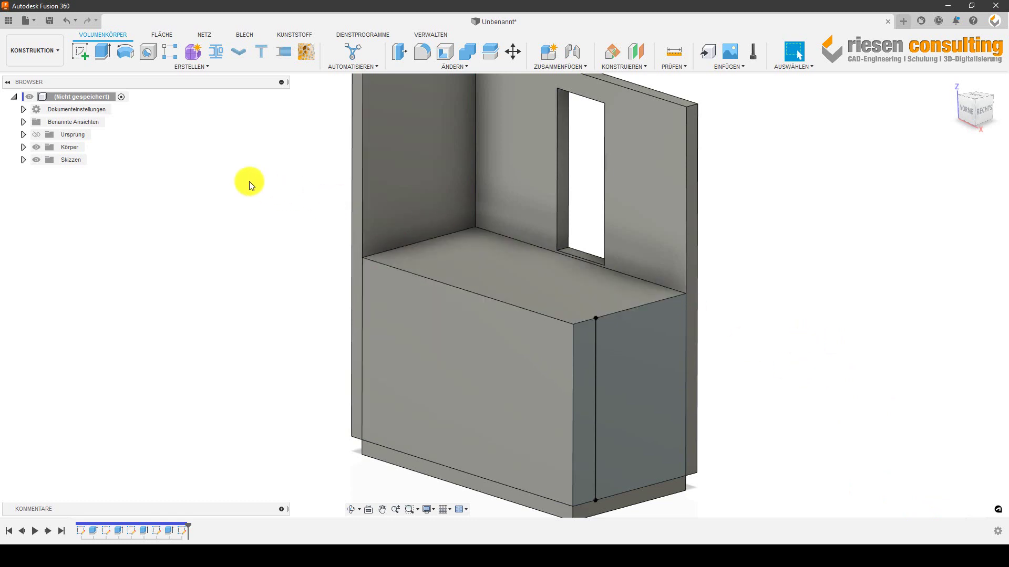
- Choose a DIN_EN IPN 120.0 x 58.0 structural member and place it on the block's front top edge
left_click(220, 54)
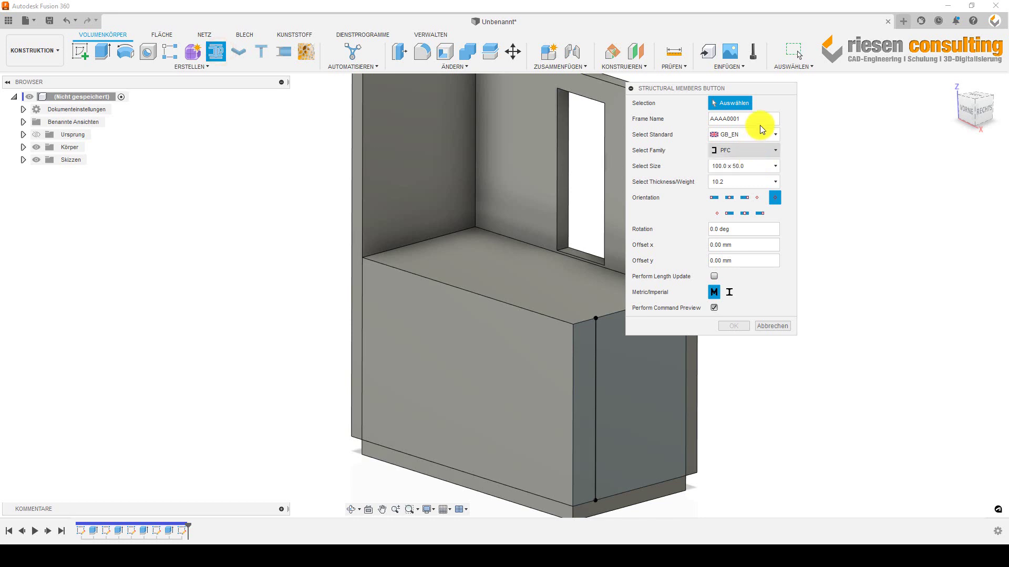
left_click(760, 122)
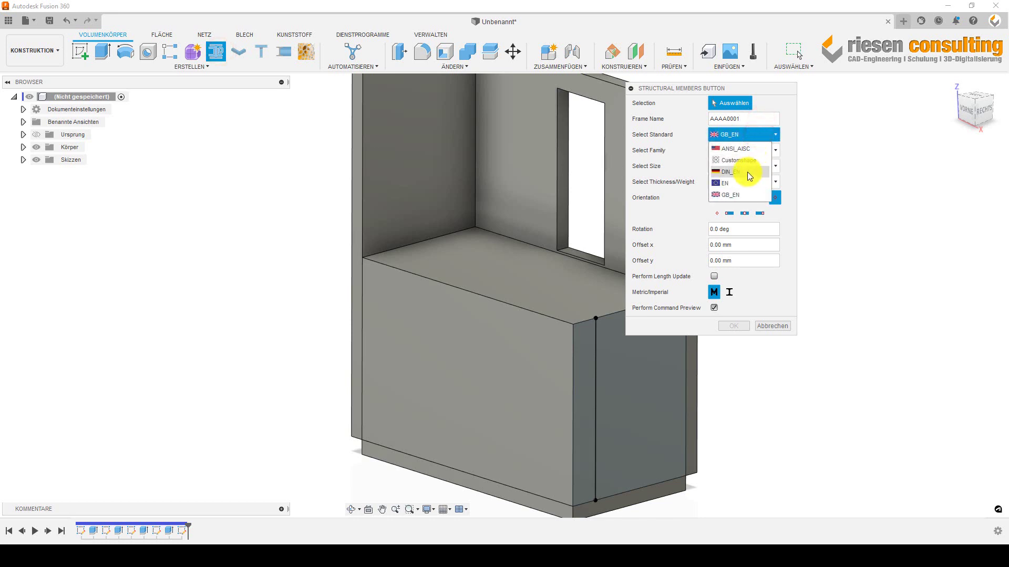
left_click(747, 172)
left_click(753, 150)
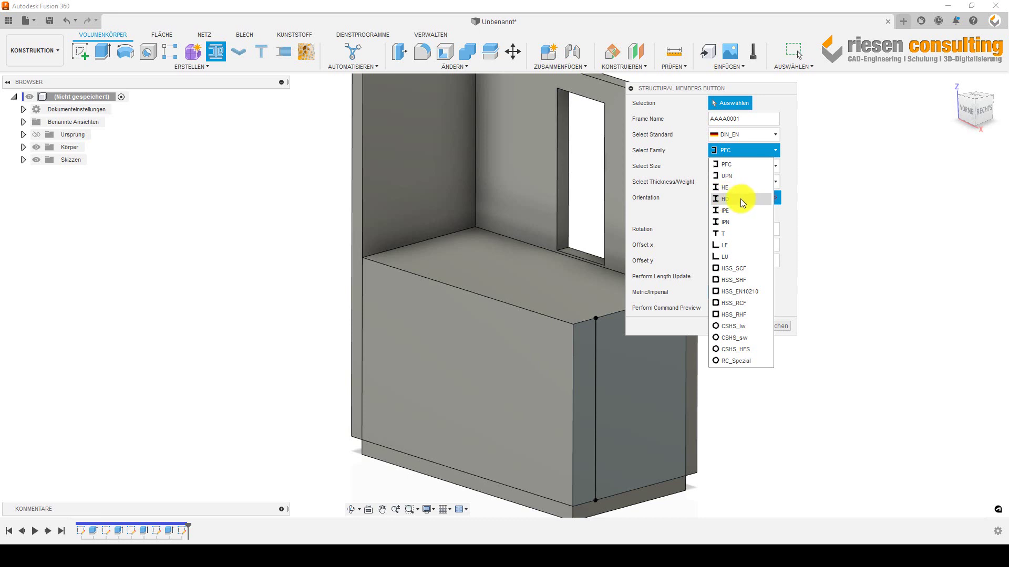
left_click(737, 222)
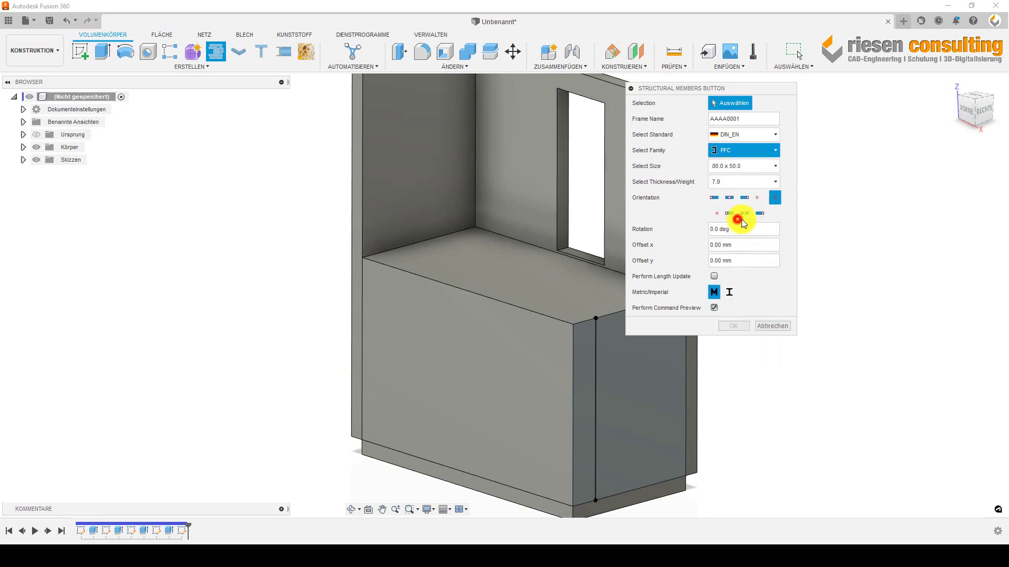
left_click(756, 167)
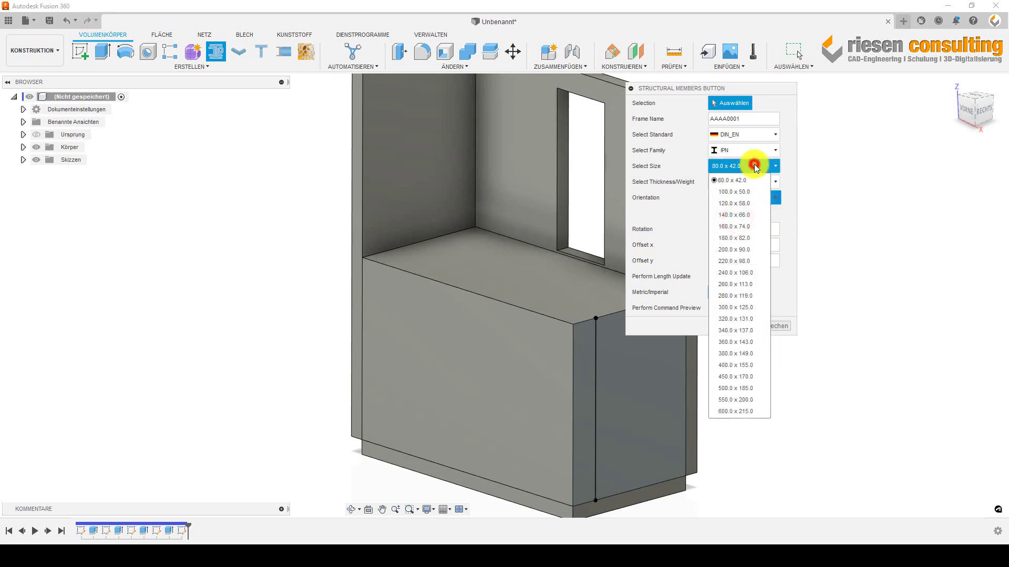
left_click(749, 204)
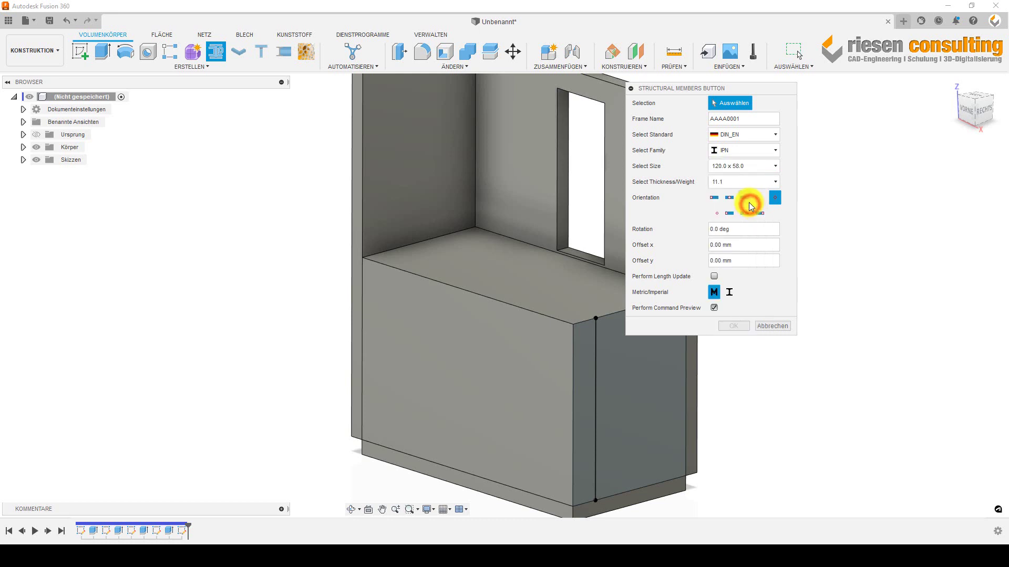
scroll(437, 296, "up", 1)
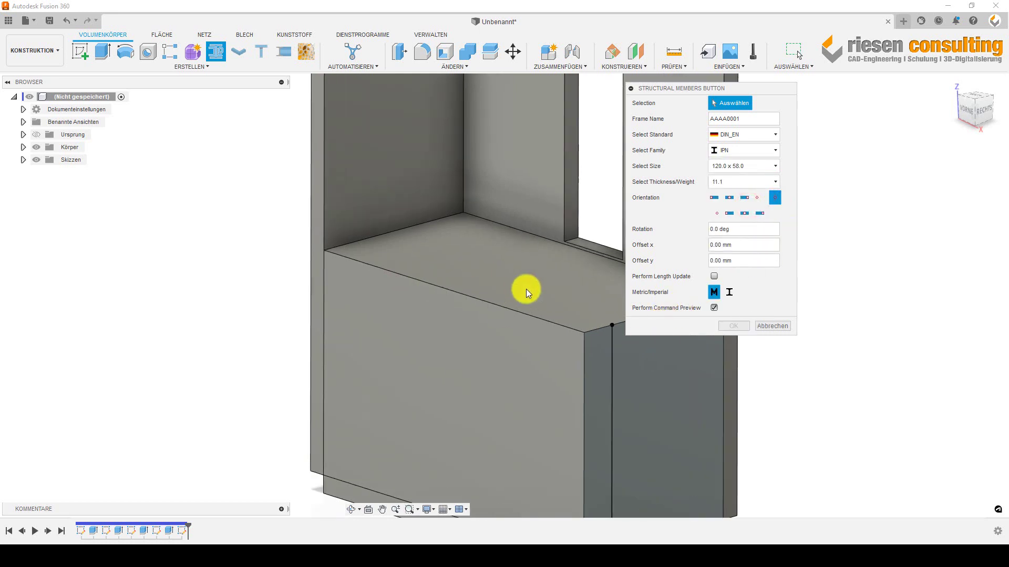
scroll(525, 289, "up", 2)
scroll(405, 320, "up", 2)
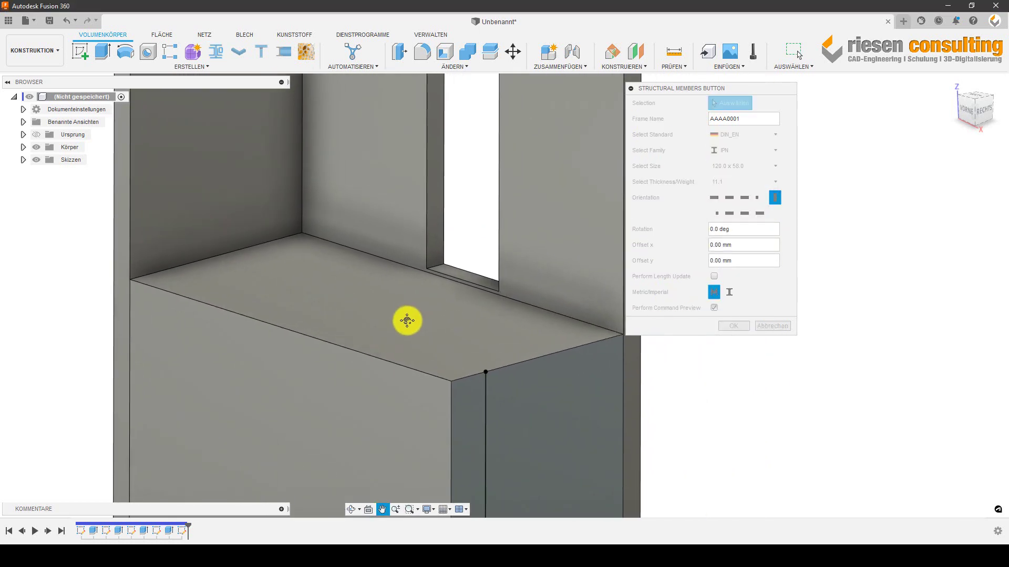
left_click(398, 365)
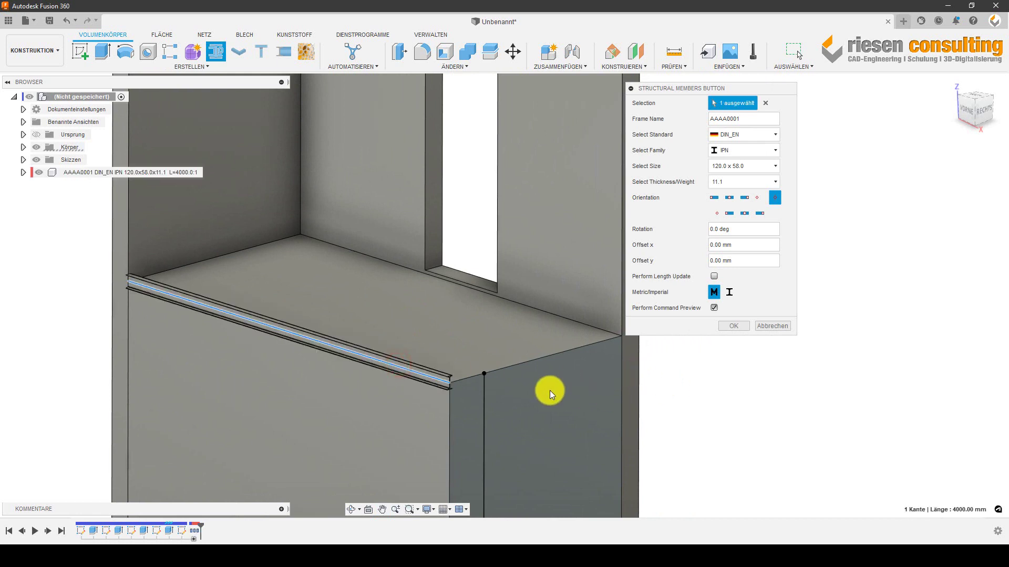
- Set the beam orientation to top-centre and add the right top edge to the member
scroll(443, 391, "up", 2)
scroll(437, 373, "up", 2)
scroll(475, 374, "up", 1)
scroll(493, 377, "up", 1)
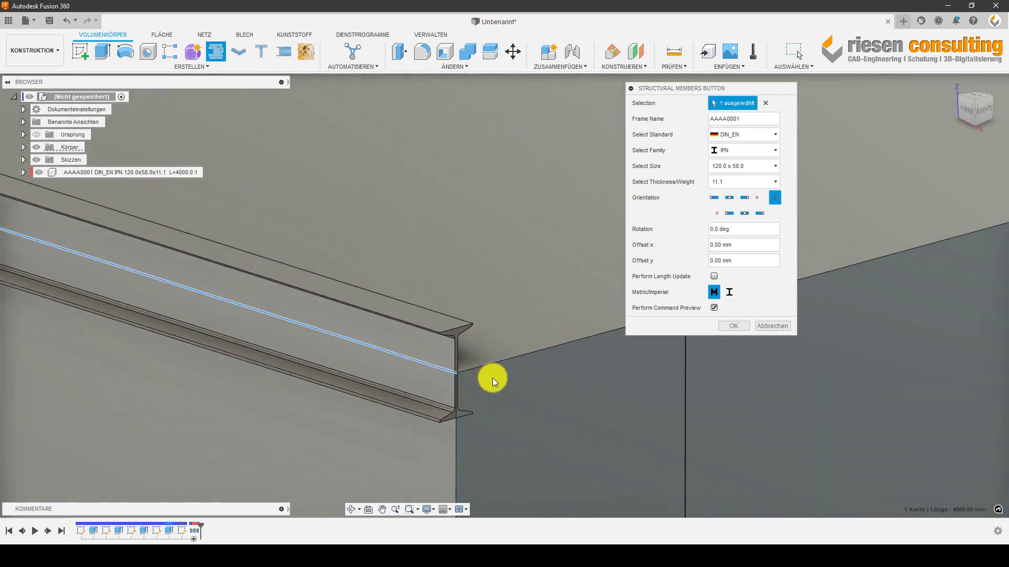
left_click(717, 200)
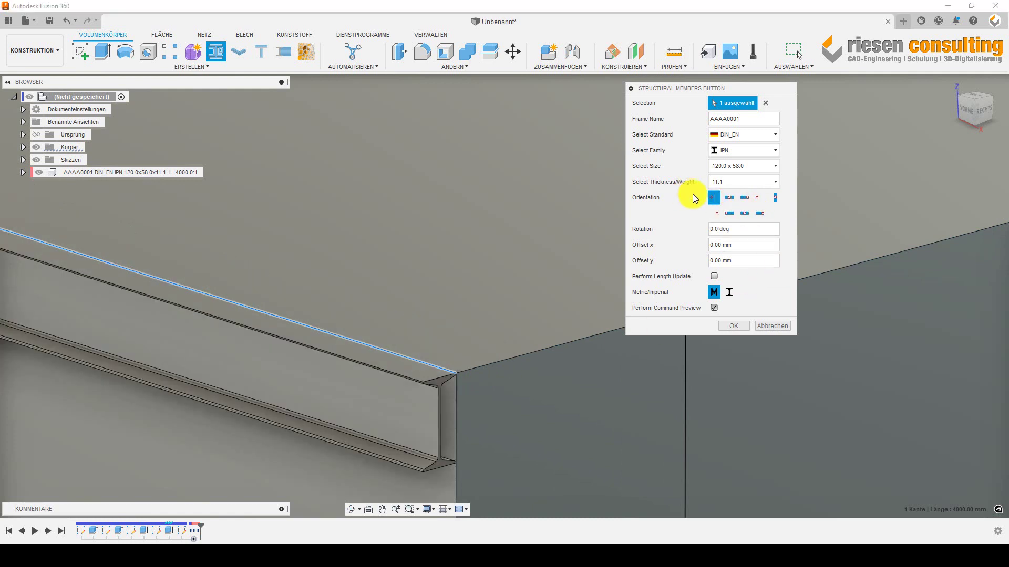
left_click(744, 199)
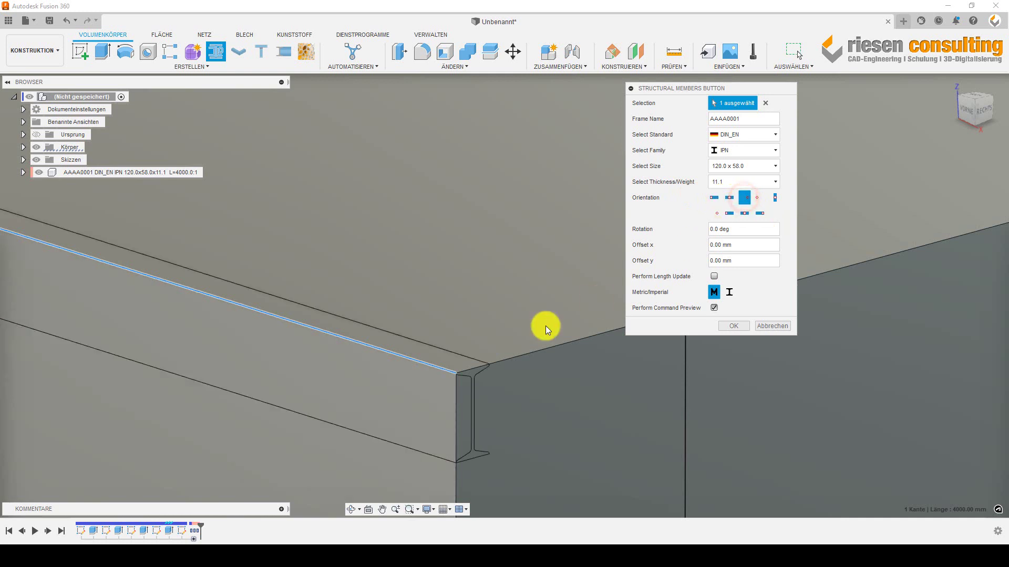
left_click(532, 352)
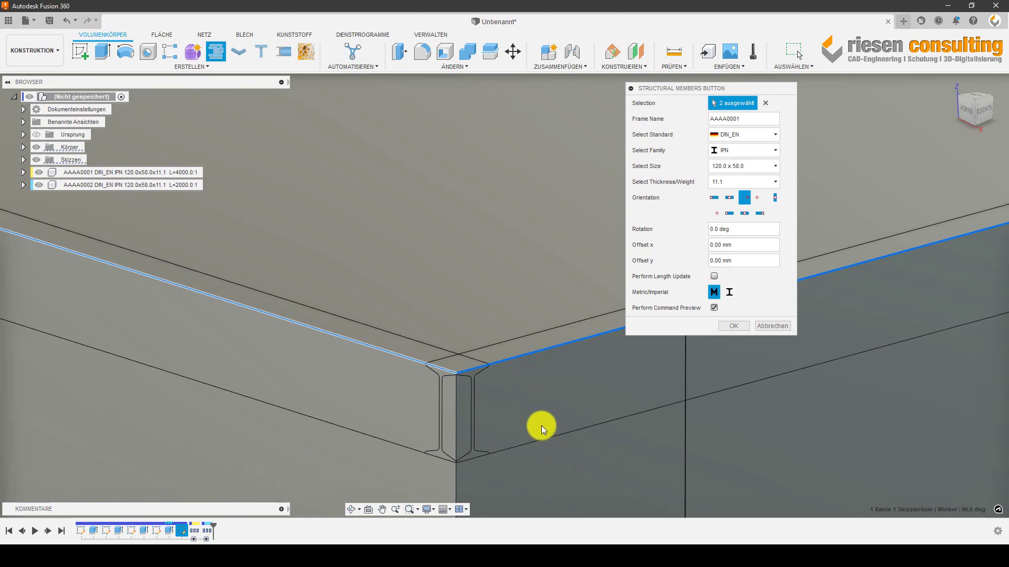
- Add beams along the back and left top edges and create all four IPN members
scroll(452, 367, "down", 5)
middle_click_drag(723, 467, 665, 452, "shift")
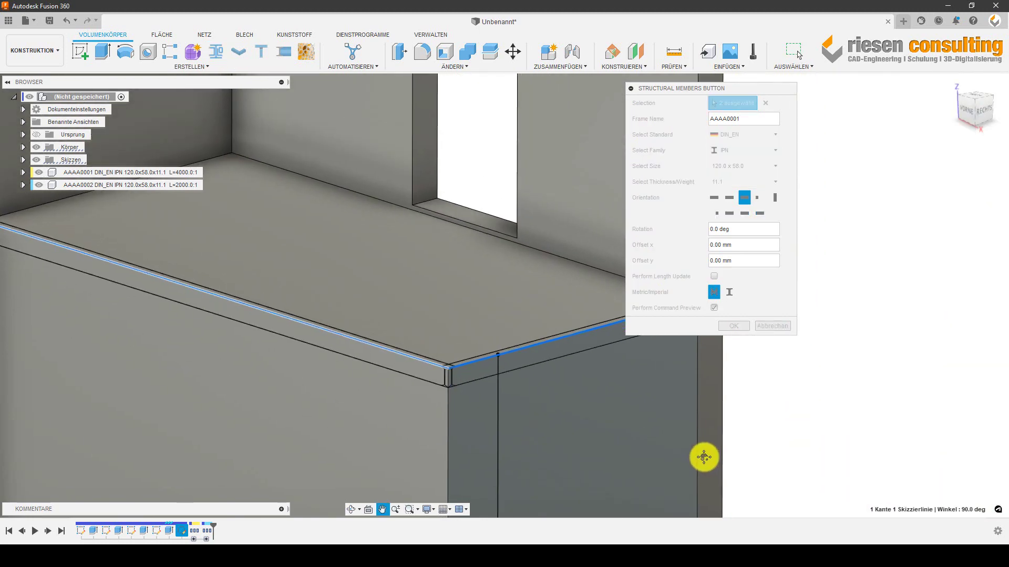
scroll(665, 452, "up", 3)
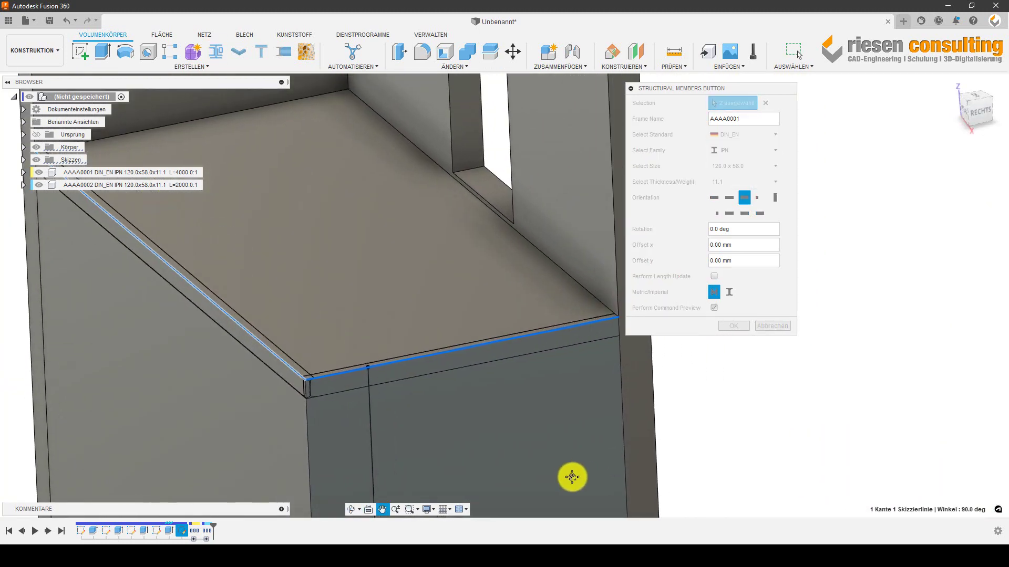
scroll(623, 404, "up", 3)
scroll(621, 404, "up", 2)
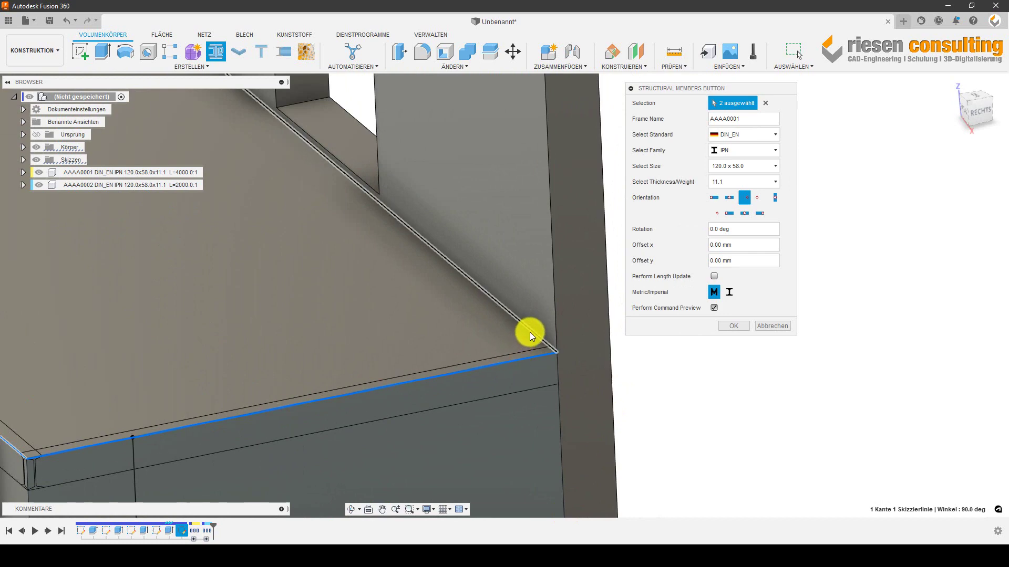
left_click(559, 407)
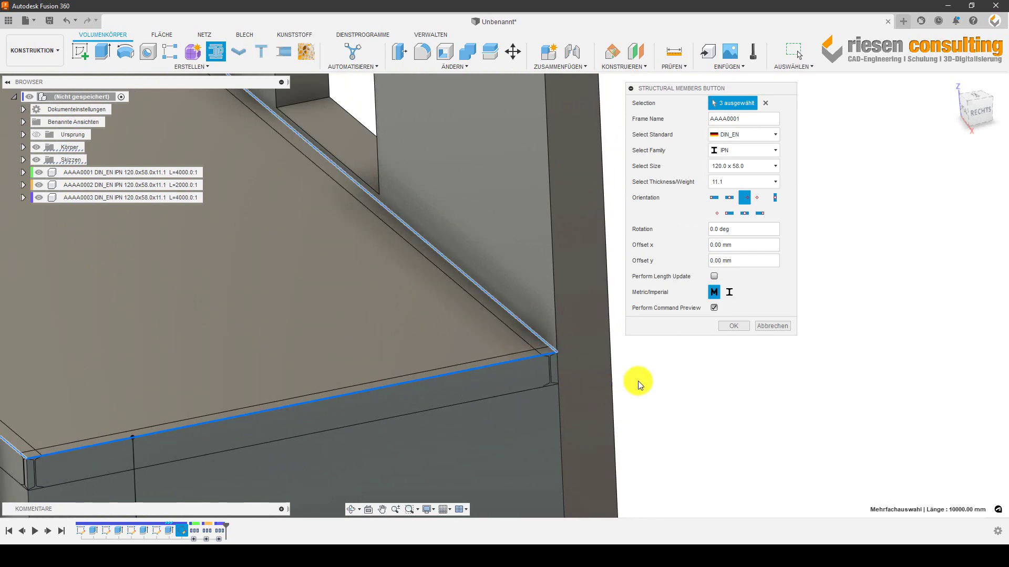
scroll(638, 380, "down", 3)
scroll(613, 405, "down", 2)
mouse_move(318, 336)
middle_mouse_down("shift")
mouse_move(380, 318)
mouse_move(361, 282)
mouse_move(707, 390)
middle_mouse_up("shift")
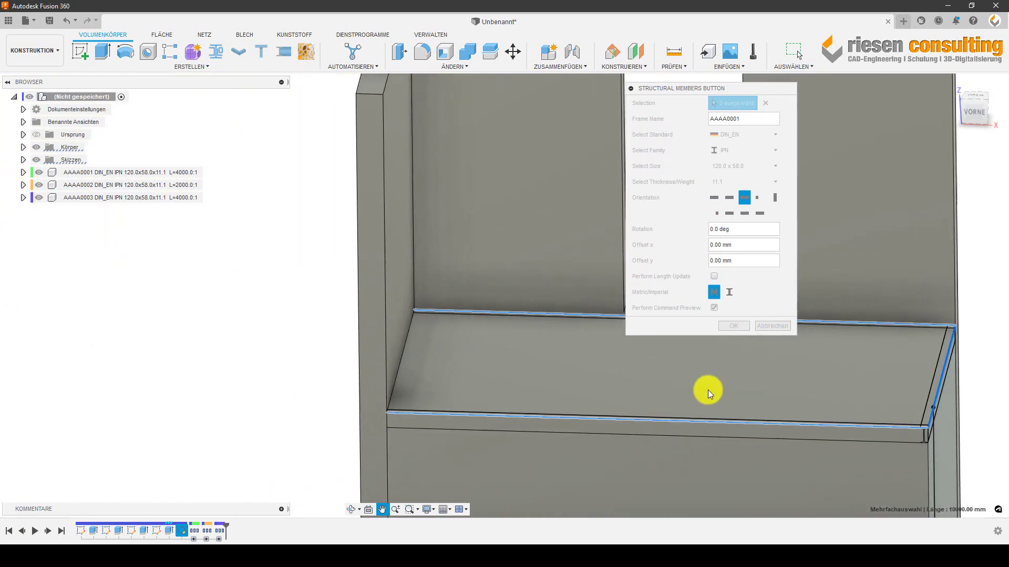
left_click(397, 377)
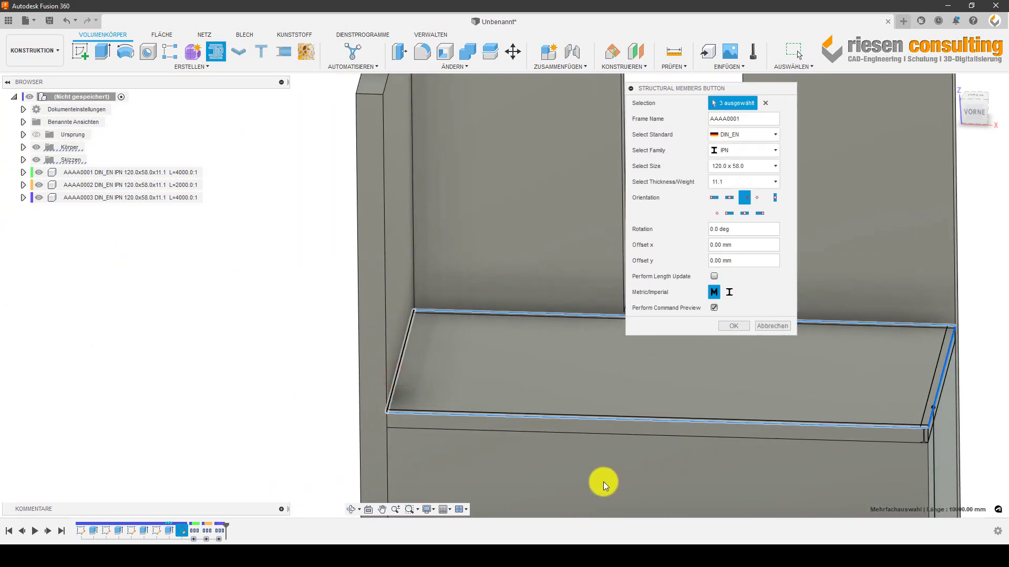
left_click(746, 324)
mouse_move(884, 367)
middle_mouse_down("shift")
mouse_move(852, 333)
mouse_move(851, 361)
middle_mouse_up("shift")
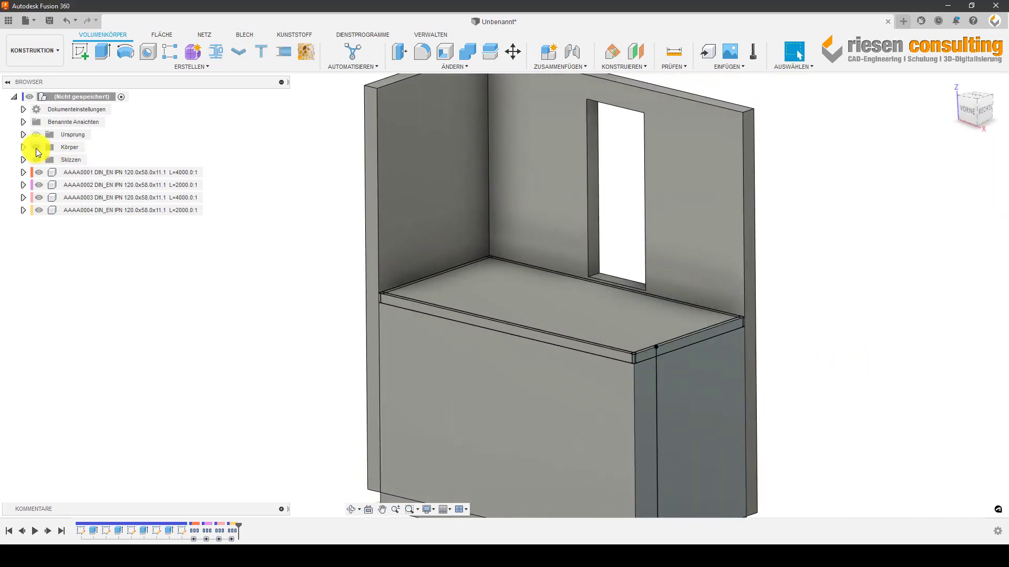
- Set body Körper3 to 60 % opacity, then collapse the Körper folder
left_click(23, 147)
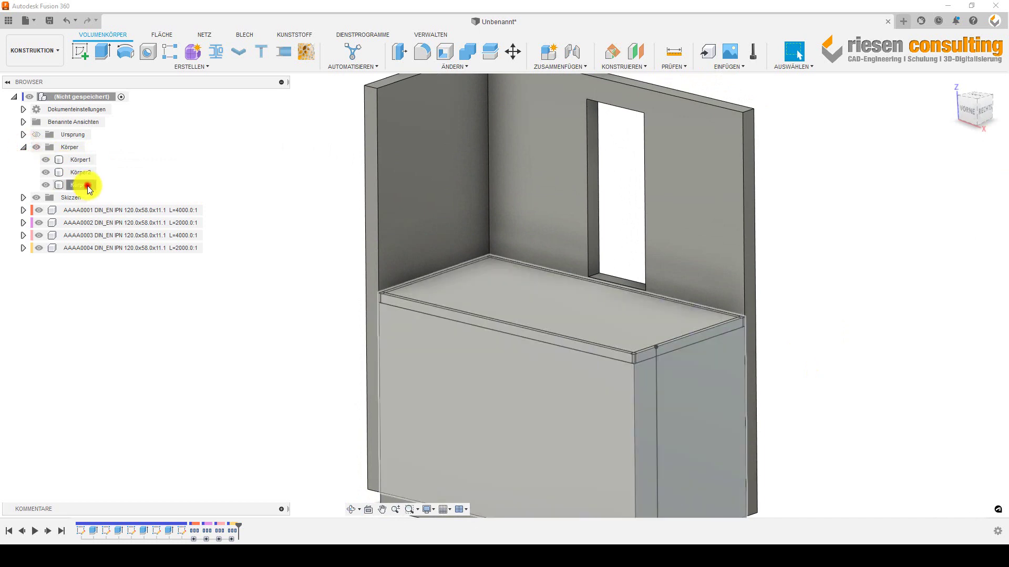
right_click(87, 185)
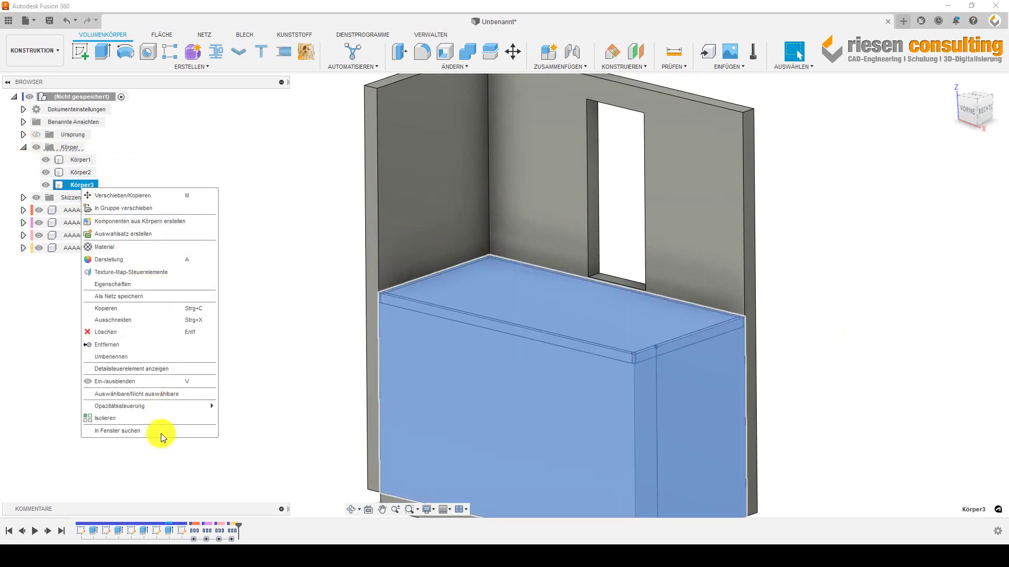
mouse_move(120, 406)
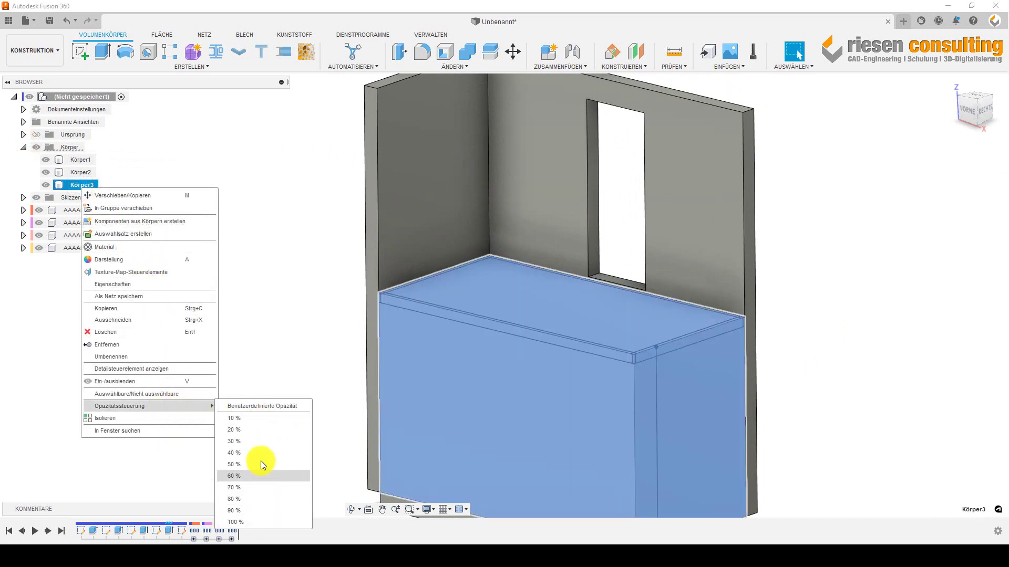
left_click(260, 419)
left_click(874, 345)
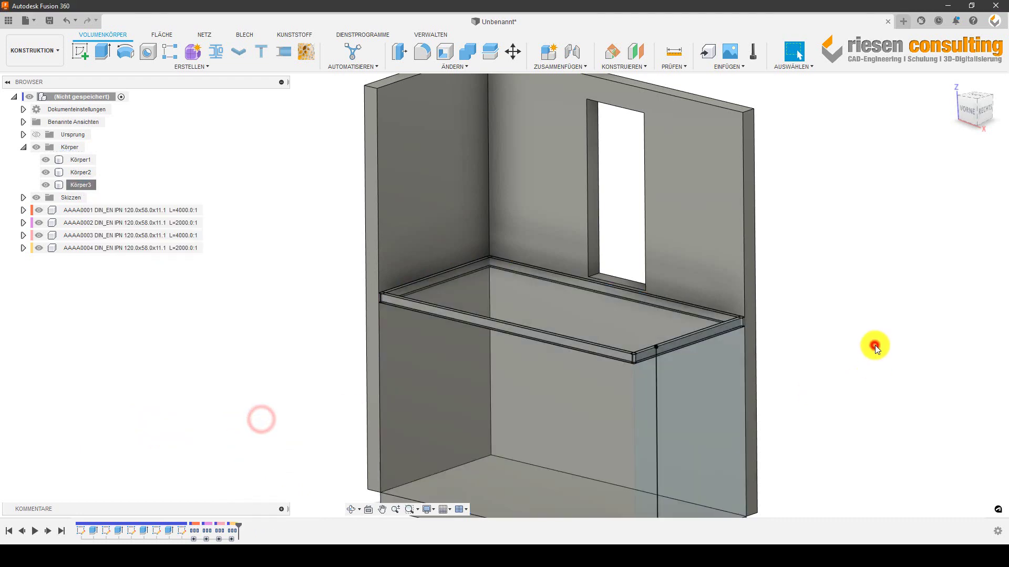
middle_click_drag(420, 299, 501, 254)
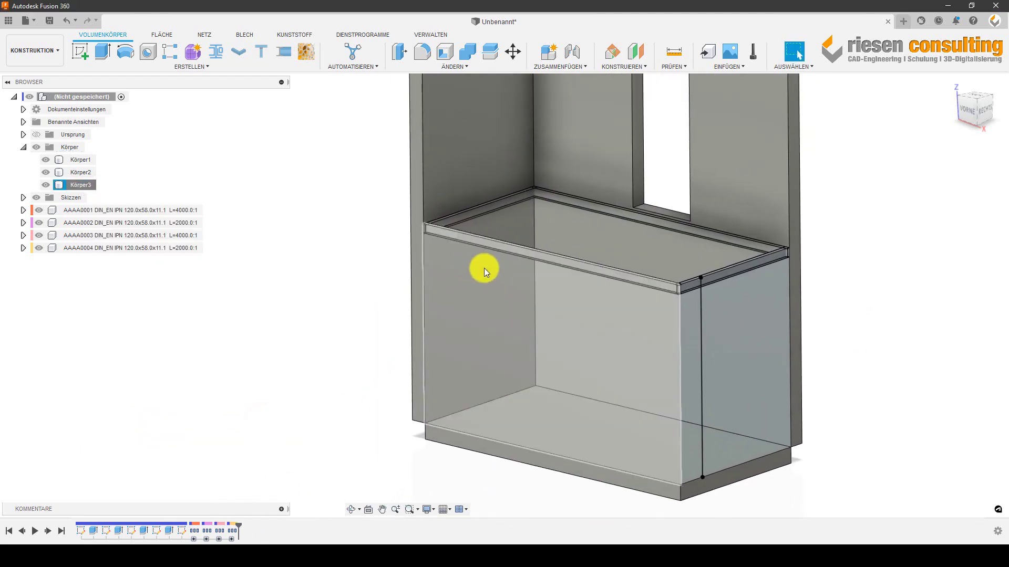
left_click(273, 275)
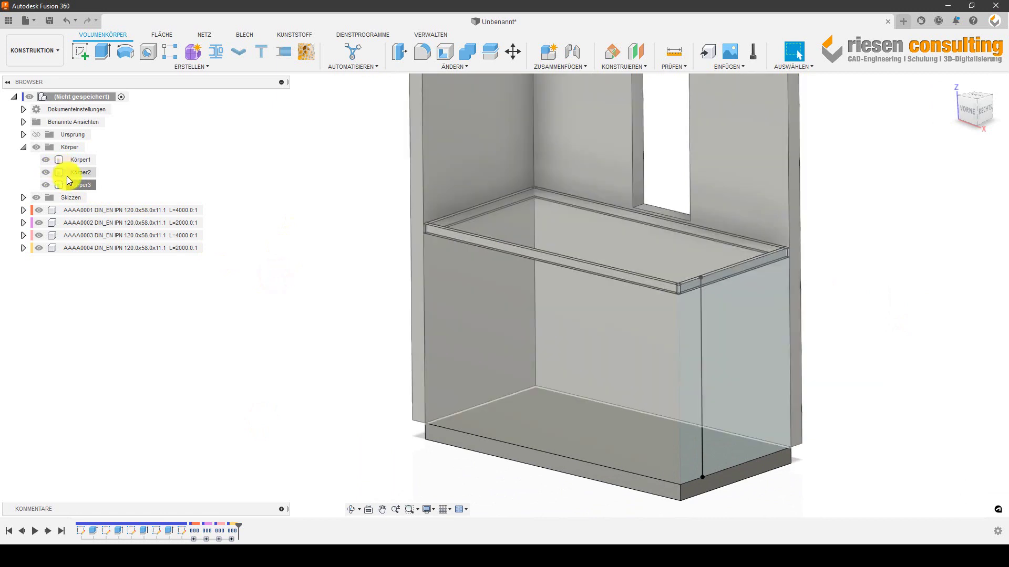
left_click(23, 148)
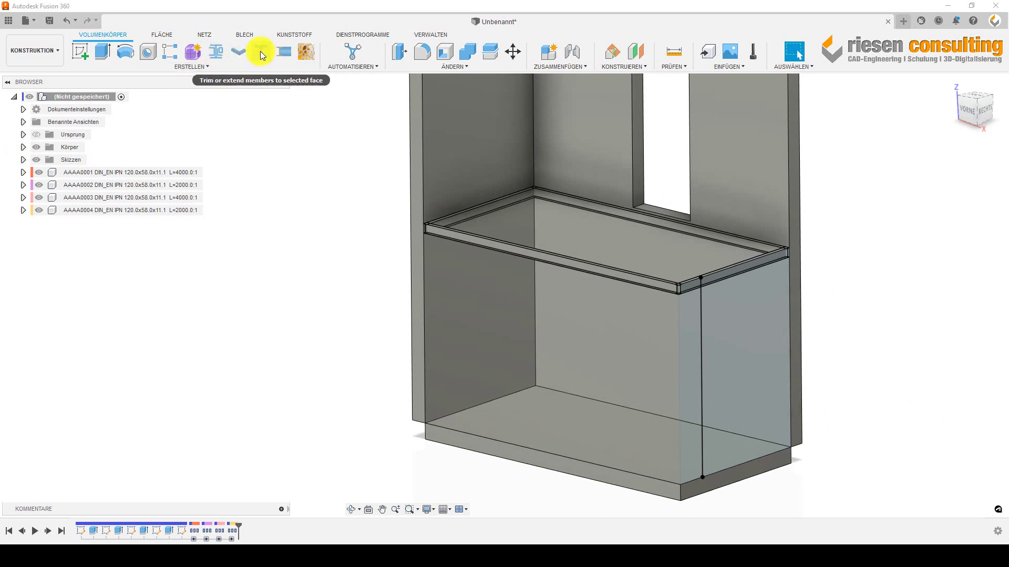
- Mitre the right and front IPN beams where they meet
left_click(243, 52)
scroll(676, 250, "up", 5)
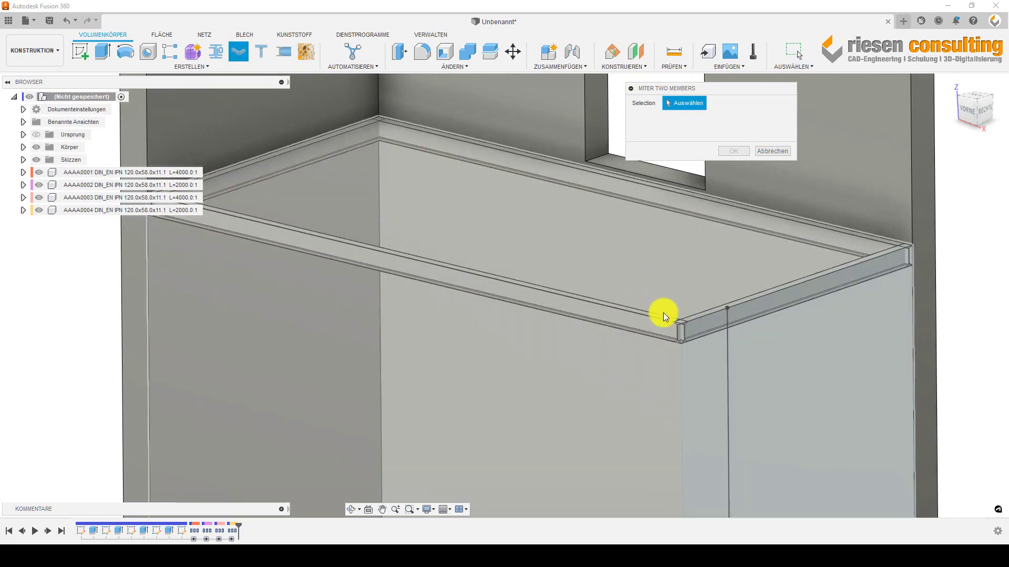
scroll(667, 321, "up", 2)
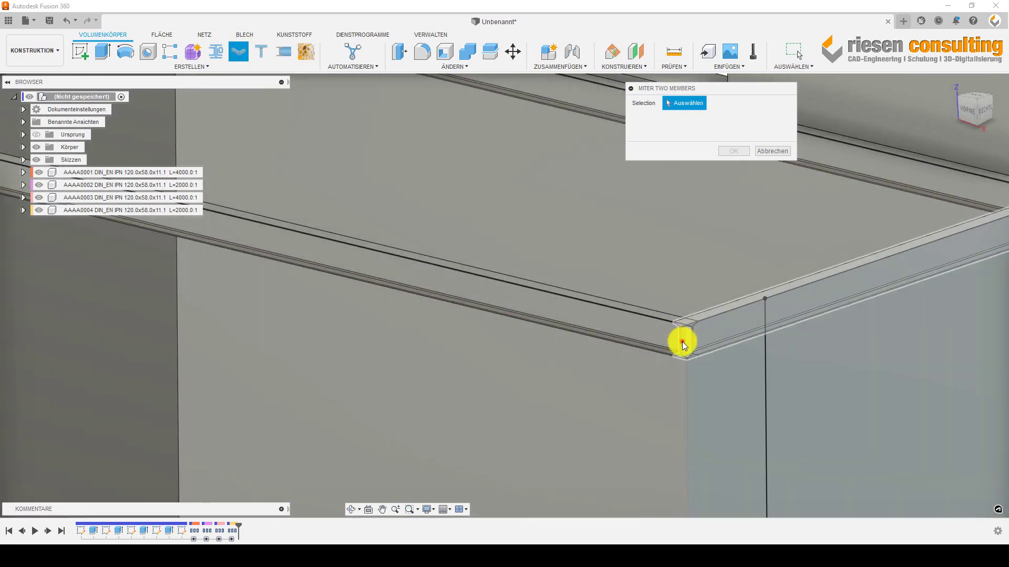
left_click(682, 341)
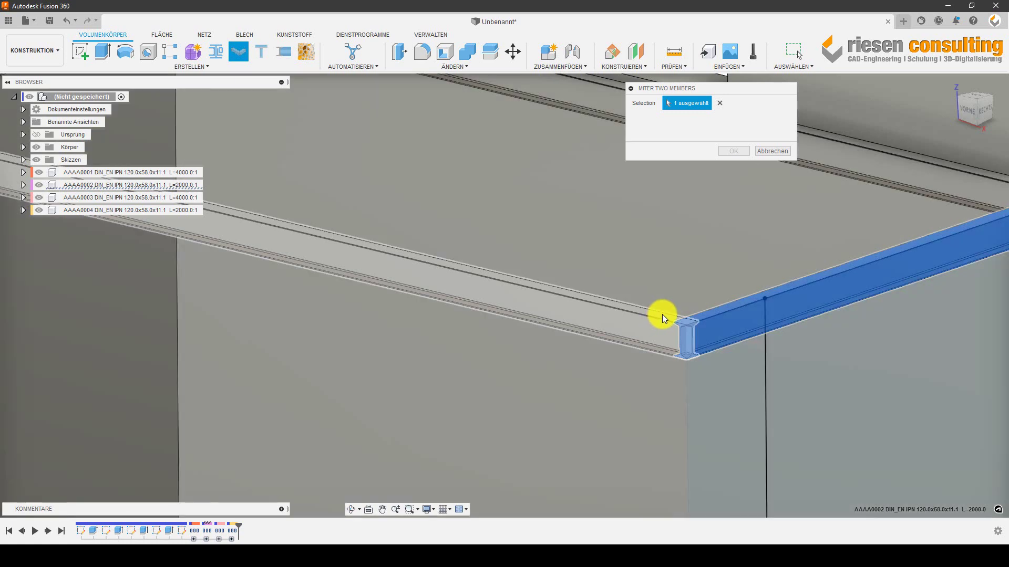
left_click(662, 314)
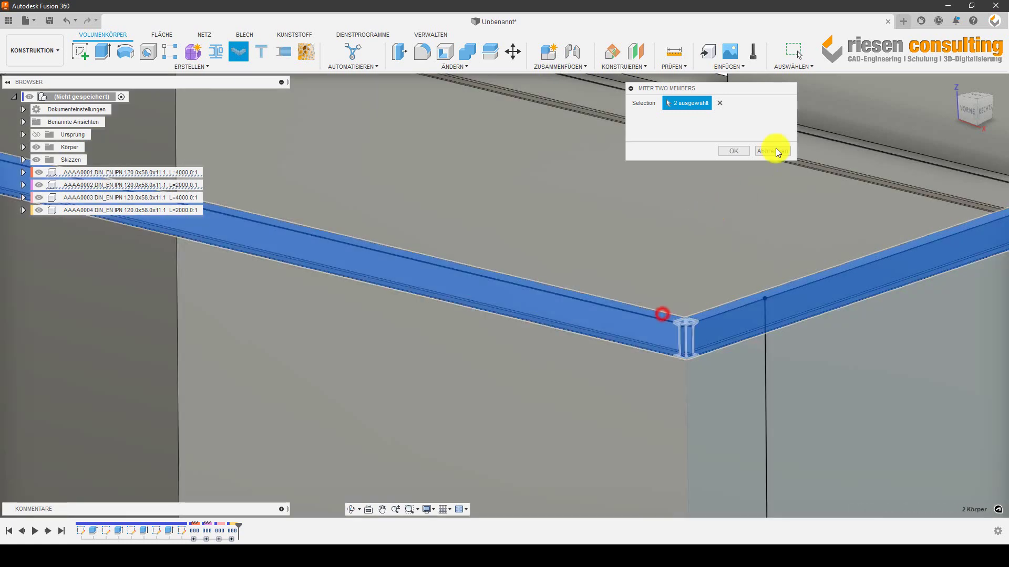
left_click(736, 152)
scroll(591, 368, "down", 5)
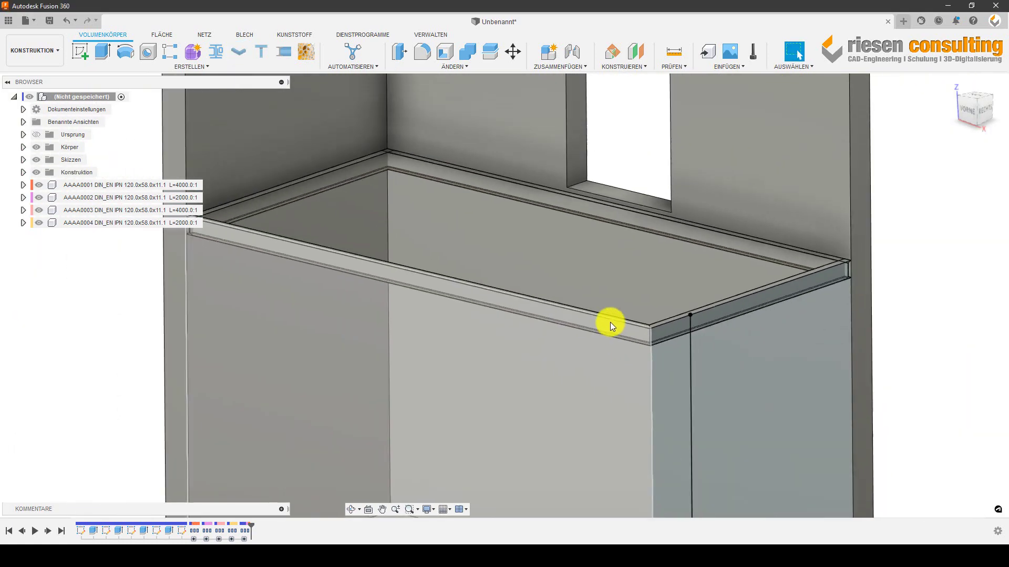
- Hide the Körper3 body in the browser
left_click(23, 160)
left_click(22, 160)
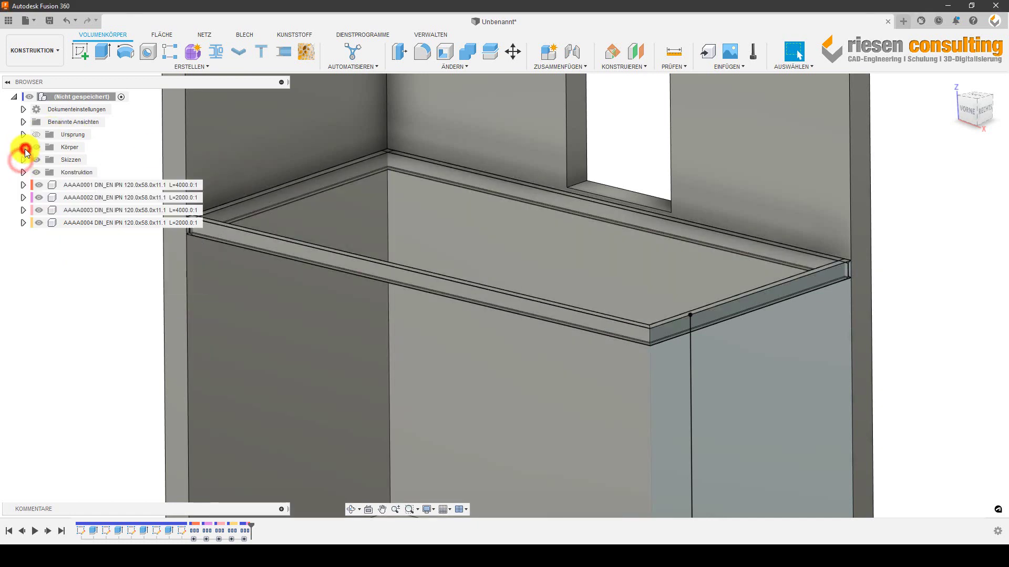
left_click(23, 147)
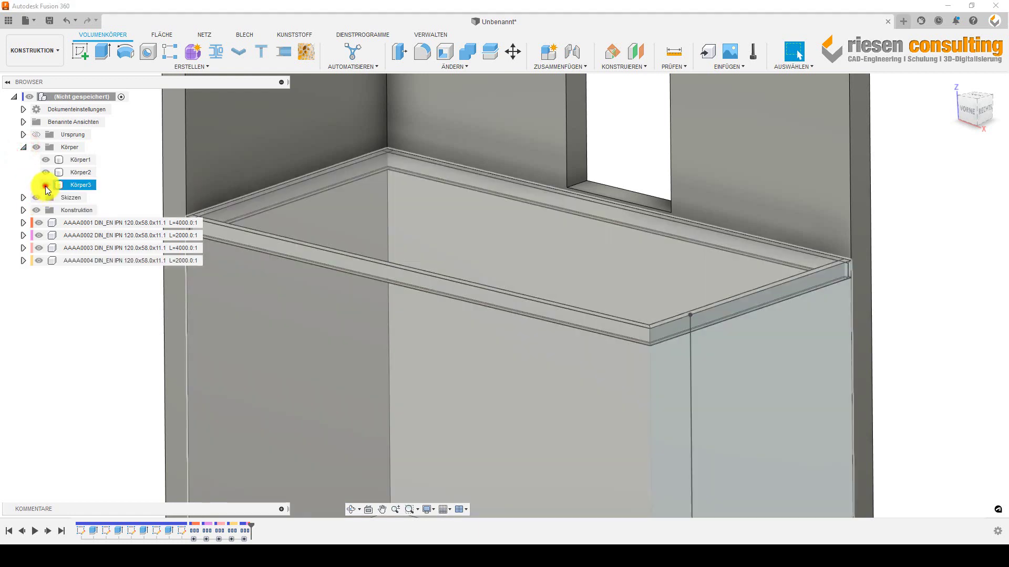
left_click(46, 186)
left_click(964, 306)
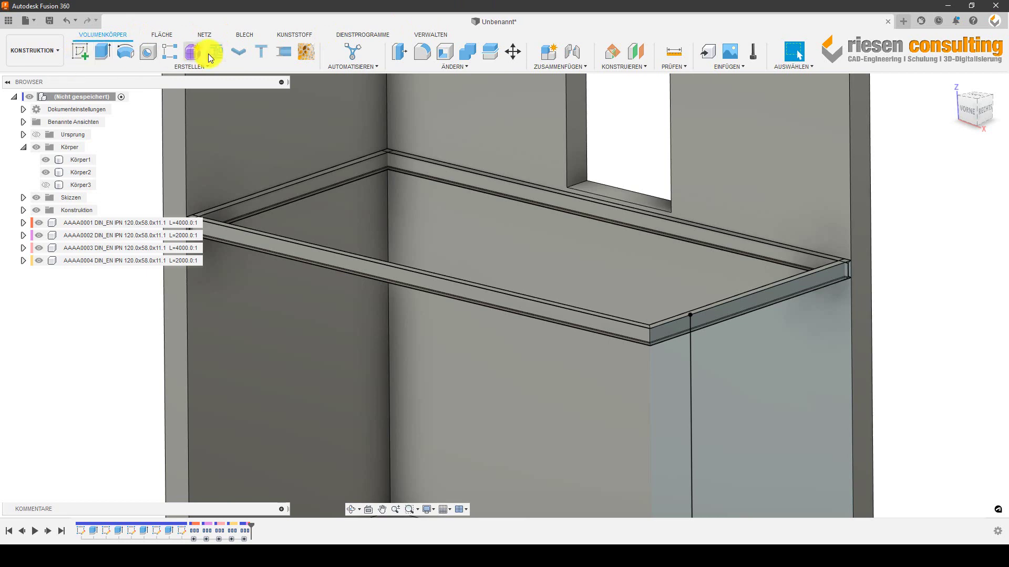
- Mitre the two beams meeting at the front corner
left_click(241, 51)
scroll(857, 318, "up", 3)
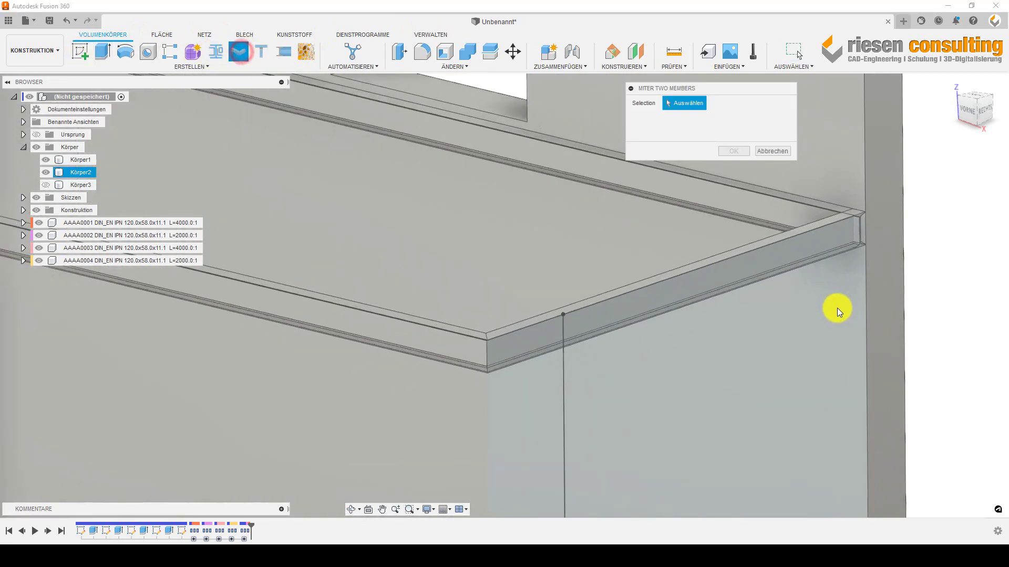
scroll(822, 263, "up", 3)
left_click(808, 213)
left_click(813, 185)
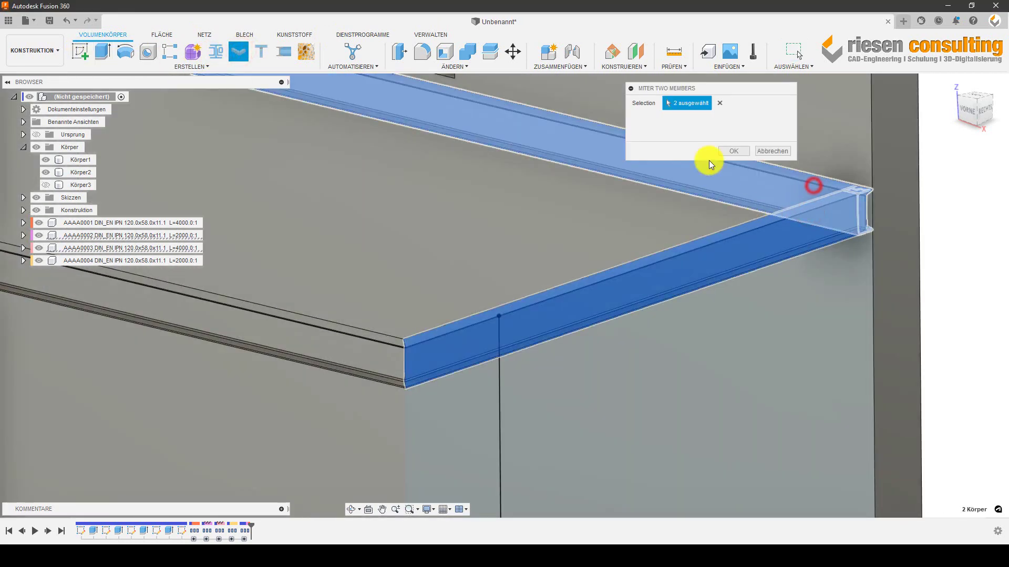
left_click(733, 151)
middle_click_drag(729, 245, 513, 261)
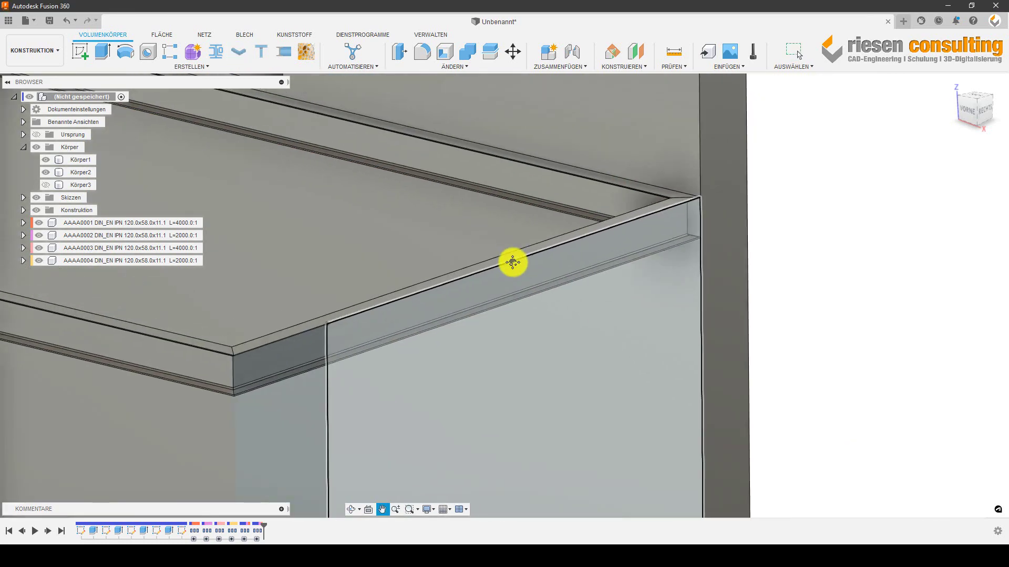
- Mitre the right and left beams at the back corner
right_click_drag(841, 367, 842, 234)
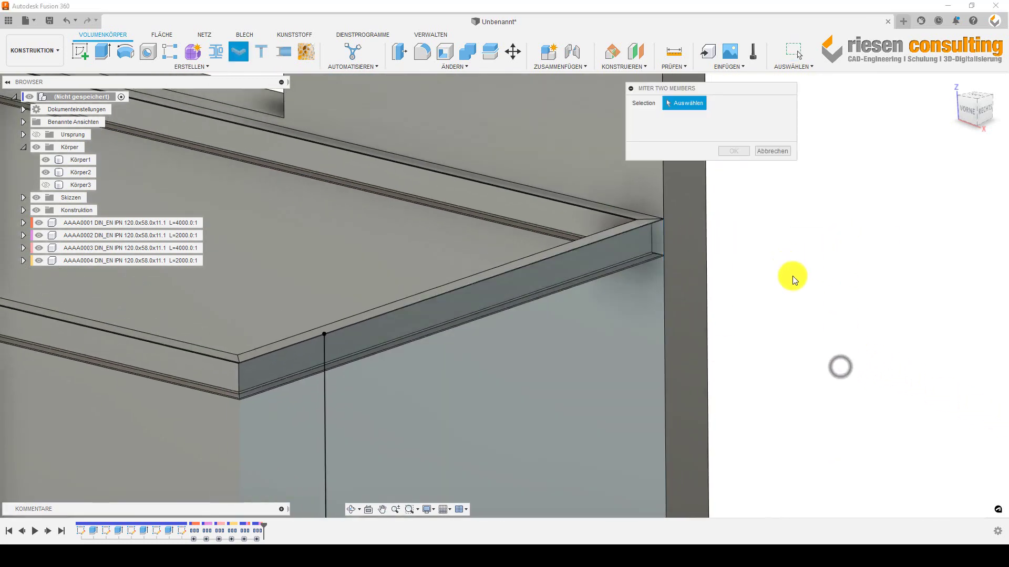
mouse_move(792, 276)
middle_mouse_down("shift")
mouse_move(632, 241)
mouse_move(594, 254)
middle_mouse_up("shift")
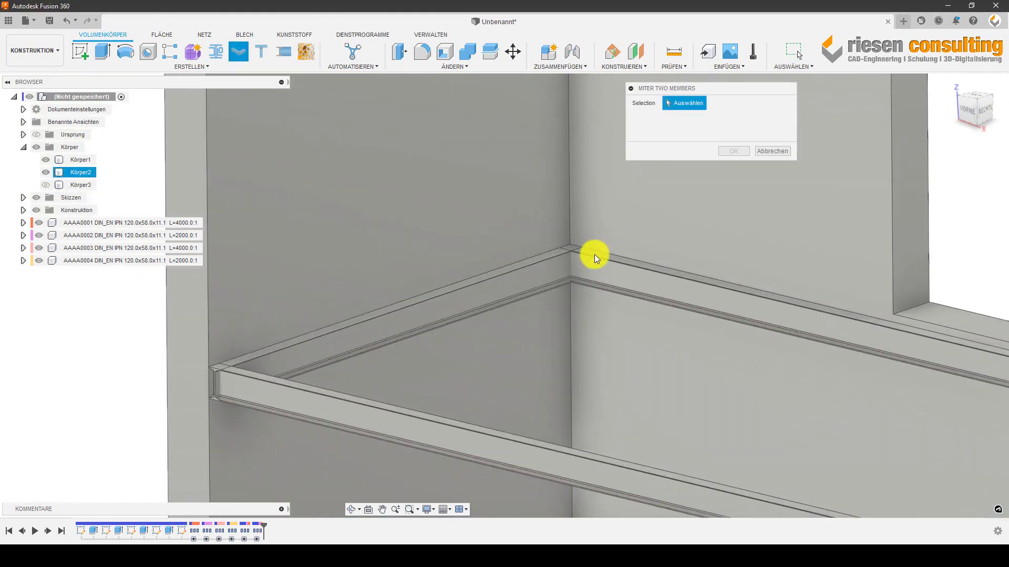
left_click(594, 255)
left_click(556, 252)
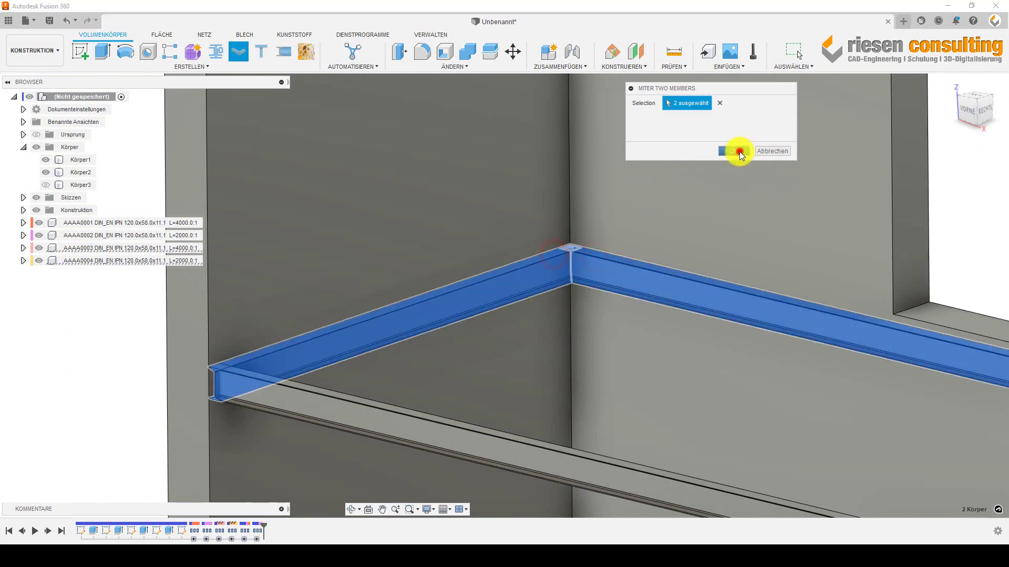
left_click(739, 151)
left_click(644, 350)
- Mitre the lower and upper beams at the left corner, completing the frame
right_click_drag(611, 258, 610, 200)
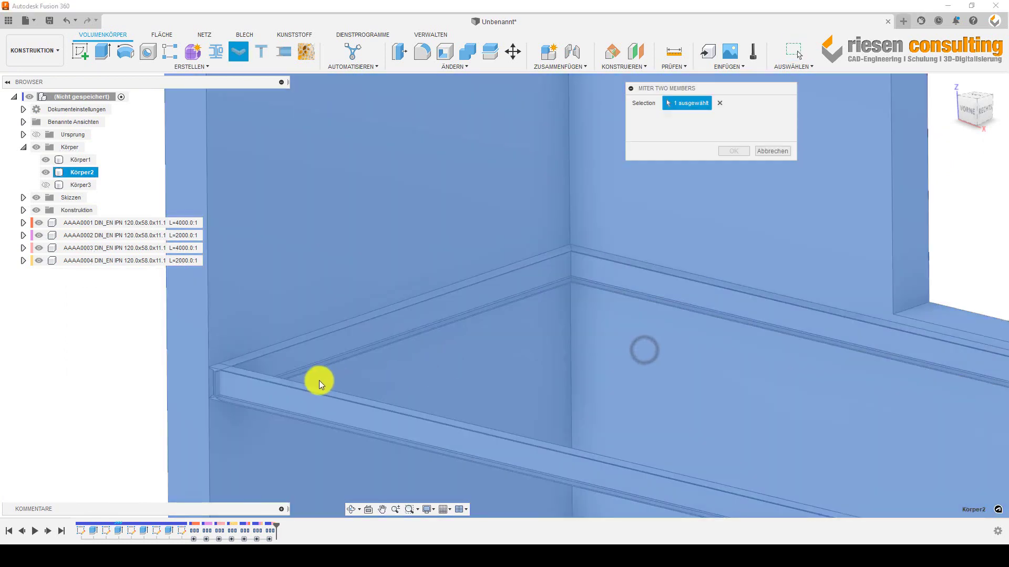
left_click(304, 392)
left_click(301, 350)
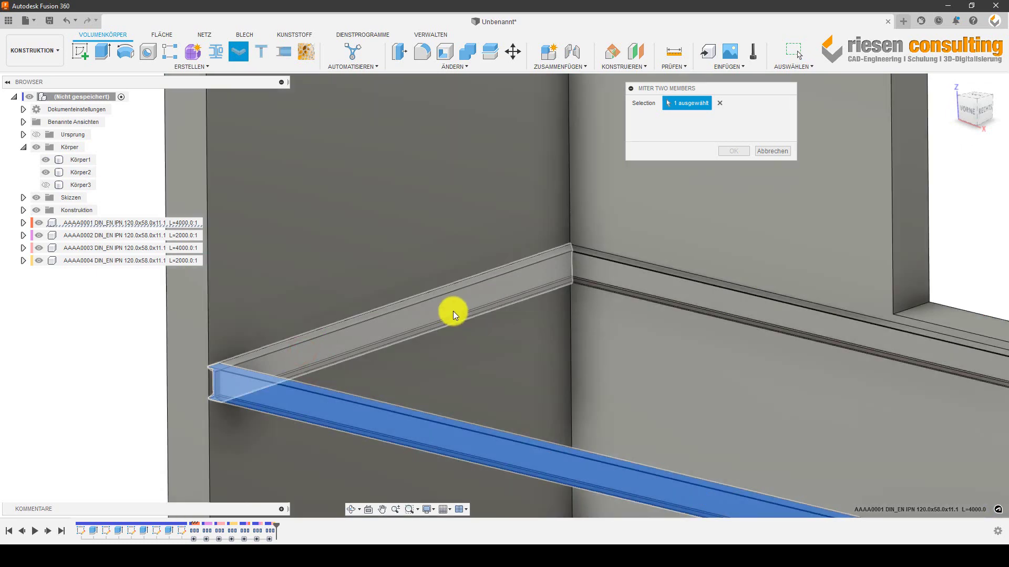
left_click(453, 311)
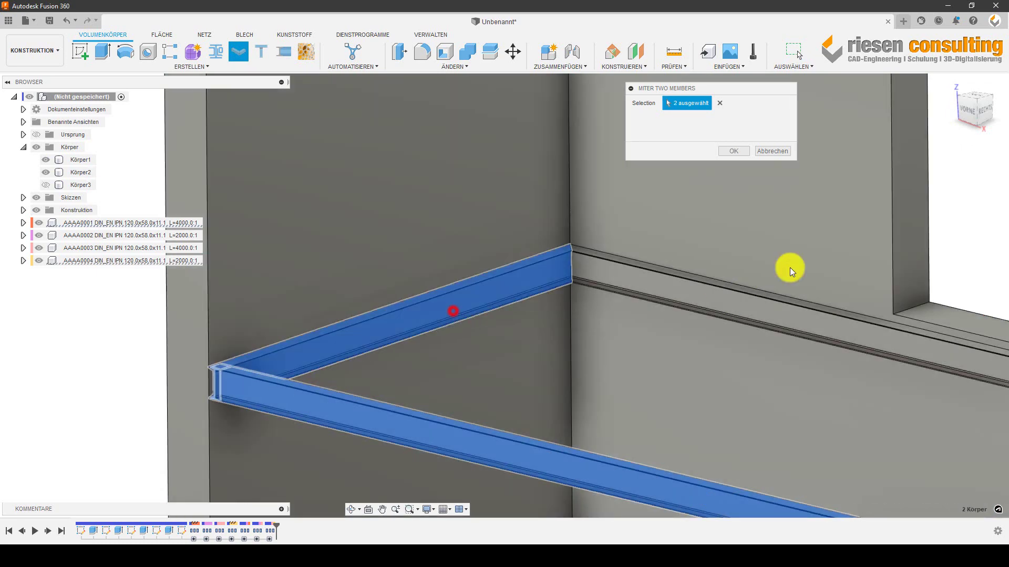
left_click(741, 152)
scroll(562, 259, "up", 1)
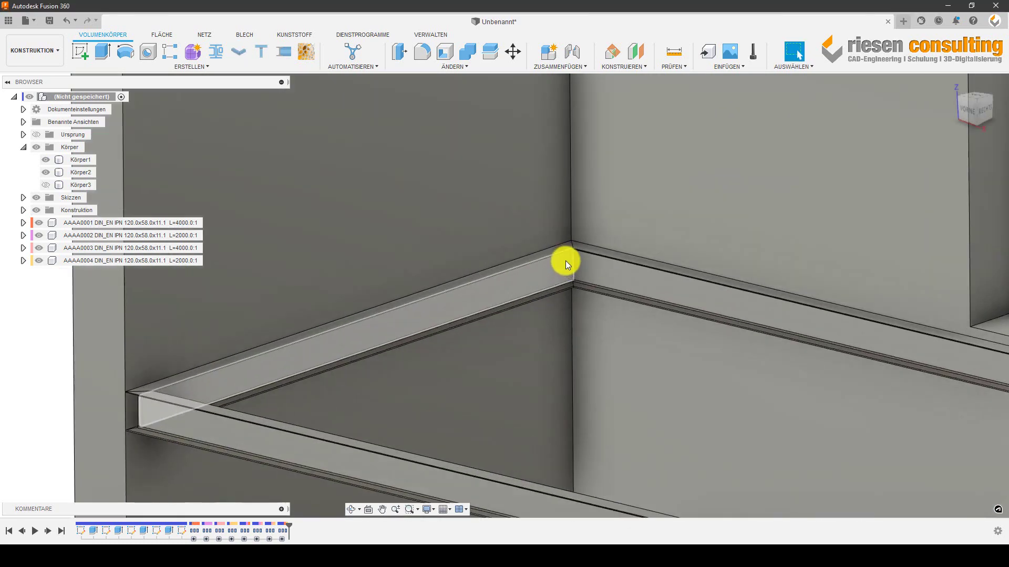
scroll(567, 276, "up", 2)
scroll(567, 276, "down", 3)
scroll(530, 270, "down", 2)
middle_click_drag(952, 432, 733, 376)
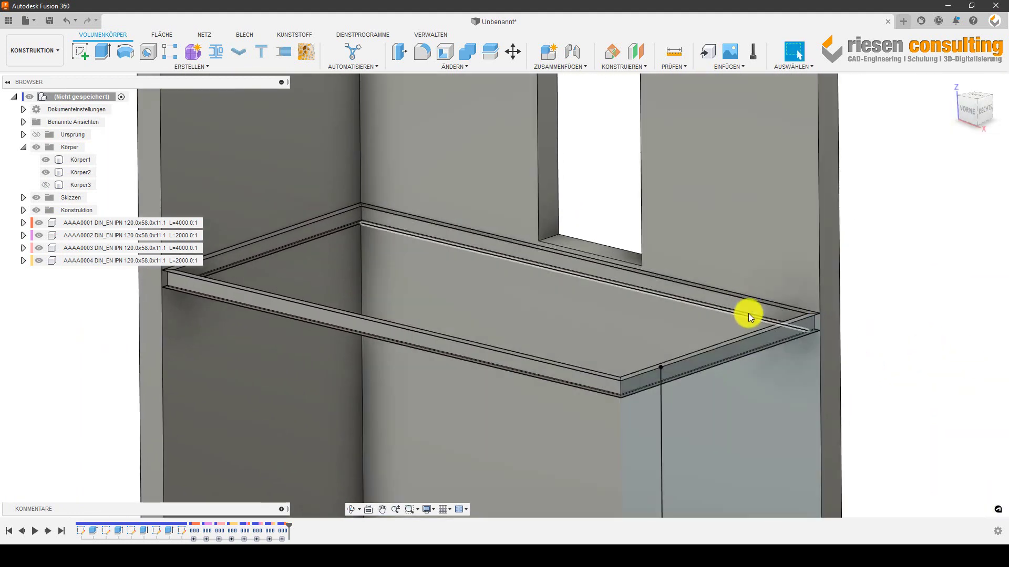
- Start a sketch on the back beam's face with Aufschneiden (slice) enabled
left_click(752, 308)
left_click(564, 264)
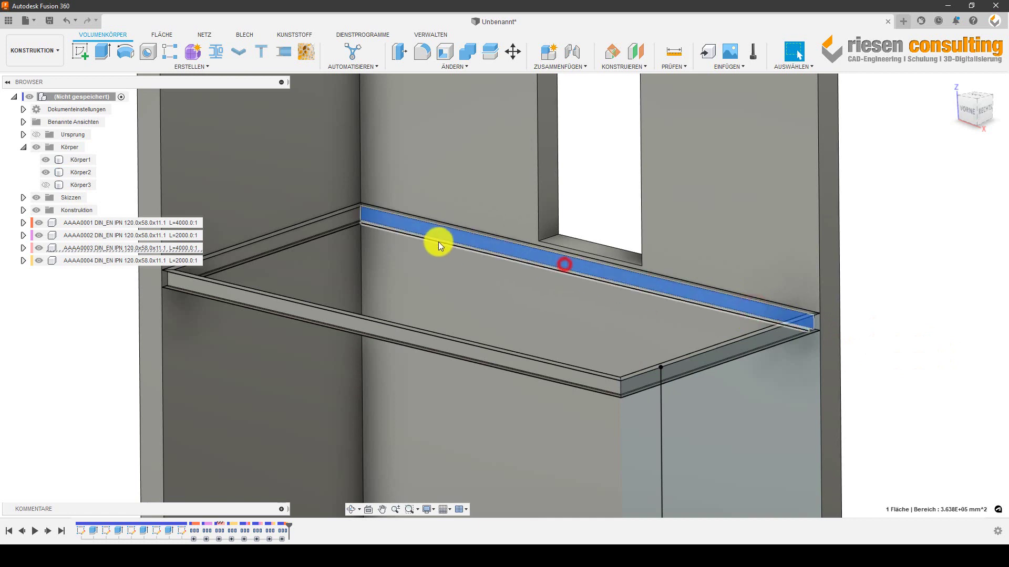
left_click(412, 225)
left_click(923, 265)
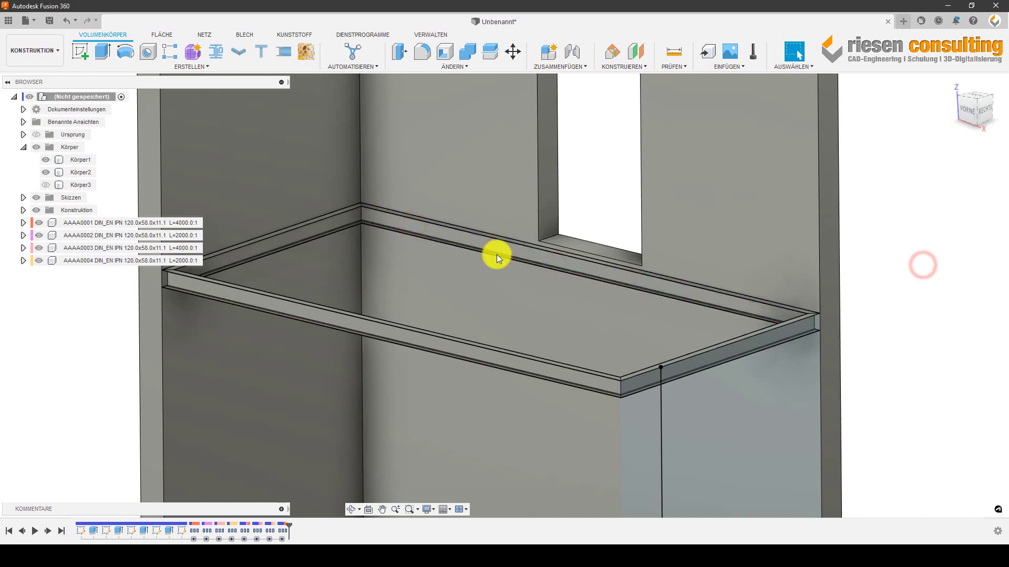
left_click(87, 54)
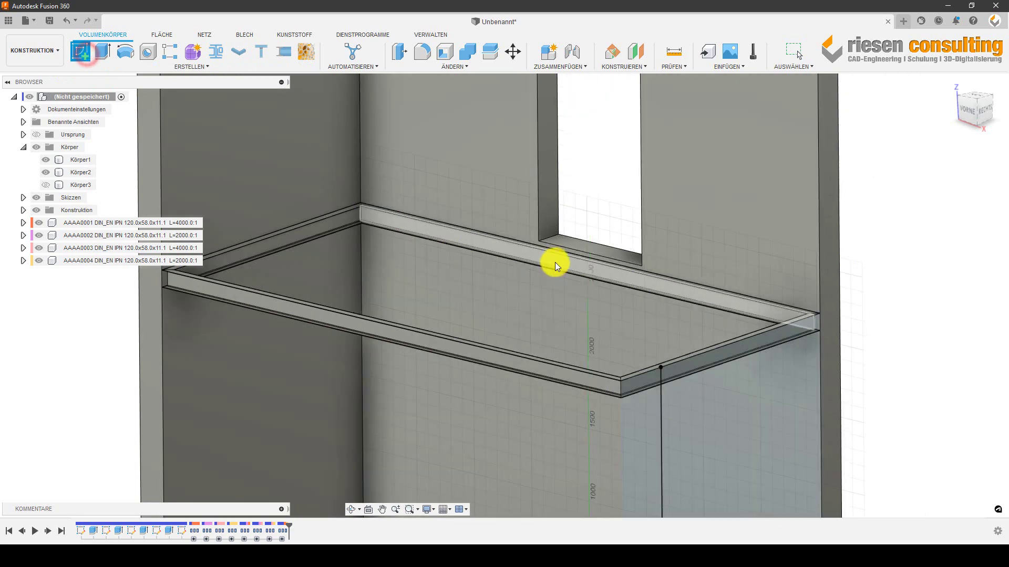
left_click(556, 259)
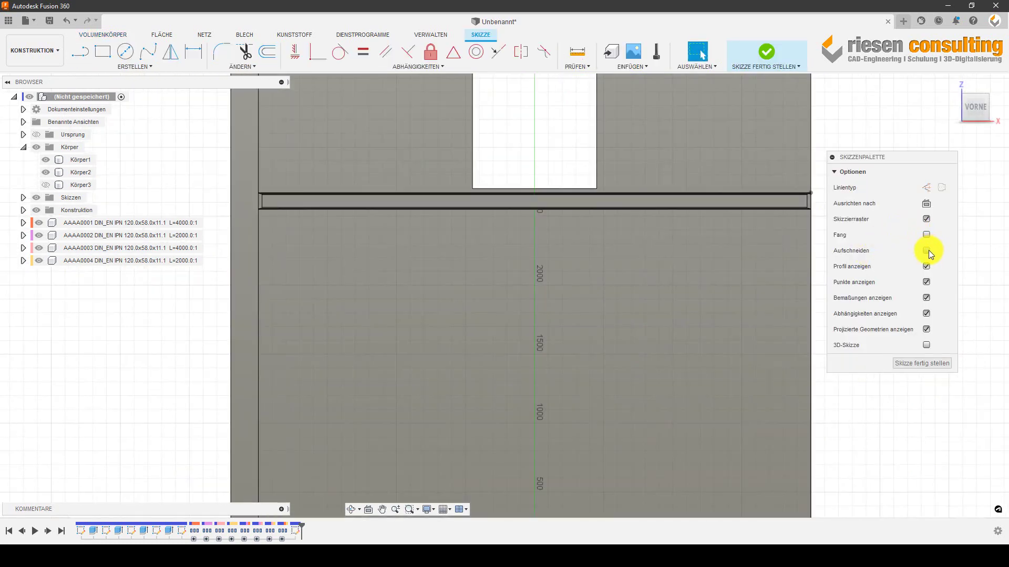
left_click(926, 250)
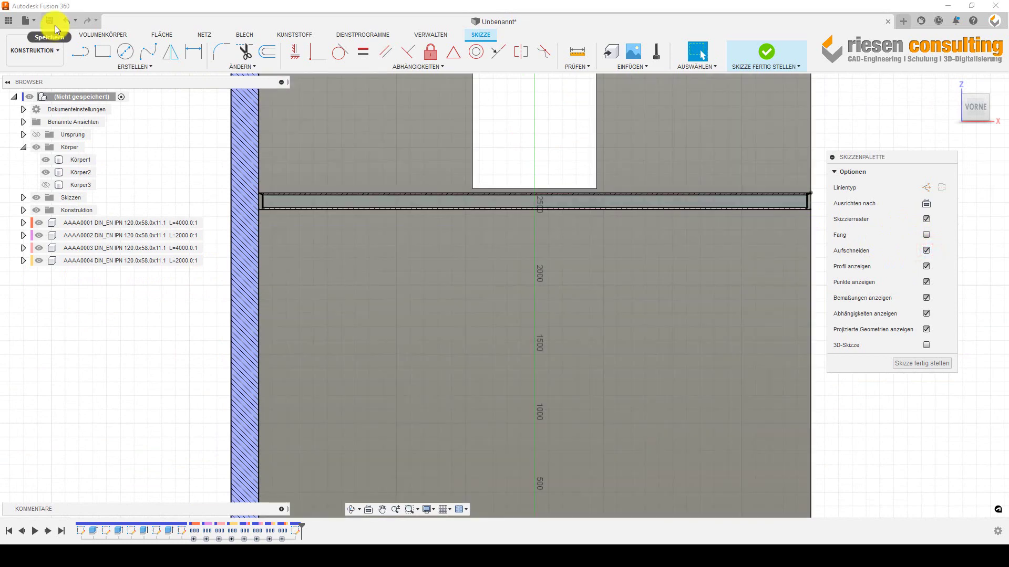
- Draw a line along the back beam from its left end to near its right end
left_click(81, 49)
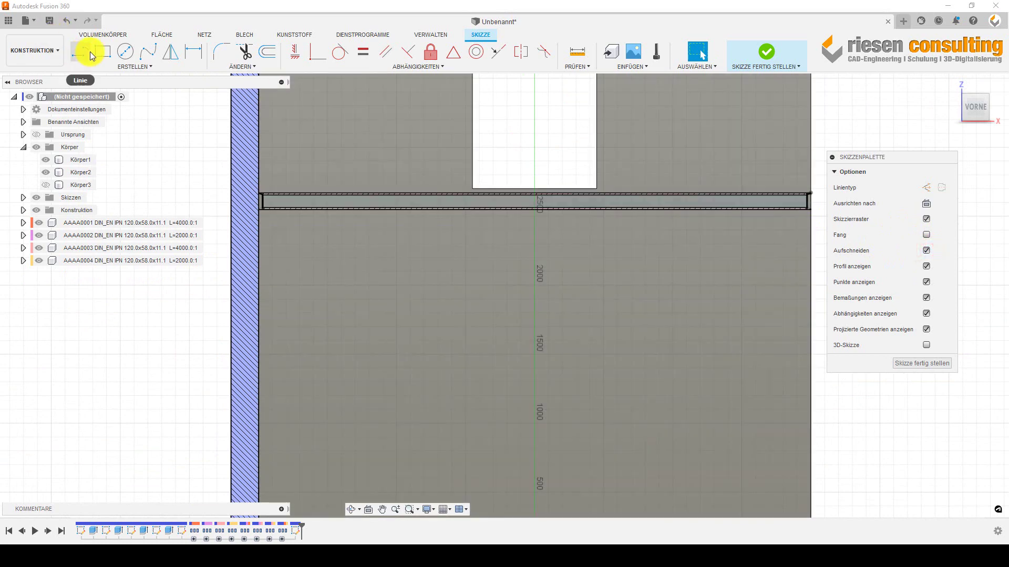
scroll(315, 198, "up", 3)
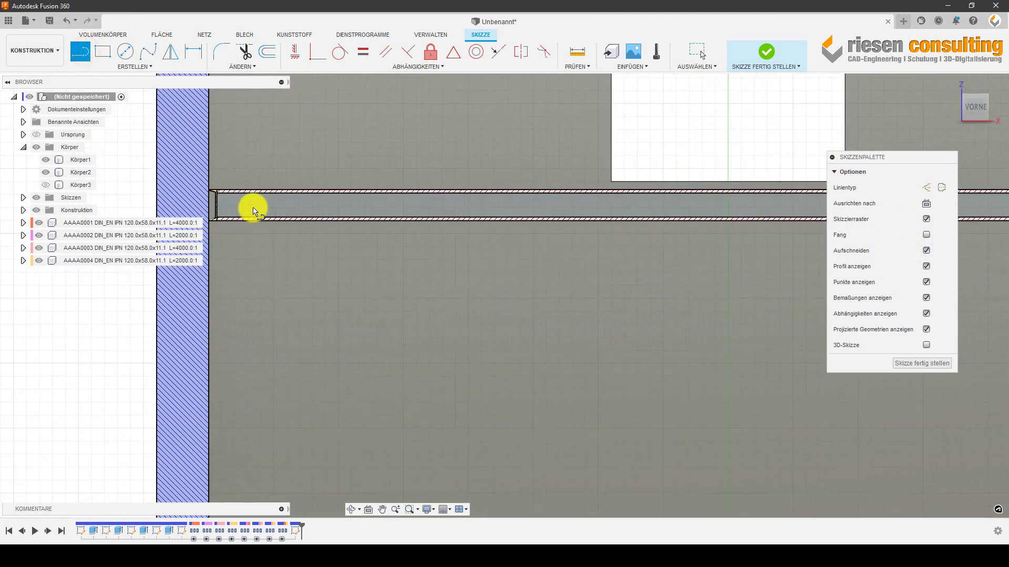
scroll(253, 210, "down", 3)
left_click(252, 208)
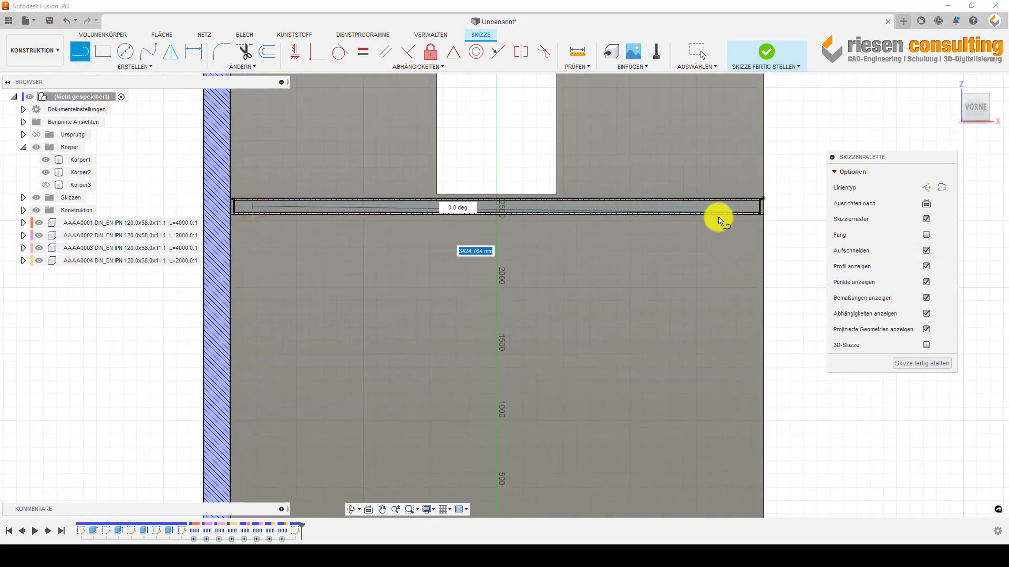
scroll(735, 210, "up", 1)
left_click(742, 204)
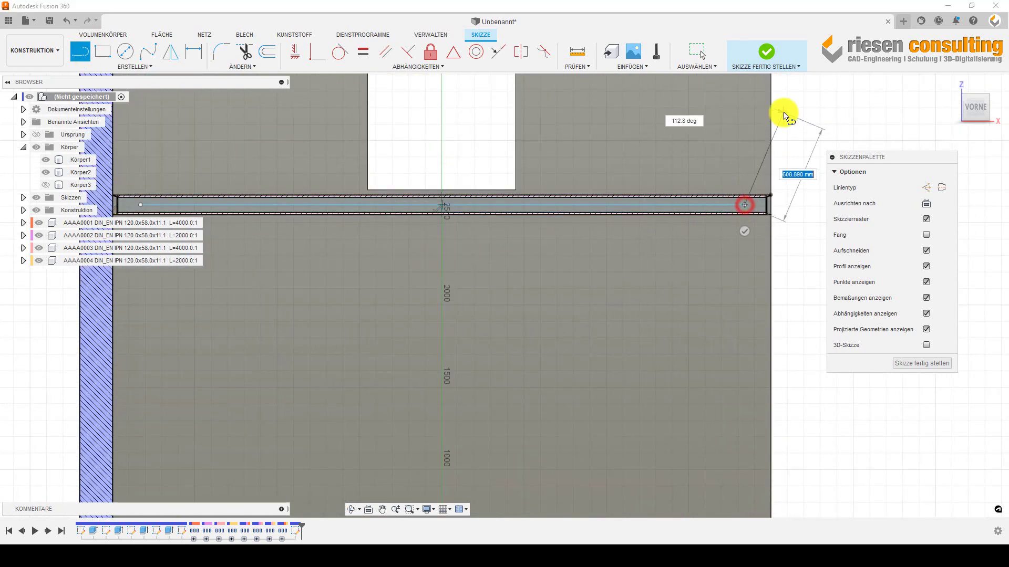
key("Escape")
left_click(128, 120)
key("Escape")
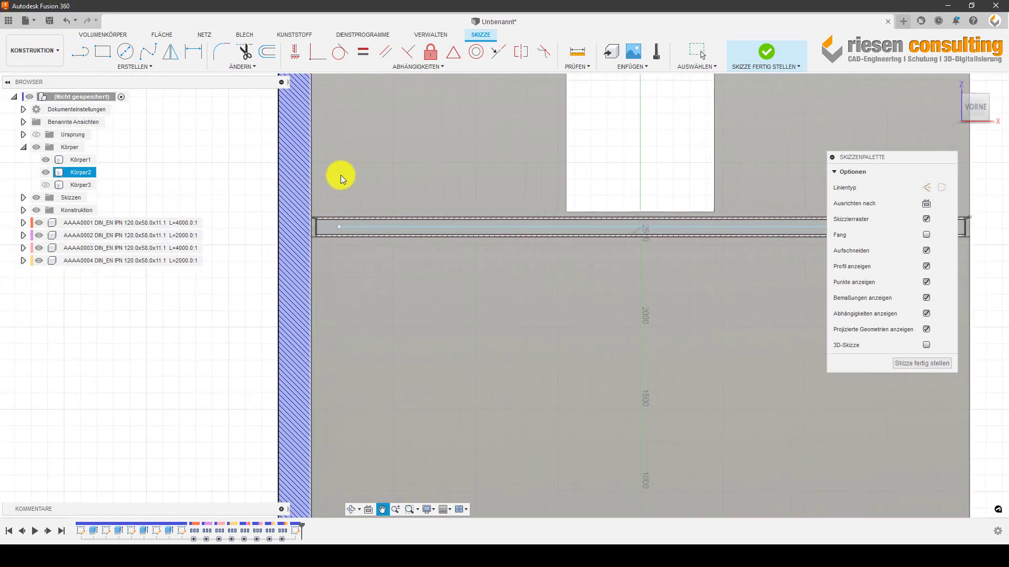
scroll(354, 228, "up", 5)
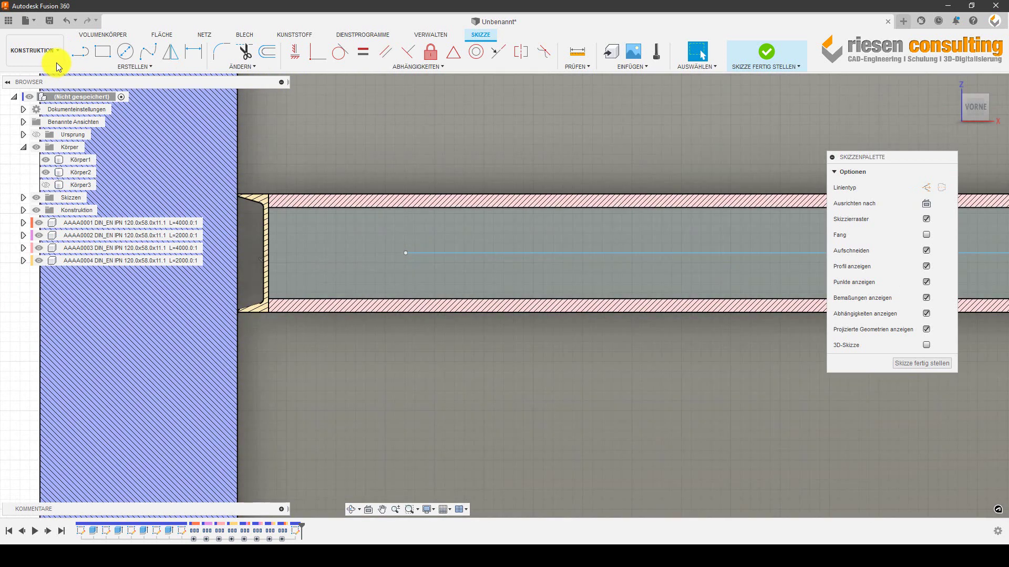
- Constrain the line's start point to align with the beam's end edge
left_click(300, 53)
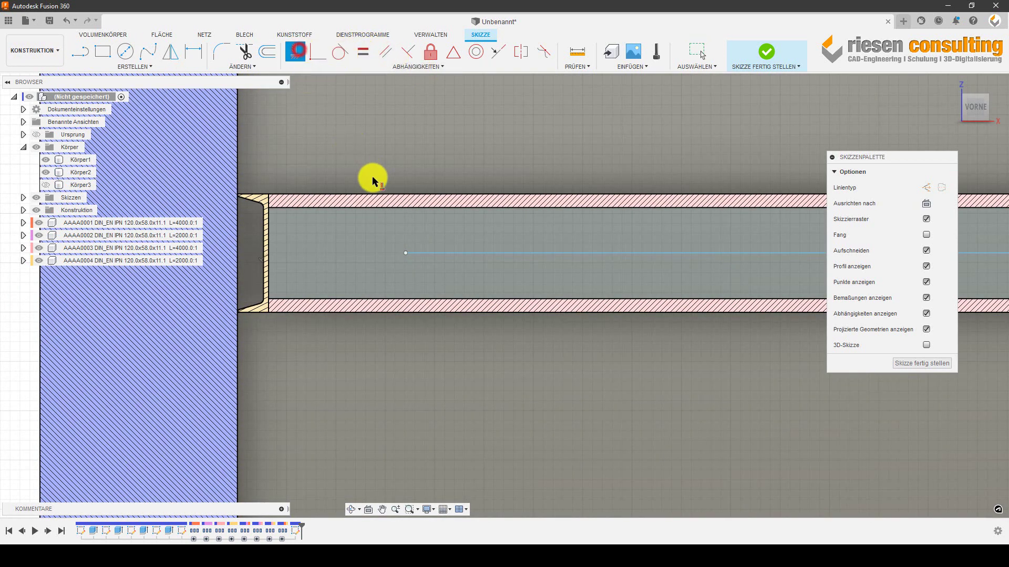
left_click(405, 254)
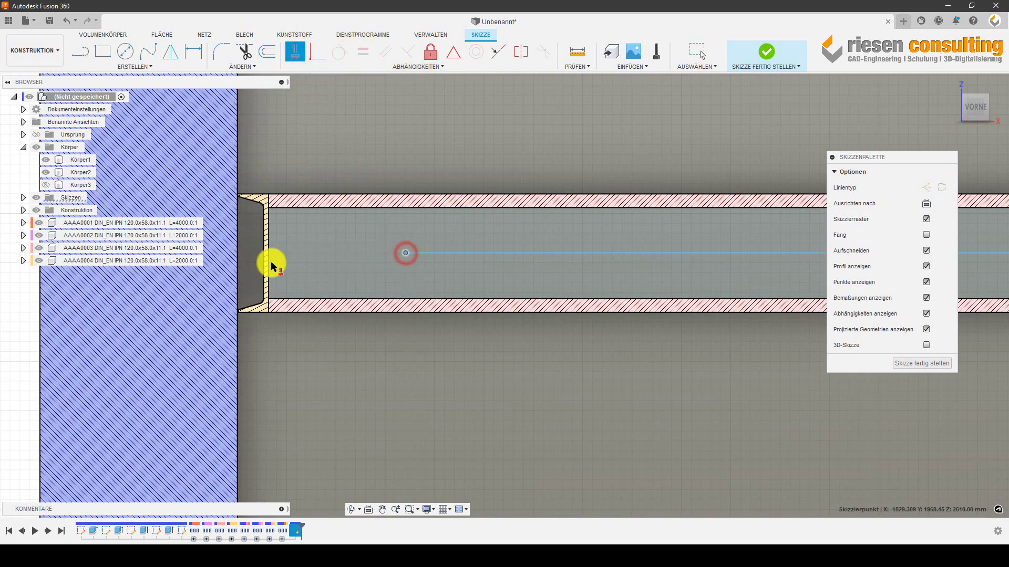
left_click(272, 256)
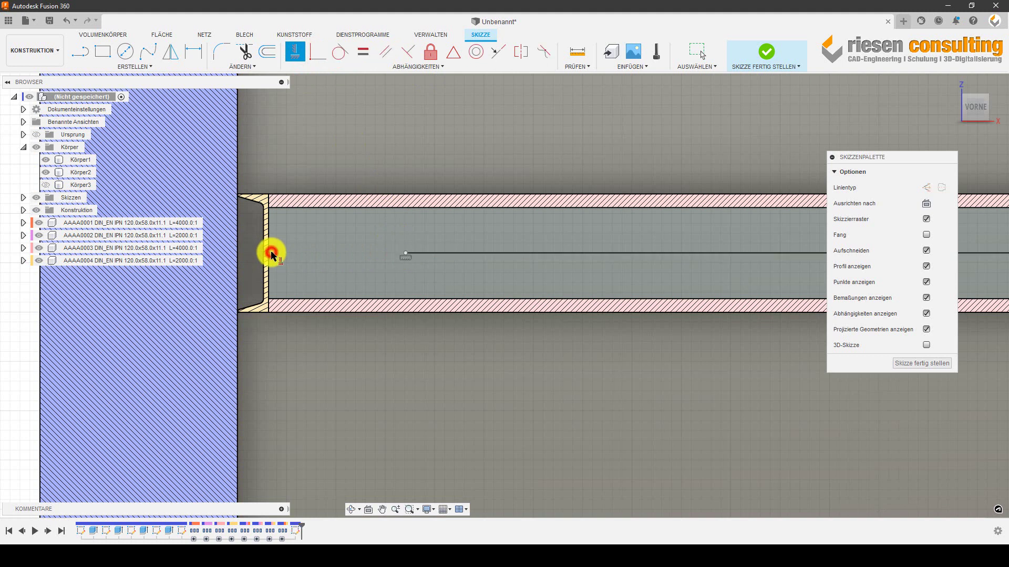
scroll(339, 268, "down", 2)
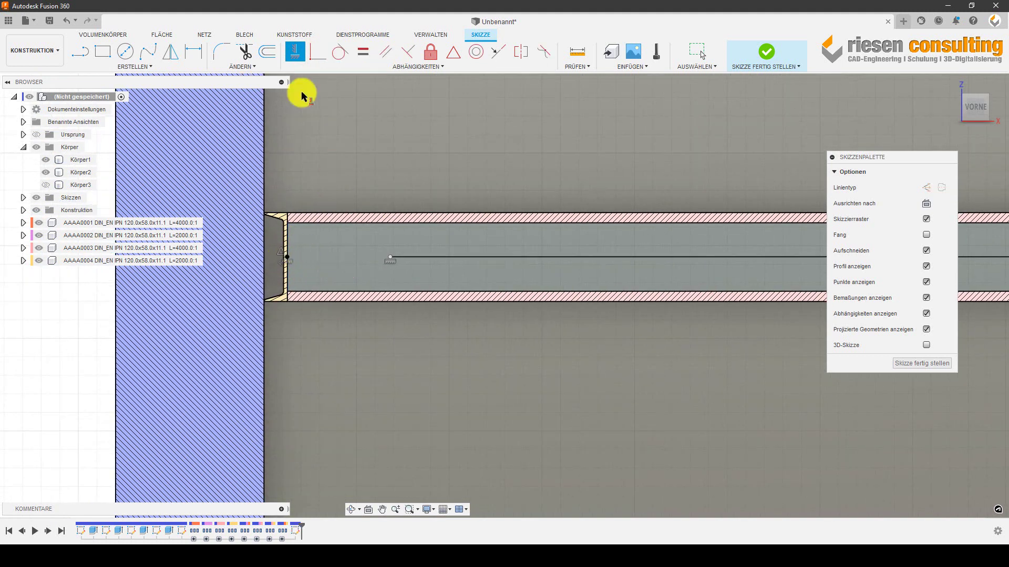
- Dimension the line's left end 100 mm from the beam's end
left_click(216, 57)
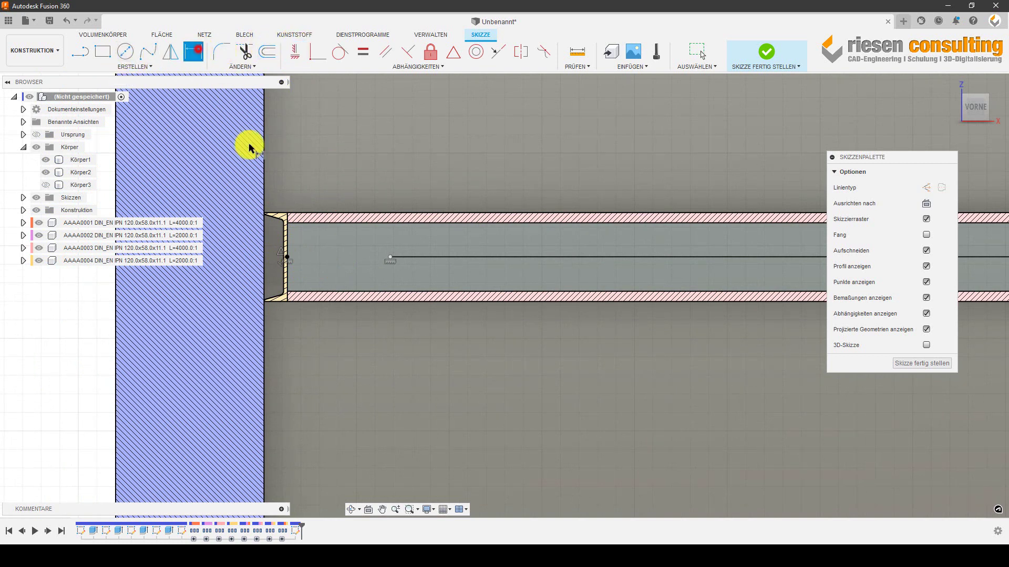
left_click(288, 284)
left_click(390, 258)
left_click(342, 168)
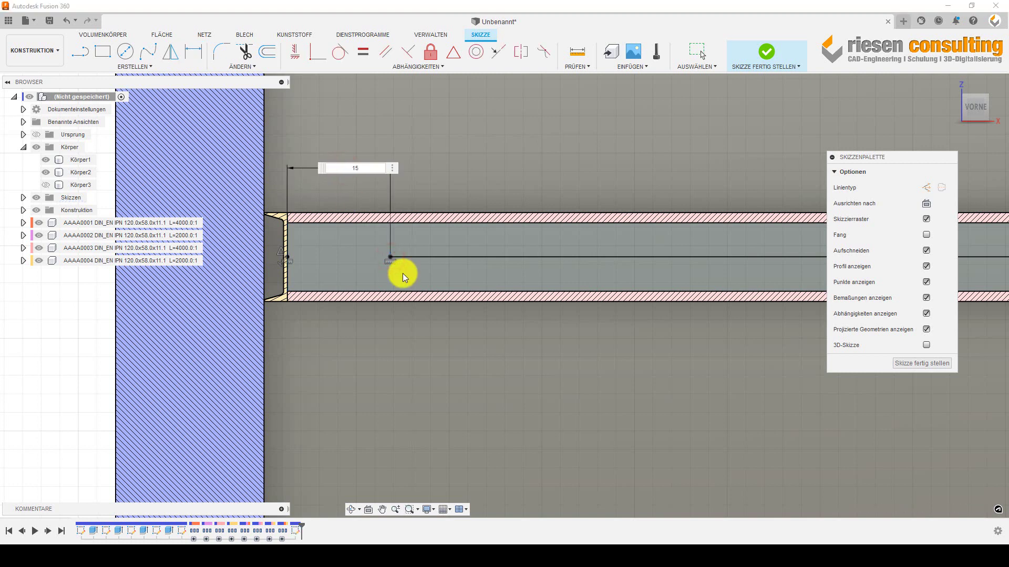
type("100")
key("Return")
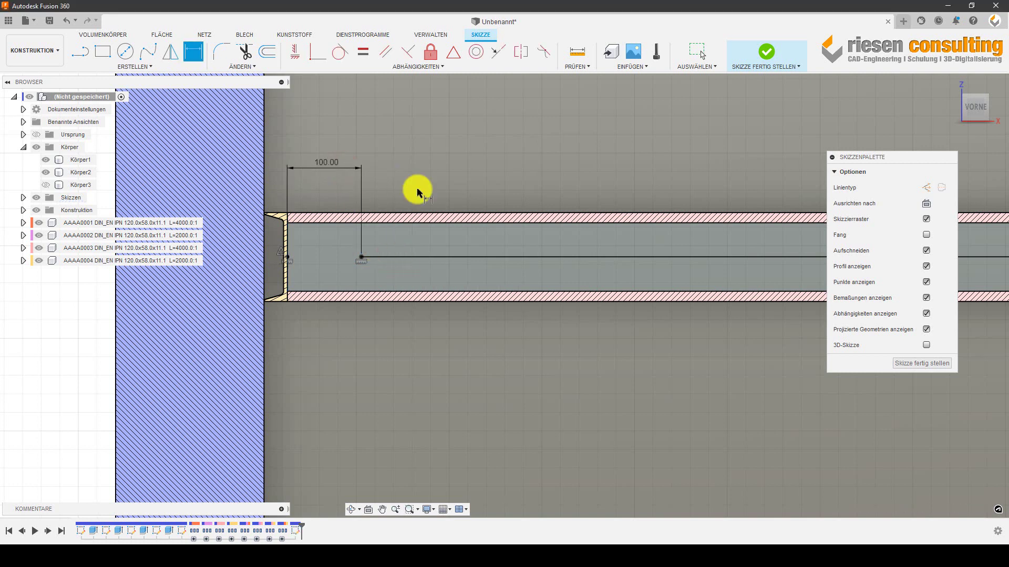
scroll(452, 278, "down", 3)
scroll(541, 310, "down", 3)
scroll(550, 317, "down", 3)
scroll(316, 326, "down", 2)
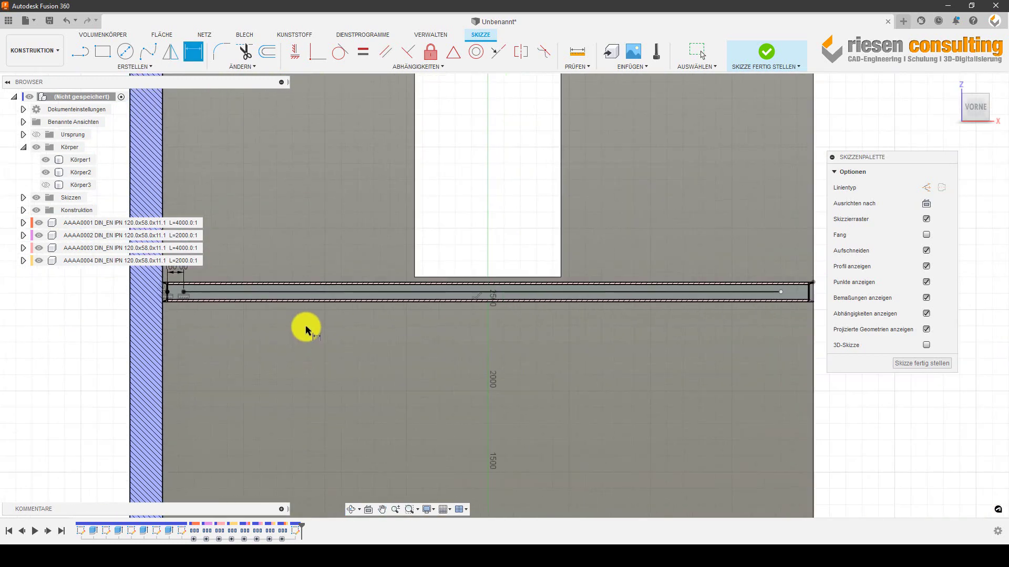
scroll(675, 282, "down", 2)
scroll(683, 298, "up", 5)
scroll(685, 298, "up", 3)
scroll(727, 315, "up", 3)
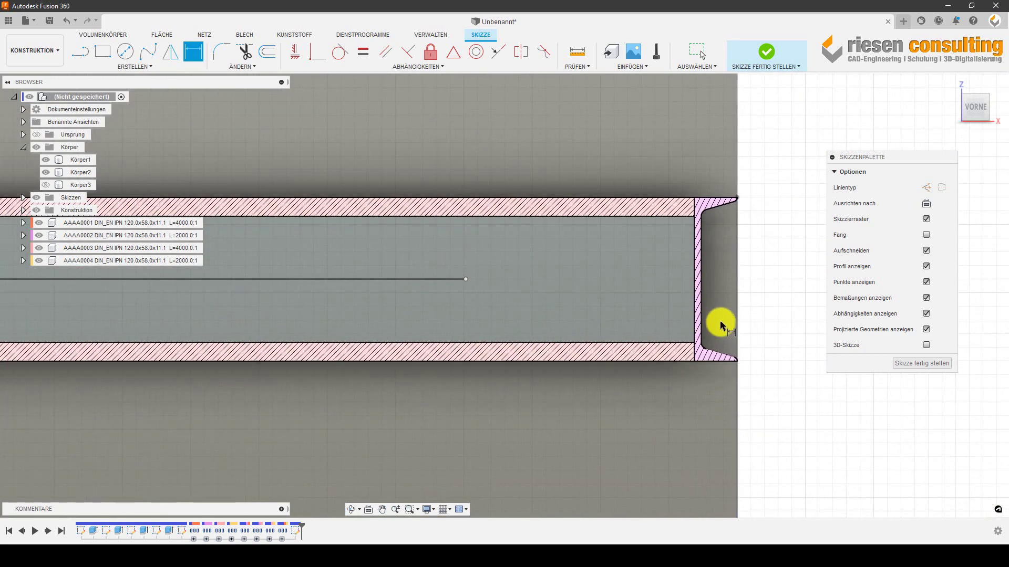
- Set the right-end gap equal to the 100 mm dimension (d68) and finish the sketch
left_click(695, 304)
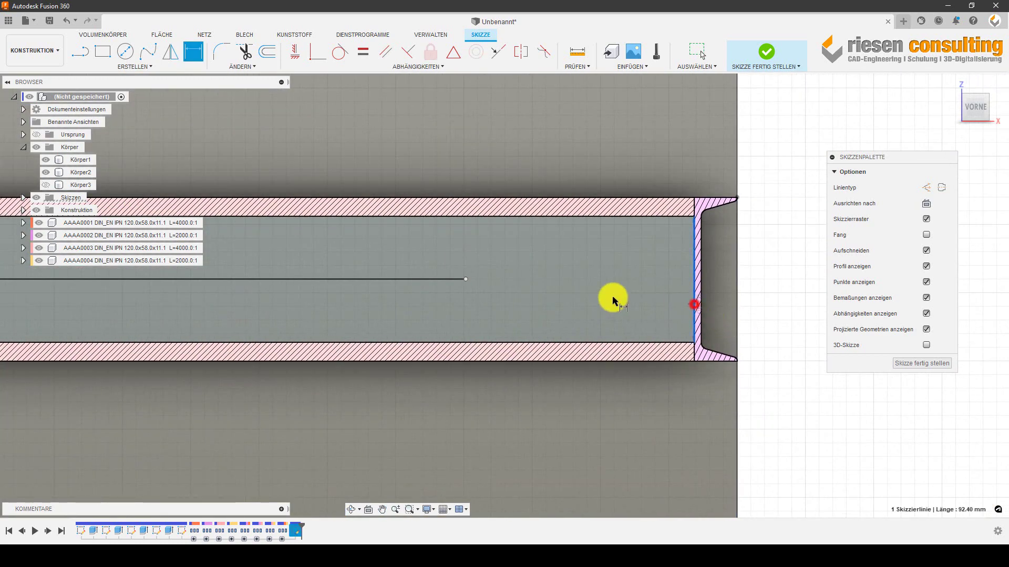
left_click(468, 282)
left_click(588, 142)
scroll(649, 405, "down", 5)
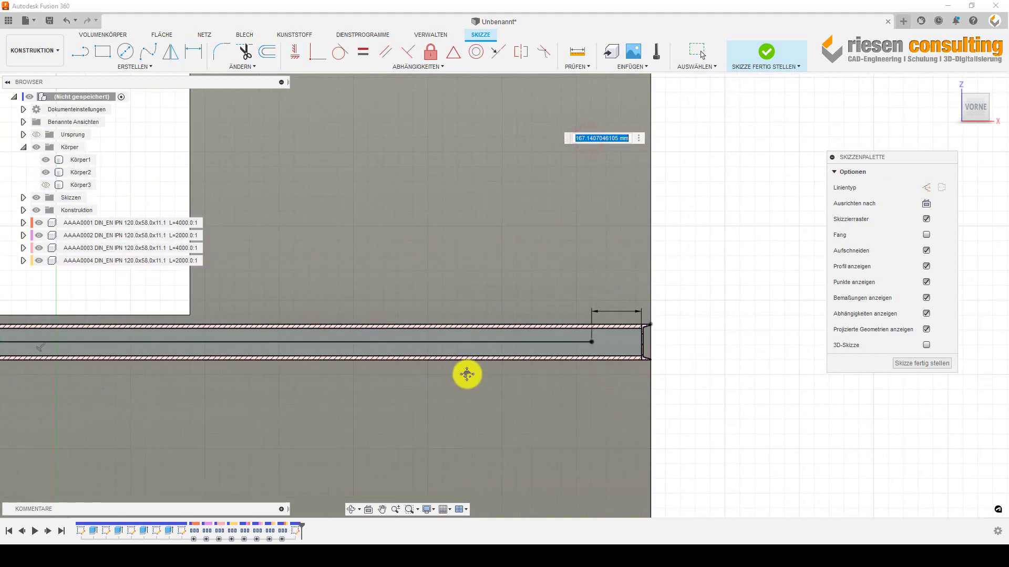
scroll(680, 345, "down", 3)
scroll(511, 322, "up", 5)
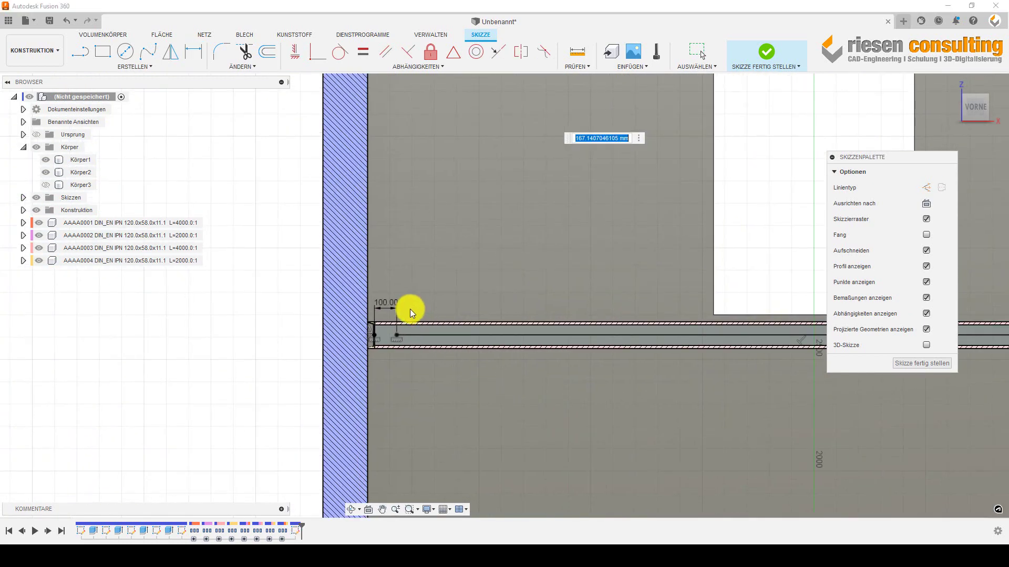
left_click(387, 303)
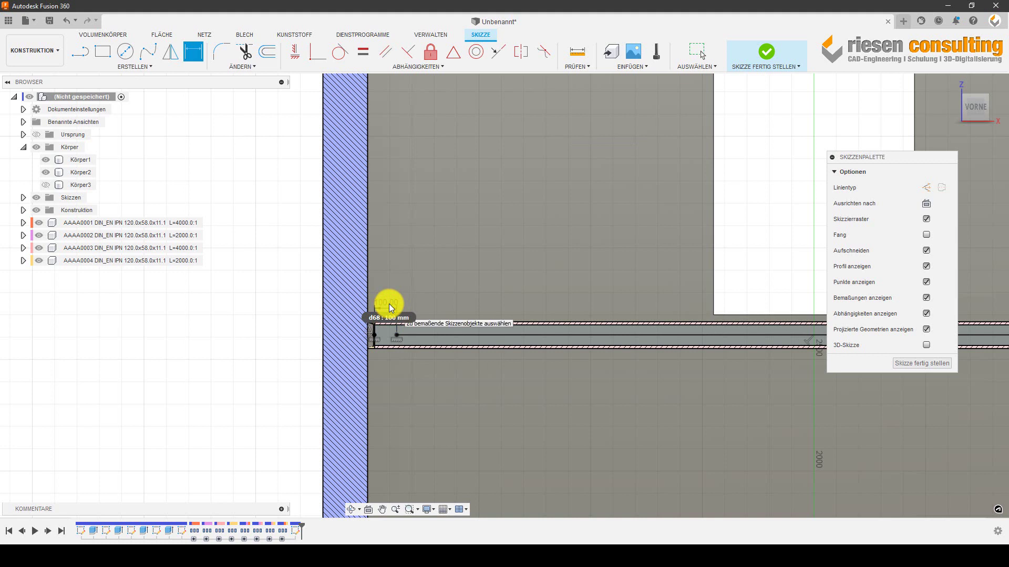
left_click(790, 57)
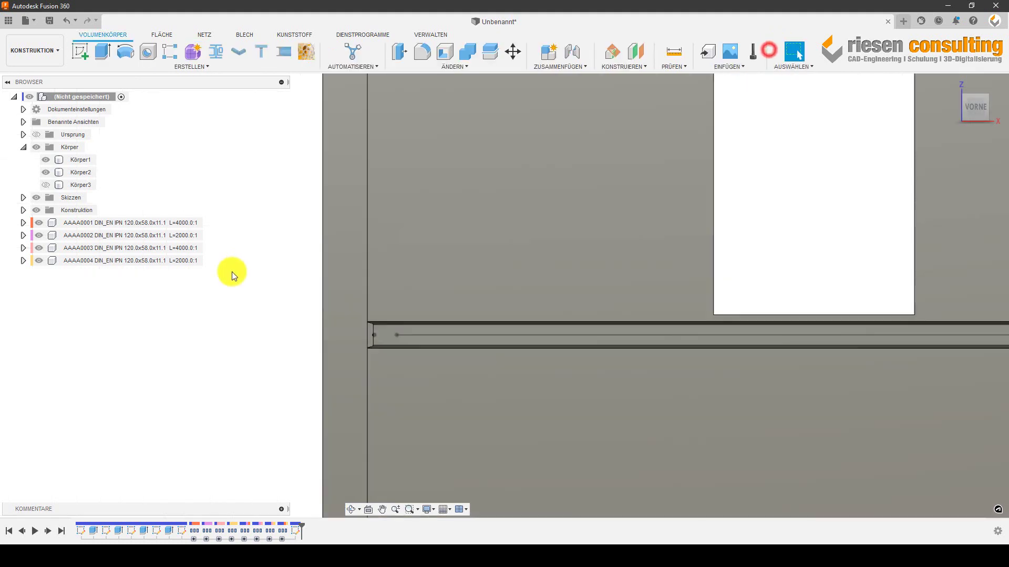
- Place a hole at the sketch line's start point with a through-all extent
scroll(408, 300, "down", 3)
mouse_move(452, 310)
middle_mouse_down("shift")
mouse_move(440, 331)
mouse_move(409, 315)
middle_mouse_up("shift")
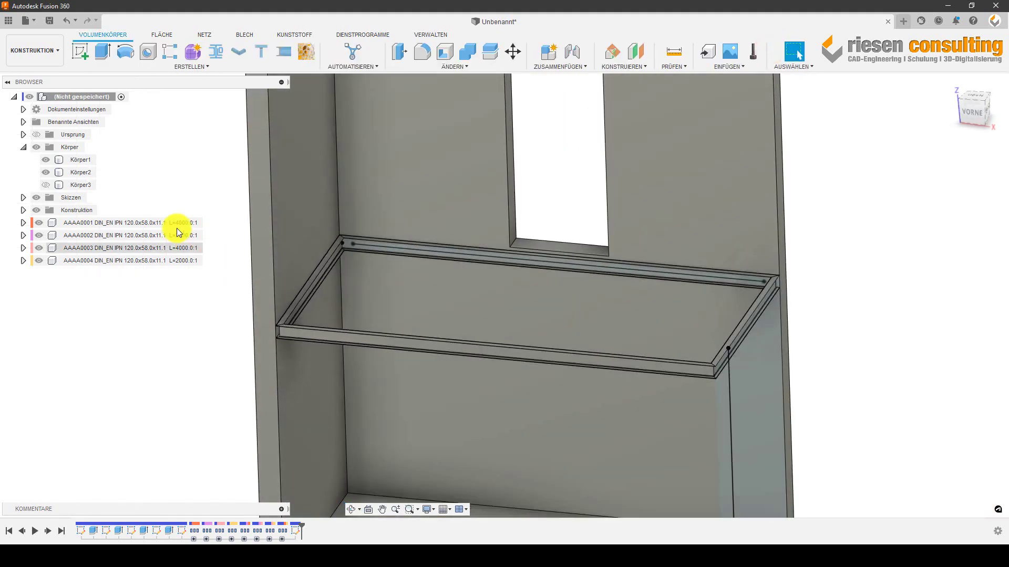
left_click(149, 52)
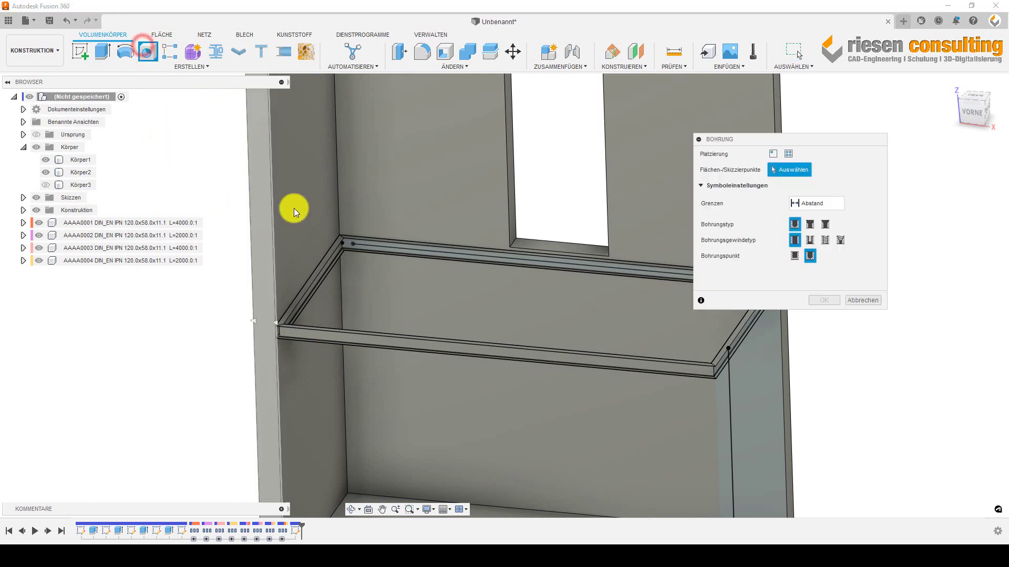
scroll(315, 221, "up", 3)
scroll(357, 250, "up", 3)
left_click(384, 266)
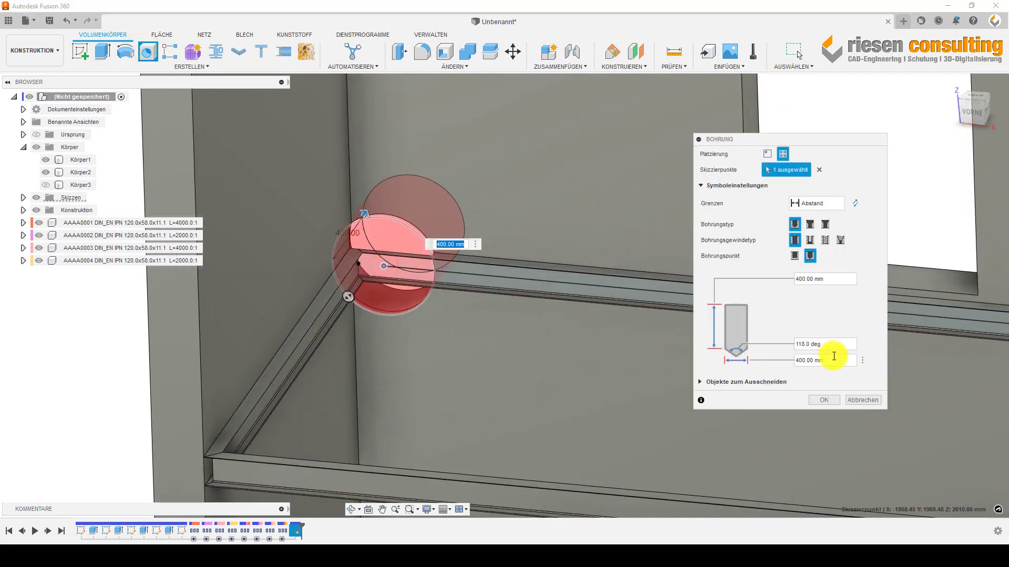
left_click(834, 204)
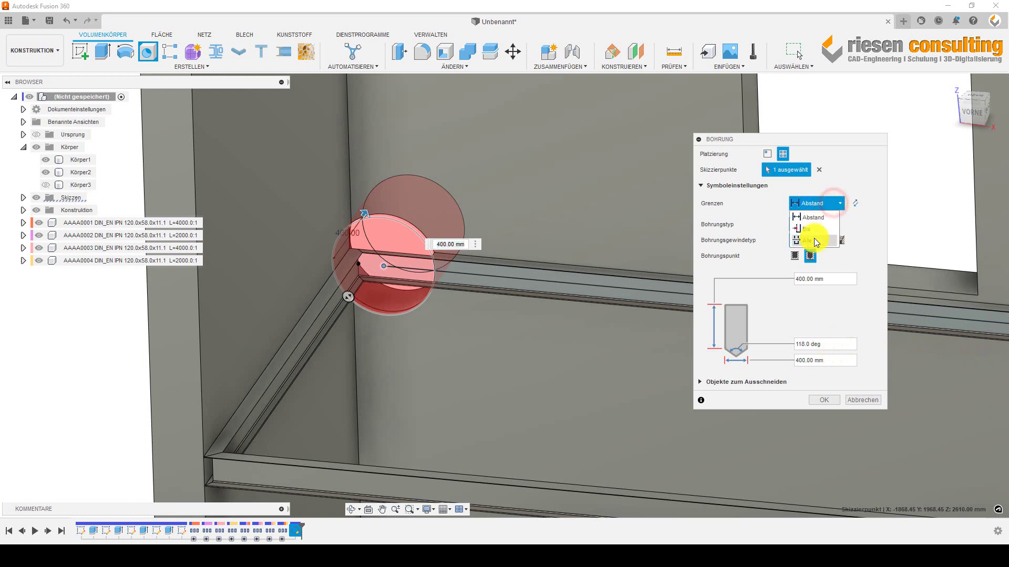
left_click(814, 239)
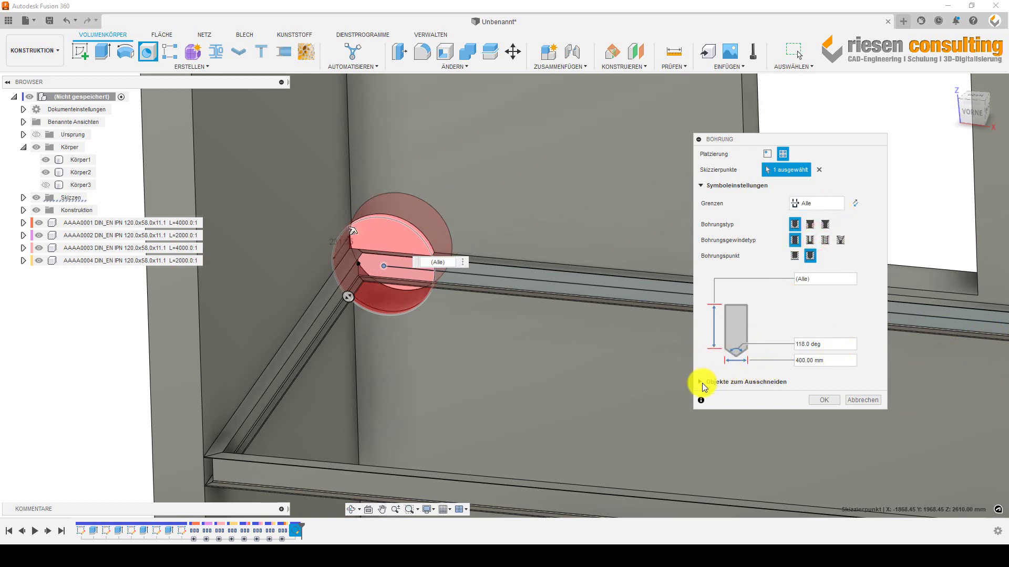
- Set the hole diameter to 20 mm, exclude Körper2 from the cut, and create it
left_click(702, 382)
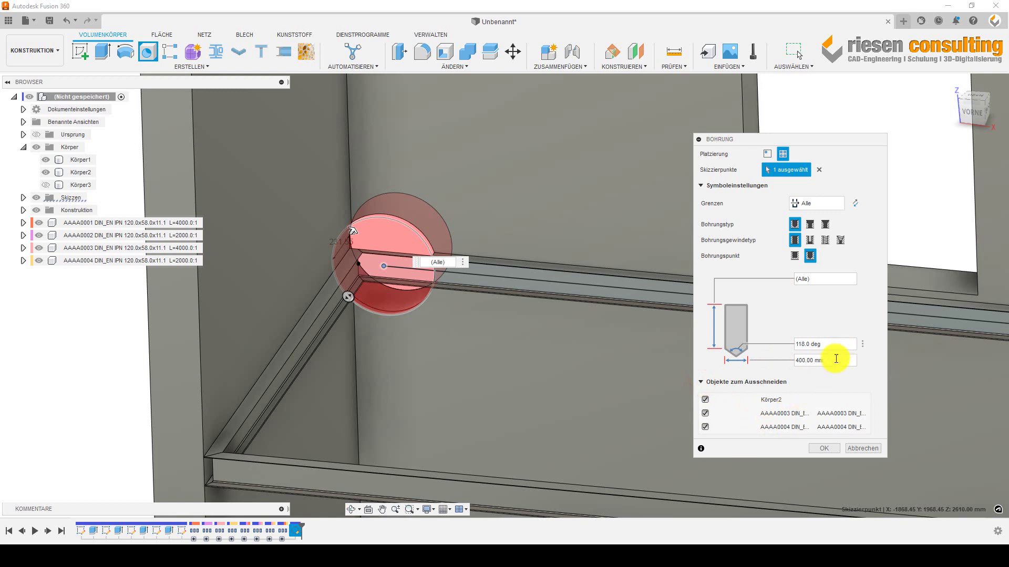
left_click_drag(804, 360, 768, 355)
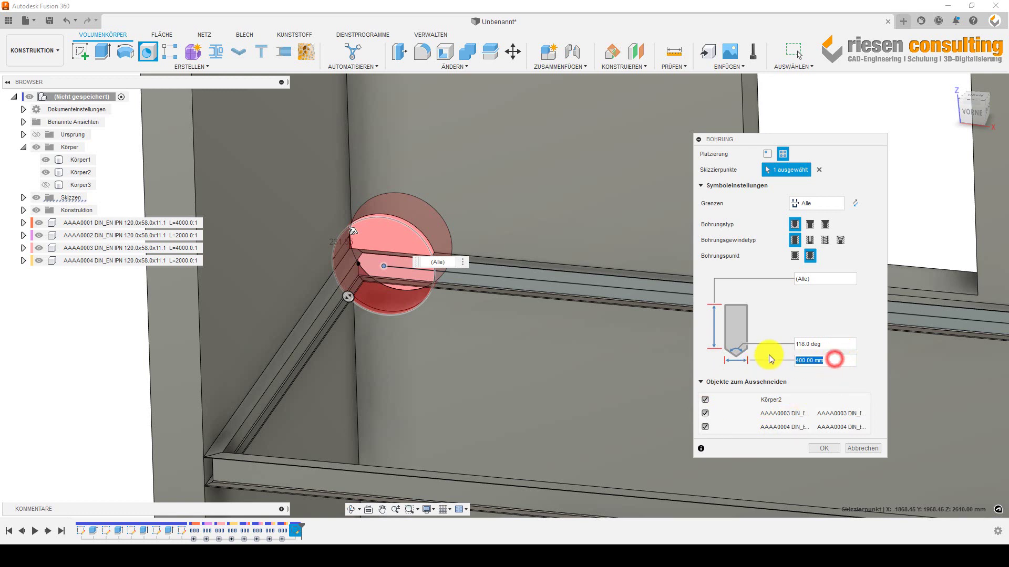
type("20")
scroll(386, 255, "up", 1)
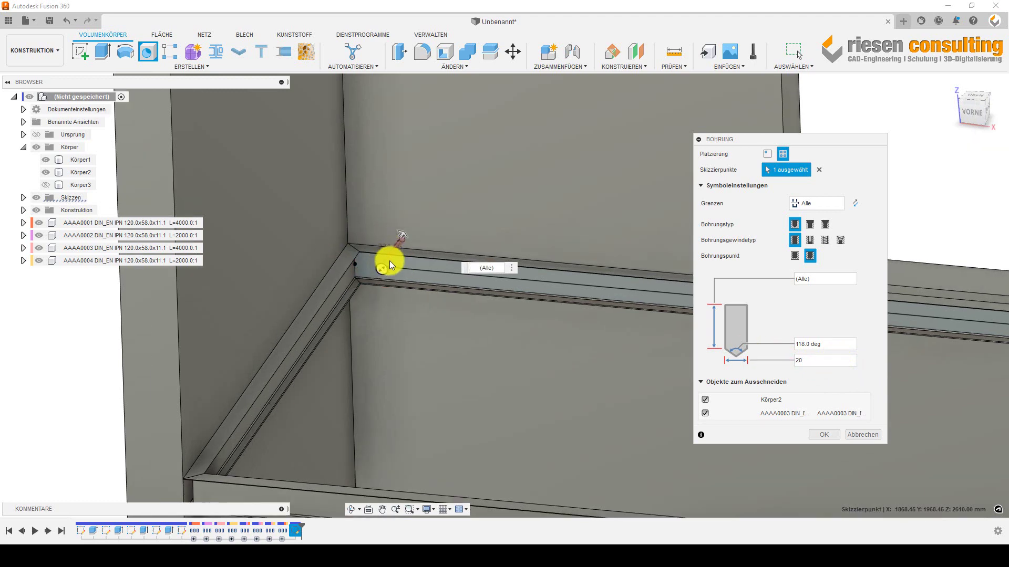
scroll(389, 260, "up", 2)
scroll(392, 269, "up", 2)
scroll(391, 272, "up", 3)
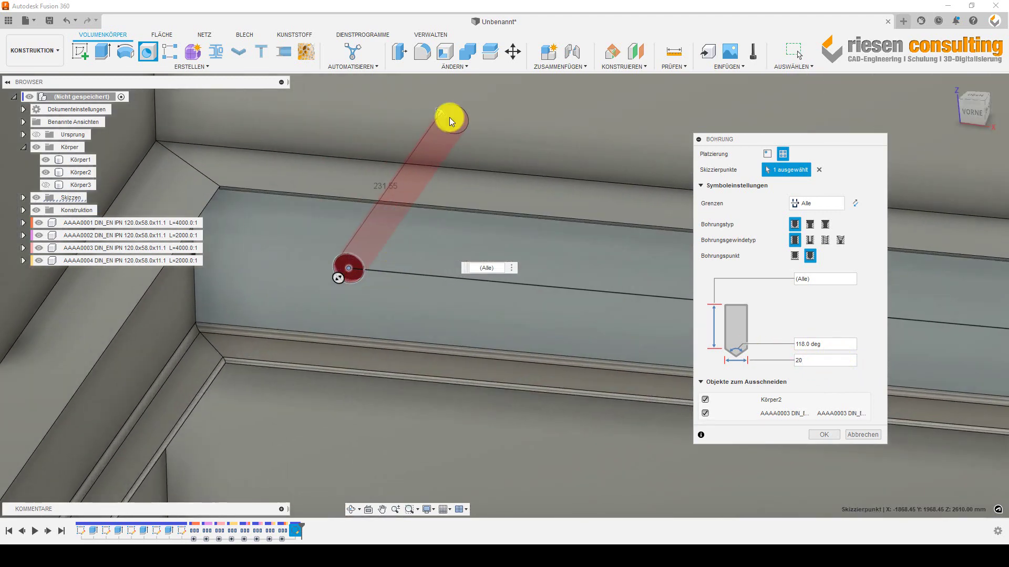
left_click(706, 399)
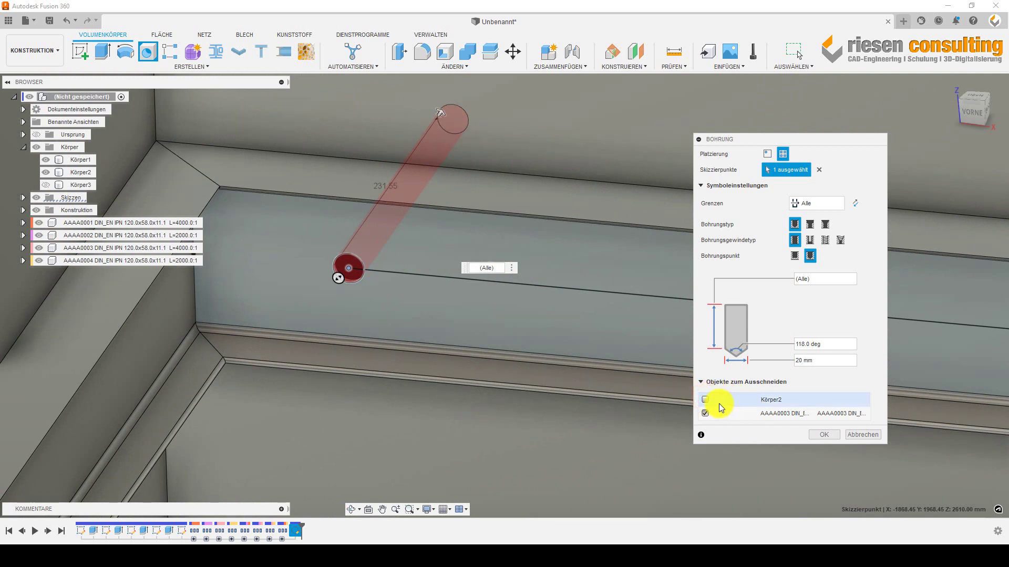
left_click(825, 435)
mouse_move(721, 395)
middle_mouse_down("shift")
mouse_move(624, 317)
mouse_move(635, 311)
mouse_move(746, 342)
mouse_move(685, 326)
middle_mouse_up("shift")
key("Escape")
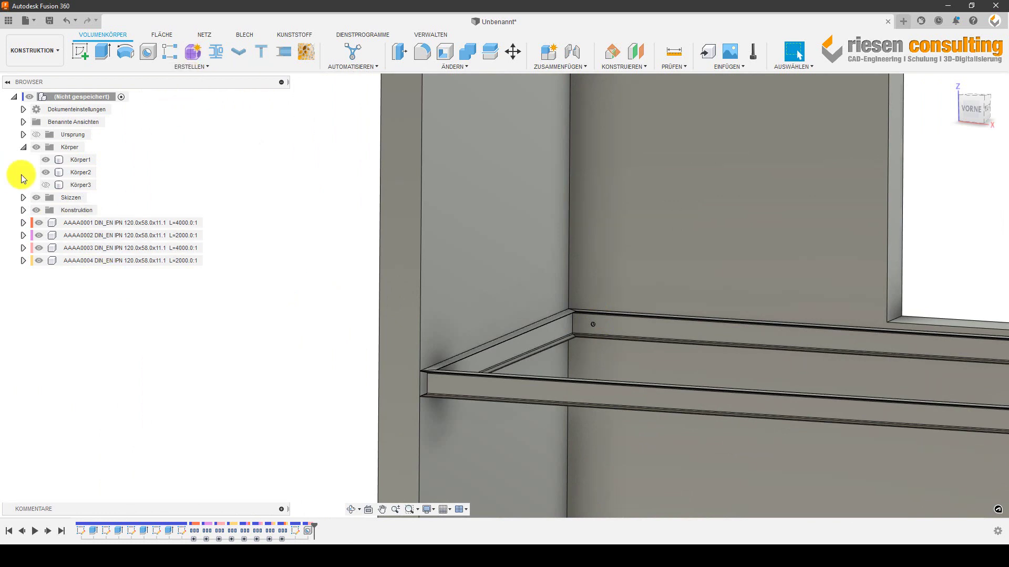
- Show the hidden sketch and start a rectangular pattern of the hole feature
left_click(23, 197)
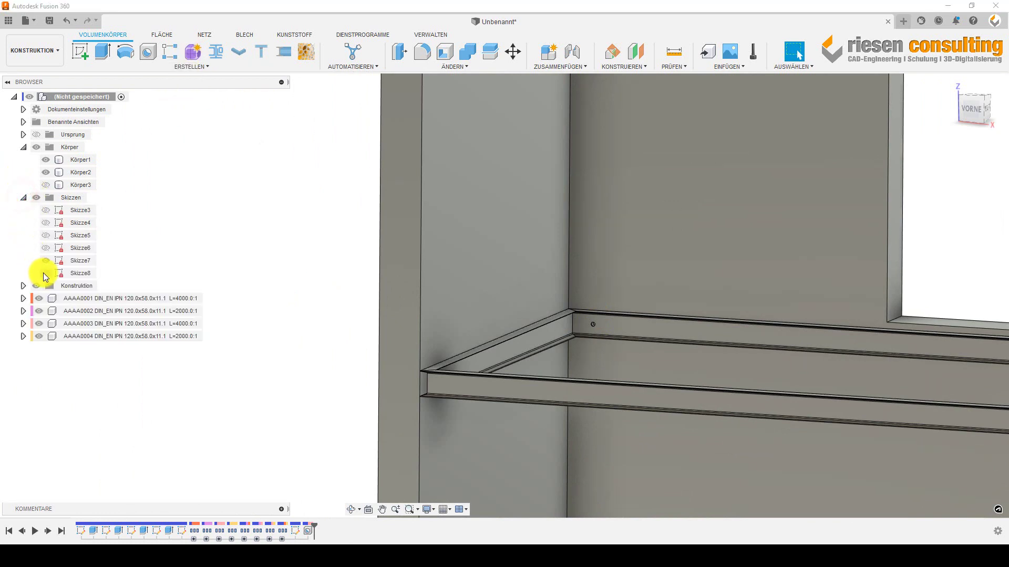
left_click(46, 273)
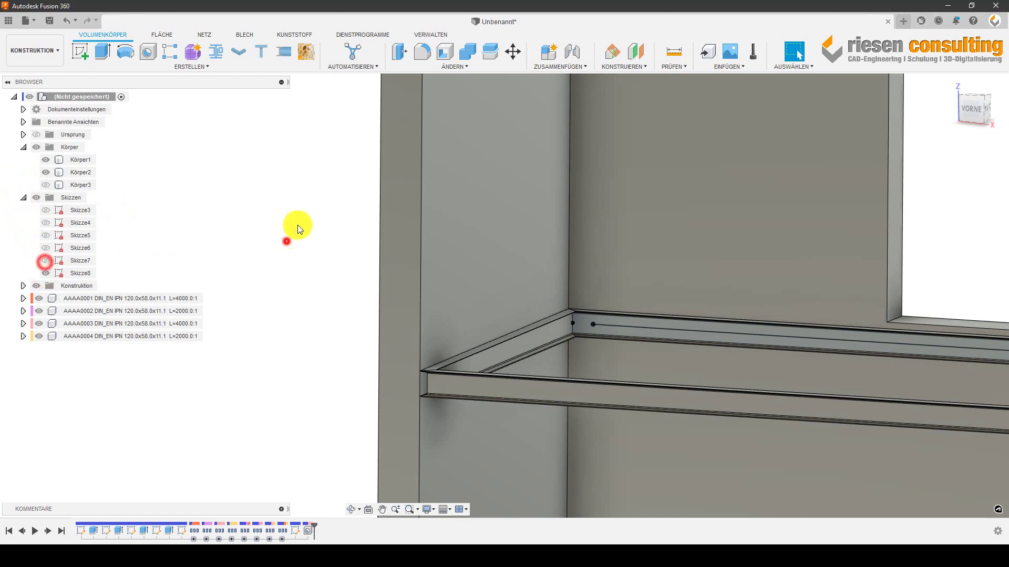
left_click(286, 240)
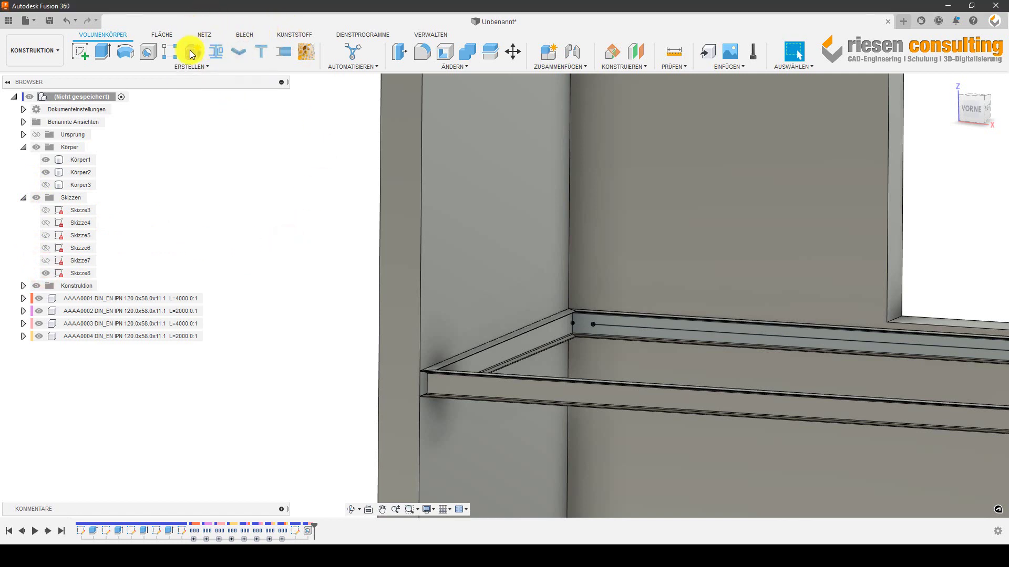
left_click(170, 51)
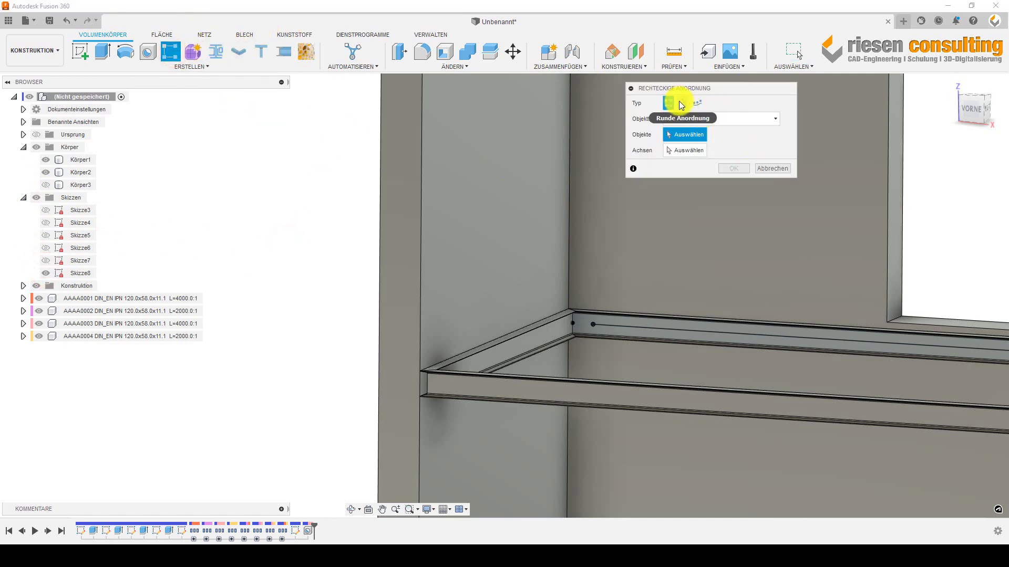
left_click(685, 119)
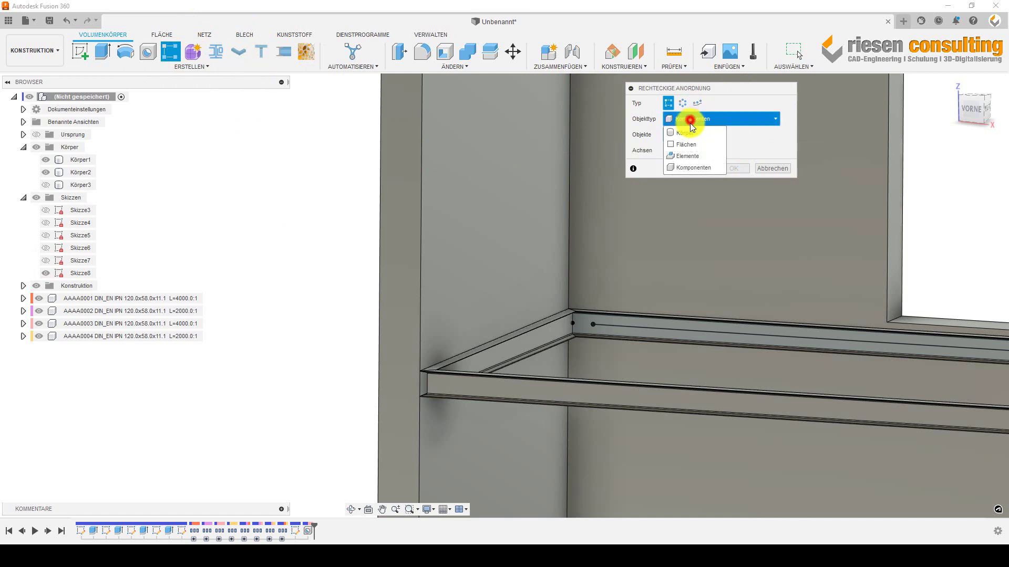
left_click(688, 156)
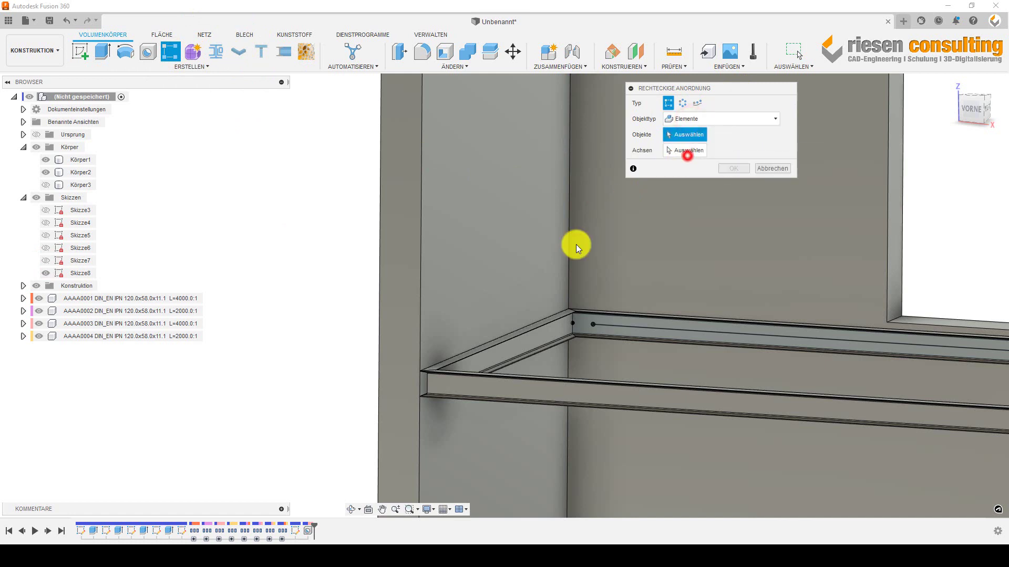
left_click(310, 532)
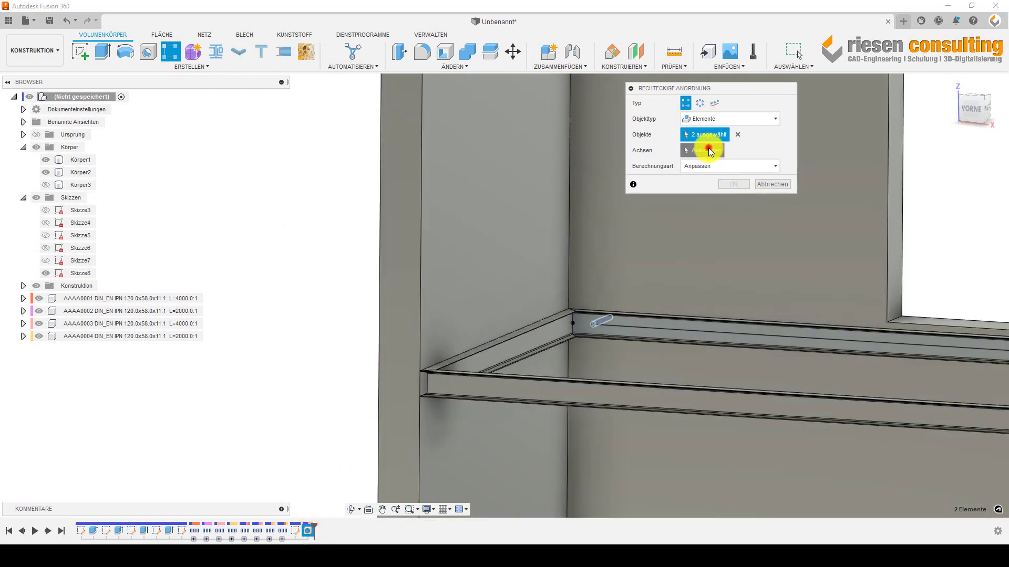
- Pattern ten holes along the beam edge over a measured 3736.90 mm span and apply
left_click(708, 148)
left_click(720, 333)
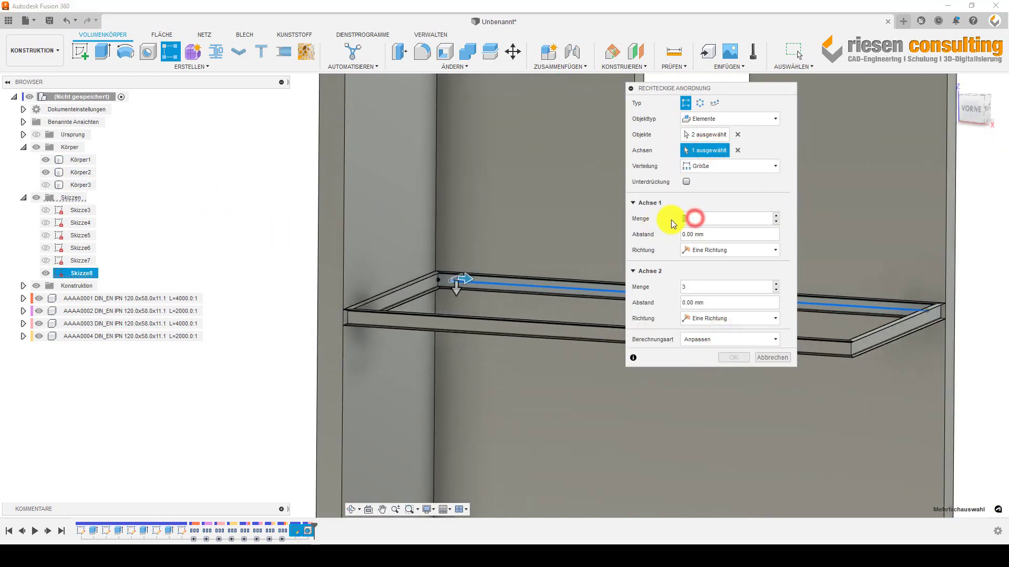
type("10")
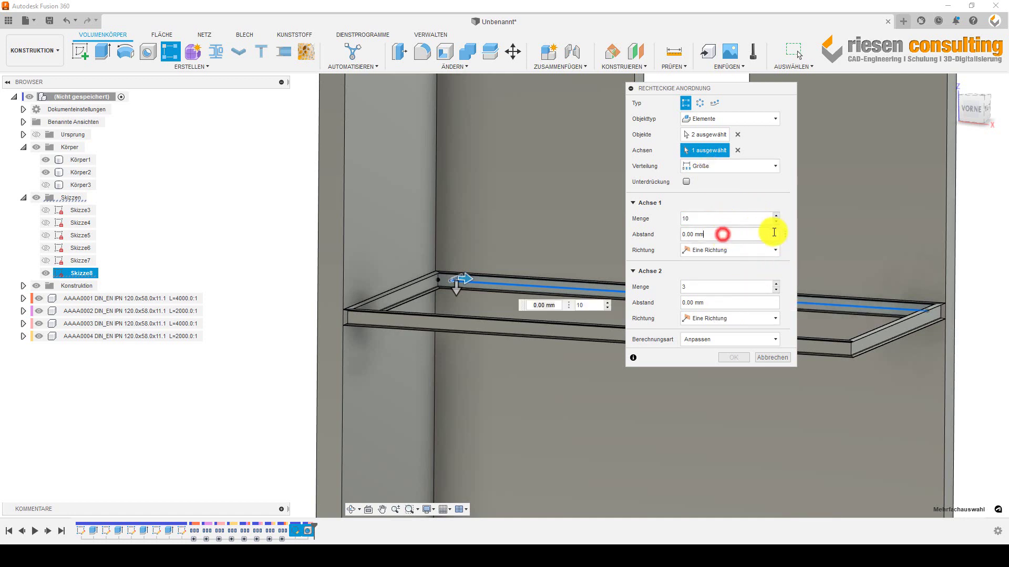
left_click(787, 236)
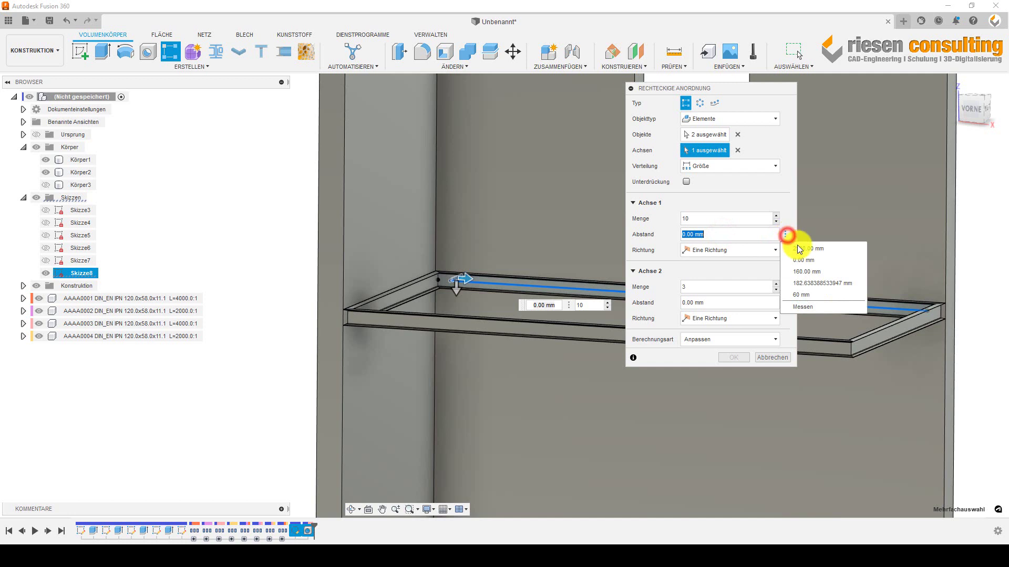
left_click(802, 305)
left_click(907, 313)
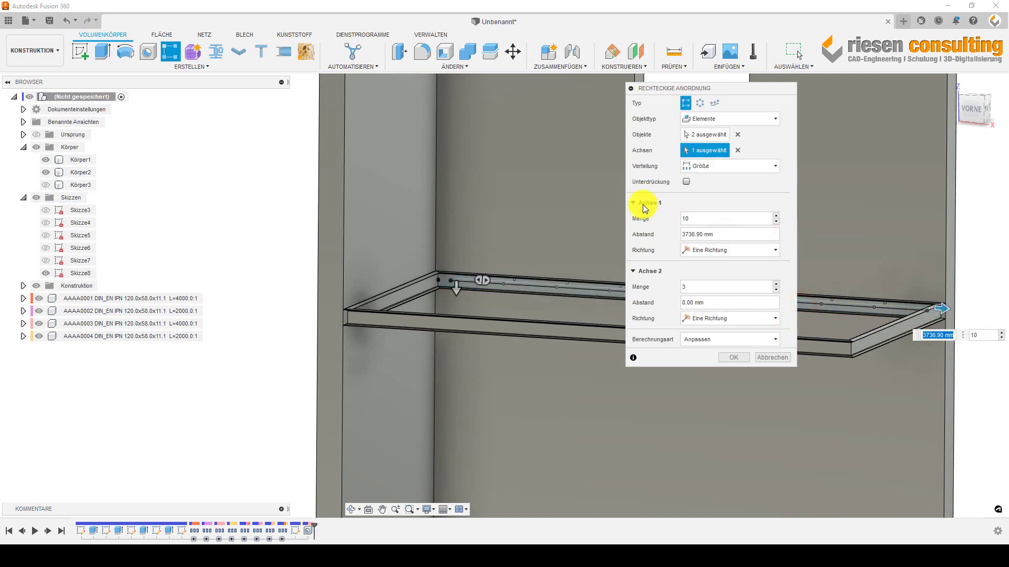
scroll(353, 304, "down", 3)
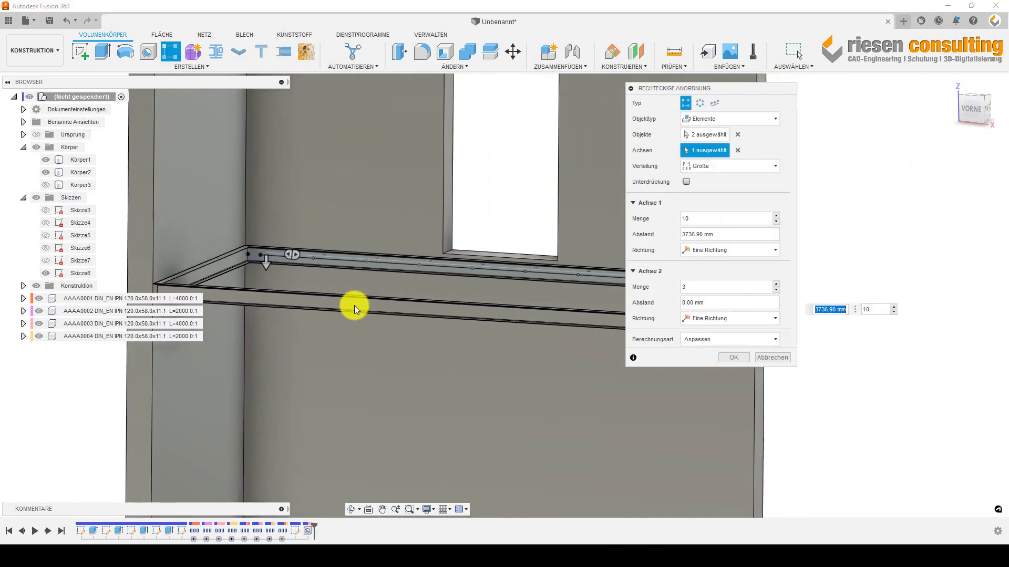
middle_click_drag(376, 305, 604, 146, "shift")
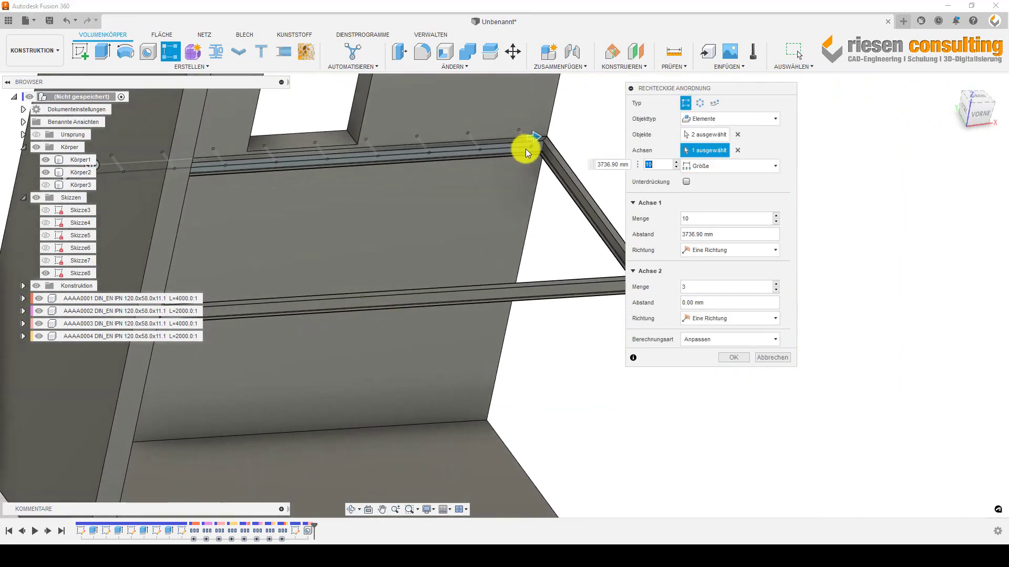
mouse_move(526, 151)
middle_mouse_down("shift")
mouse_move(499, 214)
mouse_move(482, 196)
mouse_move(458, 199)
mouse_move(484, 232)
middle_mouse_up("shift")
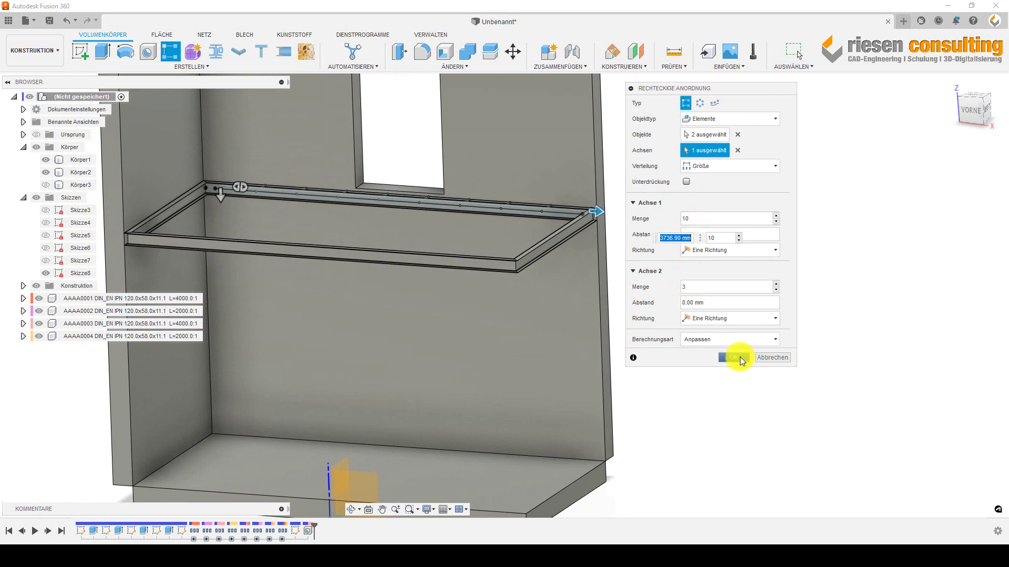
left_click(739, 358)
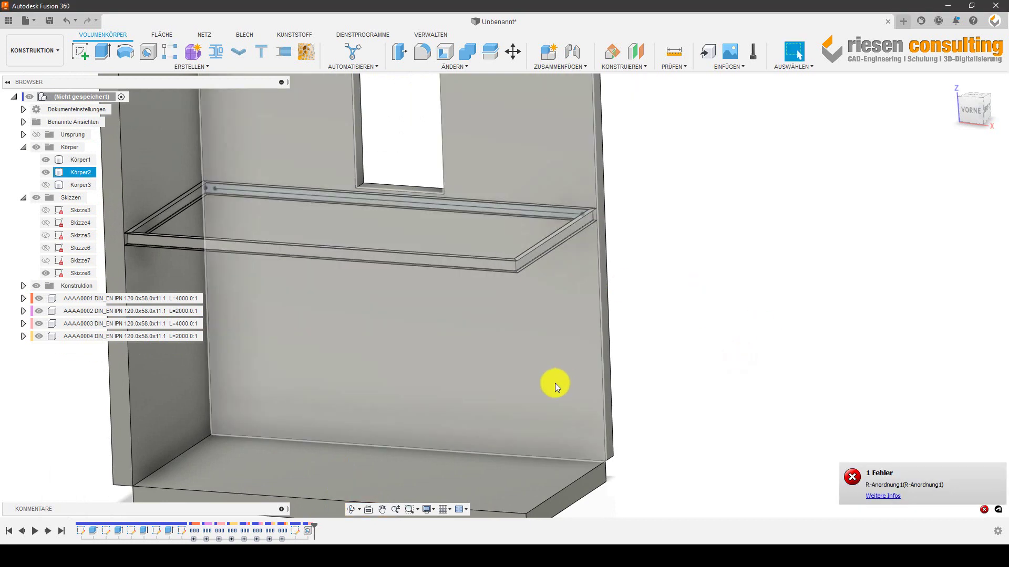
mouse_move(555, 383)
middle_mouse_down()
mouse_move(691, 311)
mouse_move(715, 310)
middle_mouse_up()
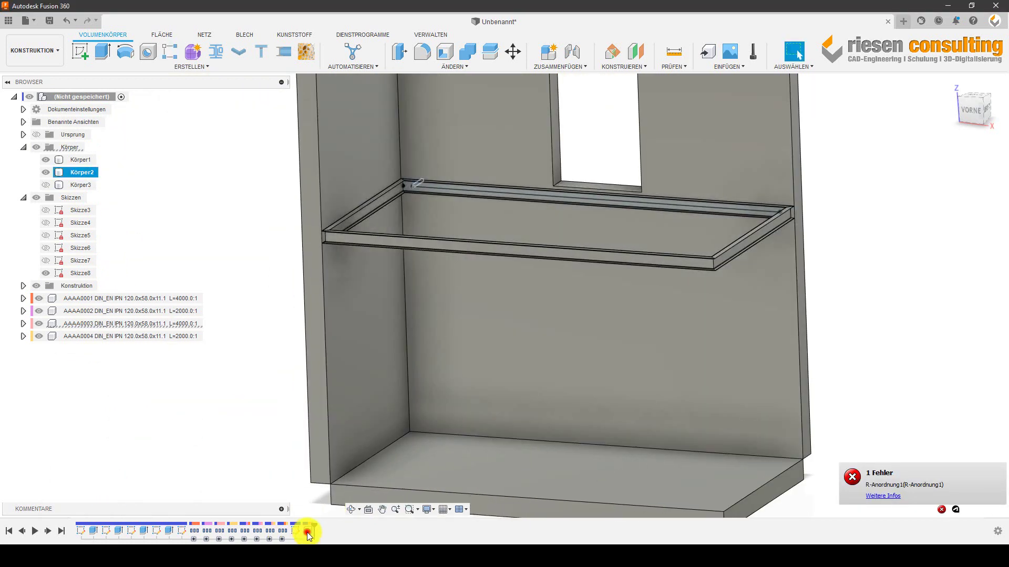
double_click(296, 530)
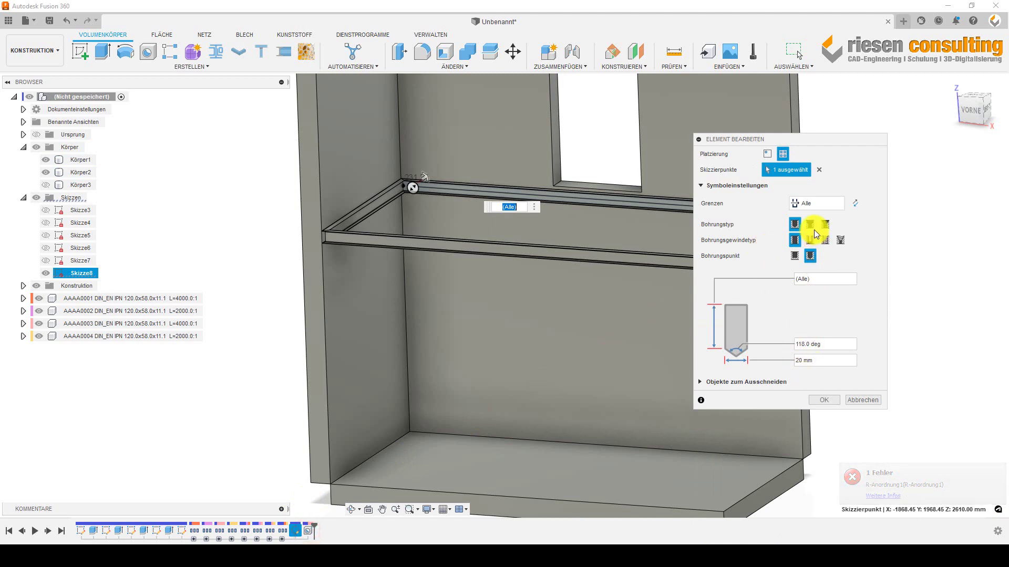
left_click(867, 403)
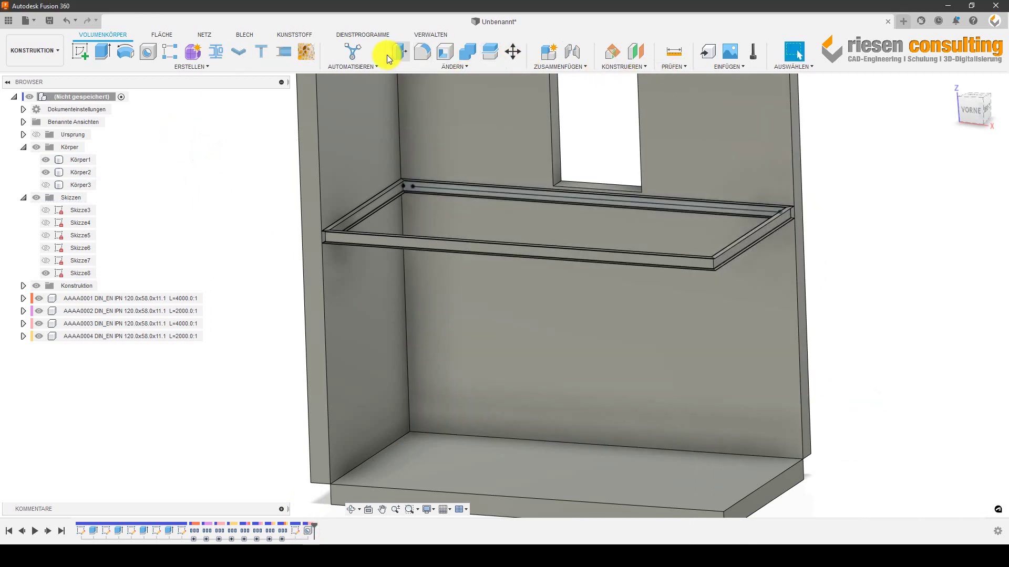
- Start a rectangular pattern of the two hole features along the back beam's edge
left_click(170, 51)
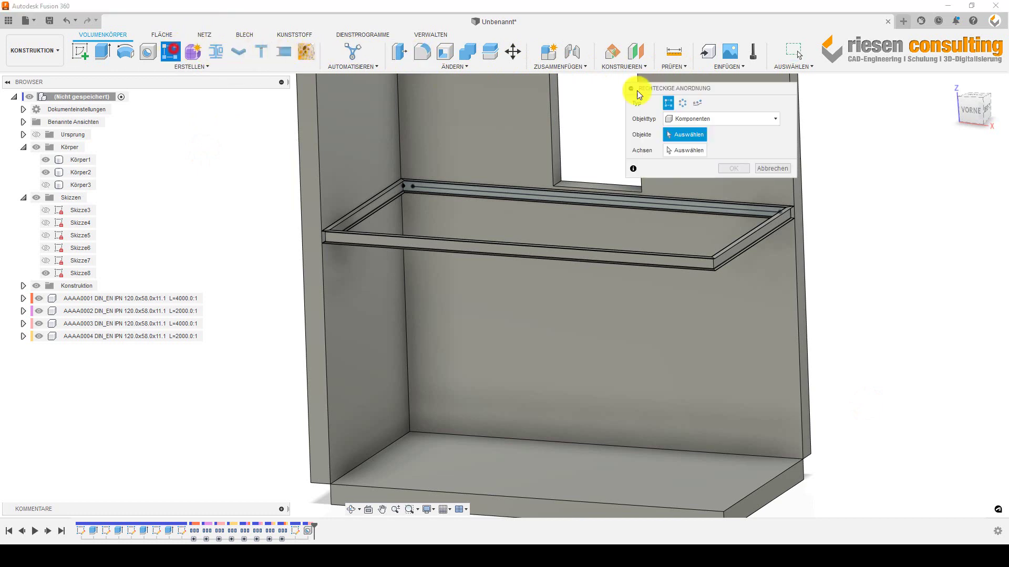
left_click(703, 120)
left_click(694, 159)
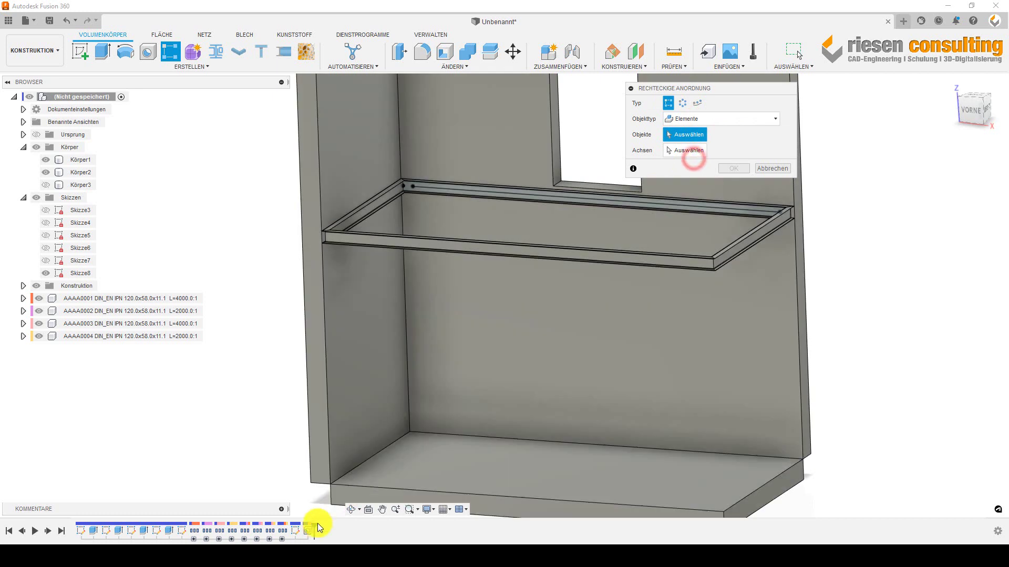
left_click(308, 532)
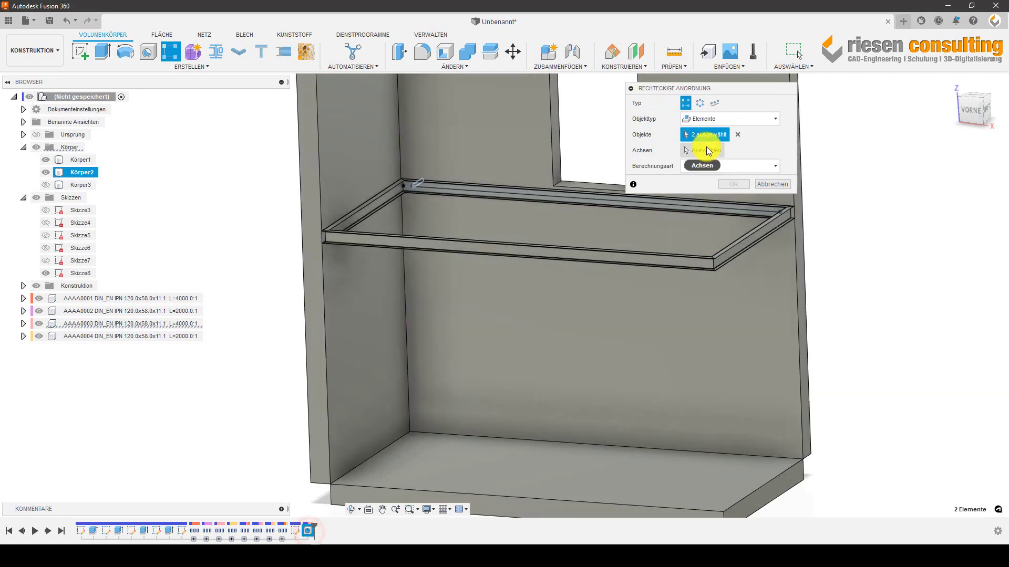
left_click(706, 150)
left_click(535, 193)
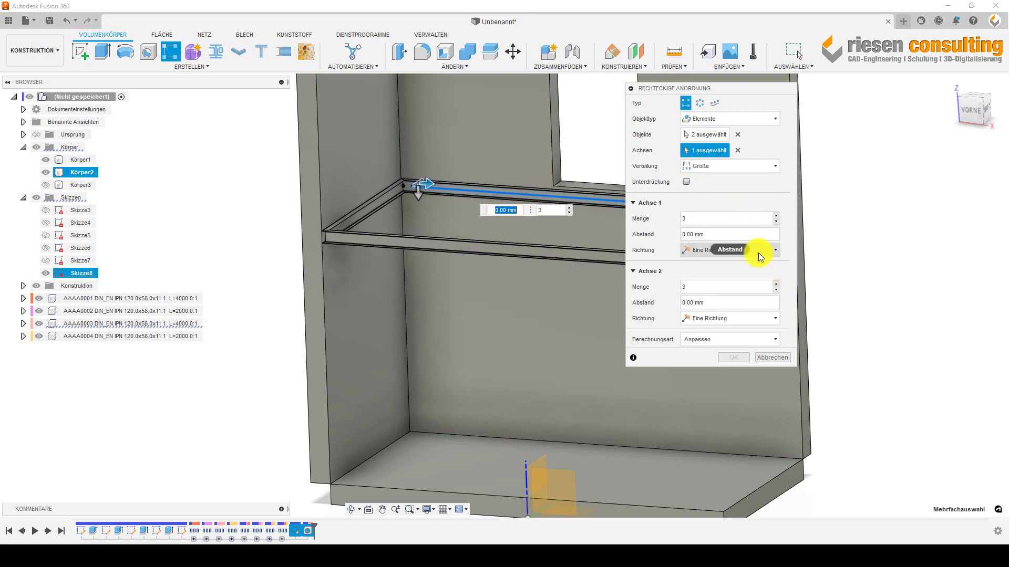
- Set 10 copies over 3736.90 mm with Optimiert computation and apply the pattern
left_click(741, 219)
type("10")
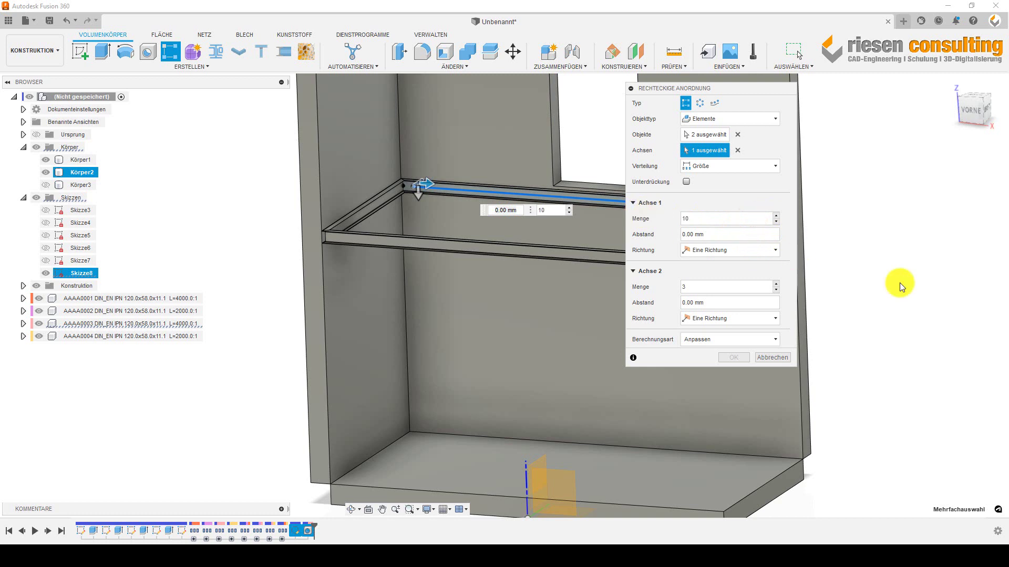
right_click(784, 232)
left_click(808, 309)
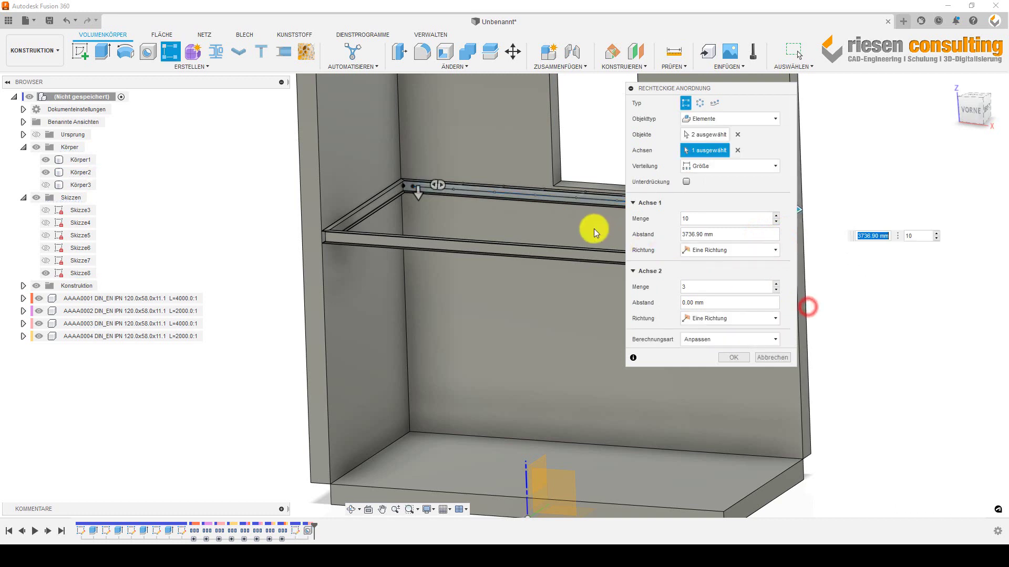
left_click(696, 338)
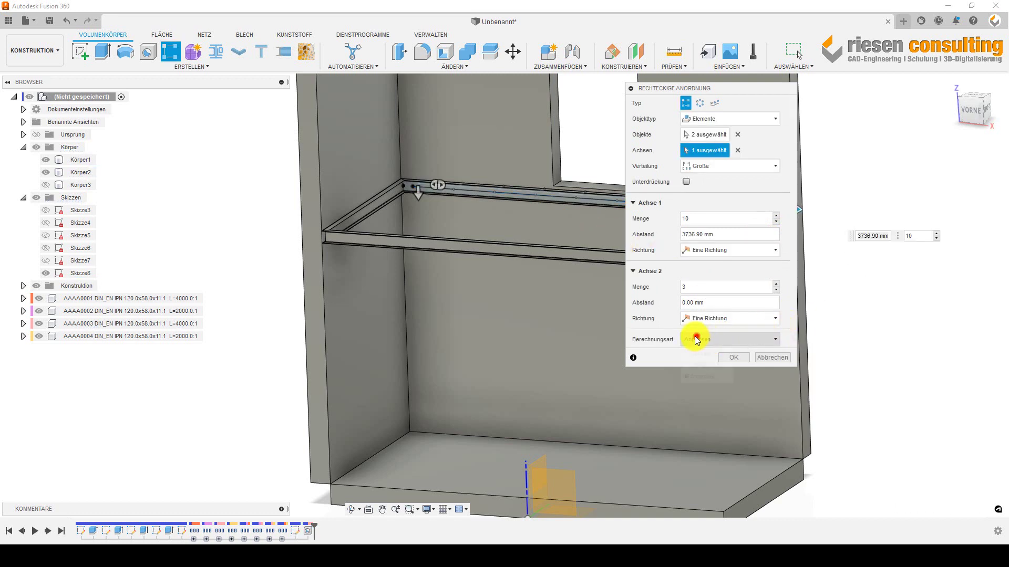
left_click(707, 354)
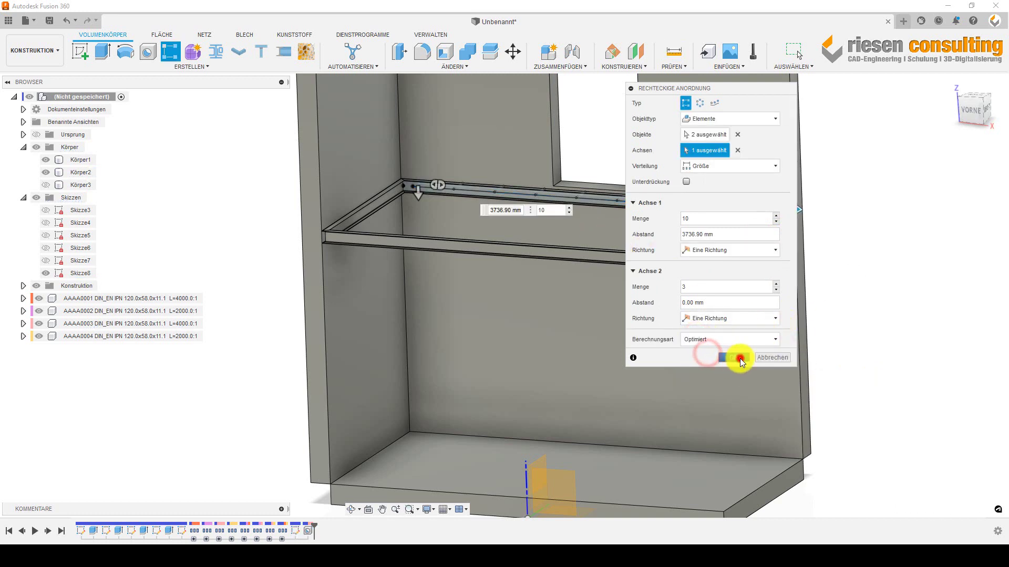
left_click(741, 361)
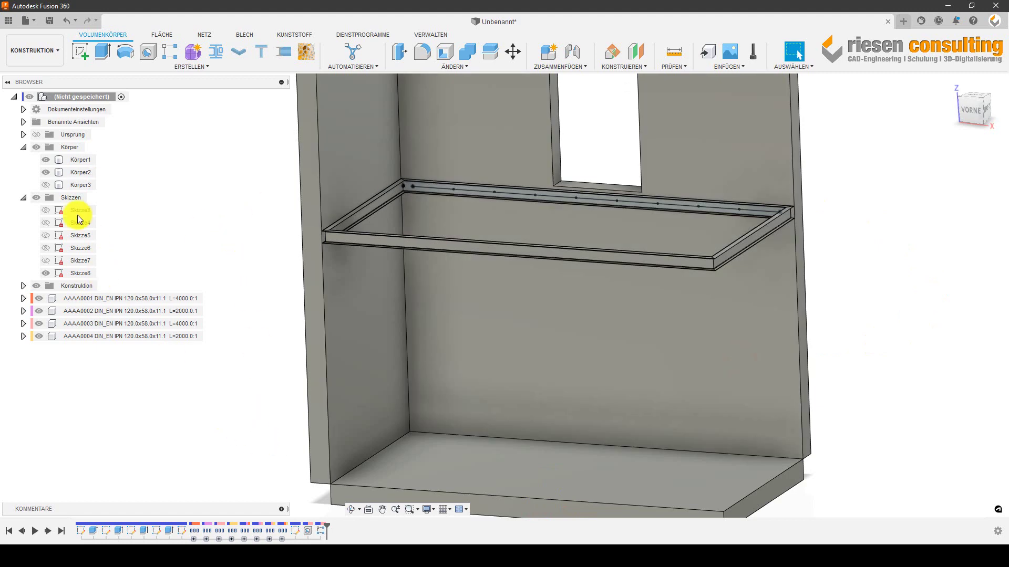
- Turn off Skizze8's visibility and orbit around the frame to inspect the ten holes
scroll(746, 221, "up", 2)
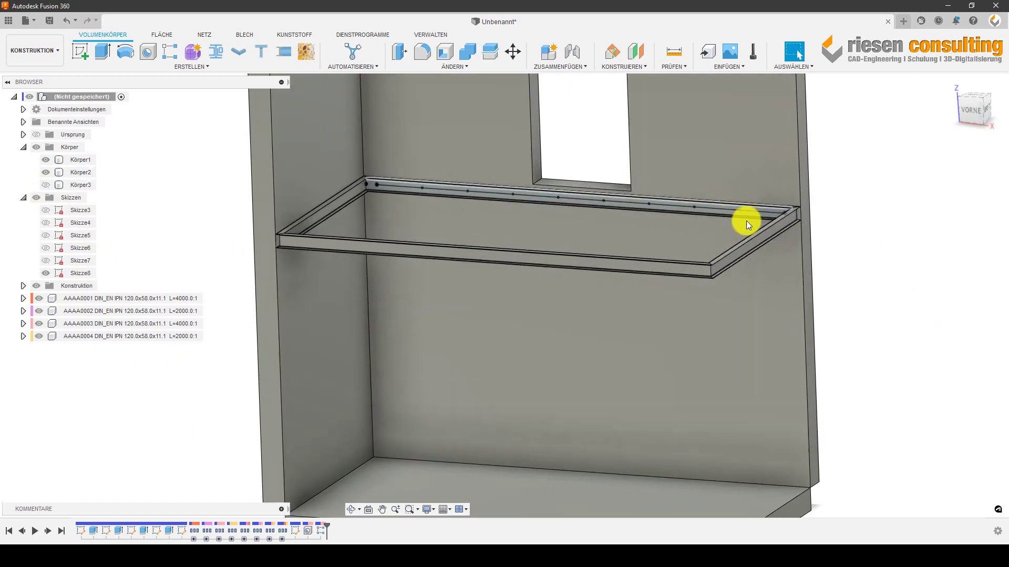
scroll(784, 209, "up", 3)
scroll(773, 223, "up", 2)
scroll(771, 224, "down", 1)
scroll(767, 226, "down", 3)
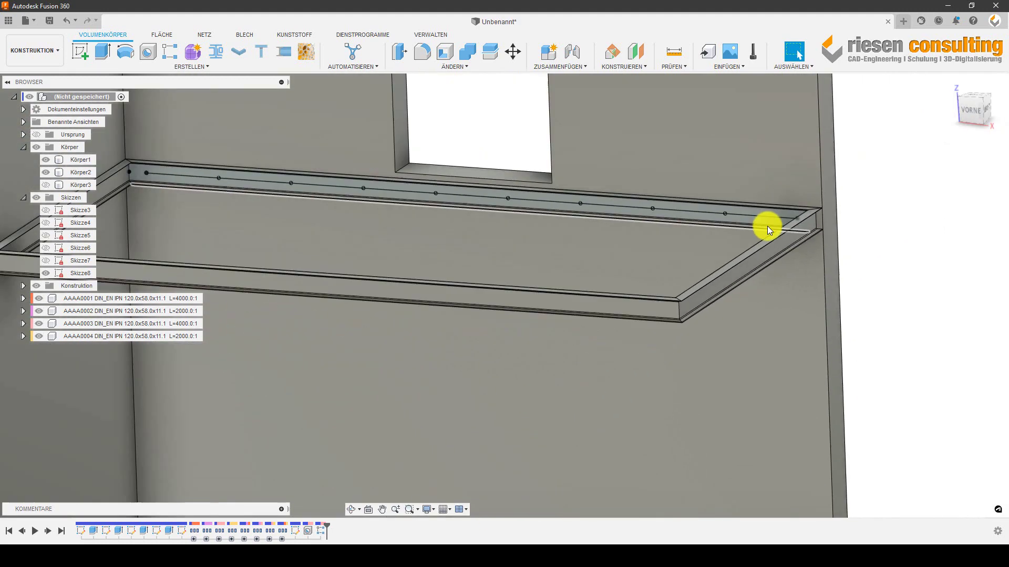
scroll(767, 225, "down", 2)
mouse_move(868, 298)
middle_mouse_down("shift")
mouse_move(774, 284)
mouse_move(837, 297)
middle_mouse_up("shift")
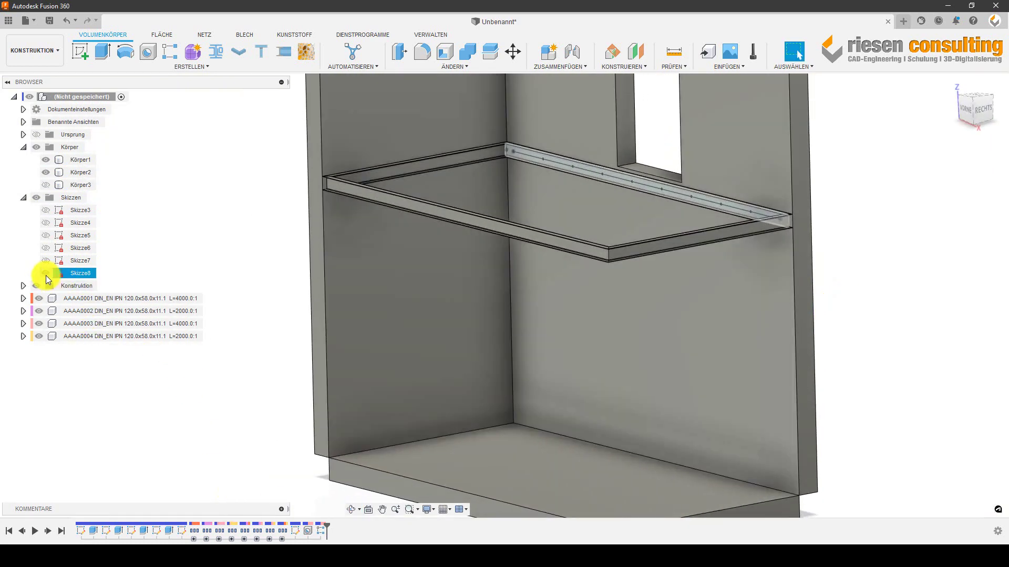
left_click(46, 274)
scroll(891, 295, "up", 2)
mouse_move(891, 295)
middle_mouse_down("shift")
mouse_move(901, 300)
mouse_move(895, 293)
middle_mouse_up("shift")
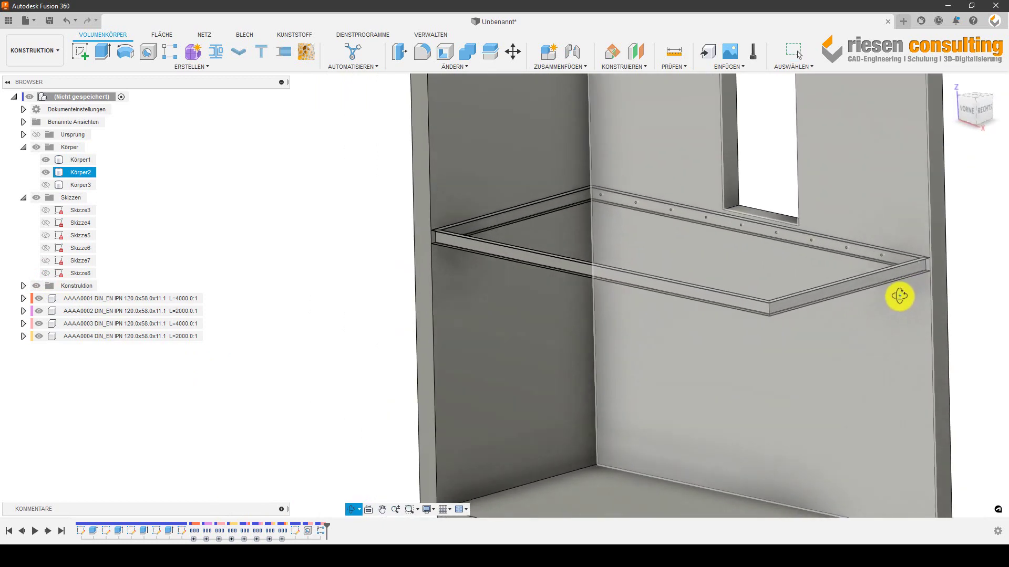
scroll(590, 218, "up", 2)
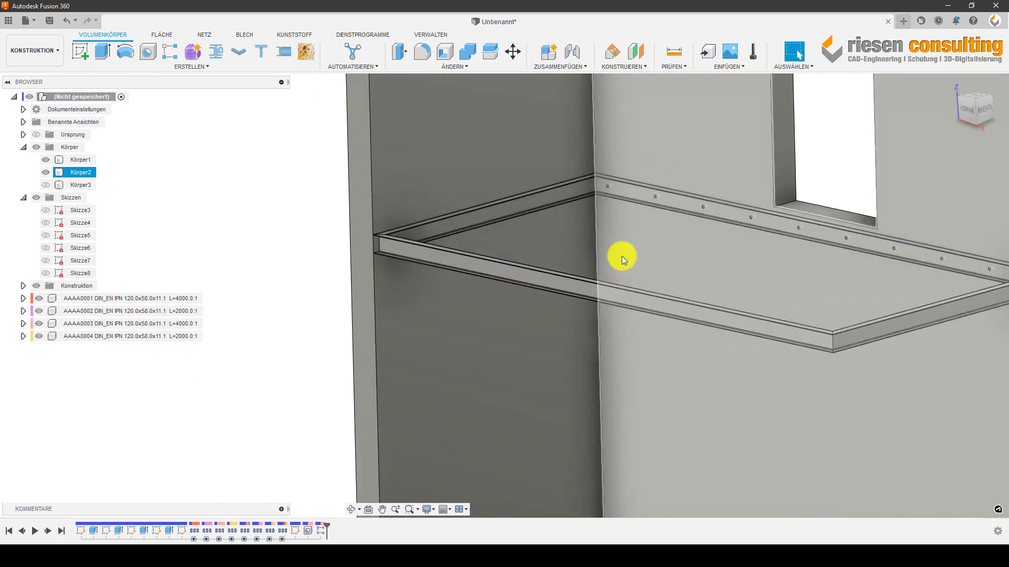
scroll(622, 256, "up", 2)
scroll(607, 256, "down", 2)
mouse_move(524, 242)
middle_mouse_down("shift")
mouse_move(767, 274)
mouse_move(727, 266)
mouse_move(720, 283)
middle_mouse_up("shift")
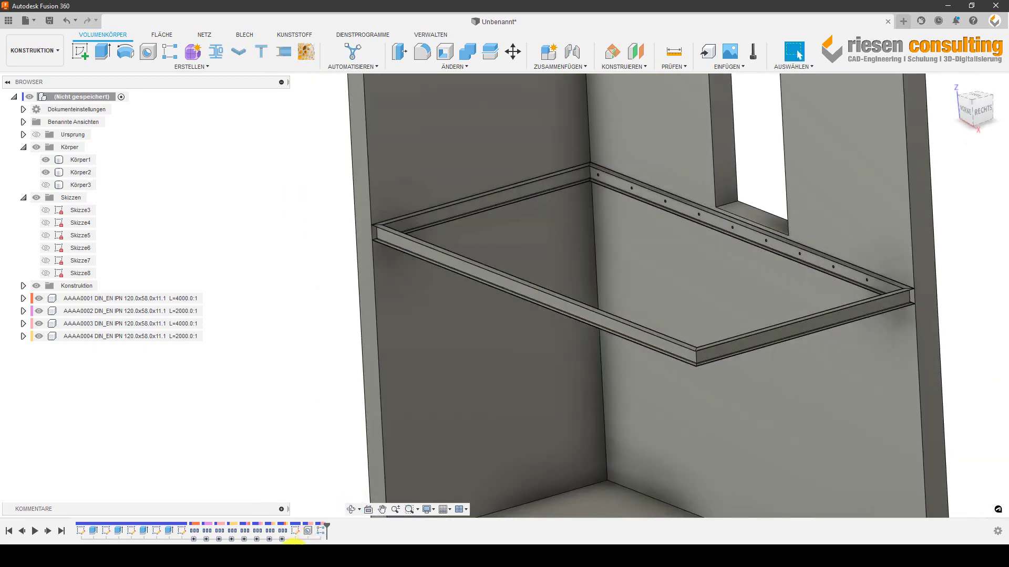
- Edit the back-beam hole pattern's Achse 1 quantity from 10 to 5
double_click(322, 532)
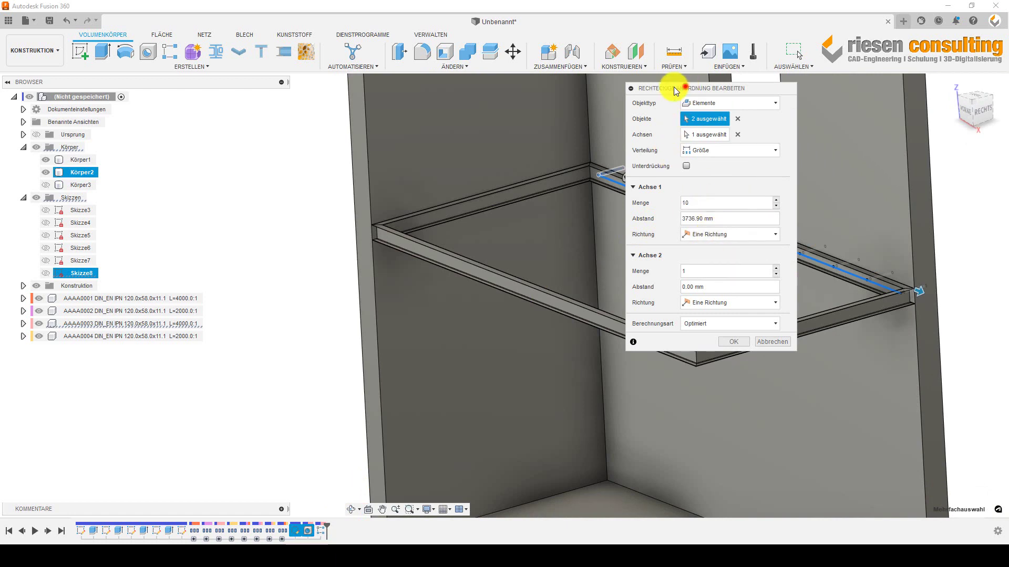
left_click_drag(678, 89, 603, 95)
left_click(620, 208)
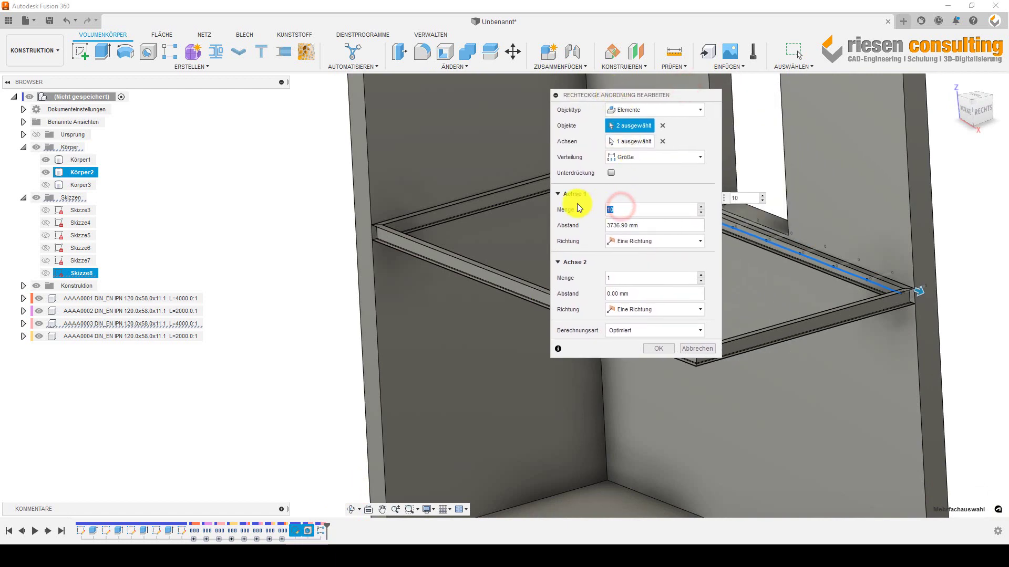
type("5")
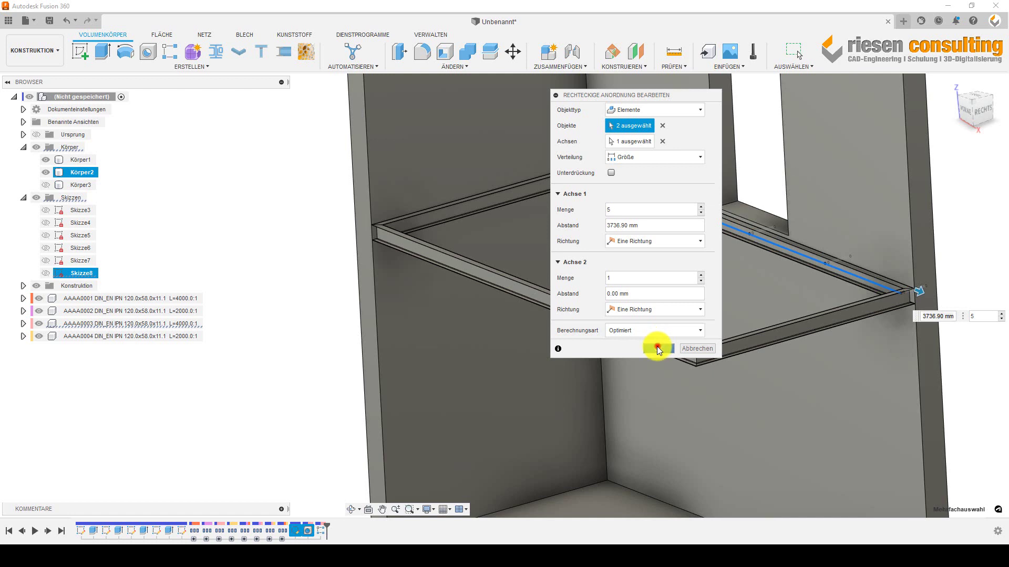
left_click(658, 348)
left_click(329, 182)
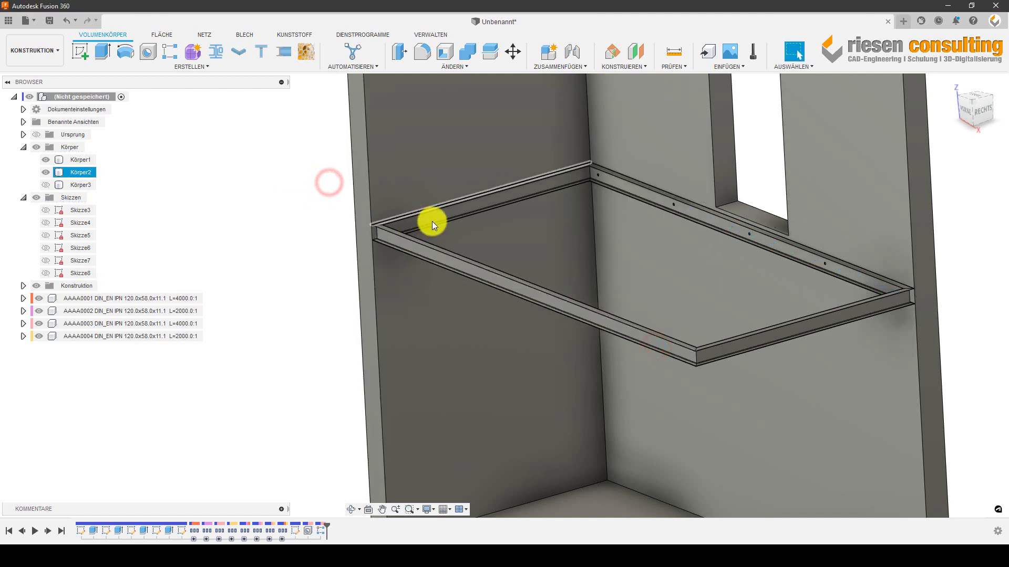
scroll(475, 213, "up", 4)
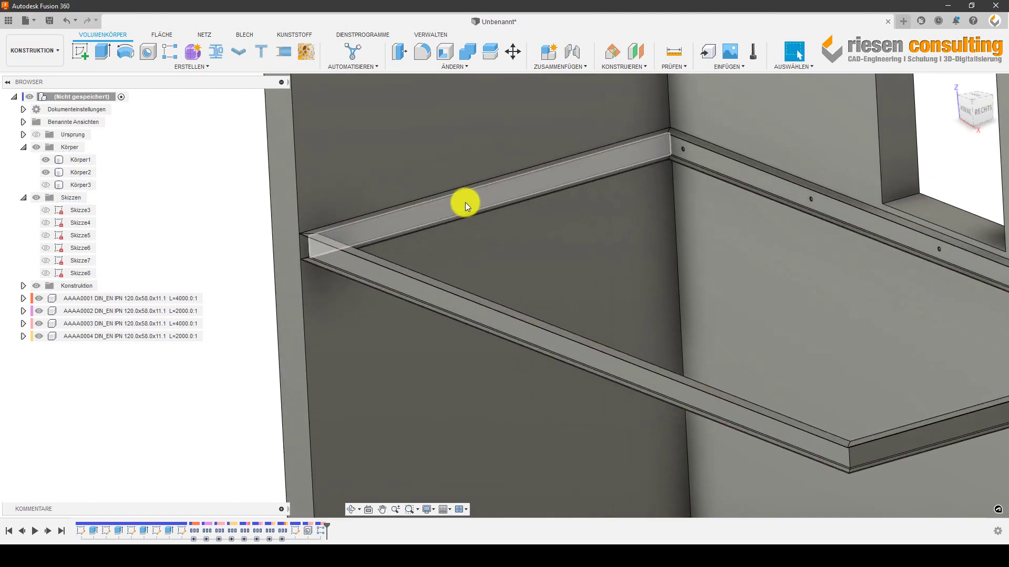
left_click(80, 51)
- Place the new sketch on the near rail's face and section the view at the beam end
left_click(434, 214)
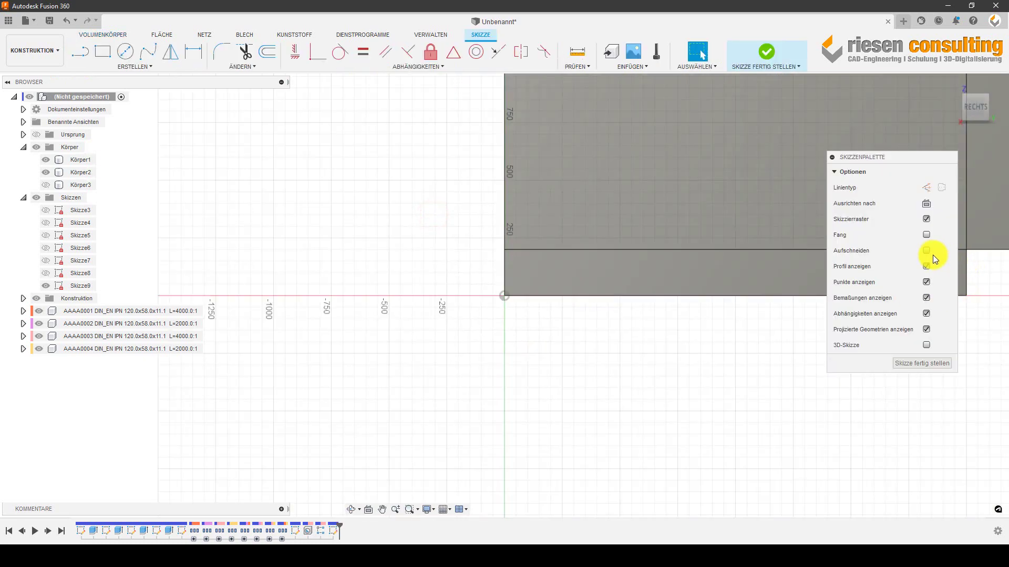
left_click(927, 250)
scroll(641, 389, "down", 5)
mouse_move(640, 295)
middle_mouse_down()
mouse_move(666, 259)
mouse_move(694, 251)
middle_mouse_up()
scroll(704, 263, "up", 3)
scroll(715, 276, "up", 3)
scroll(723, 282, "up", 2)
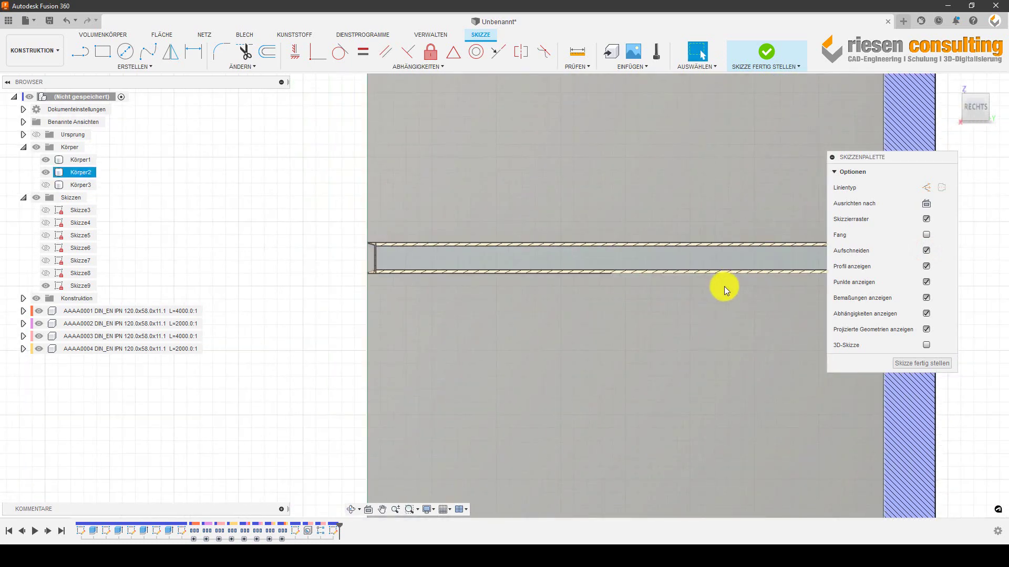
middle_click_drag(724, 286, 615, 264)
left_click(608, 266)
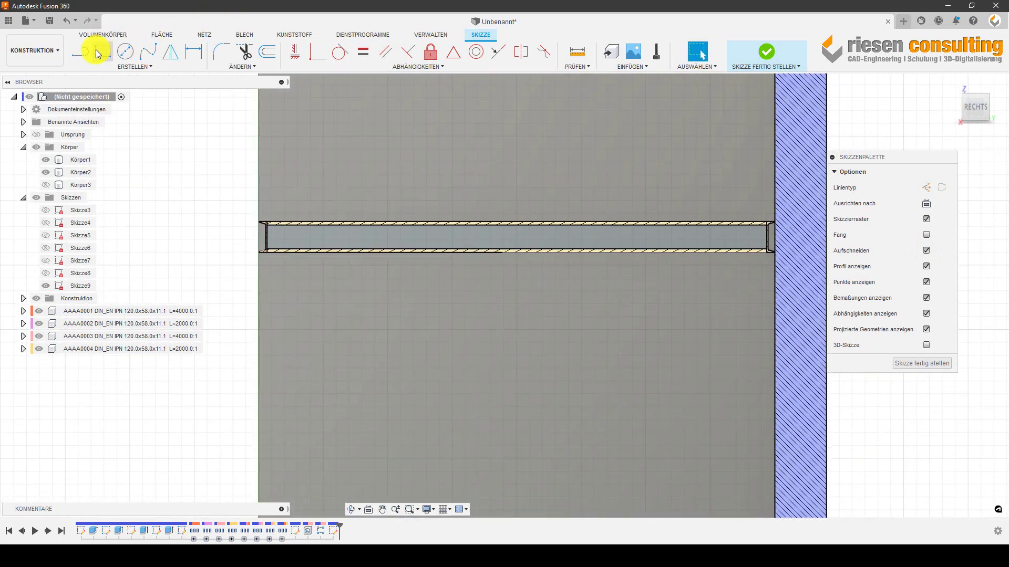
- Draw a line along the beam, constrained against the beam's left edge
left_click(80, 51)
scroll(563, 263, "up", 1)
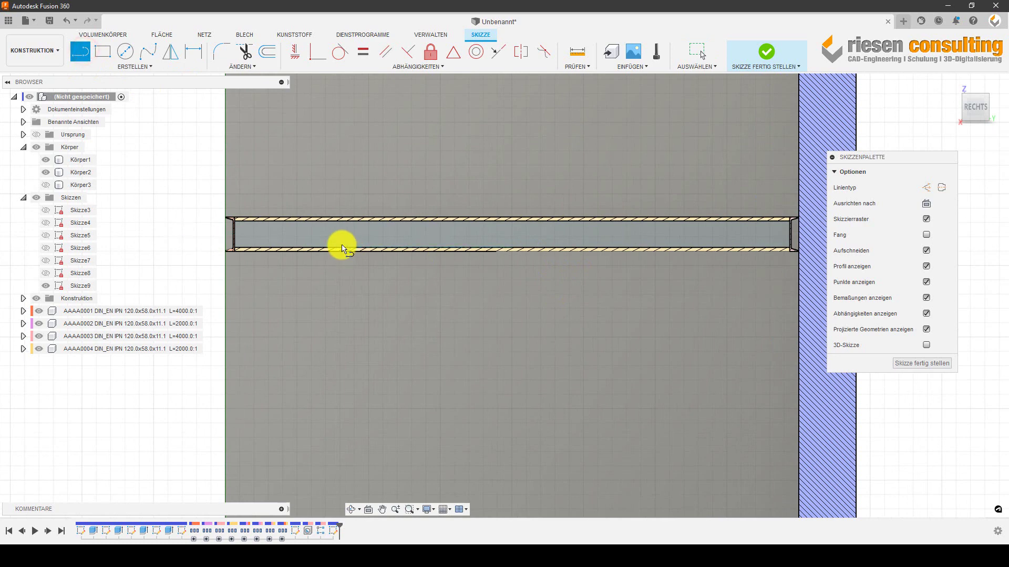
left_click(291, 234)
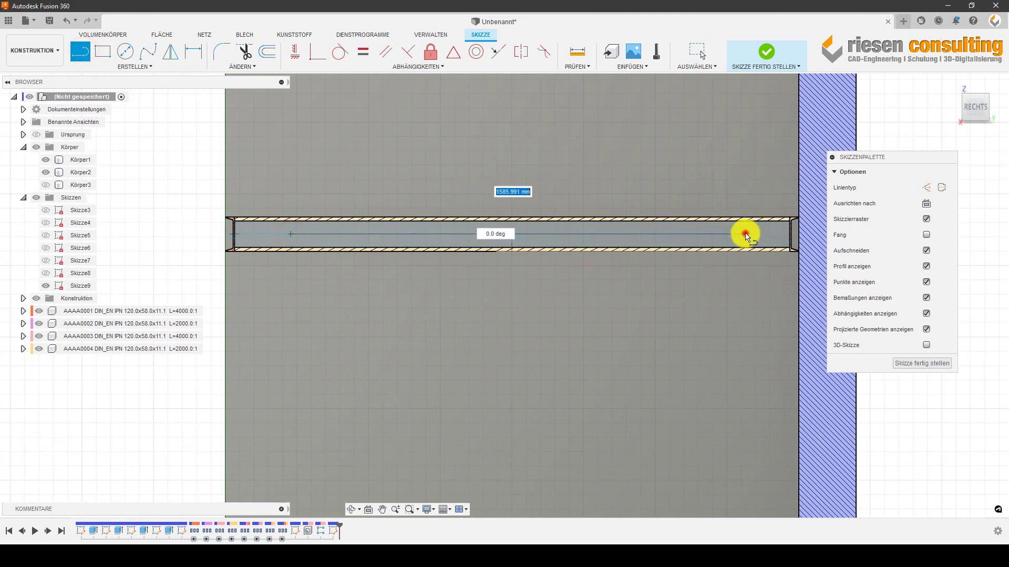
left_click(745, 234)
left_click(295, 51)
scroll(232, 226, "up", 4)
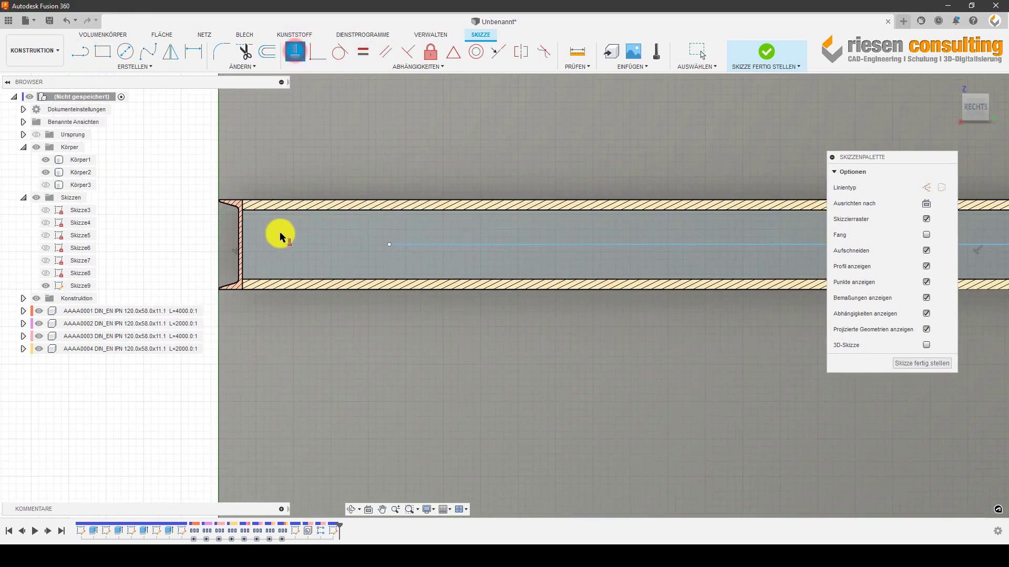
scroll(283, 237, "up", 3)
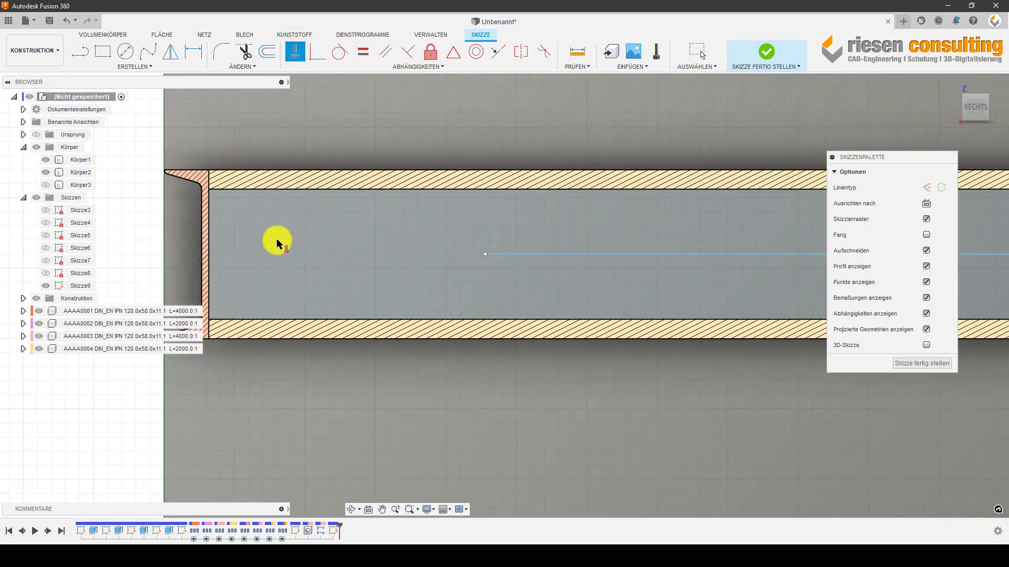
left_click(209, 255)
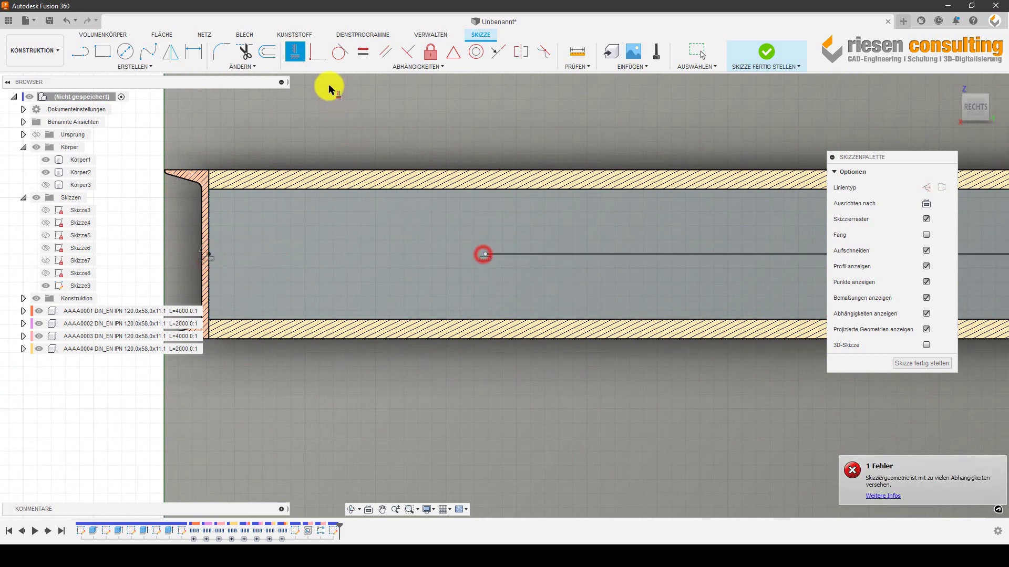
- Dimension the line's left end 150 mm from the beam's left end
left_click(192, 51)
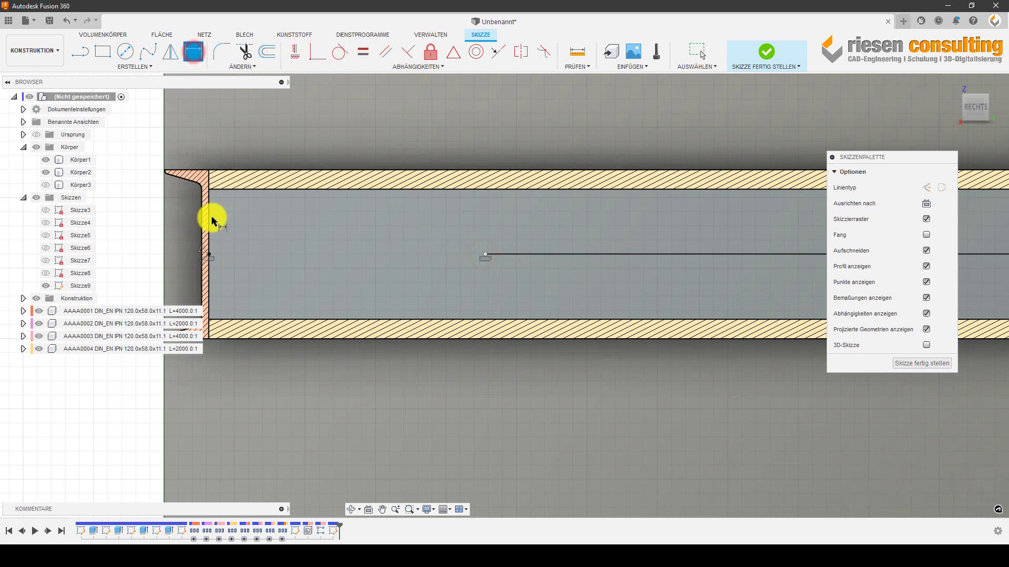
left_click(210, 221)
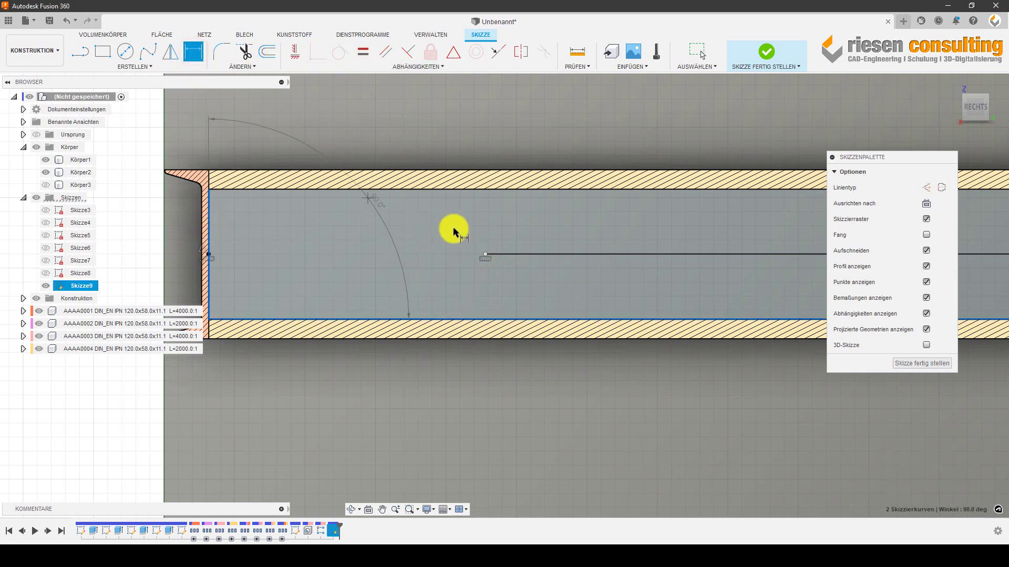
left_click(485, 256)
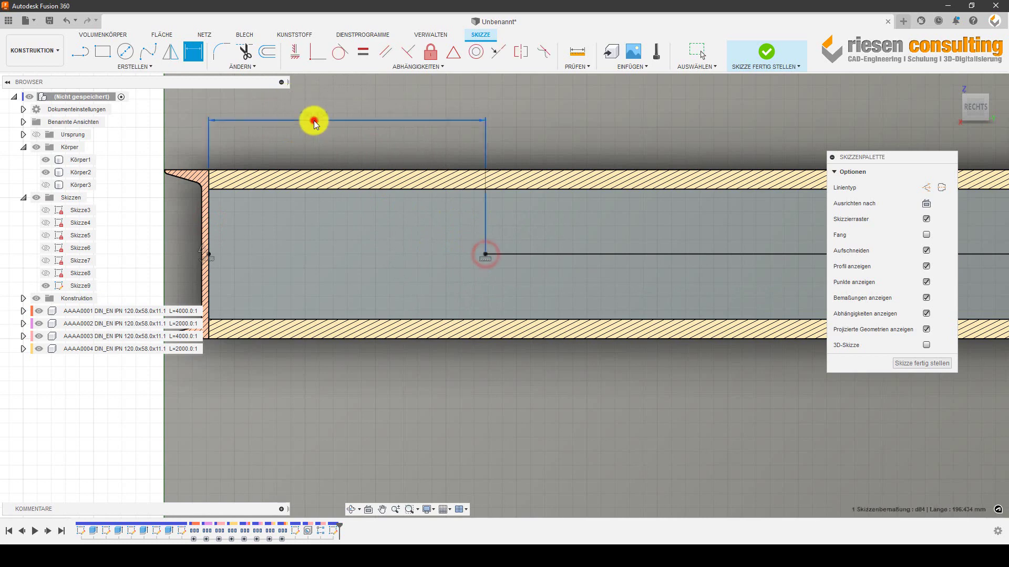
left_click(314, 124)
type("0")
key("Return")
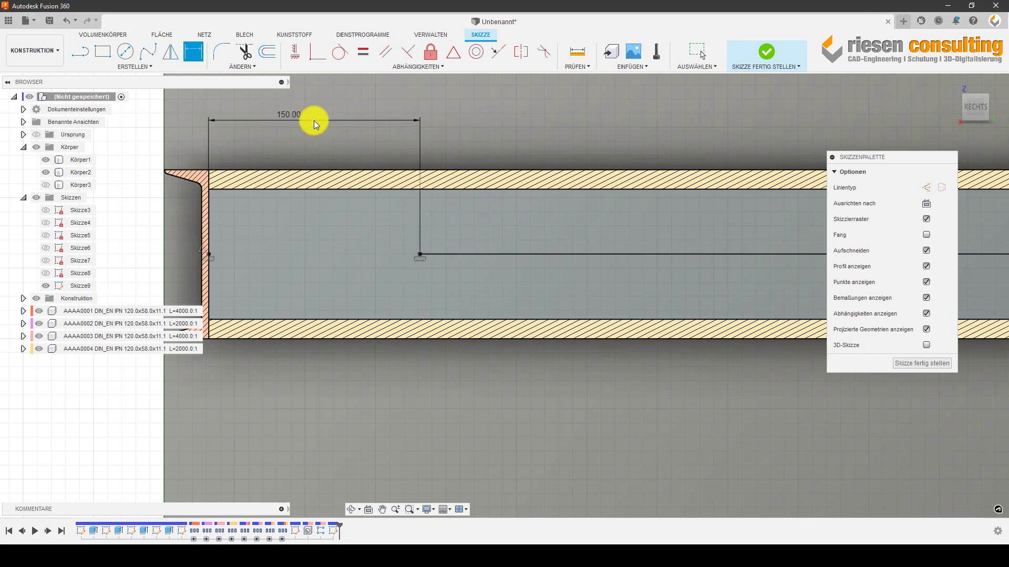
- Dimension the line's right end from the beam's right end, linked to the left 150 mm (d84)
scroll(388, 334, "down", 2)
scroll(675, 401, "down", 2)
middle_click_drag(676, 400, 459, 322)
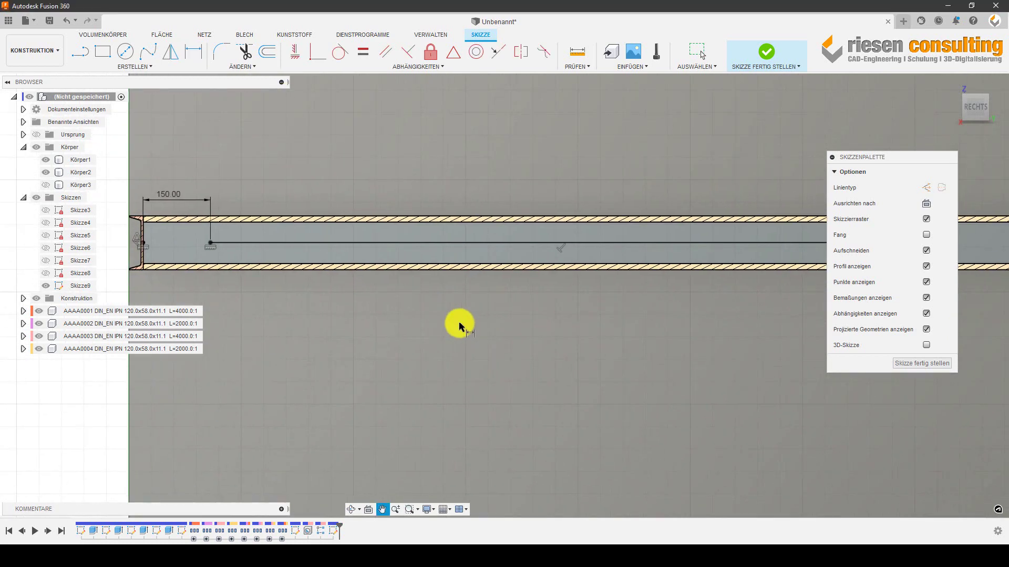
scroll(750, 316, "down", 5)
scroll(743, 278, "up", 3)
scroll(733, 282, "up", 3)
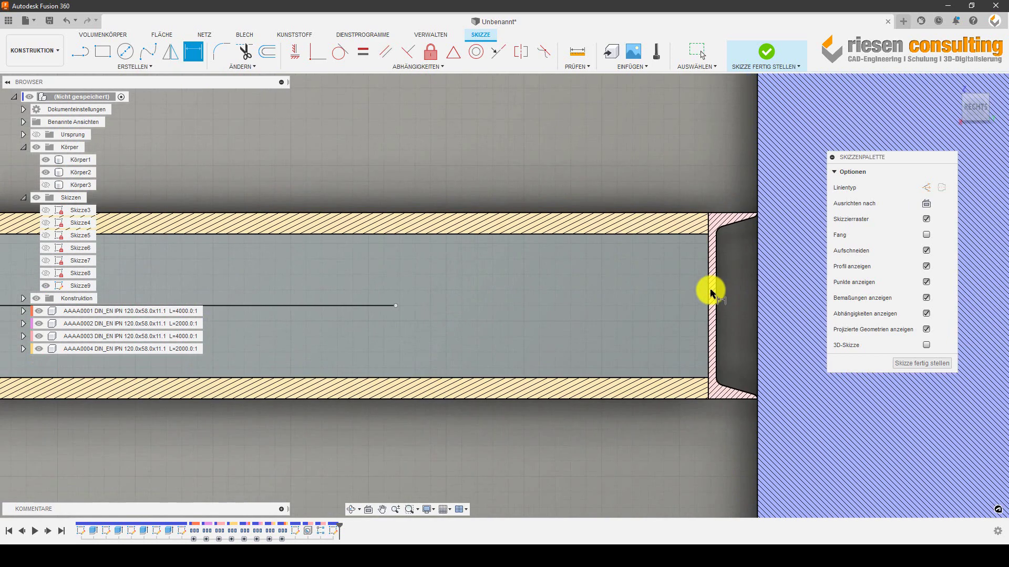
scroll(712, 288, "up", 3)
left_click(706, 299)
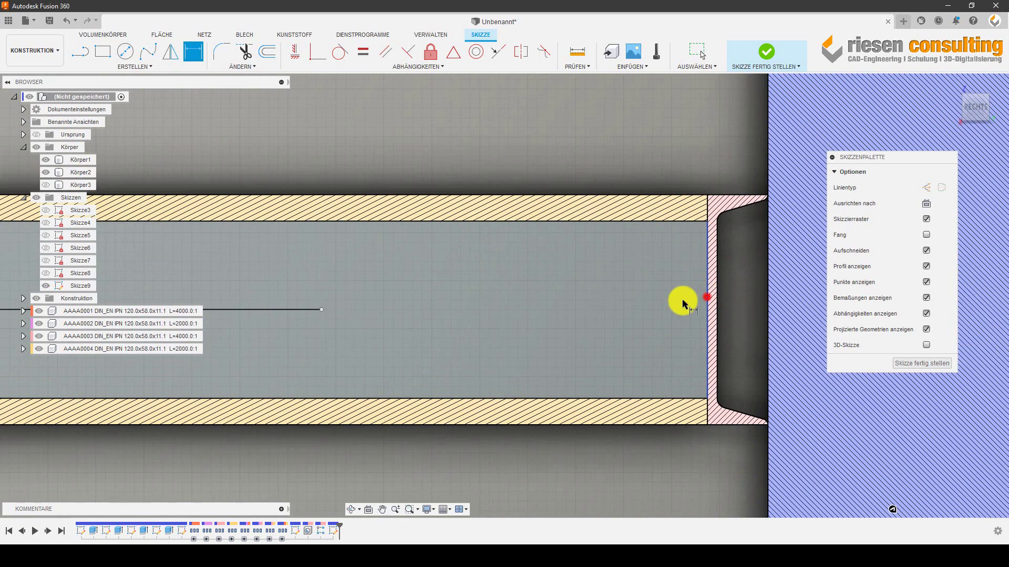
left_click(323, 309)
left_click(518, 128)
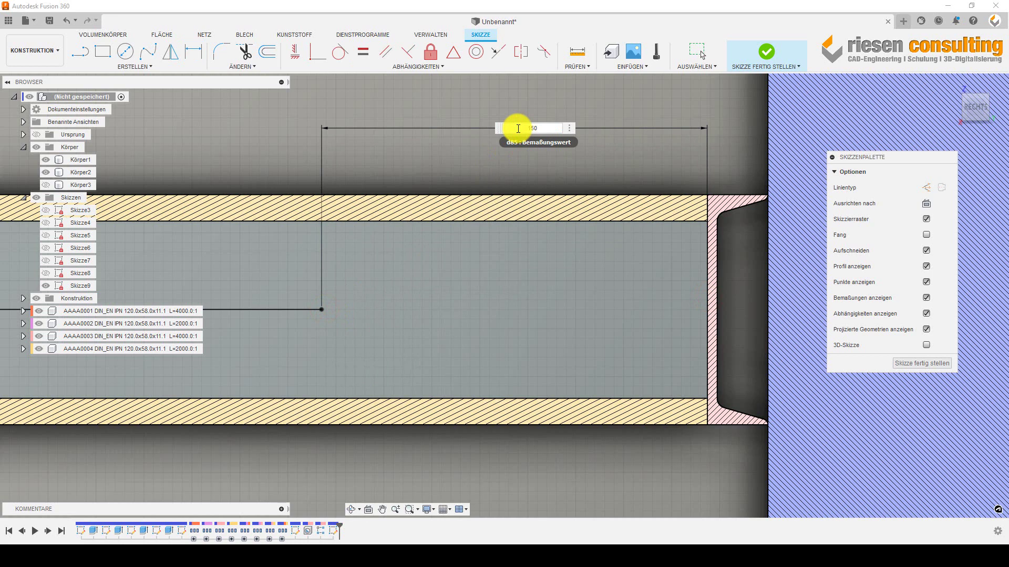
scroll(436, 234, "down", 3)
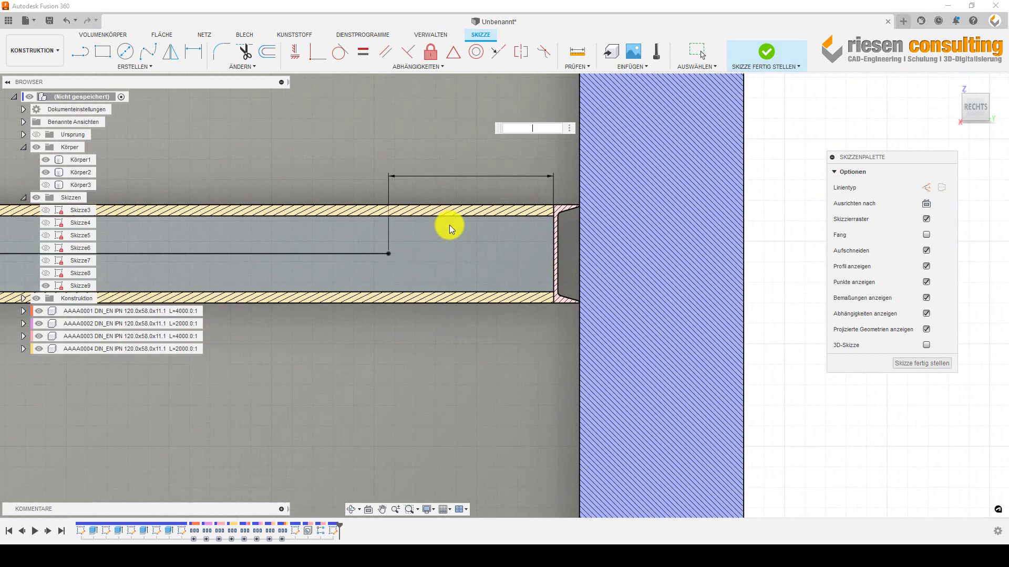
scroll(367, 210, "down", 2)
middle_click_drag(203, 174, 641, 255)
scroll(641, 254, "down", 2)
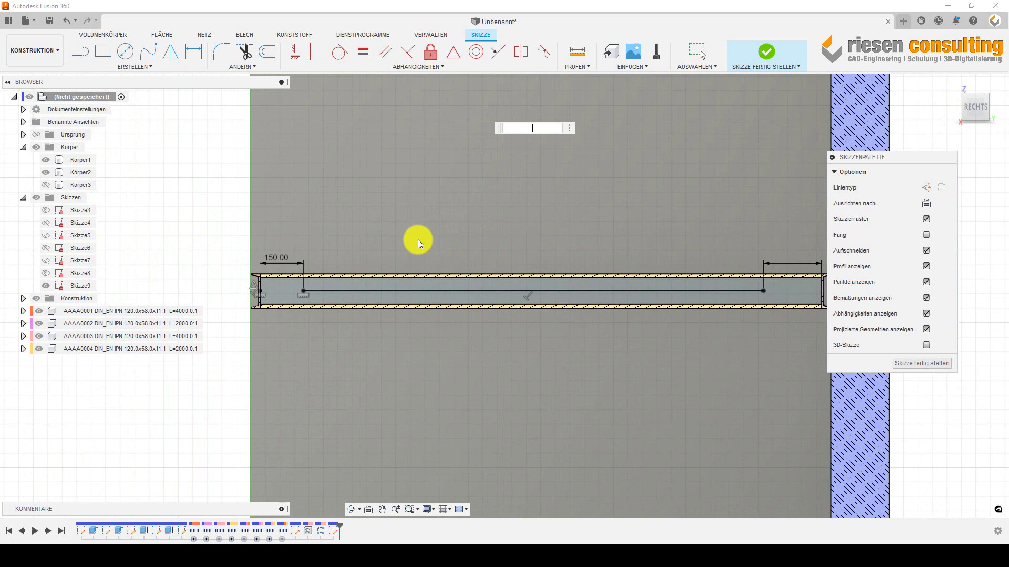
left_click(285, 262)
key("Return")
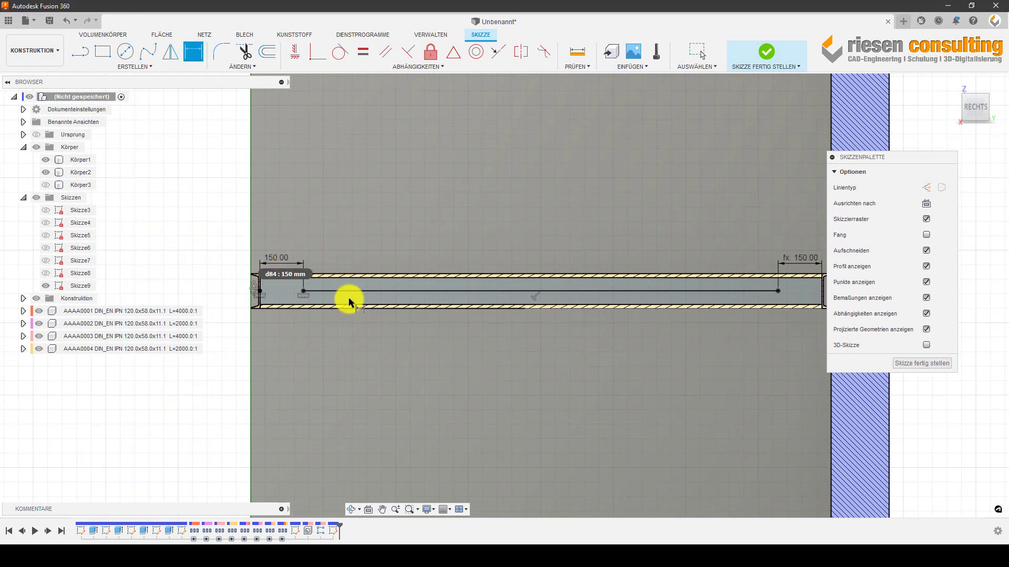
- Finish Skizze9, drill a 20 mm through-all hole at the line's start, and show Skizze9 again
left_click(767, 53)
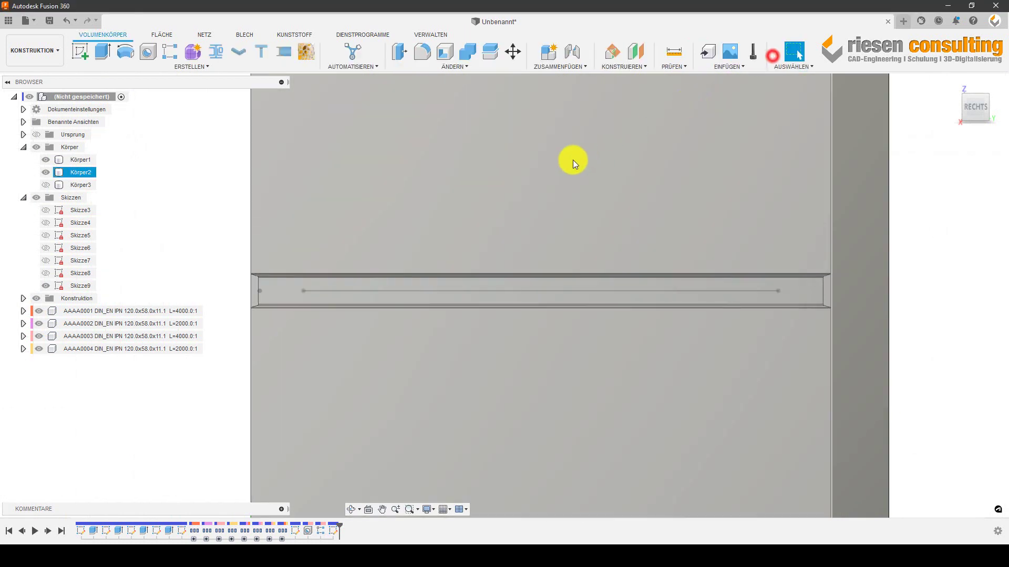
left_click(148, 52)
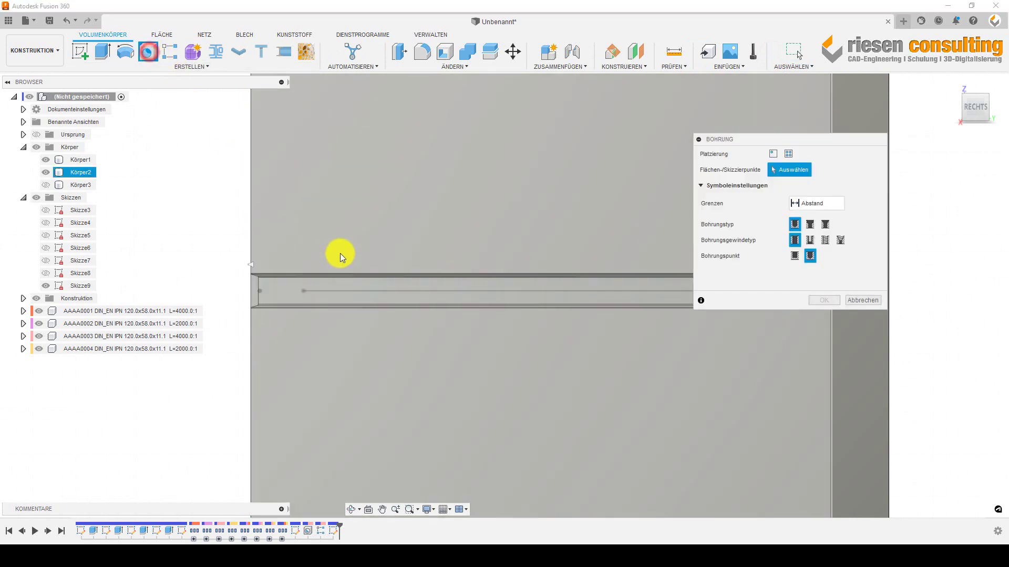
mouse_move(339, 253)
middle_mouse_down("shift")
mouse_move(347, 264)
mouse_move(289, 324)
middle_mouse_up("shift")
left_click(304, 293)
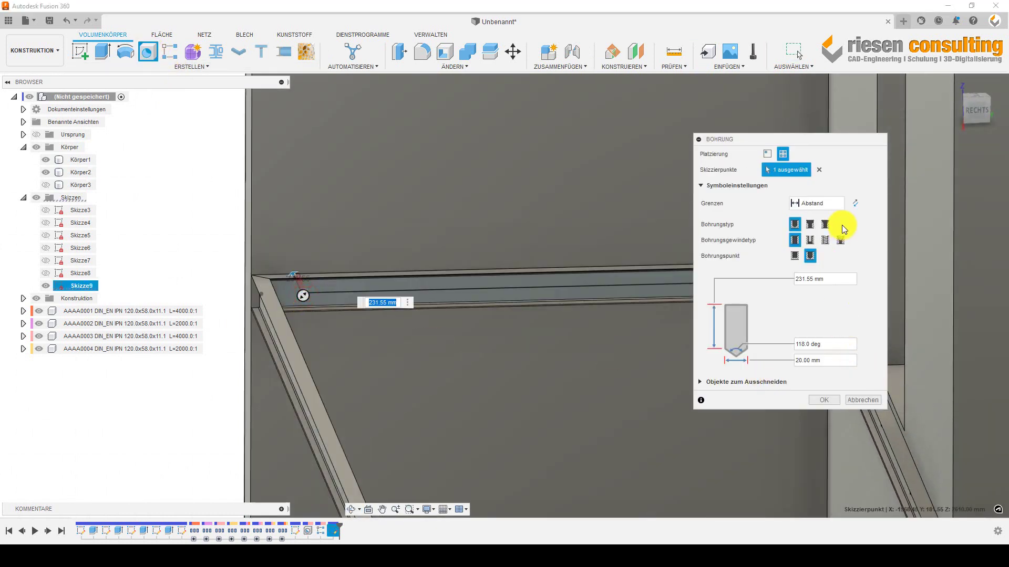
left_click(833, 202)
left_click(819, 240)
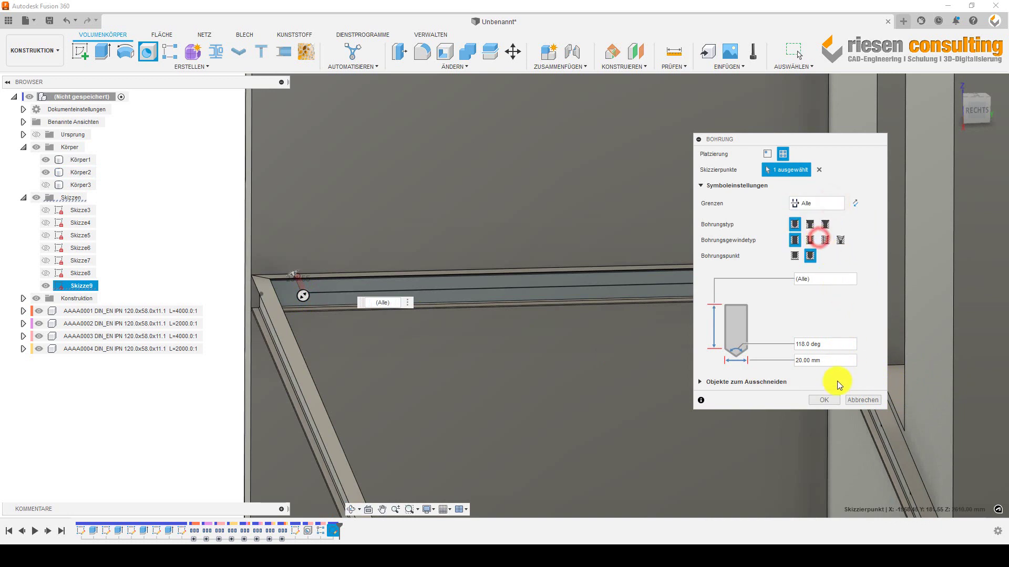
left_click(828, 400)
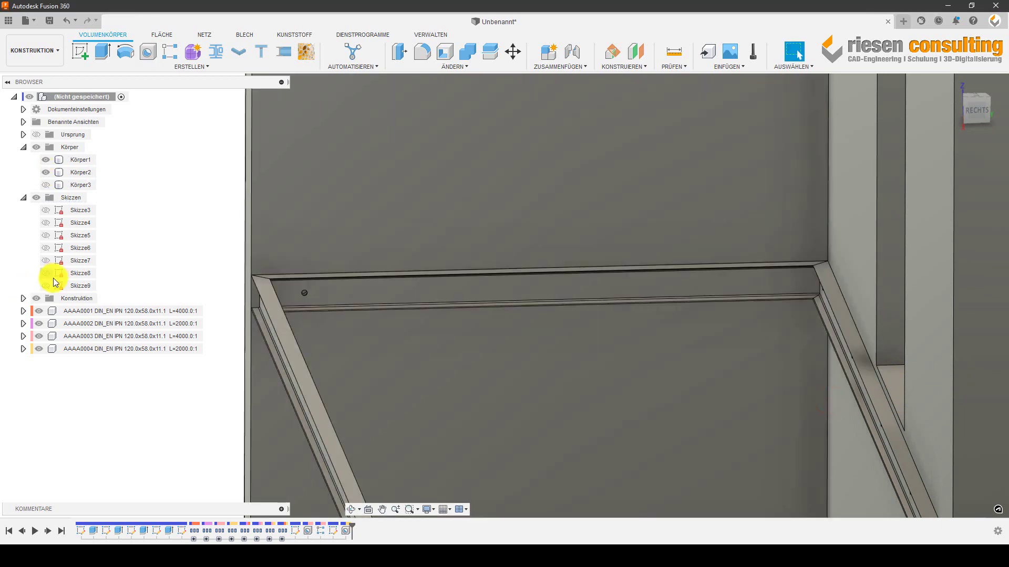
left_click(46, 286)
left_click(173, 203)
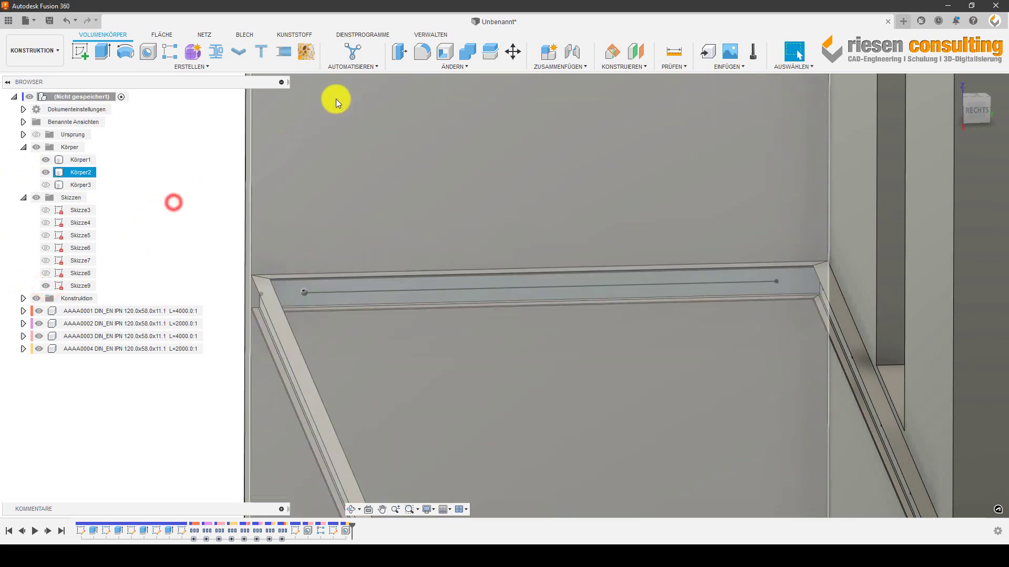
- Pattern the hole feature along the sketch line with a quantity of 4
left_click(173, 55)
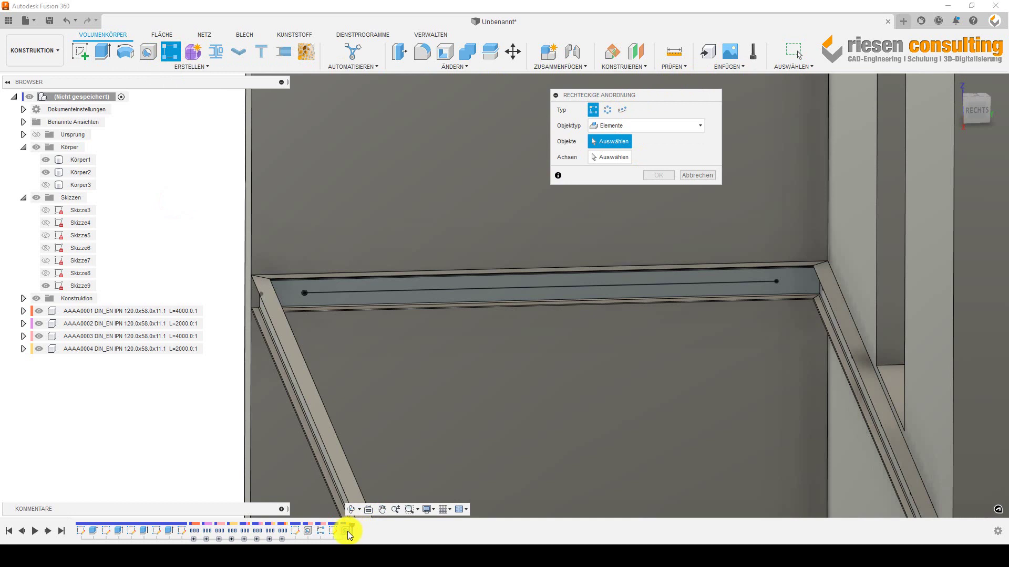
left_click(347, 532)
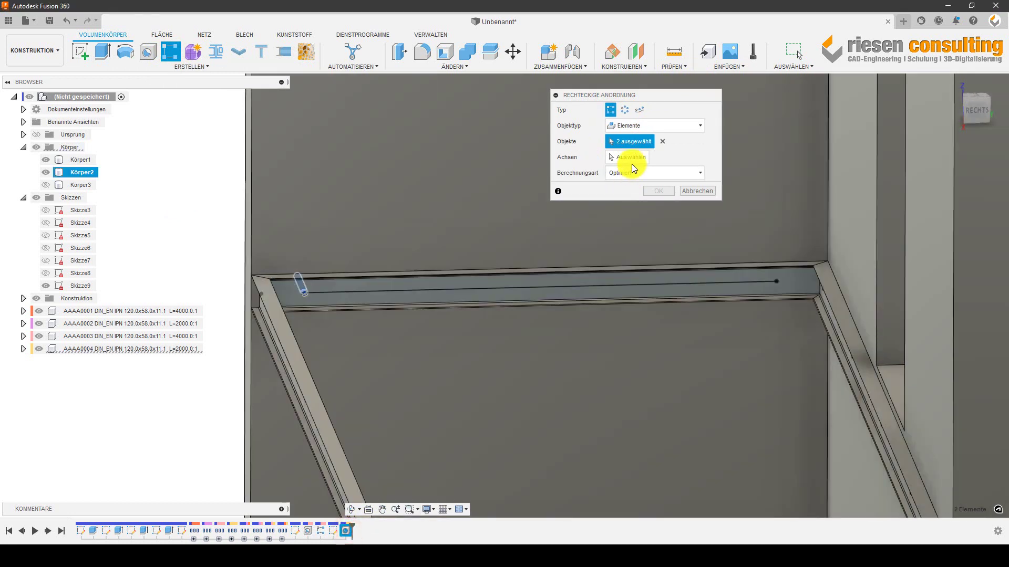
left_click(633, 157)
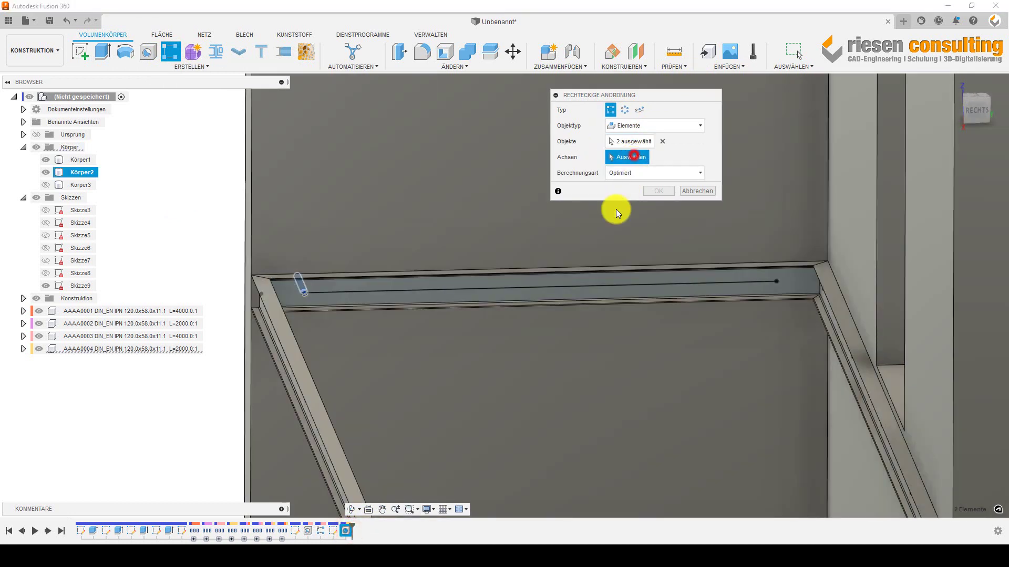
left_click(562, 292)
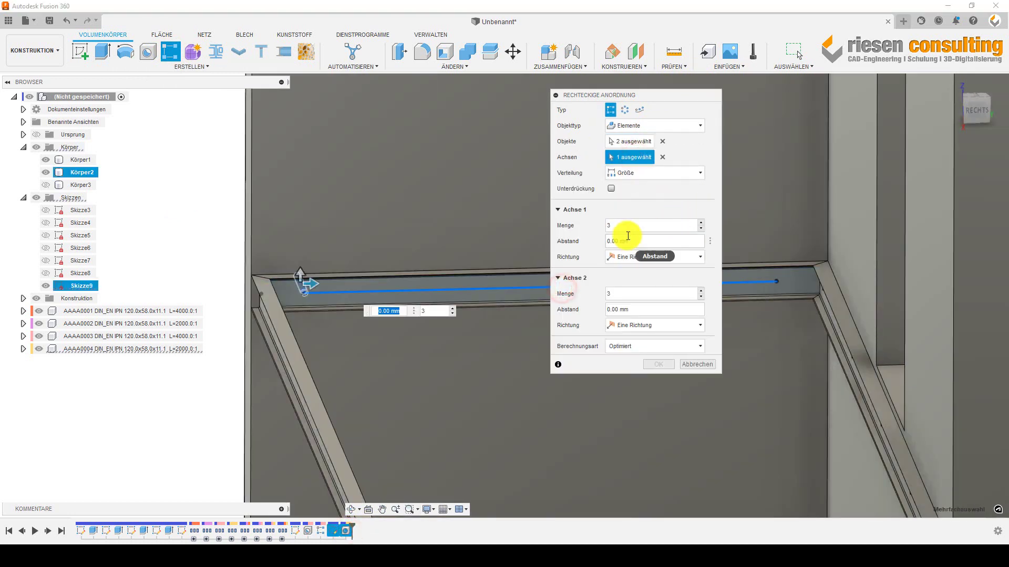
left_click(628, 235)
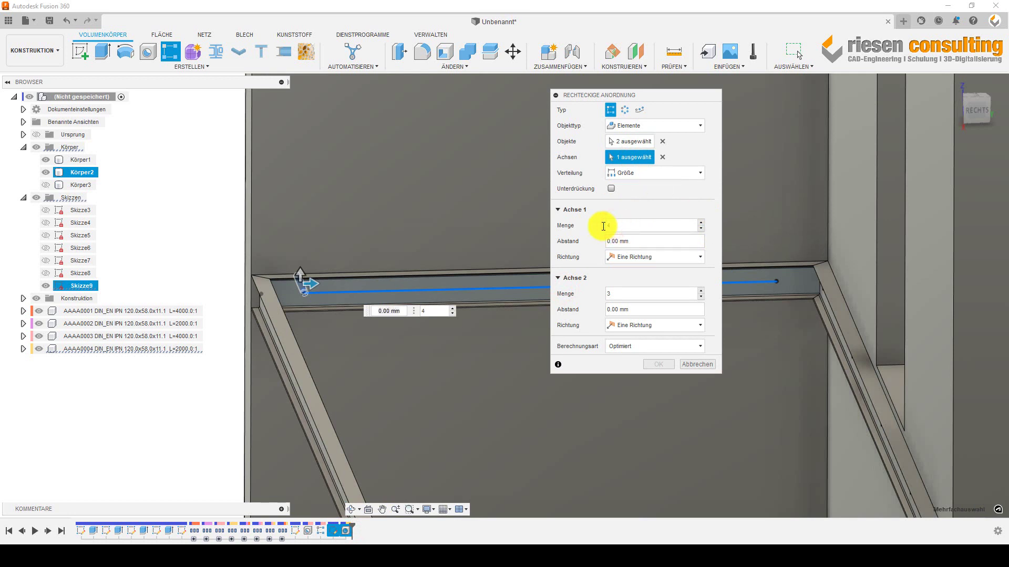
type("4")
- Set the pattern span to 1636.90 mm and the computation method to Optimiert
left_click(710, 241)
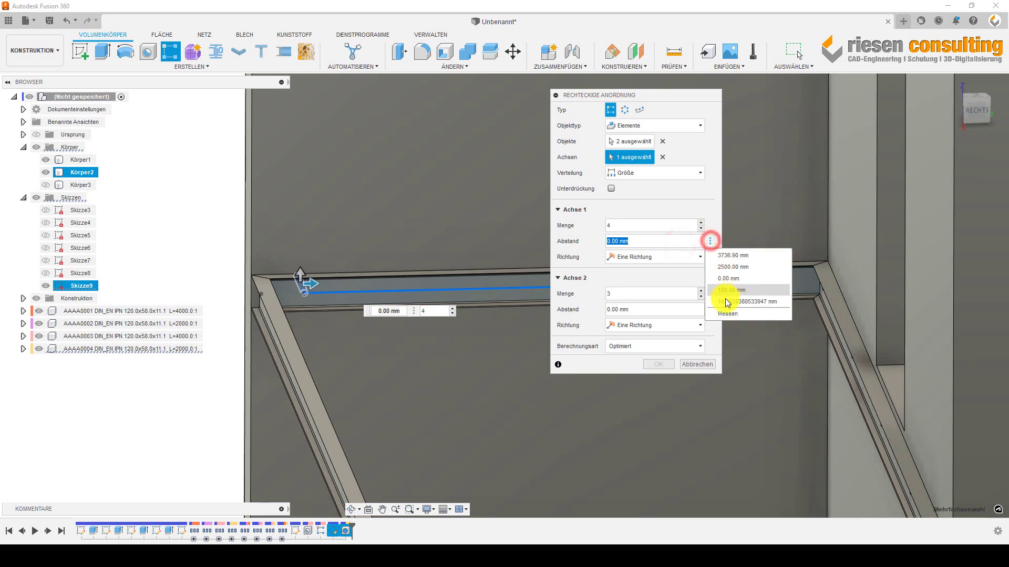
left_click(725, 315)
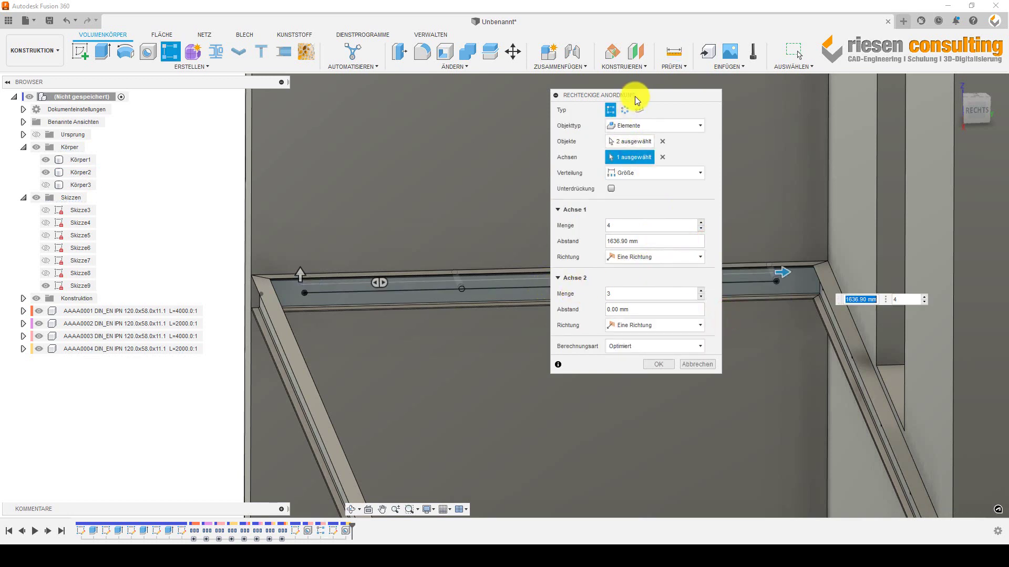
mouse_move(636, 94)
left_mouse_down()
mouse_move(716, 414)
mouse_move(728, 151)
left_mouse_up()
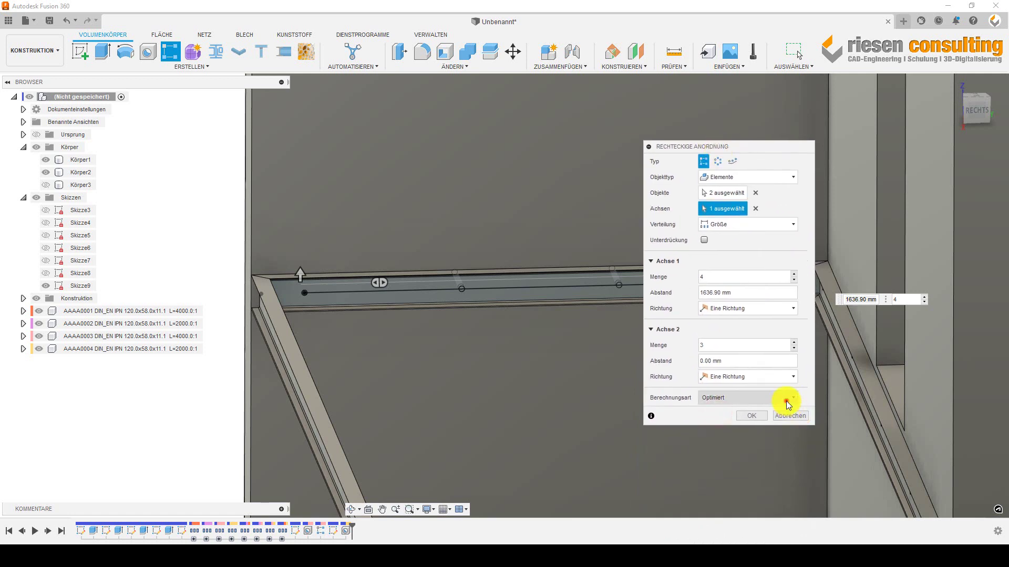
left_click(786, 402)
left_click(737, 411)
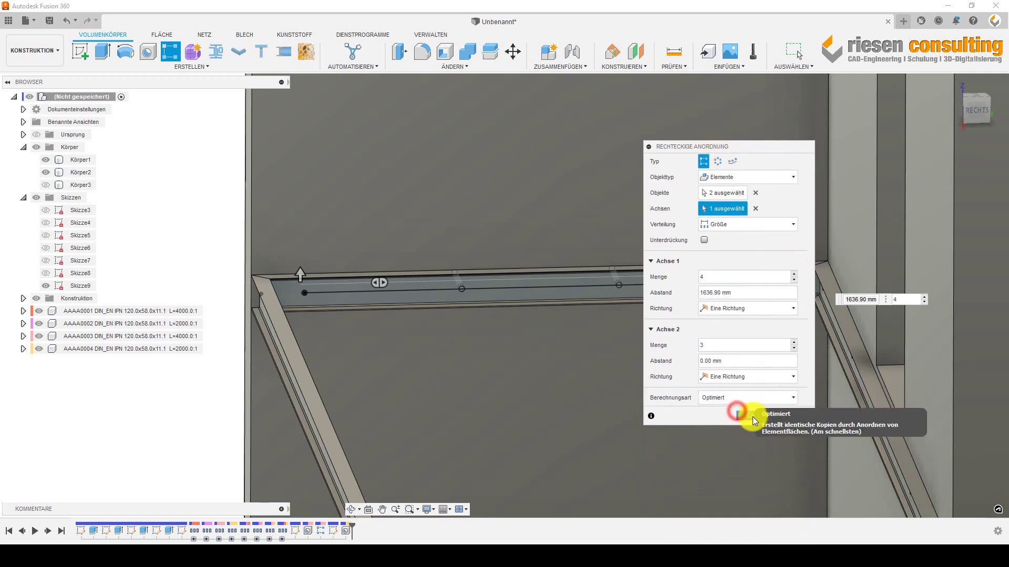
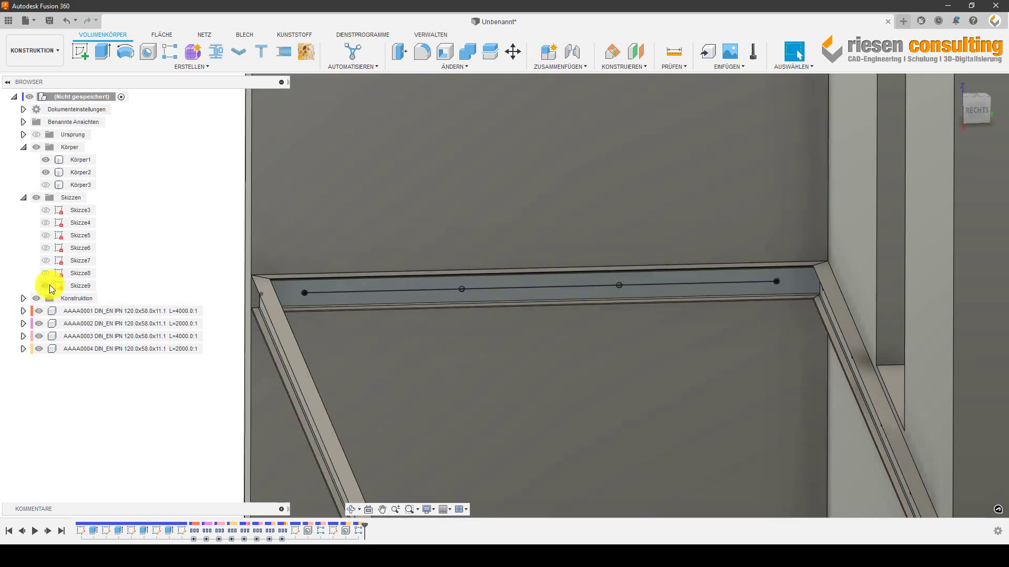
- Hide the hole sketch Skizze9 and orbit to see the whole cabinet
left_click(48, 286)
scroll(342, 284, "down", 5)
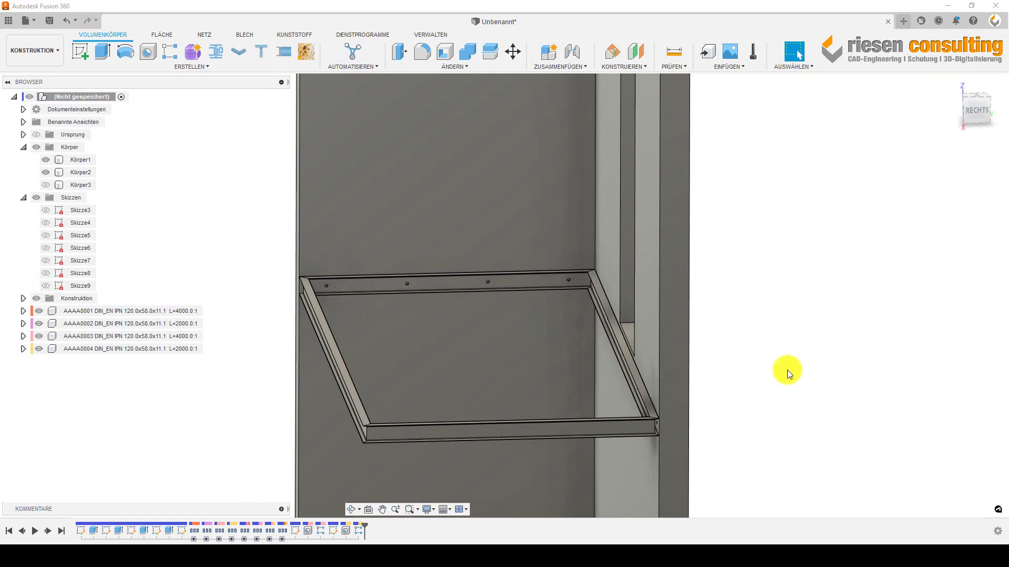
mouse_move(787, 369)
middle_mouse_down("shift")
mouse_move(824, 323)
mouse_move(818, 293)
mouse_move(829, 371)
middle_mouse_up("shift")
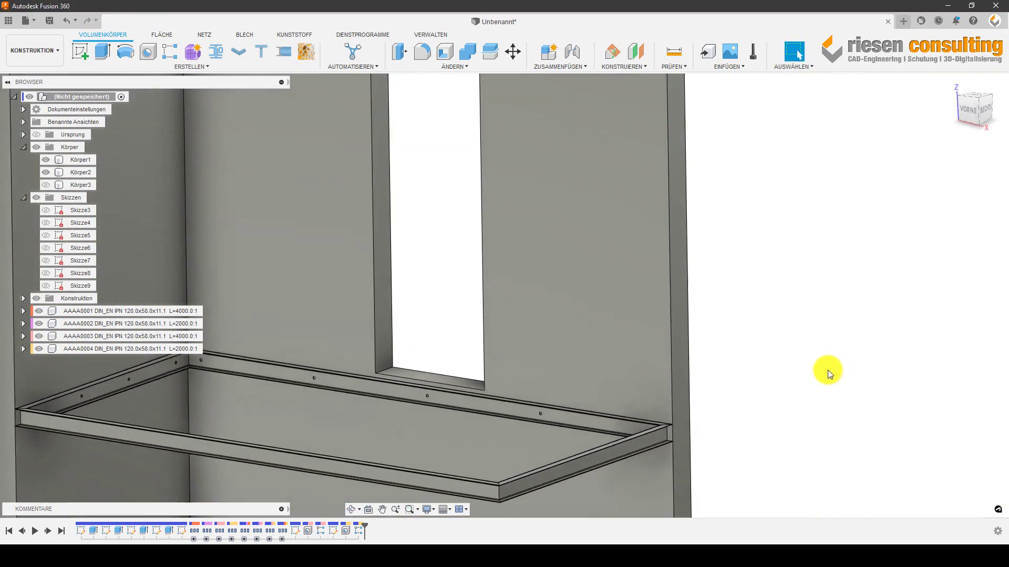
scroll(941, 288, "up", 3)
scroll(888, 304, "down", 3)
scroll(797, 324, "down", 2)
middle_click_drag(797, 323, 713, 333)
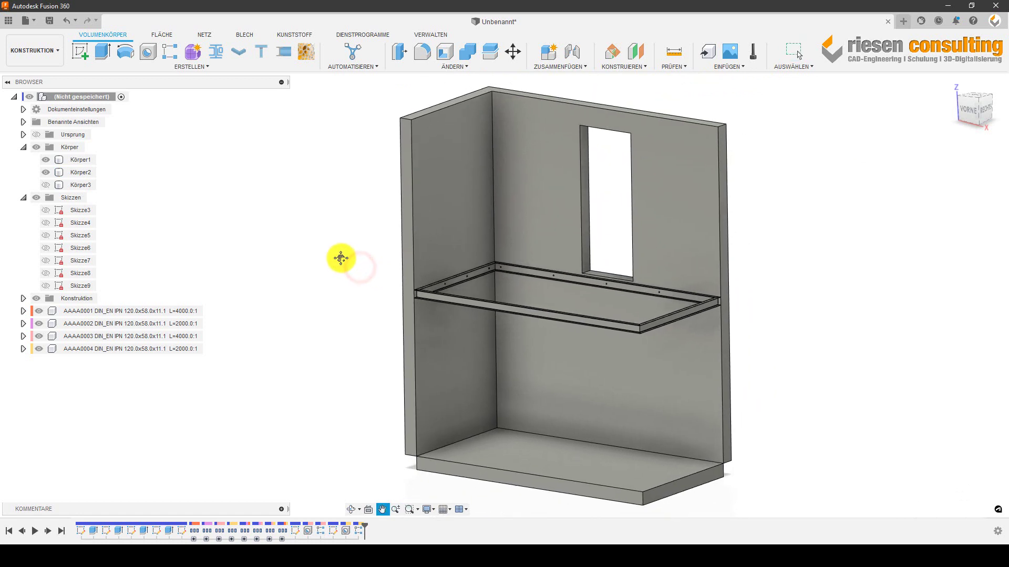
middle_click_drag(360, 268, 336, 264, "shift")
- Identify the bodies: Körper1 as the bottom plate and Körper2 as the walls
left_click(433, 331)
left_click(342, 292)
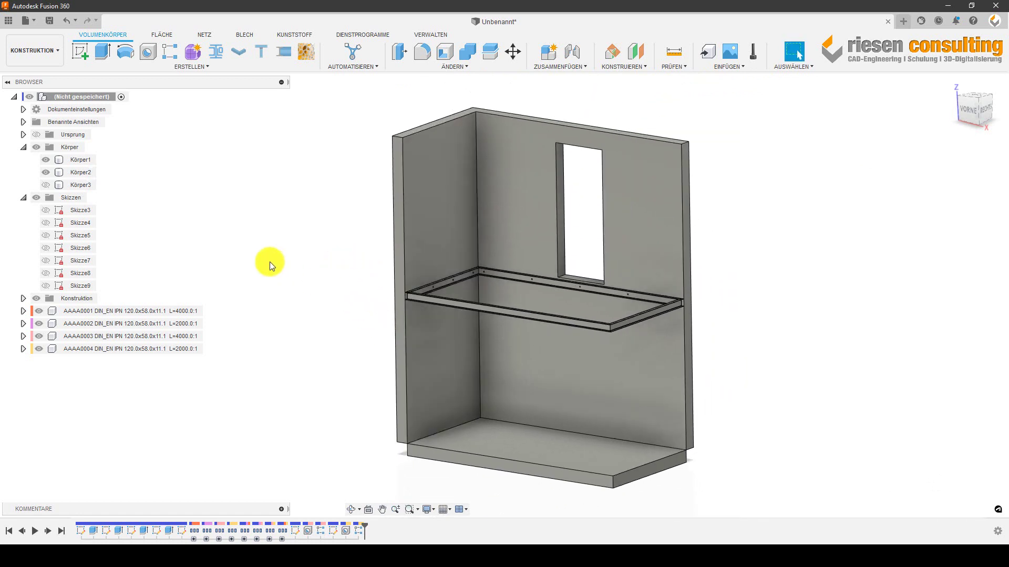
left_click(91, 161)
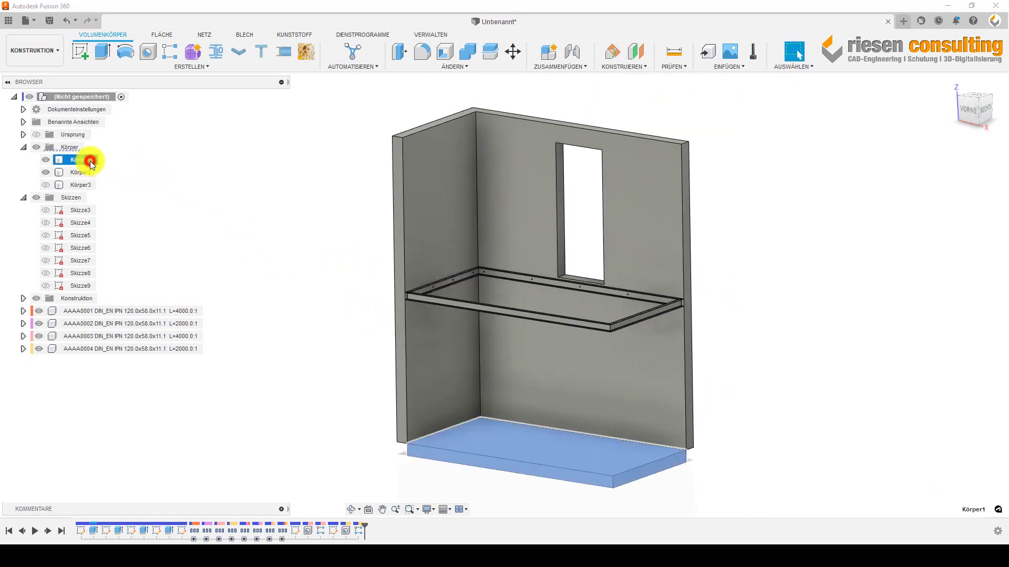
left_click(87, 172)
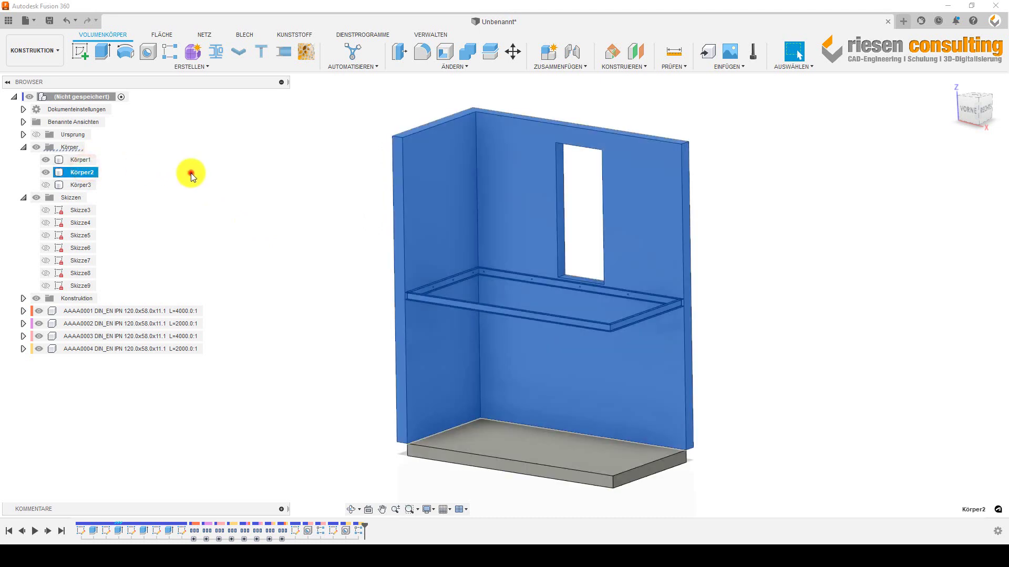
left_click(191, 173)
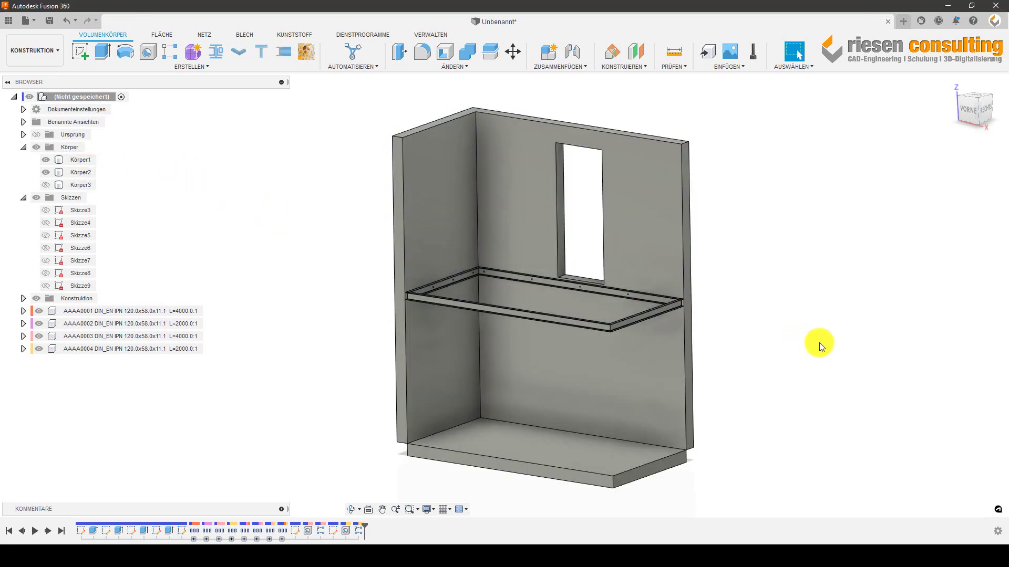
left_click(487, 339)
left_click(386, 348)
- Show front panel Körper3 and the vertical Skizze7 line for a new structural member
left_click(46, 185)
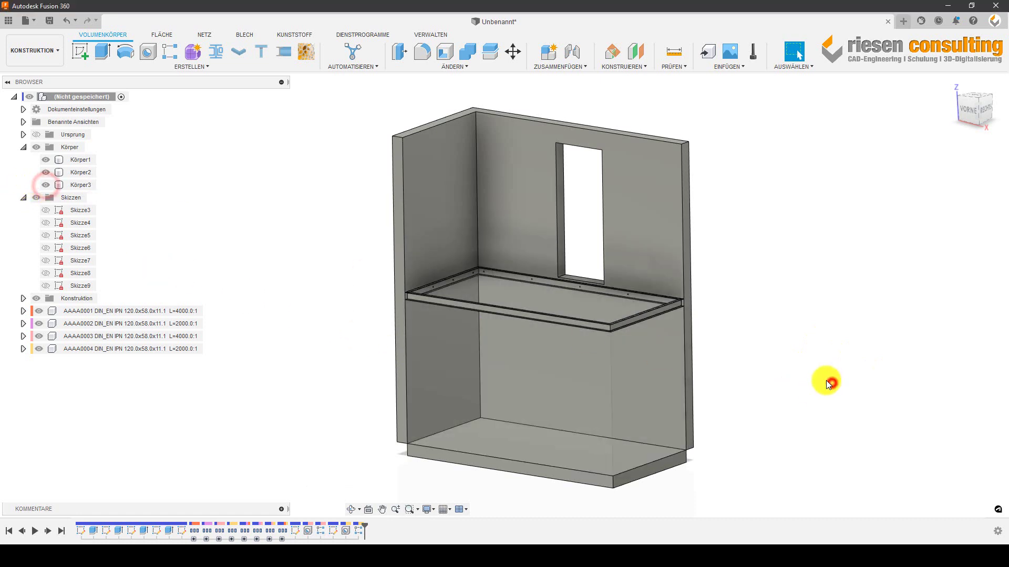
left_click(47, 235)
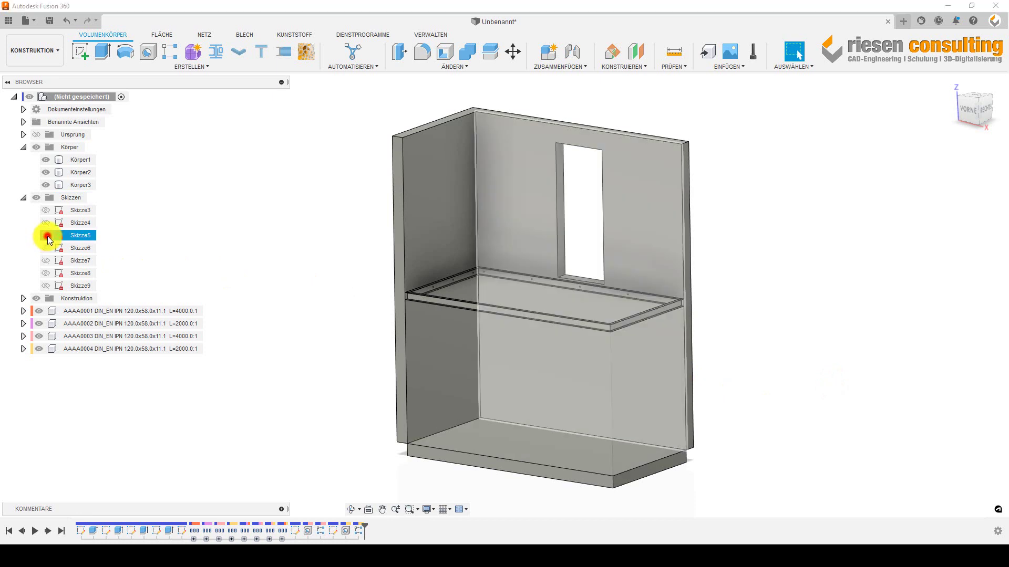
left_click(47, 247)
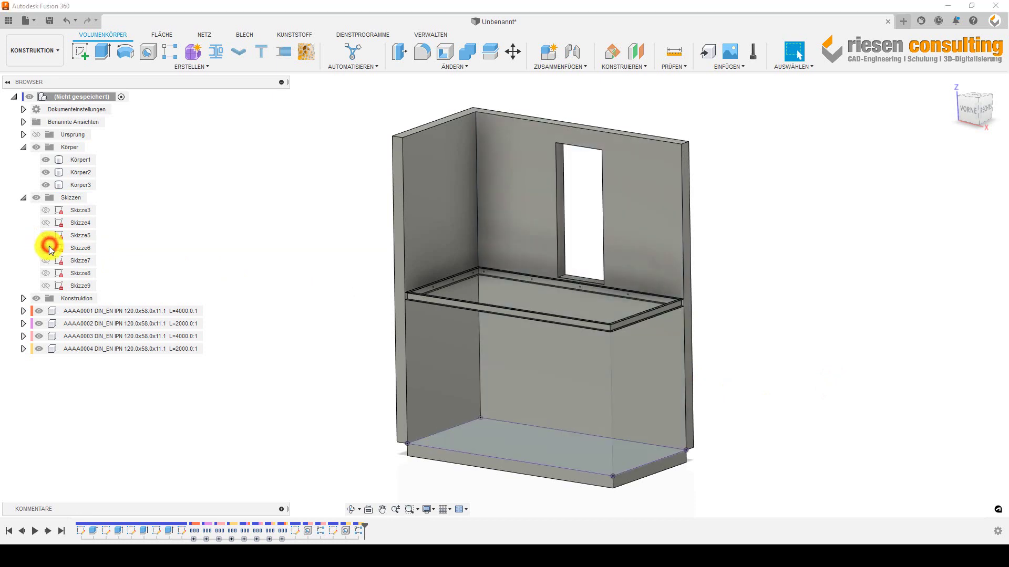
left_click(48, 248)
left_click(47, 261)
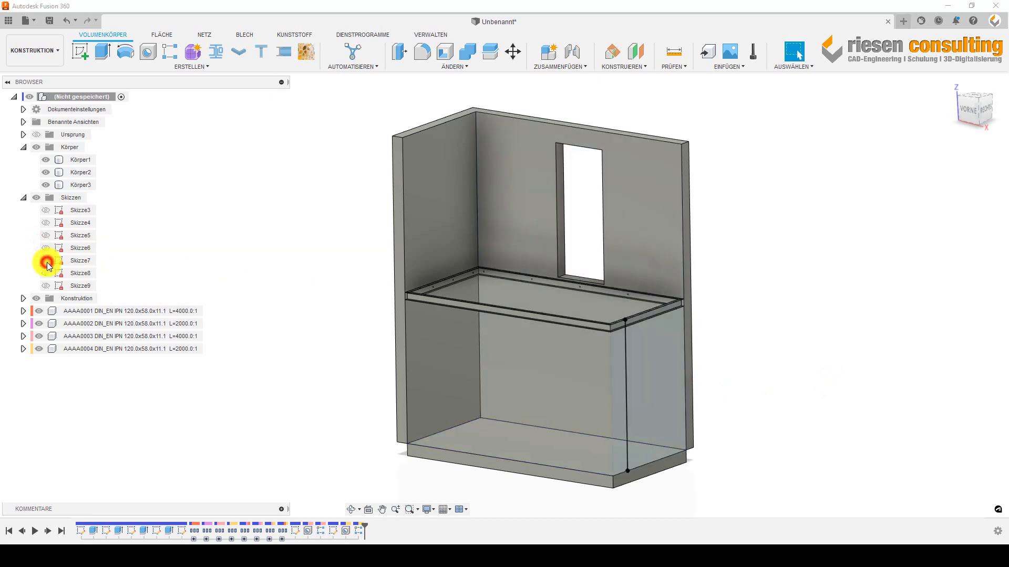
left_click(815, 369)
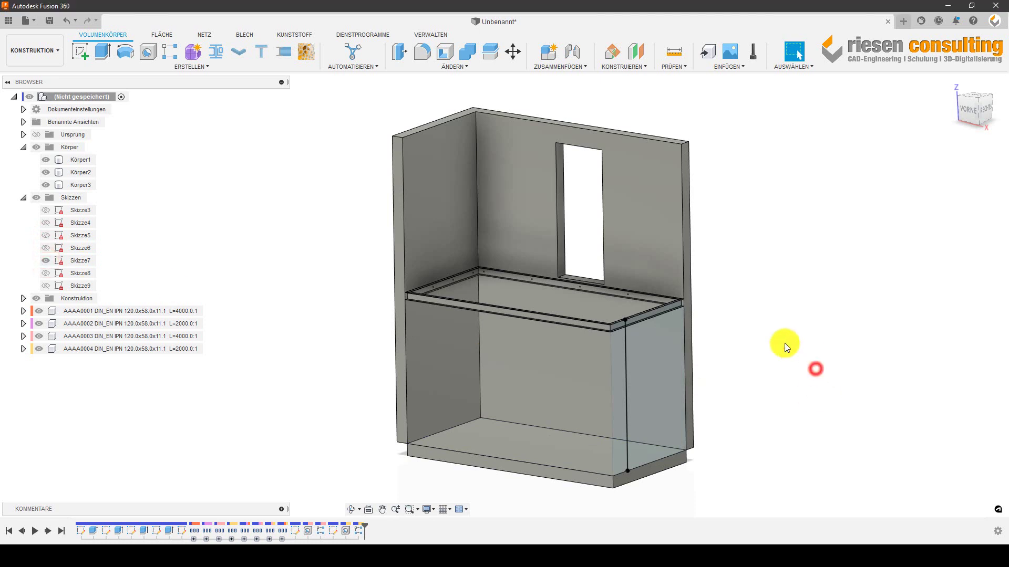
left_click(216, 55)
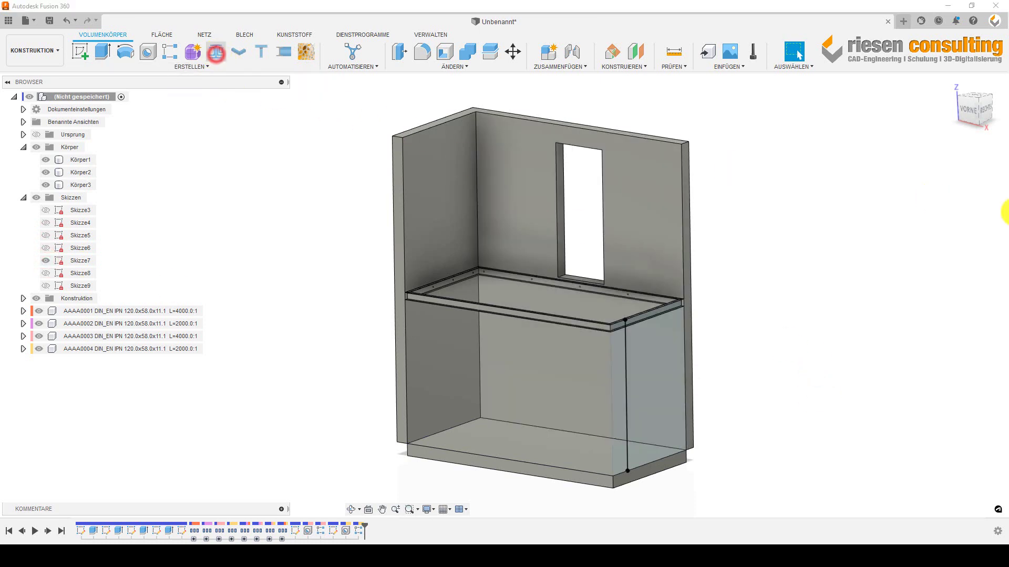
- Use the vertical Skizze7 line as the path of the new IPN 120 member
scroll(630, 338, "up", 2)
scroll(626, 329, "up", 2)
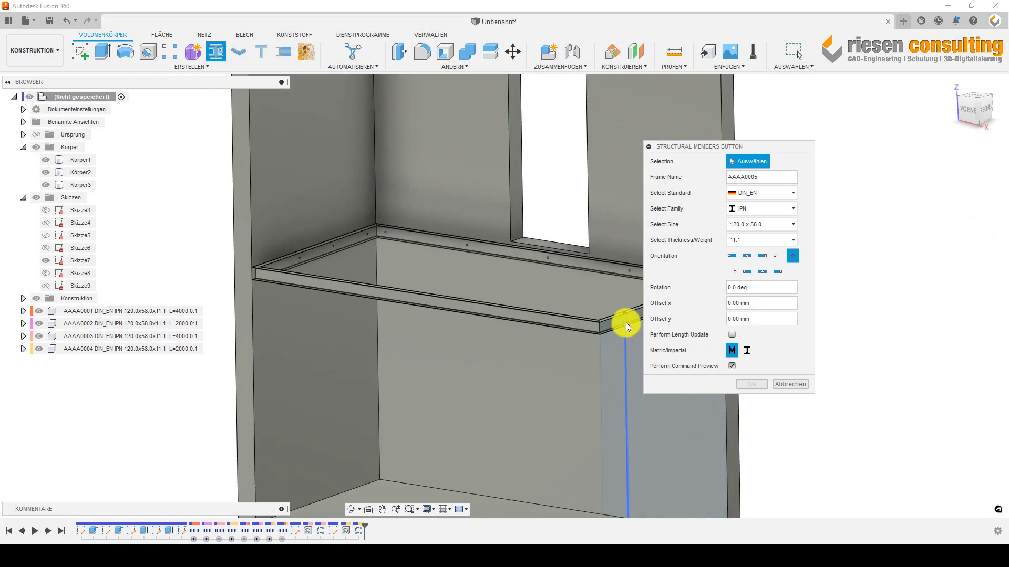
scroll(625, 323, "up", 2)
scroll(561, 308, "up", 2)
scroll(578, 313, "up", 2)
scroll(581, 320, "up", 2)
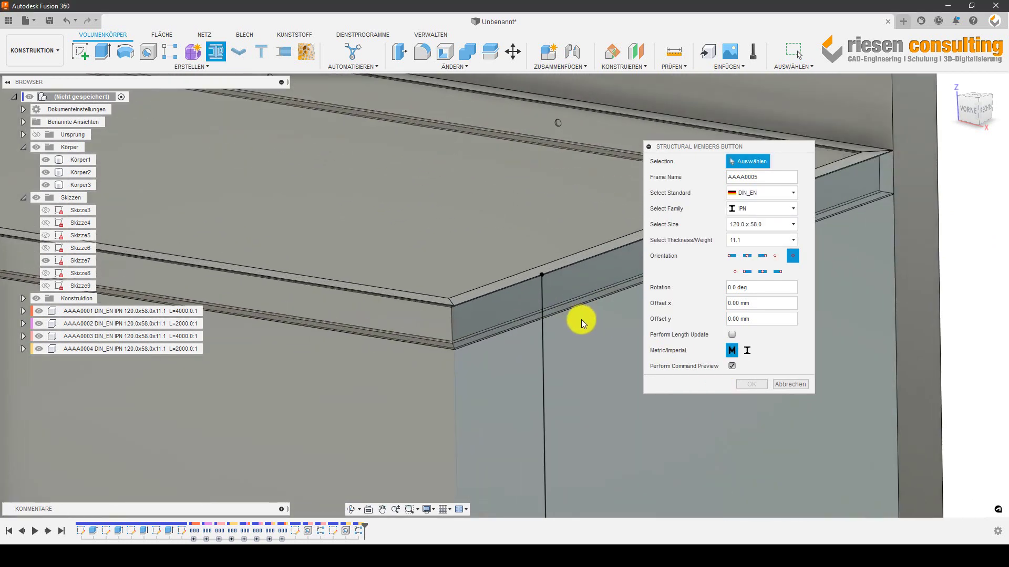
scroll(552, 343, "up", 2)
left_click(532, 352)
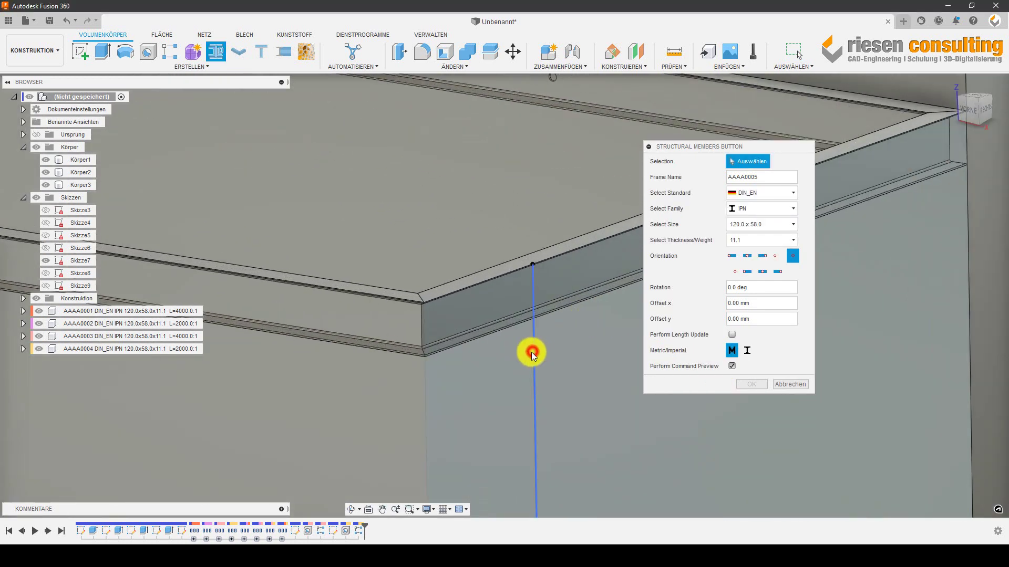
- View the 2470 mm member's end from the front and try another profile orientation
scroll(587, 393, "down", 1)
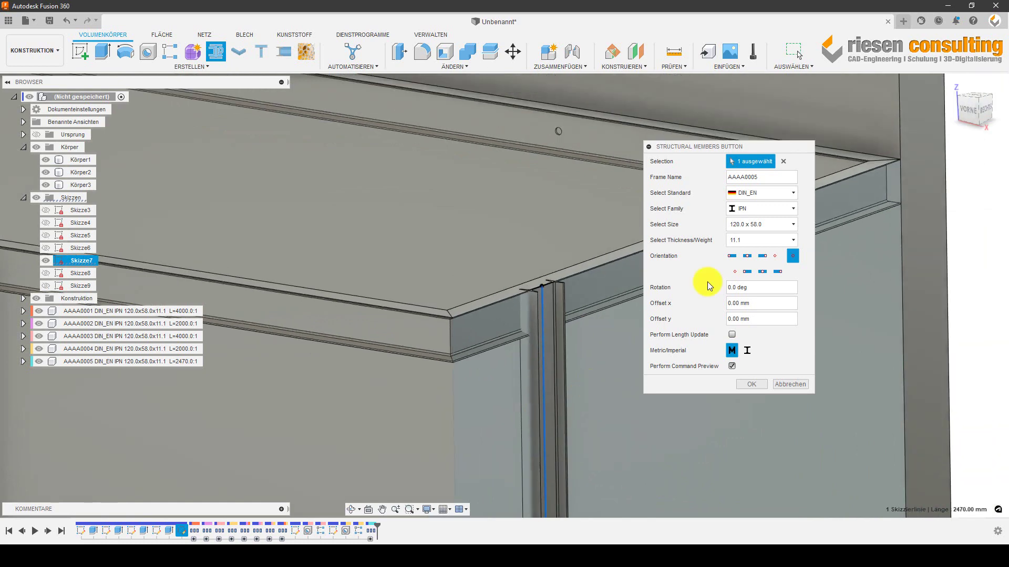
left_click(970, 114)
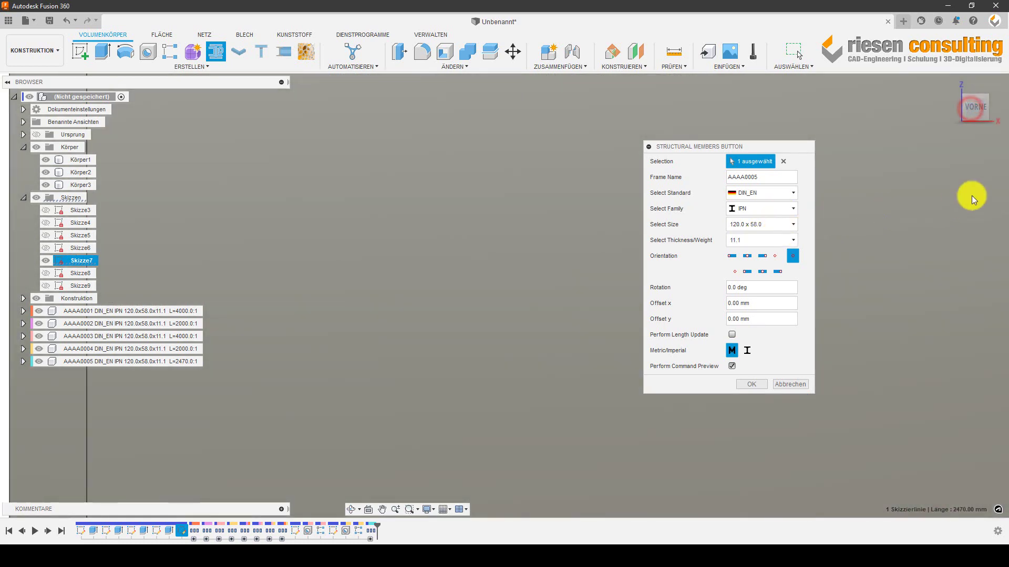
scroll(571, 197, "down", 3)
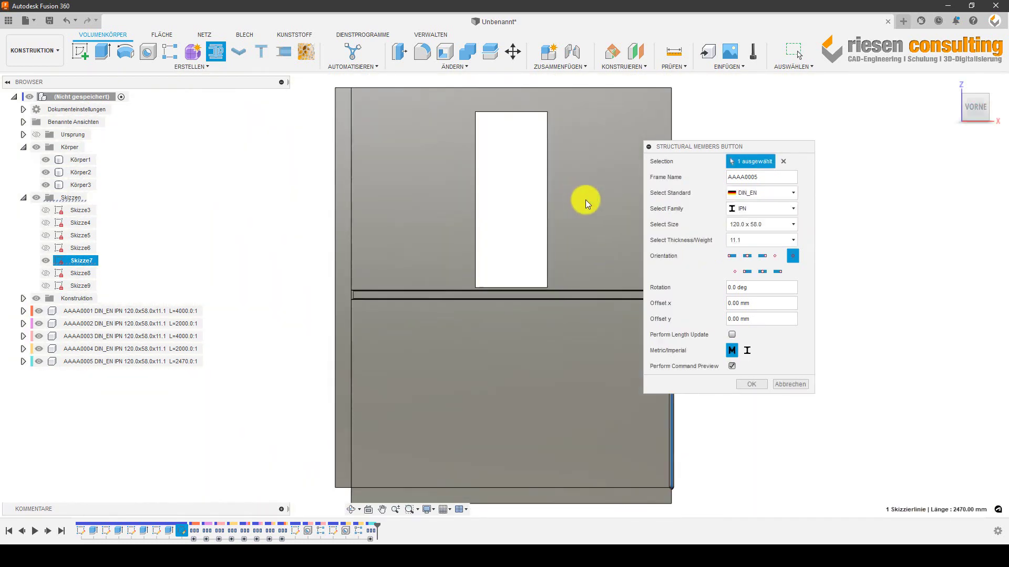
middle_click_drag(600, 328, 537, 311)
scroll(621, 267, "up", 3)
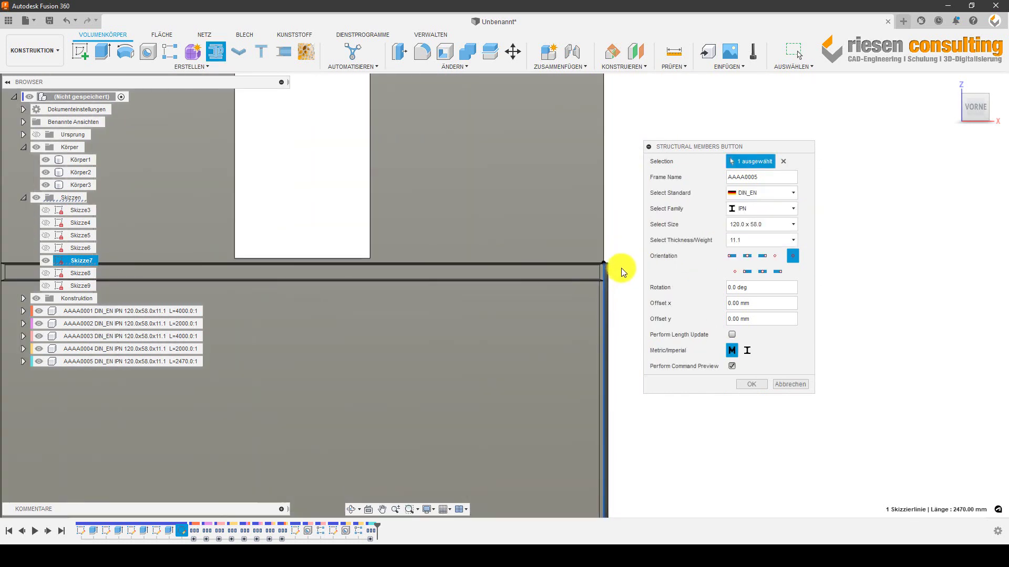
scroll(622, 267, "up", 2)
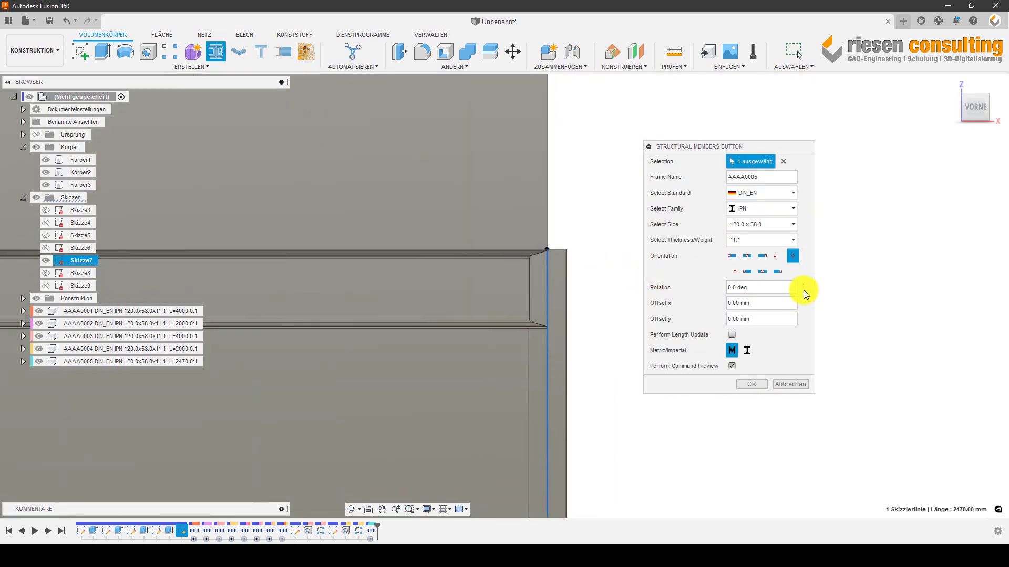
left_click(765, 258)
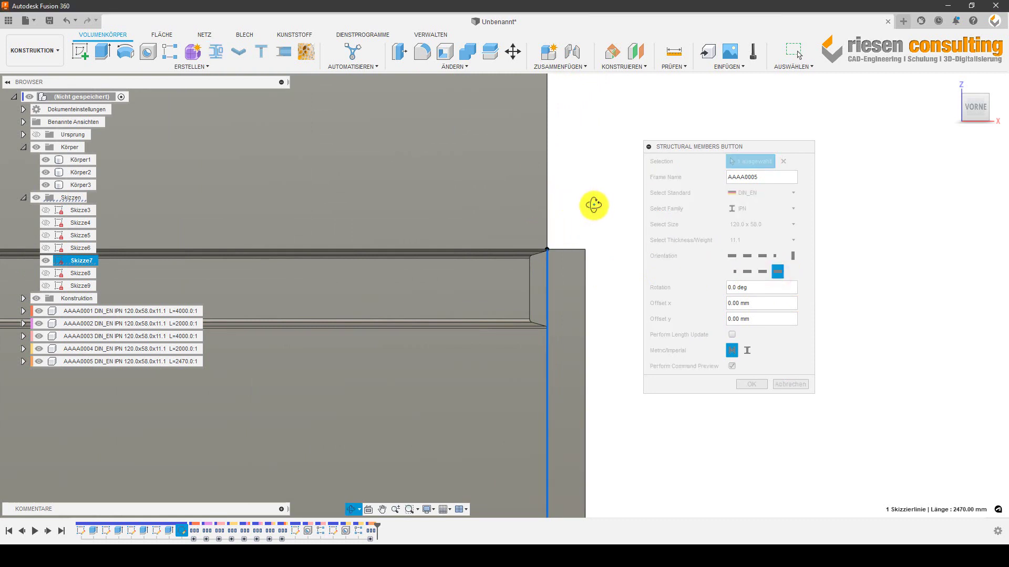
- Cycle through several IPN 120 x 58 profile orientations on the 2470 mm member
middle_click_drag(595, 205, 592, 214, "shift")
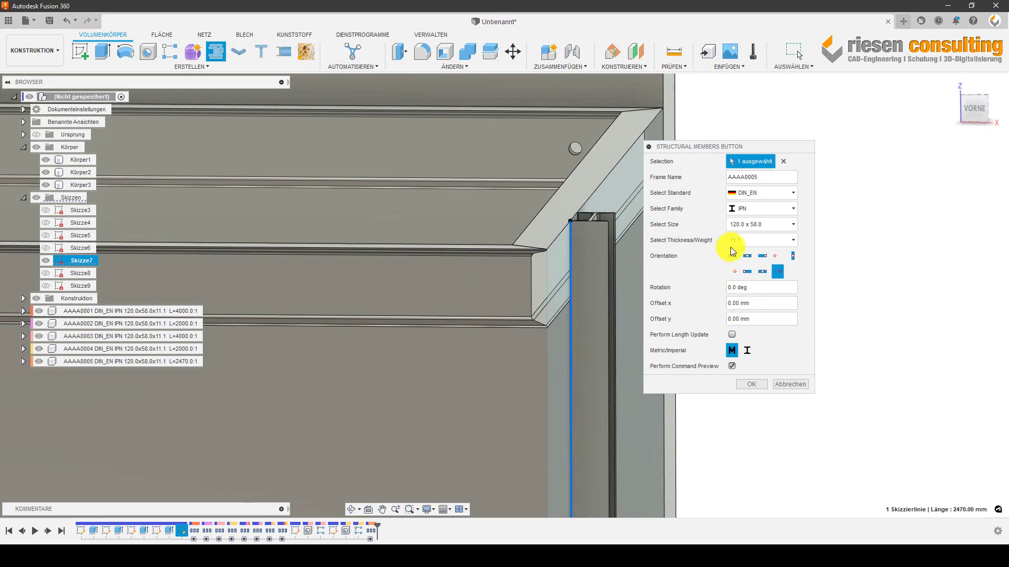
left_click(764, 258)
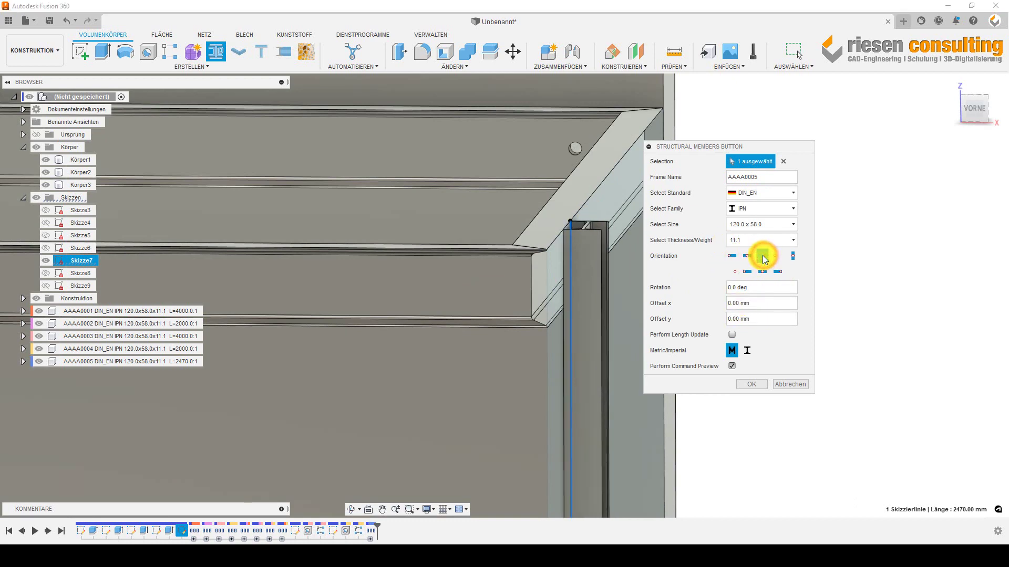
mouse_move(412, 241)
middle_mouse_down("shift")
mouse_move(405, 275)
mouse_move(590, 253)
mouse_move(484, 244)
mouse_move(537, 196)
mouse_move(592, 216)
middle_mouse_up("shift")
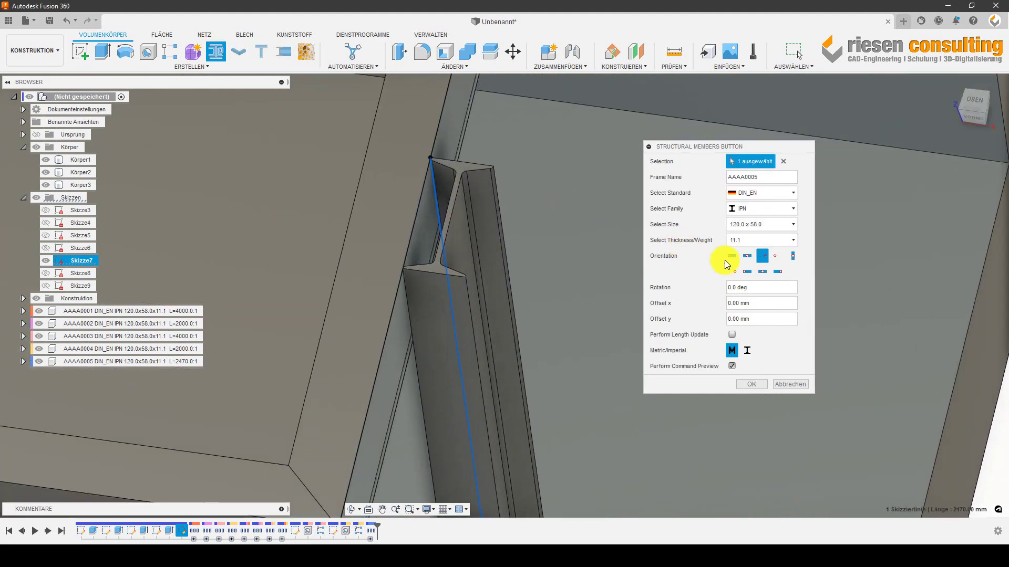
left_click(764, 272)
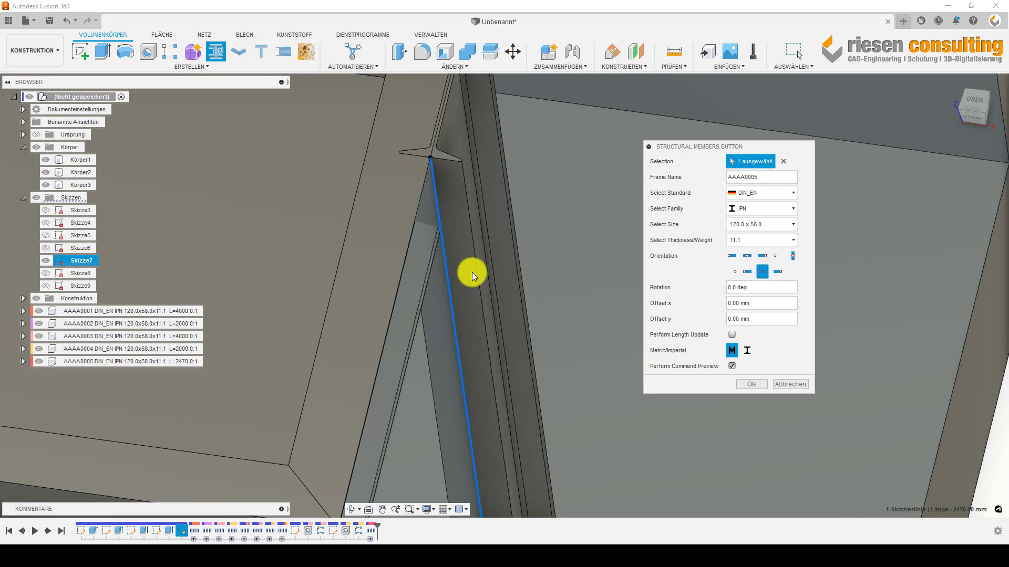
scroll(472, 273, "down", 5)
scroll(513, 210, "up", 3)
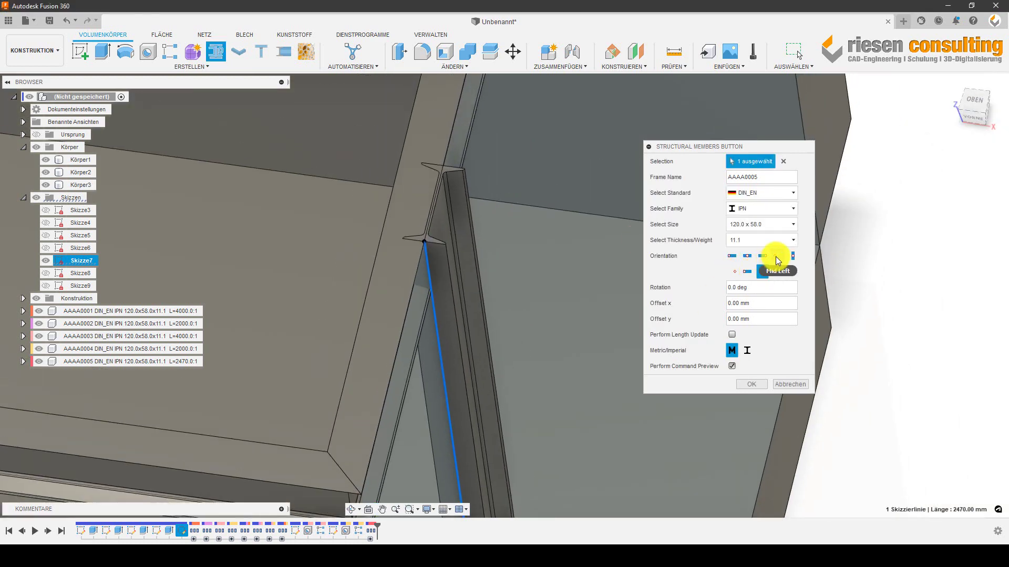
left_click(793, 256)
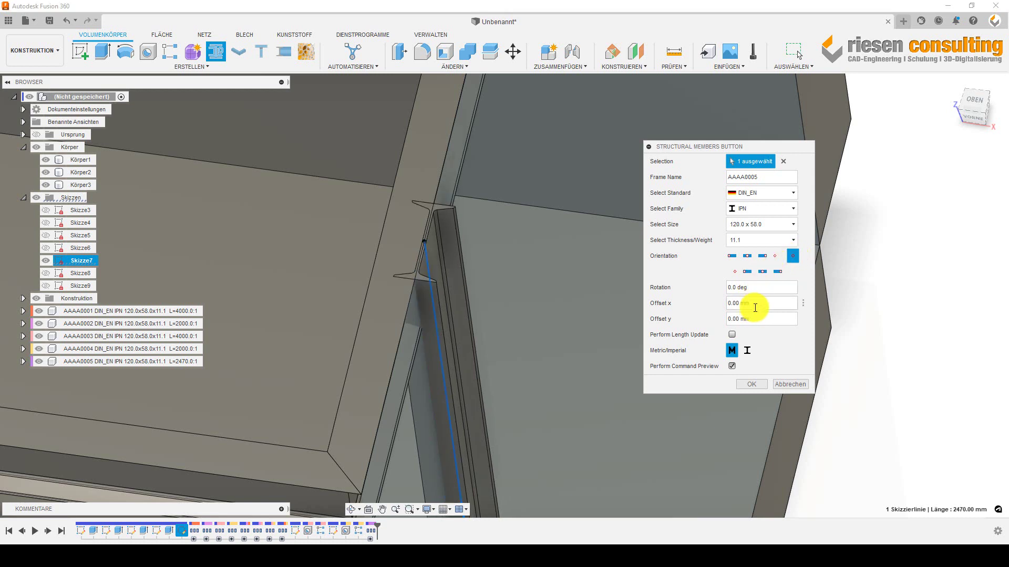
left_click(732, 257)
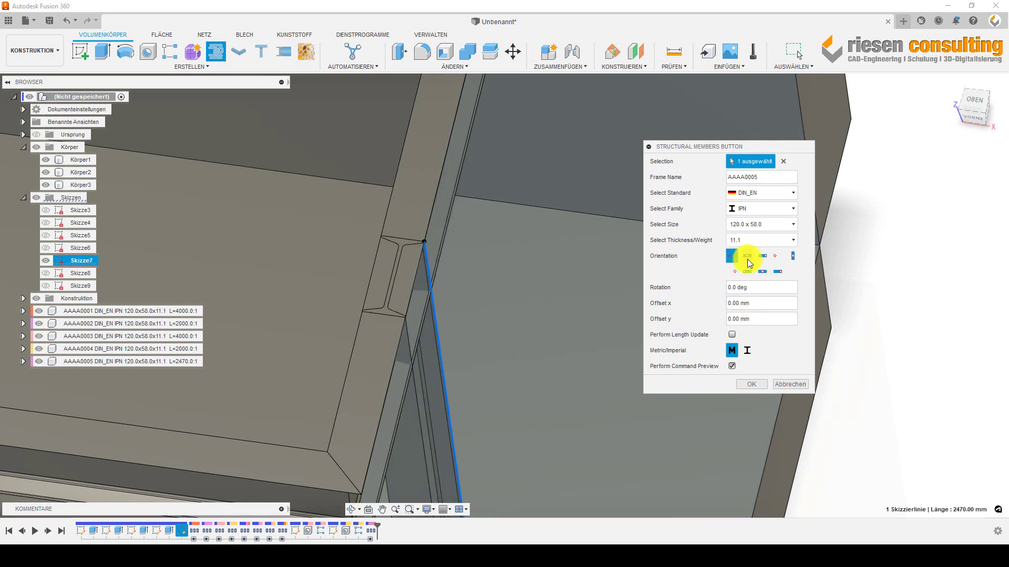
left_click(748, 257)
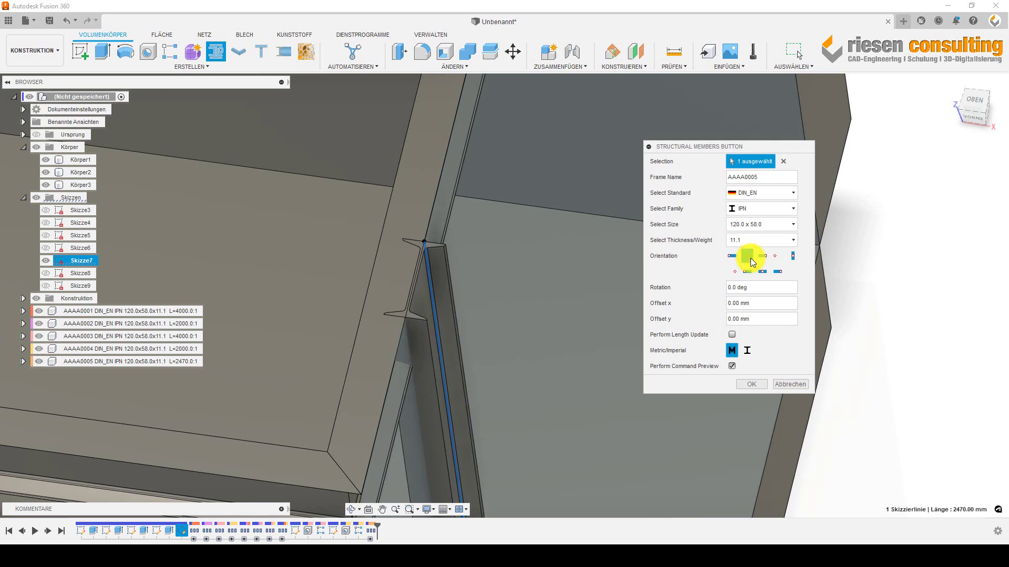
left_click(762, 257)
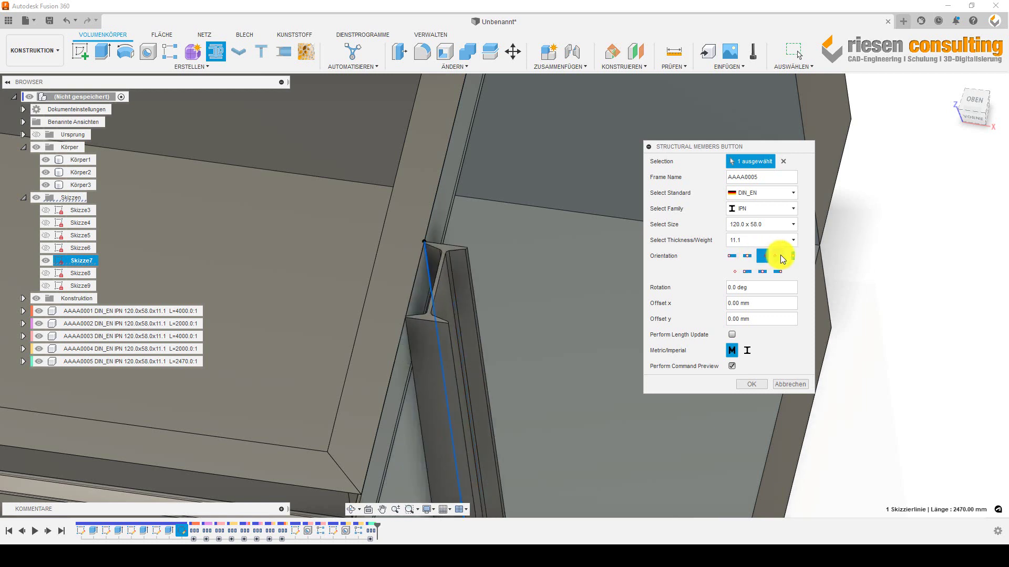
left_click(781, 256)
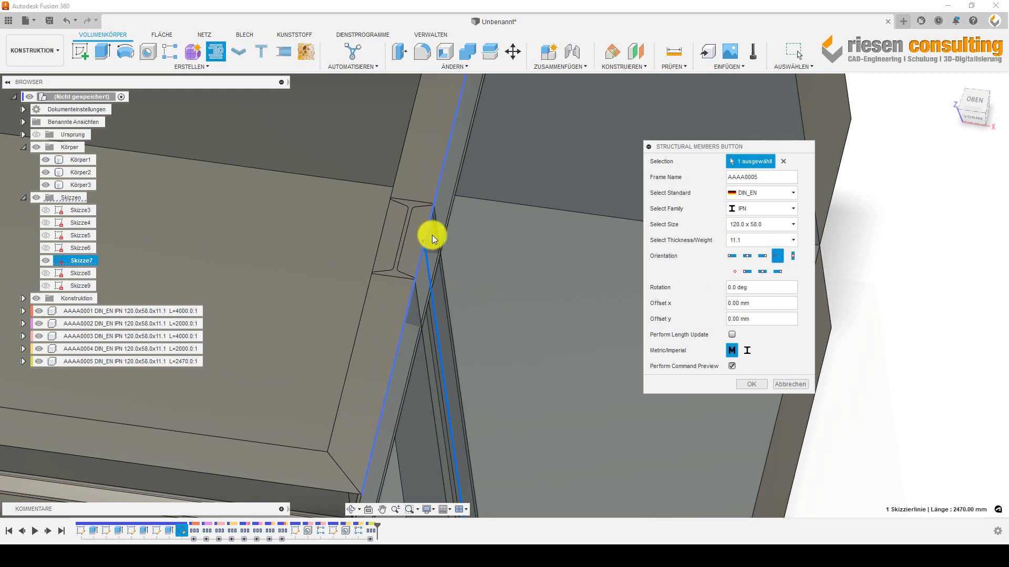
- Confirm the 2470 mm IPN 120 corner post and inspect the corner joint
left_click(752, 385)
mouse_move(548, 348)
middle_mouse_down("shift")
mouse_move(622, 335)
mouse_move(597, 336)
mouse_move(607, 351)
middle_mouse_up("shift")
scroll(518, 375, "down", 3)
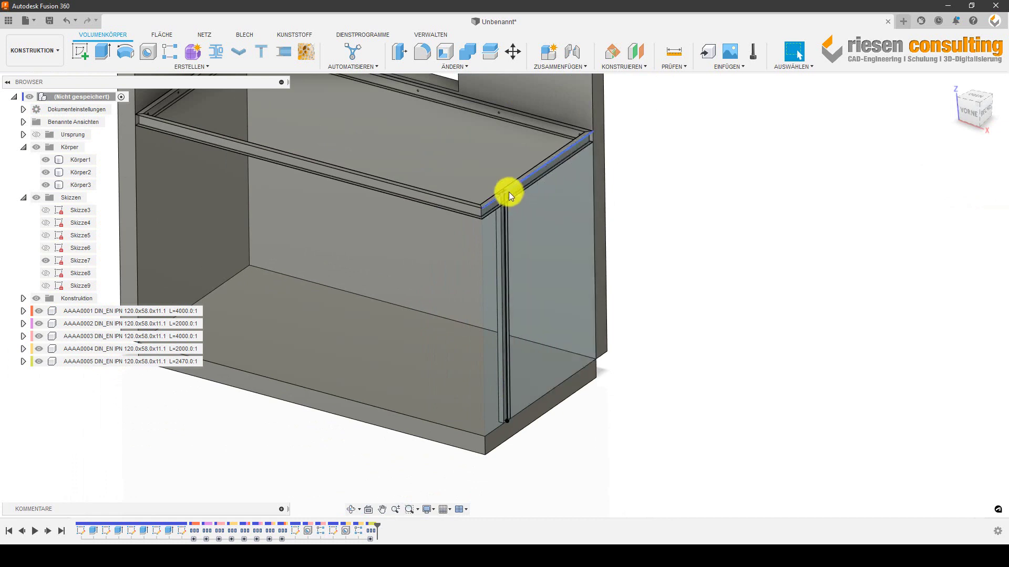
scroll(509, 191, "up", 3)
scroll(507, 194, "up", 3)
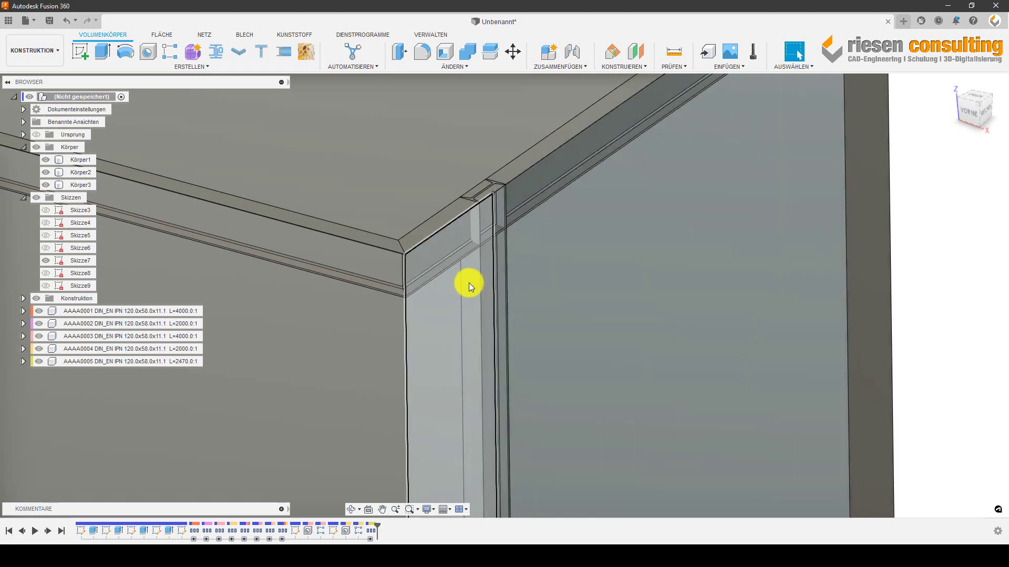
- Hide the front panel body Körper3 and the sketch Skizze7
left_click(469, 282)
scroll(470, 276, "down", 3)
scroll(476, 276, "down", 4)
scroll(477, 277, "down", 3)
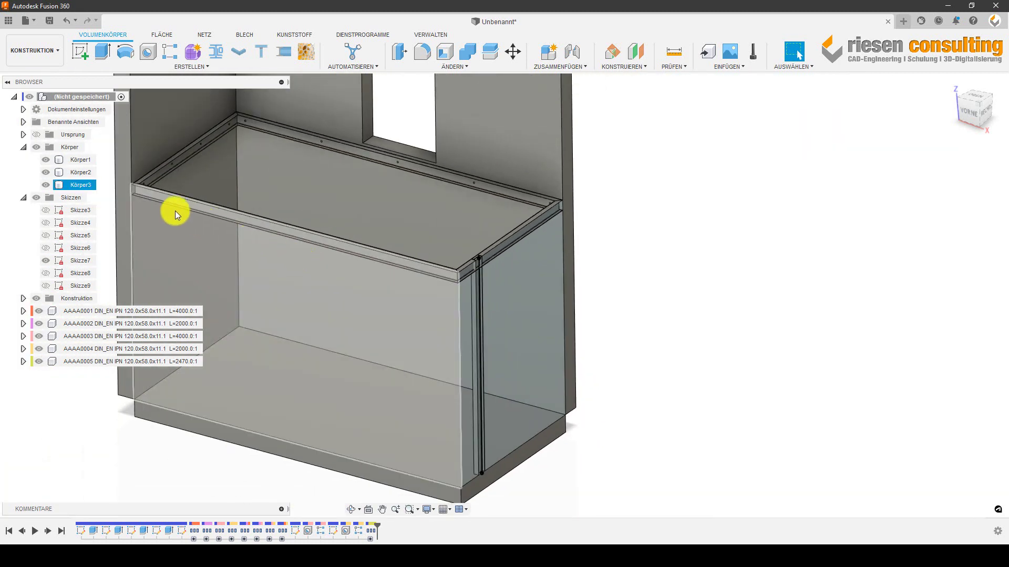
left_click(45, 185)
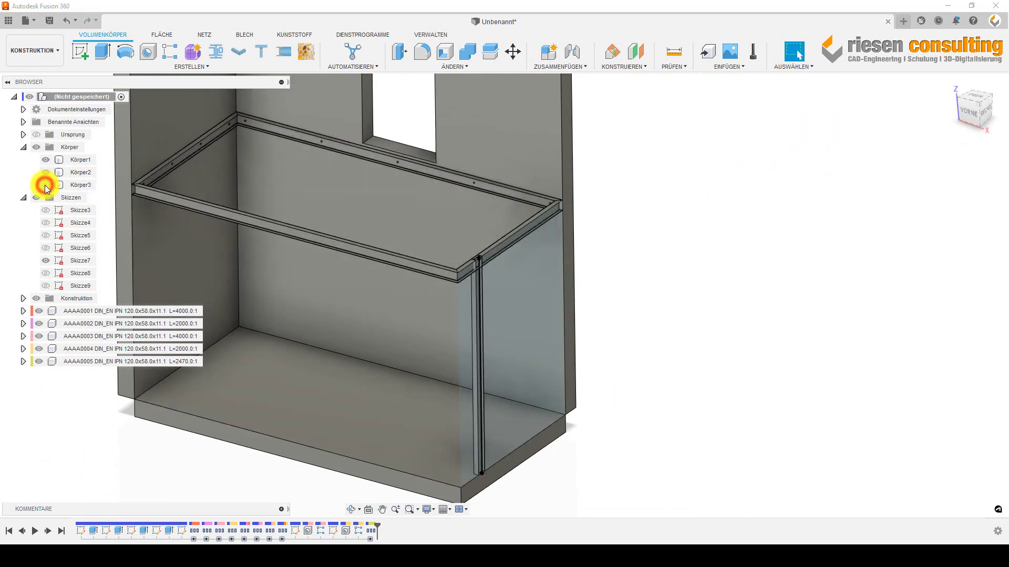
left_click(775, 366)
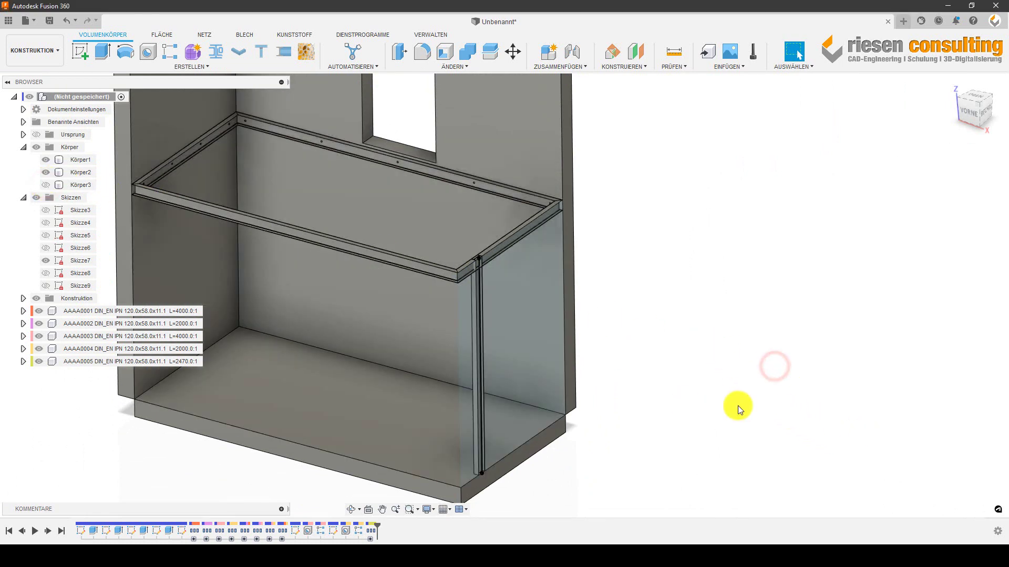
middle_click_drag(737, 405, 792, 378)
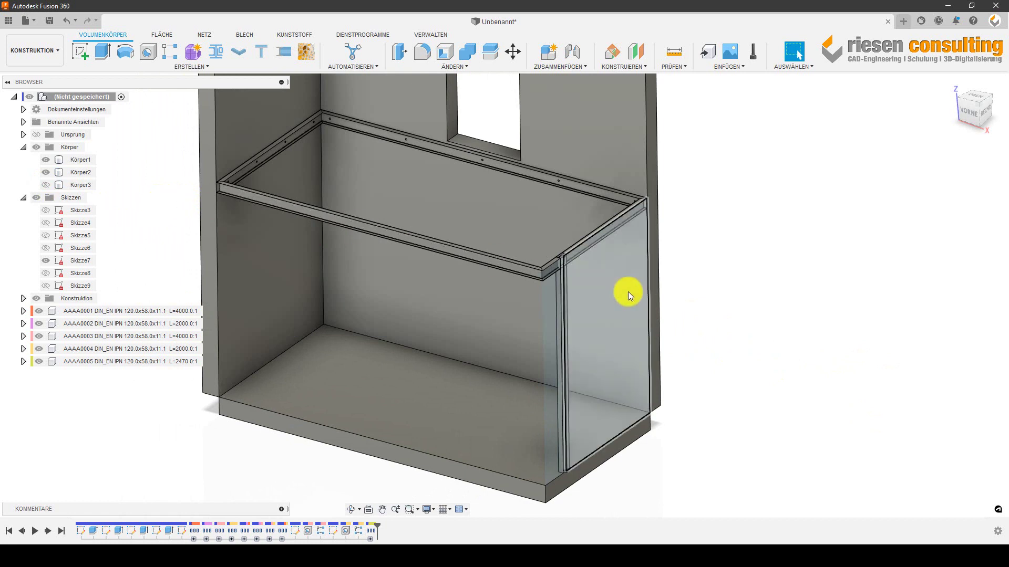
left_click(46, 261)
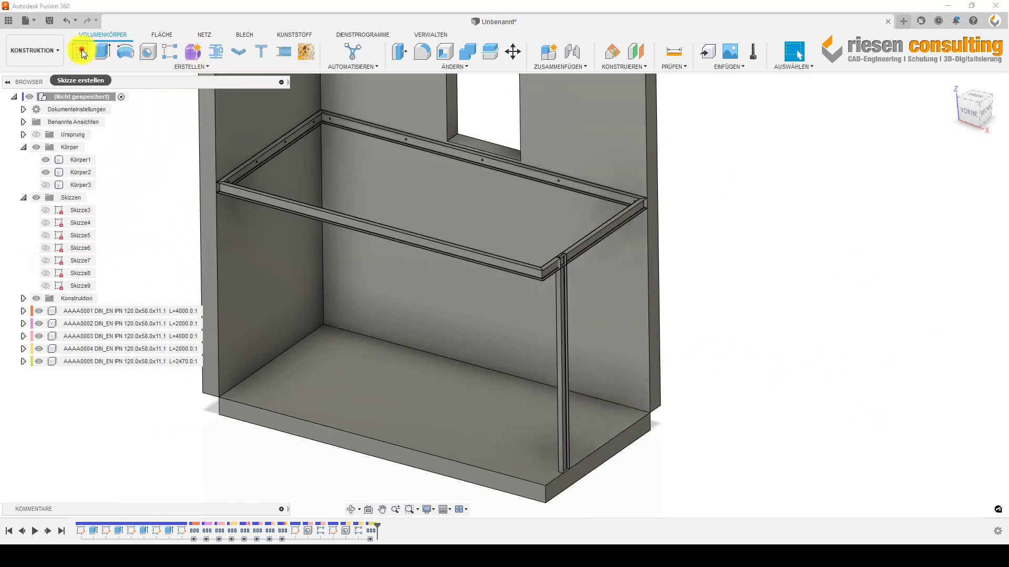
- Start sketch Skizze10 on the beam face
left_click(81, 49)
middle_click_drag(754, 361, 599, 132, "shift")
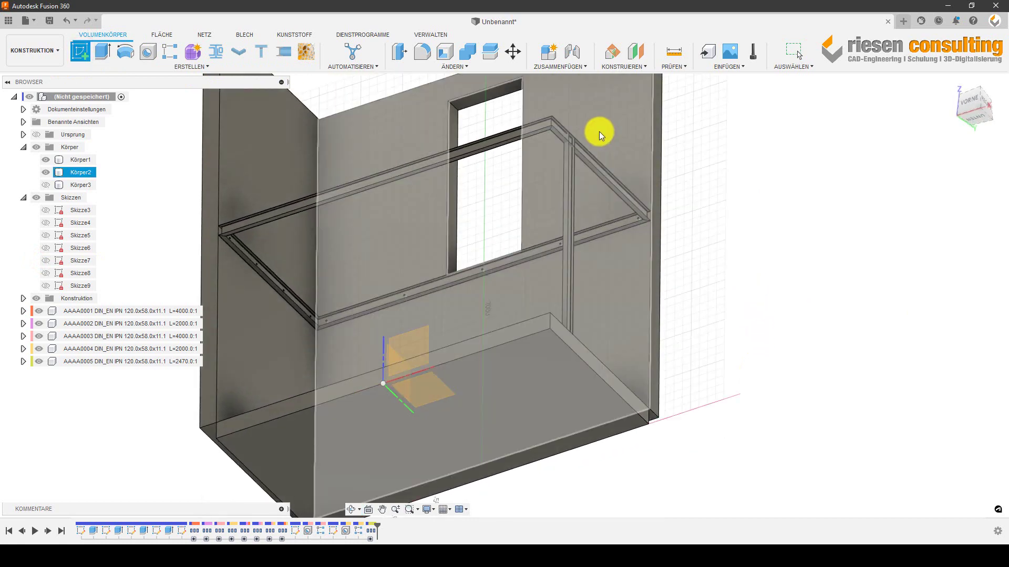
scroll(588, 138, "up", 3)
scroll(576, 144, "up", 3)
scroll(567, 174, "up", 3)
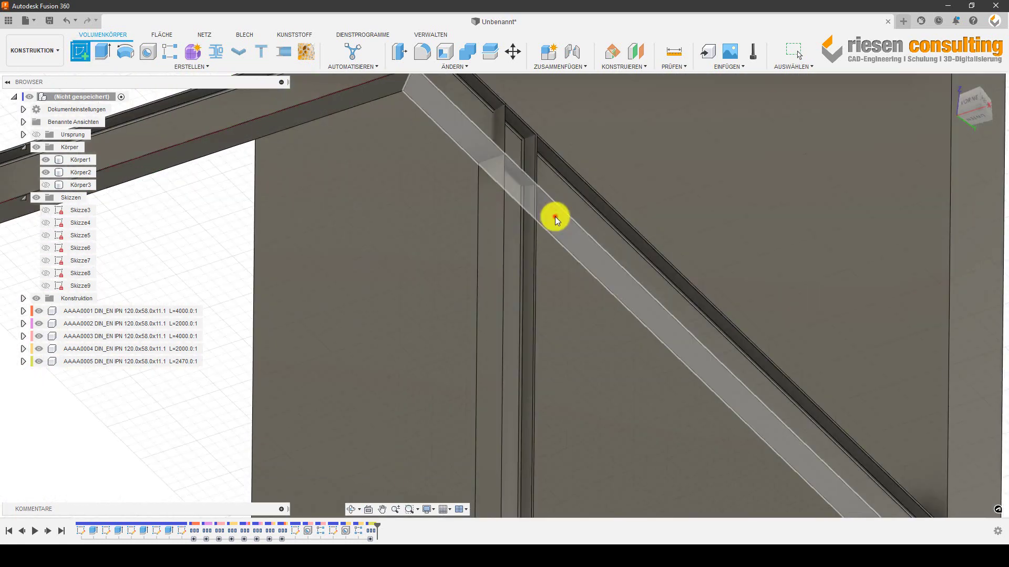
left_click(555, 217)
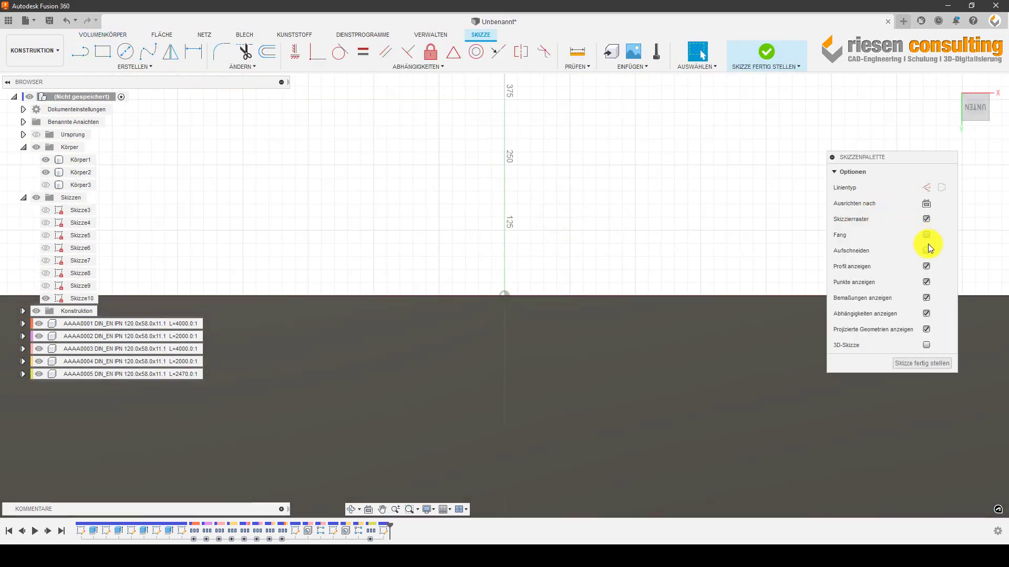
- Slice the view with Aufschneiden and zoom onto the I-beam cross-section
left_click(926, 251)
scroll(704, 218, "down", 2)
scroll(459, 218, "down", 2)
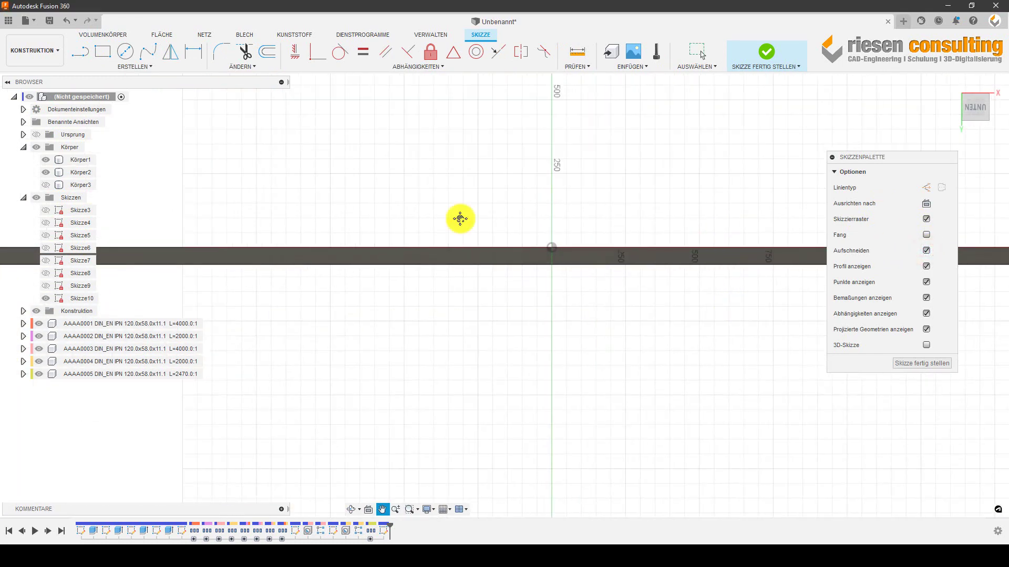
scroll(762, 241, "up", 3)
scroll(746, 266, "up", 2)
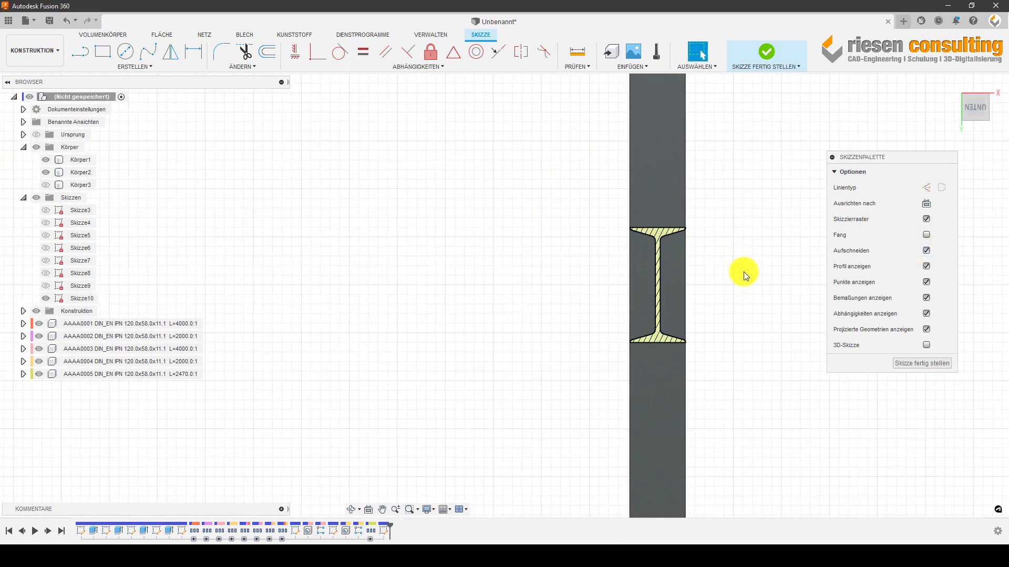
scroll(740, 273, "up", 1)
scroll(740, 272, "down", 2)
scroll(699, 293, "up", 2)
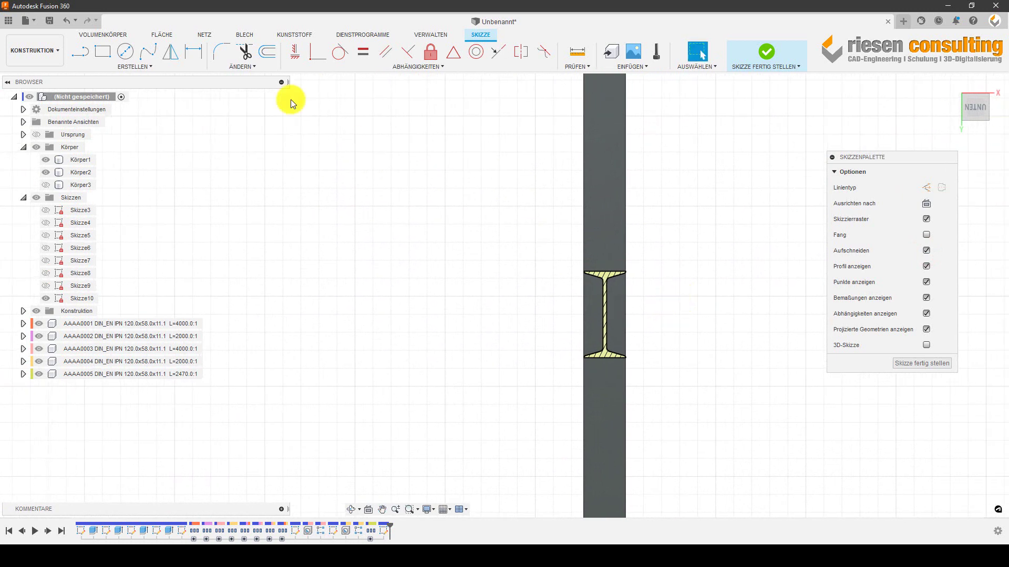
- Draw a rectangle across the beam section with sides collinear to the beam edges
left_click(115, 54)
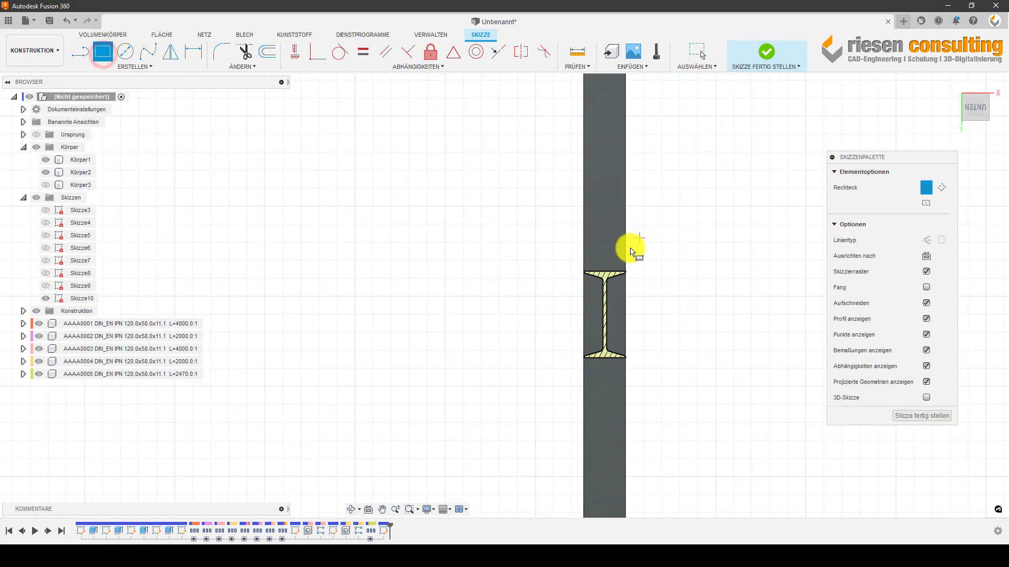
left_click(590, 229)
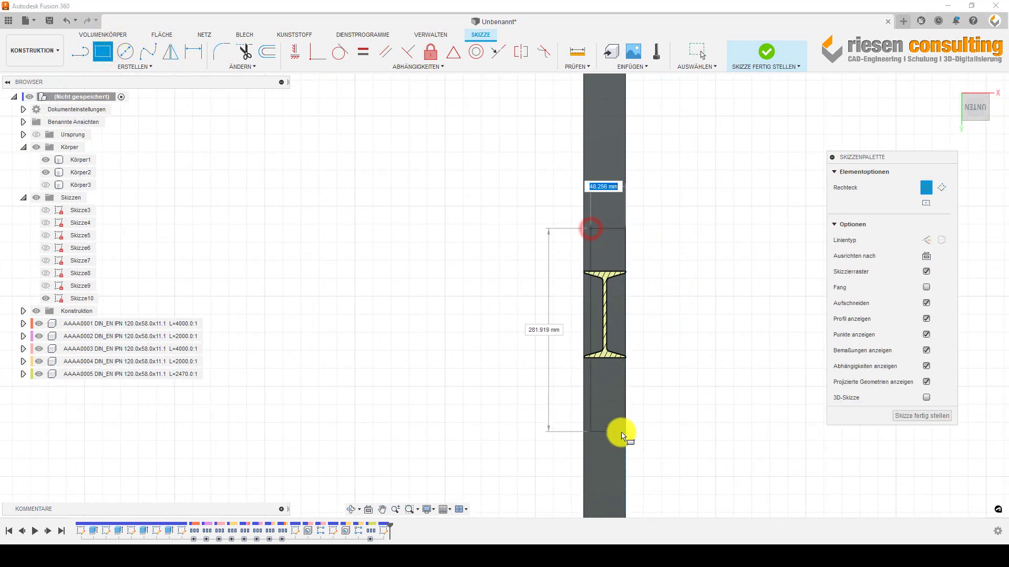
left_click(617, 433)
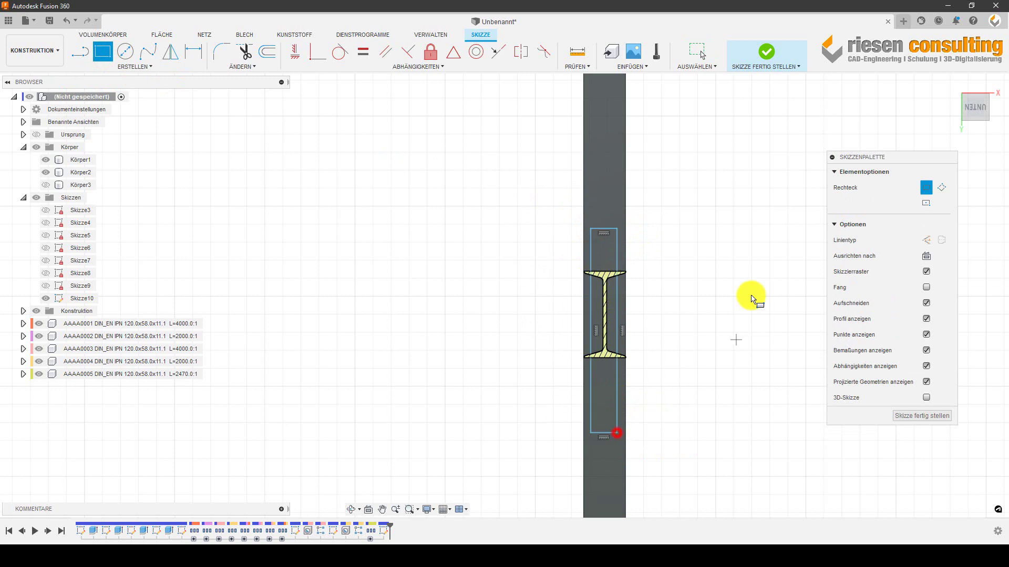
left_click(499, 58)
scroll(649, 374, "up", 3)
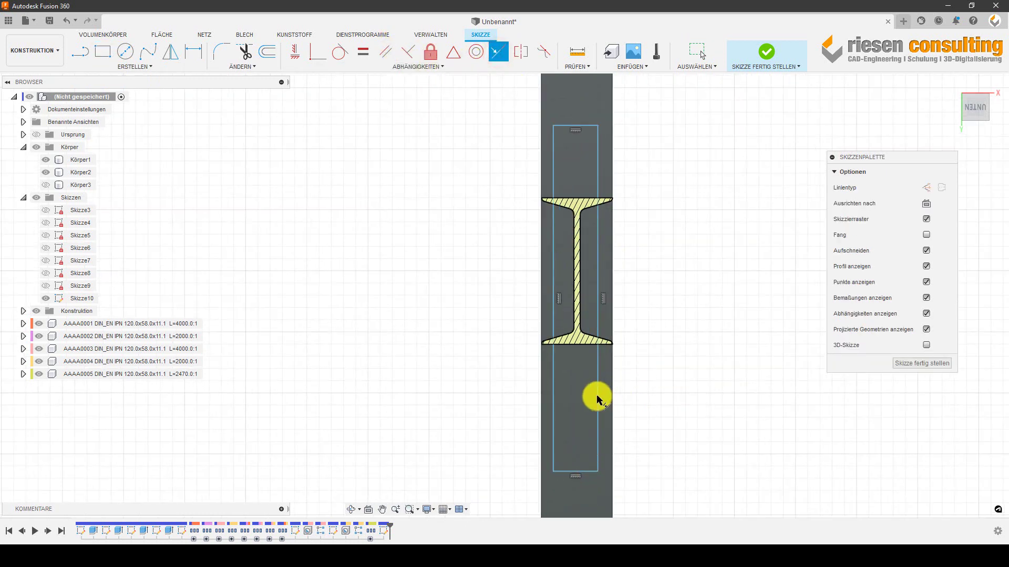
left_click(597, 398)
left_click(613, 402)
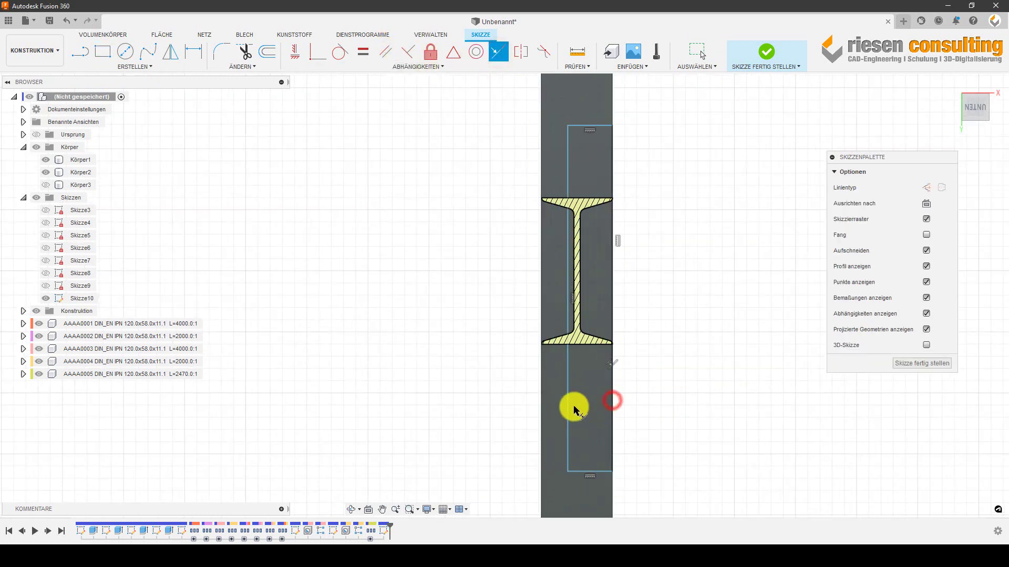
left_click(567, 411)
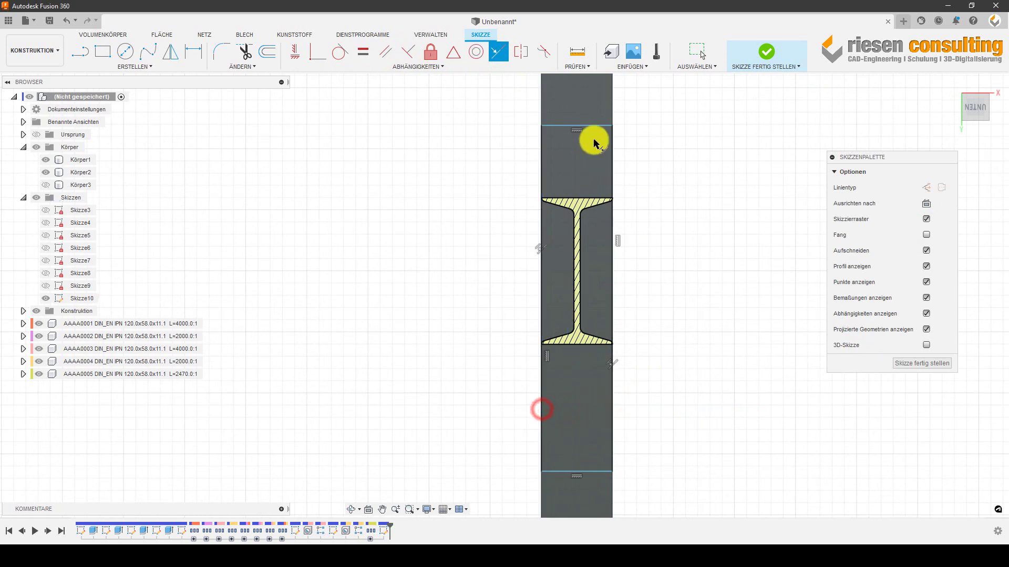
- Dimension the rectangle's top 60 mm beyond the upper flange
left_click(193, 51)
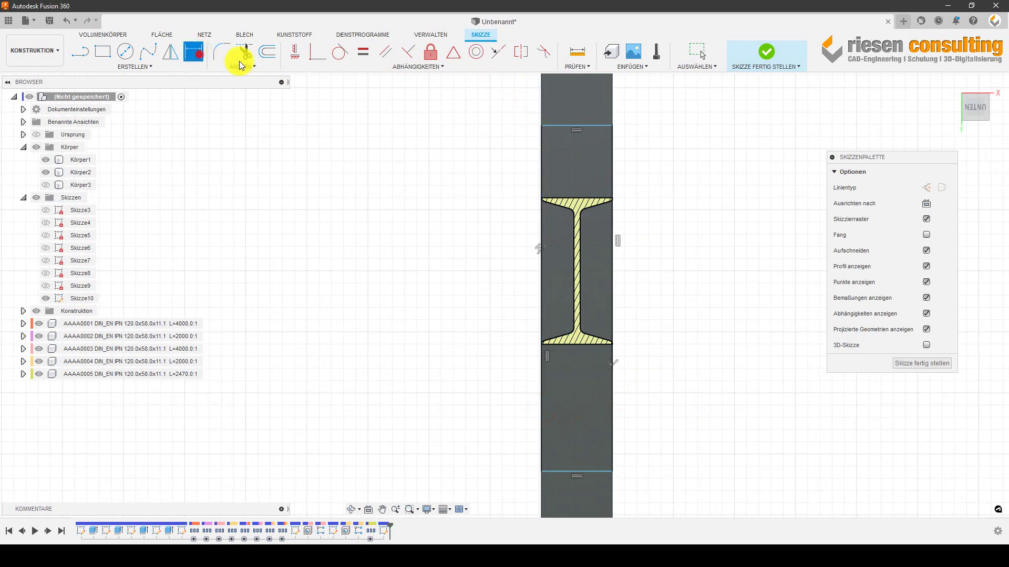
left_click(599, 200)
left_click(603, 126)
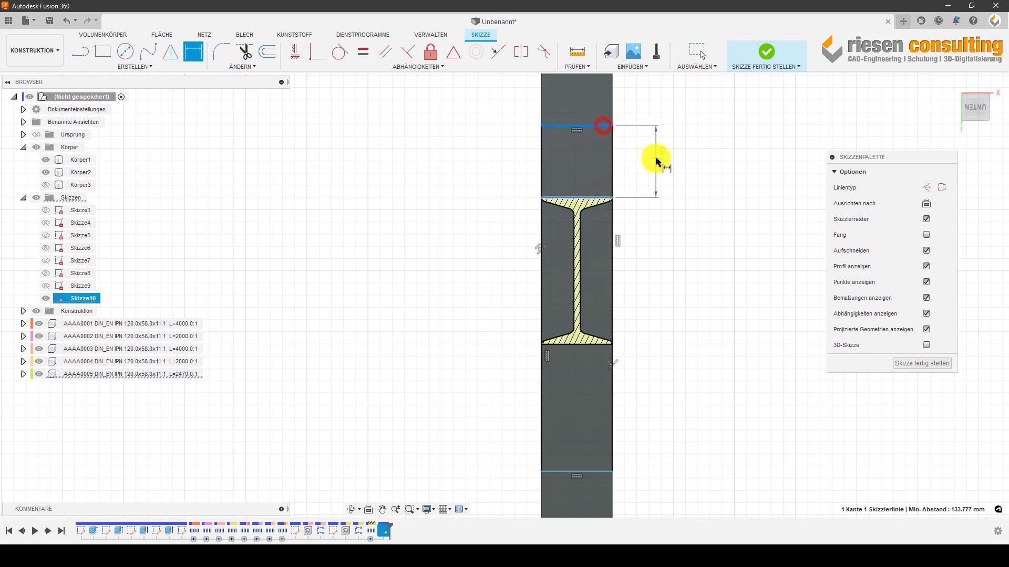
left_click(655, 158)
type("0")
key("Return")
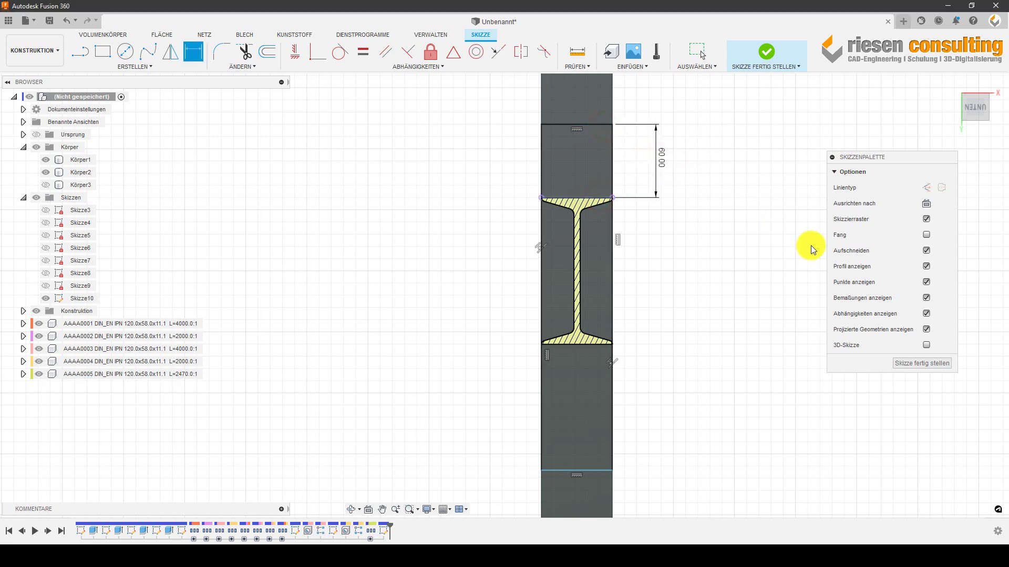
- Dimension the bottom 60 mm below the lower flange, linked as d111, and finish the sketch
left_click(599, 471)
left_click(582, 347)
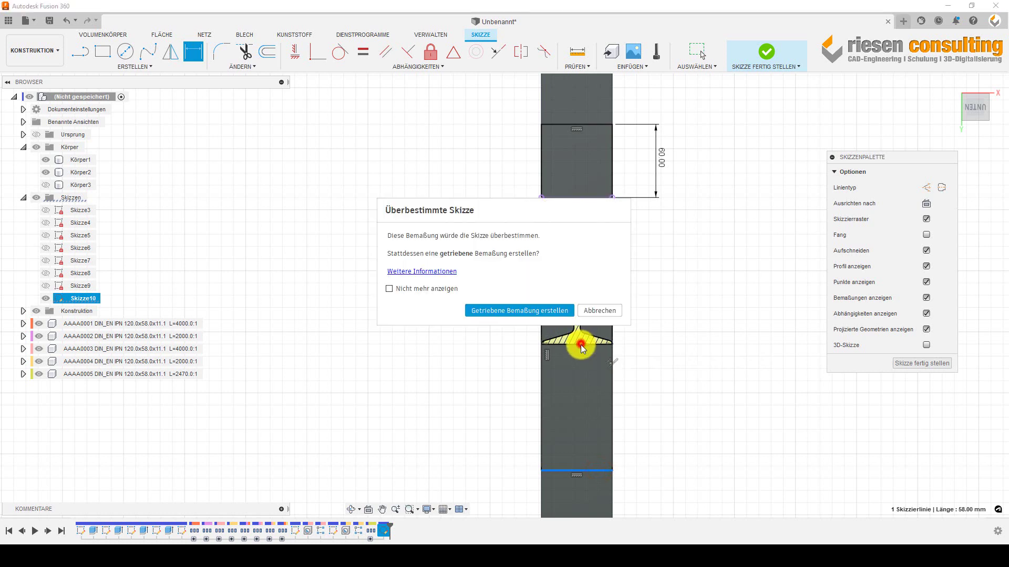
left_click(596, 314)
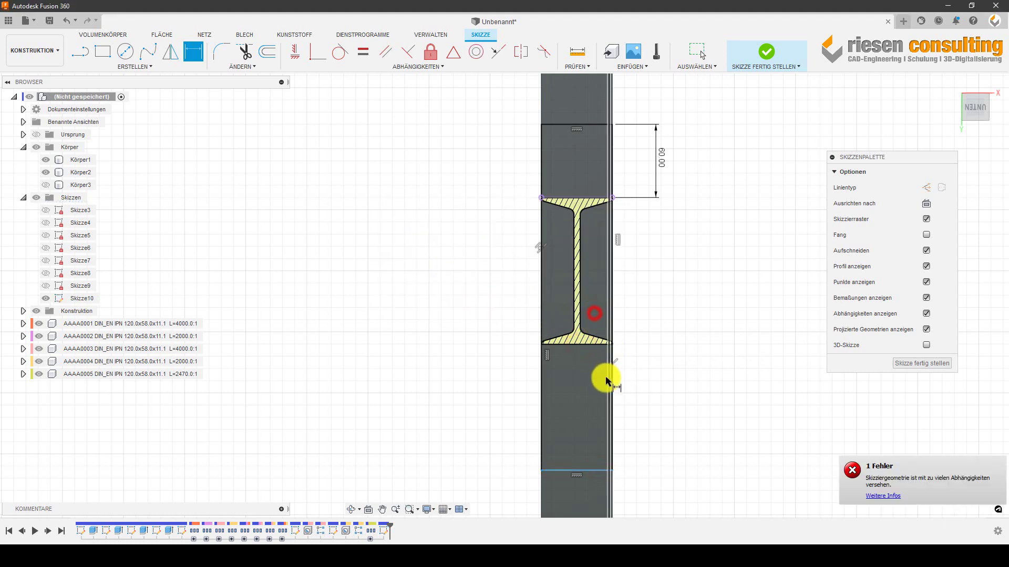
left_click(596, 347)
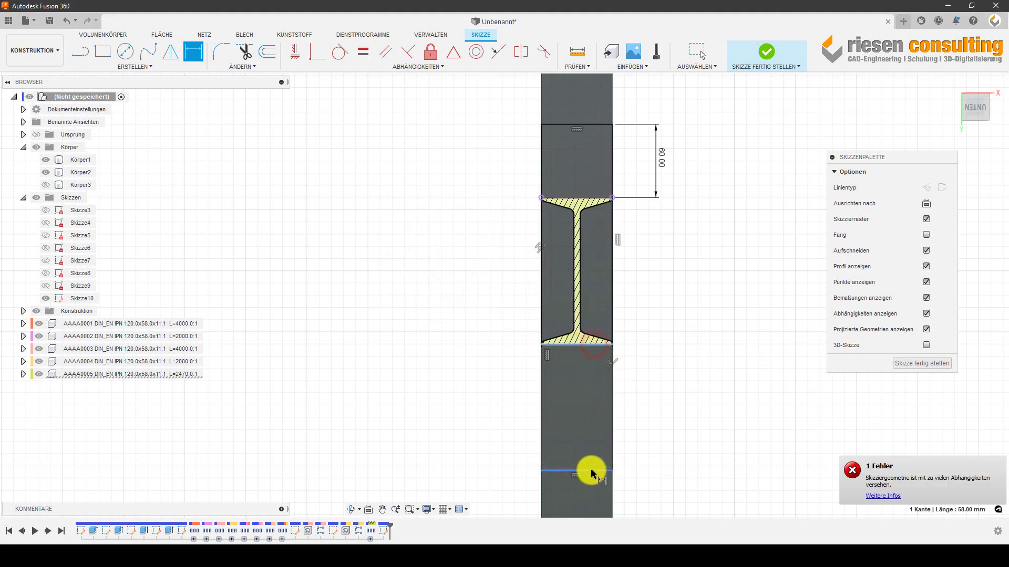
left_click(591, 470)
left_click(657, 385)
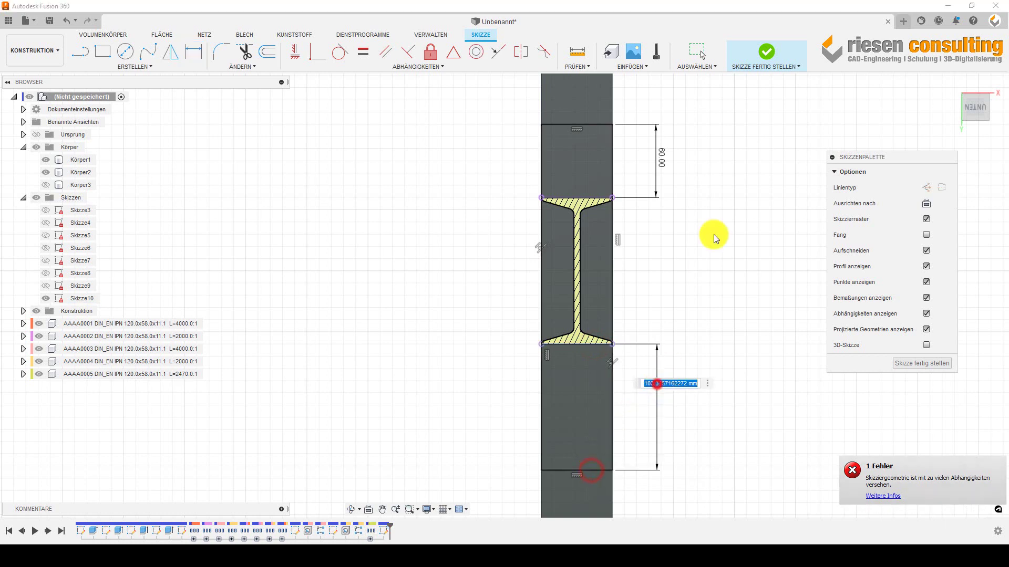
left_click(663, 158)
key("Return")
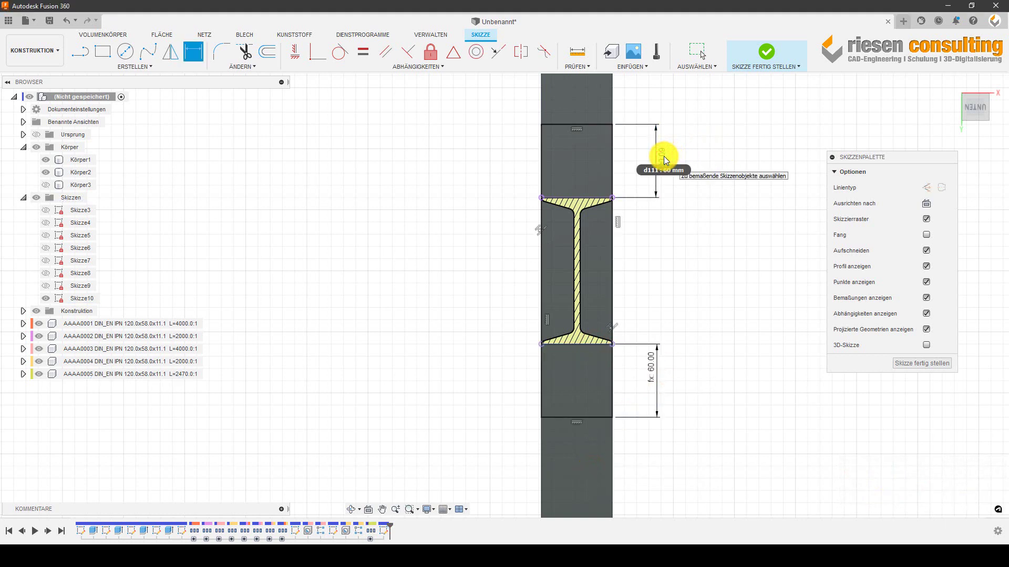
left_click(929, 367)
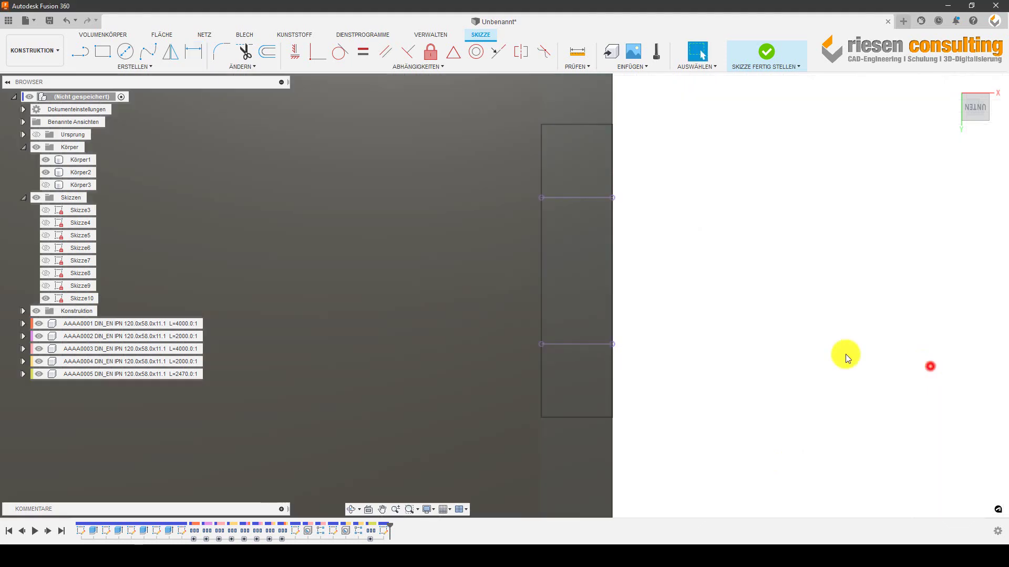
- Select the three Skizze10 profiles around the post for extrusion
mouse_move(700, 239)
middle_mouse_down("shift")
mouse_move(666, 332)
mouse_move(623, 327)
mouse_move(727, 460)
mouse_move(679, 433)
mouse_move(625, 337)
mouse_move(624, 293)
mouse_move(649, 196)
mouse_move(525, 310)
mouse_move(507, 348)
middle_mouse_up("shift")
scroll(508, 348, "up", 3)
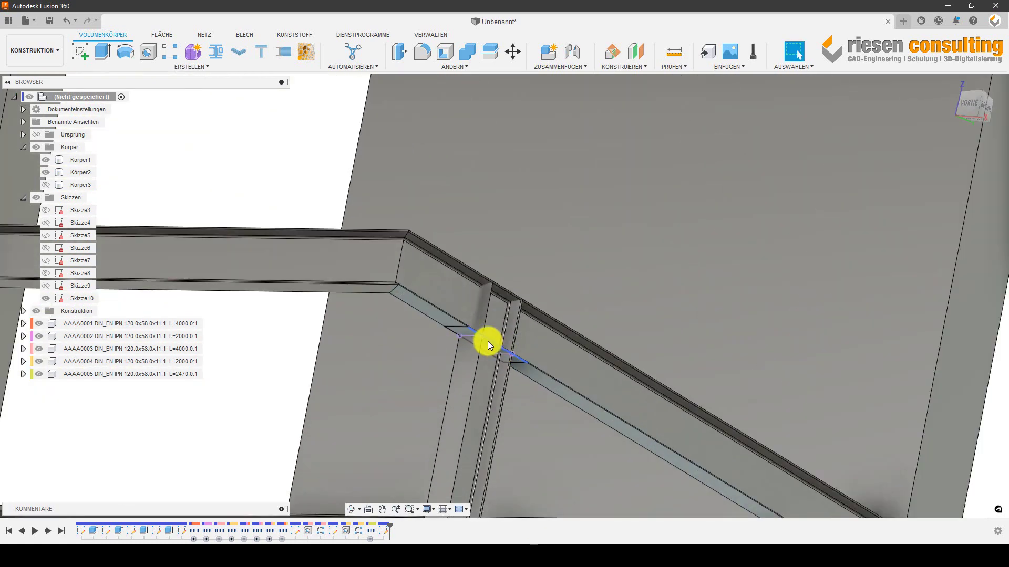
scroll(487, 341, "up", 3)
scroll(484, 338, "up", 2)
left_click(100, 52)
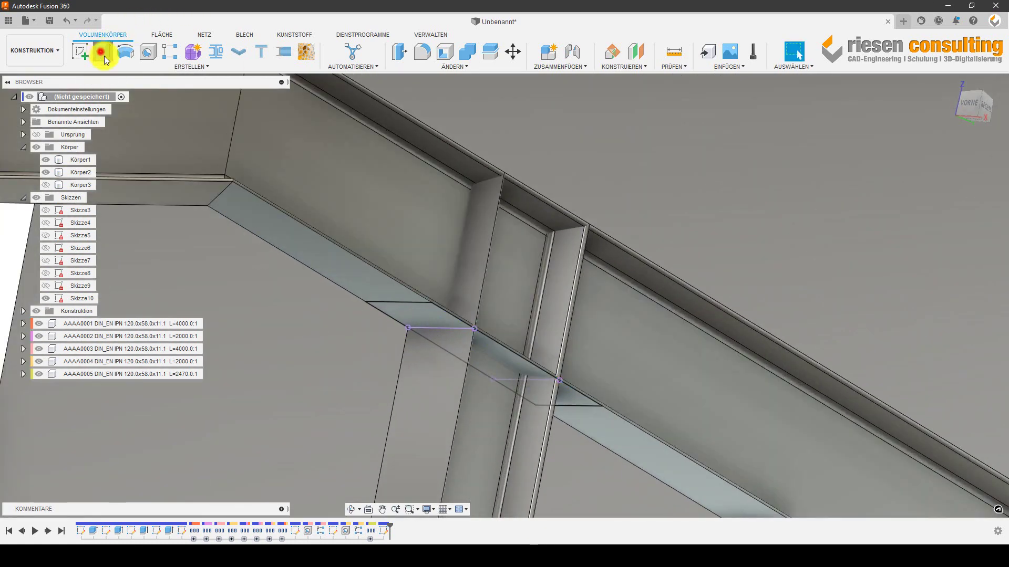
left_click(428, 313)
left_click(487, 356)
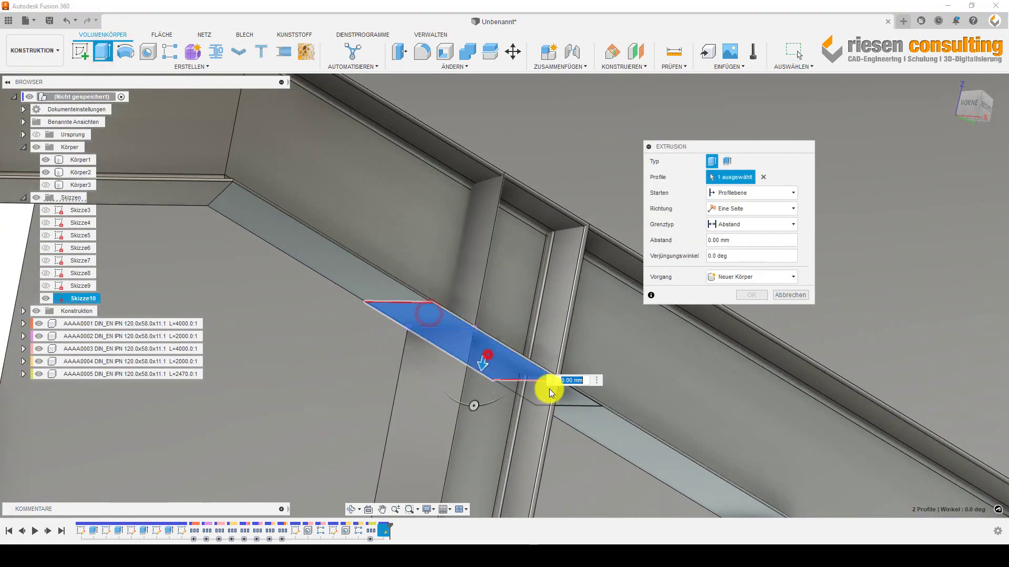
left_click(560, 391)
type("15")
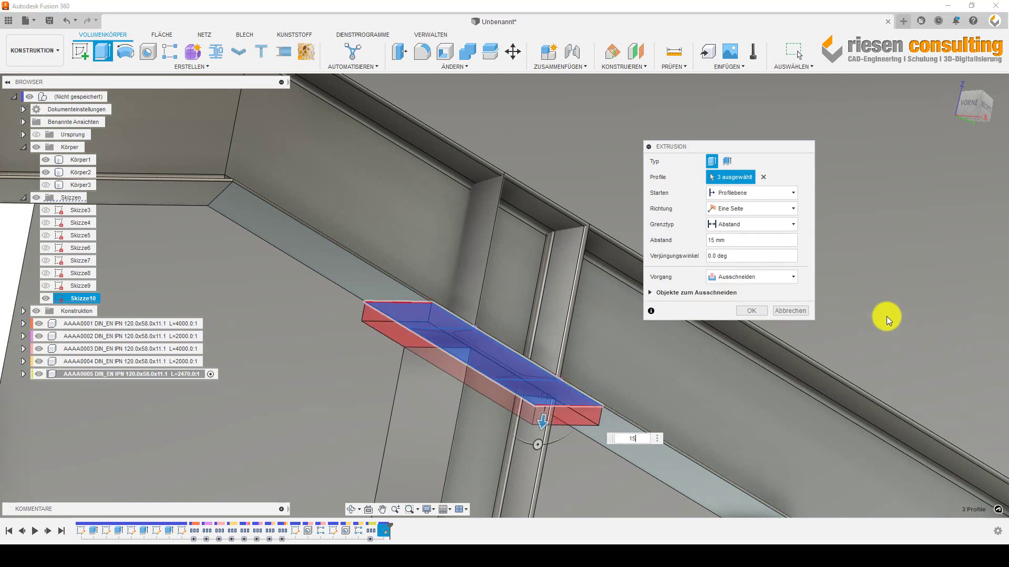
- Extrude the profiles 15 mm as a new body, Körper4
left_click(773, 279)
left_click(758, 324)
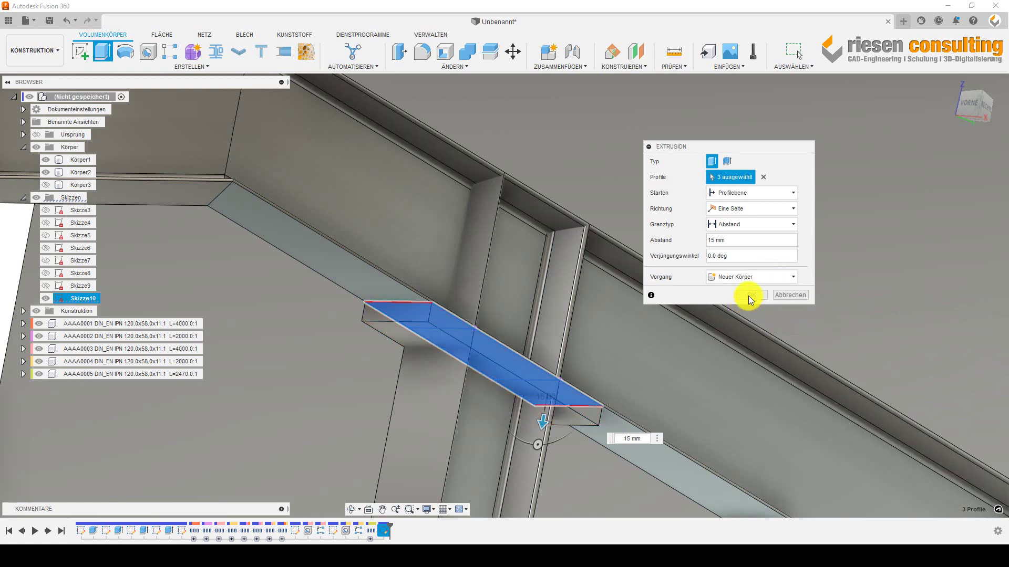
left_click(748, 295)
mouse_move(679, 320)
middle_mouse_down("shift")
mouse_move(691, 322)
mouse_move(673, 342)
mouse_move(660, 340)
mouse_move(684, 338)
mouse_move(665, 339)
middle_mouse_up("shift")
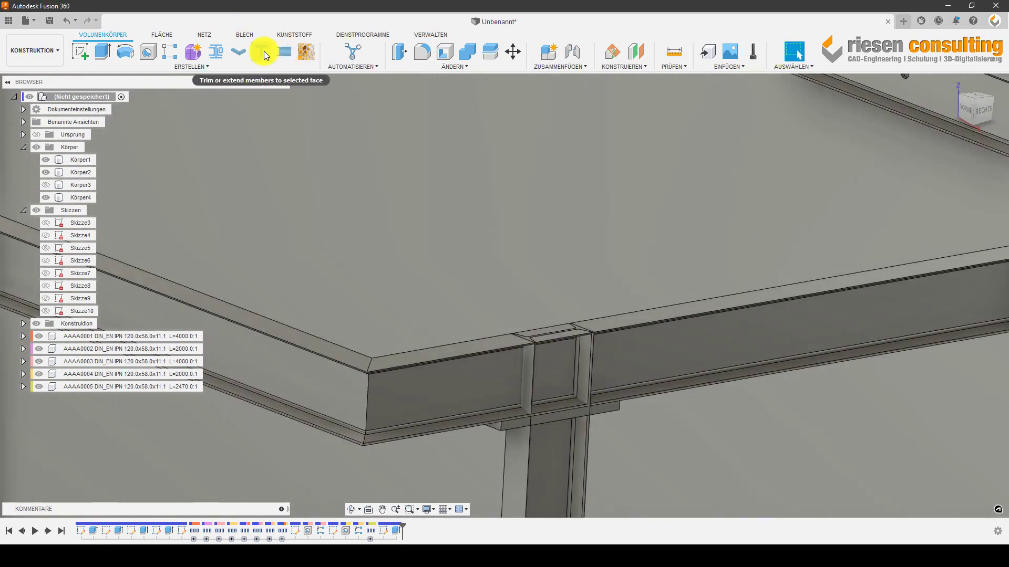
- Trim the vertical column back to the plate's lower face
left_click(264, 51)
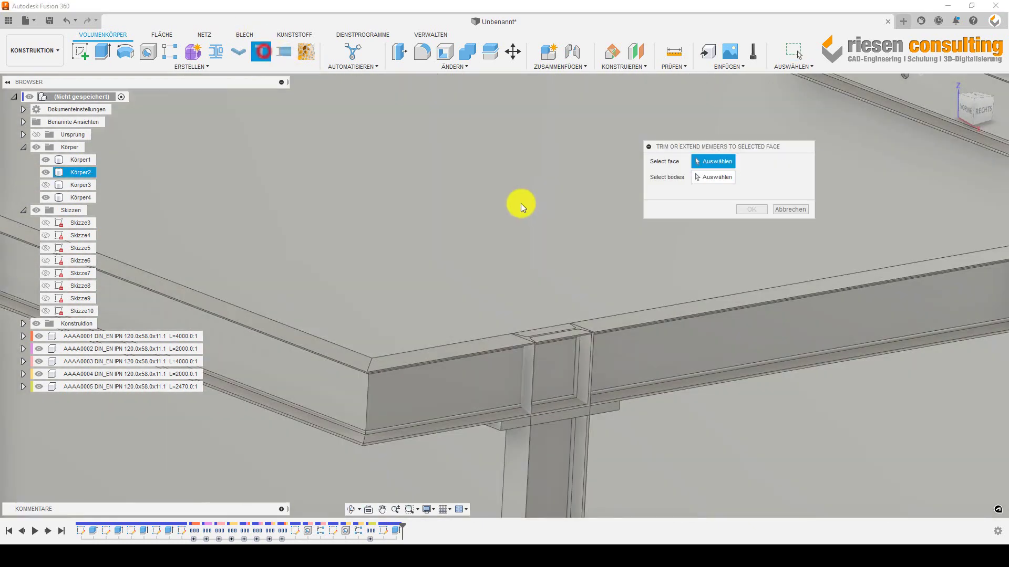
scroll(569, 289, "down", 3)
scroll(578, 277, "up", 5)
middle_click_drag(579, 277, 603, 198)
scroll(603, 198, "up", 3)
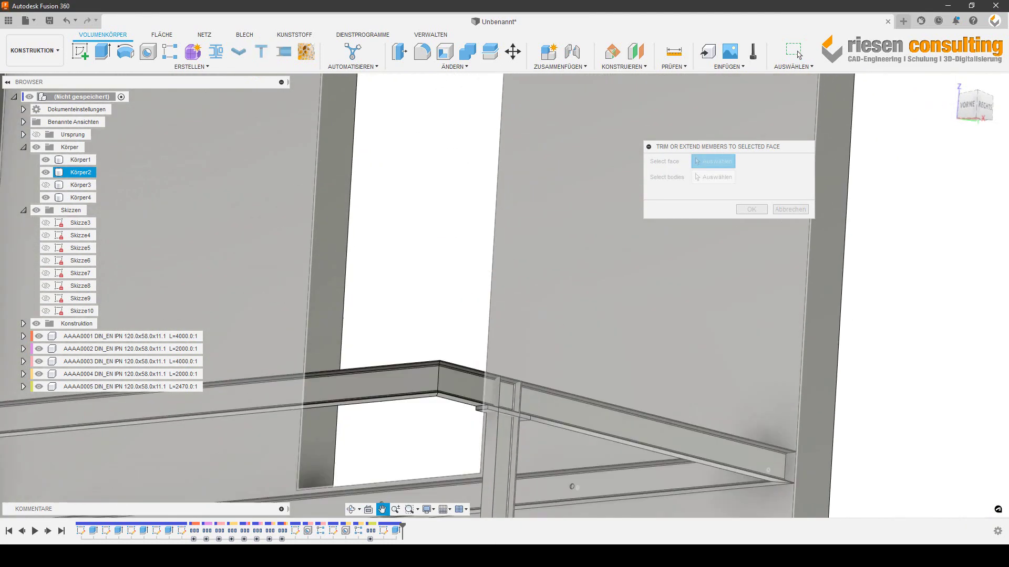
scroll(462, 465, "up", 2)
scroll(484, 390, "up", 3)
scroll(460, 372, "up", 3)
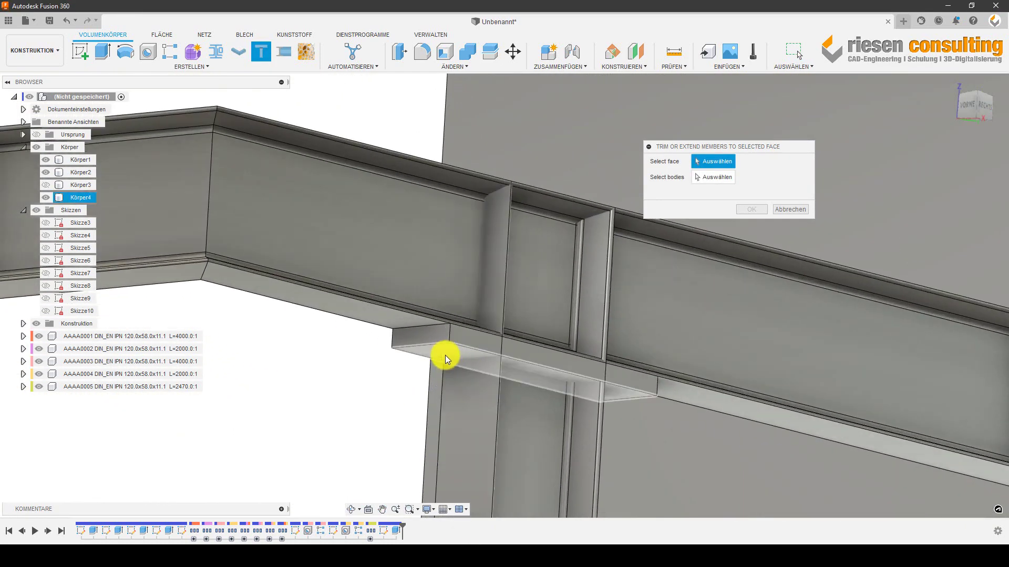
left_click(446, 356)
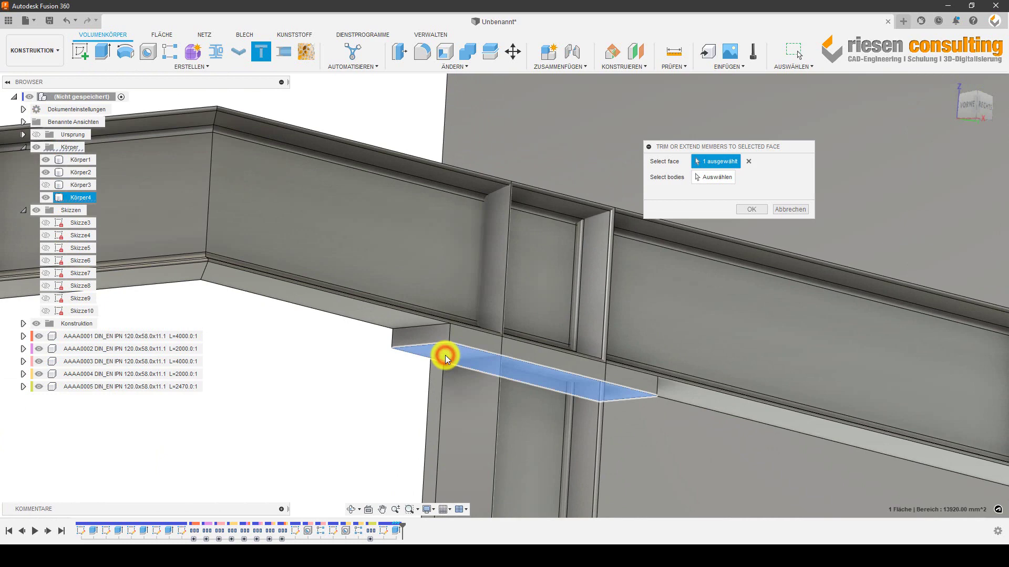
left_click(726, 181)
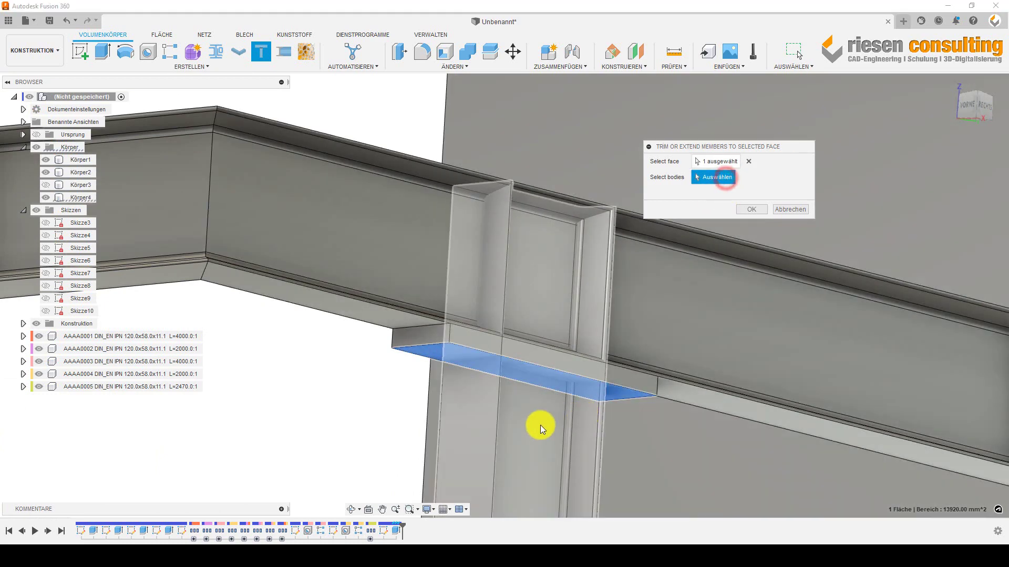
left_click(540, 424)
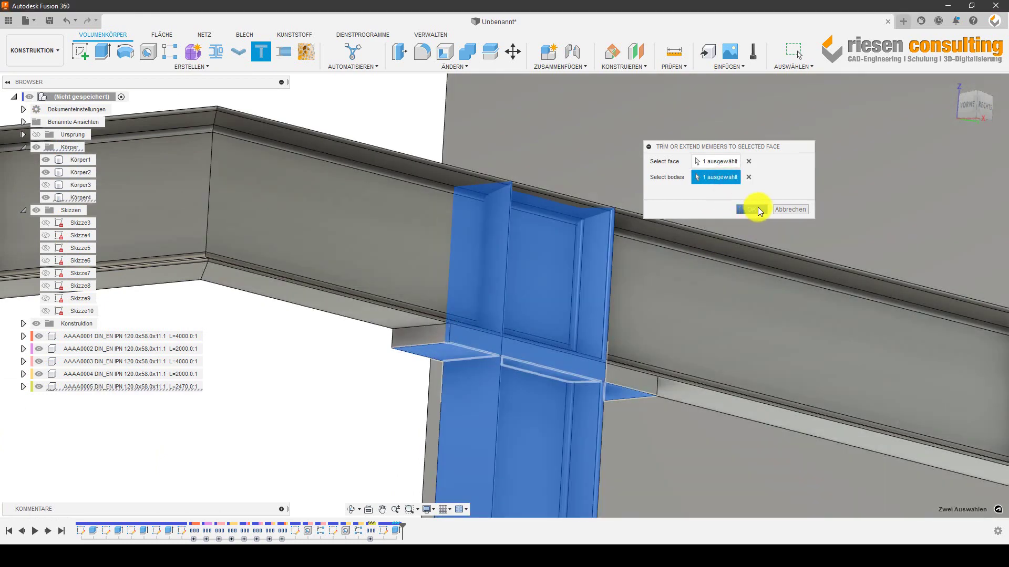
left_click(757, 209)
- Orbit around the beam corner to inspect the trimmed post and plate
scroll(587, 273, "down", 5)
mouse_move(609, 299)
middle_mouse_down("shift")
mouse_move(596, 360)
mouse_move(617, 279)
mouse_move(402, 350)
middle_mouse_up("shift")
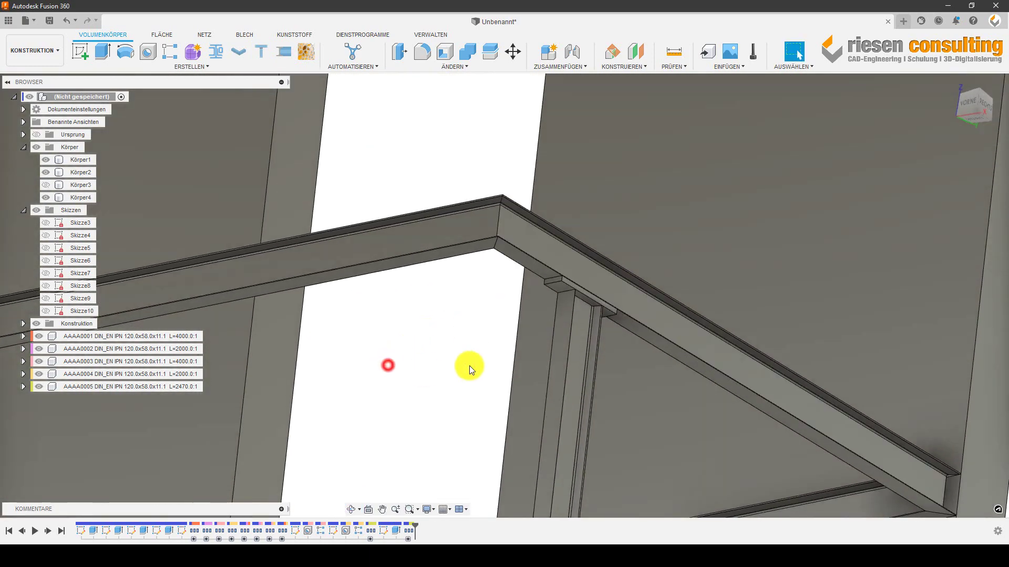
mouse_move(468, 365)
middle_mouse_down("shift")
mouse_move(525, 282)
mouse_move(635, 295)
mouse_move(617, 351)
mouse_move(520, 351)
mouse_move(536, 361)
middle_mouse_up("shift")
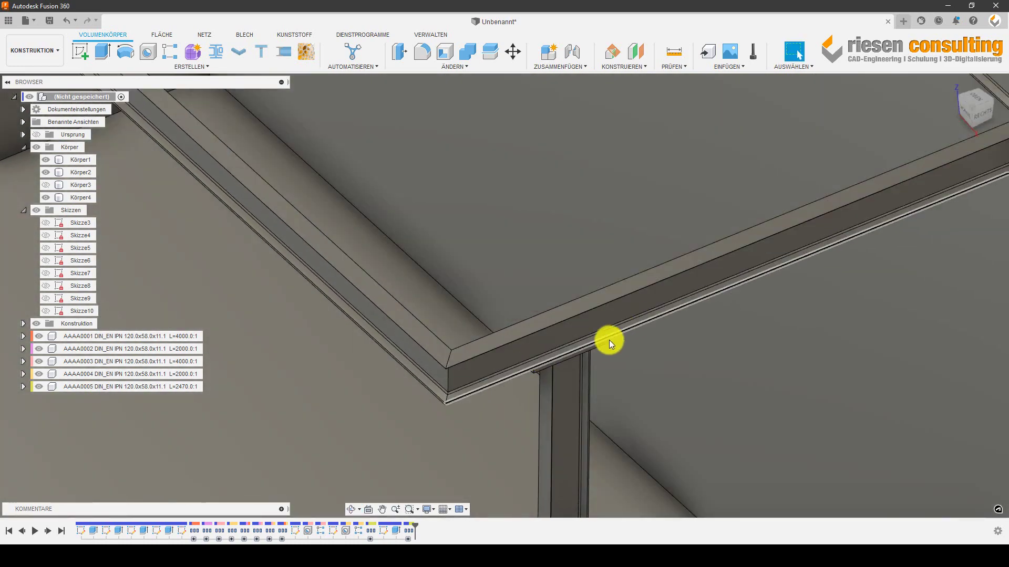
scroll(609, 339, "up", 2)
scroll(598, 345, "up", 2)
scroll(422, 389, "up", 3)
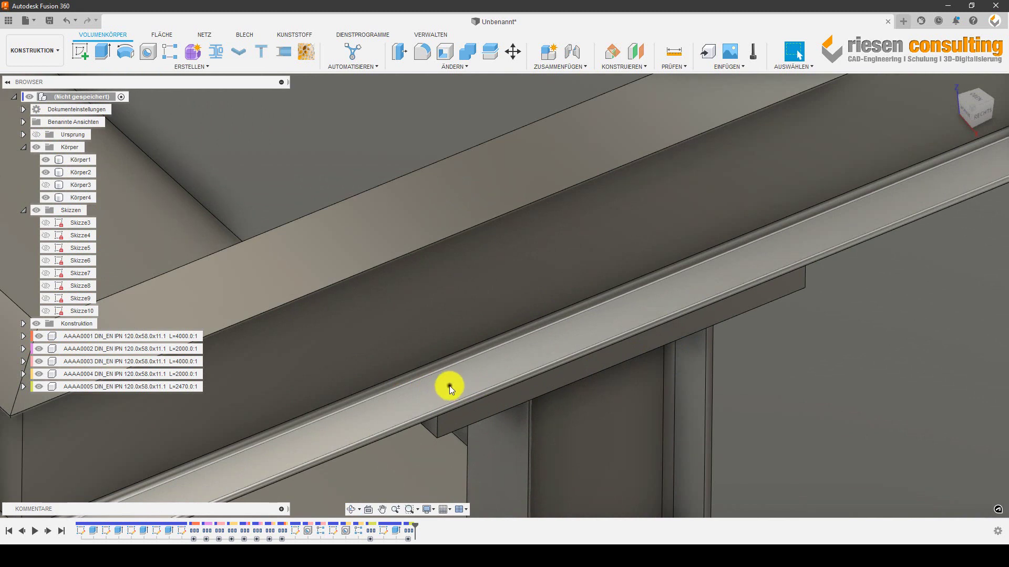
- Create a new sketch, Skizze11, on the beam face above the column
right_click(449, 385)
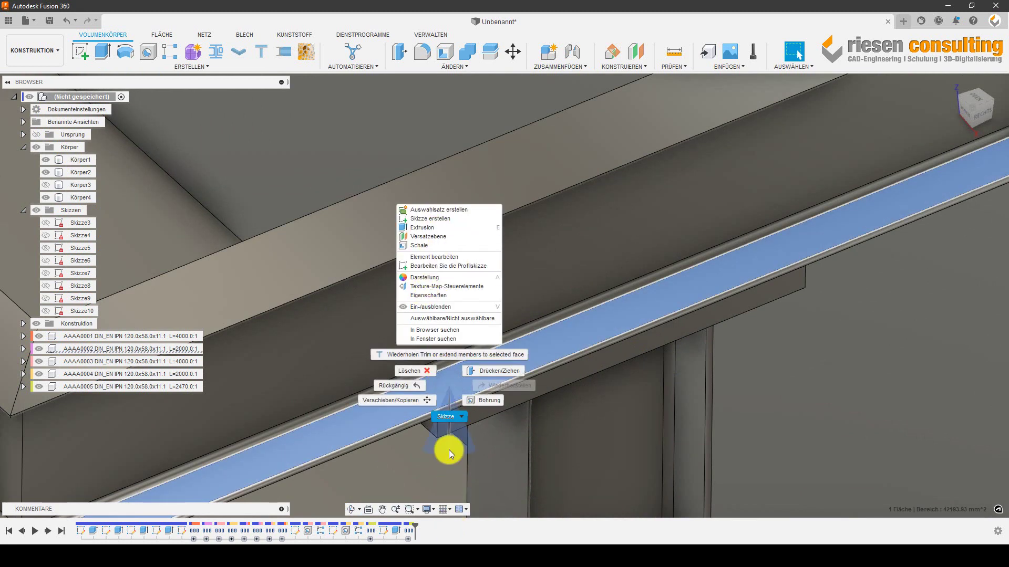
left_click(443, 415)
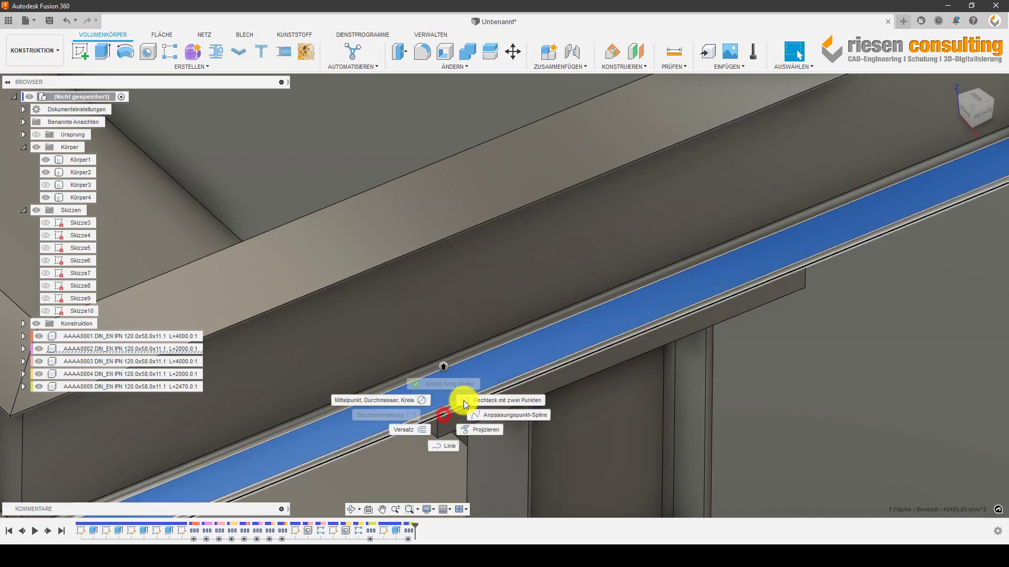
left_click(529, 349)
right_click(482, 373)
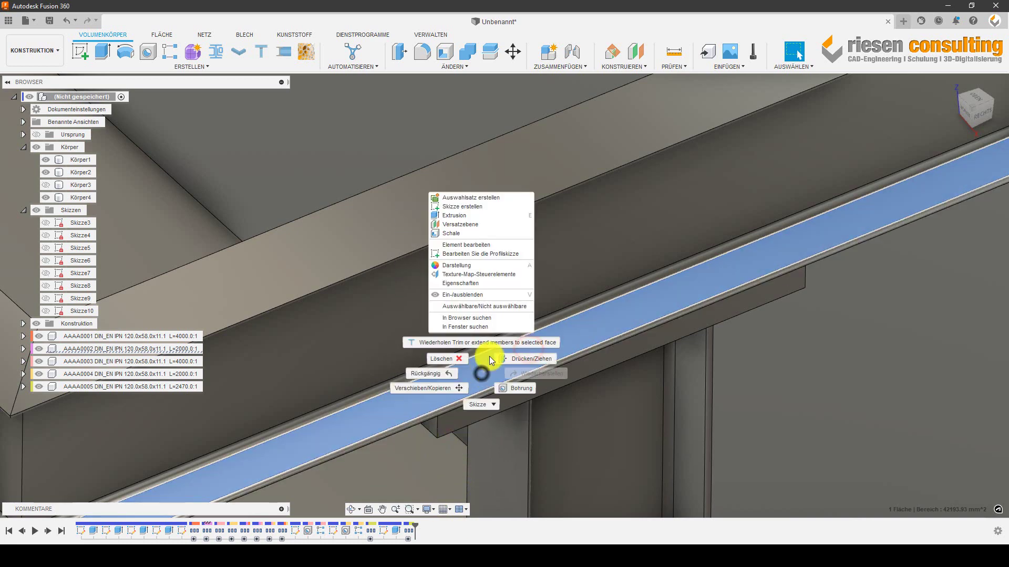
left_click(491, 208)
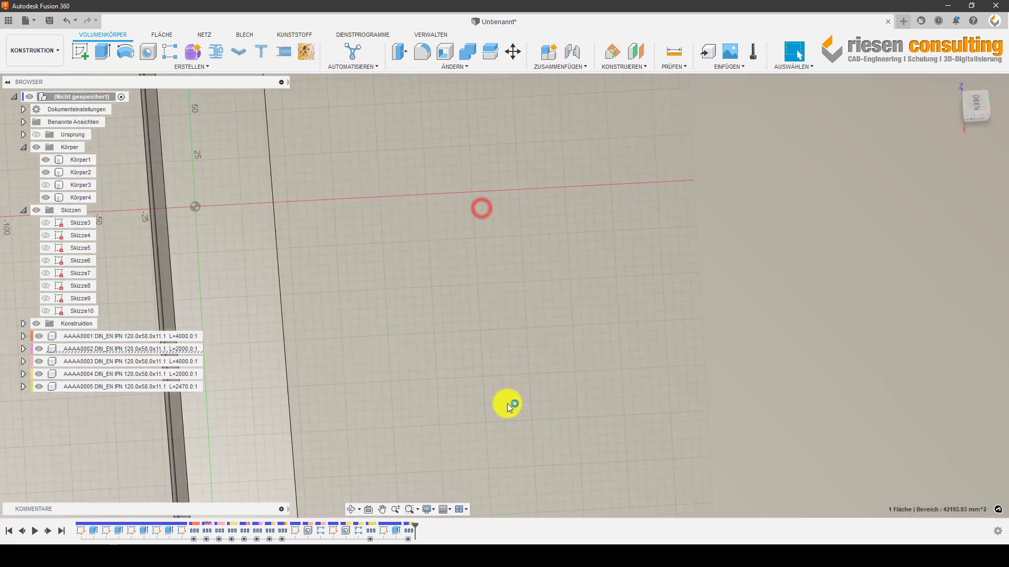
- Zoom and orbit to the joint, then start projecting geometry with P
scroll(473, 363, "down", 5)
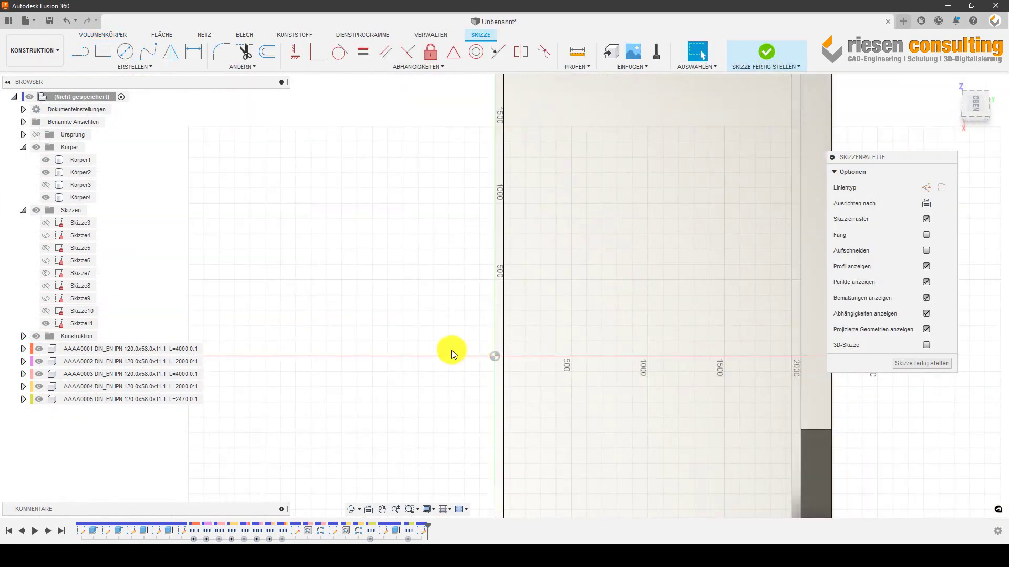
scroll(452, 350, "down", 5)
middle_click_drag(491, 406, 531, 373, "shift")
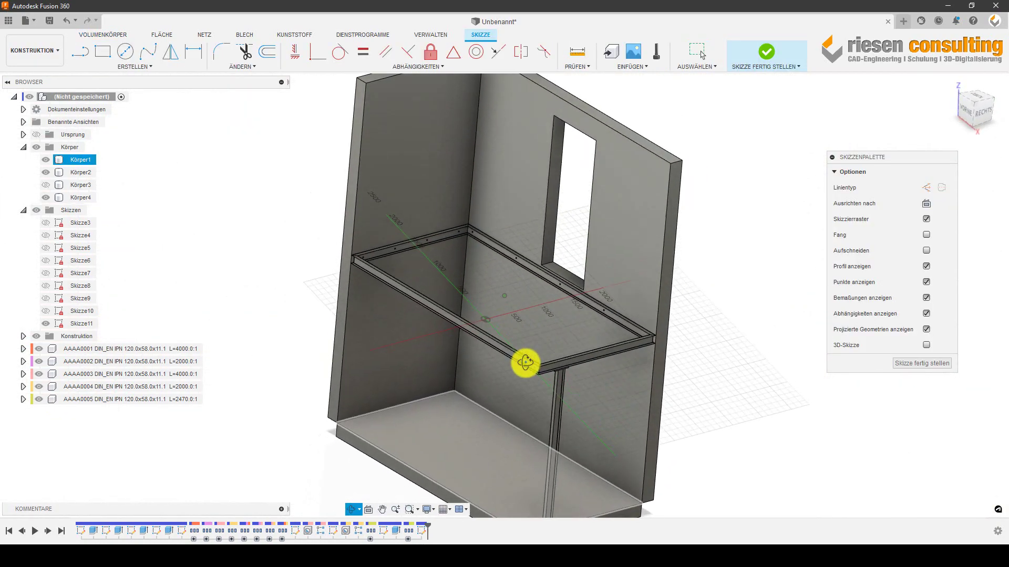
scroll(534, 371, "up", 3)
scroll(588, 380, "up", 4)
scroll(588, 381, "up", 3)
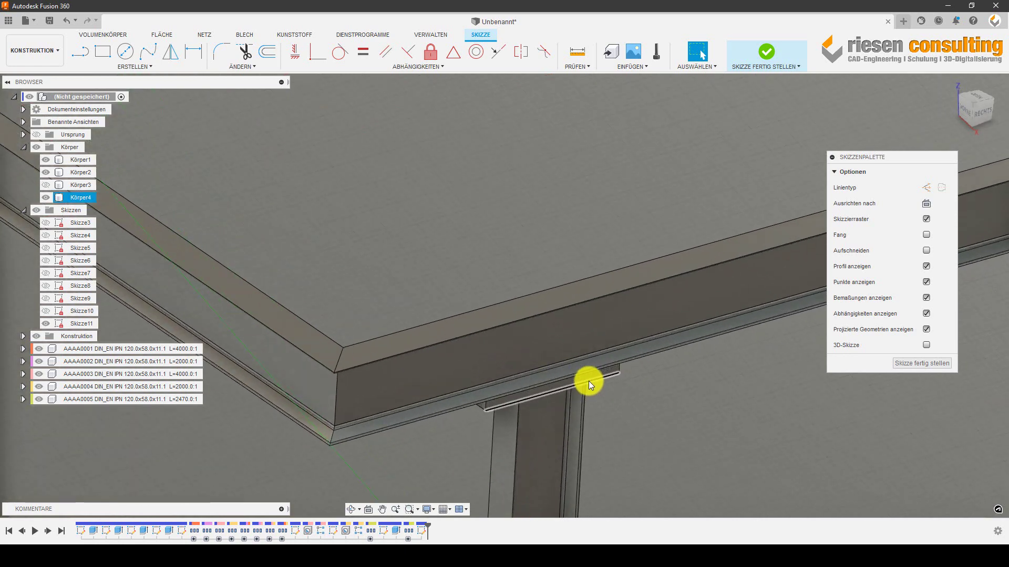
scroll(587, 380, "up", 2)
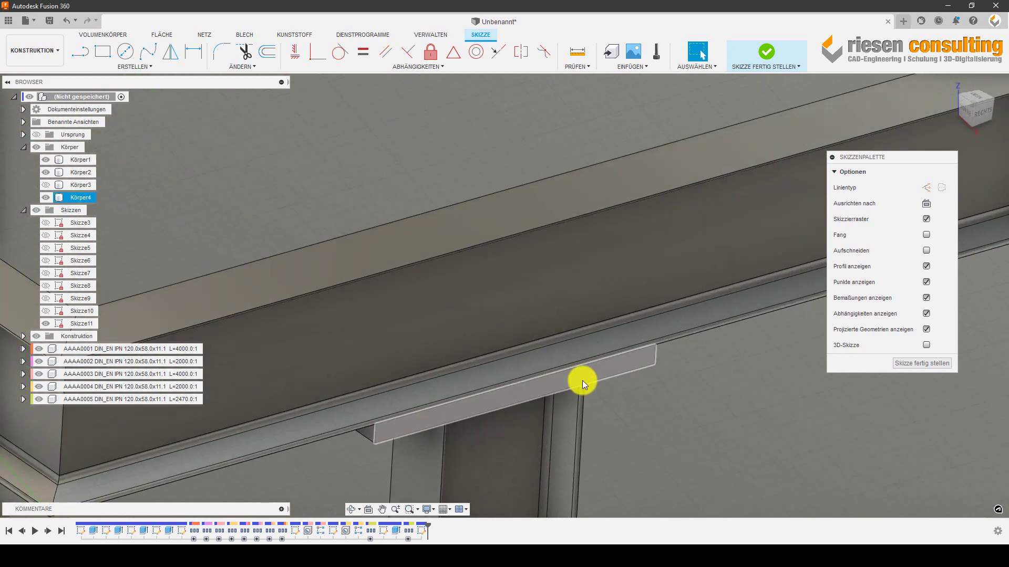
key("p")
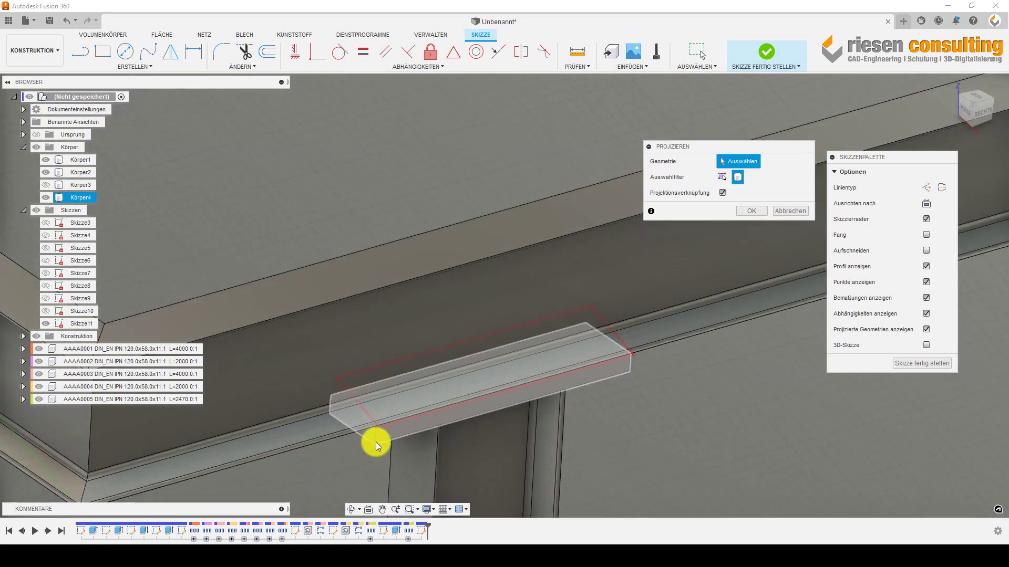
- Pick the plate for projection, then cancel the projection and finish Skizze11
scroll(377, 441, "down", 2)
middle_click_drag(396, 438, 371, 448, "shift")
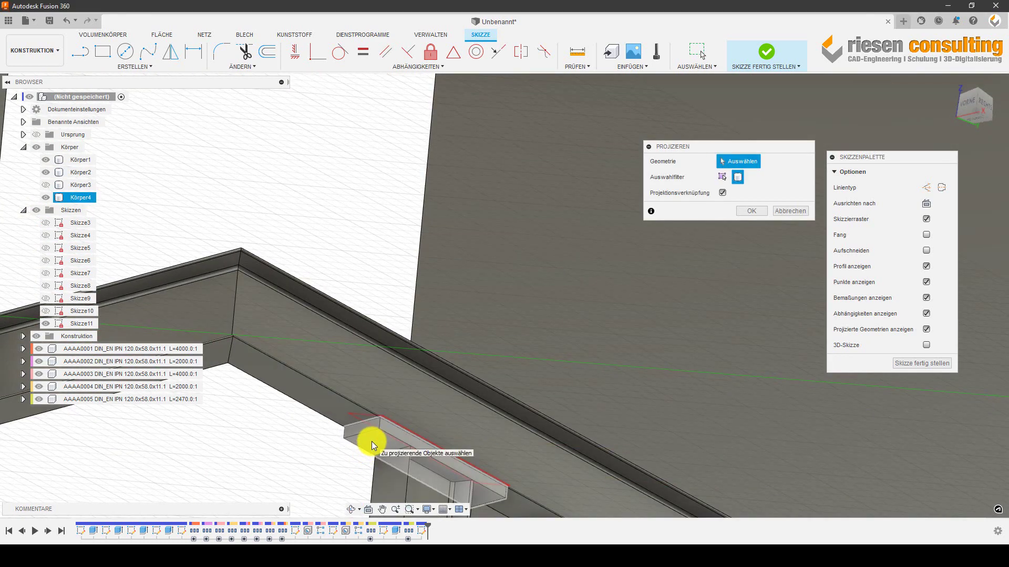
left_click(372, 446)
mouse_move(383, 388)
middle_mouse_down("shift")
mouse_move(392, 429)
mouse_move(360, 466)
mouse_move(387, 442)
mouse_move(387, 423)
mouse_move(364, 464)
mouse_move(387, 459)
mouse_move(401, 435)
mouse_move(394, 440)
mouse_move(450, 500)
mouse_move(289, 356)
middle_mouse_up("shift")
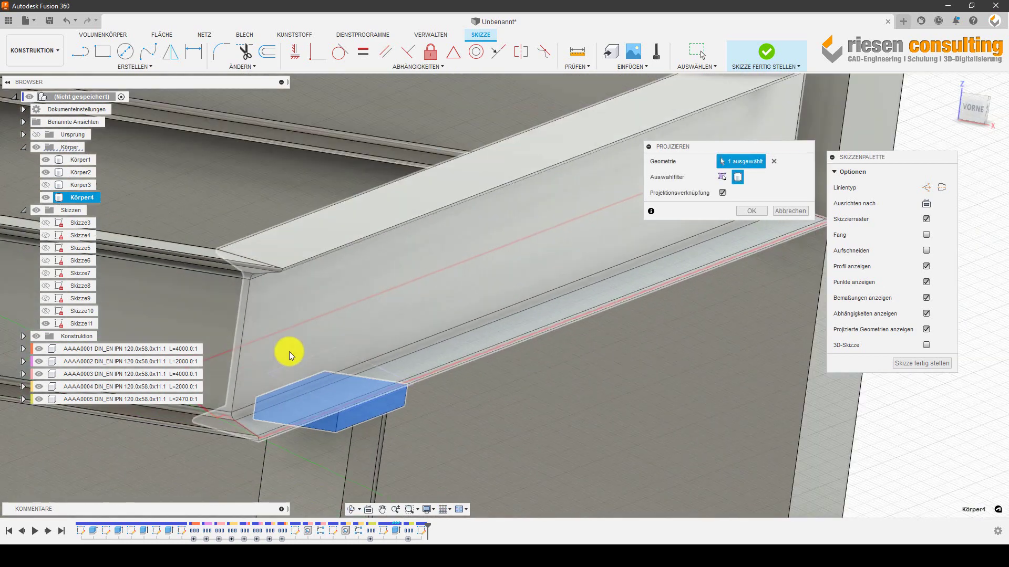
left_click(790, 211)
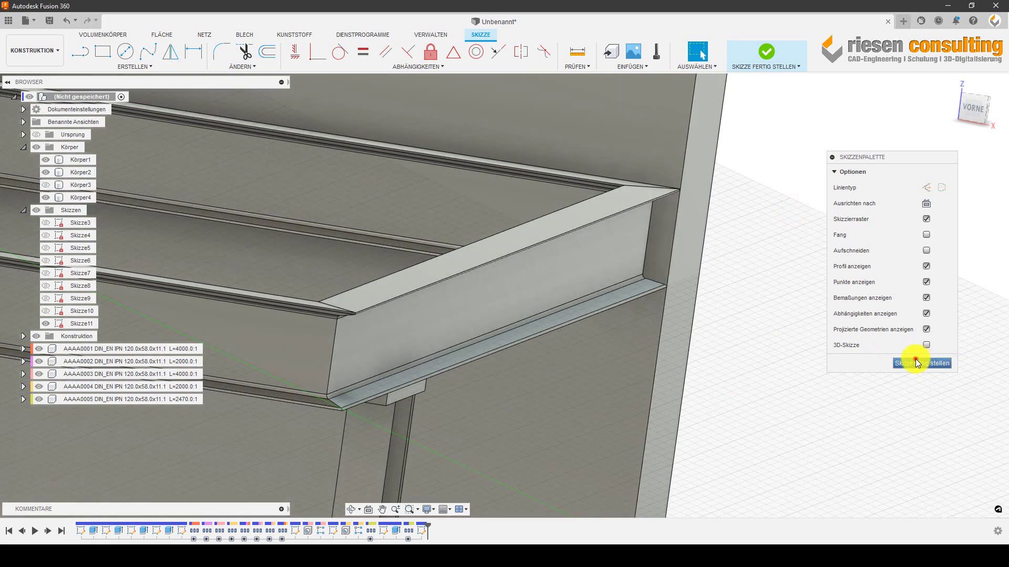
left_click(915, 362)
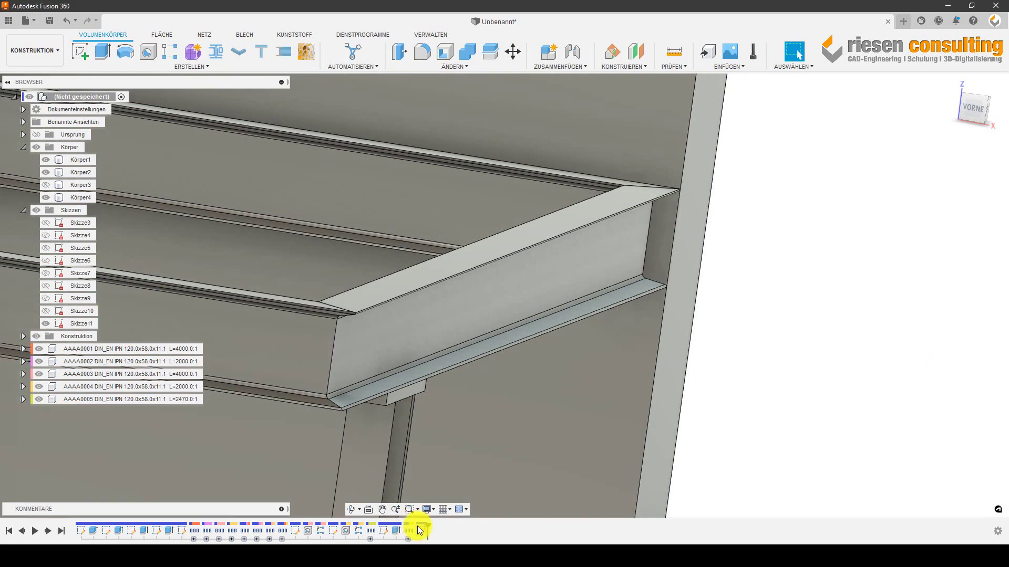
- Delete the Skizze11 sketch
right_click(422, 528)
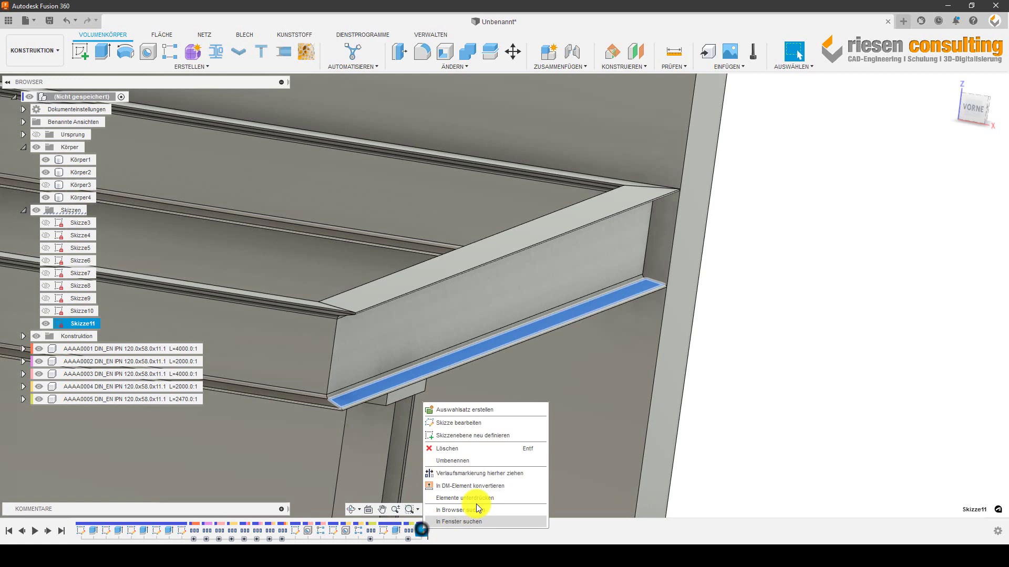
left_click(460, 448)
scroll(655, 392, "down", 3)
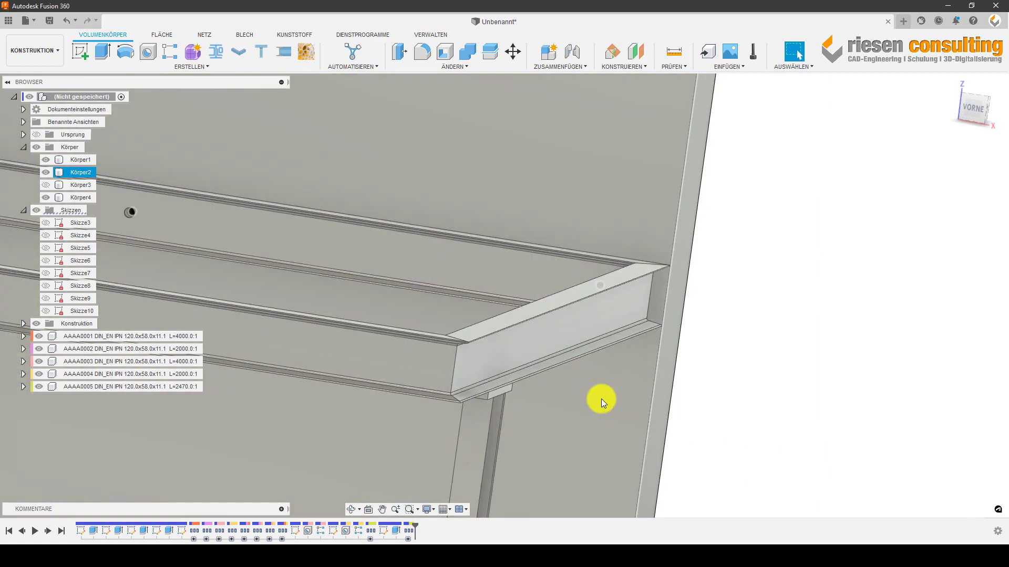
scroll(602, 399, "down", 3)
- Start a new sketch, Skizze12, on the sloping beam-end face near the corner post
mouse_move(548, 362)
middle_mouse_down("shift")
mouse_move(530, 353)
mouse_move(522, 289)
mouse_move(367, 446)
mouse_move(441, 382)
middle_mouse_up("shift")
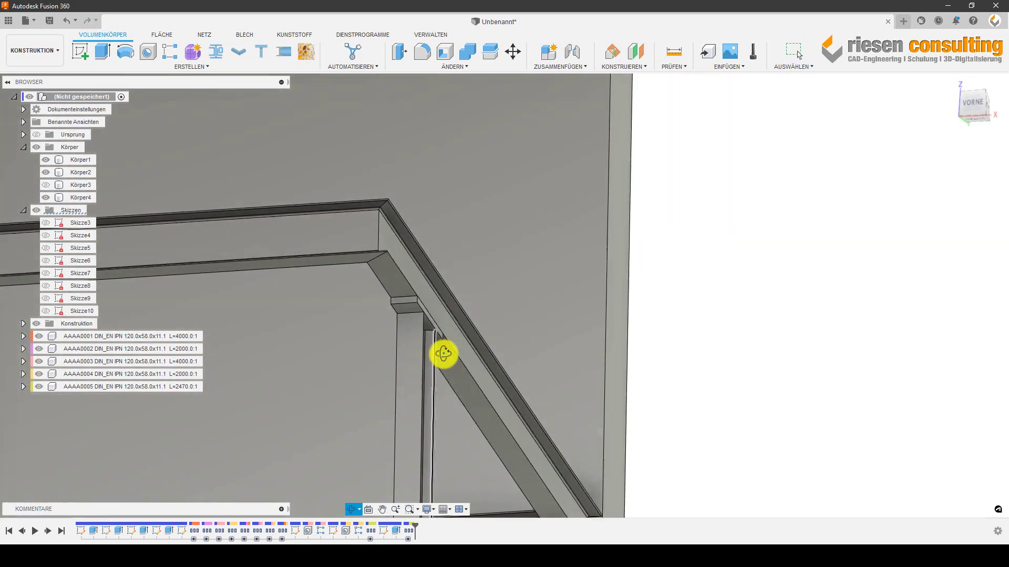
middle_click_drag(438, 377, 425, 336, "shift")
right_click(410, 307)
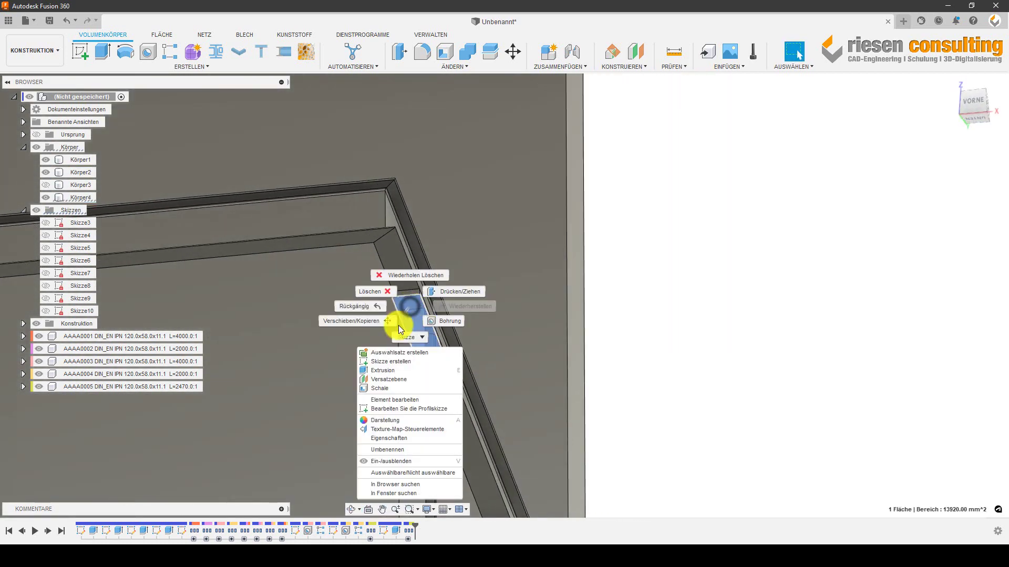
left_click(391, 362)
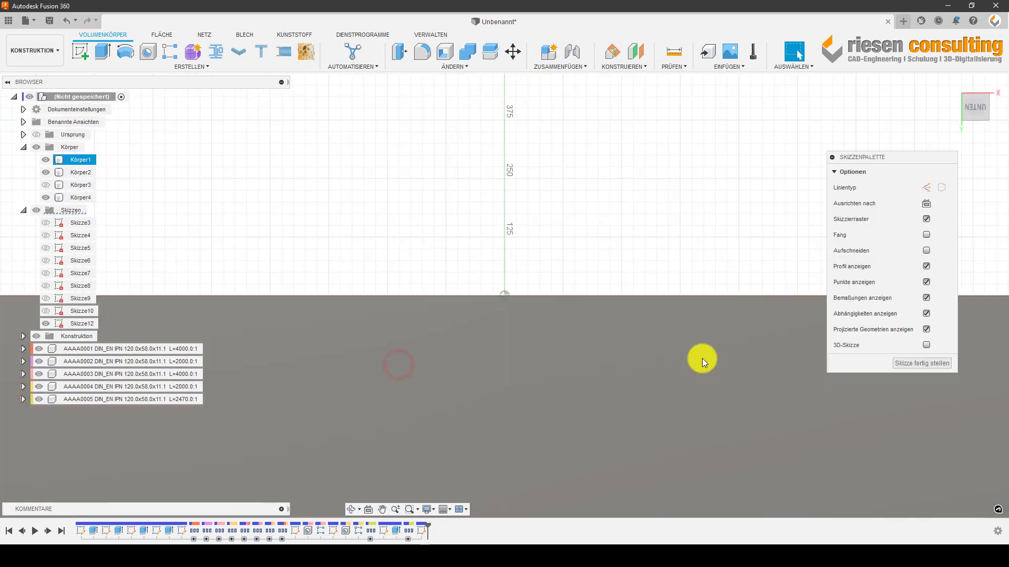
- Cut away the model in front of the sketch plane to expose it
middle_click_drag(702, 358, 117, 311)
key("Escape")
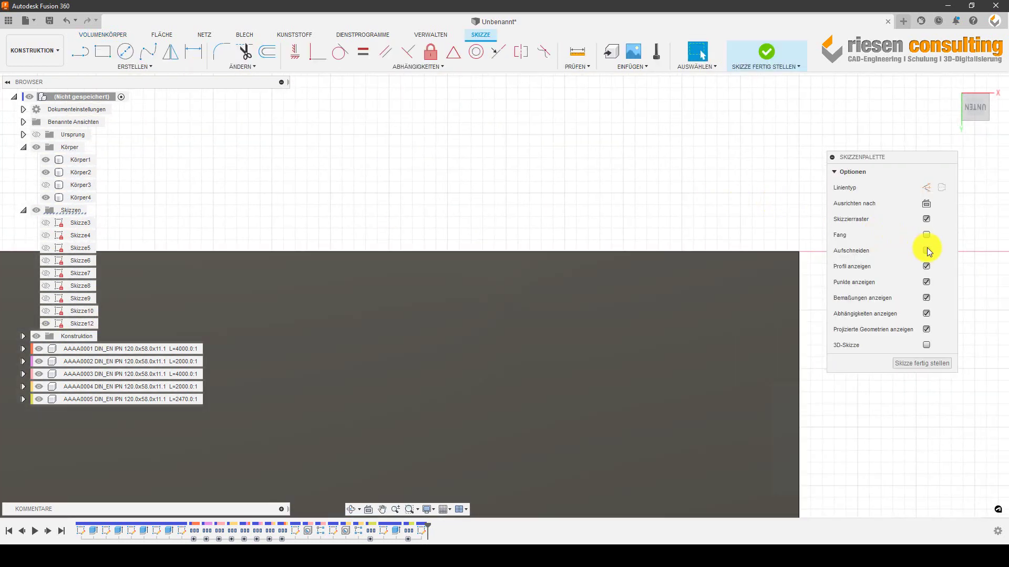
left_click(927, 251)
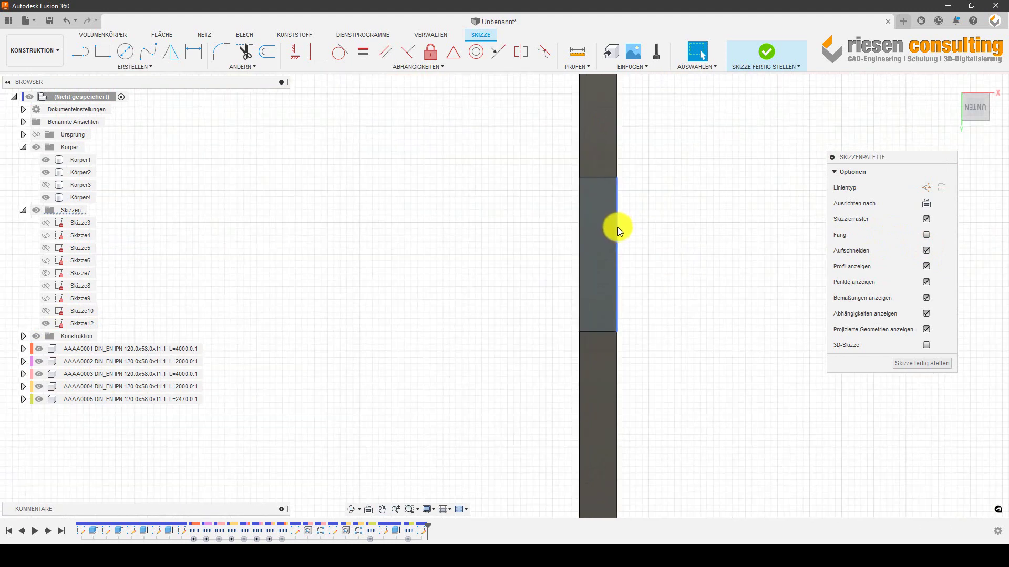
scroll(618, 230, "up", 2)
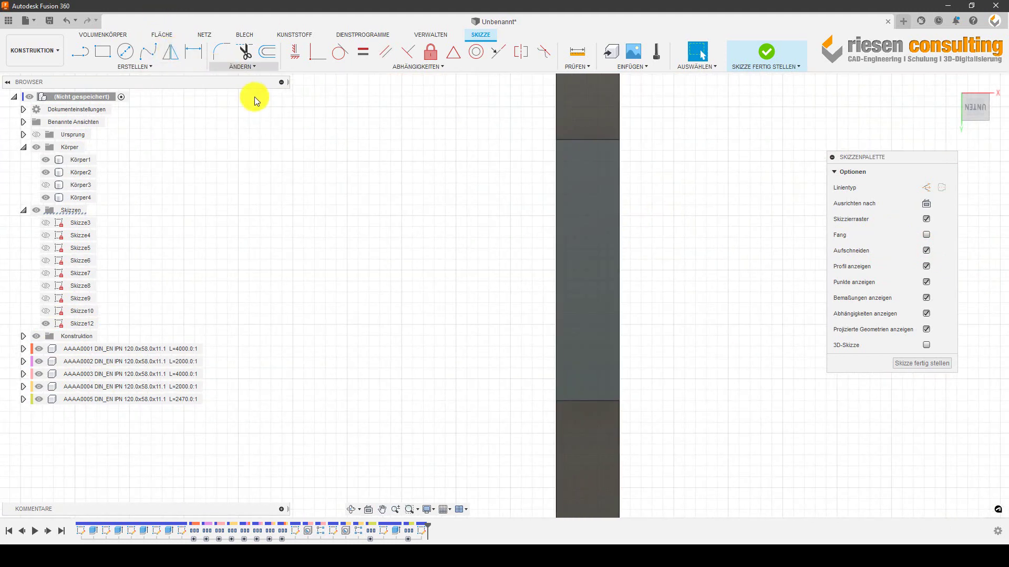
- Start Projizieren with an edges-only filter and pick the first flange edge
key("p")
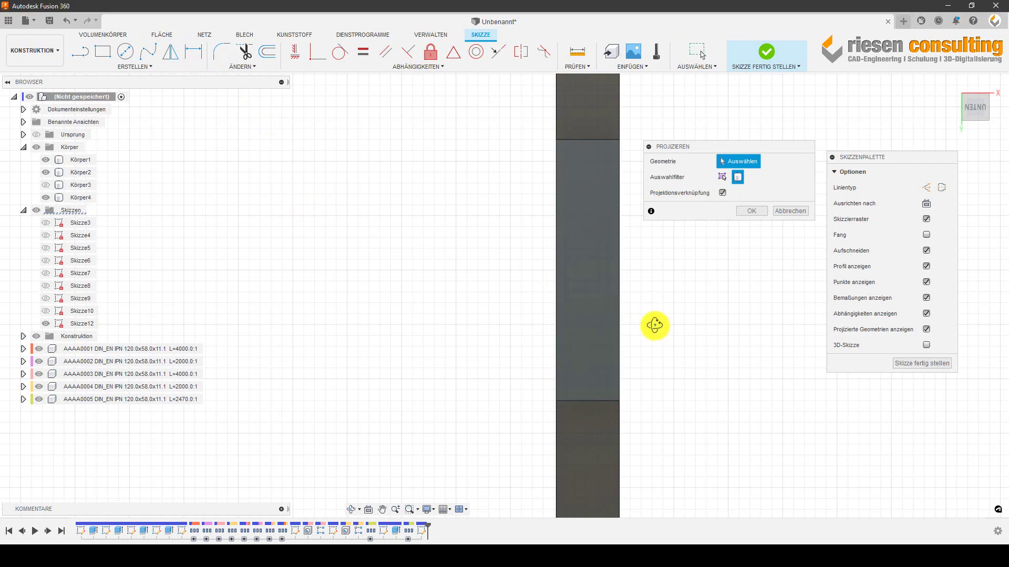
mouse_move(652, 322)
middle_mouse_down("shift")
mouse_move(634, 327)
mouse_move(646, 390)
mouse_move(599, 428)
middle_mouse_up("shift")
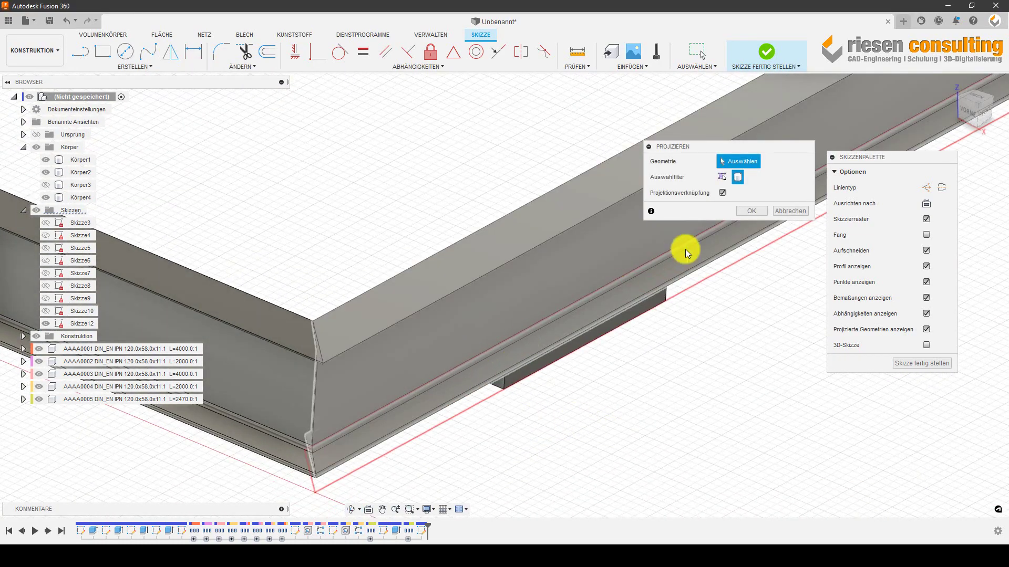
left_click(723, 177)
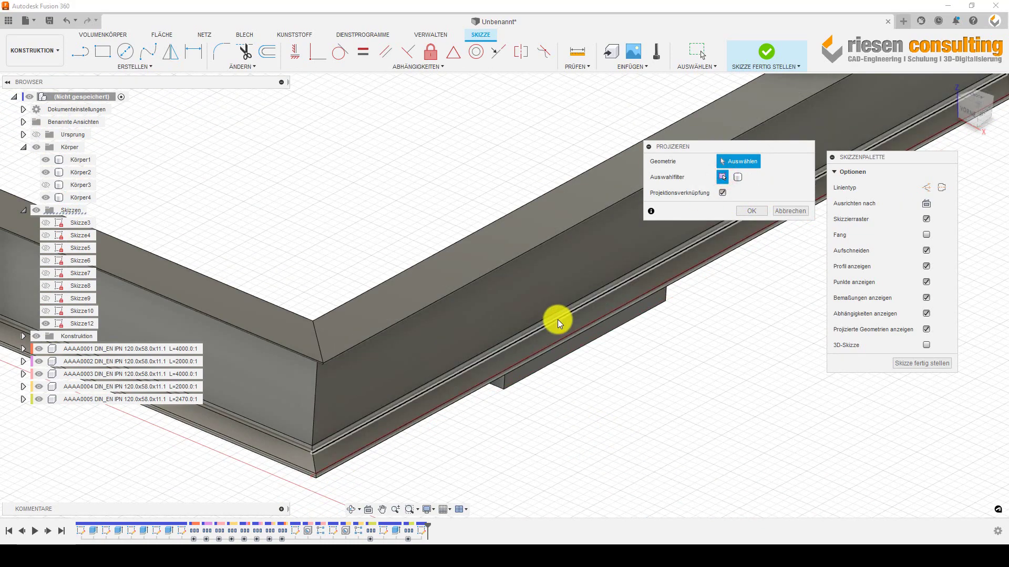
left_click(557, 320)
mouse_move(667, 388)
middle_mouse_down("shift")
mouse_move(684, 389)
mouse_move(612, 412)
middle_mouse_up("shift")
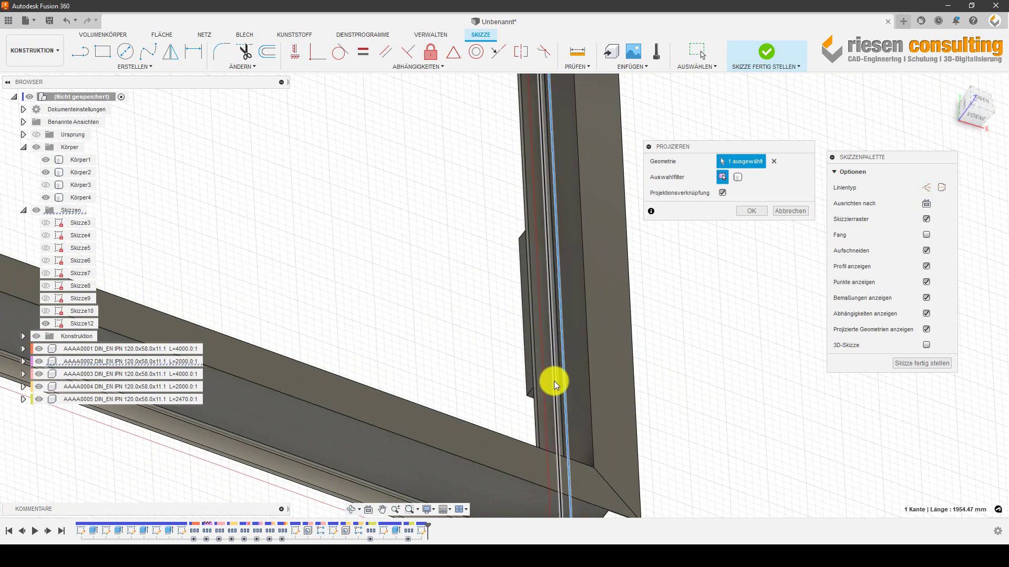
scroll(556, 387, "up", 3)
scroll(525, 319, "up", 2)
scroll(597, 389, "up", 3)
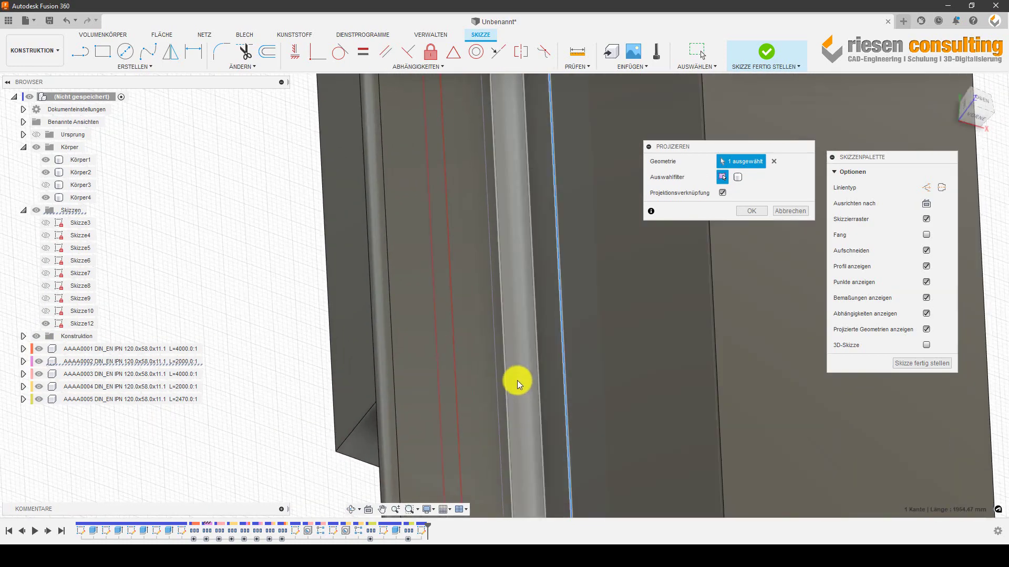
- Add three more flange edges and confirm projecting all four
left_click(508, 382)
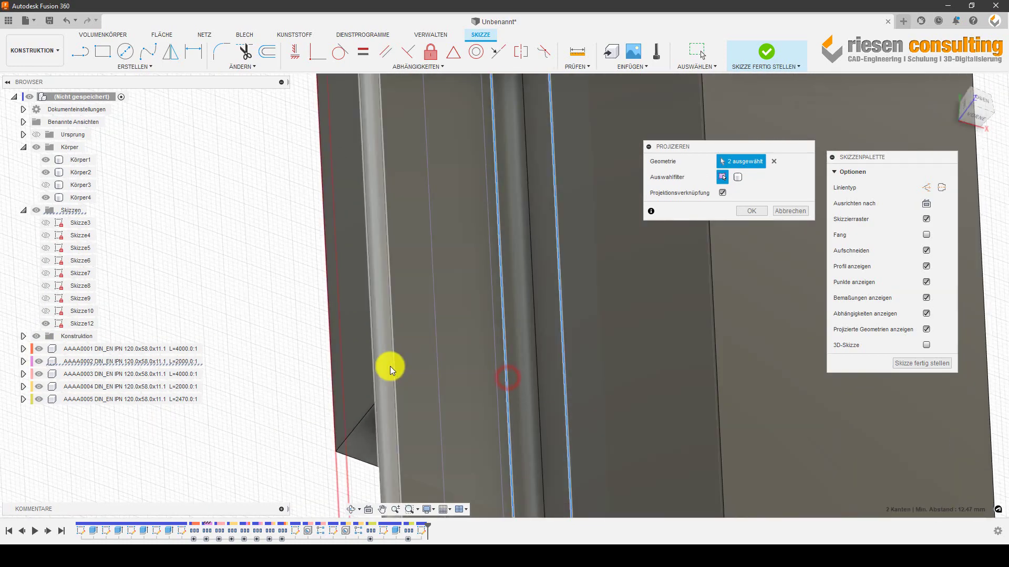
left_click(395, 370)
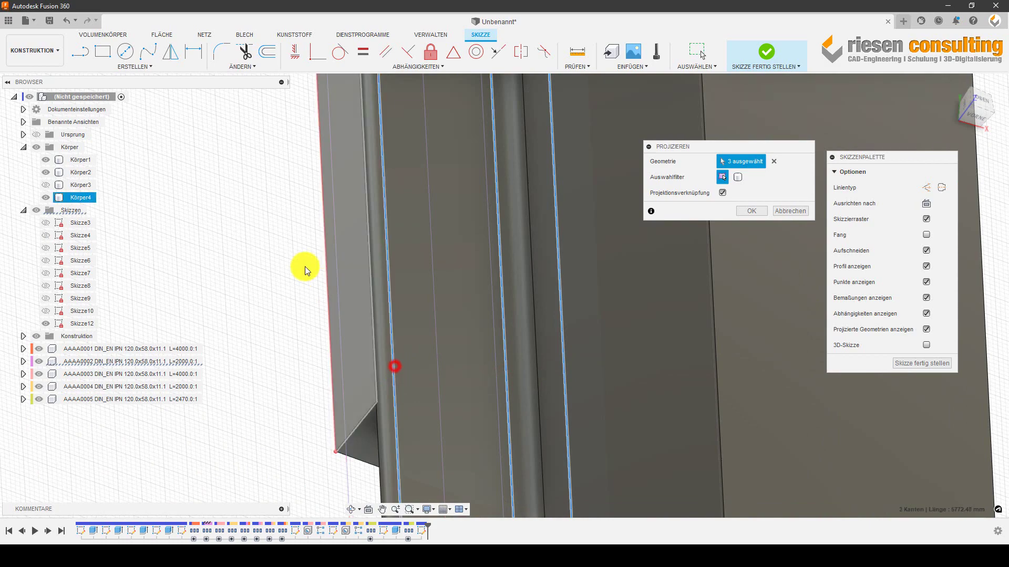
scroll(304, 265, "down", 3)
middle_click_drag(625, 360, 599, 342, "shift")
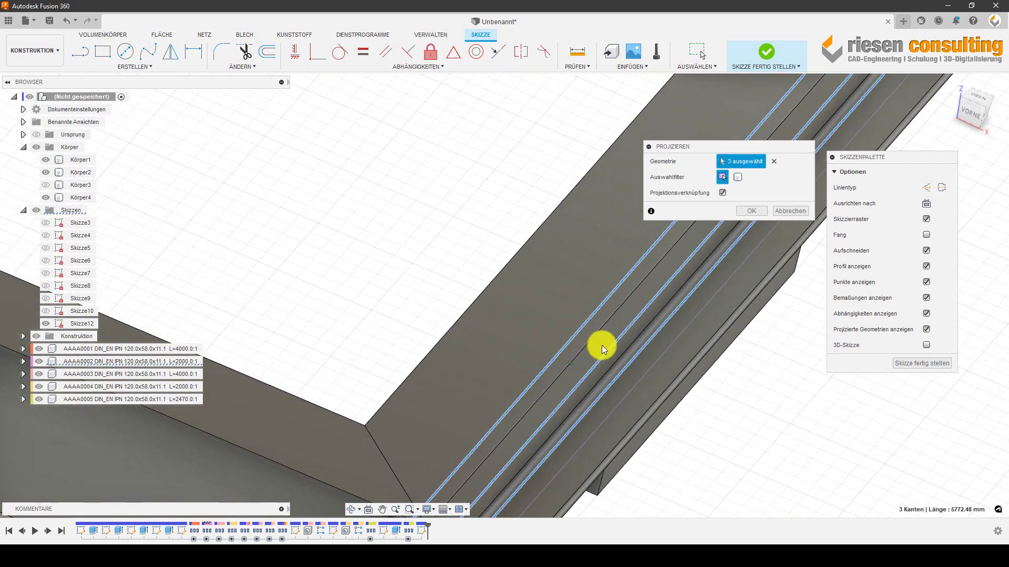
left_click(639, 425)
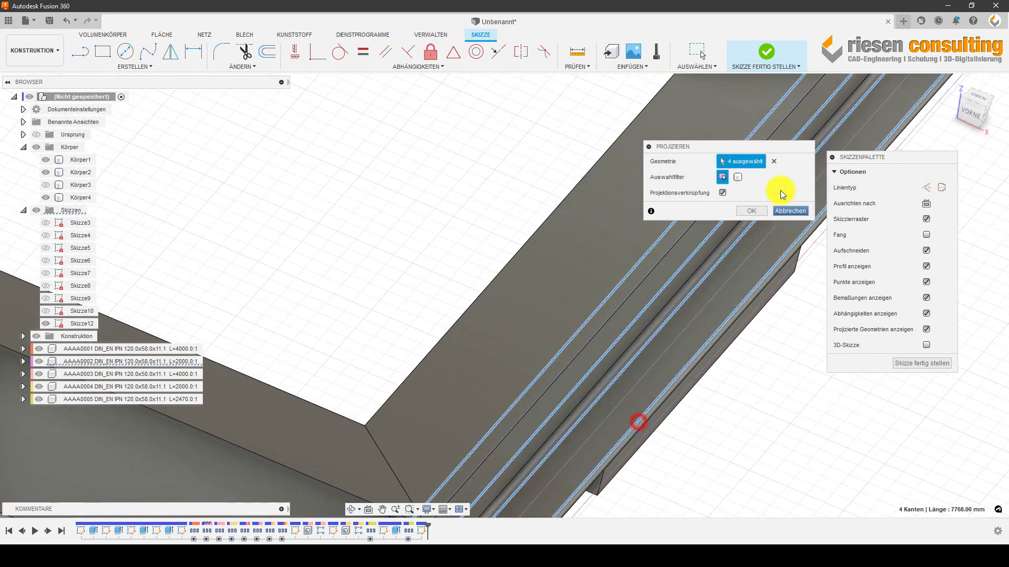
left_click(744, 210)
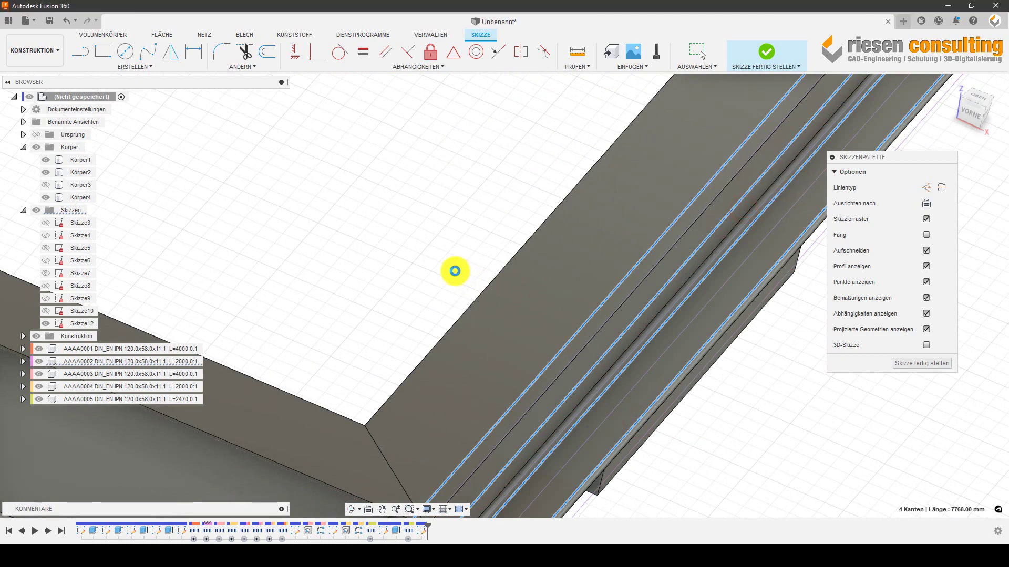
- Switch to the UNTEN bottom view and centre the beam
middle_click_drag(431, 253, 576, 291, "shift")
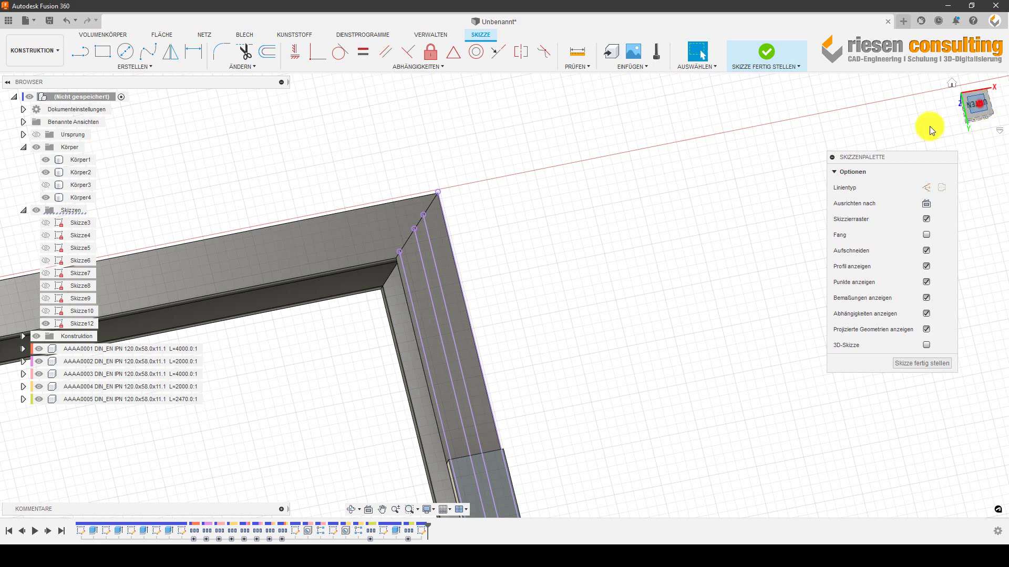
left_click(977, 104)
middle_click_drag(502, 439, 550, 249)
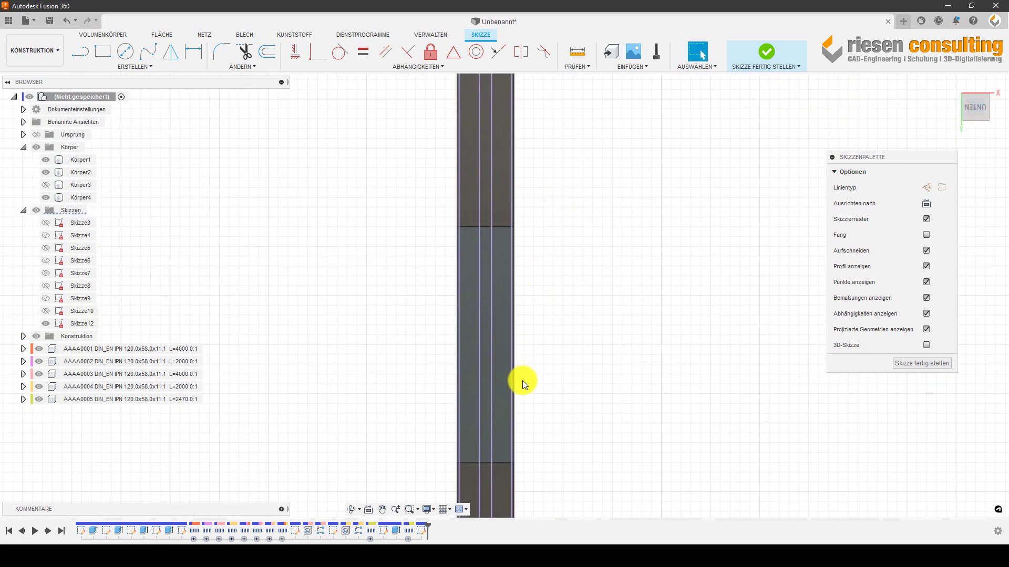
scroll(522, 380, "up", 2)
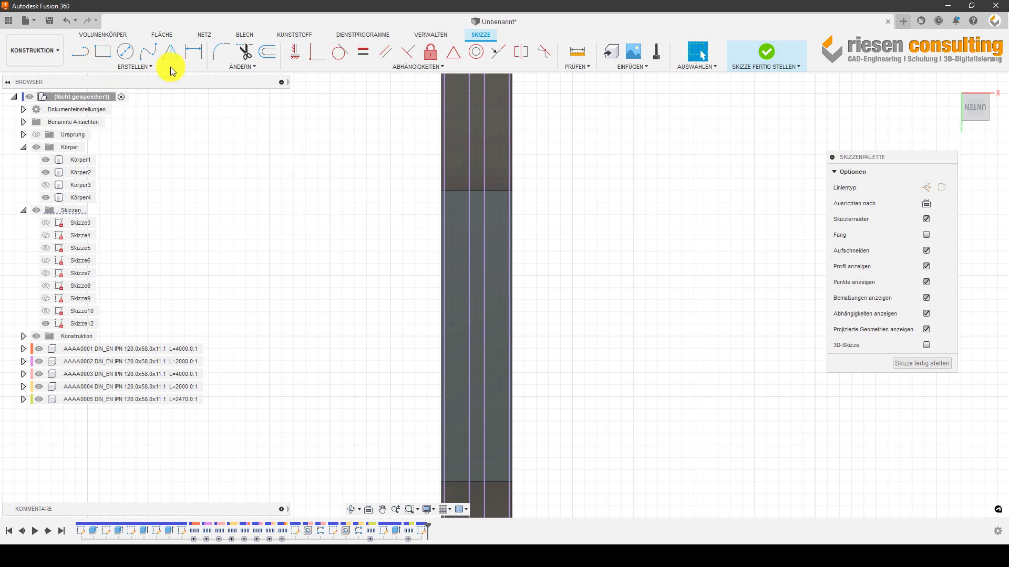
- Draw a rectangle across the beam between the projected flange lines
left_click(113, 60)
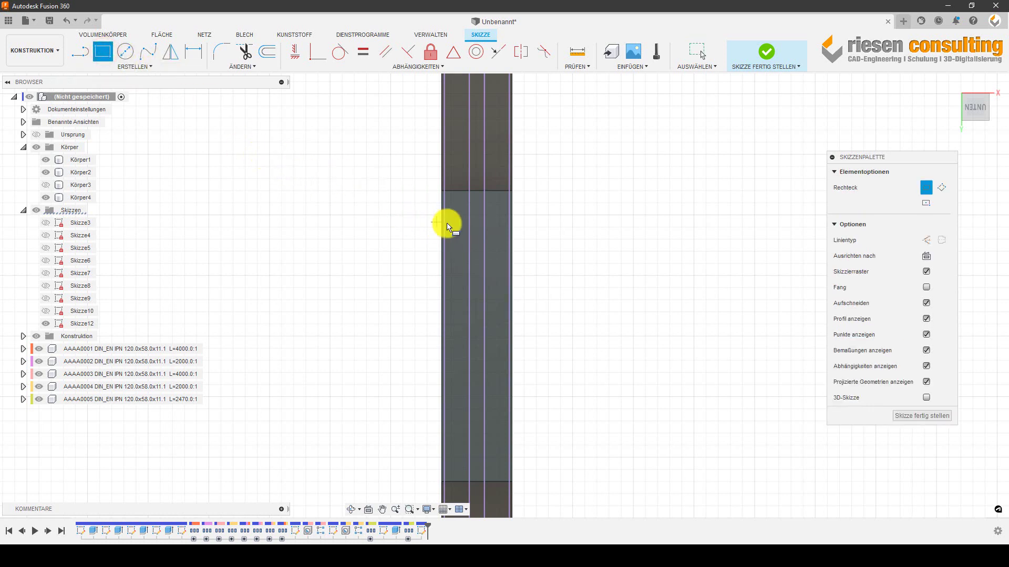
left_click(457, 227)
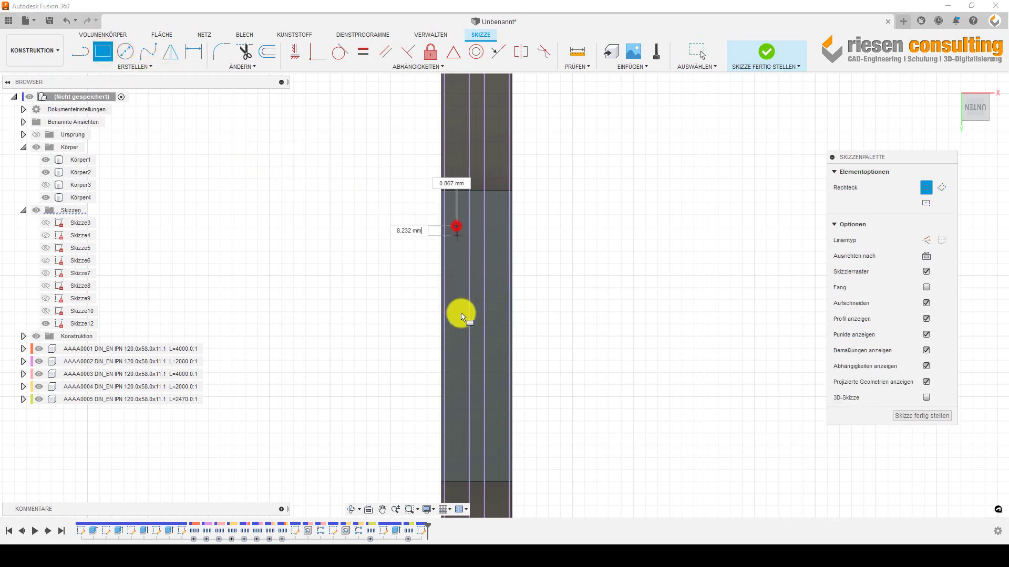
left_click(498, 466)
left_click(195, 59)
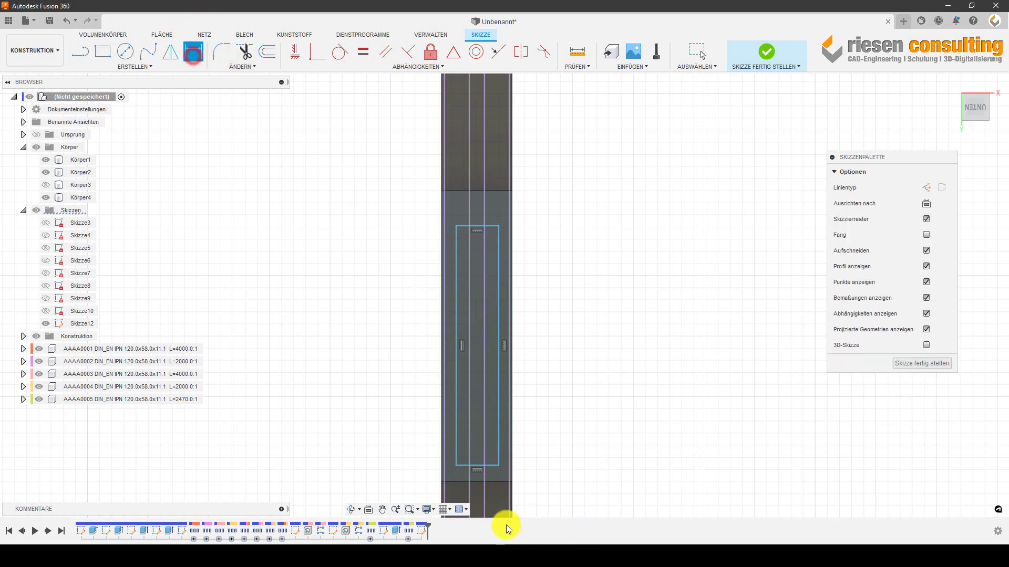
scroll(495, 494, "up", 3)
left_click(475, 484)
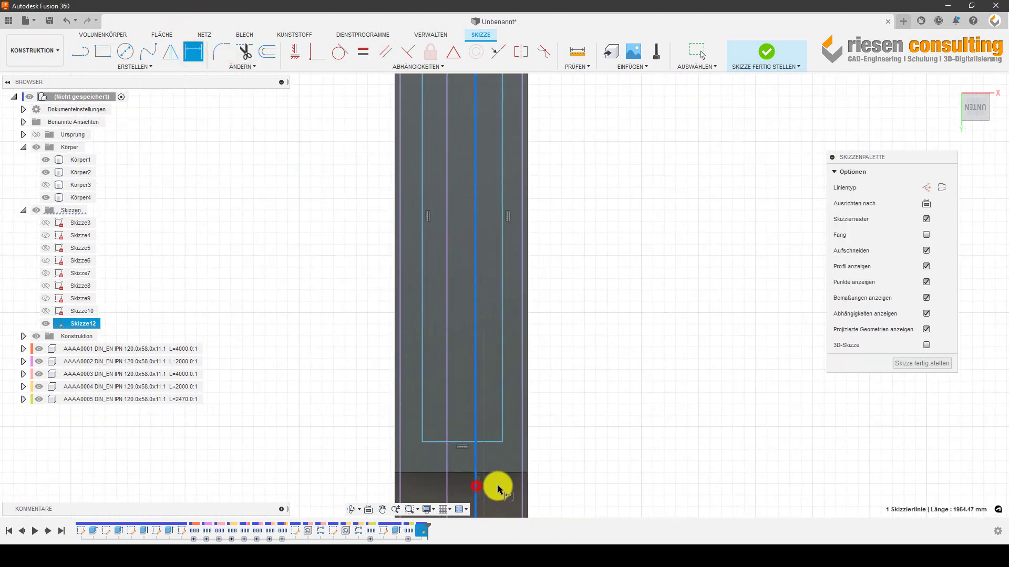
left_click(524, 485)
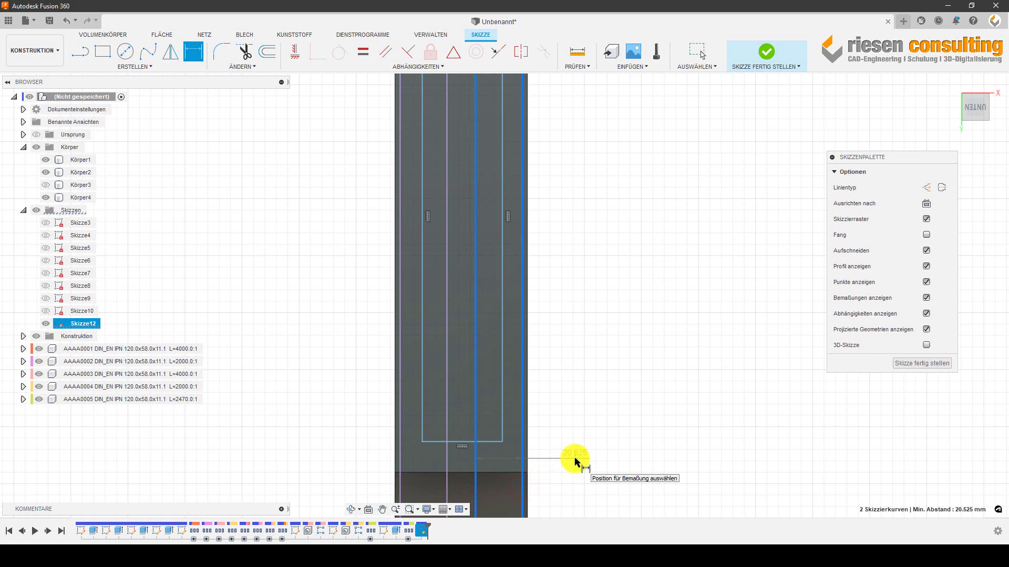
key("Escape")
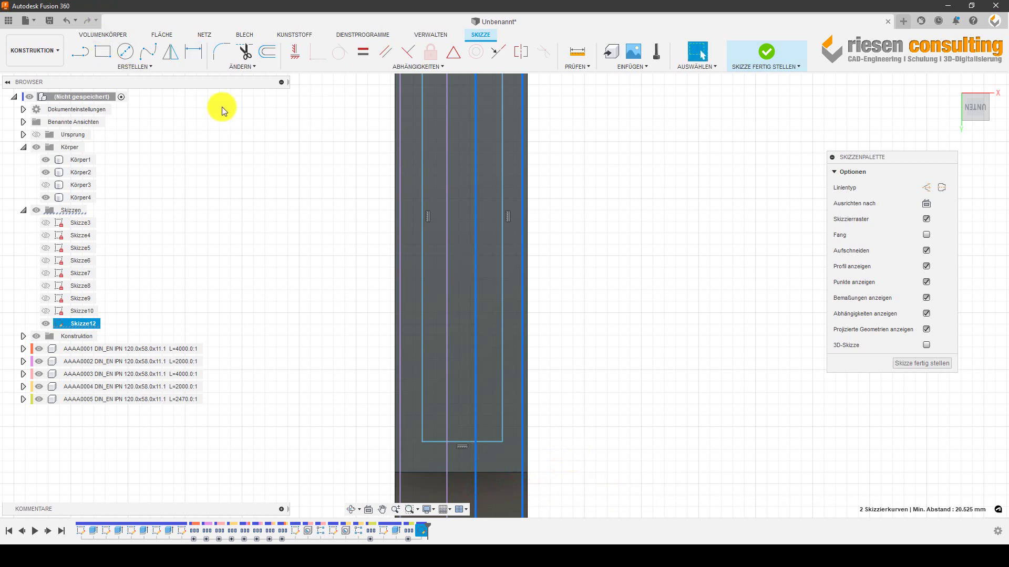
- Centre the rectangle's right side at half a driven beam-width dimension
middle_click_drag(331, 348, 289, 338)
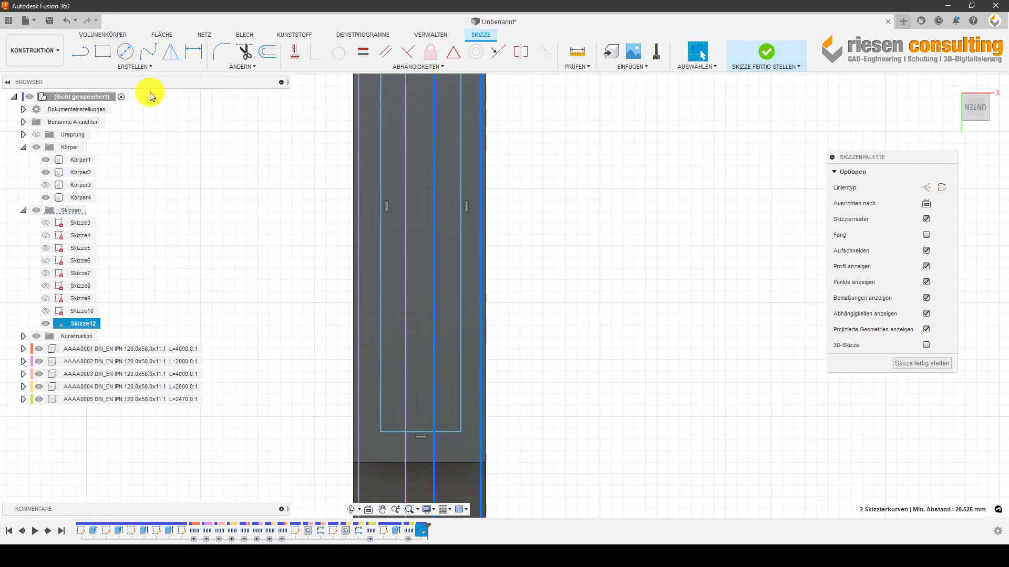
key("d")
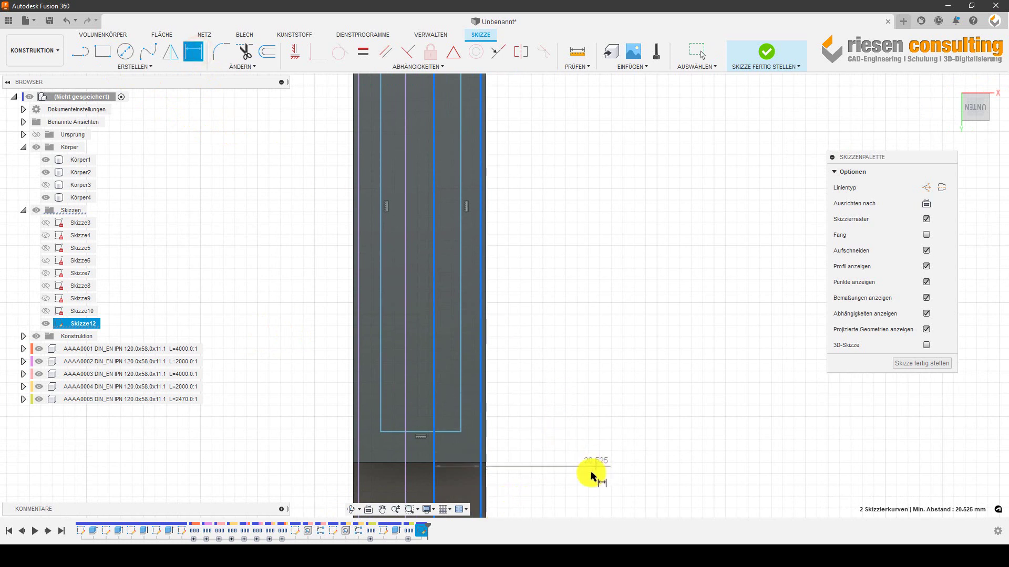
left_click(571, 483)
left_click(541, 308)
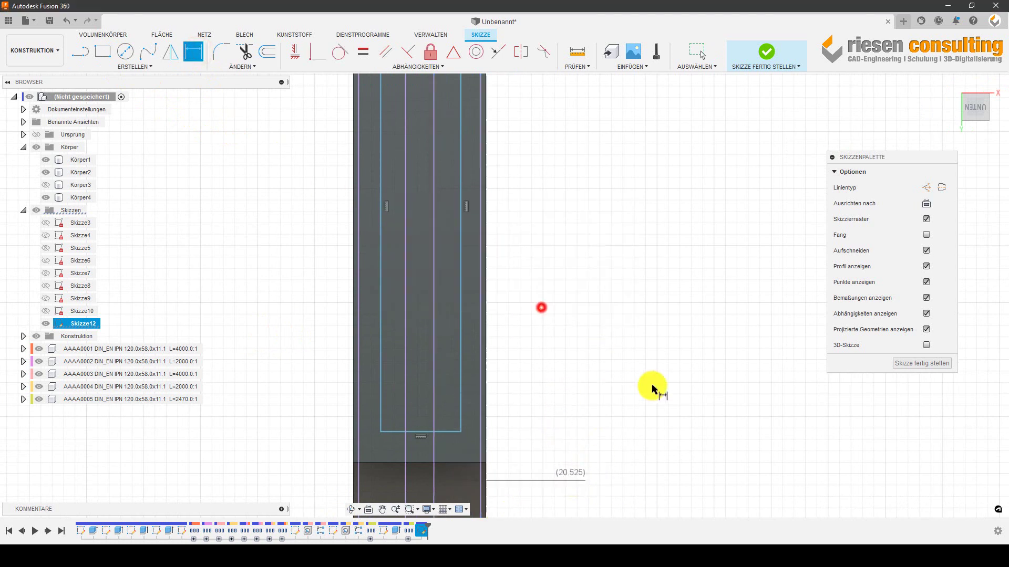
left_click(480, 397)
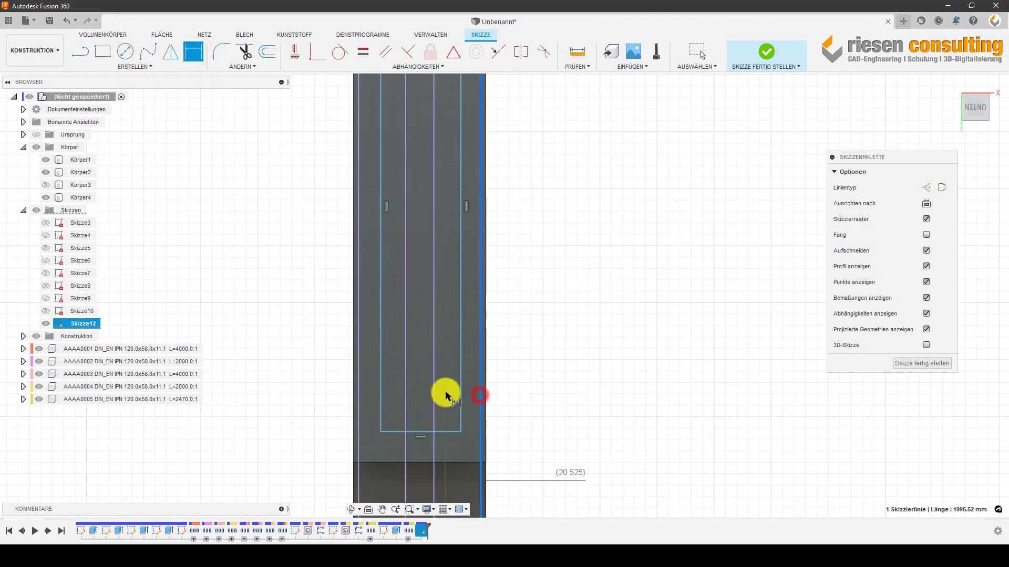
left_click(461, 397)
left_click(561, 374)
type("d116/2")
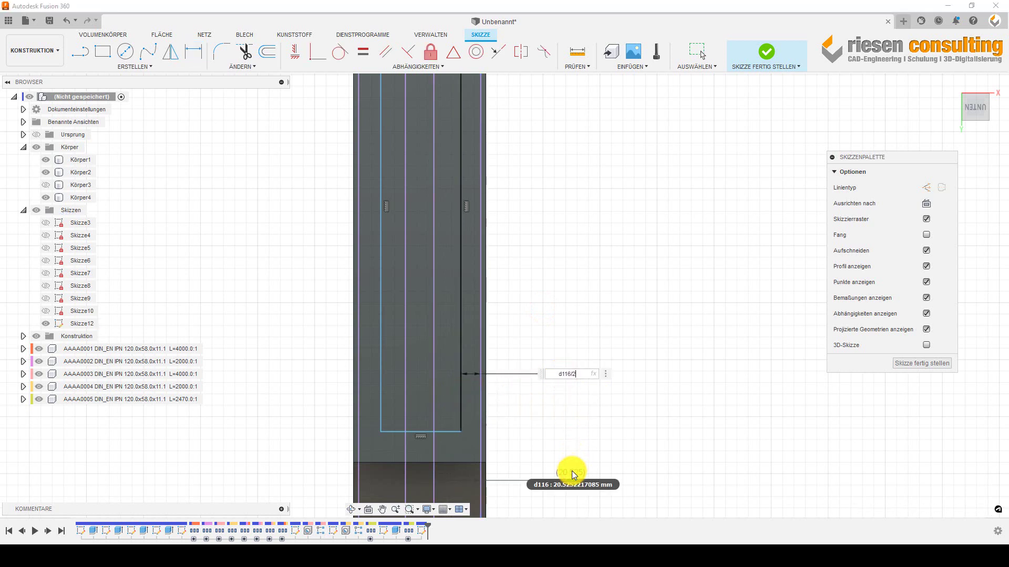
key("Return")
left_click(573, 476)
- Set the left offset to half the driven left width (/2)
middle_click_drag(423, 422, 444, 363)
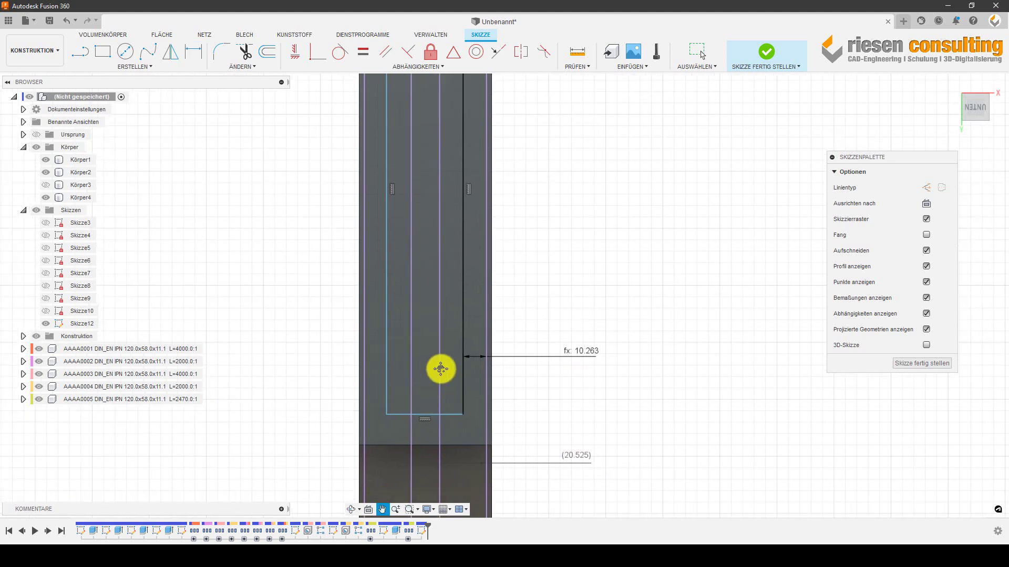
left_click(426, 424)
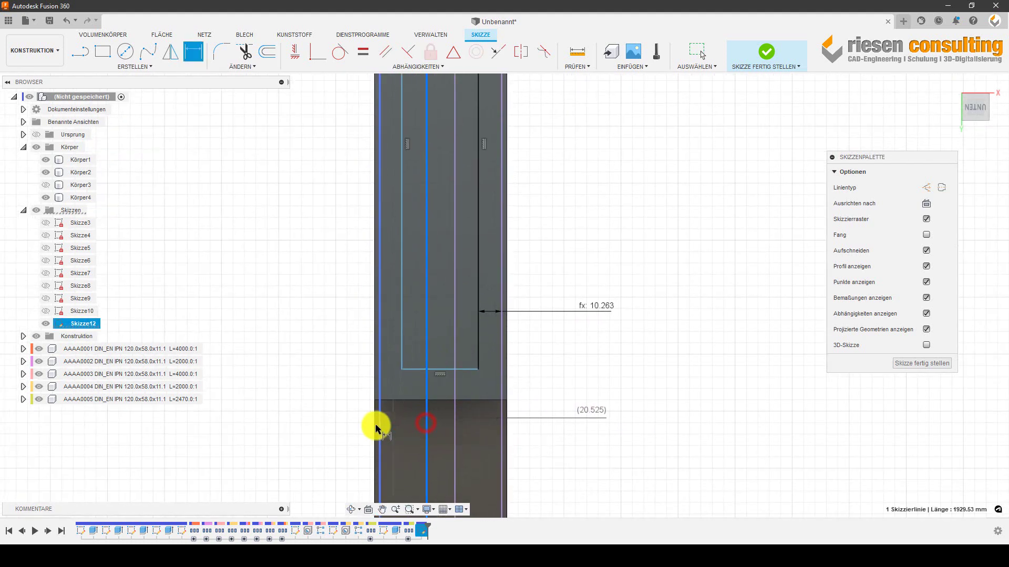
left_click(322, 424)
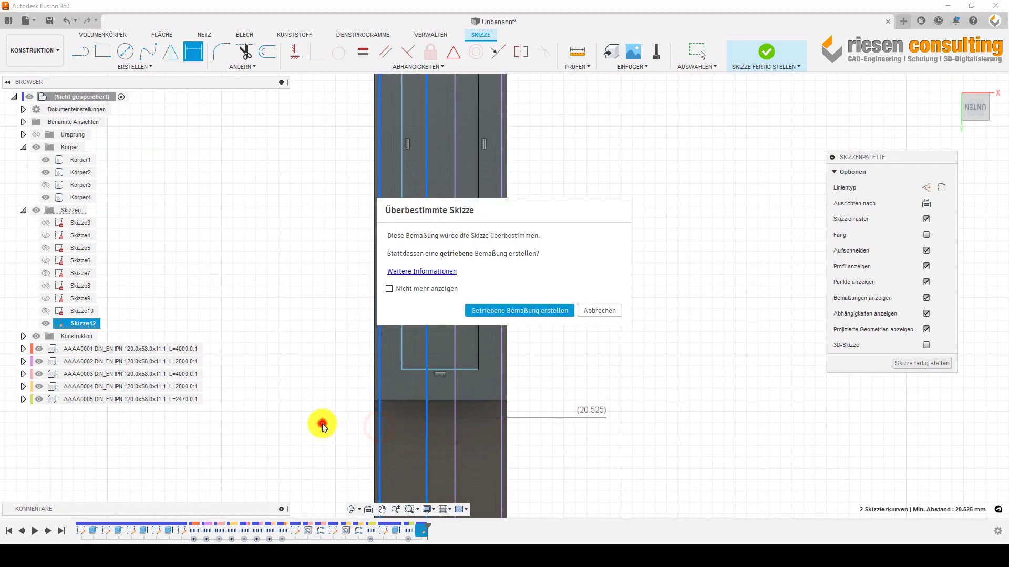
left_click(522, 309)
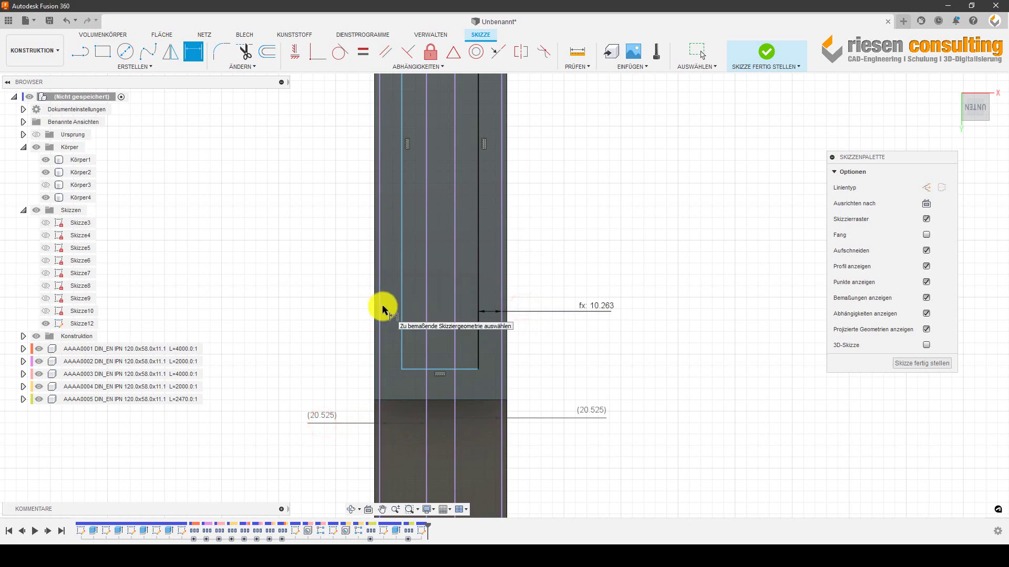
left_click(381, 307)
left_click(402, 307)
left_click(327, 303)
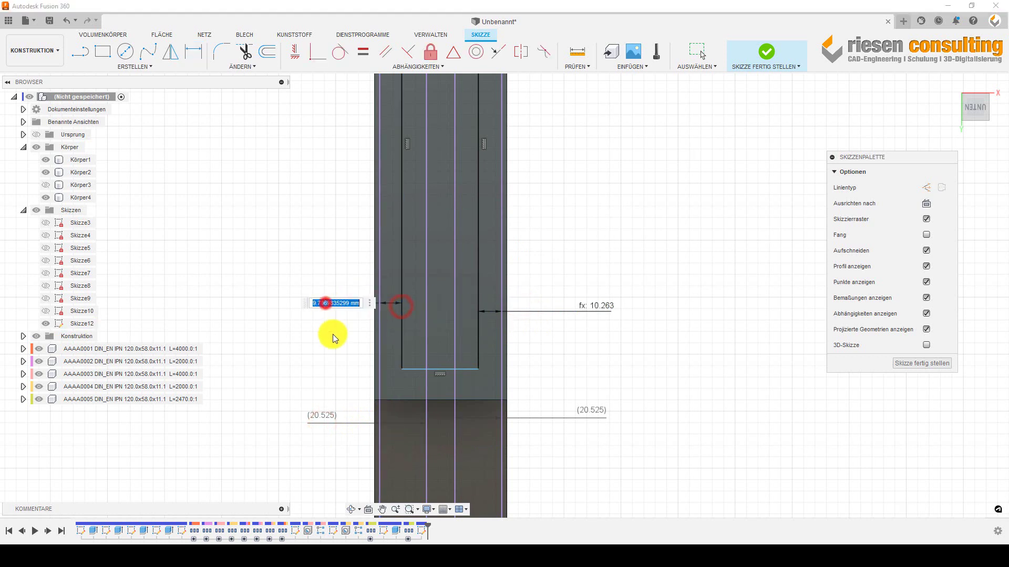
left_click(327, 417)
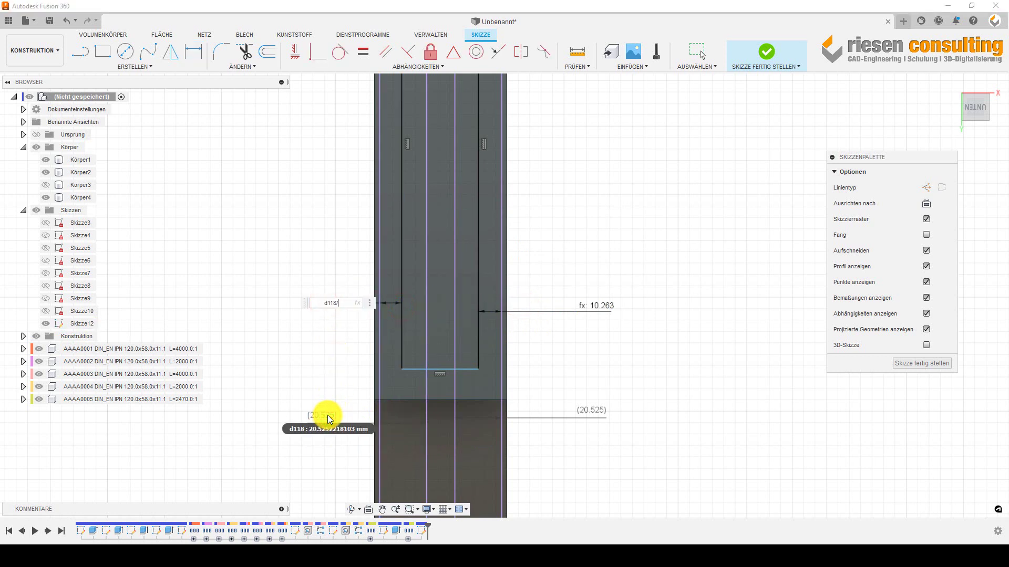
type("/2")
key("Return")
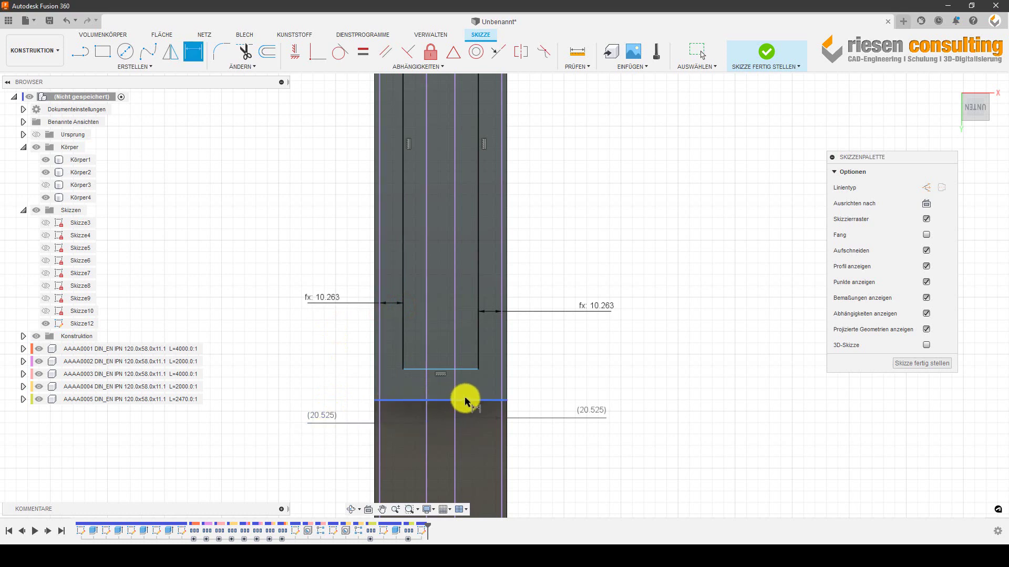
- Dimension the bottom offset from the beam end, changing it from 50 to 30 mm
left_click(466, 401)
left_click(470, 372)
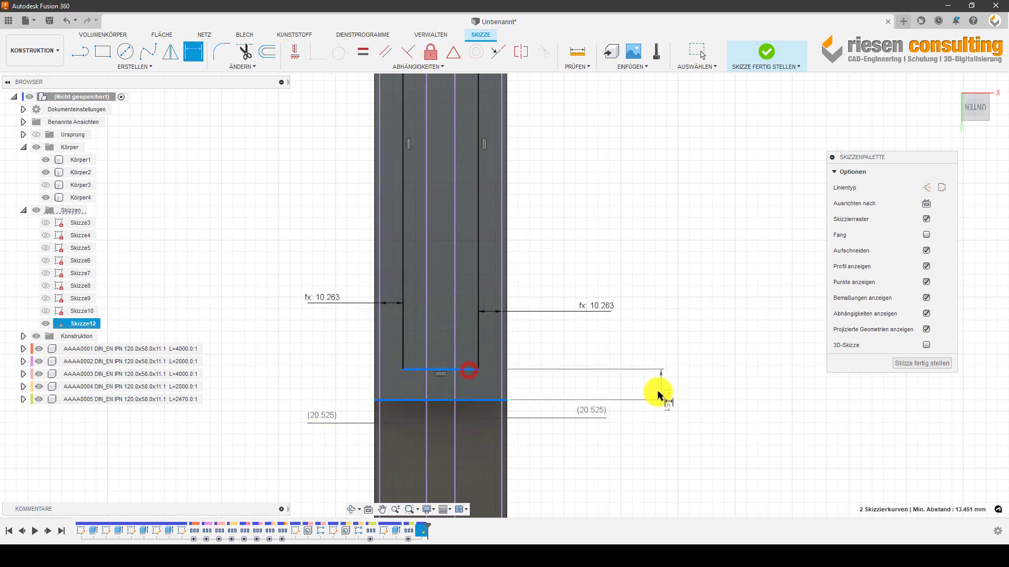
left_click(597, 353)
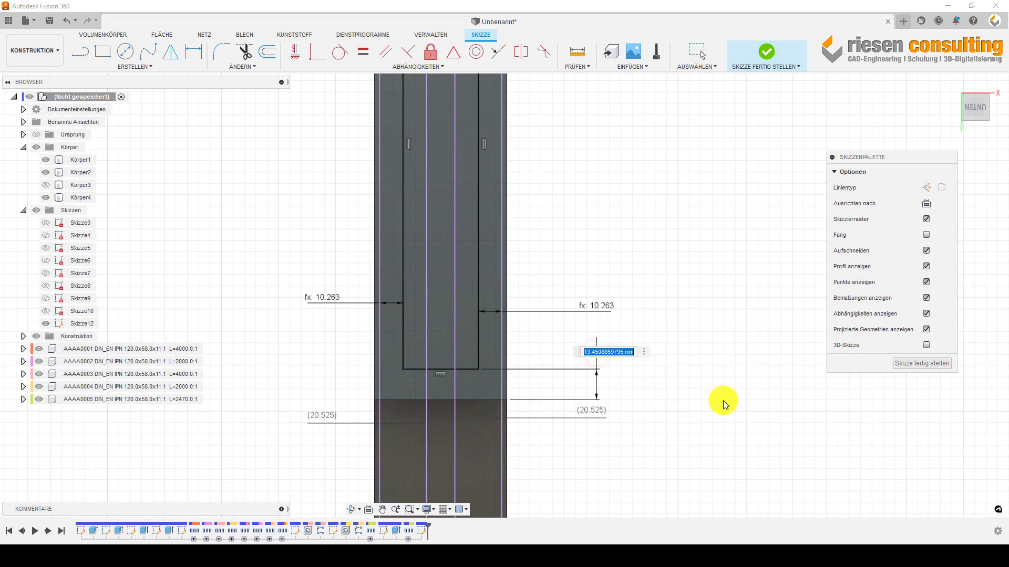
type("50")
key("Return")
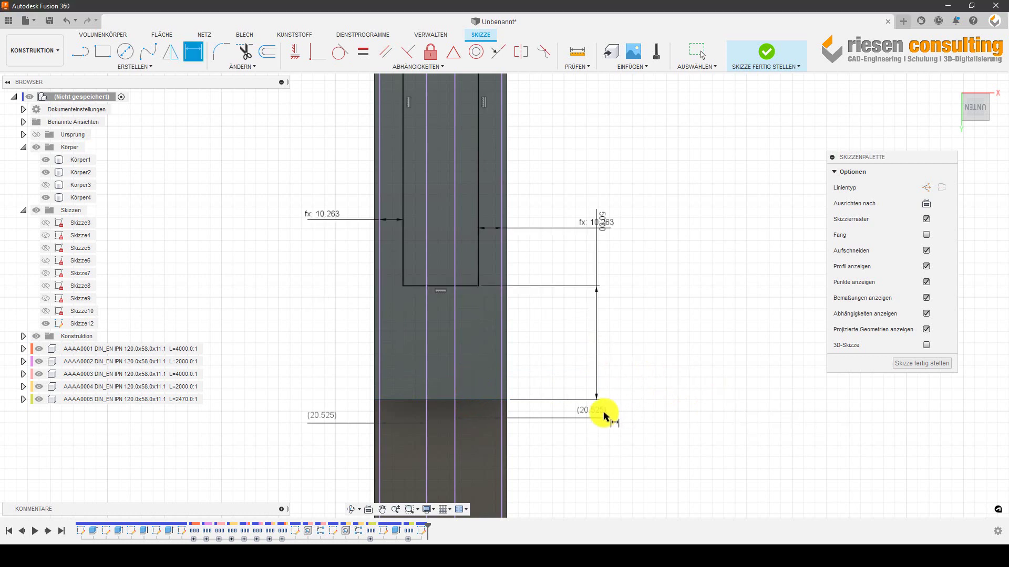
scroll(604, 413, "down", 3)
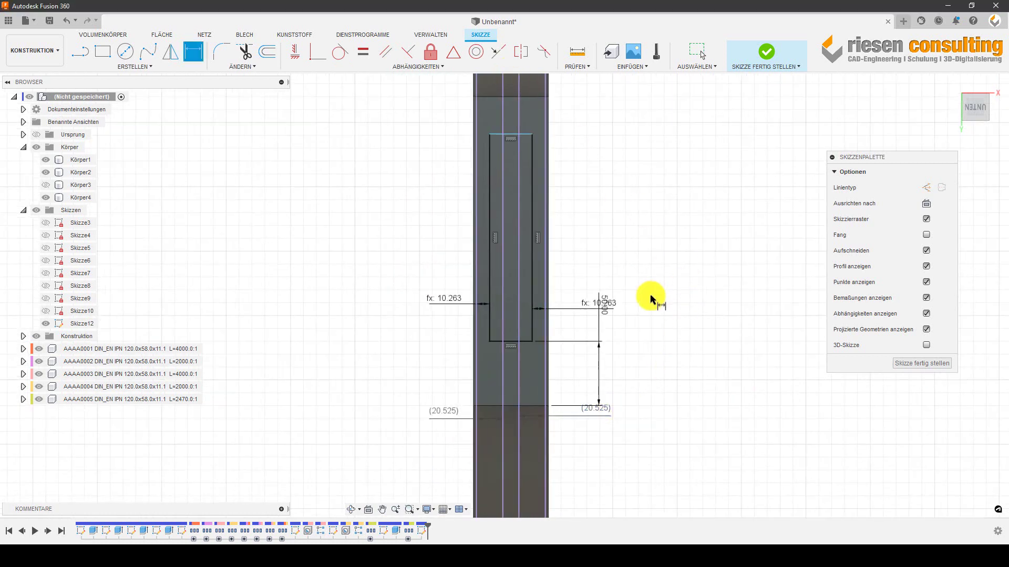
double_click(605, 311)
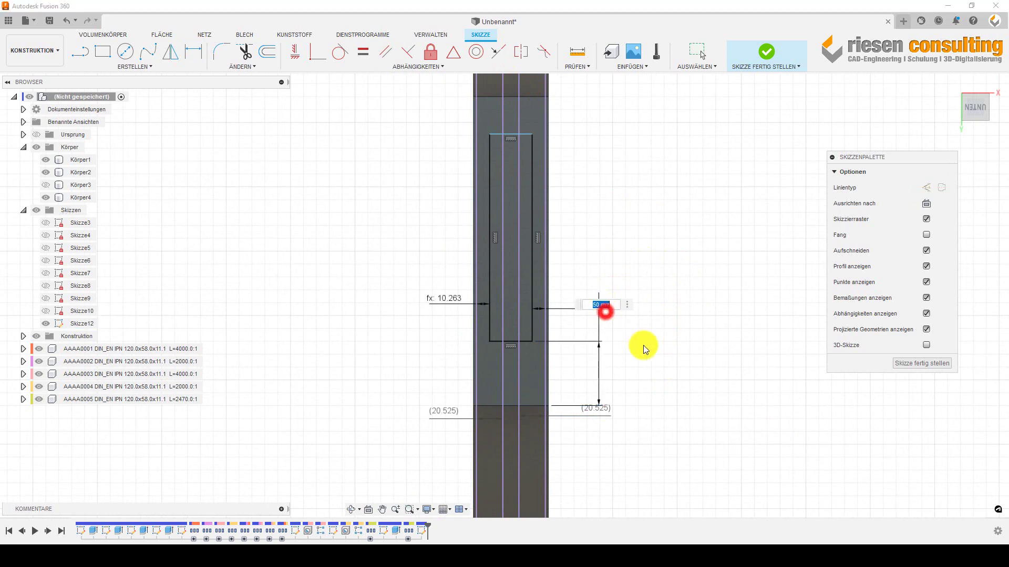
type("30")
key("Return")
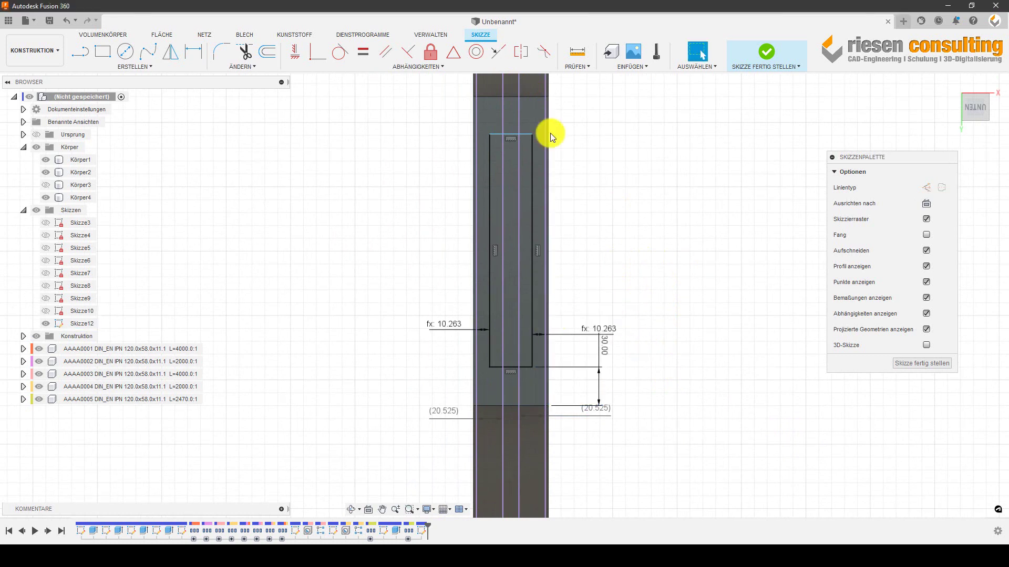
- Link the top offset to the 30 mm dimension and finish the sketch
left_click(193, 51)
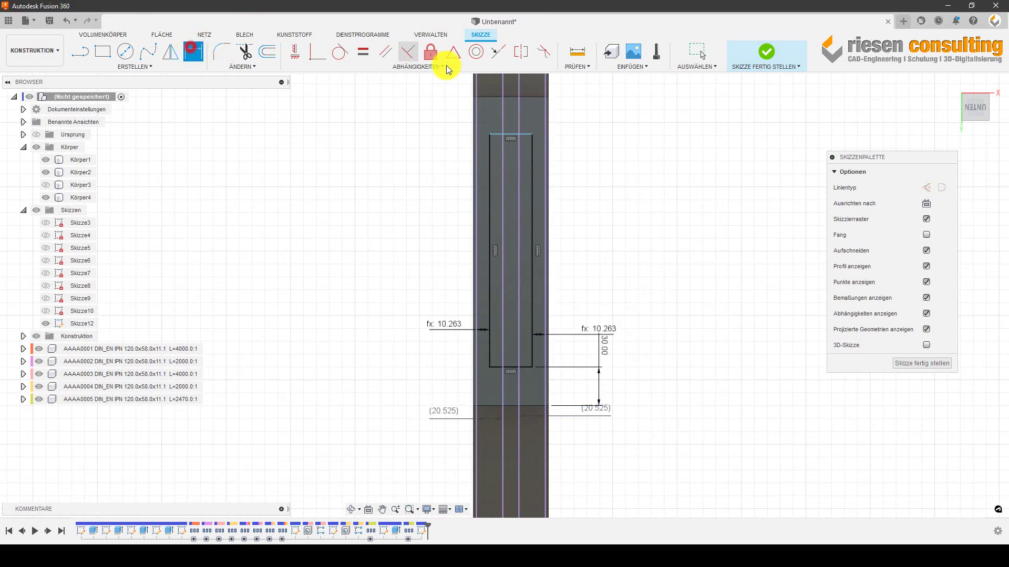
left_click(506, 98)
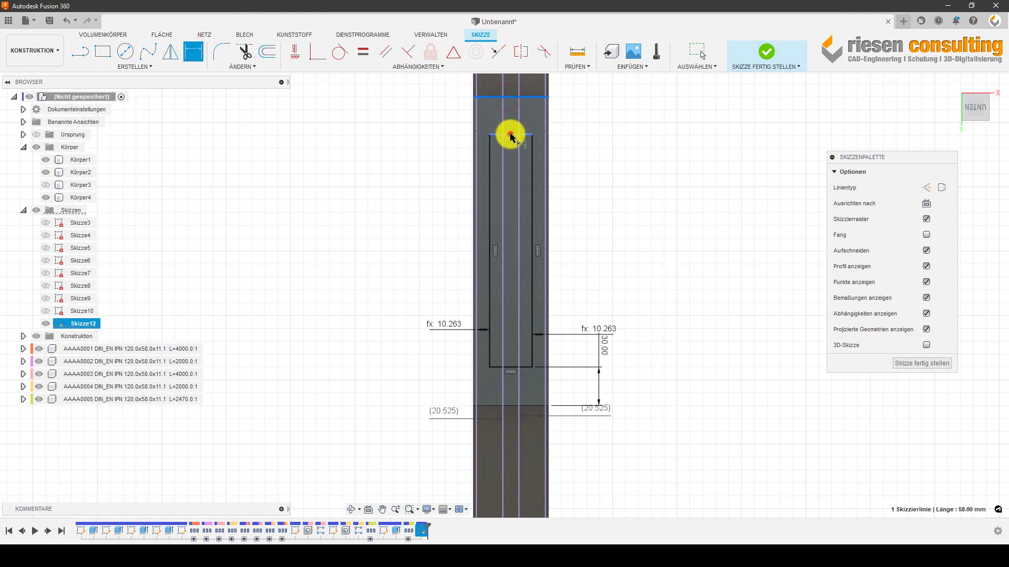
left_click(510, 136)
left_click(604, 124)
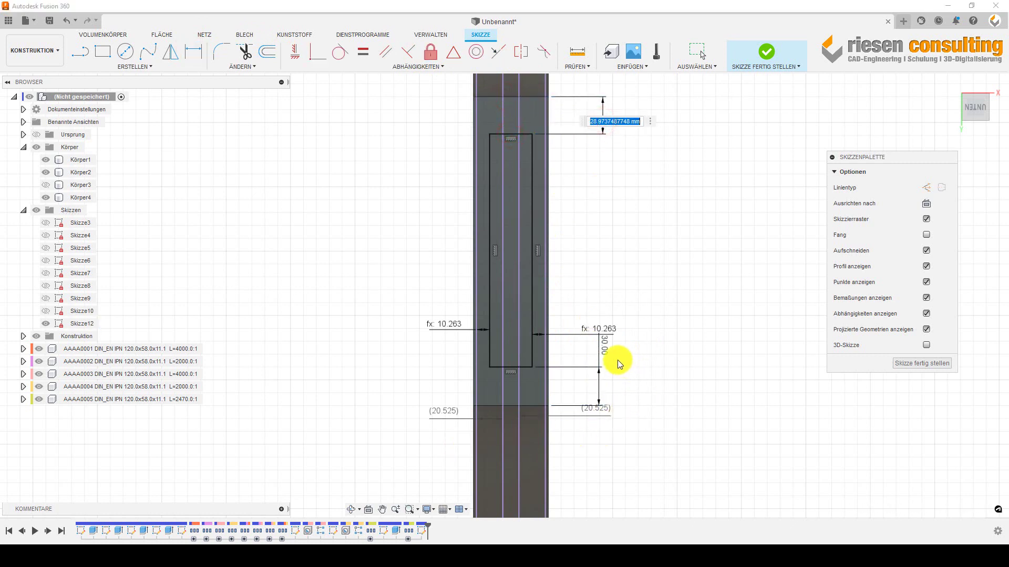
left_click(607, 349)
key("Return")
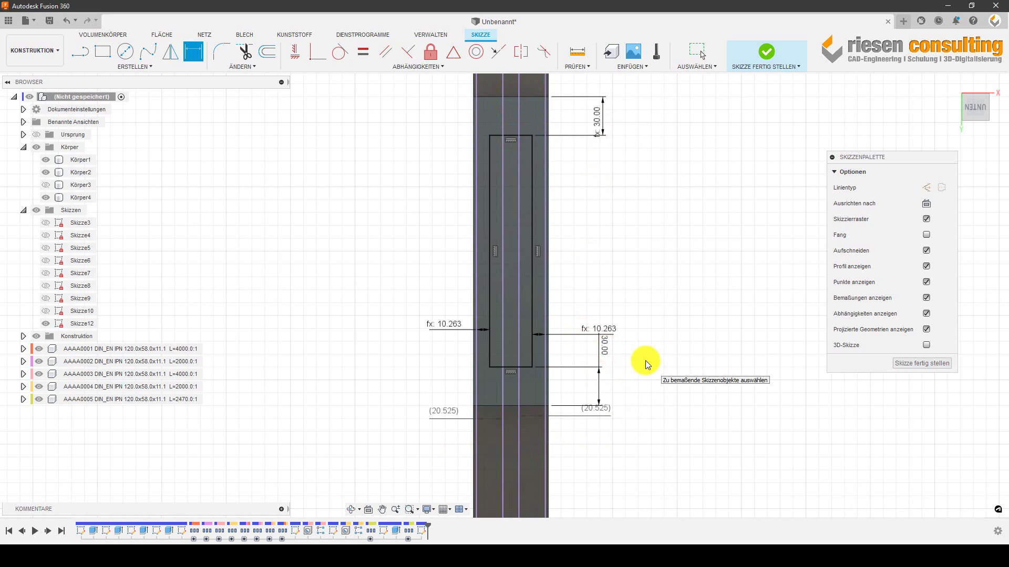
left_click(755, 54)
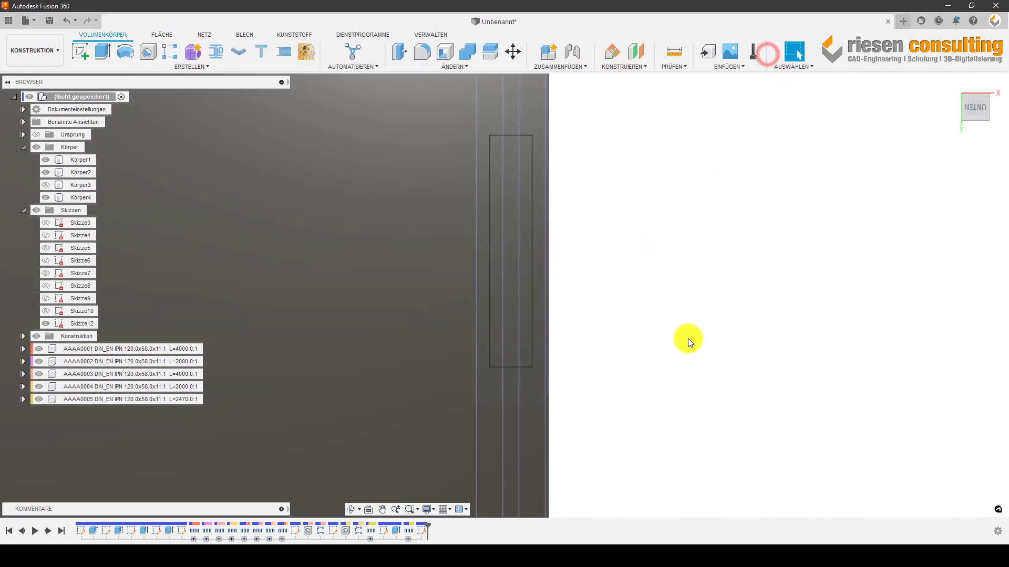
- Start a hole and select the sketch points on the joint plates
mouse_move(688, 339)
middle_mouse_down("shift")
mouse_move(837, 411)
mouse_move(709, 335)
mouse_move(677, 281)
mouse_move(675, 367)
mouse_move(642, 314)
middle_mouse_up("shift")
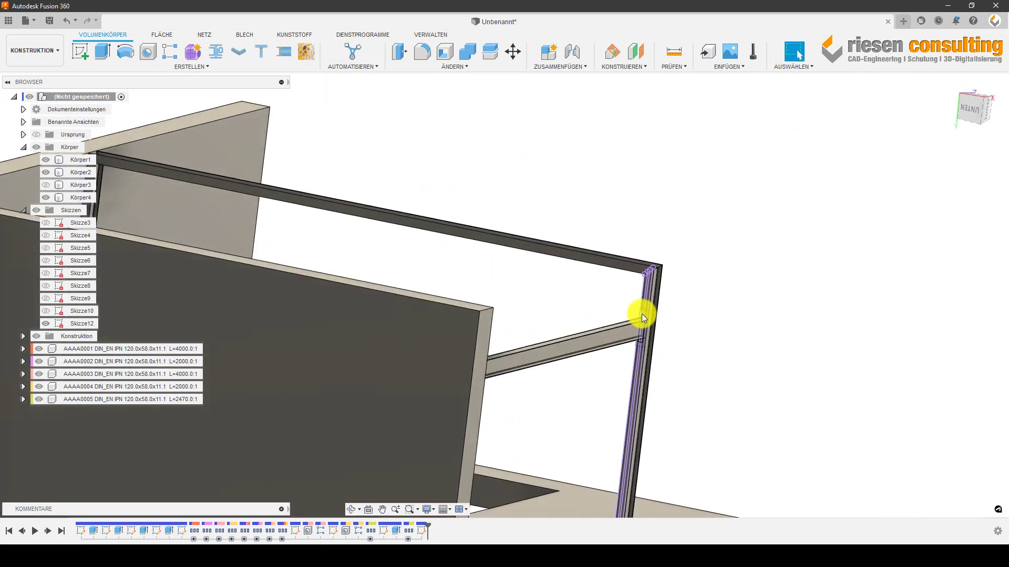
scroll(646, 320, "up", 3)
scroll(652, 330, "up", 3)
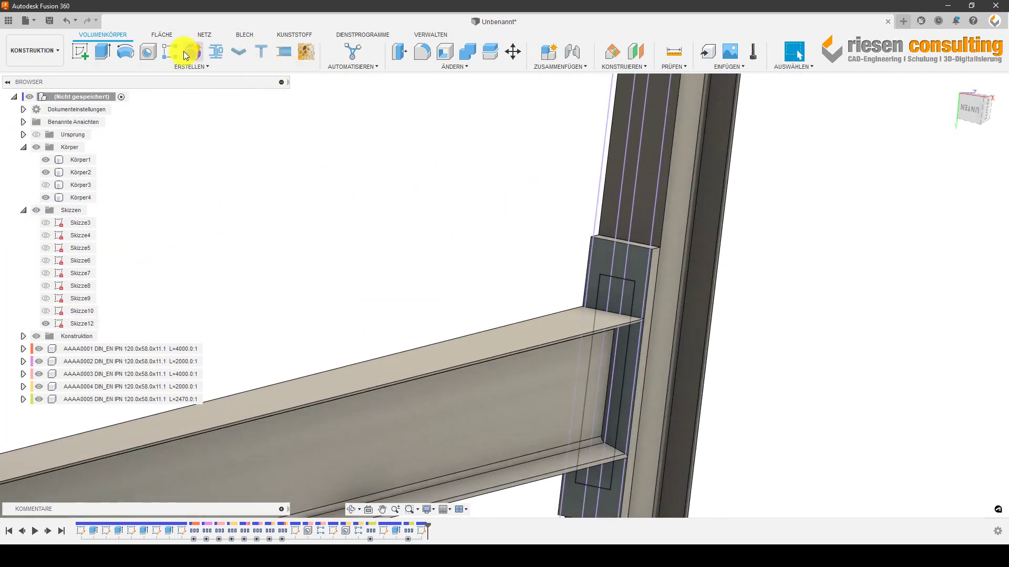
left_click(147, 55)
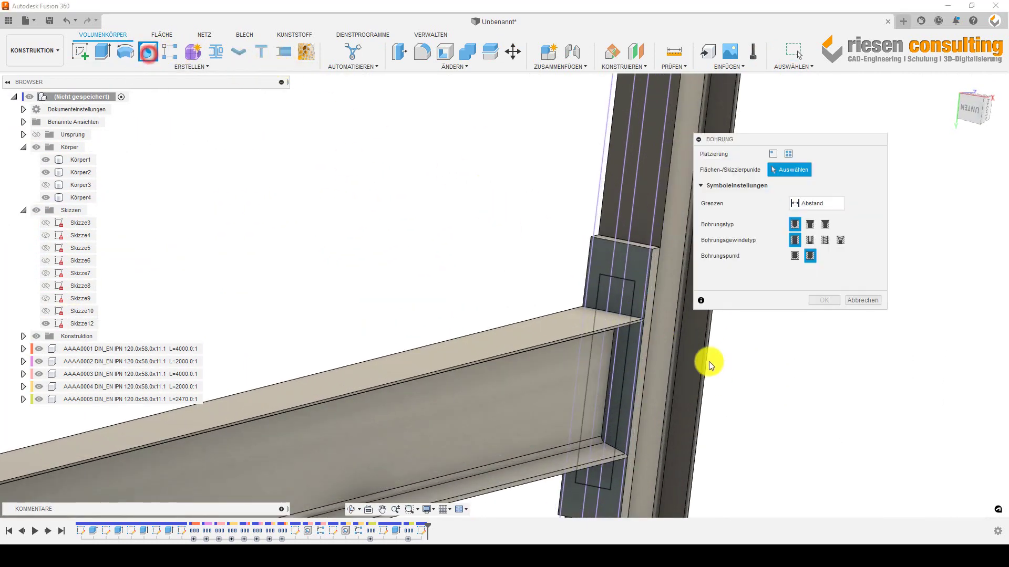
scroll(641, 284, "up", 2)
left_click(627, 269)
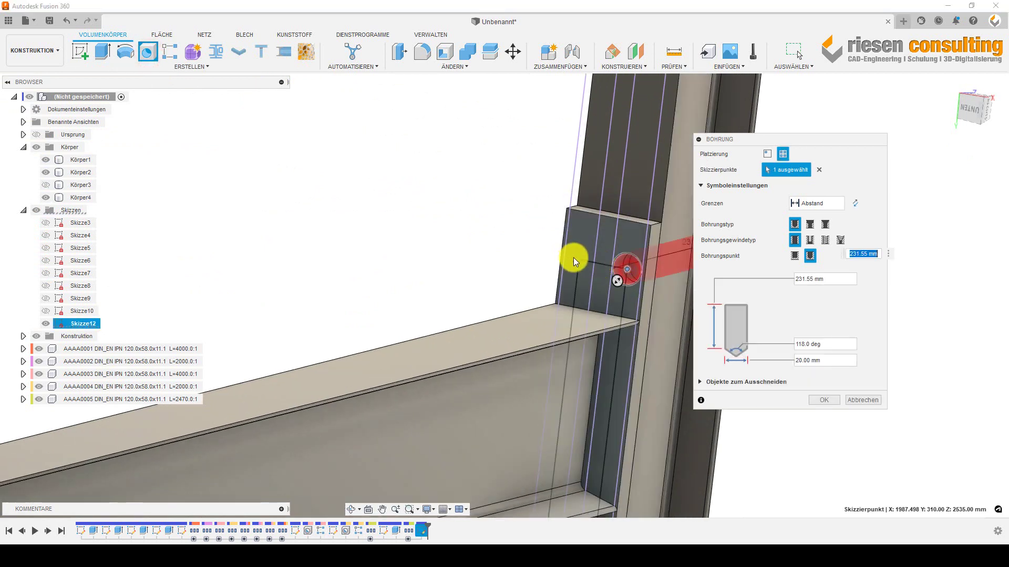
left_click(579, 261)
middle_click_drag(553, 249, 551, 376, "shift")
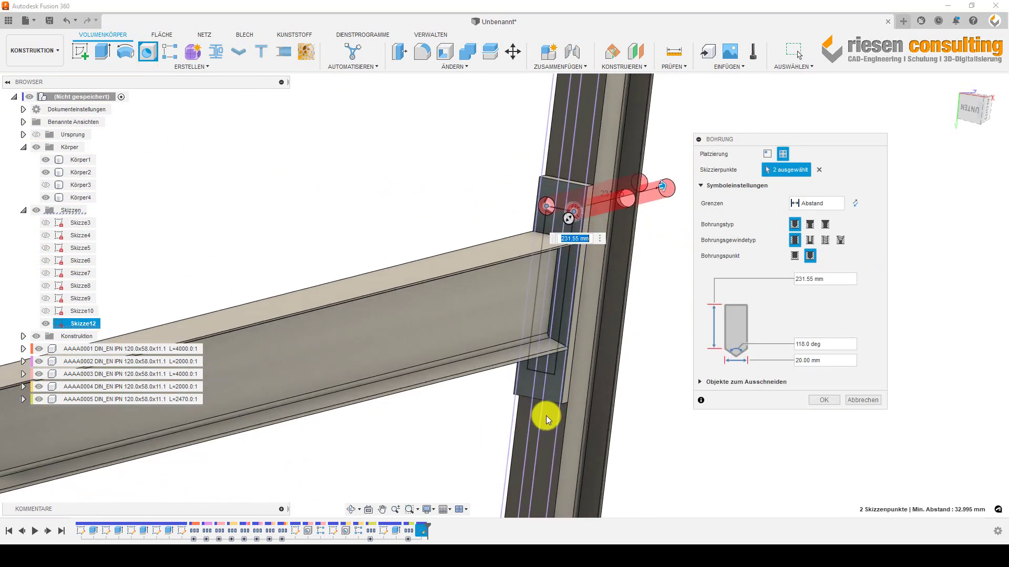
left_click(554, 371)
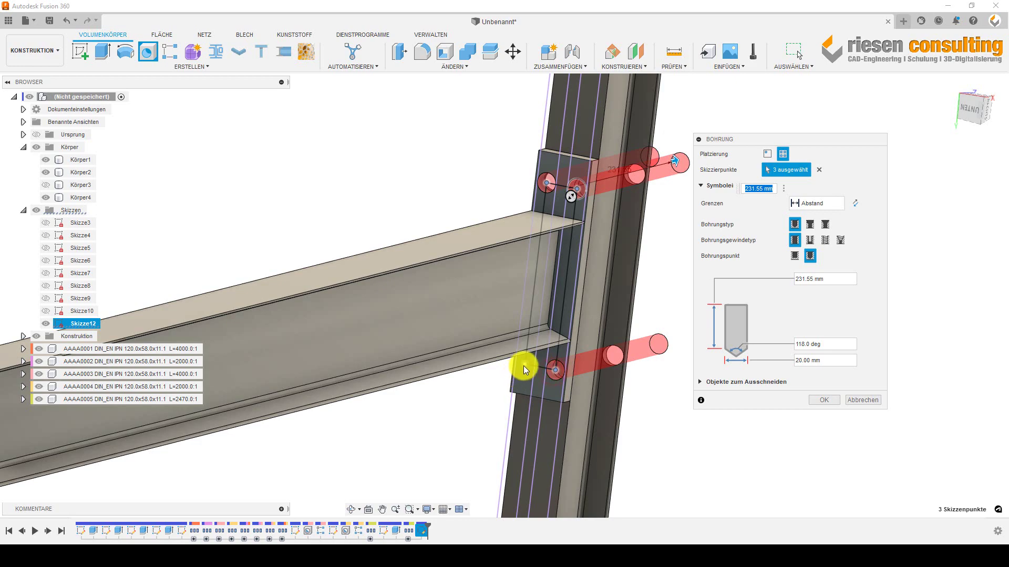
- Set the hole extent to 'To' (Bis) with the beam face as limit
left_click(825, 204)
left_click(825, 231)
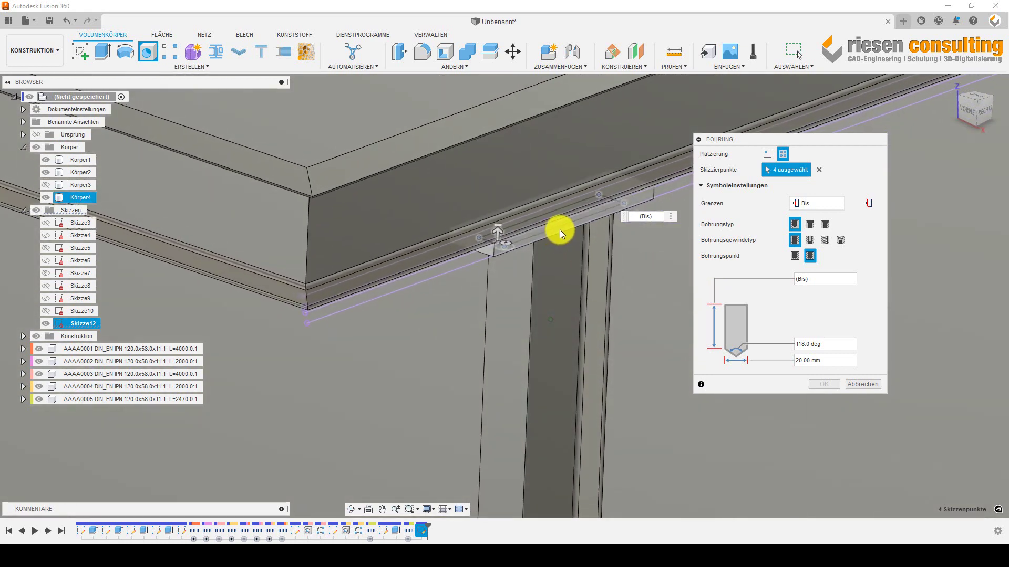
left_click(563, 207)
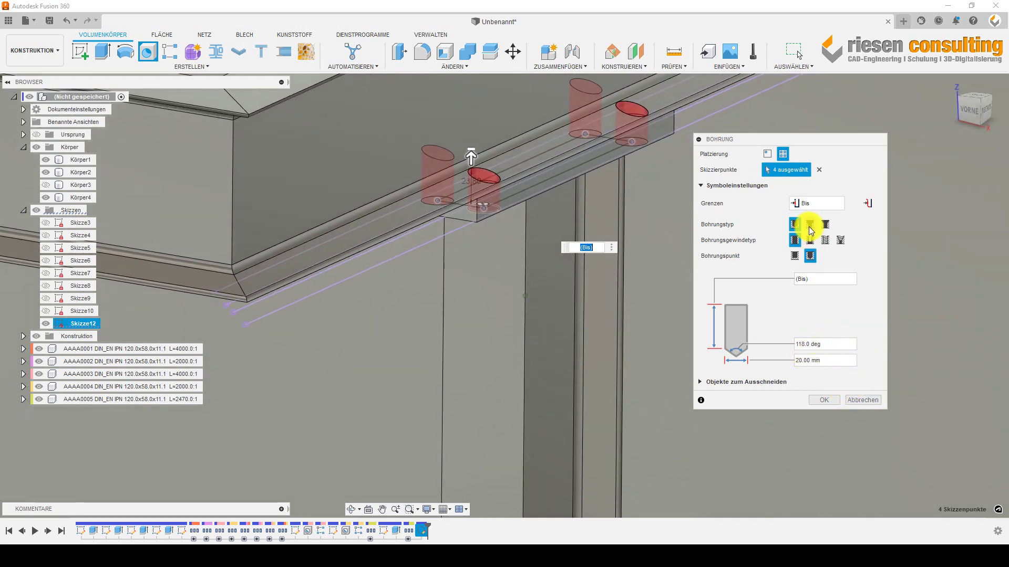
- Make the holes tapped M20x2.5 with an angled tip, and inspect the previews
left_click(809, 257)
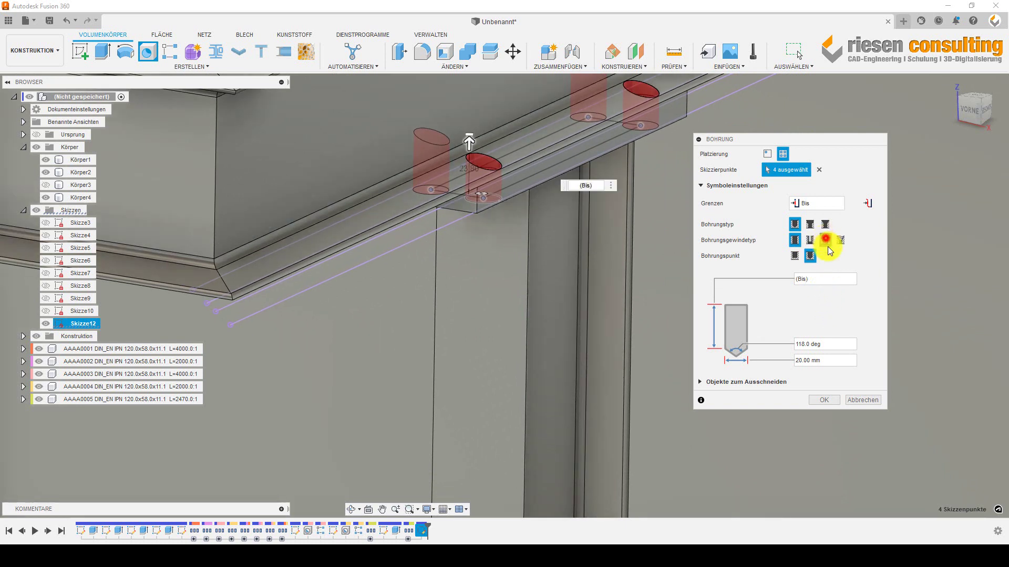
left_click(825, 241)
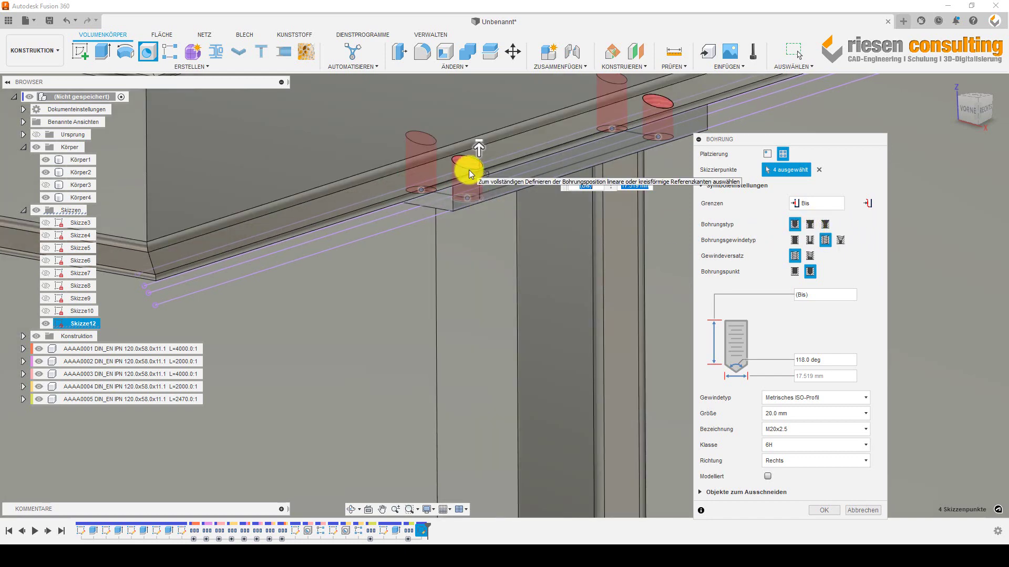
mouse_move(469, 170)
middle_mouse_down("shift")
mouse_move(515, 310)
mouse_move(510, 295)
mouse_move(530, 284)
mouse_move(639, 306)
mouse_move(674, 282)
middle_mouse_up("shift")
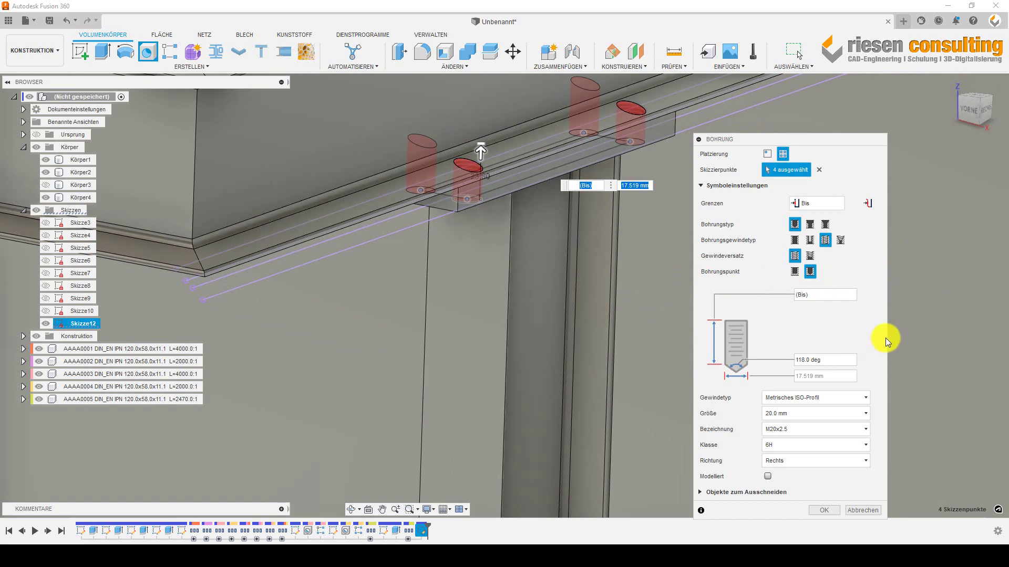
mouse_move(868, 330)
middle_mouse_down("shift")
mouse_move(702, 307)
mouse_move(648, 254)
middle_mouse_up("shift")
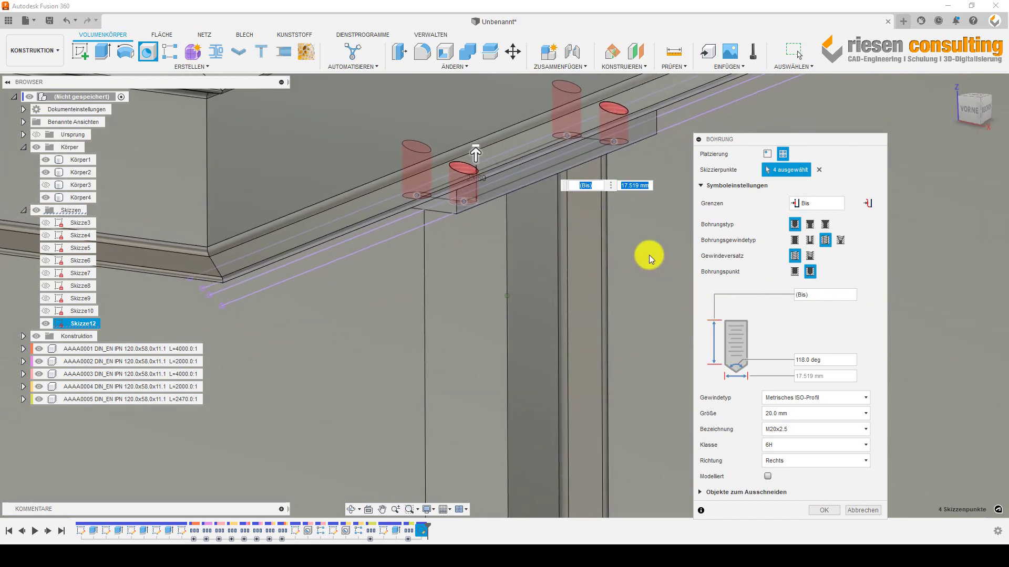
mouse_move(494, 165)
middle_mouse_down("shift")
mouse_move(652, 222)
mouse_move(638, 212)
middle_mouse_up("shift")
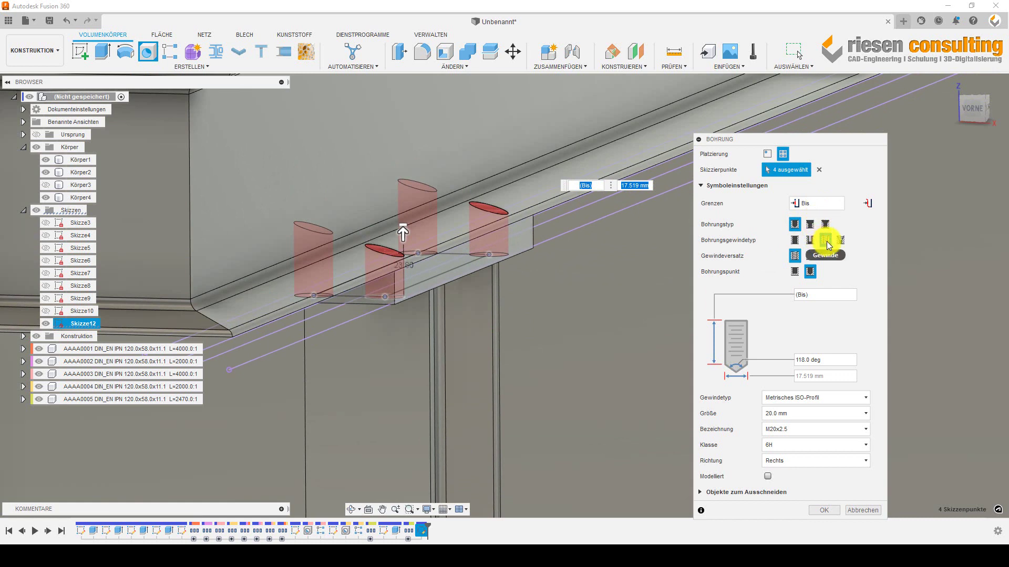
- Set the holes to full-depth M14x2 class 6H threads and confirm them
left_click(813, 222)
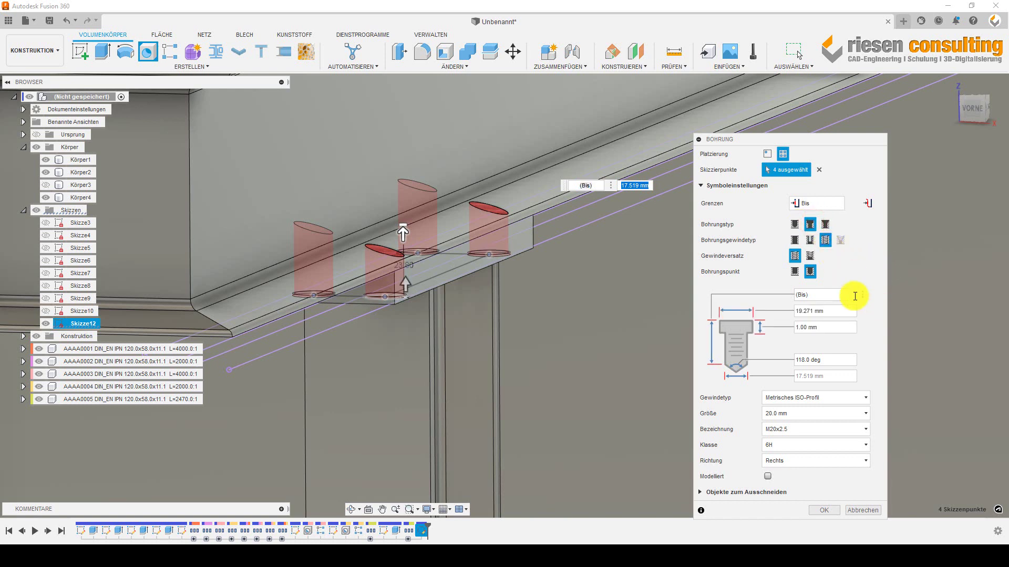
left_click(812, 256)
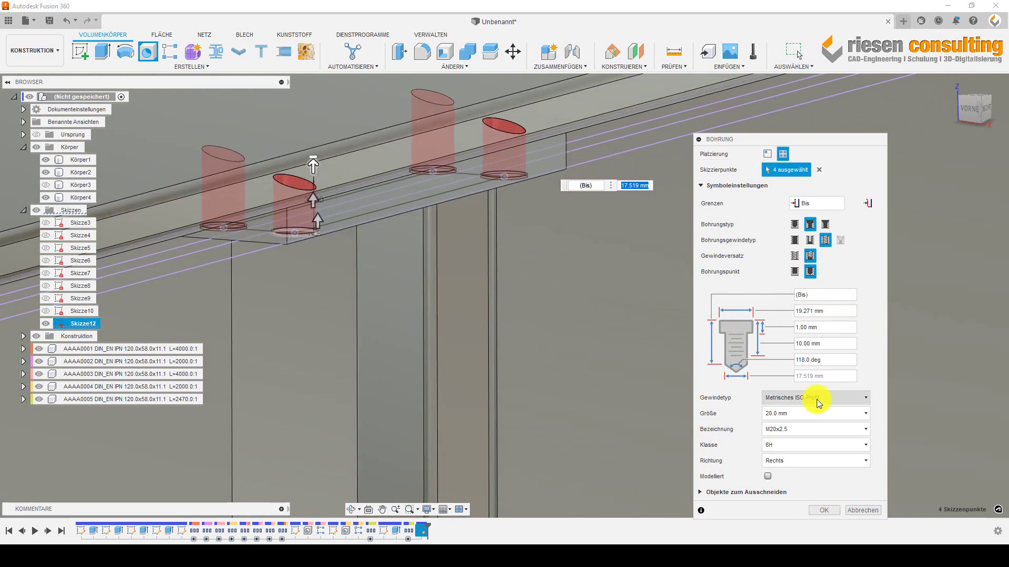
left_click(835, 314)
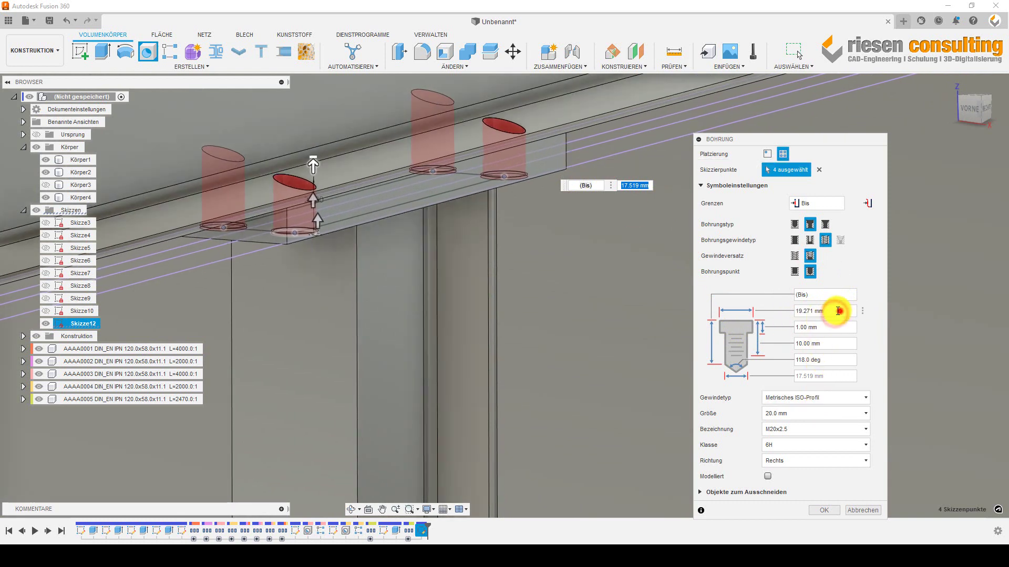
left_click_drag(838, 311, 792, 308)
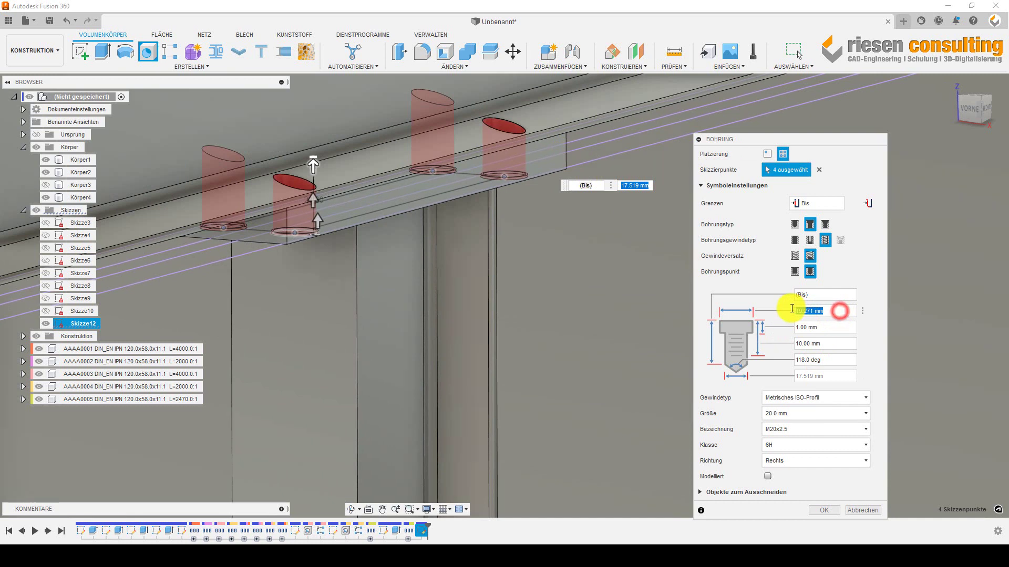
left_click(808, 412)
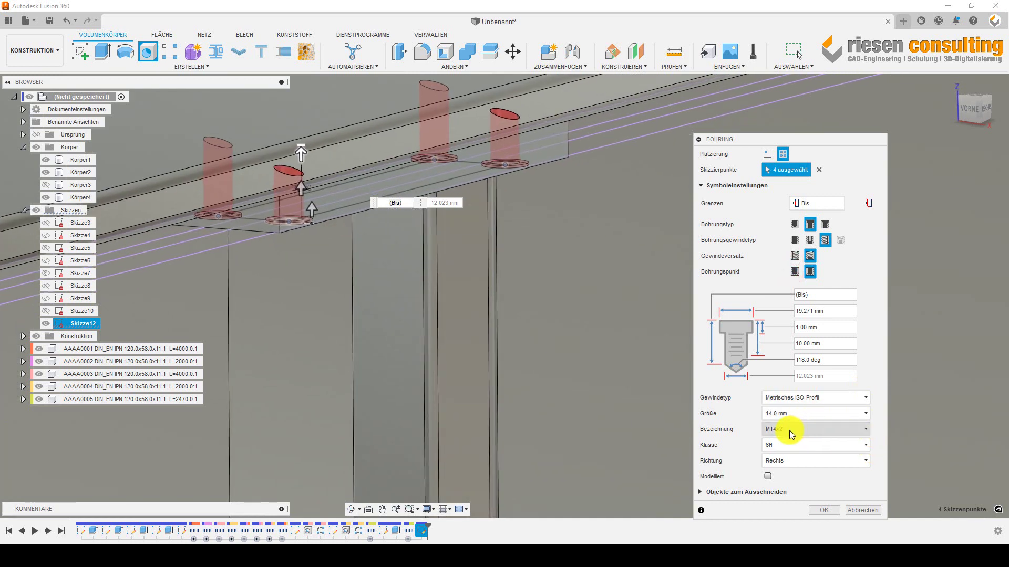
mouse_move(824, 311)
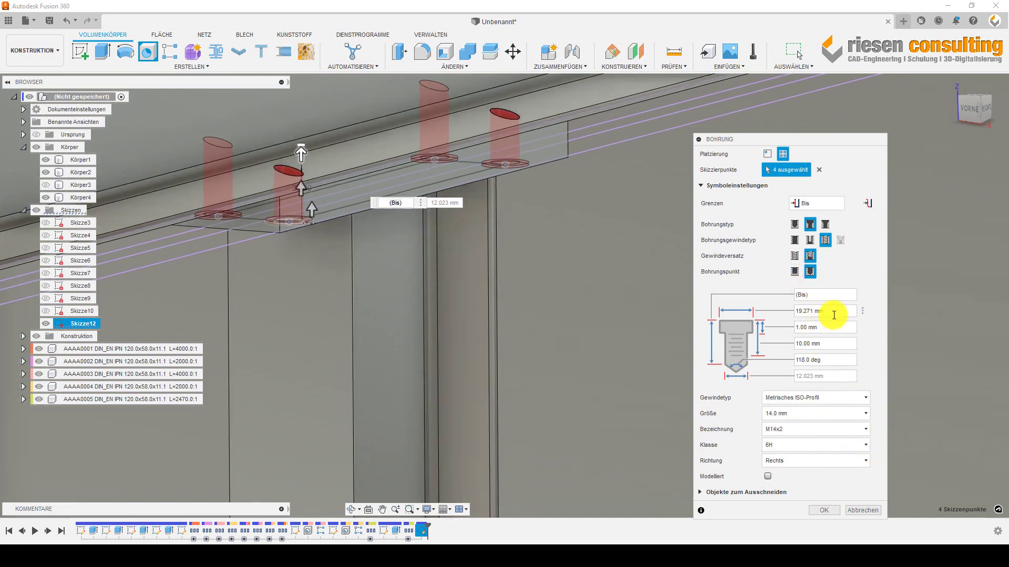
left_click(802, 313)
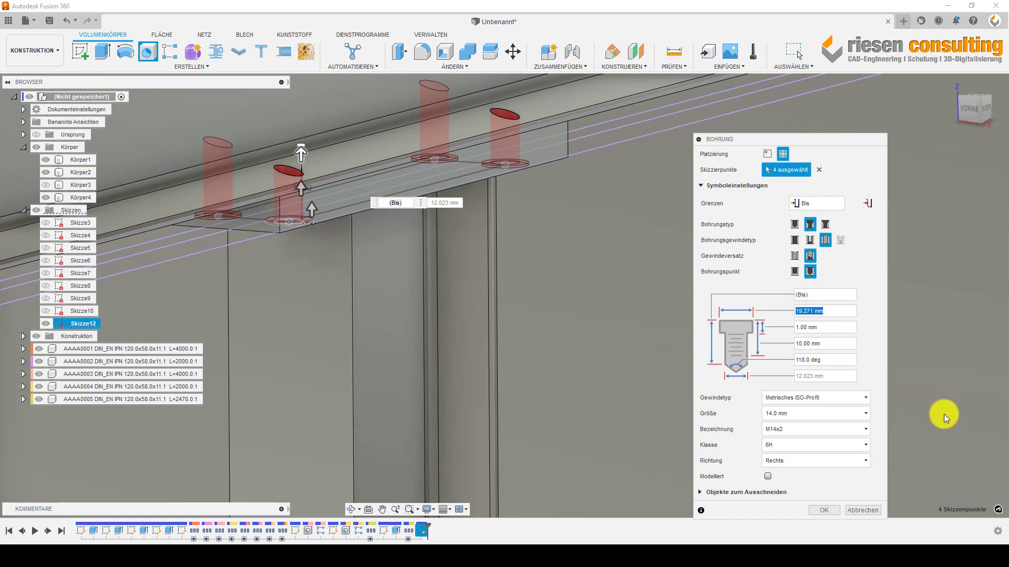
type("16")
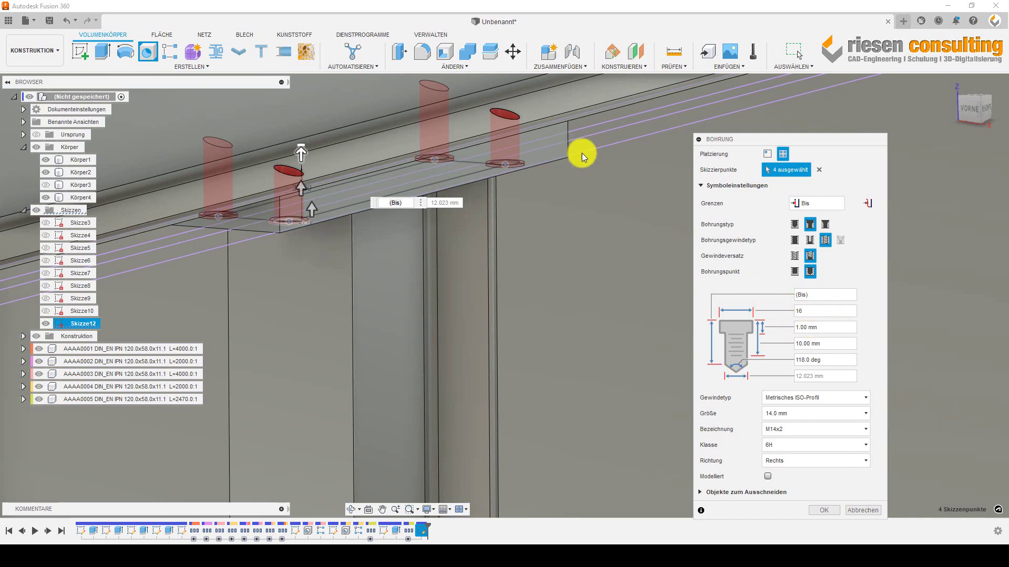
mouse_move(825, 327)
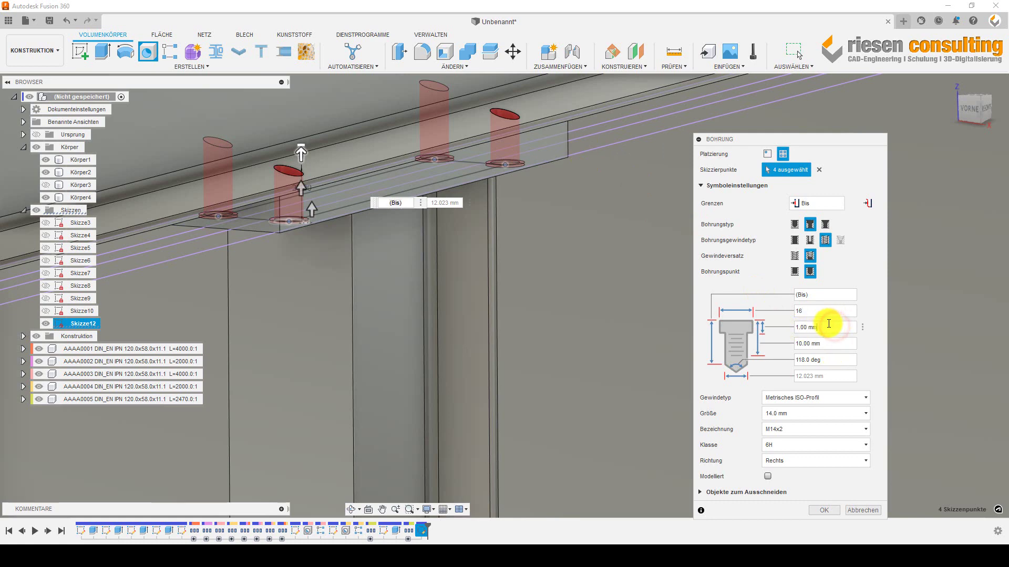
type("15")
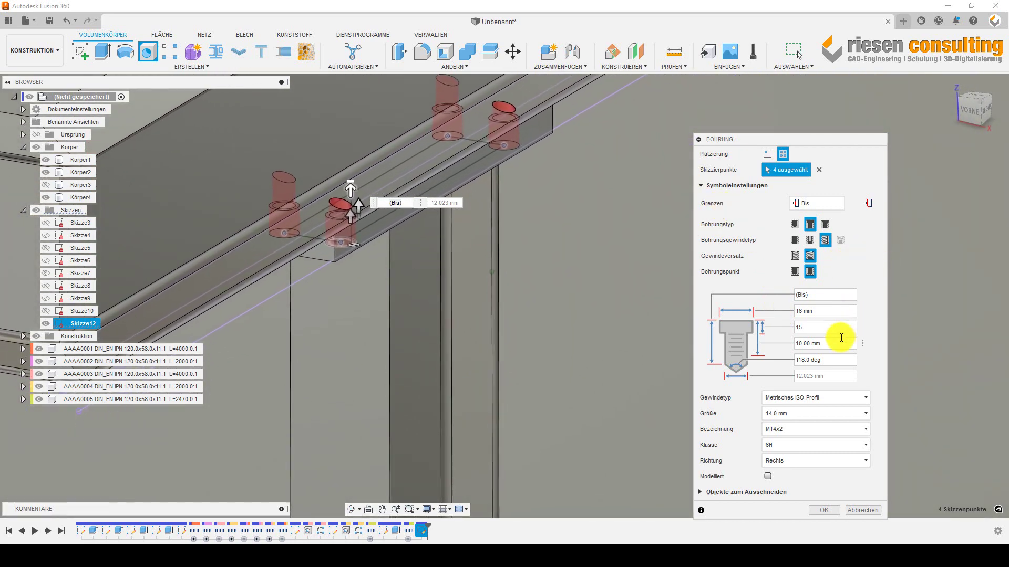
left_click(796, 256)
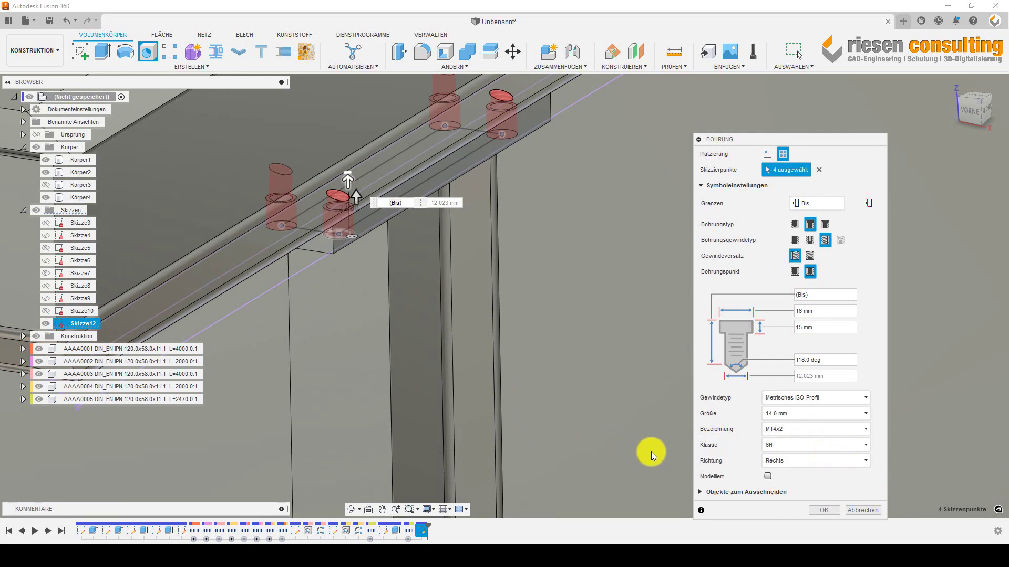
left_click(823, 513)
mouse_move(584, 367)
middle_mouse_down("shift")
mouse_move(564, 269)
mouse_move(520, 177)
mouse_move(529, 144)
mouse_move(554, 147)
mouse_move(575, 205)
mouse_move(574, 291)
mouse_move(525, 286)
mouse_move(582, 321)
mouse_move(540, 291)
middle_mouse_up("shift")
scroll(554, 300, "down", 5)
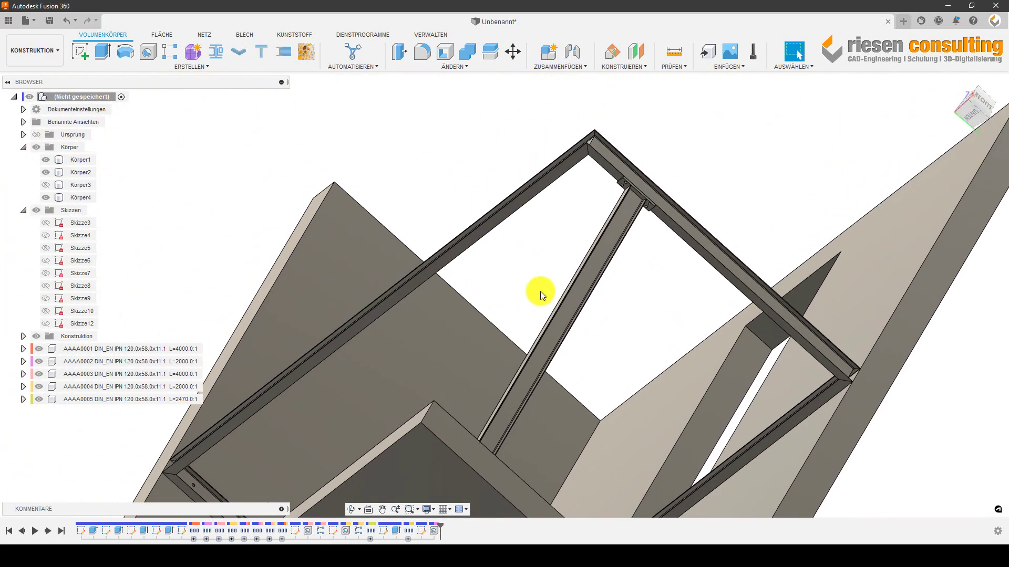
scroll(672, 198, "up", 2)
scroll(664, 231, "up", 2)
scroll(635, 234, "up", 2)
scroll(636, 234, "up", 2)
left_click(636, 235)
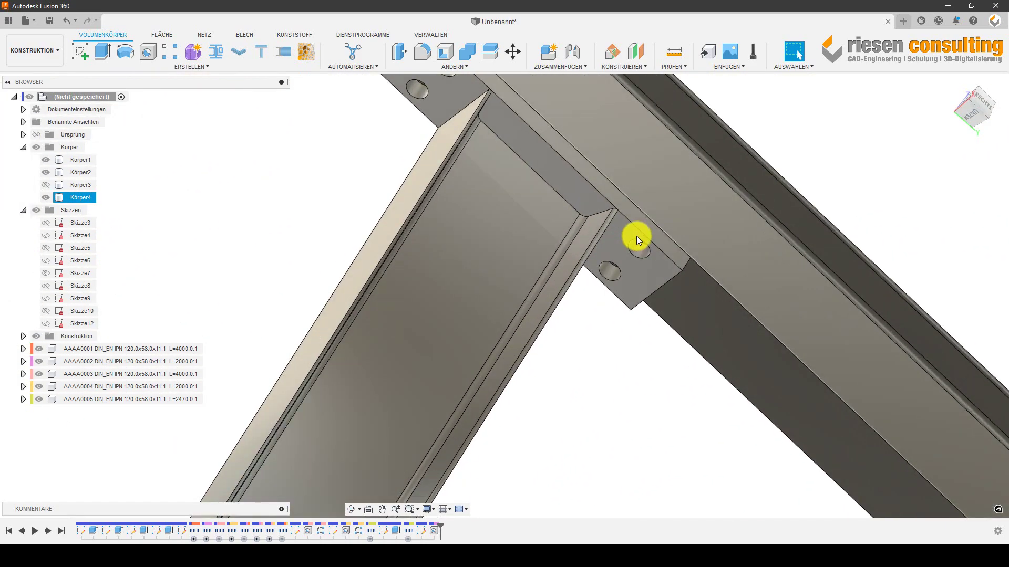
middle_click_drag(636, 236, 638, 310, "shift")
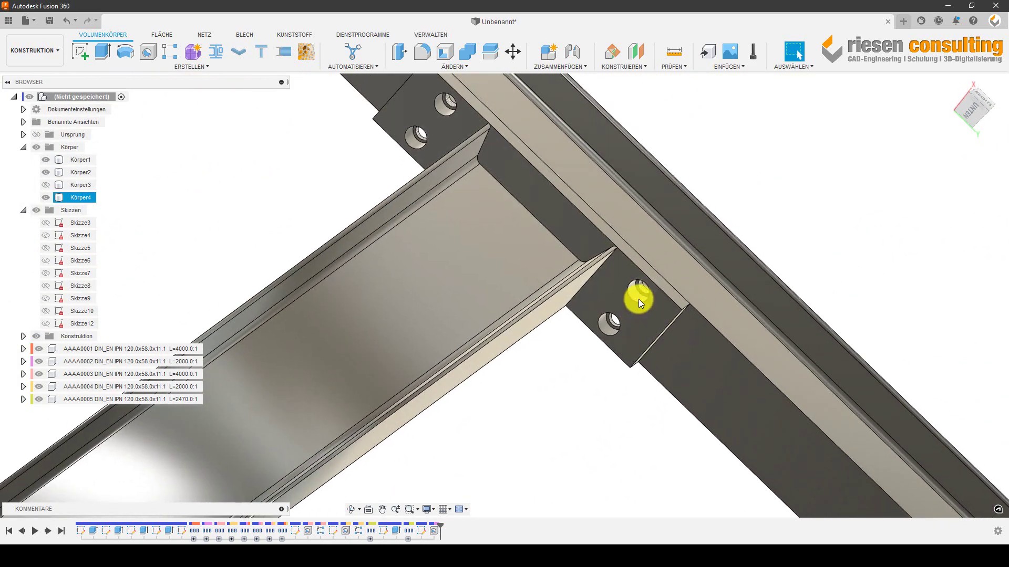
key("Escape")
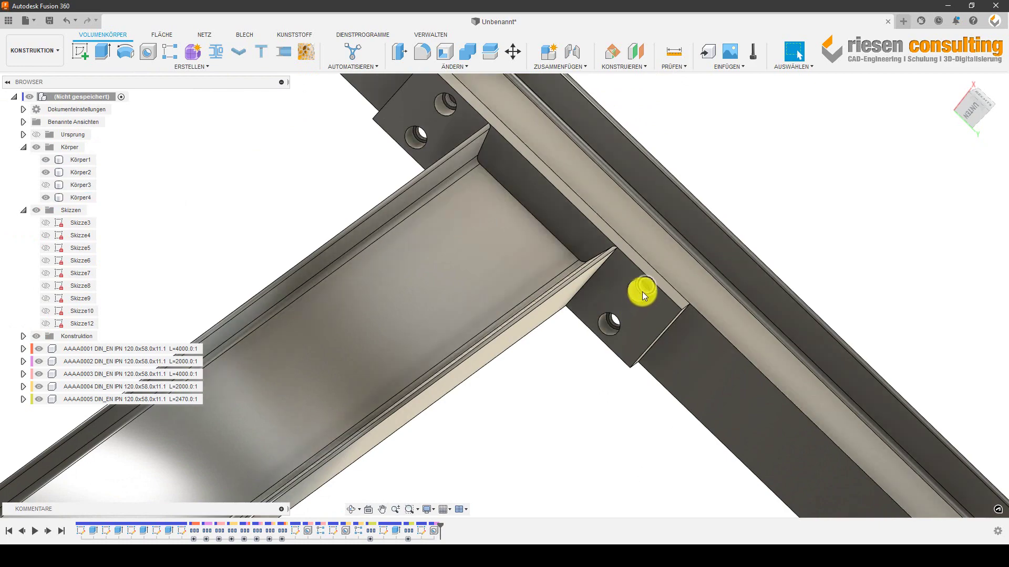
mouse_move(645, 294)
middle_mouse_down("shift")
mouse_move(813, 267)
mouse_move(771, 257)
middle_mouse_up("shift")
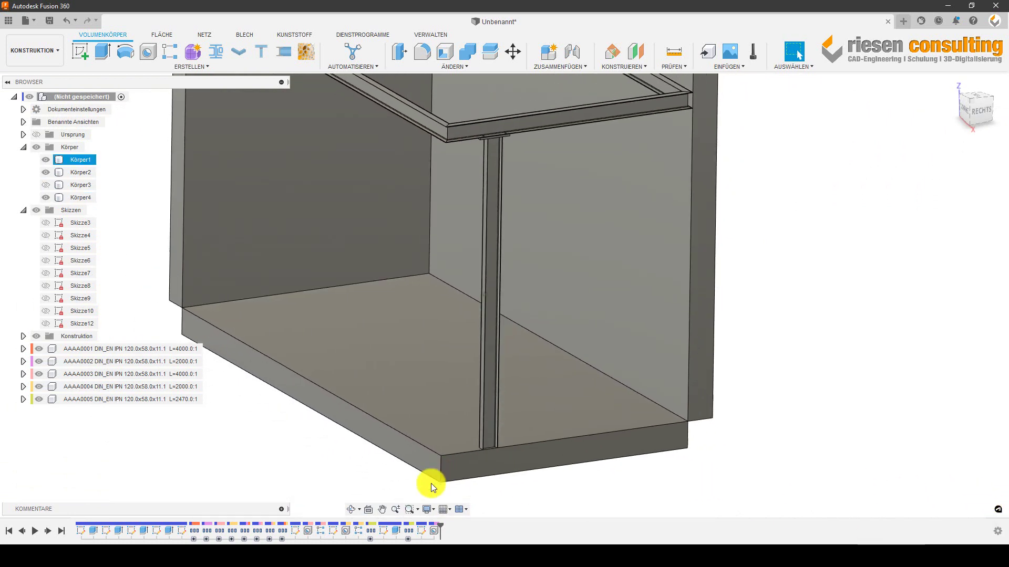
- Convert body Körper4 into a component and rename Komponente6 to Anschraubplatte
left_click(86, 200)
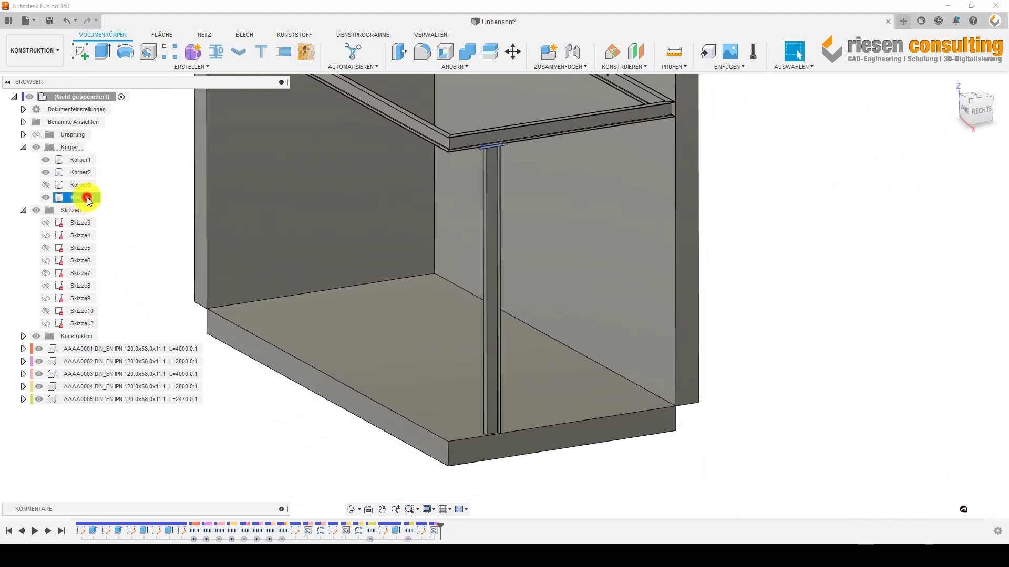
right_click(88, 201)
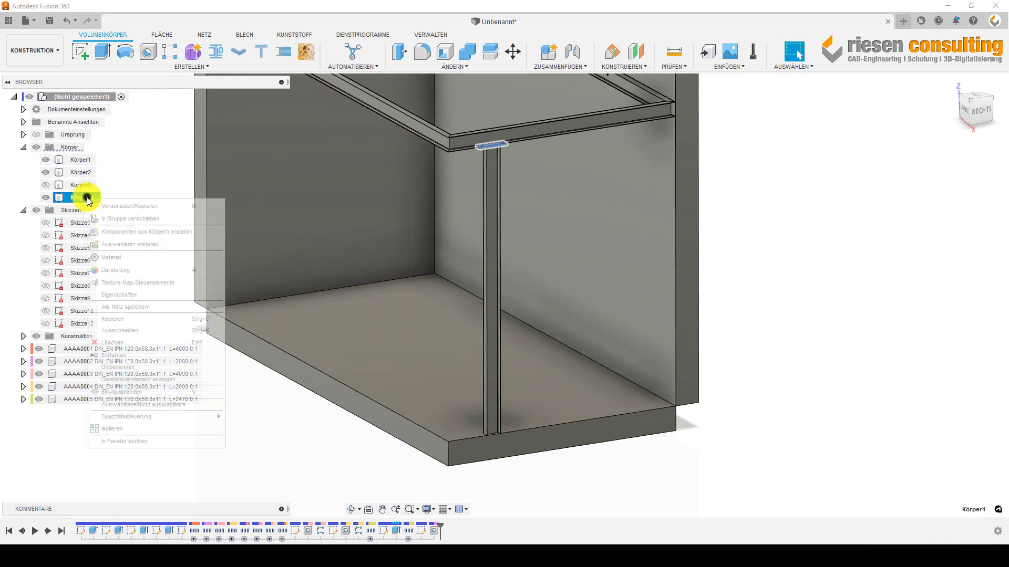
left_click(142, 233)
left_click(181, 415)
left_click(79, 401)
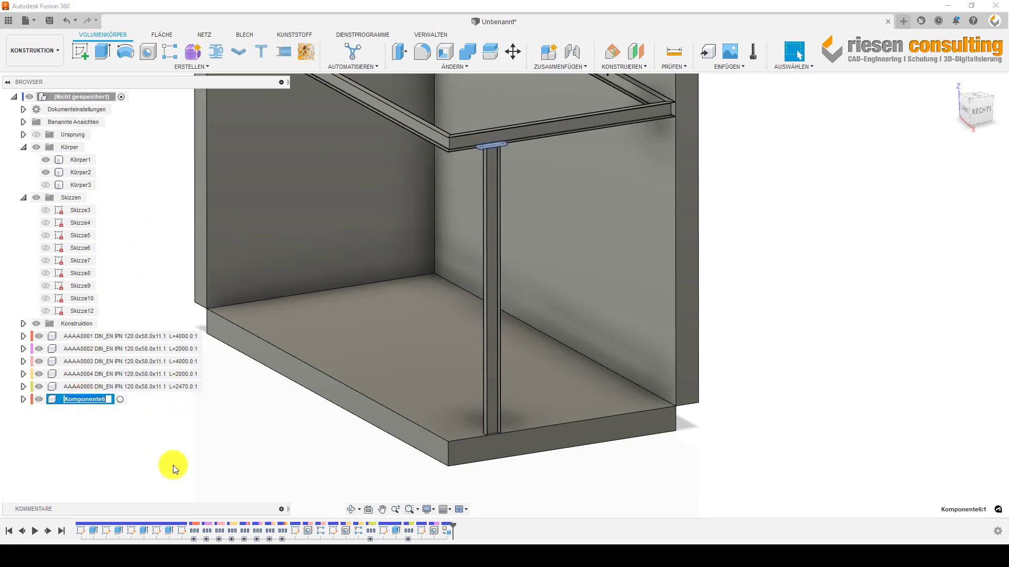
type("Anschraubpla")
type("tte")
left_click(820, 439)
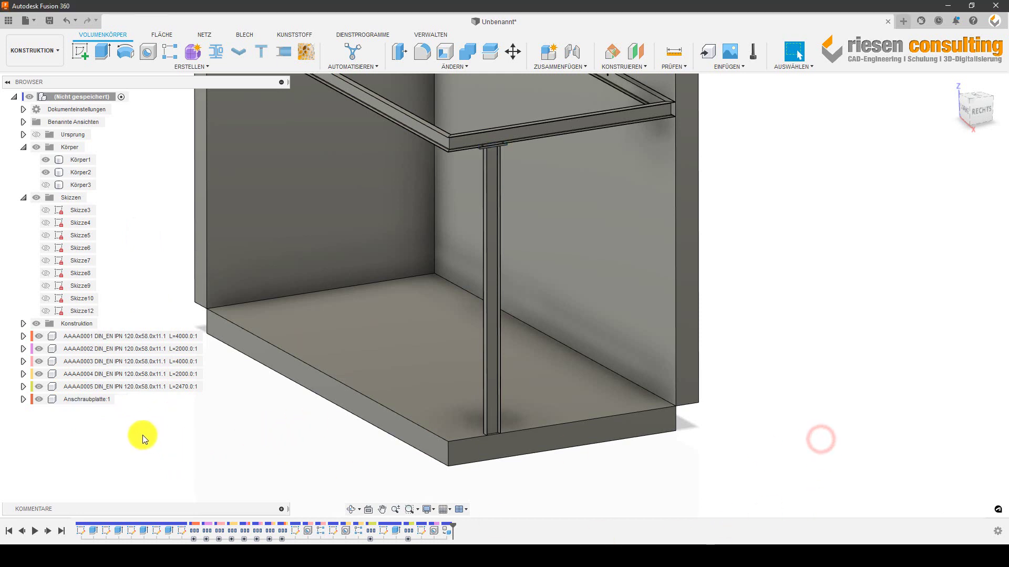
- Copy the Anschraubplatte component and paste a second instance, Anschraubplatte:2
right_click(85, 400)
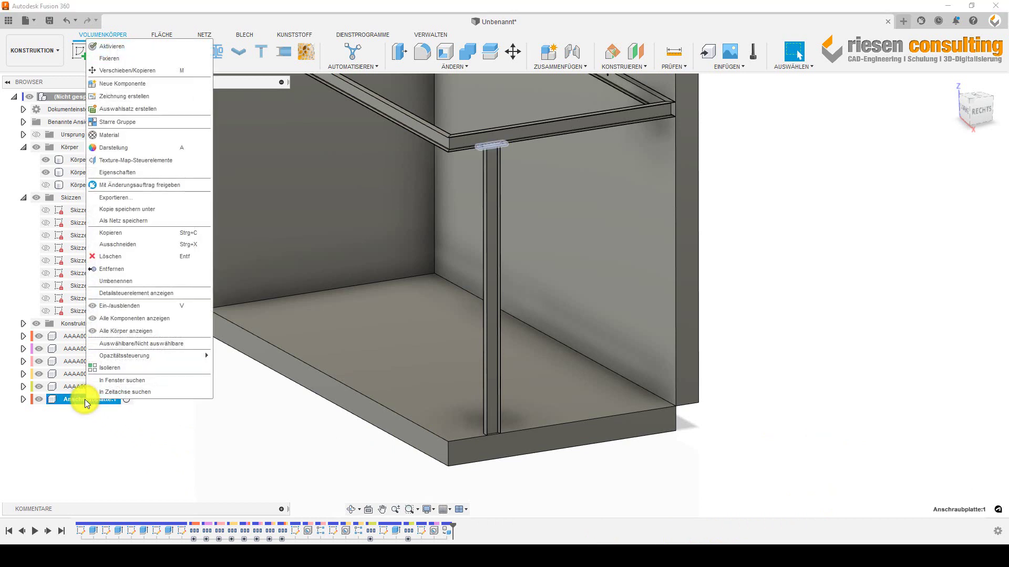
left_click(127, 236)
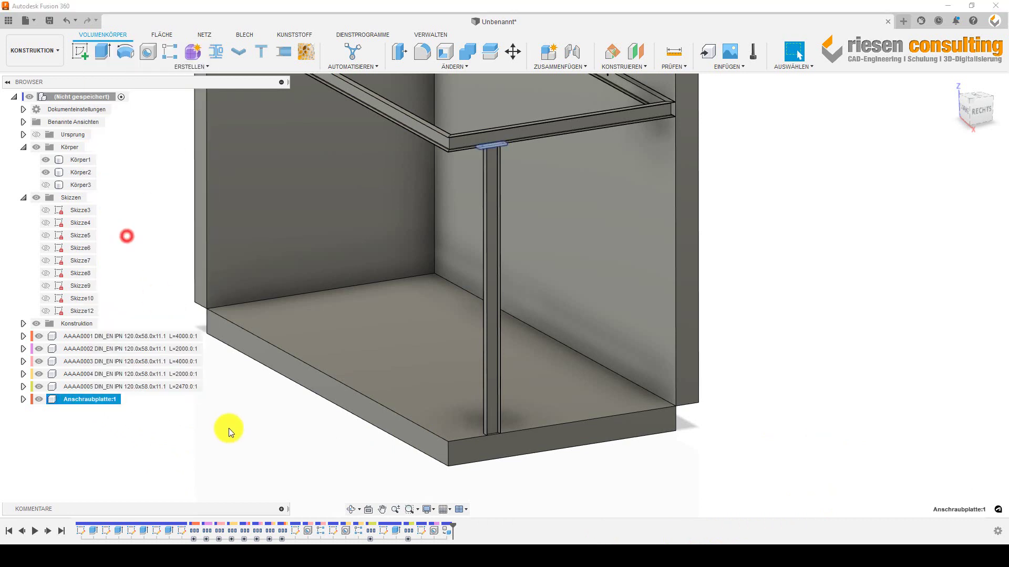
left_click(226, 435)
key("ctrl+v")
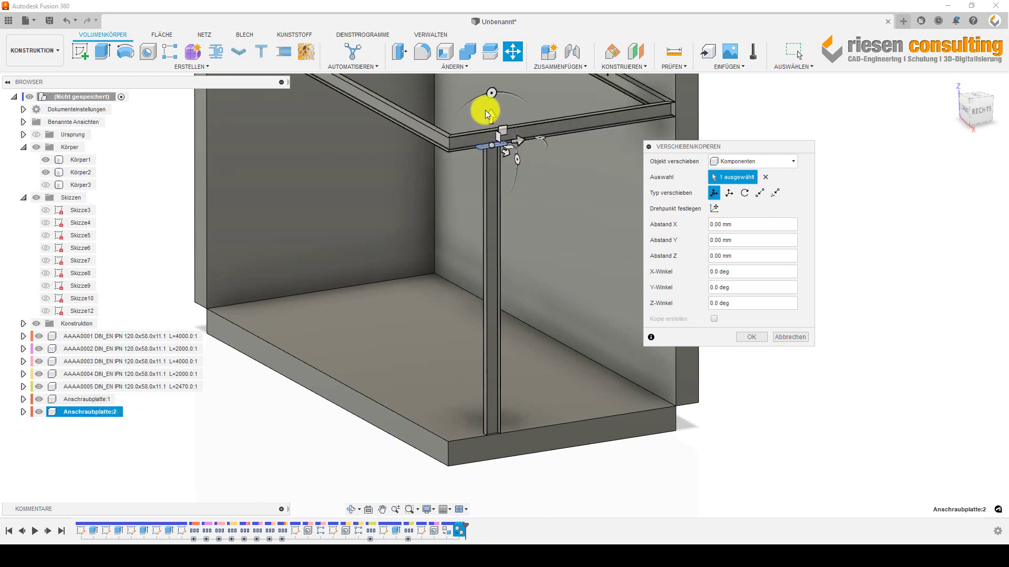
- Drag the copy 2200 mm down toward the post base, then cancel the move
left_click_drag(494, 115, 494, 387)
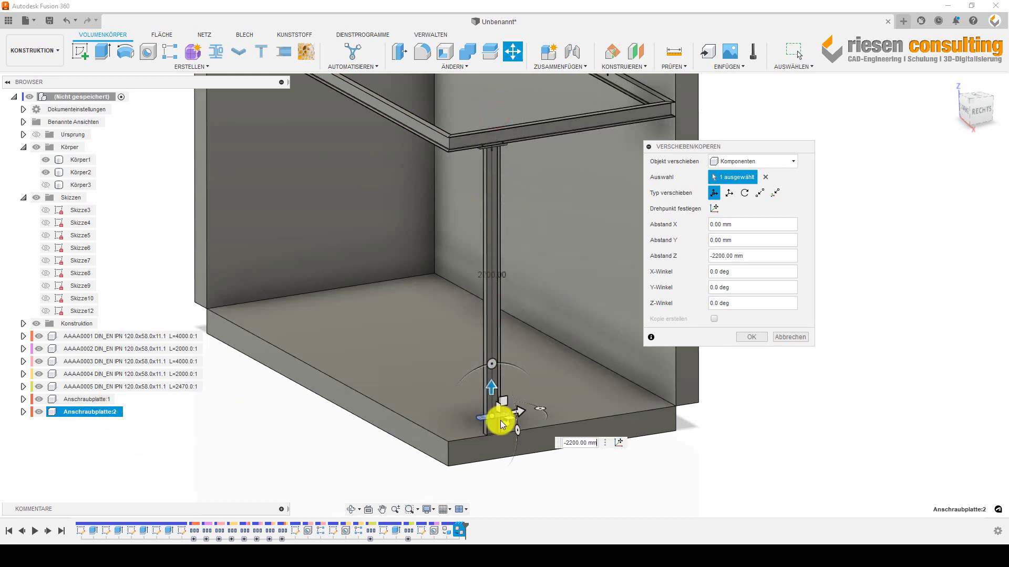
scroll(496, 433, "up", 1)
scroll(496, 433, "up", 2)
scroll(496, 426, "up", 2)
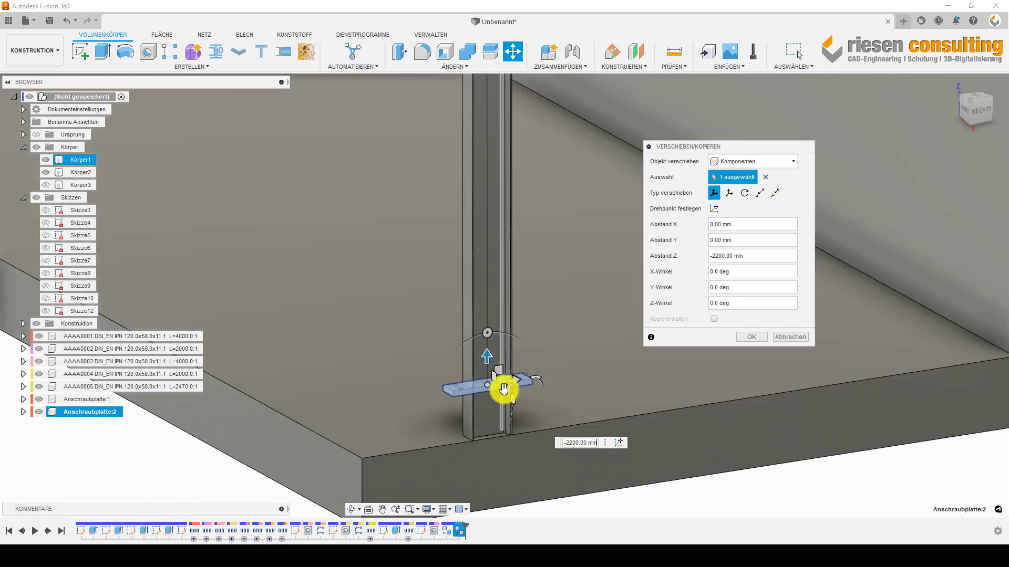
scroll(495, 363, "up", 2)
mouse_move(488, 385)
left_mouse_down()
mouse_move(220, 464)
mouse_move(407, 400)
left_mouse_up()
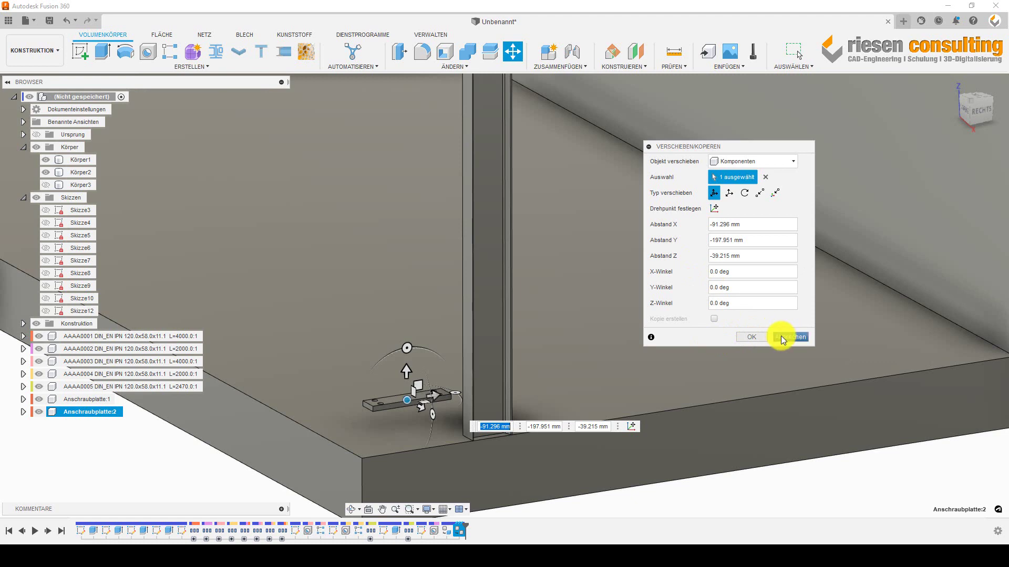
left_click(782, 338)
scroll(685, 418, "down", 5)
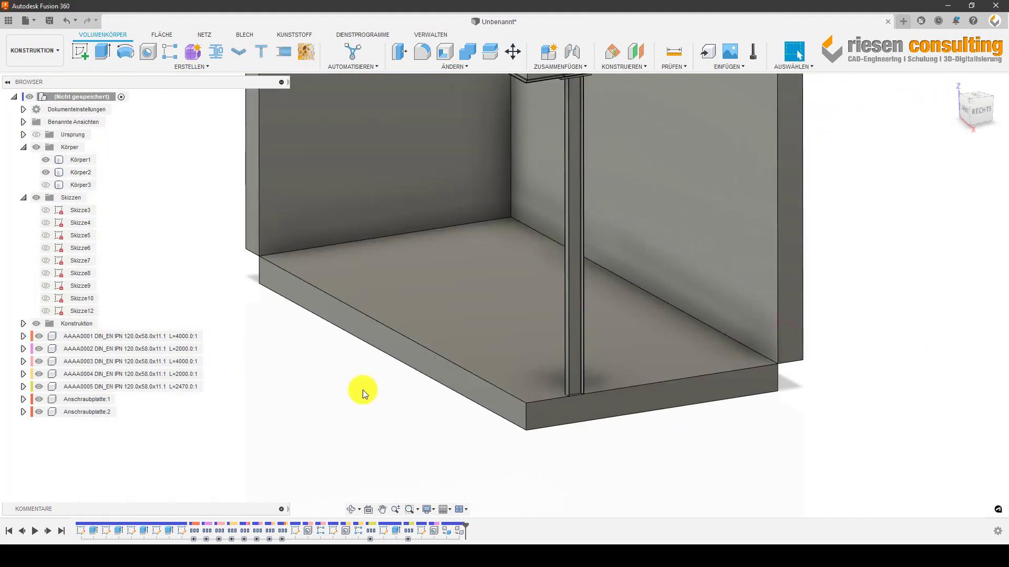
scroll(379, 399, "down", 2)
left_click(103, 414)
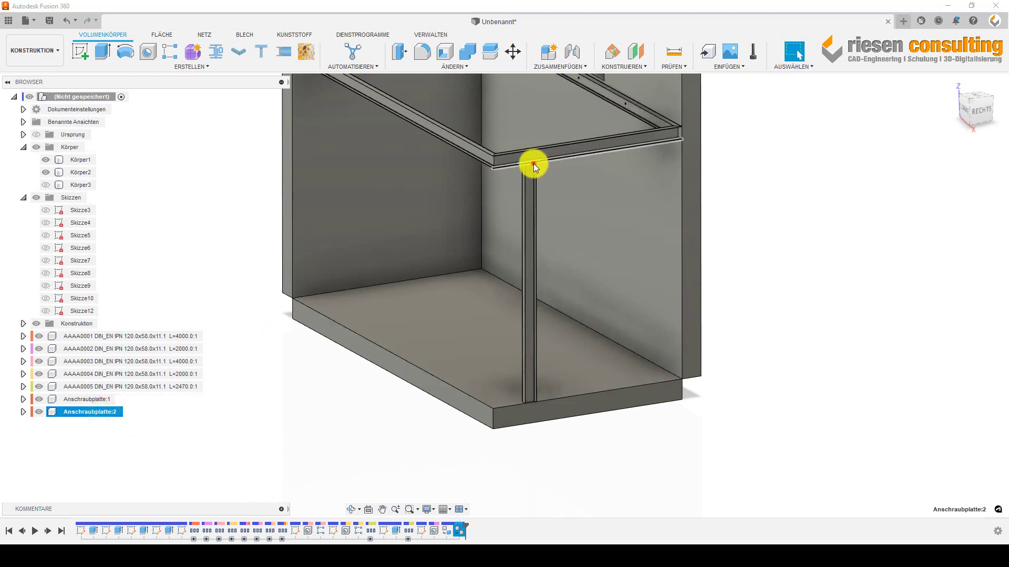
left_click(524, 183)
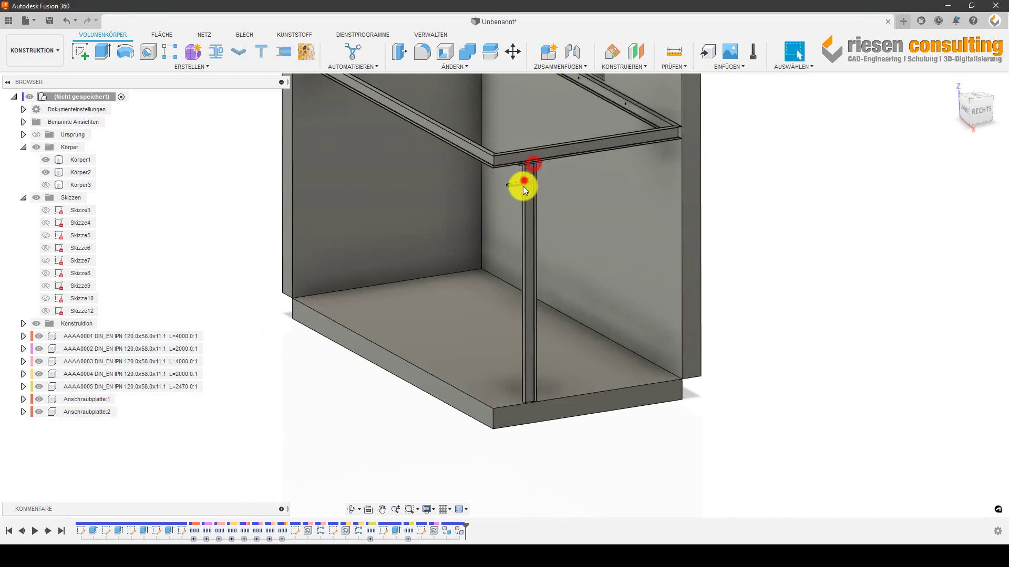
left_click(575, 478)
scroll(532, 417, "up", 2)
scroll(519, 388, "up", 1)
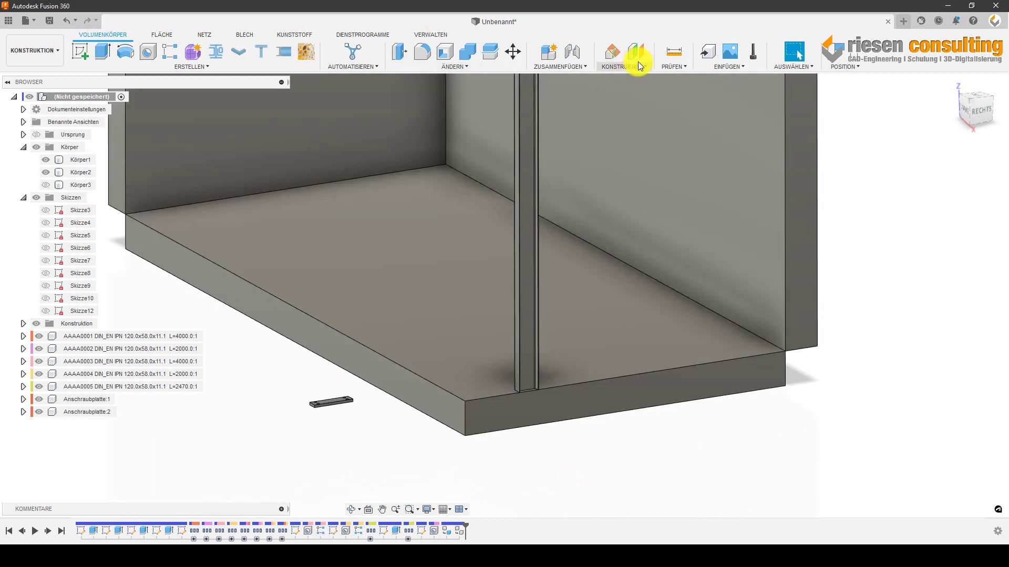
left_click(627, 214)
left_click(674, 51)
scroll(601, 235, "down", 1)
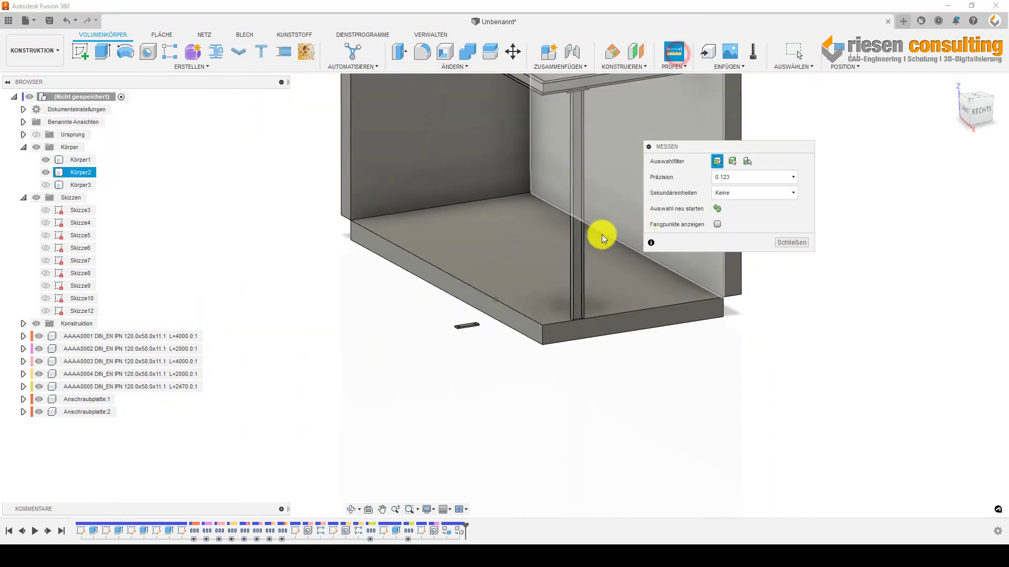
scroll(607, 181, "up", 4)
middle_click_drag(606, 180, 527, 245, "shift")
scroll(546, 255, "up", 2)
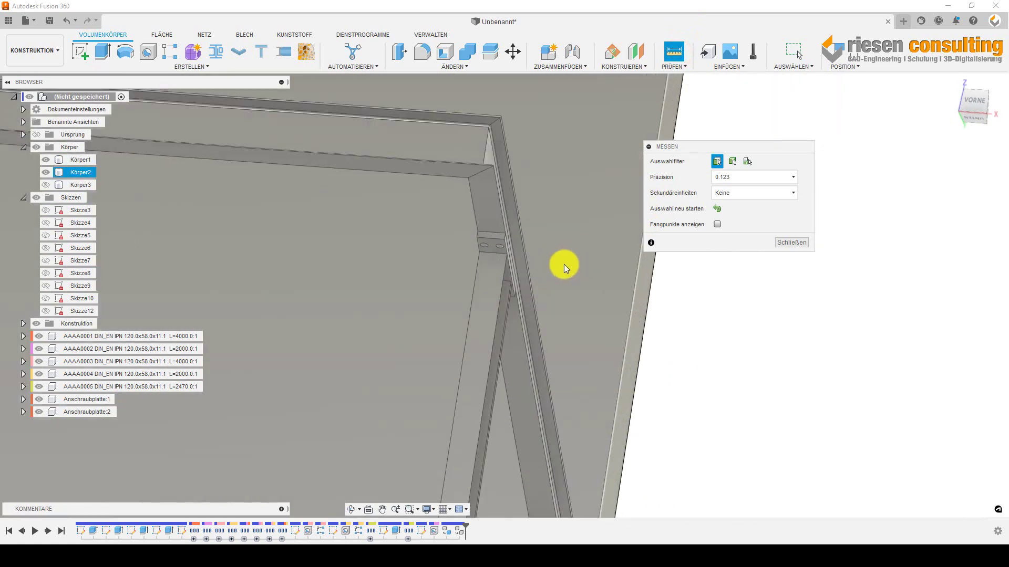
scroll(536, 265, "up", 2)
scroll(489, 265, "up", 2)
left_click(450, 262)
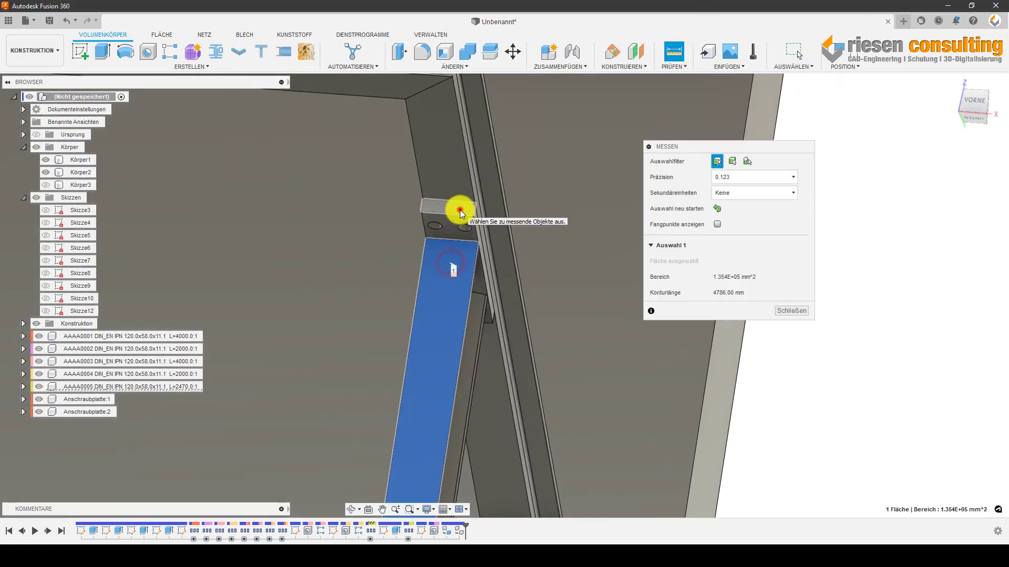
left_click(459, 210)
middle_click_drag(450, 256, 446, 210, "shift")
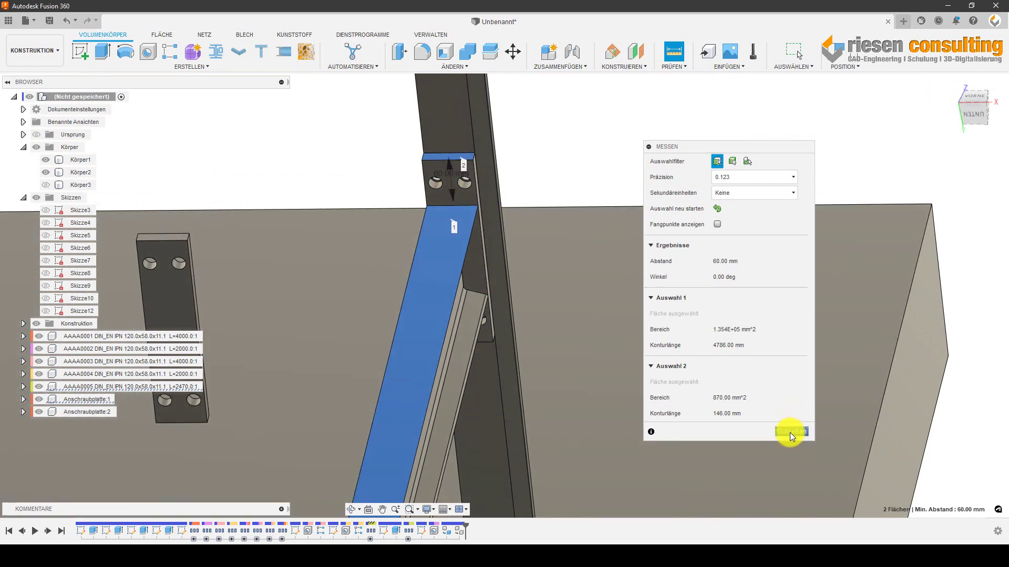
left_click(790, 433)
mouse_move(588, 108)
middle_mouse_down("shift")
mouse_move(611, 144)
mouse_move(604, 163)
middle_mouse_up("shift")
left_click(699, 384)
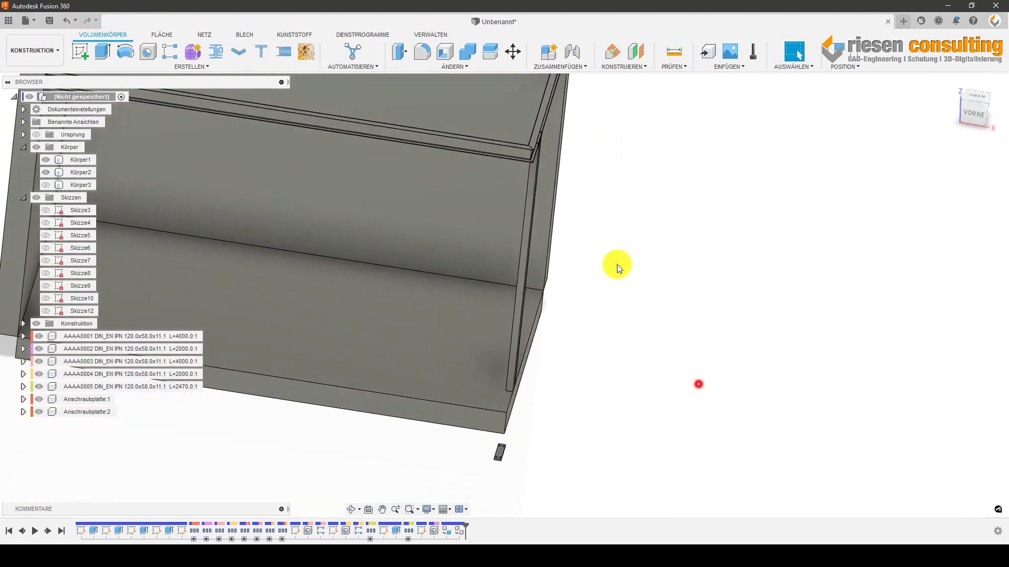
- Start a joint and set the second plate's hole edge as its origin
left_click(582, 55)
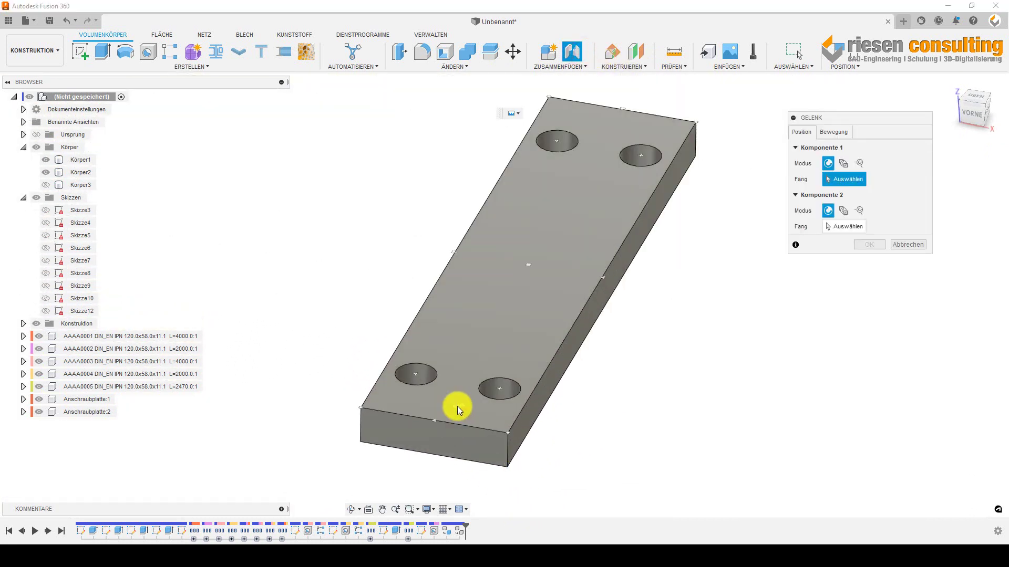
left_click(440, 411)
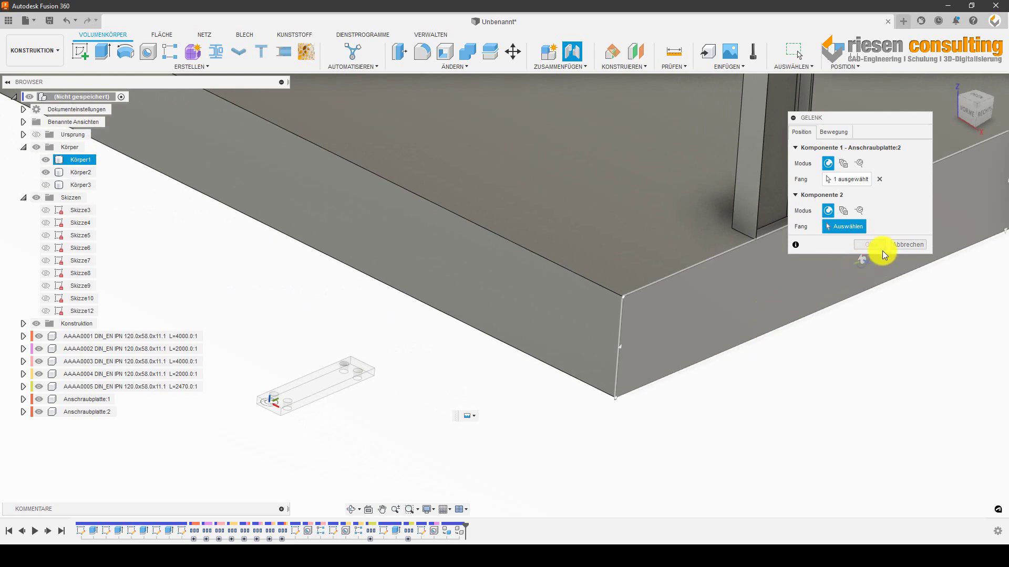
left_click(882, 178)
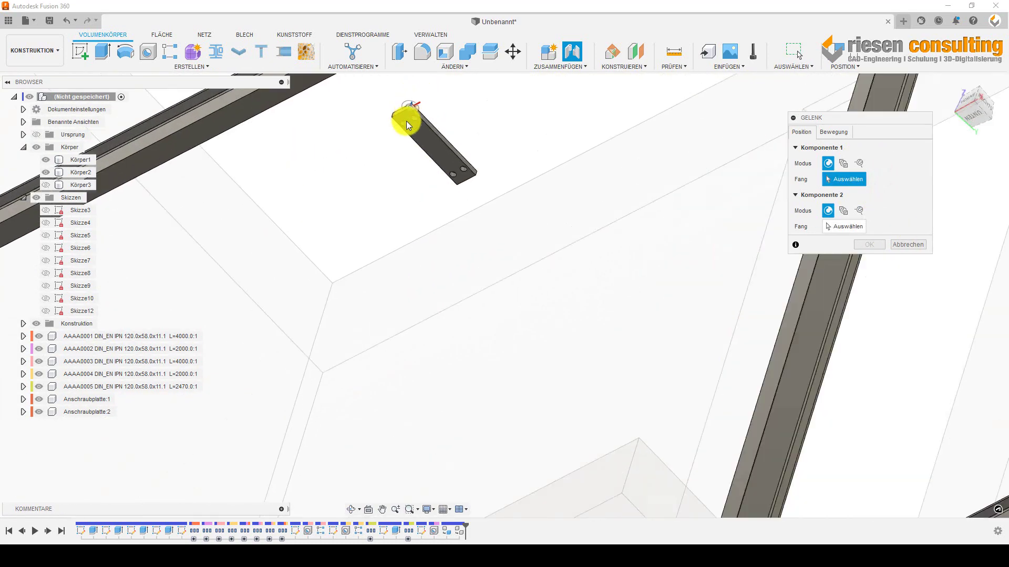
scroll(405, 121, "up", 5)
left_click(396, 96)
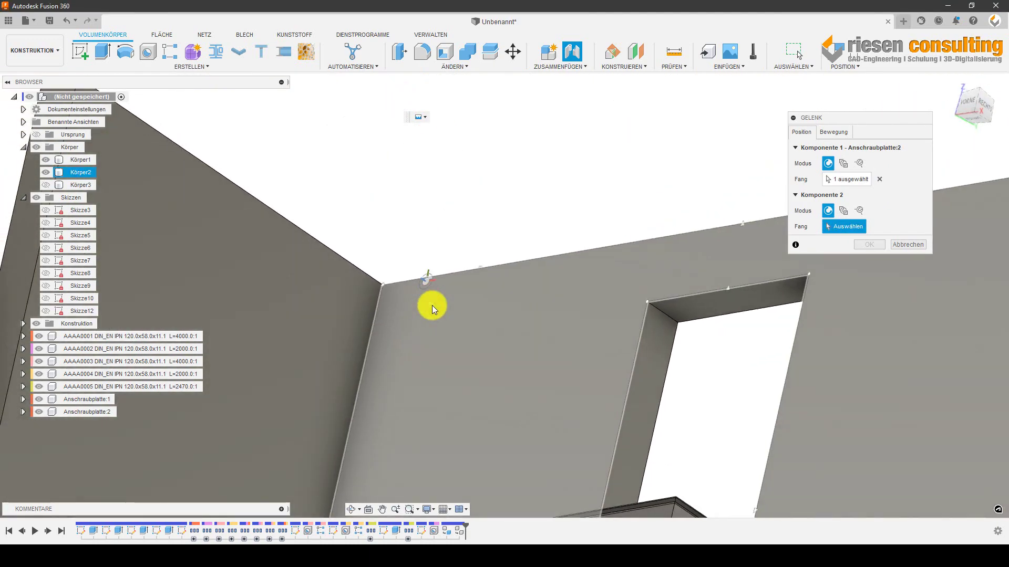
- Hide Körper1 and pick the 2470 mm beam's lower end as the joint point
mouse_move(432, 305)
middle_mouse_down("shift")
mouse_move(528, 387)
mouse_move(632, 446)
mouse_move(623, 446)
mouse_move(626, 432)
middle_mouse_up("shift")
scroll(603, 367, "up", 2)
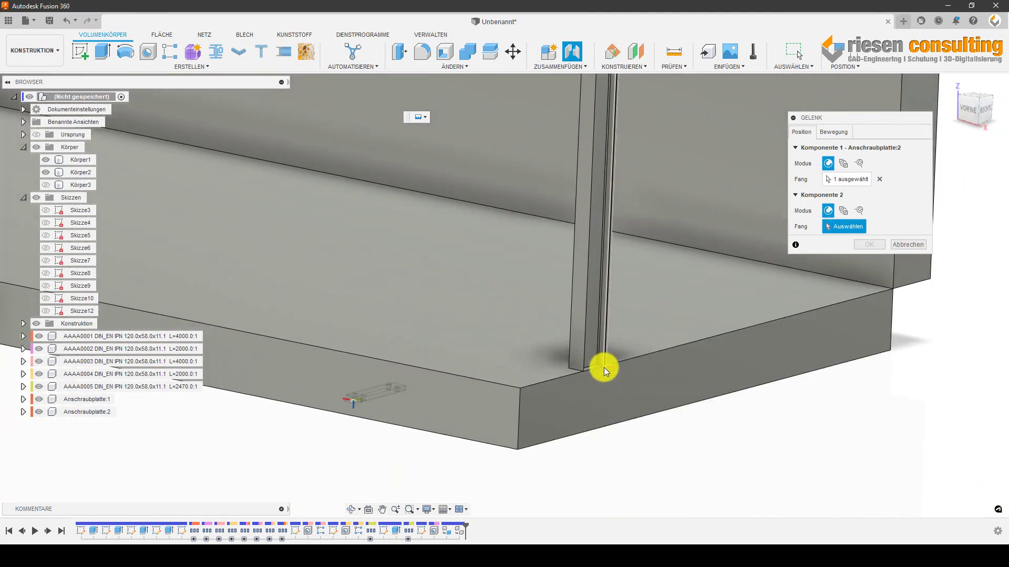
scroll(579, 371, "up", 3)
scroll(464, 367, "up", 3)
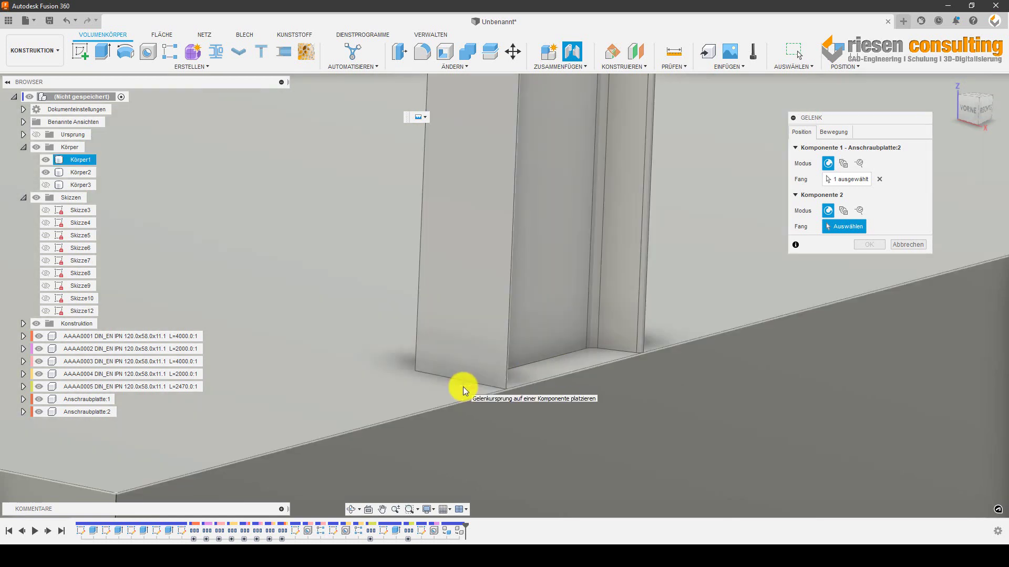
scroll(453, 378, "down", 3)
middle_click_drag(496, 386, 669, 270, "shift")
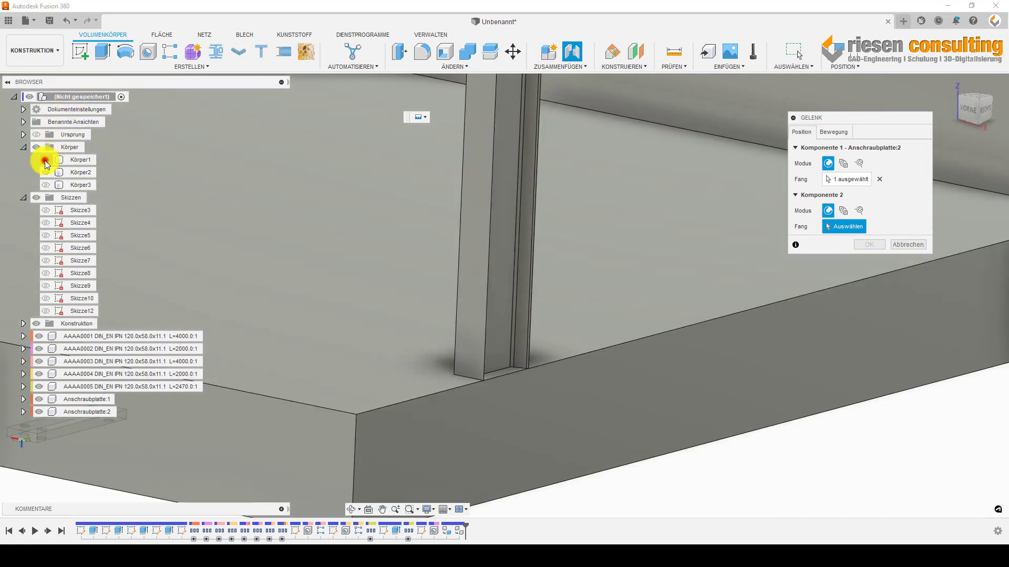
left_click(45, 160)
middle_click_drag(453, 367, 491, 364, "shift")
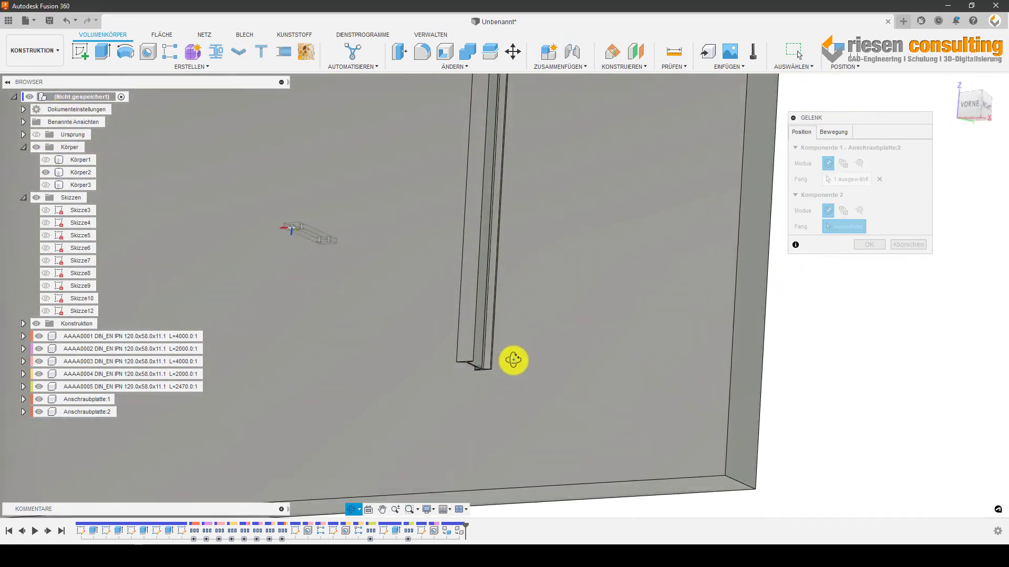
scroll(453, 363, "up", 3)
scroll(422, 291, "up", 3)
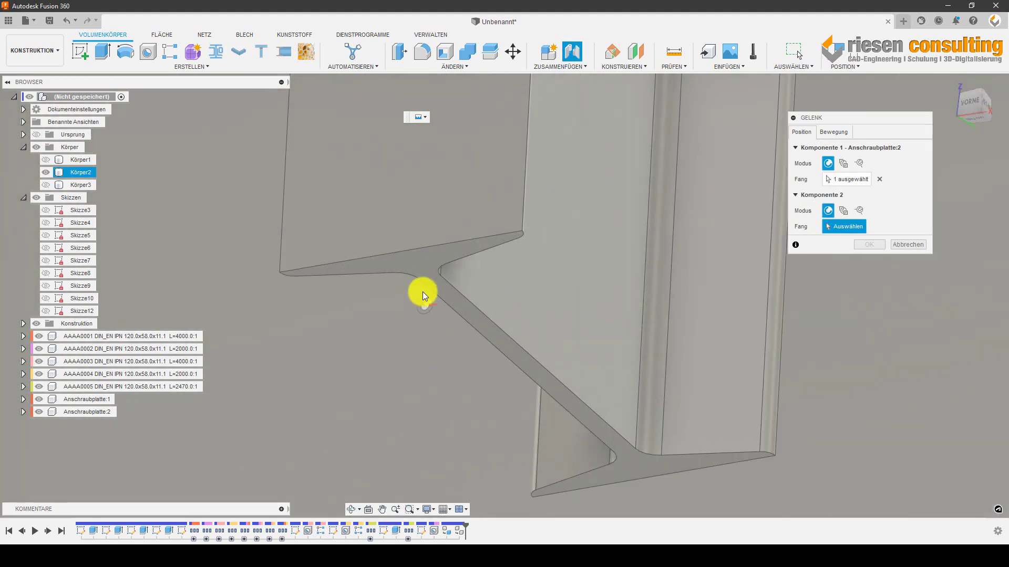
left_click(404, 259)
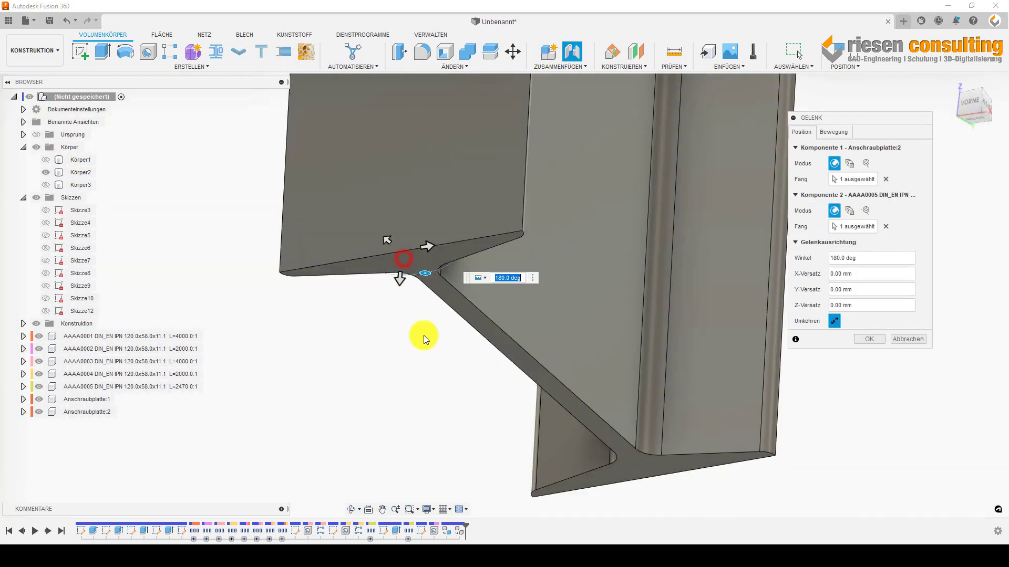
- Flip the plate, offset it 60 mm, and confirm the joint
middle_click_drag(435, 362, 771, 333, "shift")
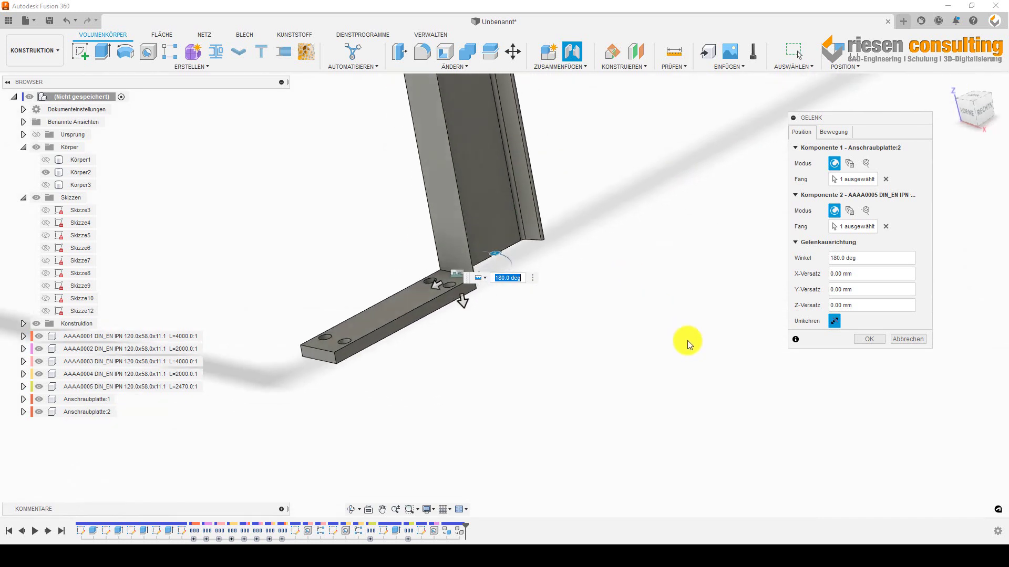
left_click(835, 321)
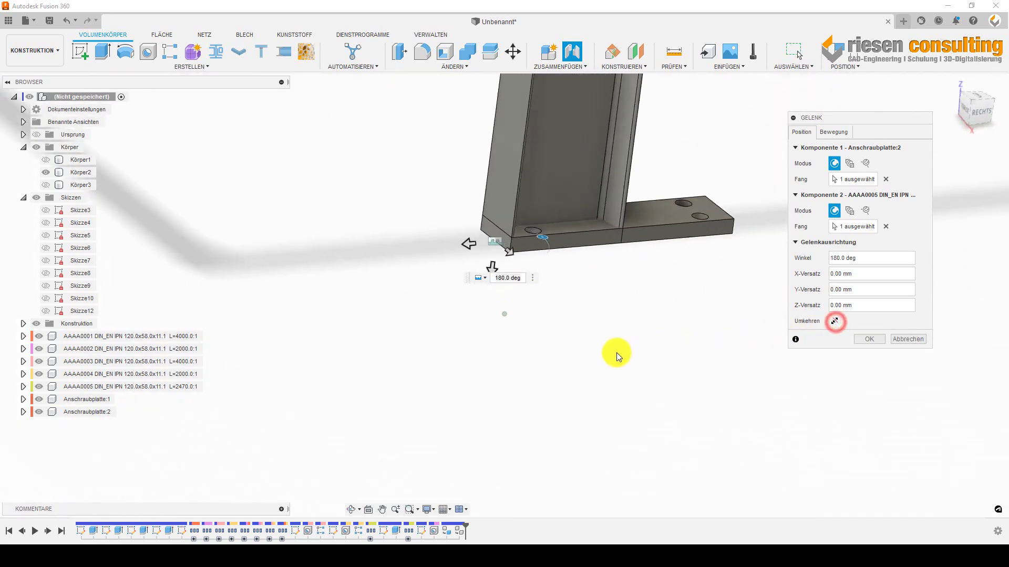
mouse_move(616, 352)
middle_mouse_down("shift")
mouse_move(451, 310)
mouse_move(450, 282)
middle_mouse_up("shift")
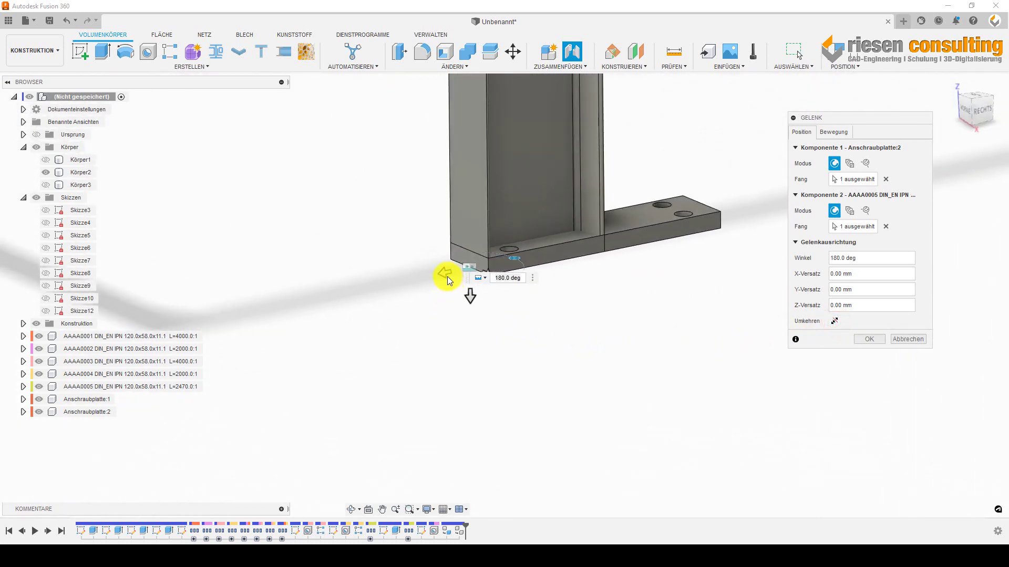
left_click_drag(445, 274, 404, 289)
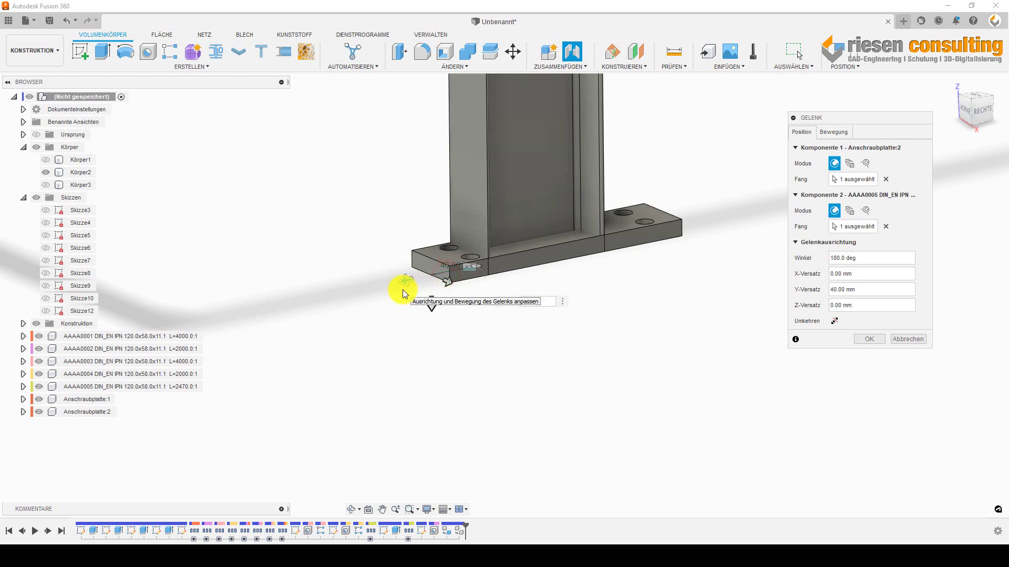
type("60")
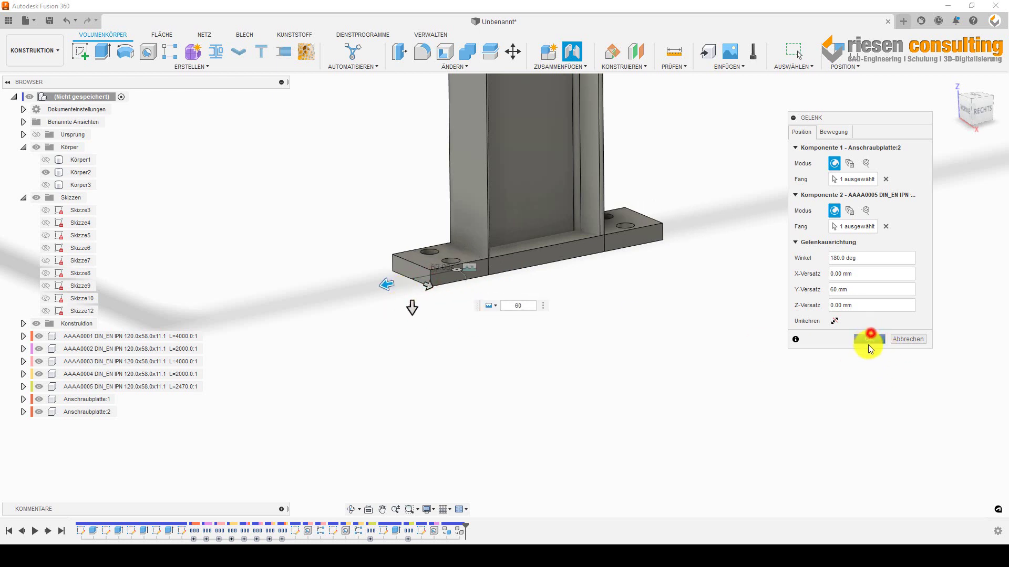
left_click(869, 343)
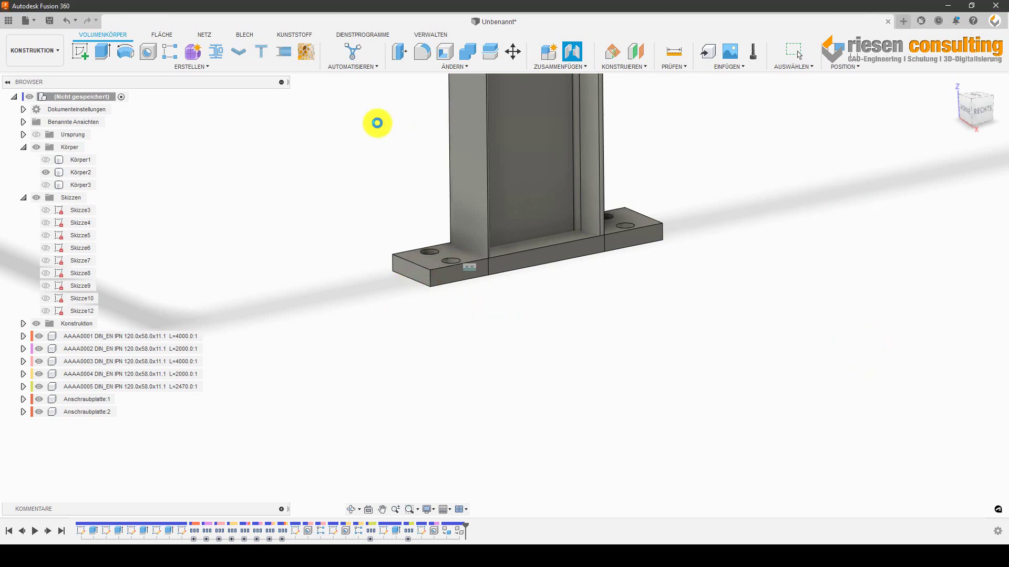
- Trim the vertical column to the base plate's top face
left_click(262, 55)
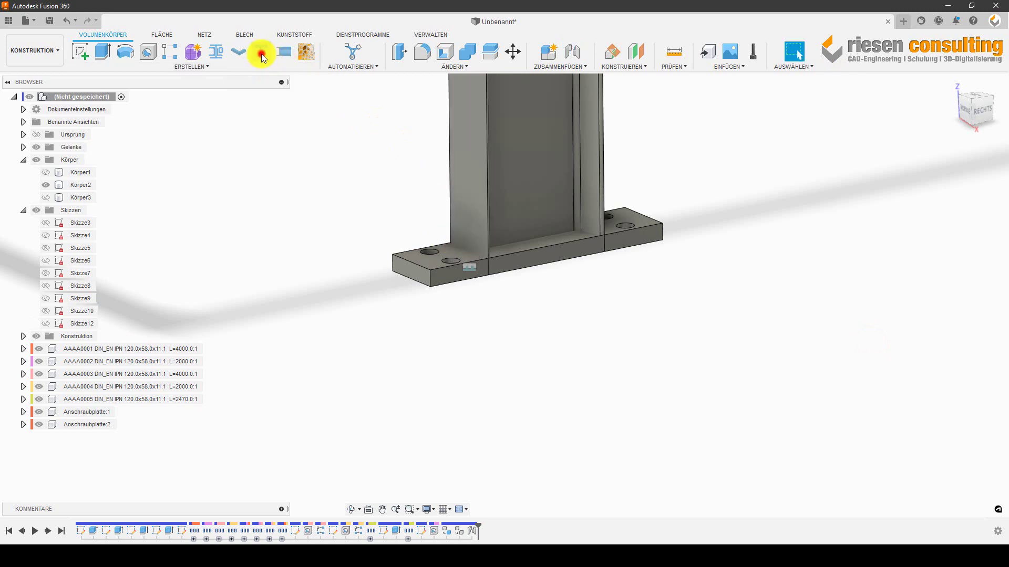
left_click(428, 260)
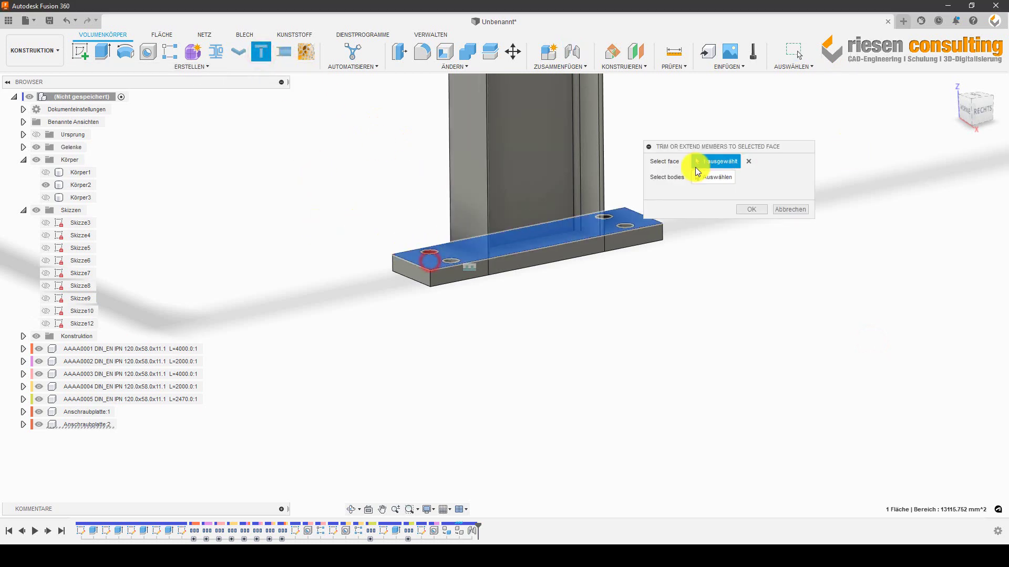
left_click(713, 177)
left_click(508, 182)
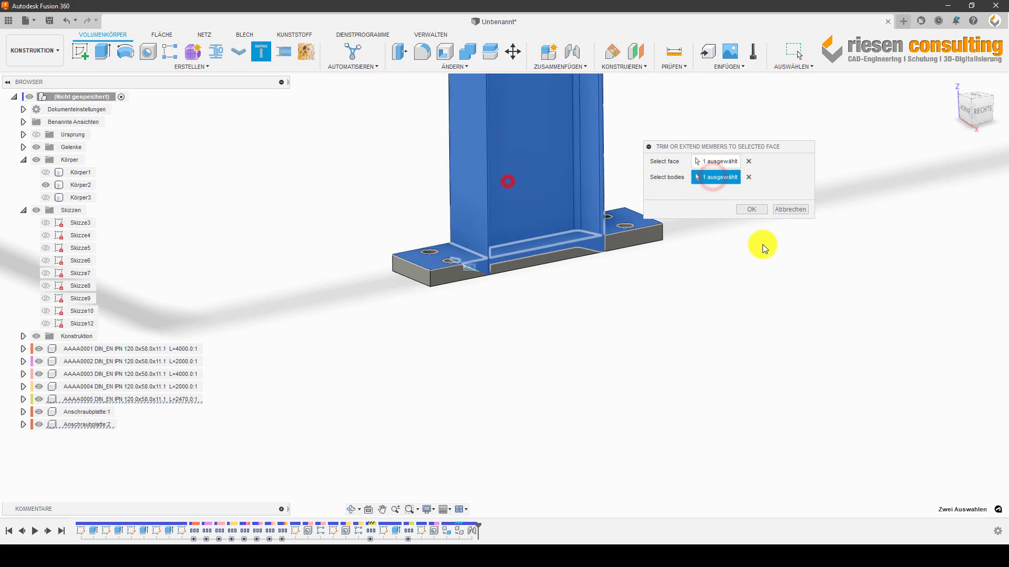
left_click(744, 208)
- Show the floor slab Körper1 again, leaving the wall body Körper3 hidden
scroll(496, 242, "up", 5)
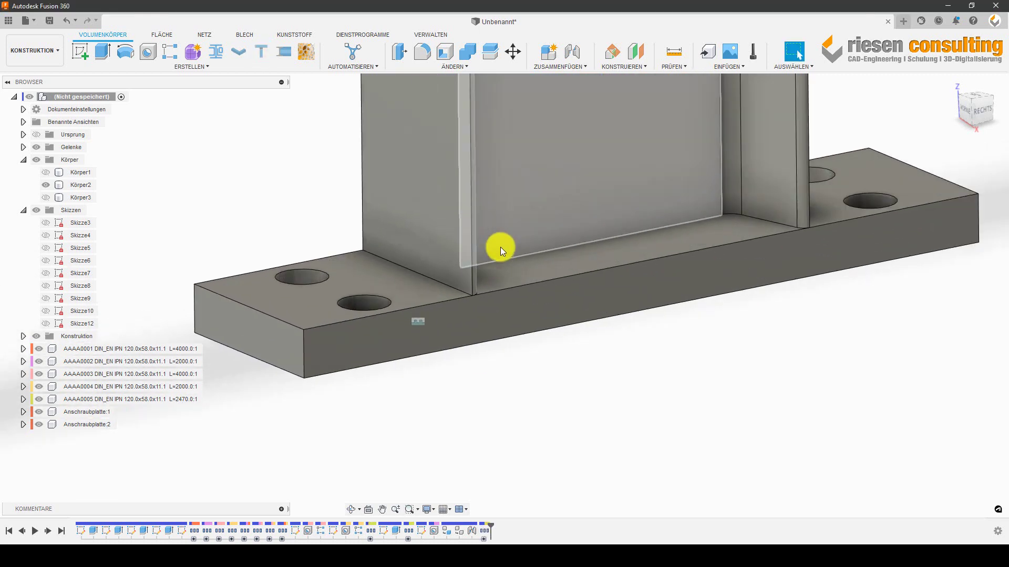
scroll(500, 247, "down", 1)
scroll(613, 338, "down", 3)
scroll(620, 367, "down", 3)
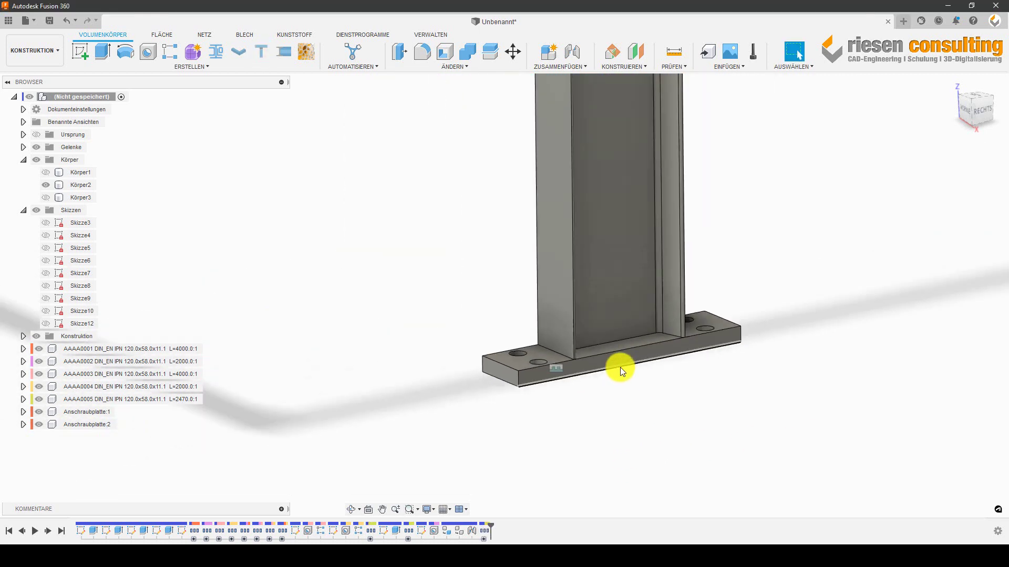
scroll(620, 367, "down", 2)
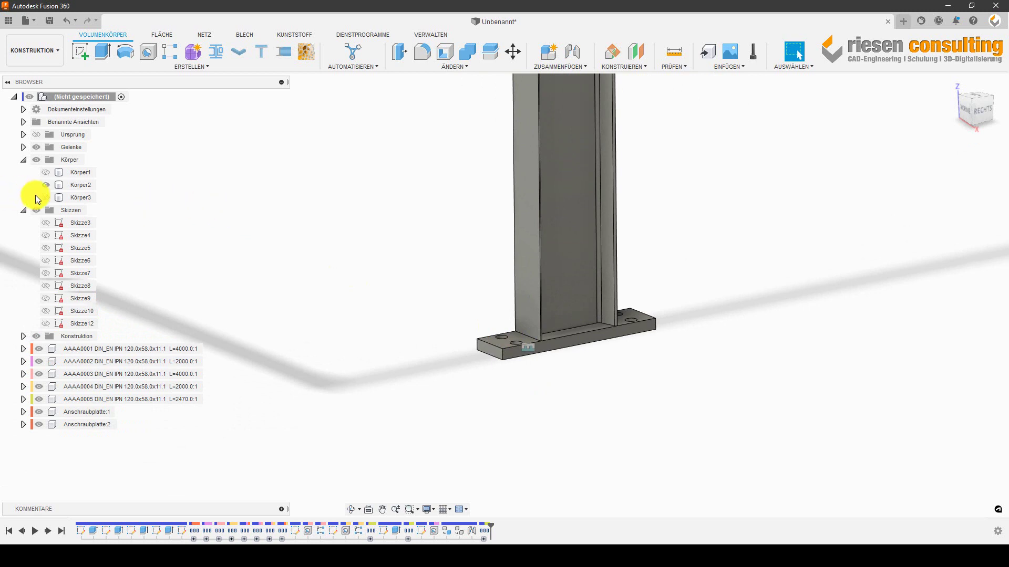
left_click(46, 198)
scroll(679, 461, "down", 2)
scroll(557, 408, "down", 3)
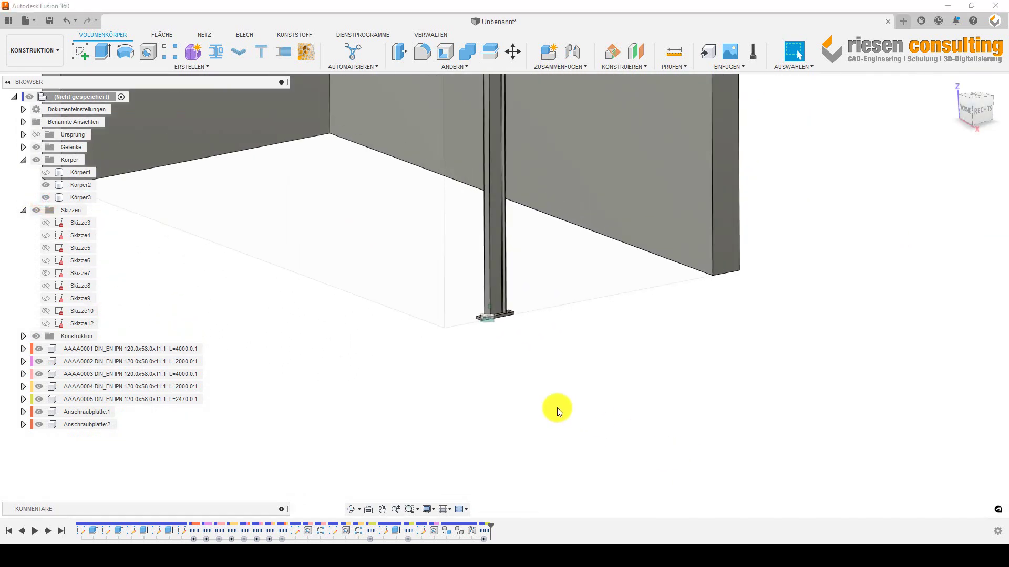
left_click(46, 197)
left_click(46, 173)
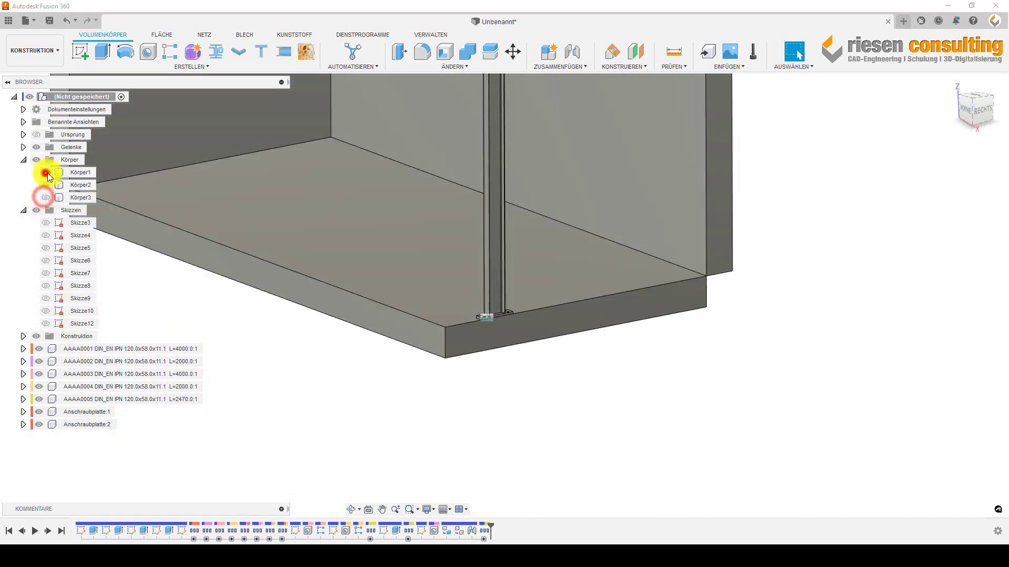
- Orbit and zoom around the column base to inspect the trimmed post
mouse_move(742, 455)
middle_mouse_down("shift")
mouse_move(733, 424)
mouse_move(702, 437)
mouse_move(690, 417)
middle_mouse_up("shift")
scroll(741, 432, "up", 3)
scroll(733, 424, "down", 3)
scroll(690, 417, "up", 2)
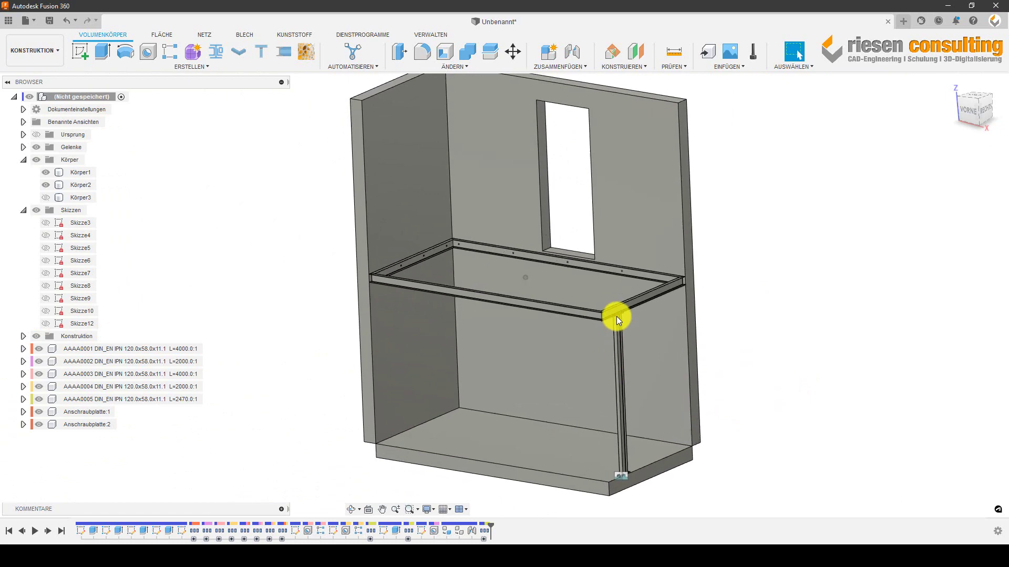
scroll(616, 316, "up", 2)
scroll(669, 321, "up", 2)
scroll(717, 323, "up", 2)
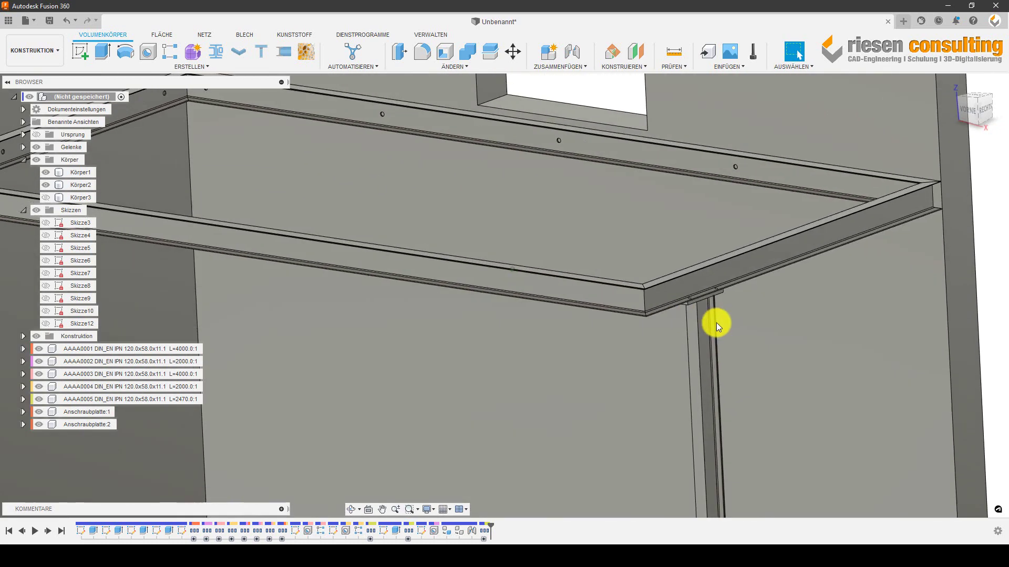
scroll(703, 294, "down", 1)
scroll(704, 298, "up", 2)
scroll(703, 302, "up", 2)
scroll(698, 305, "up", 1)
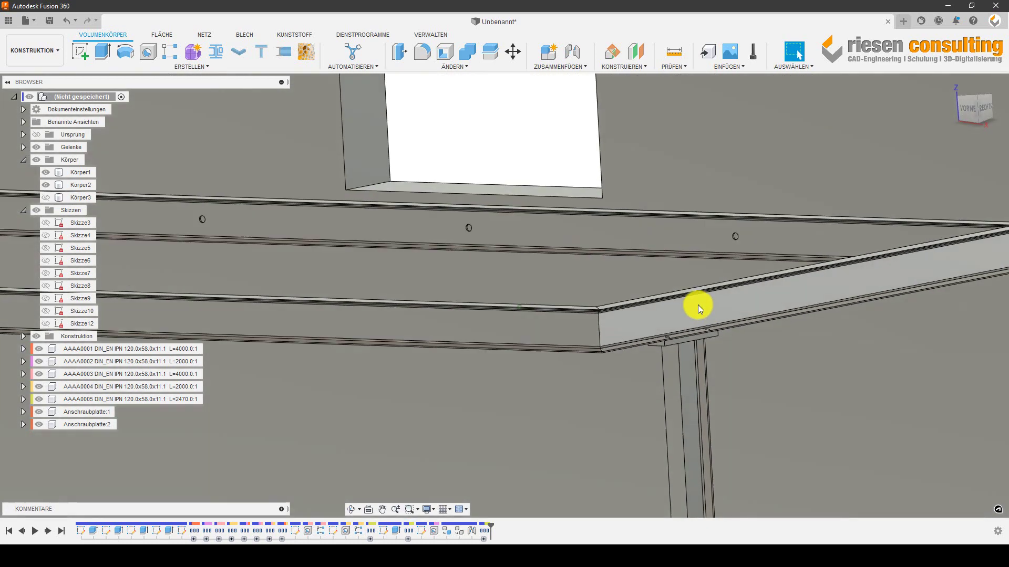
scroll(697, 304, "down", 4)
scroll(799, 112, "down", 1)
- View the whole frame between the walls and select Körper3's front wall face
mouse_move(799, 112)
middle_mouse_down("shift")
mouse_move(660, 173)
mouse_move(418, 343)
mouse_move(49, 202)
middle_mouse_up("shift")
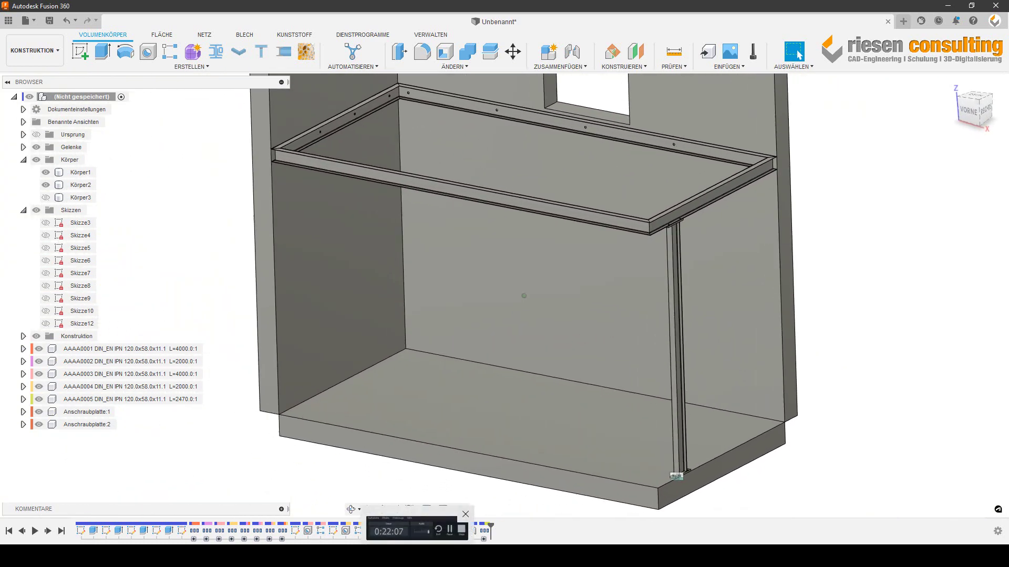
middle_click_drag(504, 295, 546, 299, "shift")
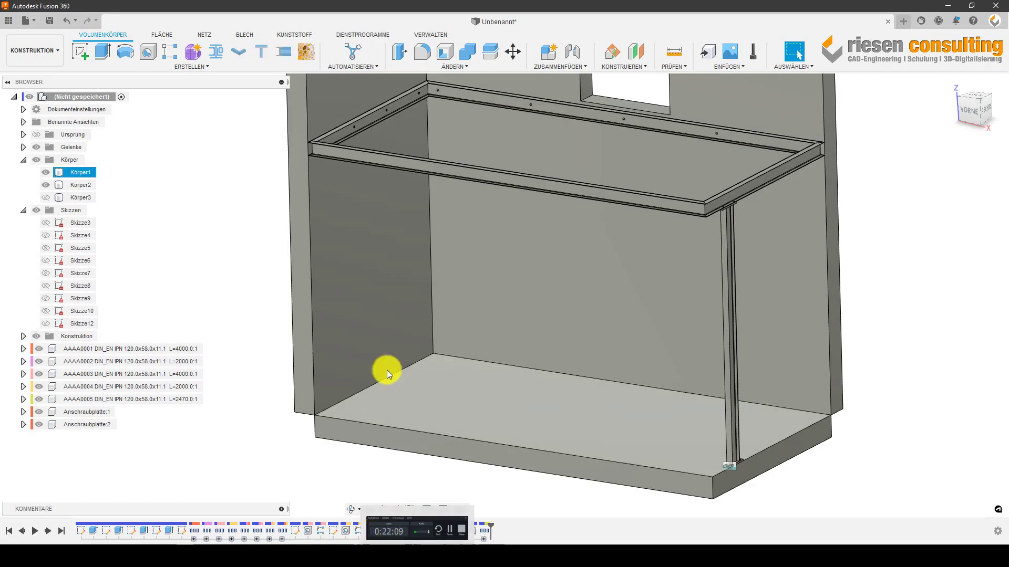
left_click(241, 225)
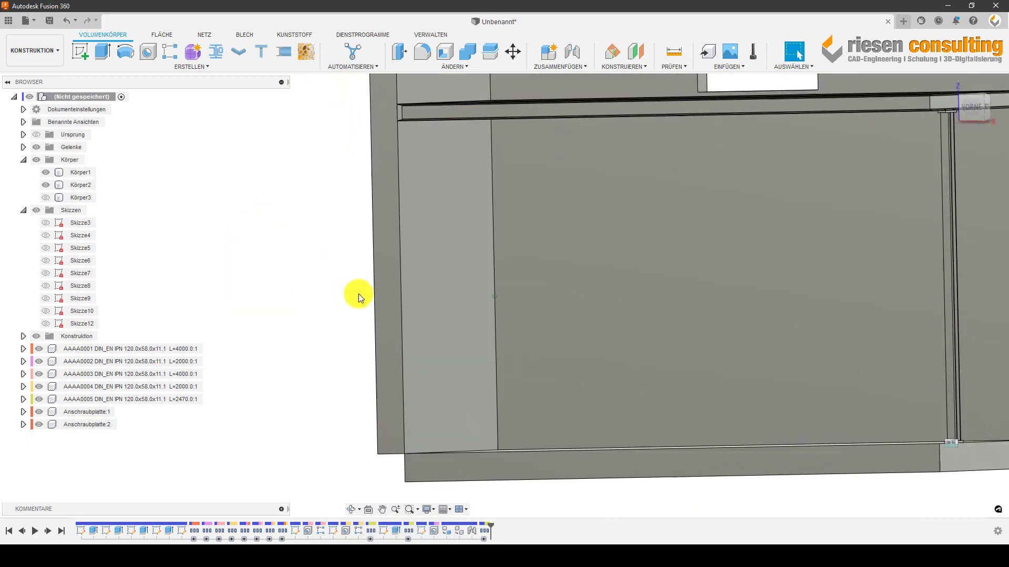
scroll(363, 294, "down", 5)
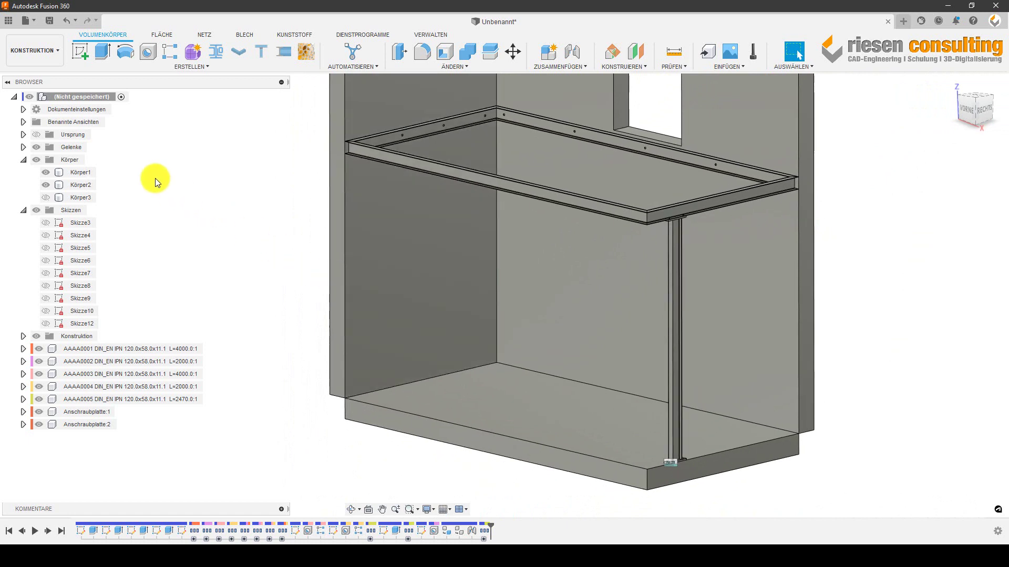
left_click(49, 200)
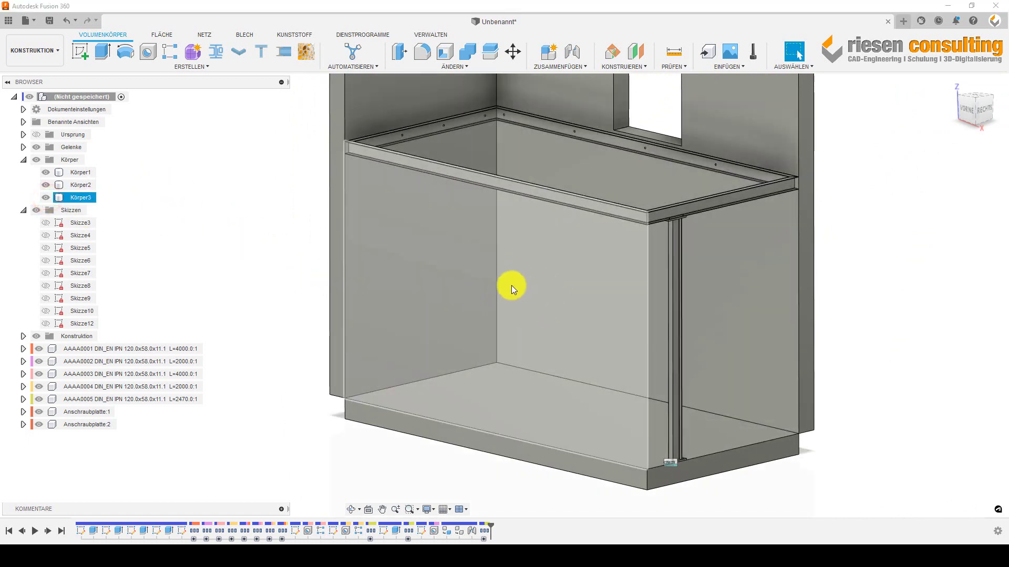
right_click(512, 285)
- Sketch on the front wall a brace line from the left wall edge to the top beam
left_click(505, 341)
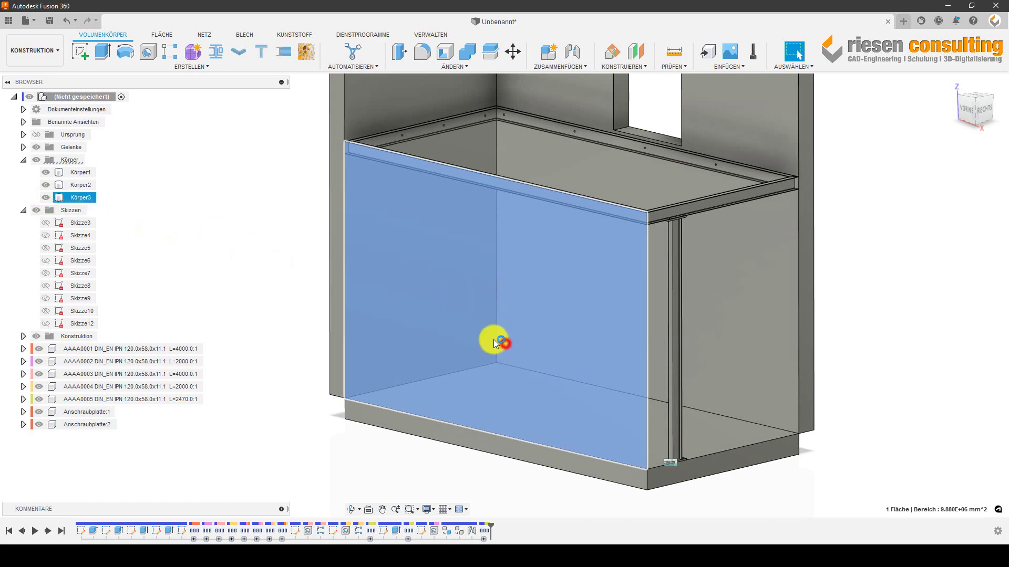
mouse_move(523, 313)
middle_mouse_down()
mouse_move(508, 412)
mouse_move(453, 340)
middle_mouse_up()
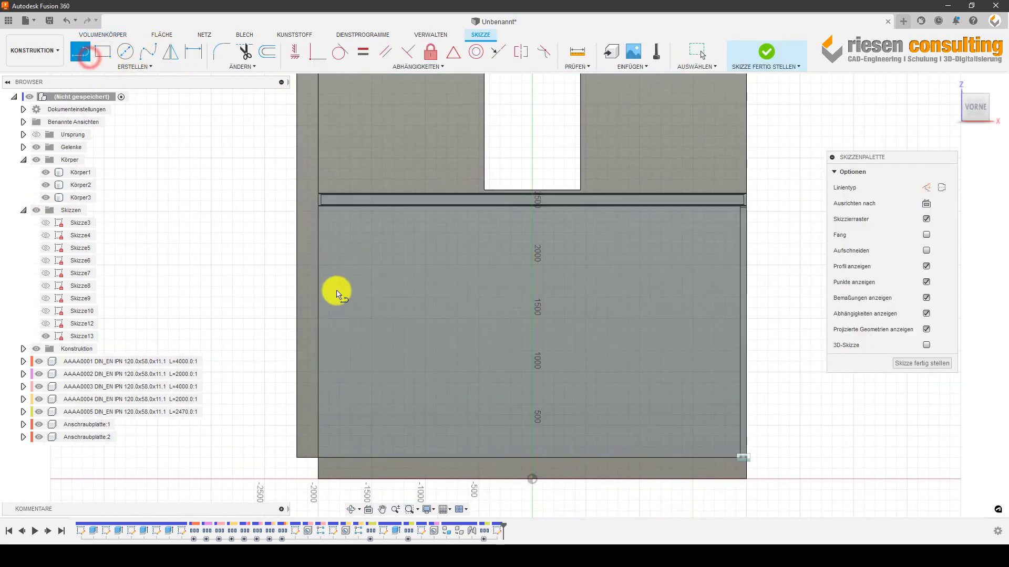
left_click(319, 302)
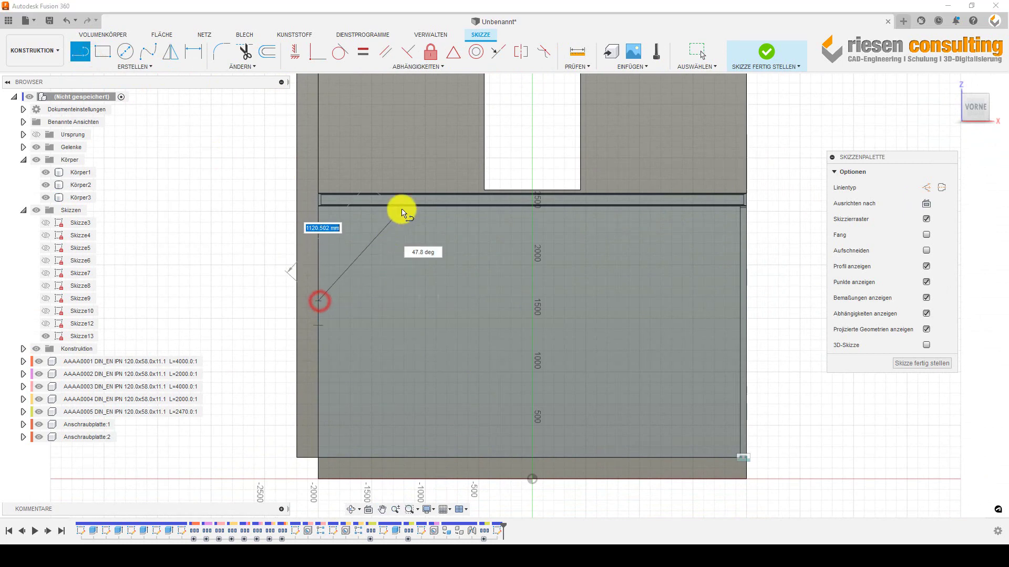
scroll(402, 213, "up", 3)
scroll(402, 213, "up", 2)
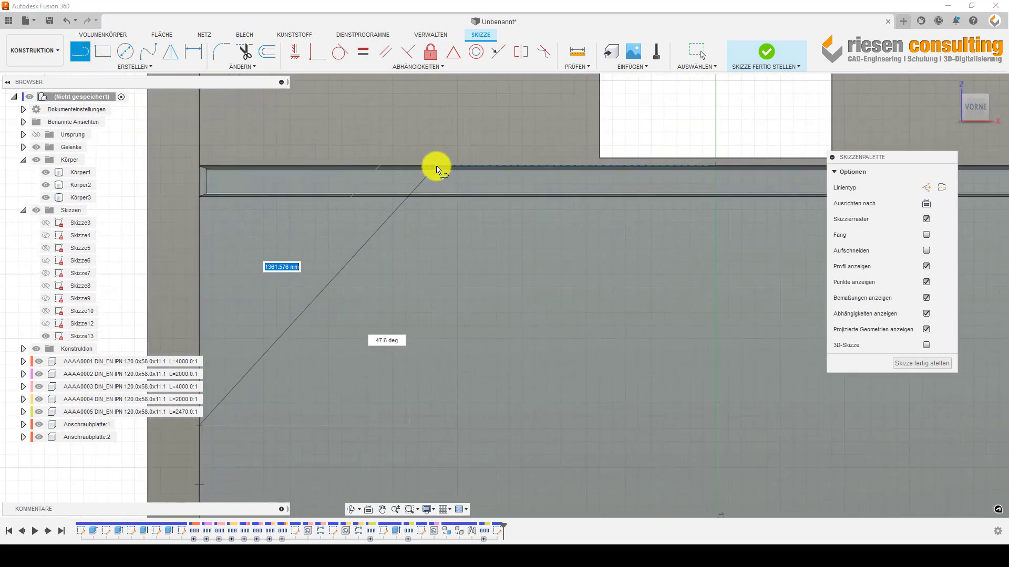
left_click(436, 168)
- Dimension the brace at 45° to the wall edge
left_click(202, 54)
scroll(365, 305, "down", 2)
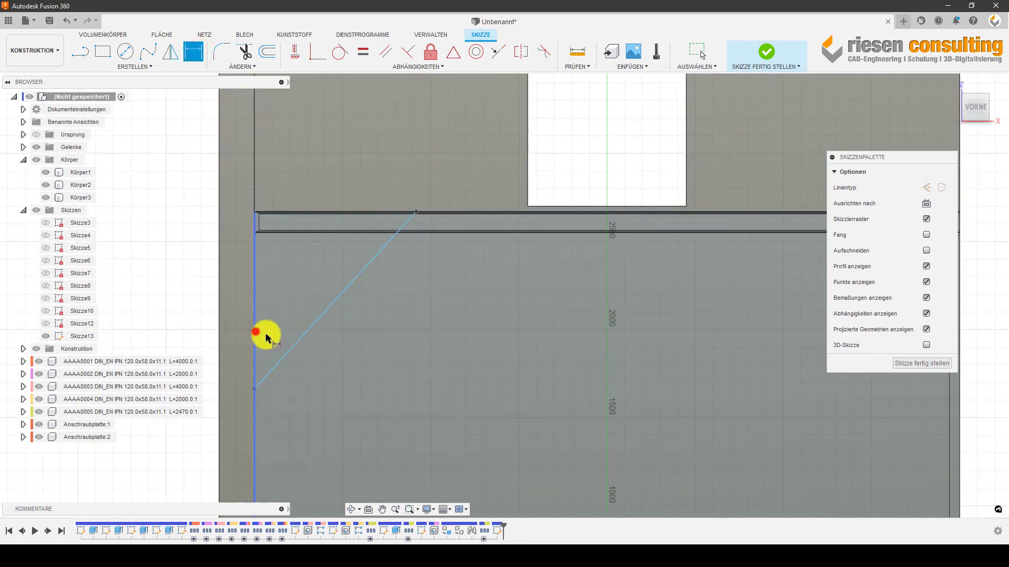
left_click(303, 288)
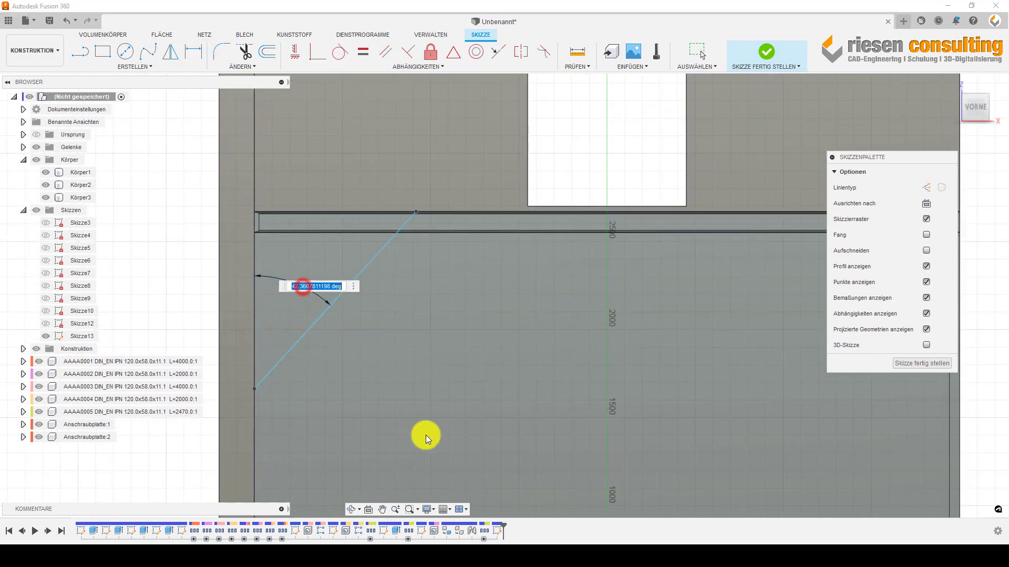
type("45")
key("Return")
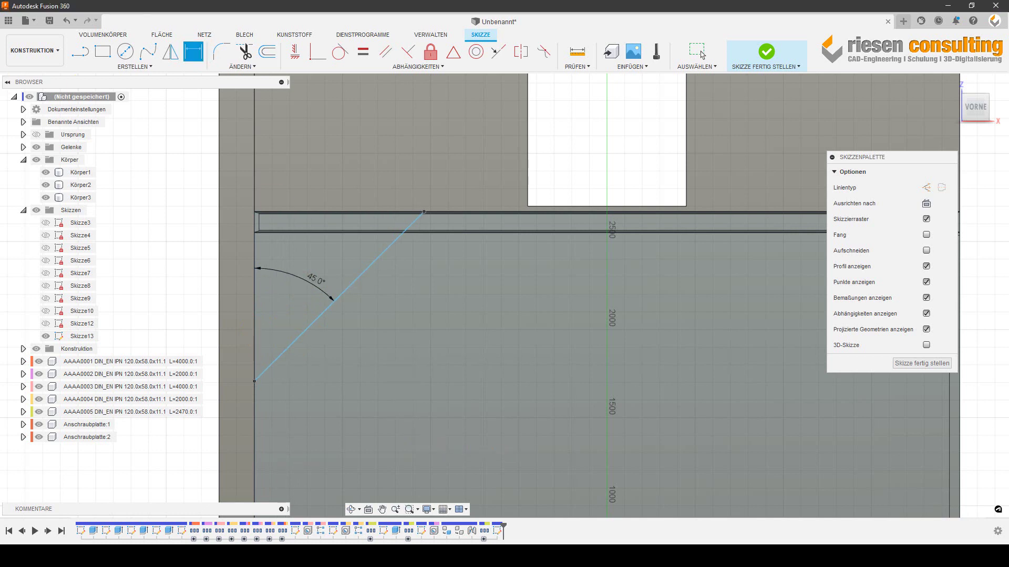
- Dimension the brace's lower end 800 mm below the beam's lower edge and finish the sketch
left_click(300, 212)
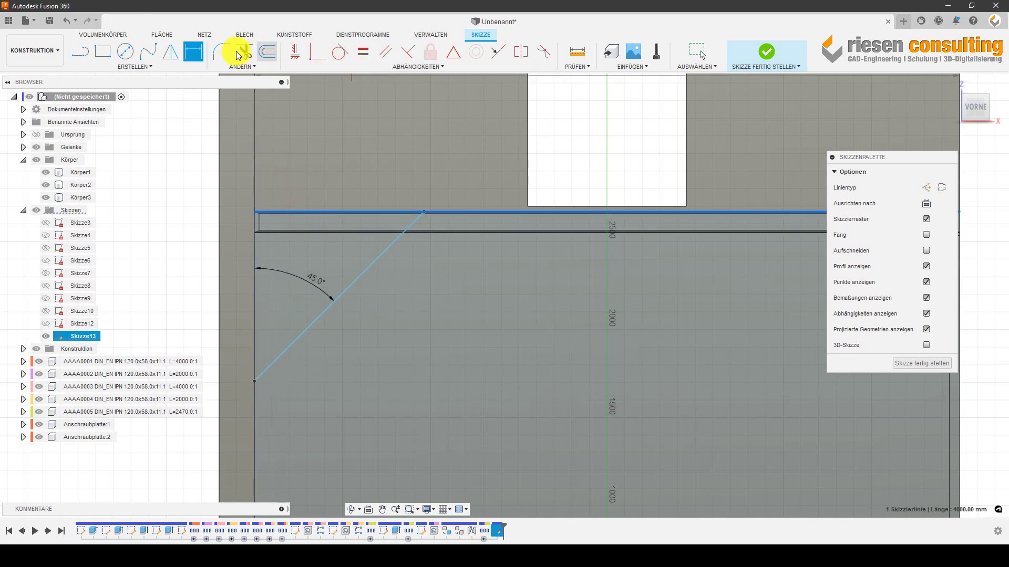
scroll(309, 234, "up", 2)
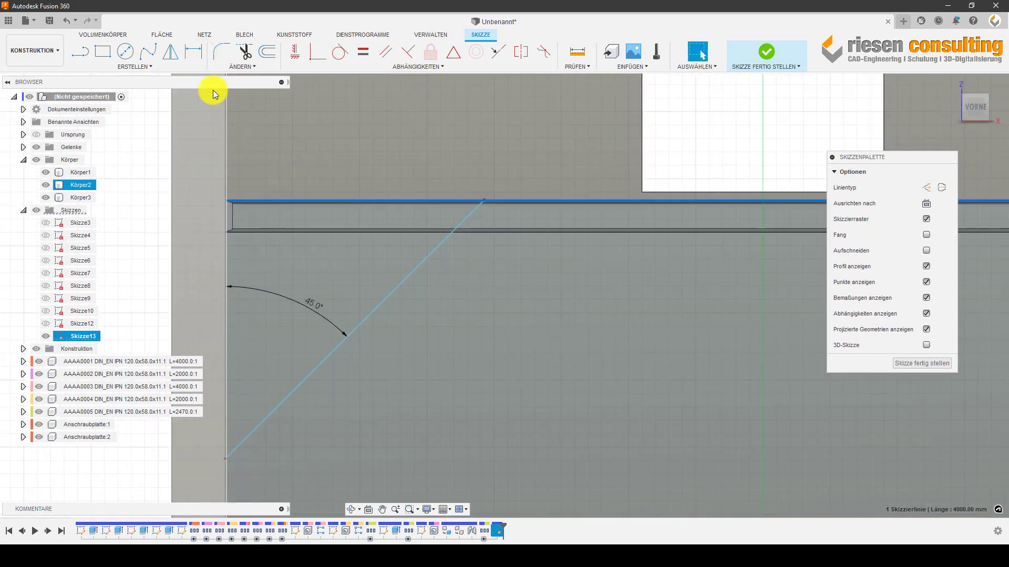
left_click(213, 93)
scroll(300, 232, "up", 2)
scroll(307, 239, "up", 1)
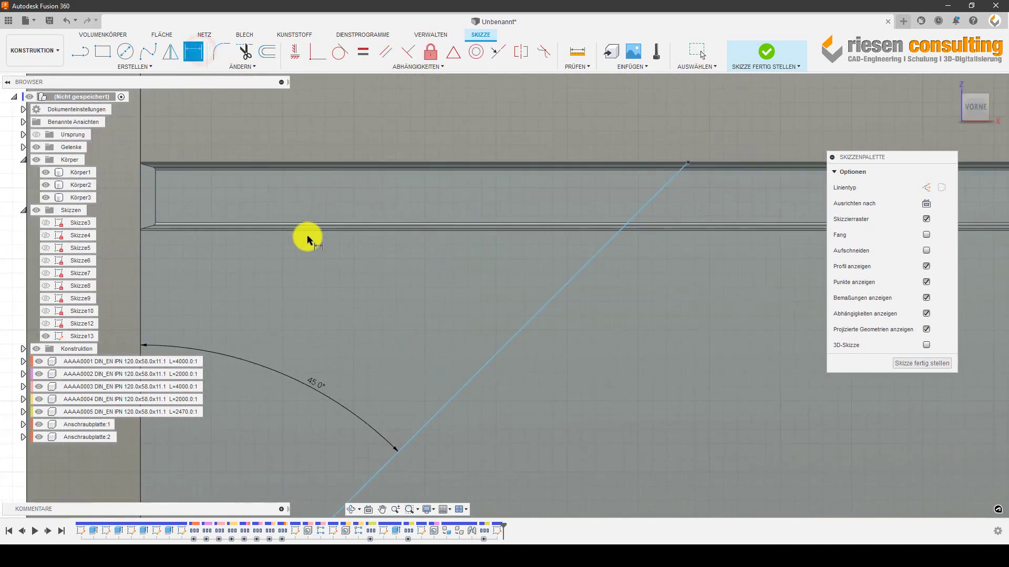
left_click(312, 233)
scroll(315, 231, "down", 3)
scroll(301, 270, "down", 2)
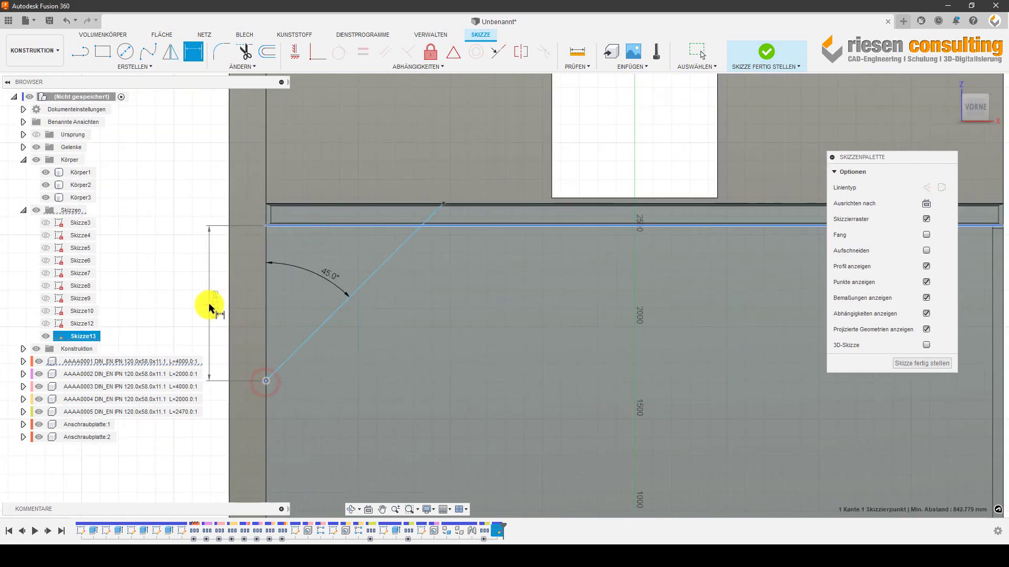
left_click(209, 305)
type("800")
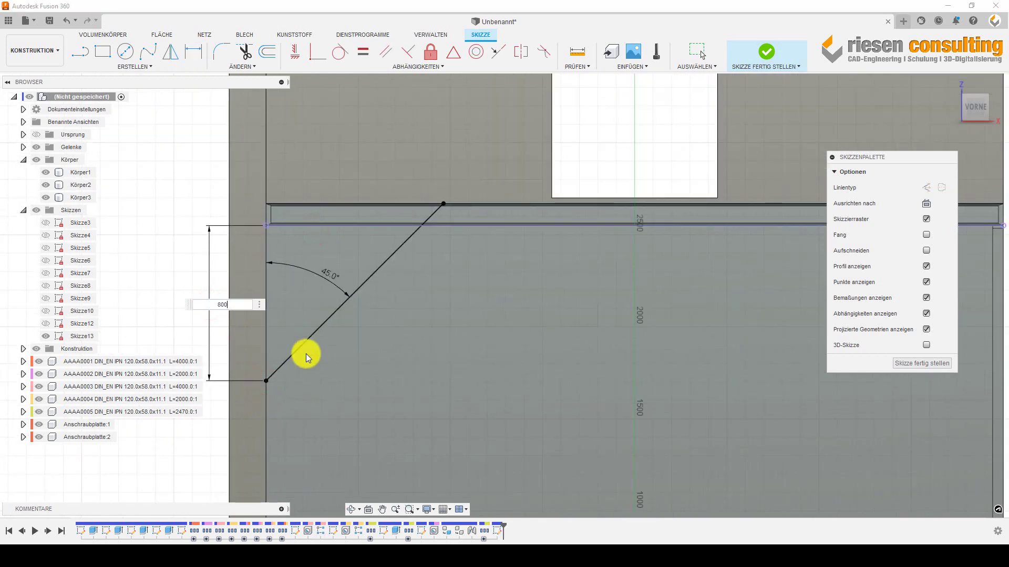
key("Return")
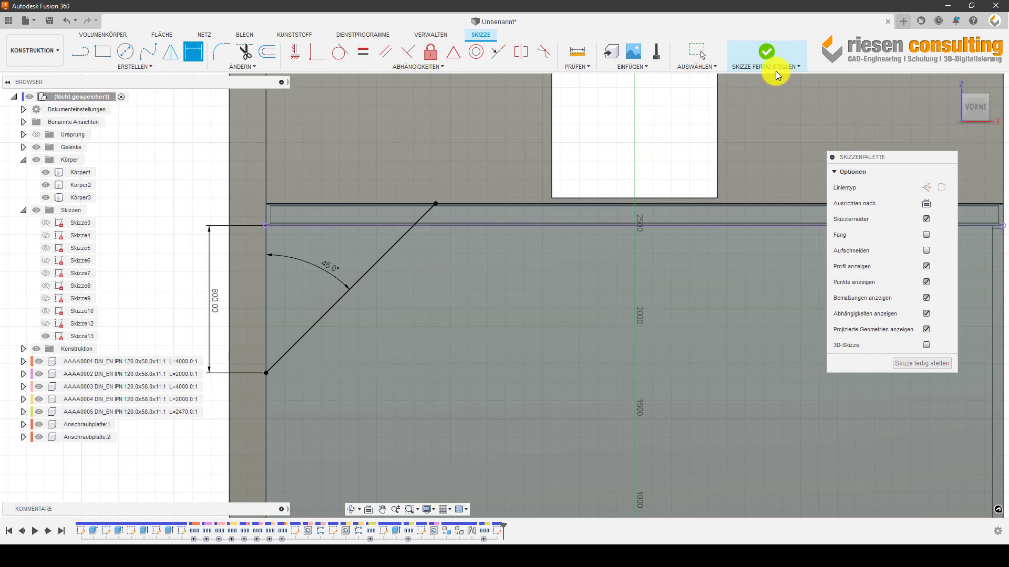
left_click(776, 75)
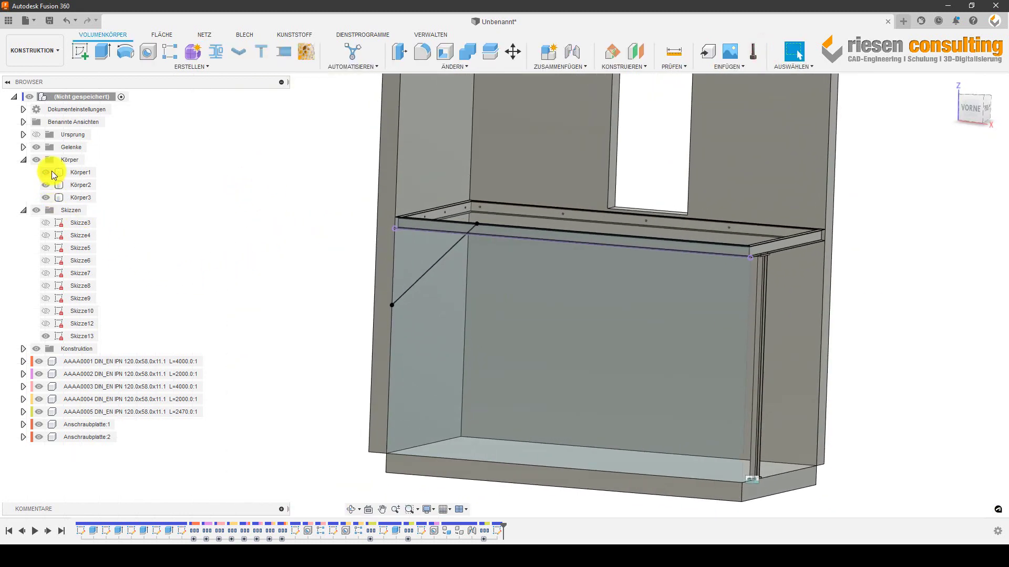
- Hide the Körper3 and Körper2 wall bodies to expose the brace sketch Skizze13
left_click(48, 199)
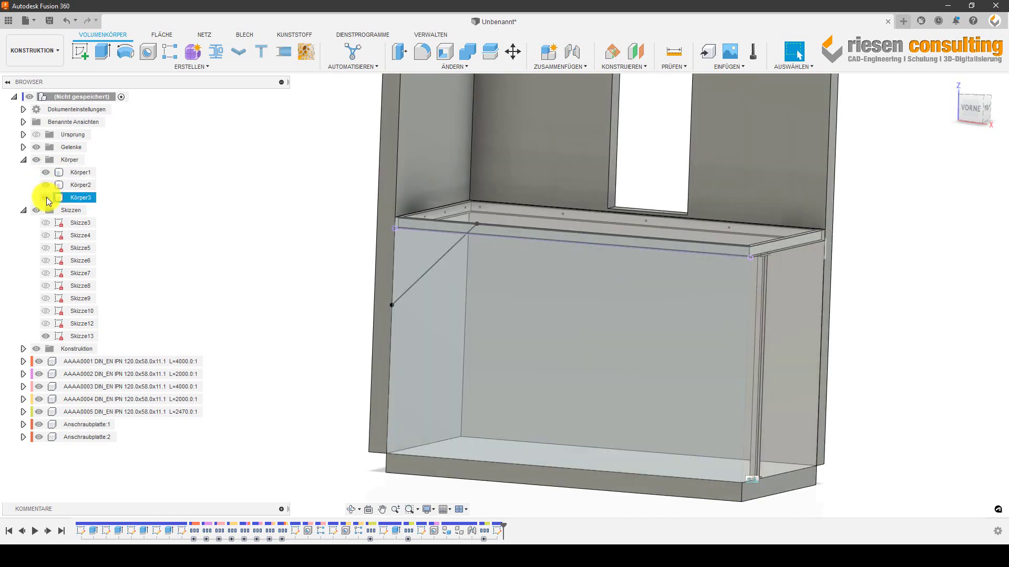
left_click(192, 194)
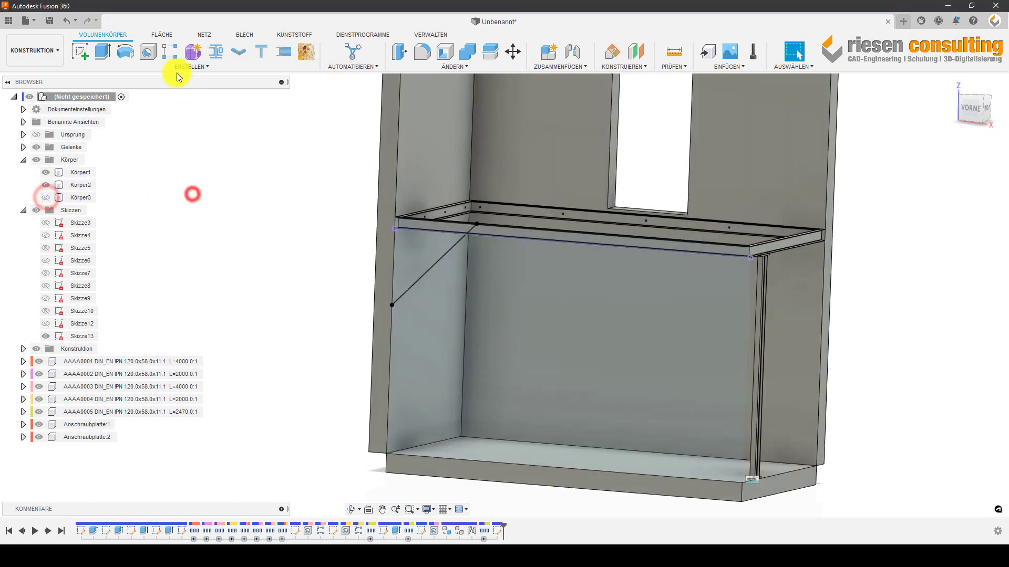
left_click(45, 185)
left_click(140, 210)
left_click(45, 185)
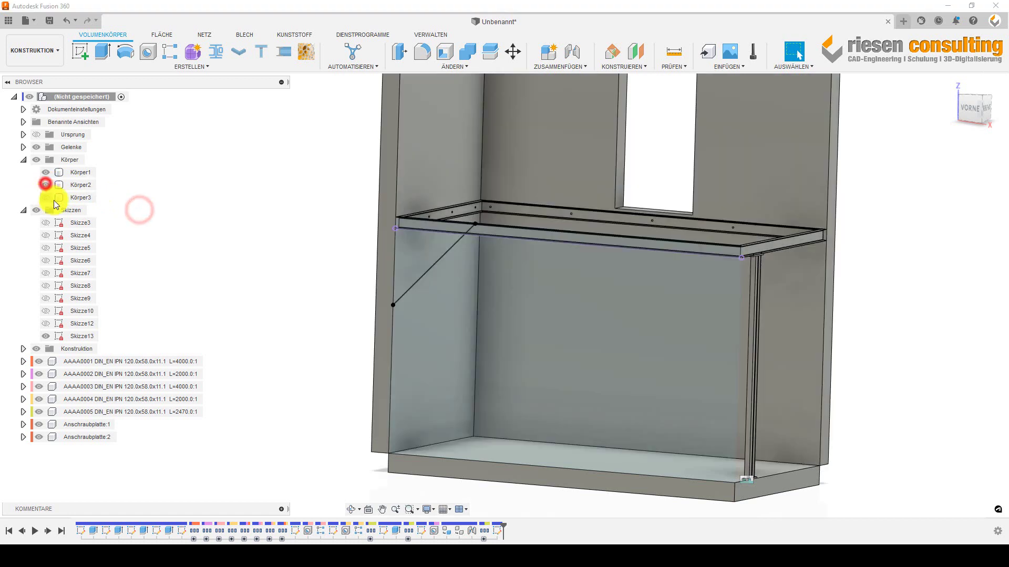
left_click(81, 336)
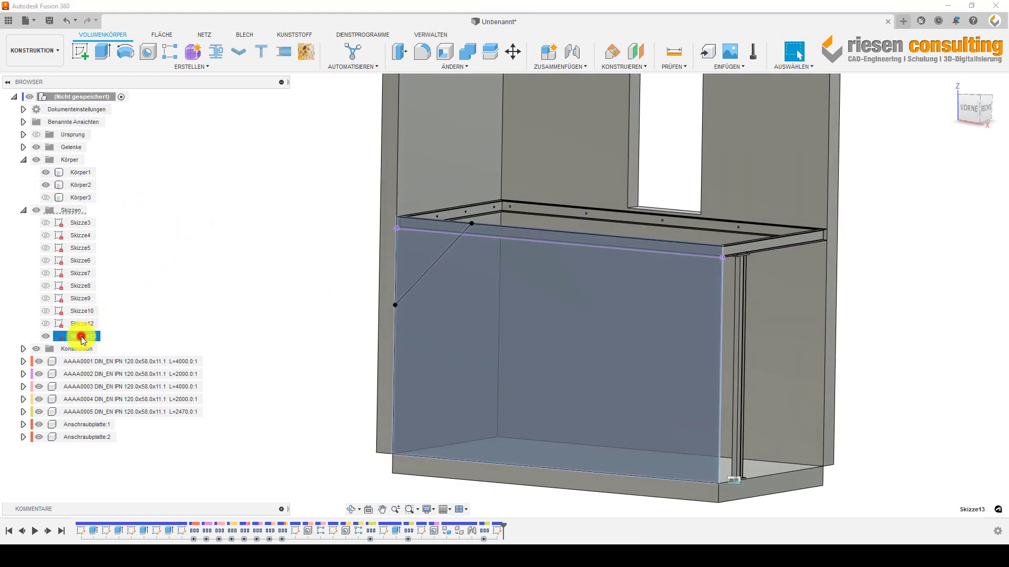
left_click(223, 209)
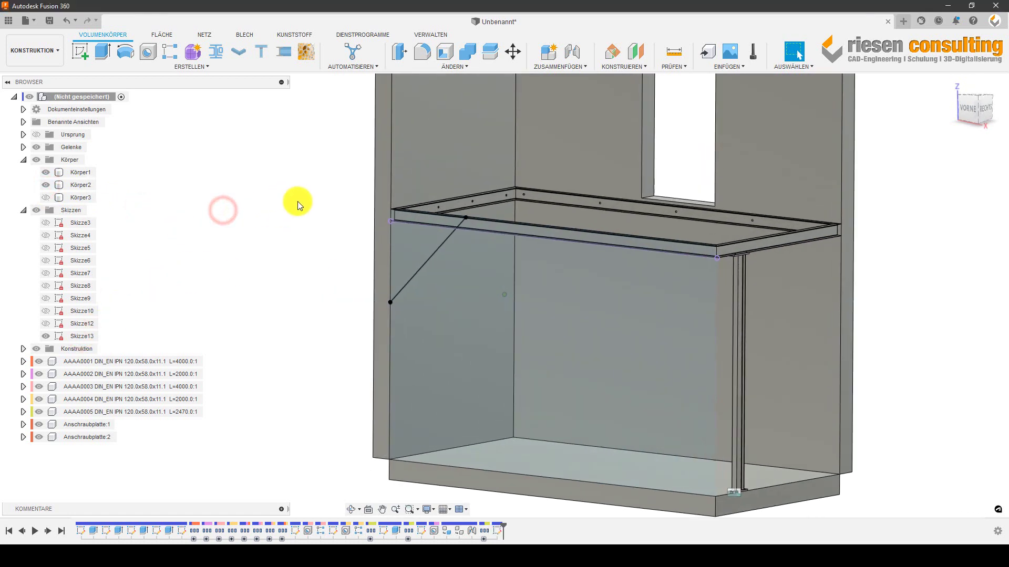
- Create an IPN 120x58 structural member along the diagonal line and hide Skizze13
left_click(216, 57)
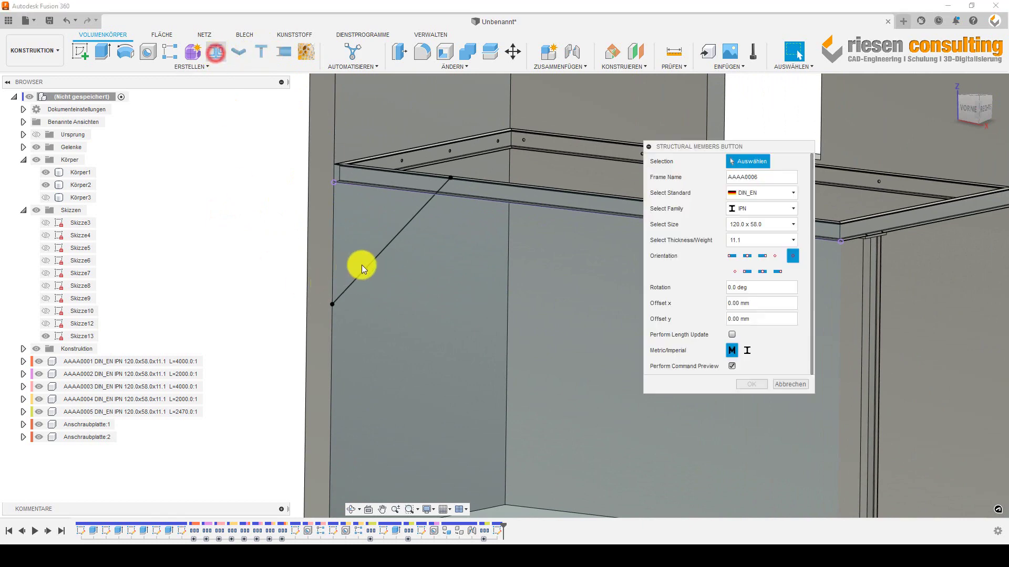
left_click(386, 243)
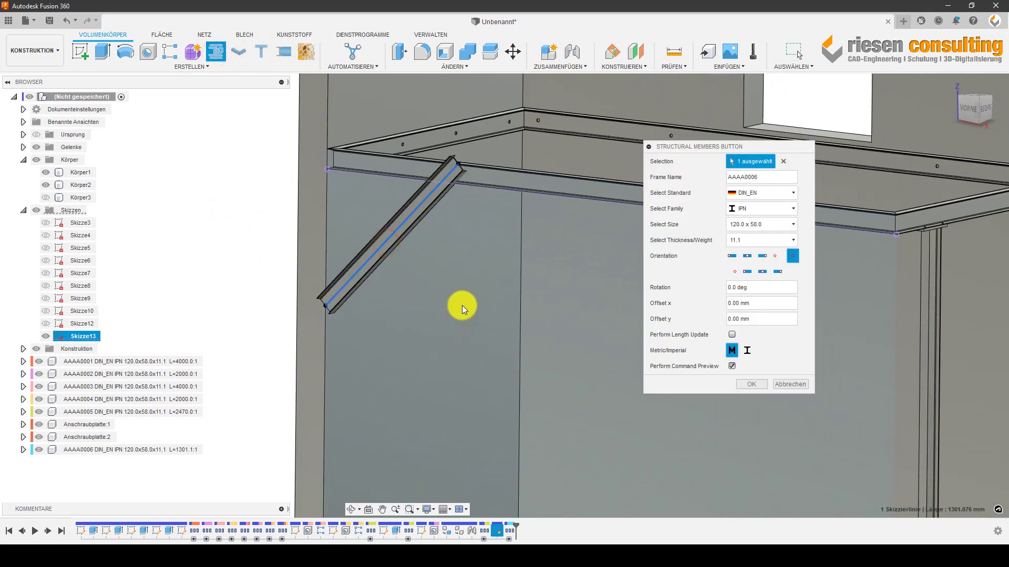
middle_click_drag(462, 304, 444, 296, "shift")
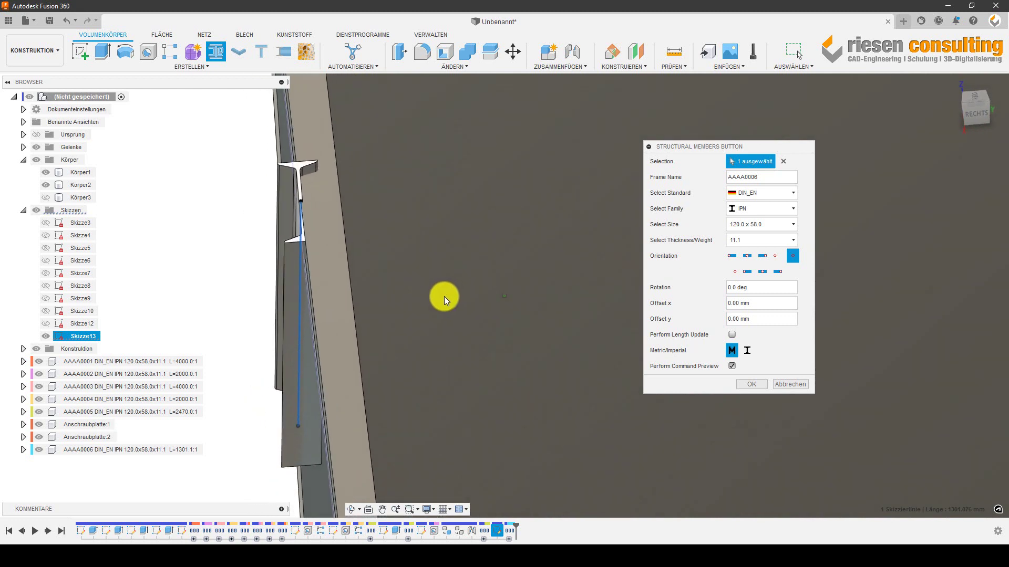
left_click(780, 258)
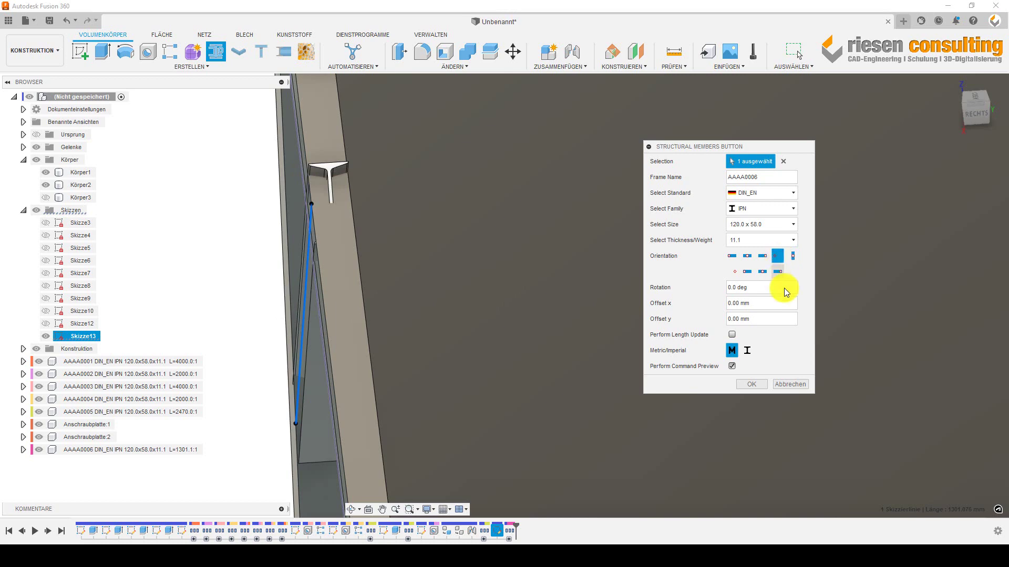
left_click(749, 387)
middle_click_drag(597, 286, 462, 254, "shift")
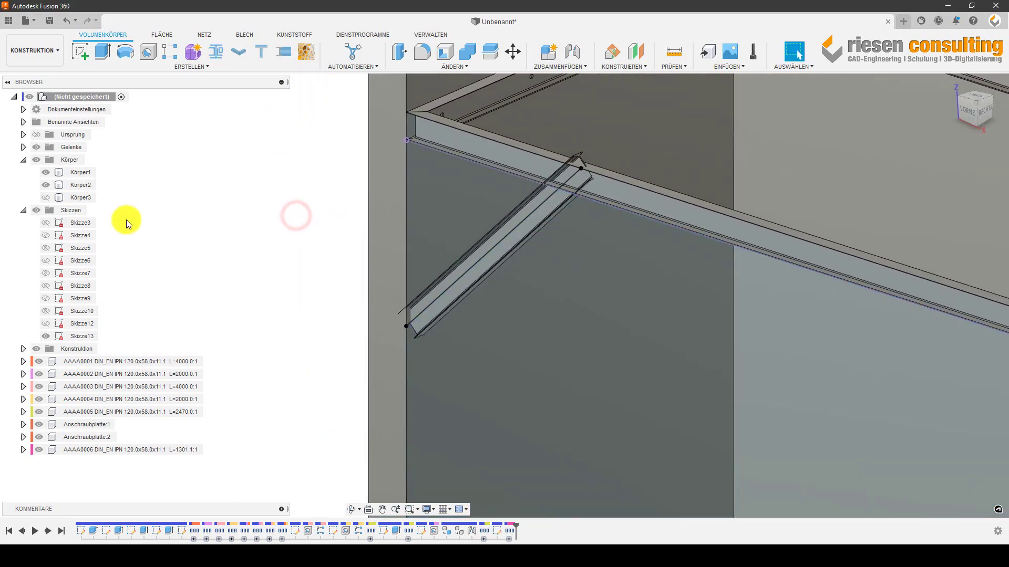
left_click(47, 337)
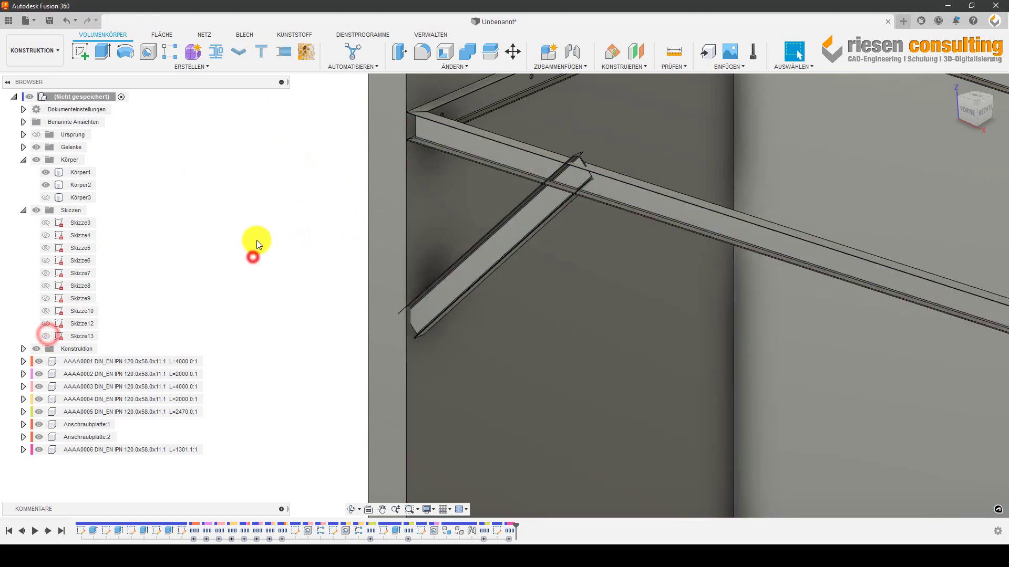
- Trim the diagonal brace's lower end flush to the wall face
left_click(238, 52)
left_click(264, 55)
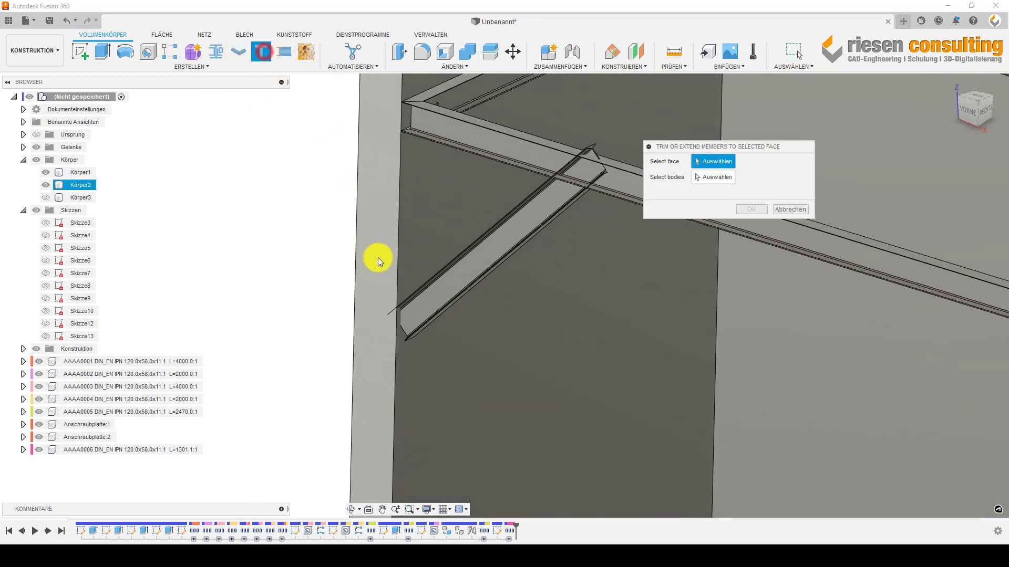
left_click(446, 223)
left_click(710, 179)
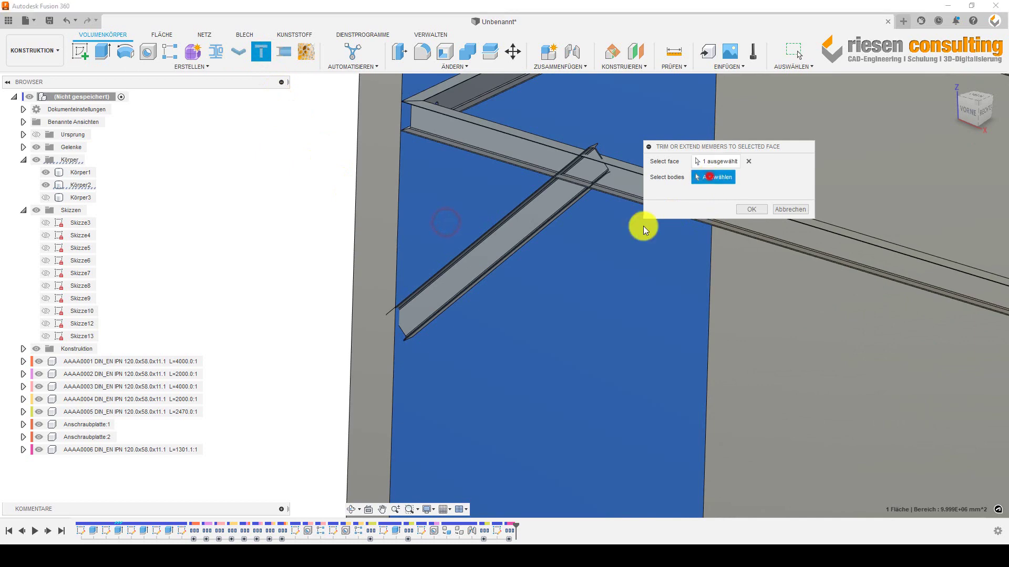
left_click(517, 239)
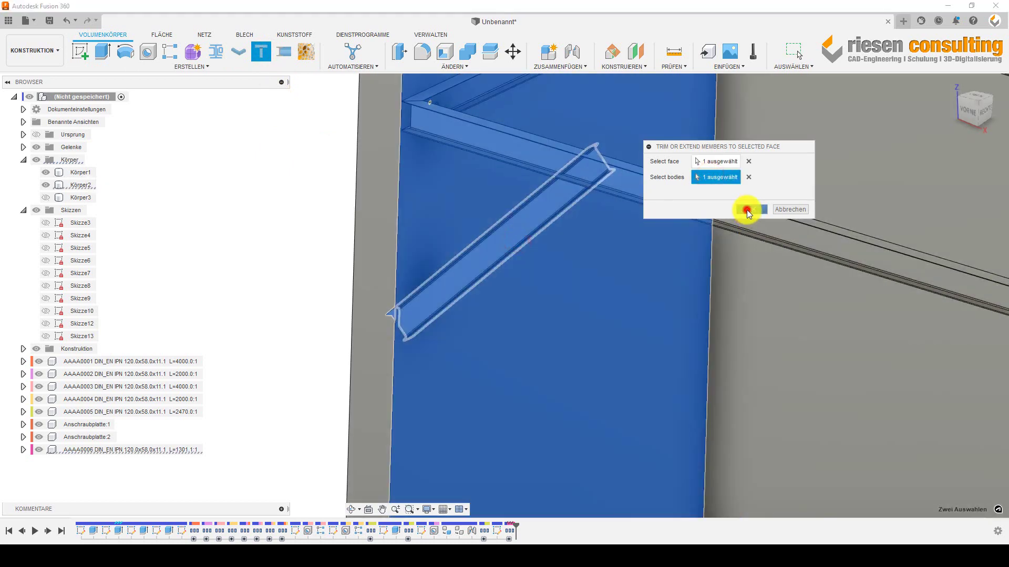
left_click(743, 209)
mouse_move(529, 331)
middle_mouse_down("shift")
mouse_move(416, 333)
mouse_move(573, 202)
middle_mouse_up("shift")
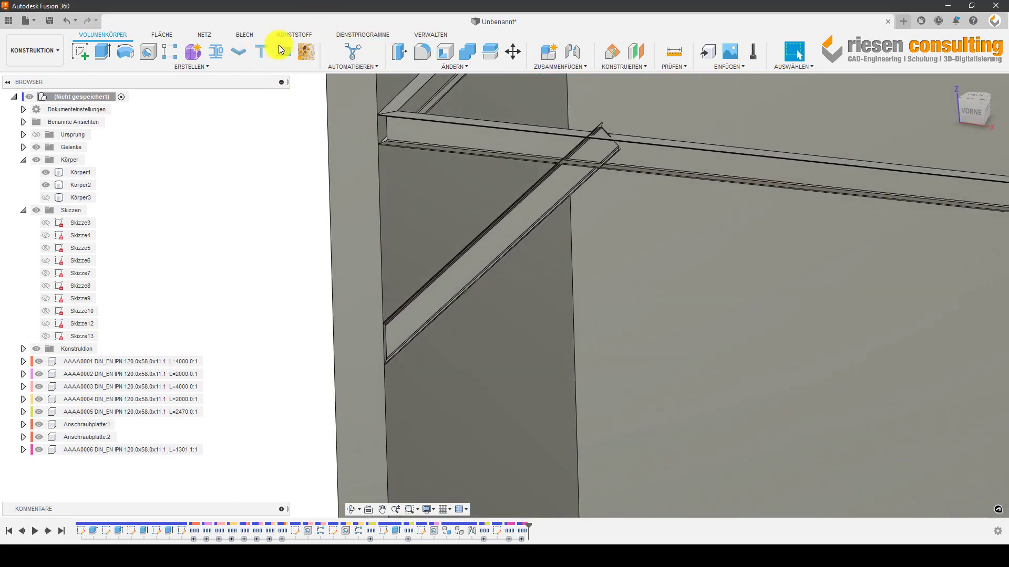
- Trim the brace's upper end flush to the shelf beam's underside
left_click(266, 51)
scroll(592, 330, "up", 3)
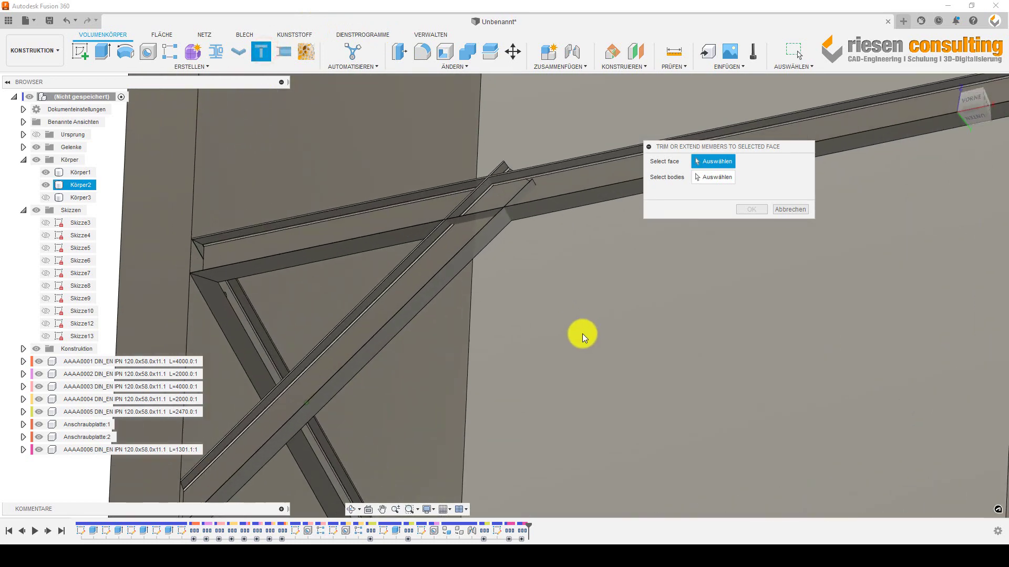
scroll(581, 336, "up", 3)
mouse_move(581, 338)
middle_mouse_down("shift")
mouse_move(462, 288)
mouse_move(374, 187)
middle_mouse_up("shift")
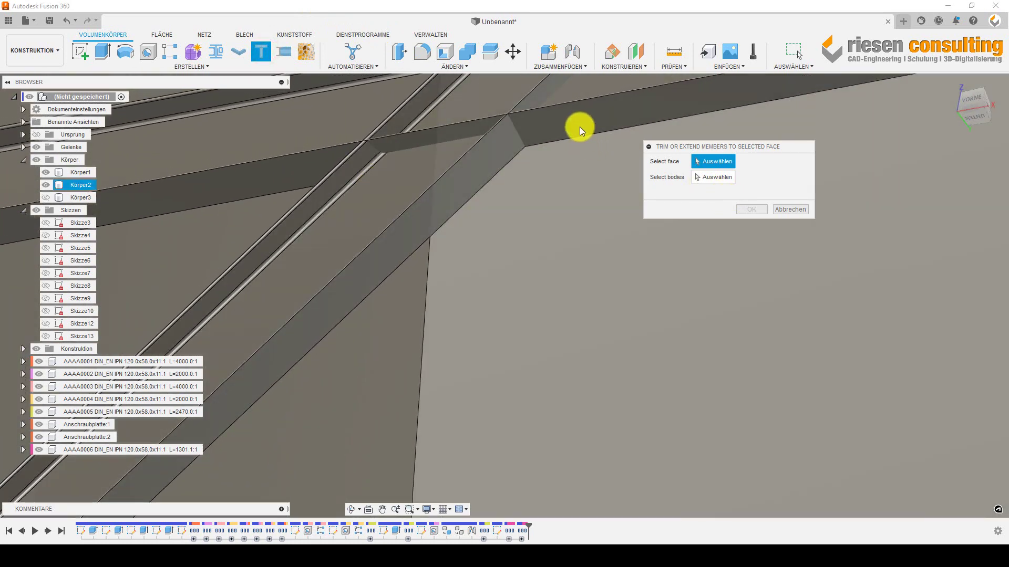
left_click(584, 126)
left_click(723, 177)
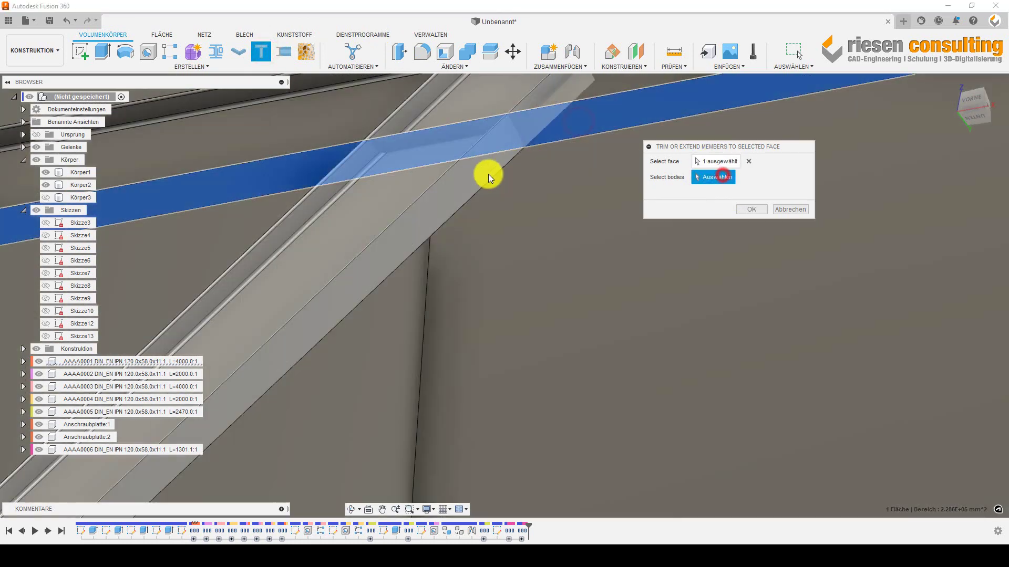
left_click(466, 181)
left_click(757, 211)
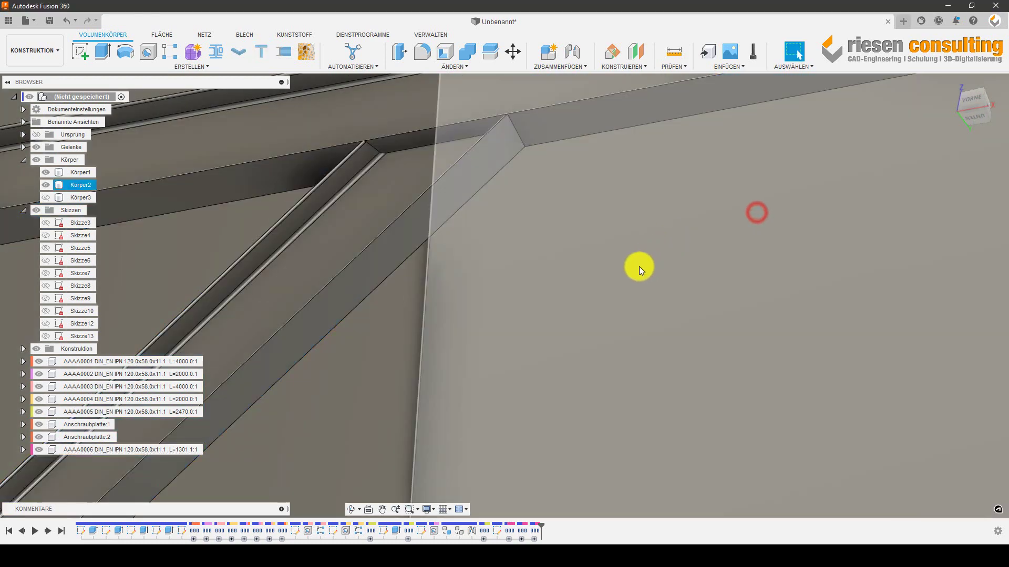
scroll(637, 268, "down", 5)
scroll(635, 267, "down", 3)
scroll(634, 266, "up", 2)
scroll(633, 266, "up", 2)
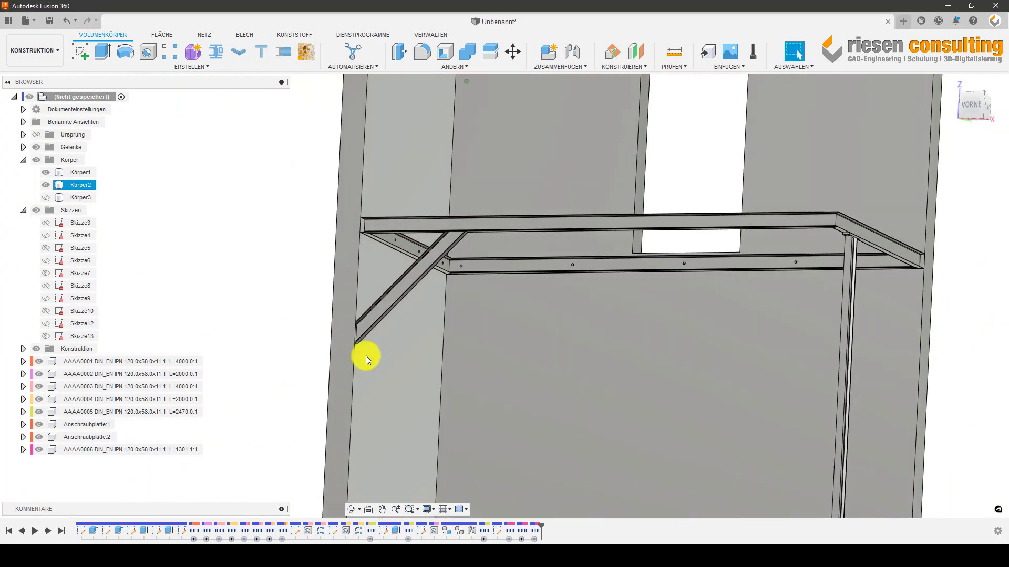
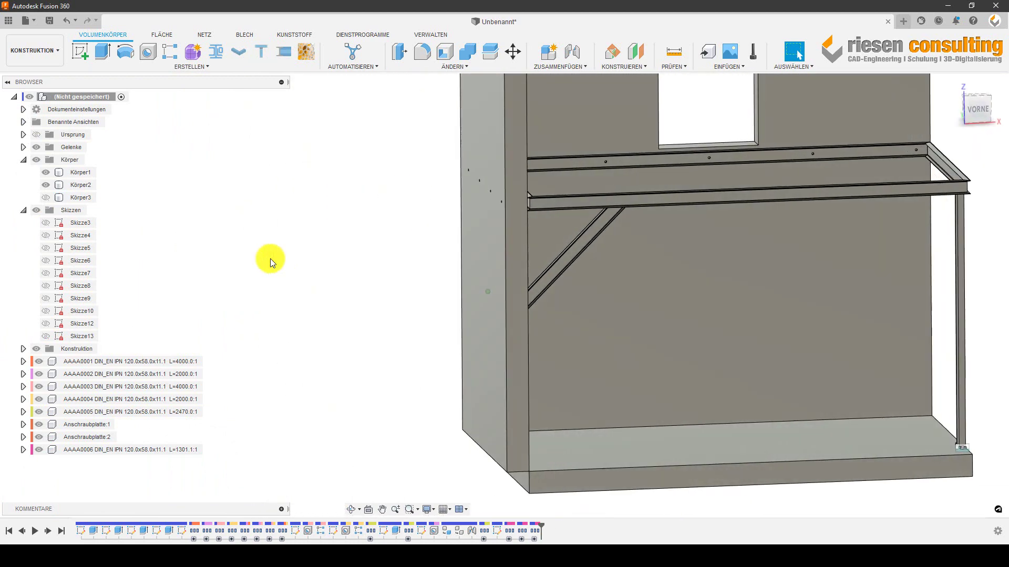
- Zoom onto the IPN beam and create sketch Skizze14 on its face with Skizze erstellen
left_click(723, 355)
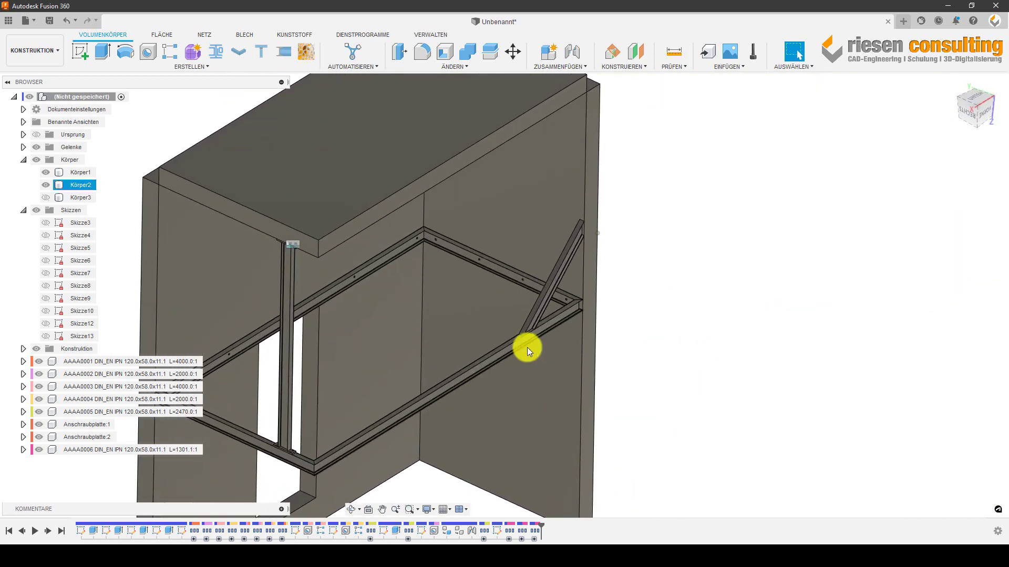
scroll(528, 348, "up", 3)
scroll(577, 359, "up", 3)
scroll(594, 366, "up", 3)
scroll(436, 305, "up", 4)
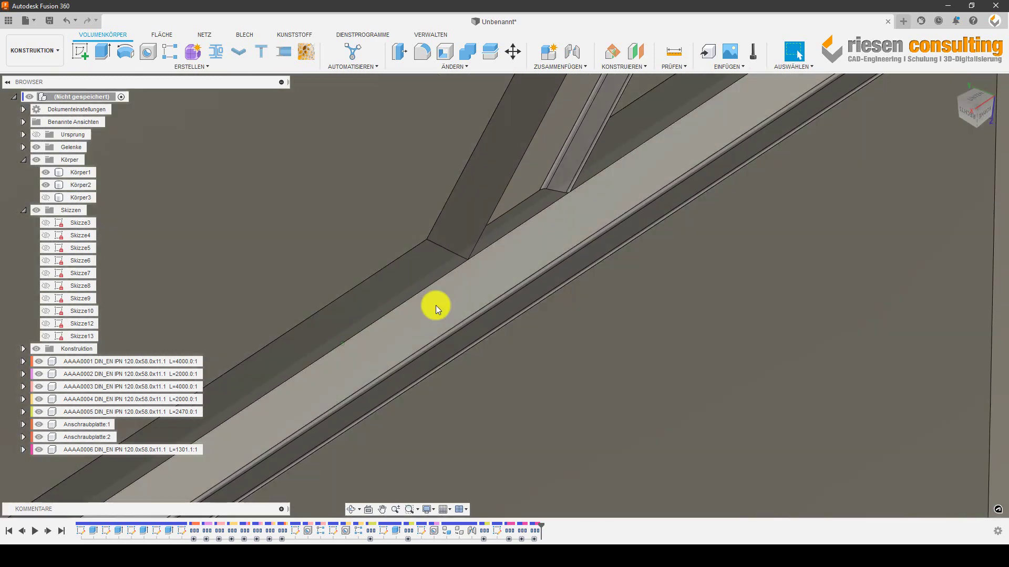
right_click(413, 273)
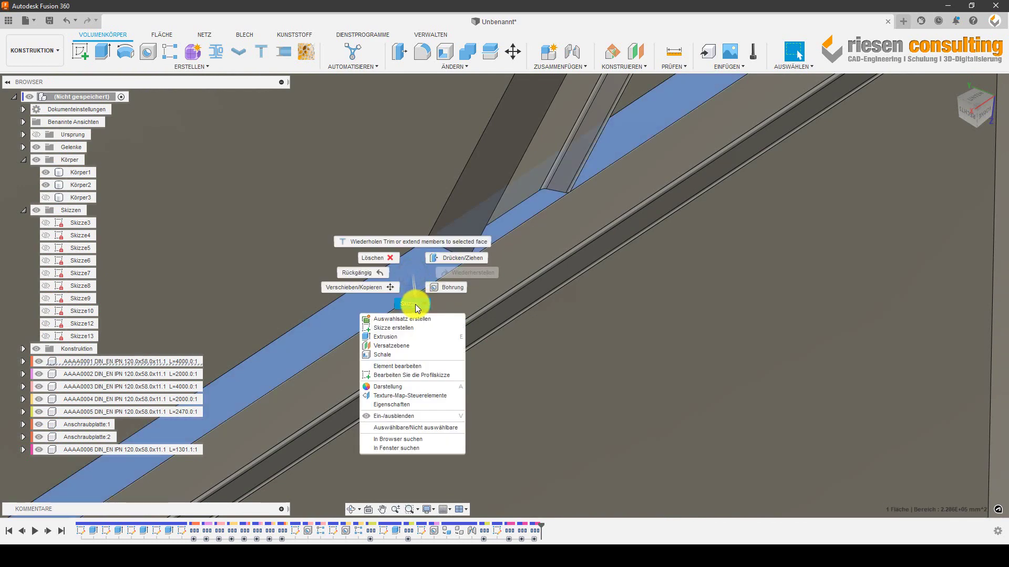
left_click(402, 327)
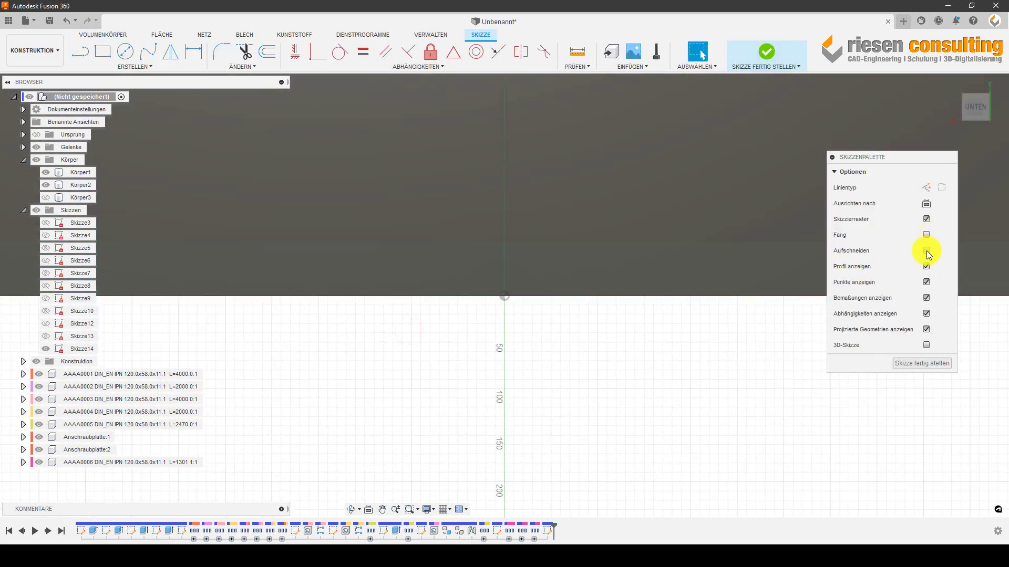
- Enable Aufschneiden for Skizze14 and orbit to inspect the frame corner in 3-D
left_click(926, 251)
scroll(588, 383, "down", 5)
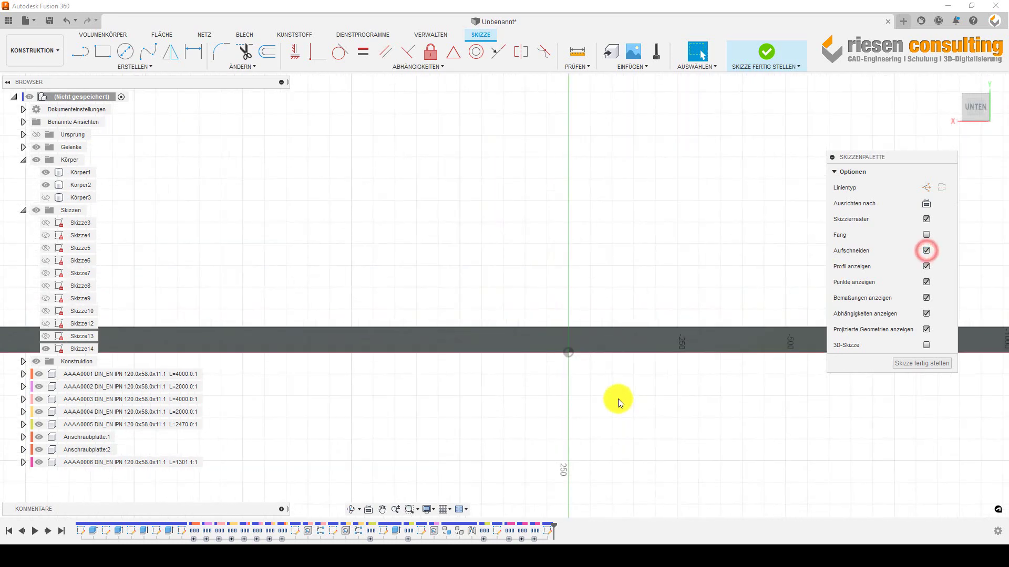
scroll(566, 367, "down", 3)
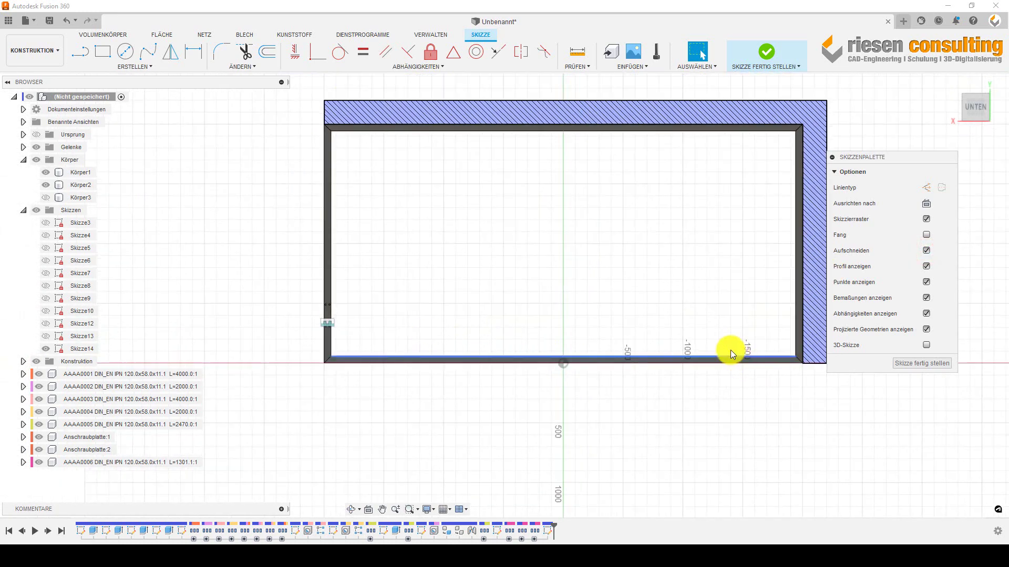
scroll(336, 314, "up", 2)
scroll(319, 304, "up", 3)
scroll(327, 339, "up", 3)
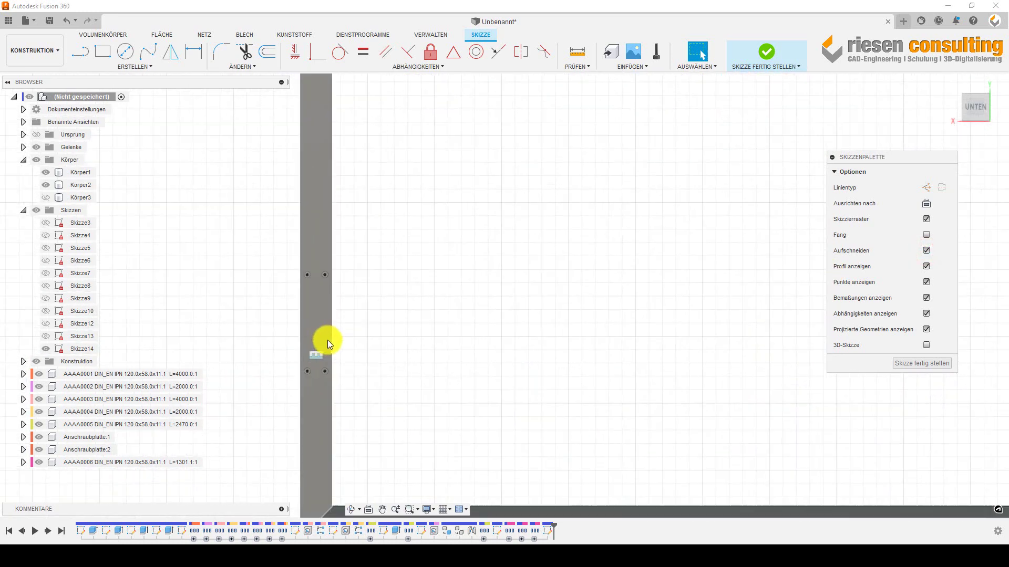
scroll(392, 380, "up", 2)
scroll(392, 380, "down", 3)
scroll(595, 399, "down", 2)
middle_click_drag(520, 405, 326, 322)
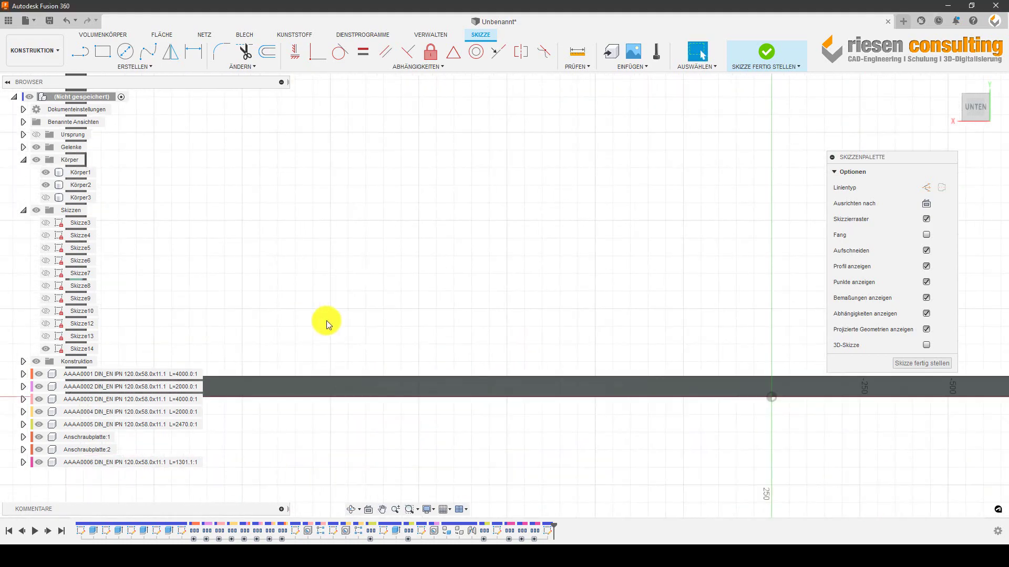
scroll(329, 320, "down", 2)
middle_click_drag(824, 483, 468, 415)
scroll(604, 321, "up", 2)
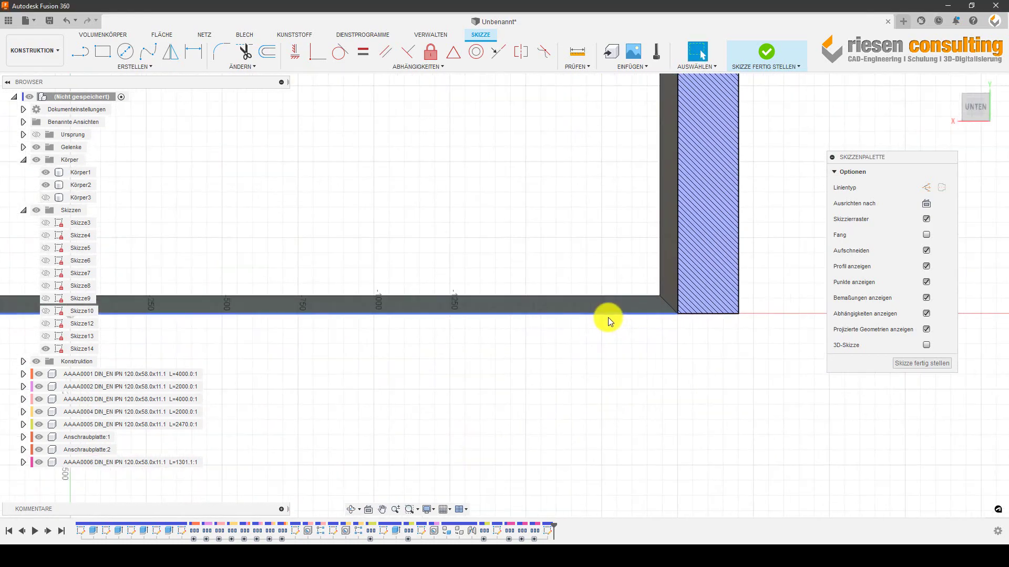
scroll(608, 318, "down", 2)
key("F6")
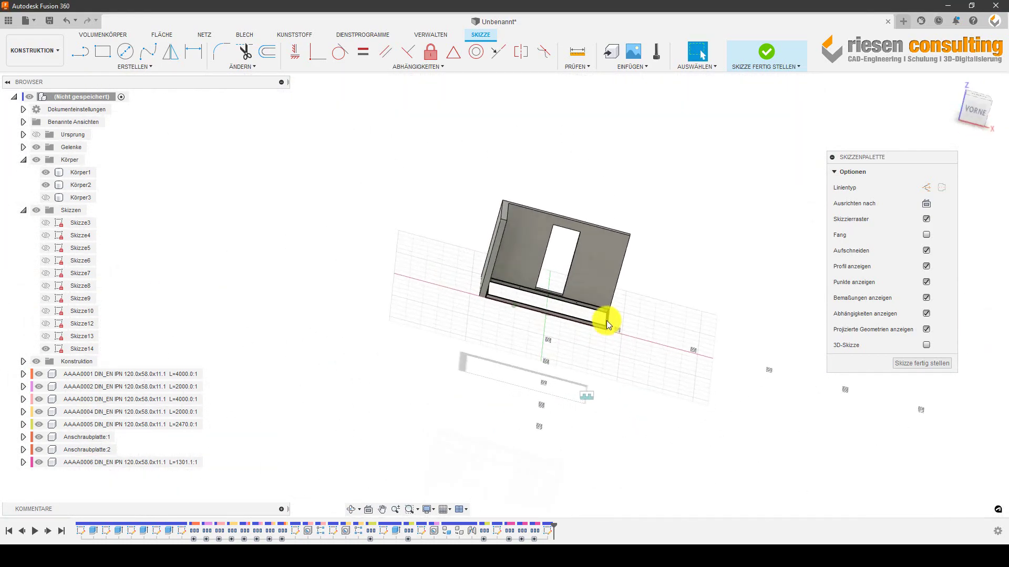
scroll(732, 384, "up", 2)
scroll(700, 380, "up", 2)
scroll(689, 378, "up", 3)
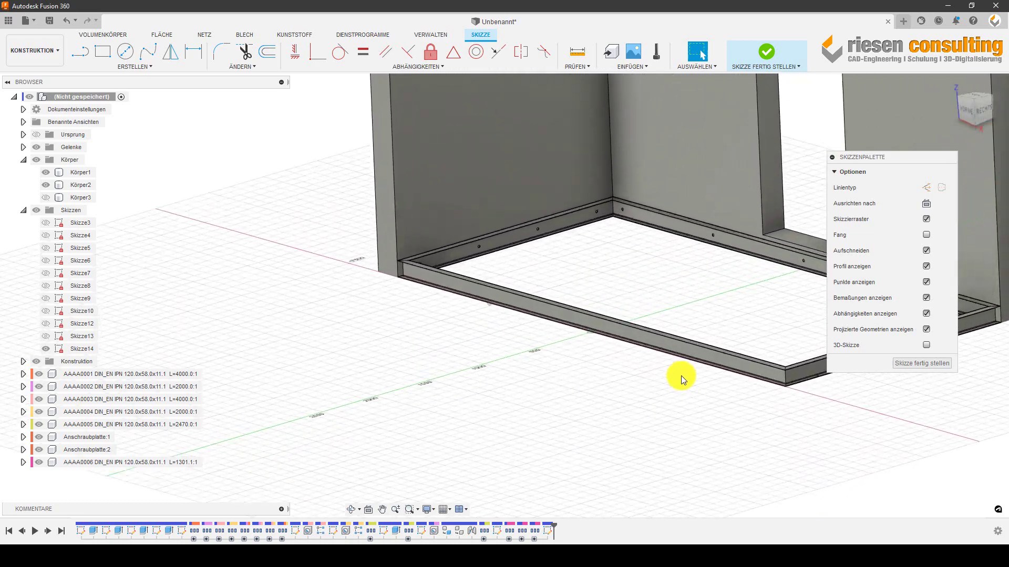
scroll(681, 376, "up", 2)
mouse_move(339, 331)
middle_mouse_down("shift")
mouse_move(396, 344)
mouse_move(343, 343)
middle_mouse_up("shift")
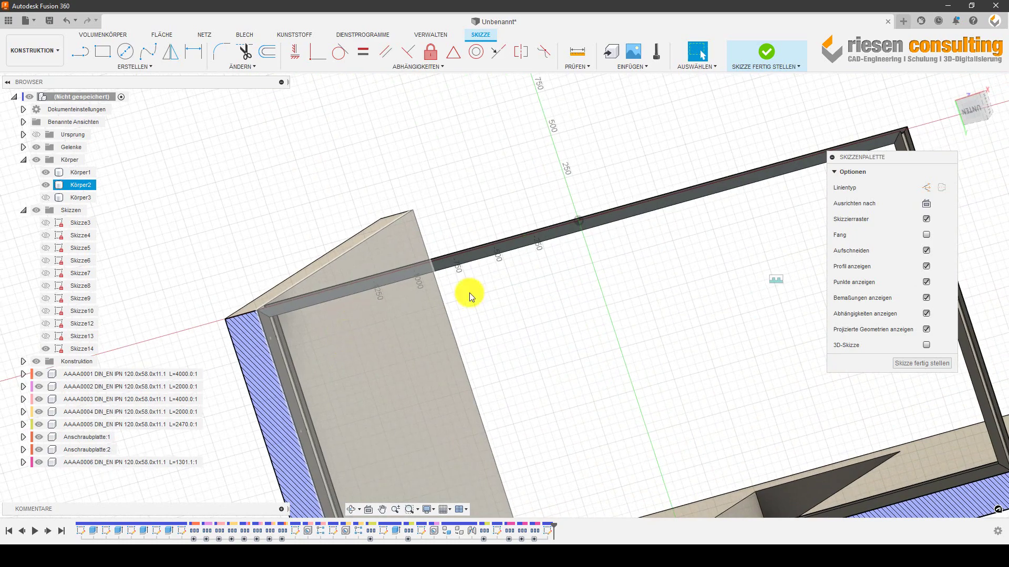
- Turn the slice off, view the frame from the front, then re-enable Aufschneiden
left_click(927, 252)
mouse_move(809, 273)
middle_mouse_down("shift")
mouse_move(420, 305)
mouse_move(405, 263)
middle_mouse_up("shift")
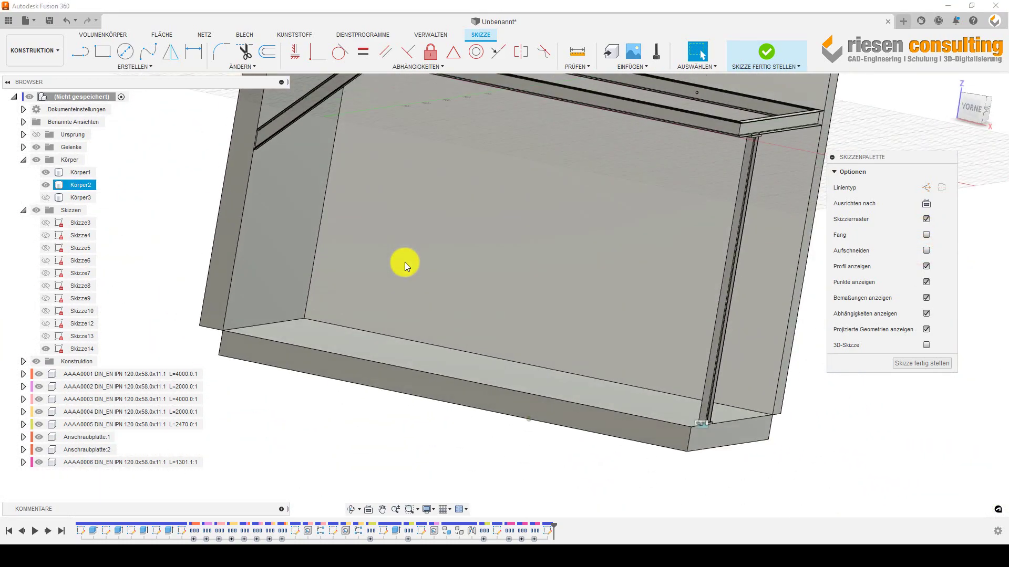
scroll(404, 263, "down", 5)
scroll(404, 262, "up", 3)
scroll(404, 262, "up", 3)
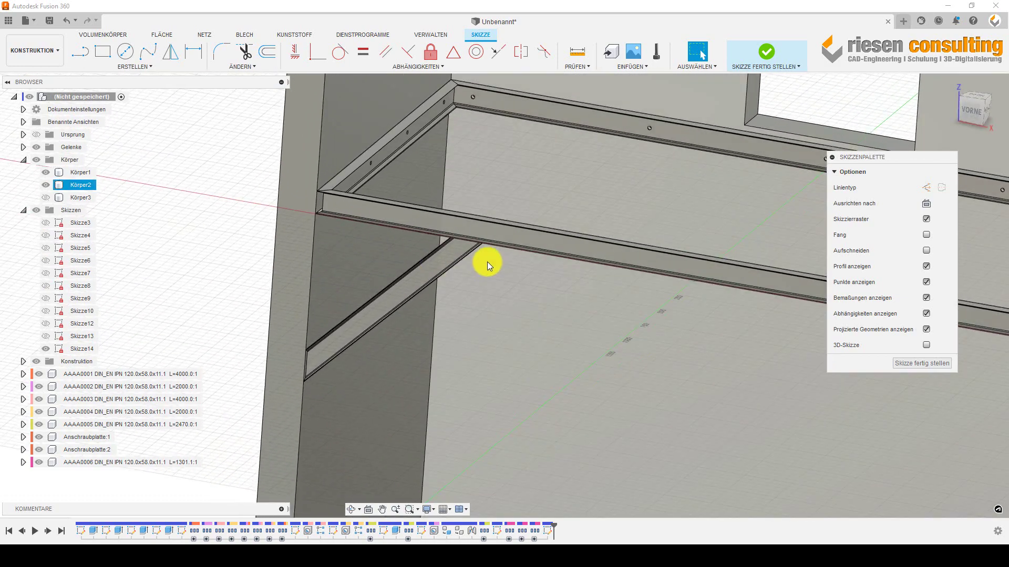
left_click(473, 240)
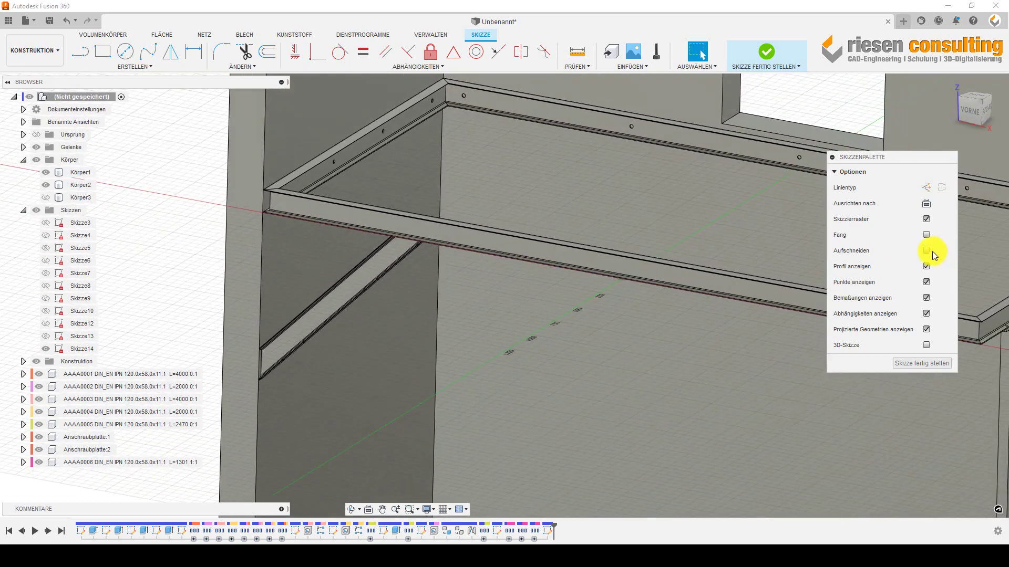
left_click(926, 251)
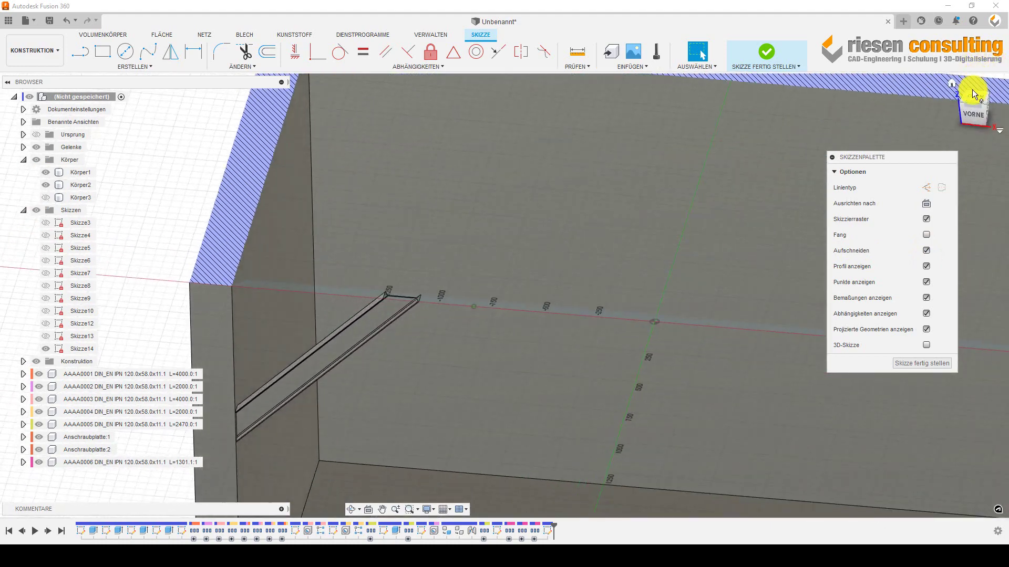
- Switch to the OBEN top view and zoom onto the sectioned IPN beam
left_click(972, 91)
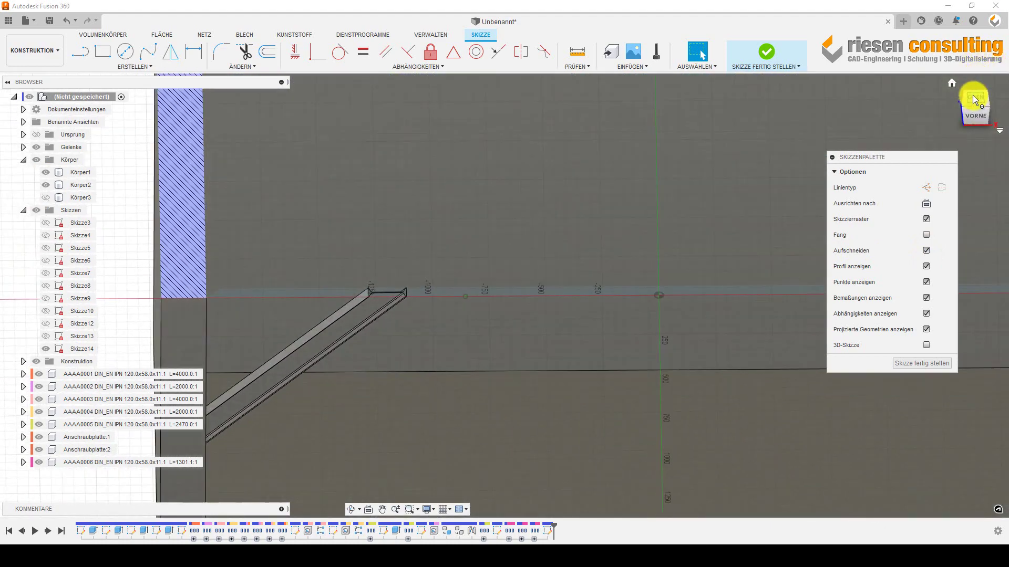
left_click(973, 95)
scroll(401, 304, "down", 3)
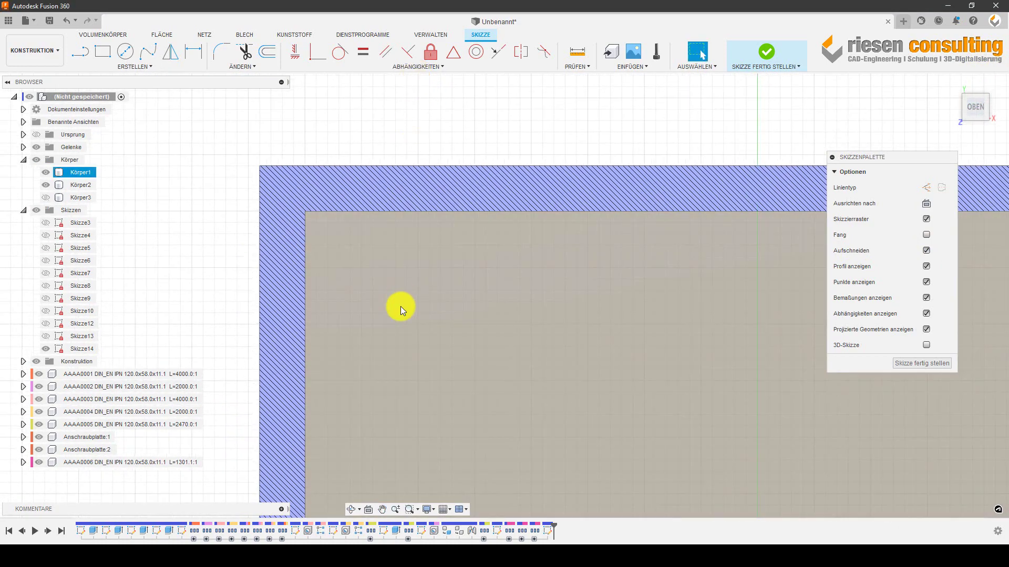
scroll(440, 383, "up", 2)
middle_click_drag(440, 383, 415, 157)
scroll(436, 268, "up", 2)
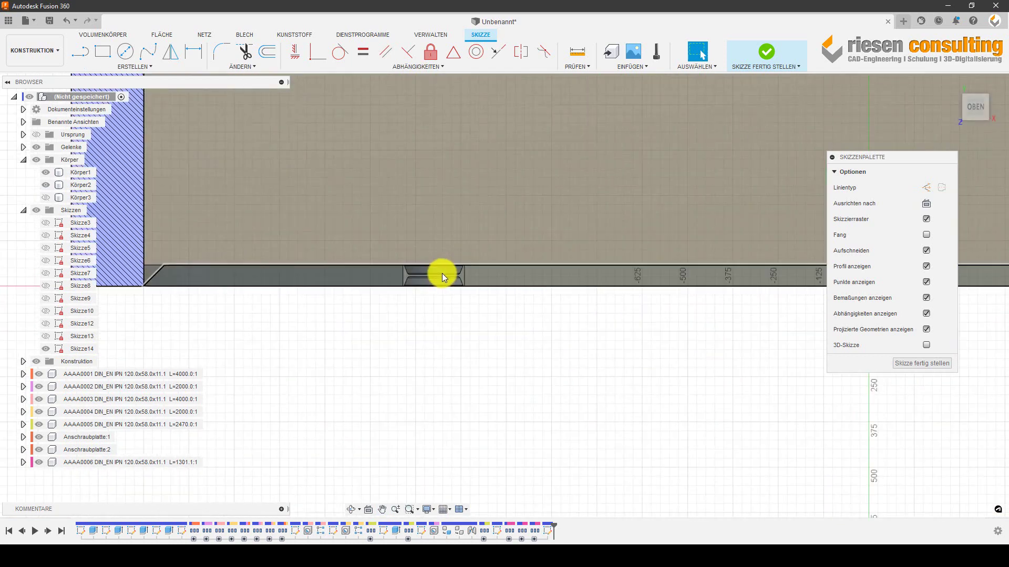
scroll(443, 274, "up", 2)
scroll(439, 276, "up", 2)
scroll(436, 276, "up", 2)
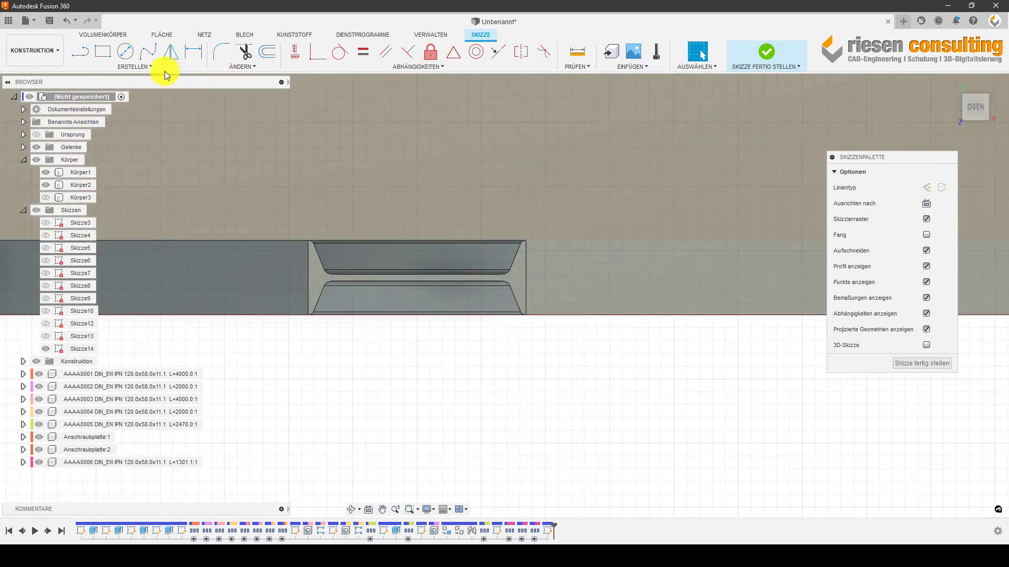
- Draw a rectangle around the IPN section and dimension its right offset to 60 mm
left_click(100, 52)
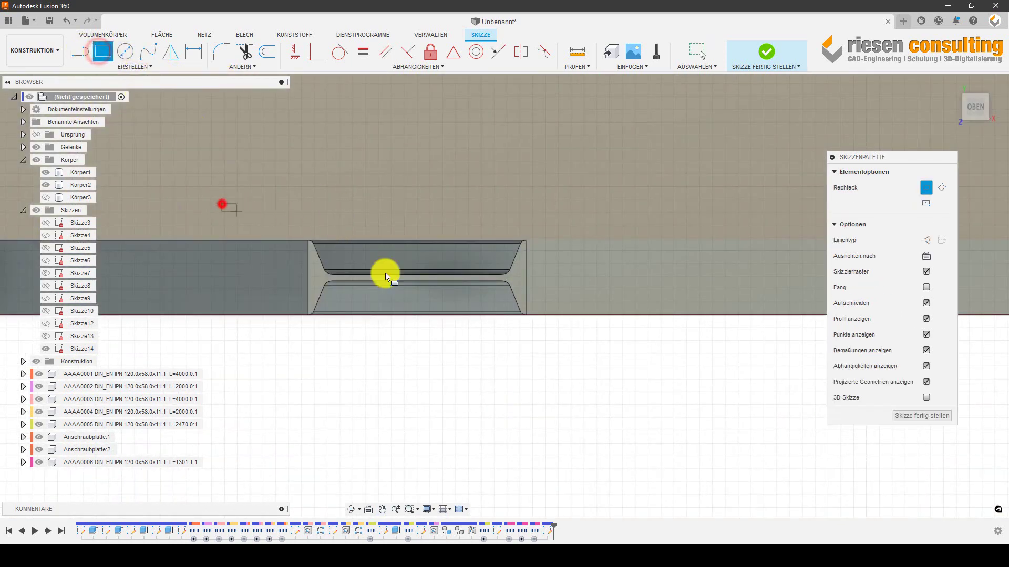
left_click(609, 346)
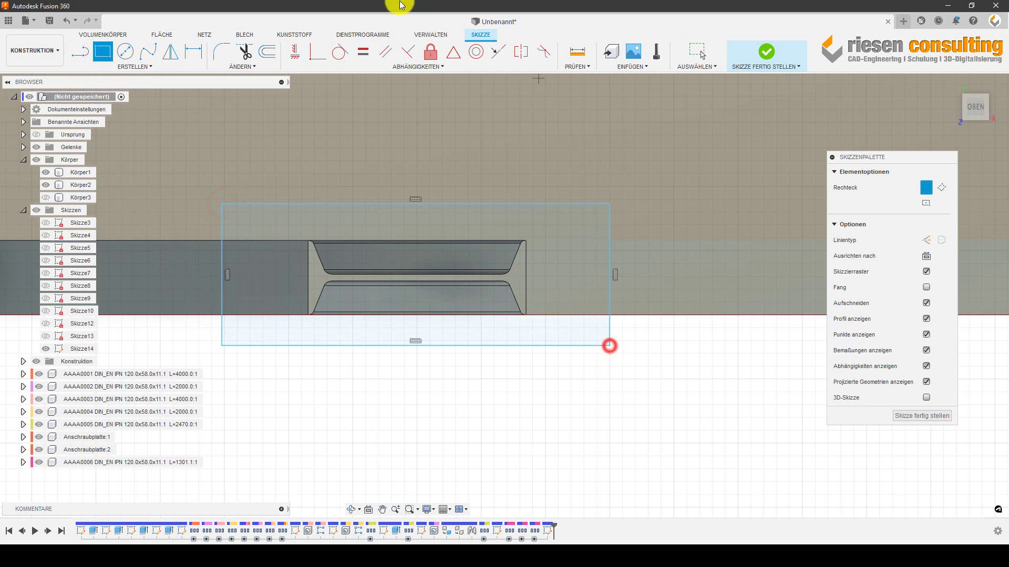
left_click(191, 53)
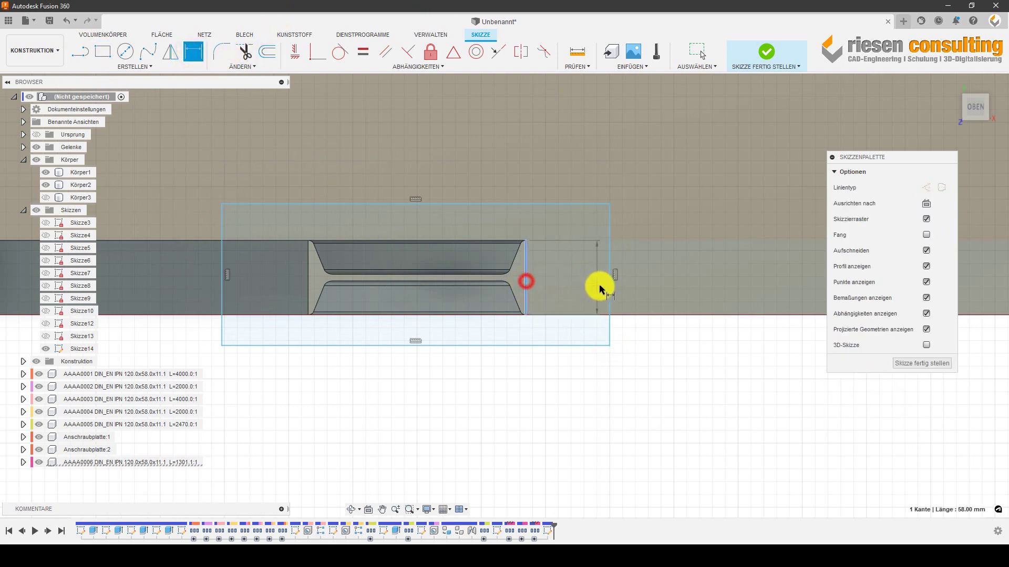
left_click(611, 290)
left_click(586, 417)
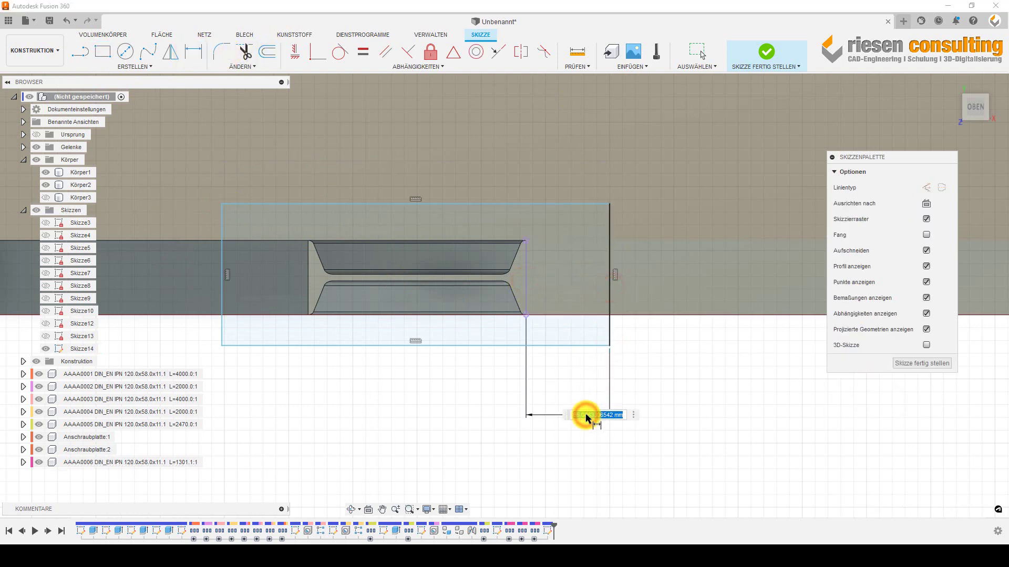
type("60")
key("Return")
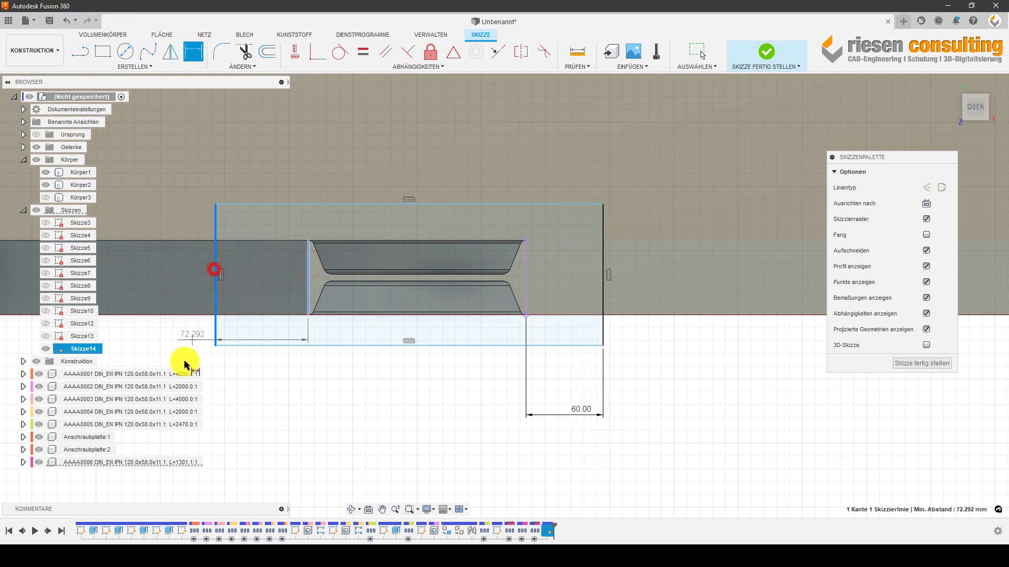
- Link the left offset to the 60 mm dimension, align the rectangle with the beam top, and finish
left_click(228, 402)
left_click(586, 409)
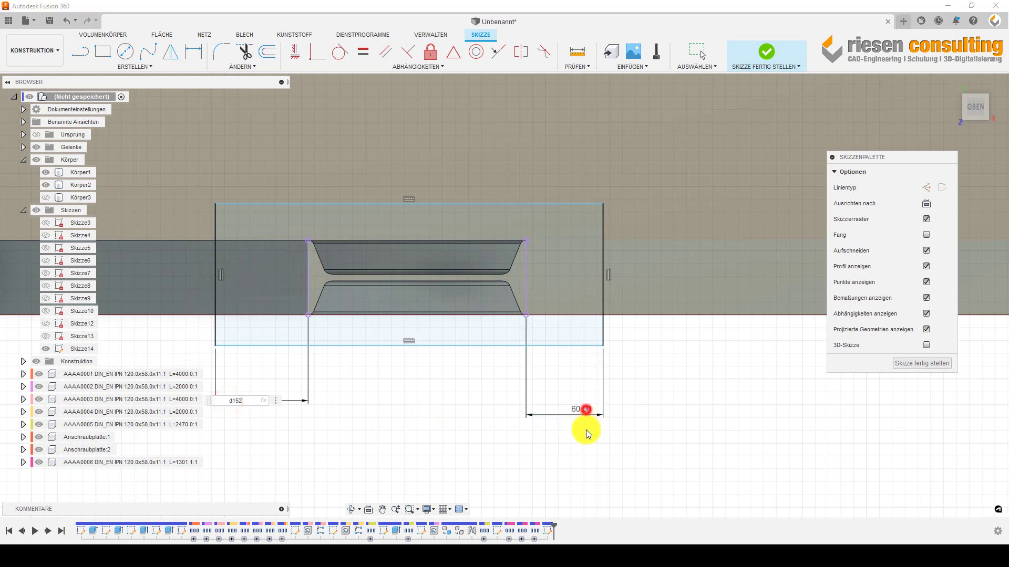
key("Return")
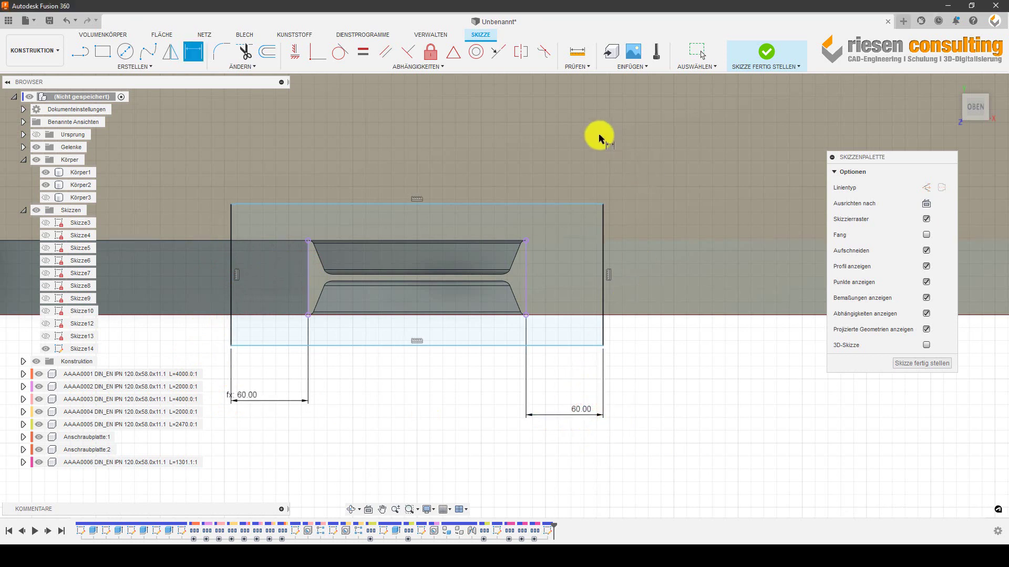
left_click(280, 317)
left_click_drag(278, 350, 289, 243)
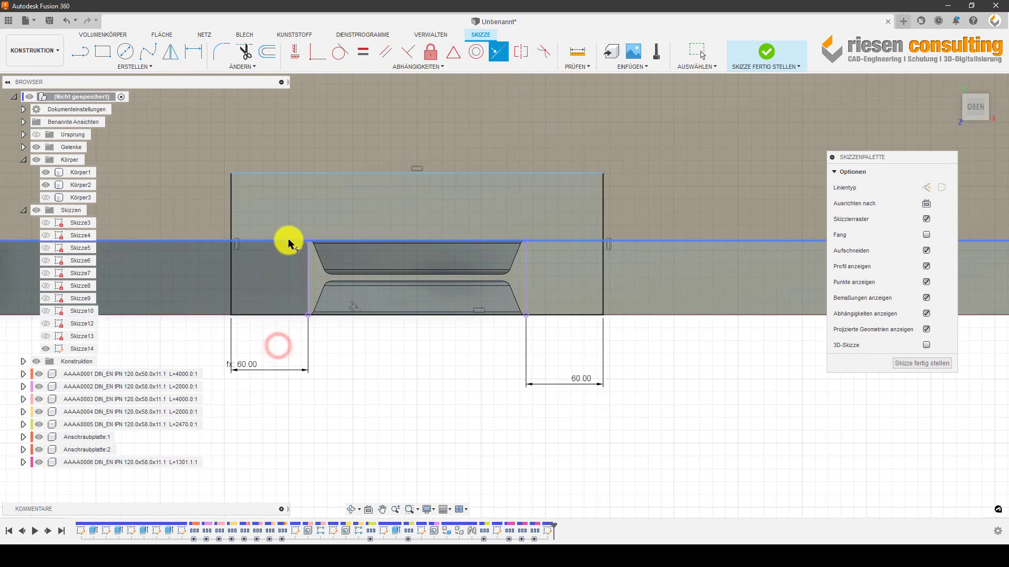
left_click(298, 173)
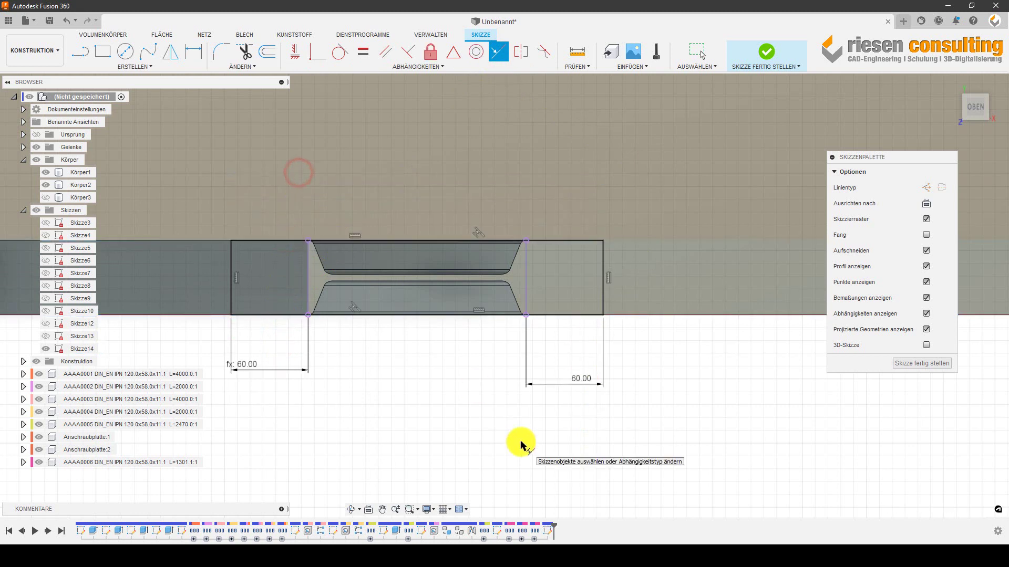
scroll(221, 271, "up", 3)
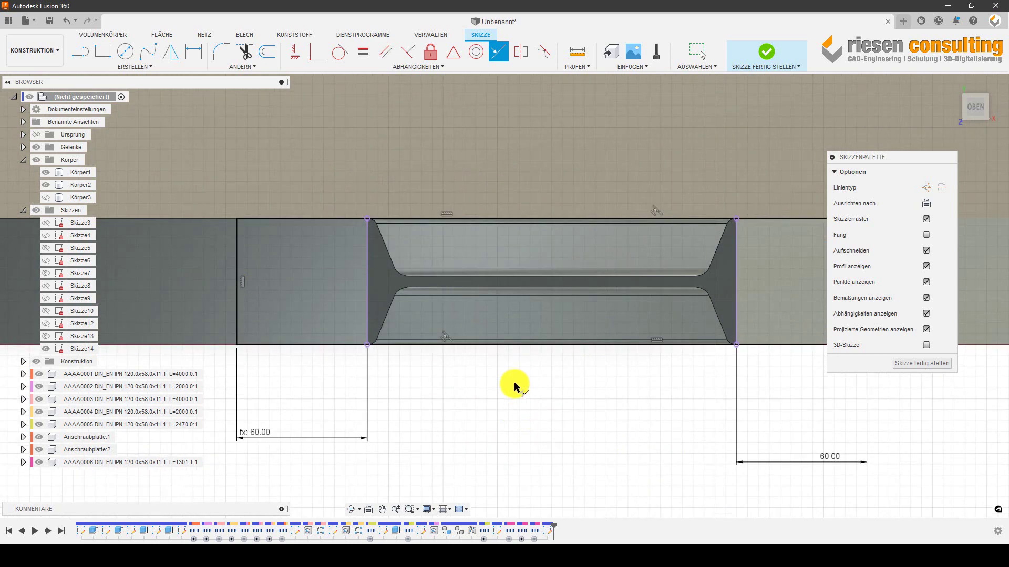
left_click(767, 57)
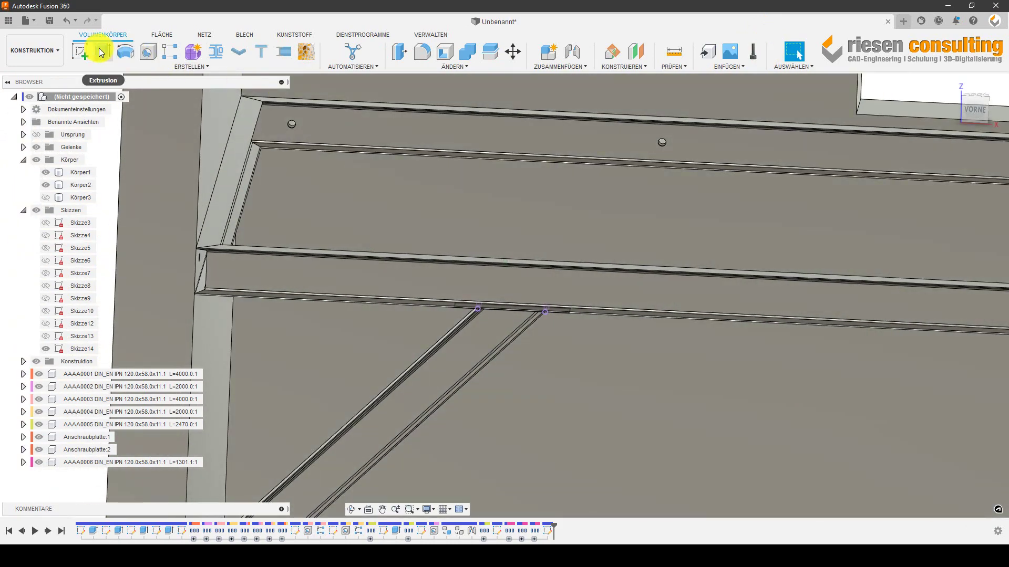
- Extrude the three plate profiles 15 mm as a new component
left_click(102, 52)
middle_click_drag(523, 297, 558, 376, "shift")
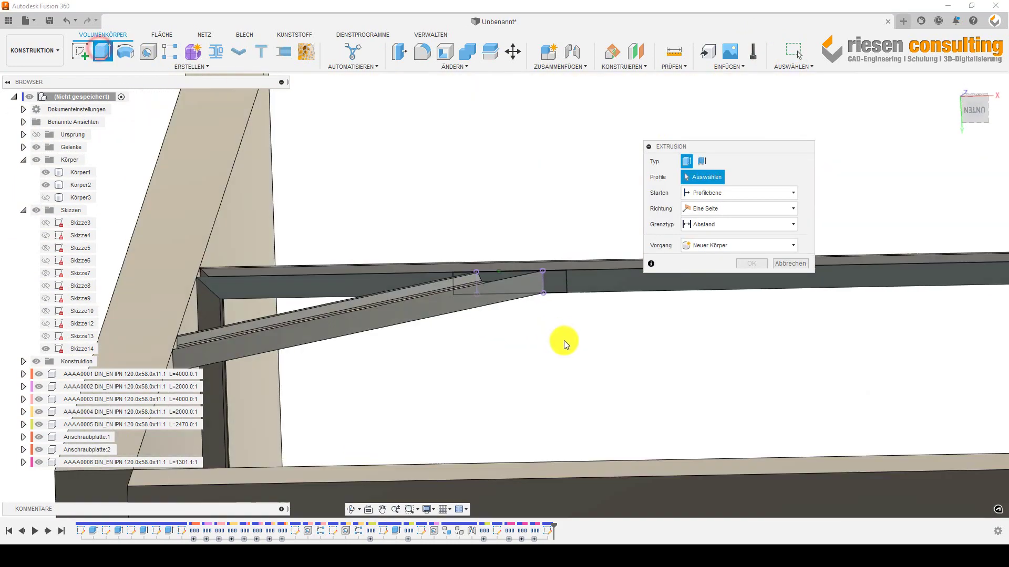
scroll(558, 376, "up", 2)
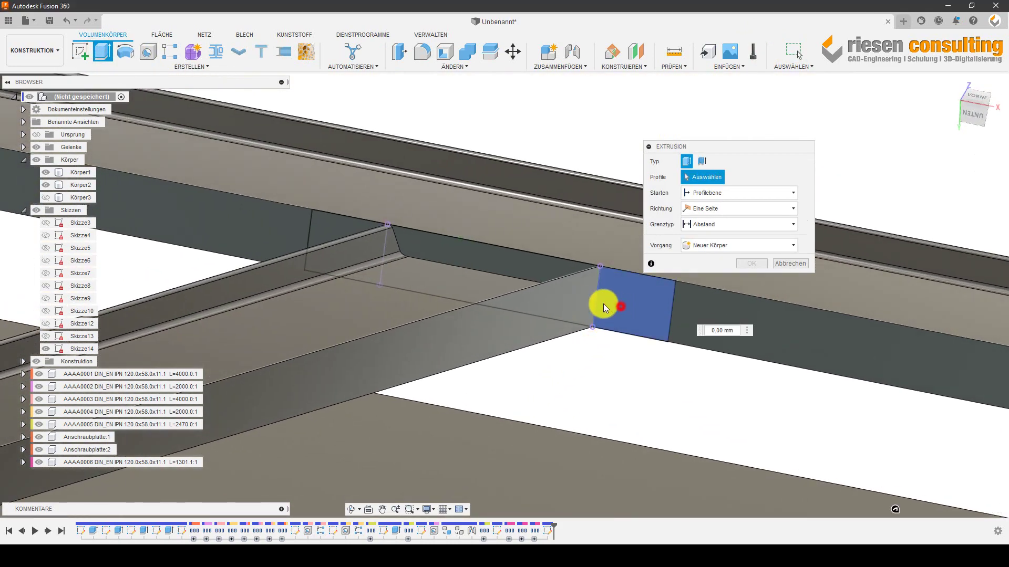
left_click(609, 303)
left_click(504, 264)
left_click(306, 246)
mouse_move(342, 286)
middle_mouse_down("shift")
mouse_move(520, 447)
mouse_move(662, 382)
middle_mouse_up("shift")
type("15")
left_click(775, 283)
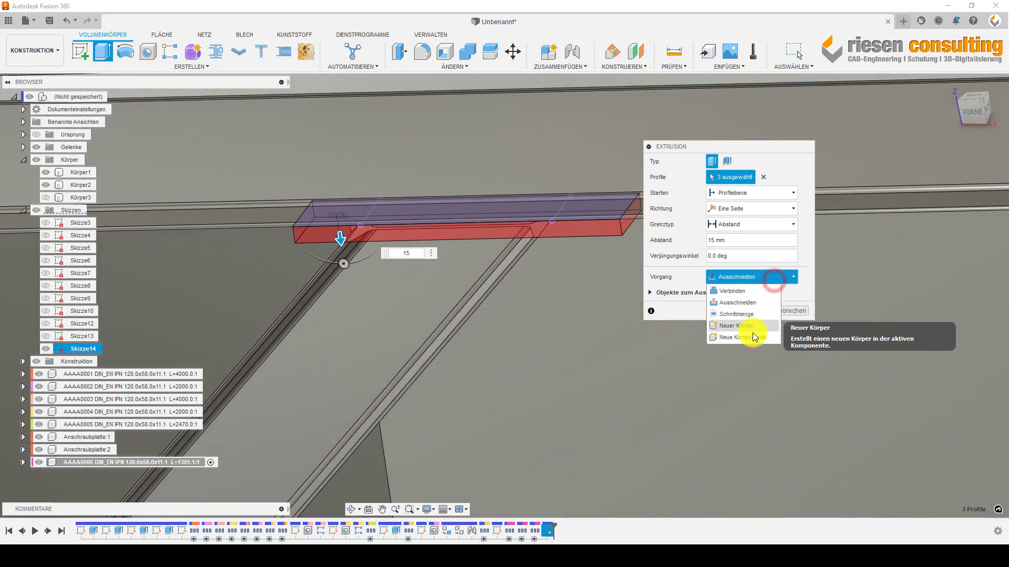
left_click(750, 339)
left_click(752, 295)
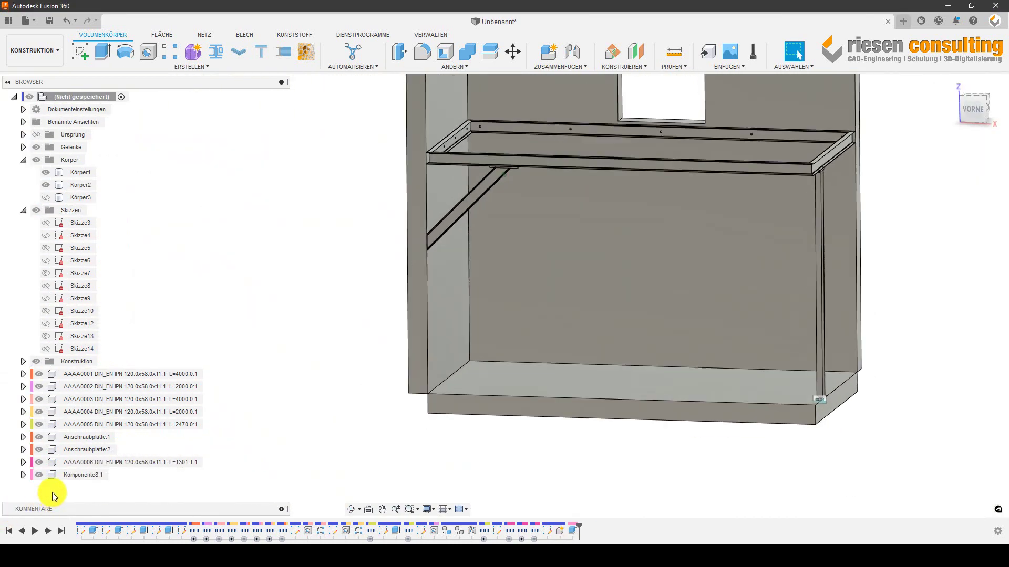
- Rename the new component Komponente8:1 to Anschraubplatte gross
left_click(77, 476)
type("Anschraubplatte gross")
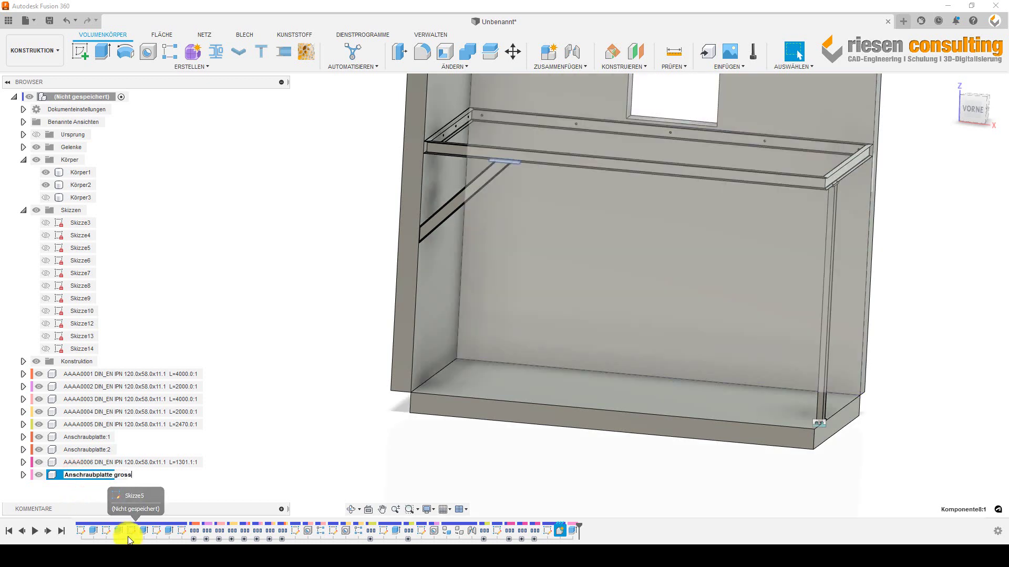
key("Return")
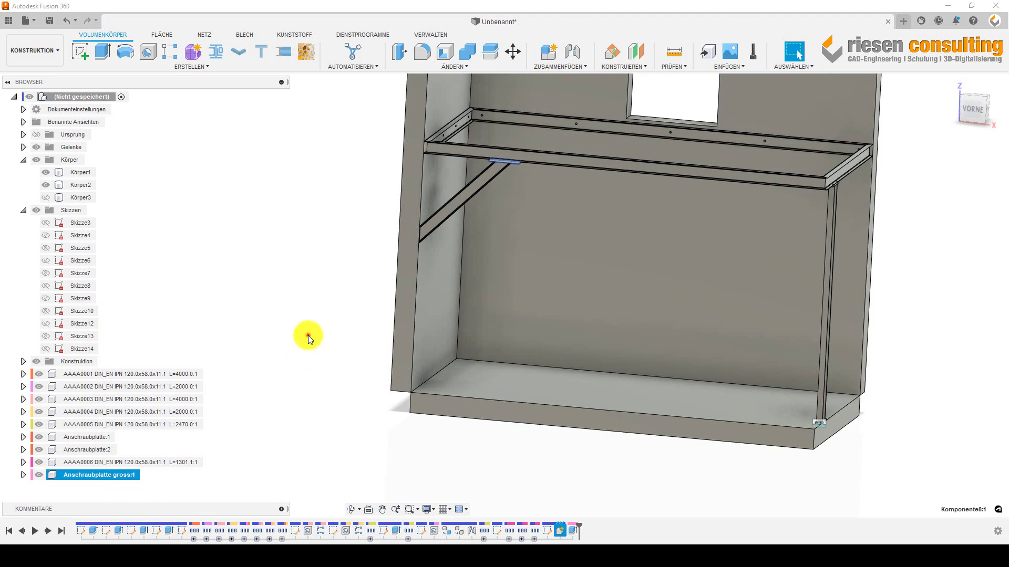
left_click(308, 335)
- Create sketch Skizze15 on the plate face at the brace junction and start Projizieren with P
mouse_move(407, 112)
middle_mouse_down("shift")
mouse_move(427, 109)
mouse_move(509, 39)
middle_mouse_up("shift")
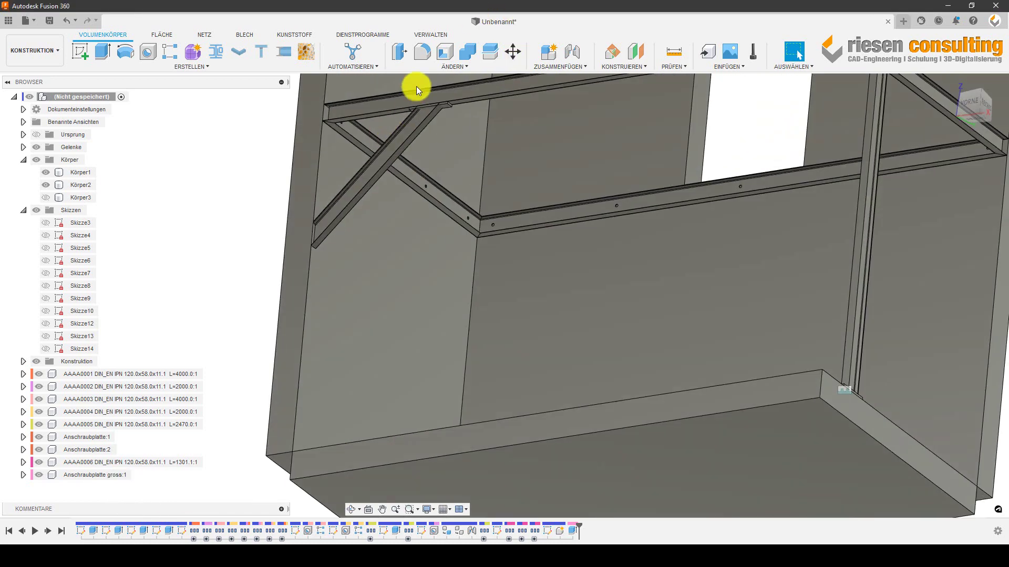
scroll(417, 89, "up", 2)
scroll(439, 93, "up", 2)
scroll(440, 102, "up", 2)
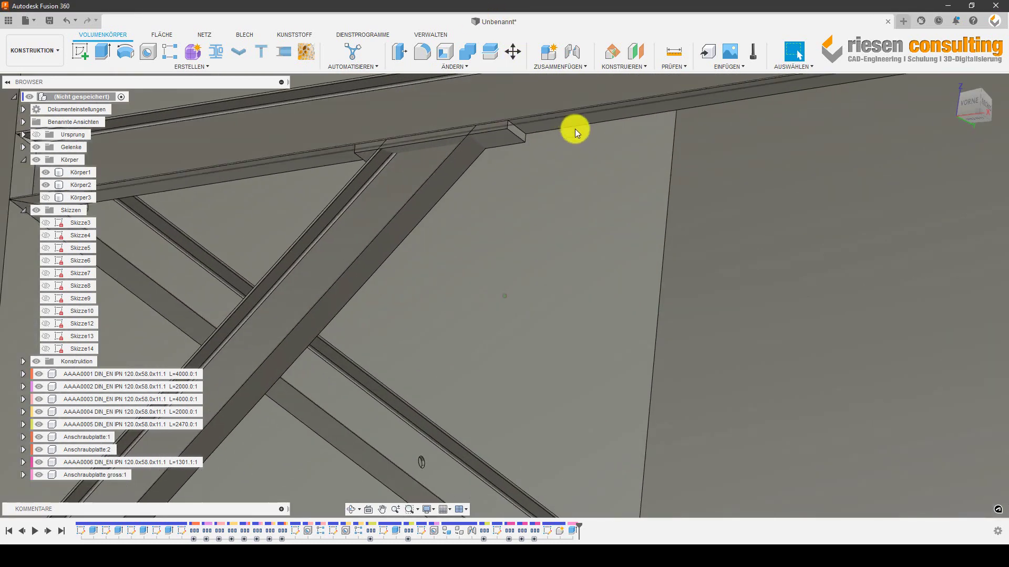
mouse_move(574, 128)
middle_mouse_down("shift")
mouse_move(578, 230)
mouse_move(499, 323)
mouse_move(471, 250)
middle_mouse_up("shift")
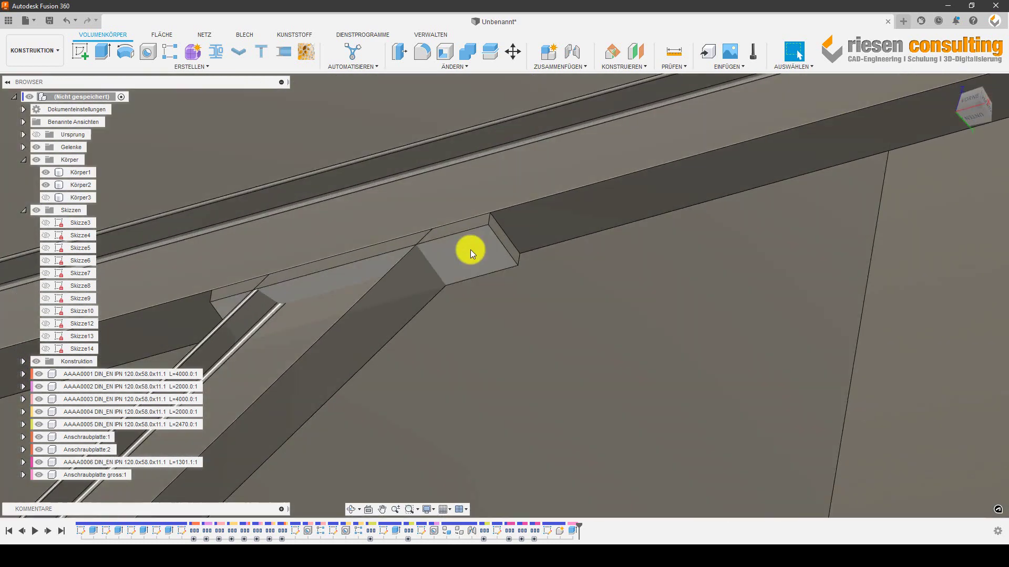
right_click(471, 250)
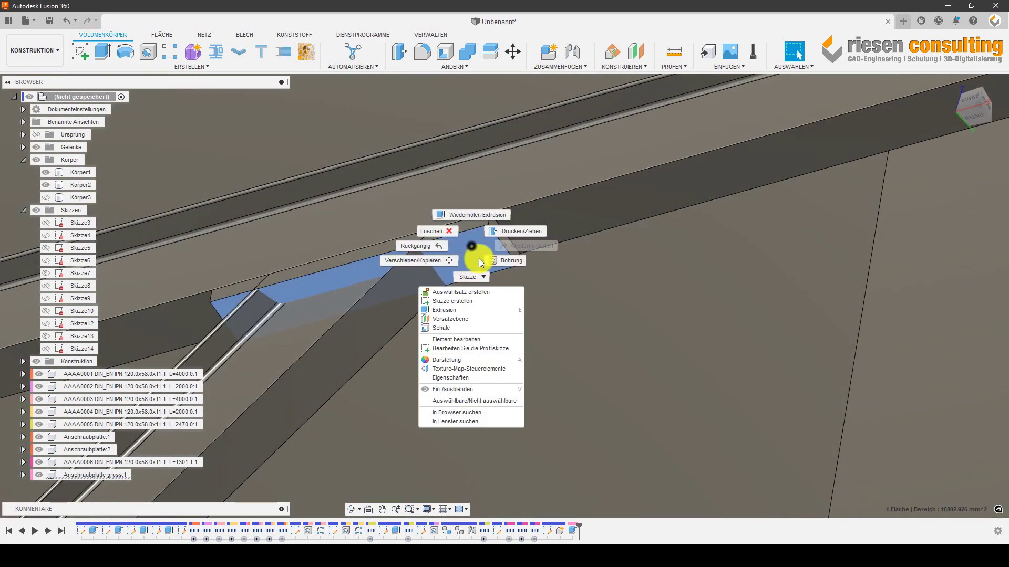
left_click(482, 300)
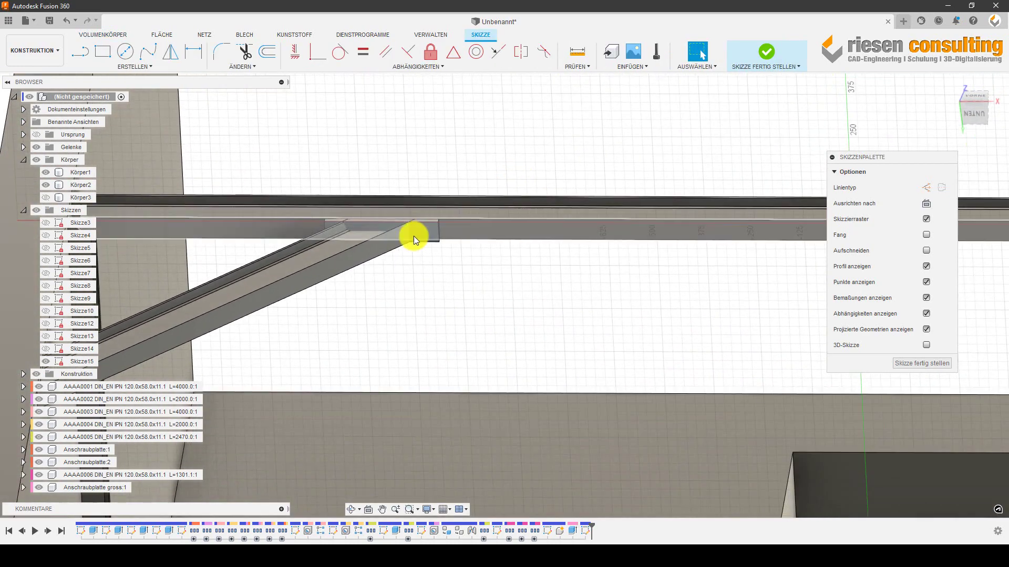
scroll(392, 232, "up", 5)
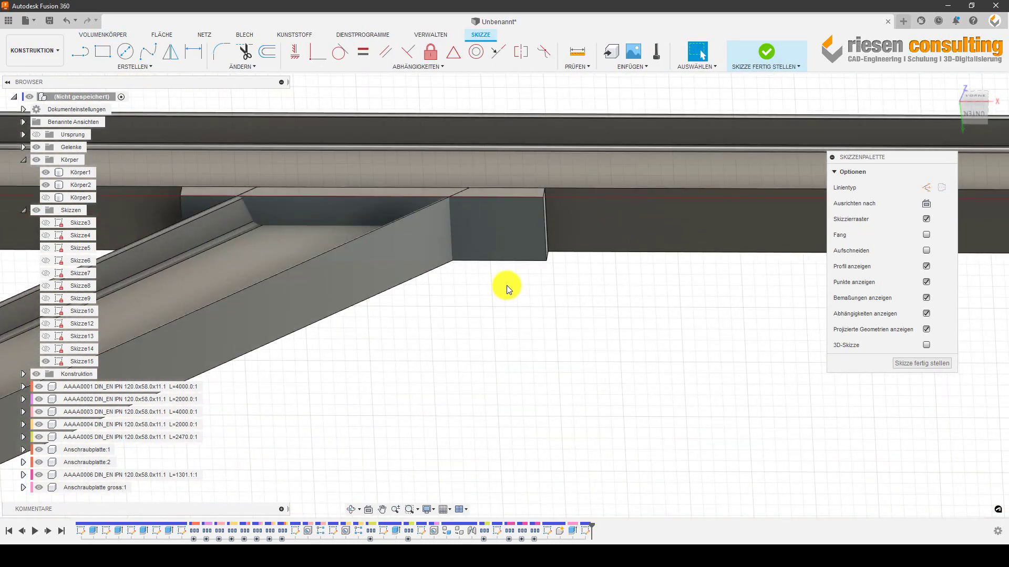
key("p")
scroll(491, 289, "down", 3)
mouse_move(489, 294)
middle_mouse_down("shift")
mouse_move(532, 273)
mouse_move(453, 252)
middle_mouse_up("shift")
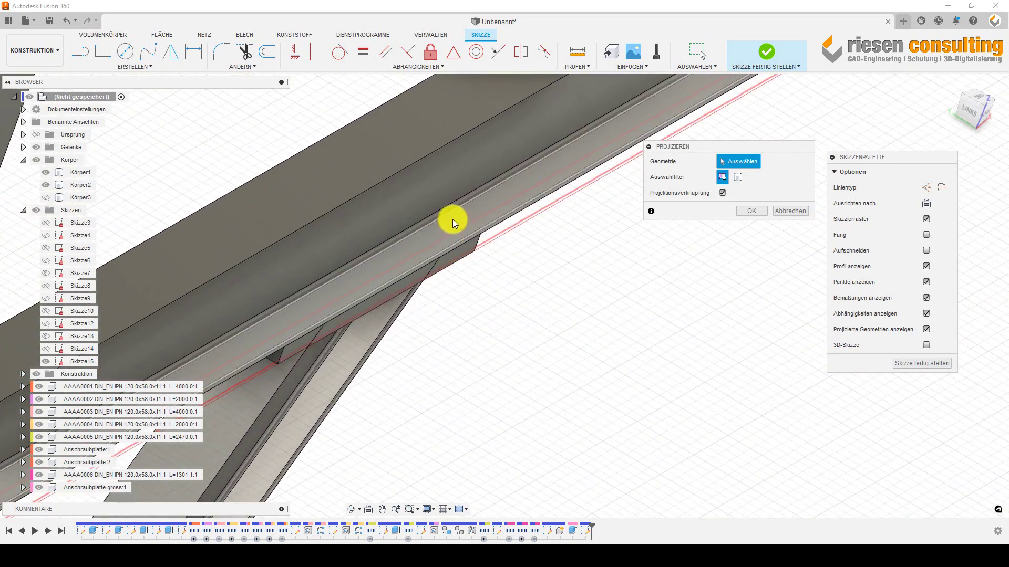
- Project the top beam and brace edges into Skizze15 as linked reference lines
left_click(454, 214)
scroll(495, 219, "up", 3)
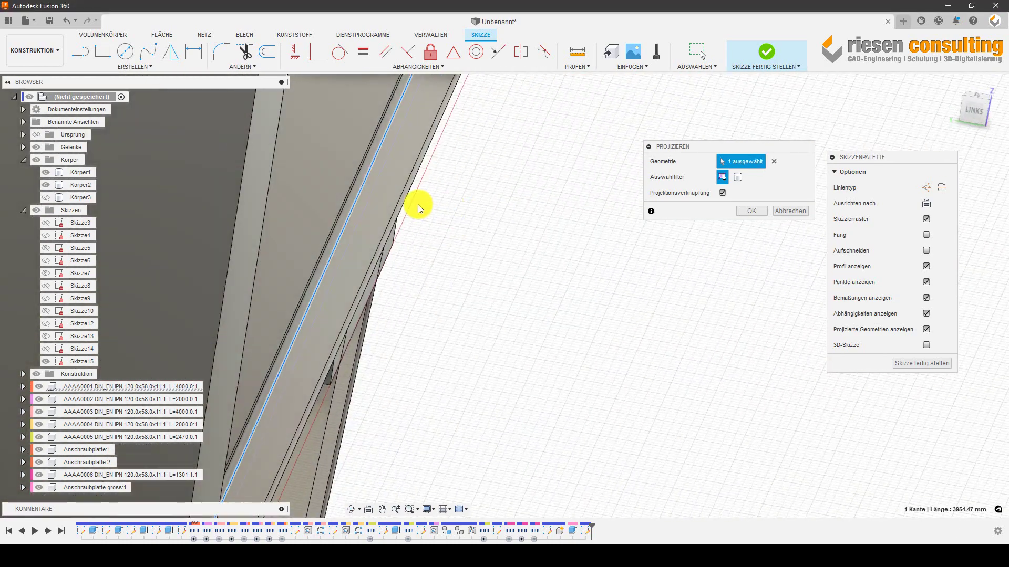
left_click(400, 200)
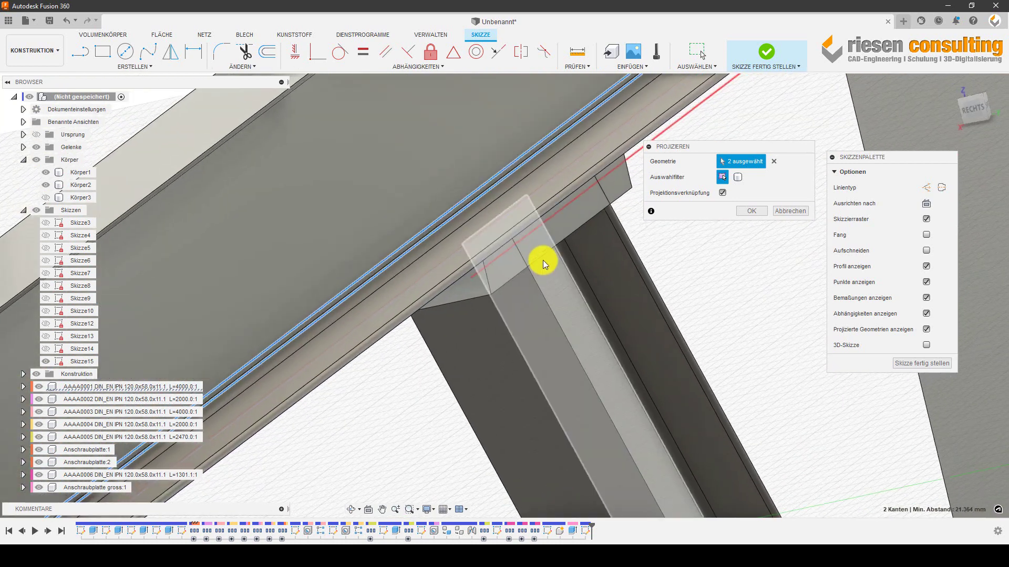
left_click(509, 192)
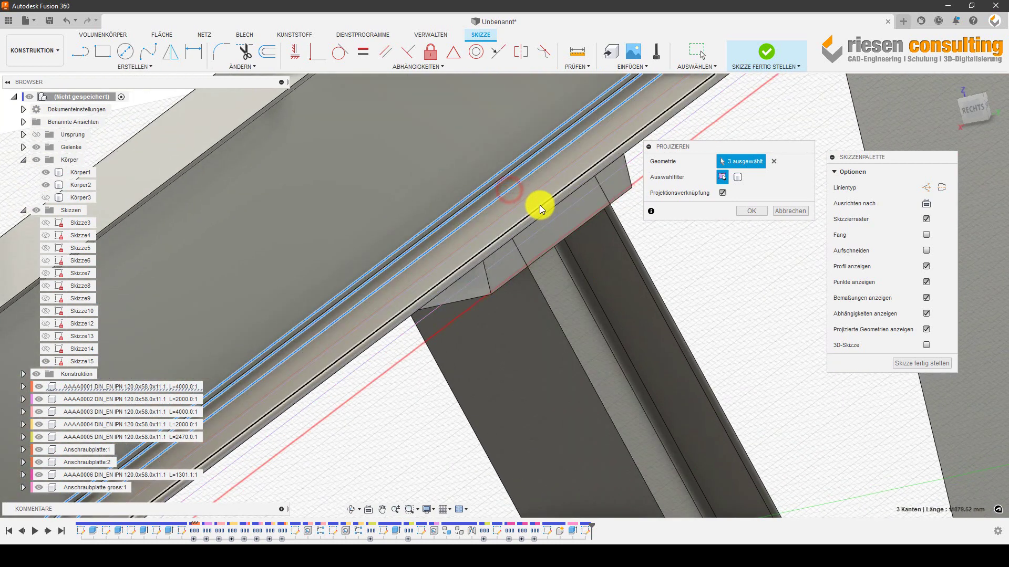
left_click(752, 215)
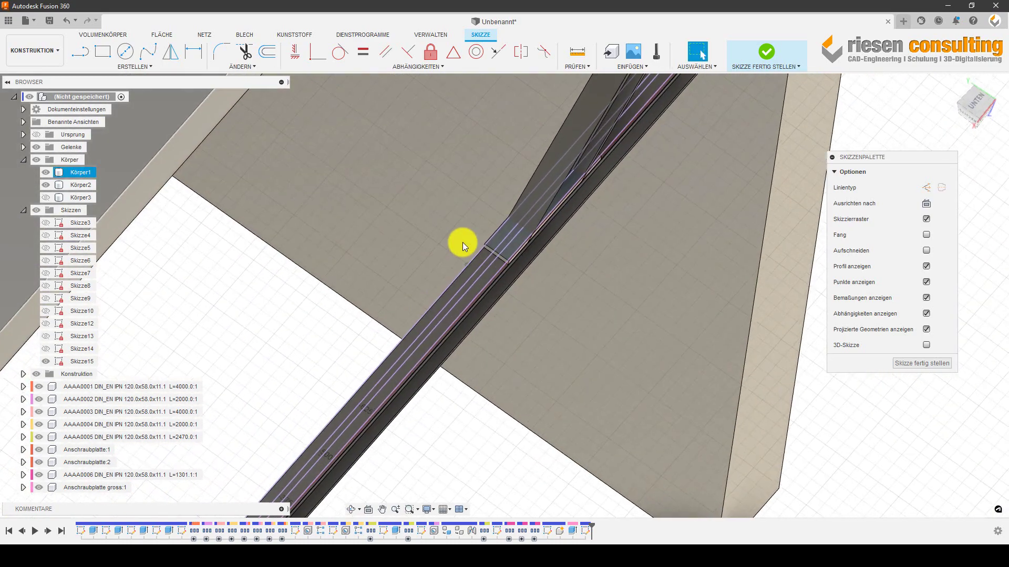
mouse_move(462, 241)
middle_mouse_down("shift")
mouse_move(556, 248)
mouse_move(749, 208)
middle_mouse_up("shift")
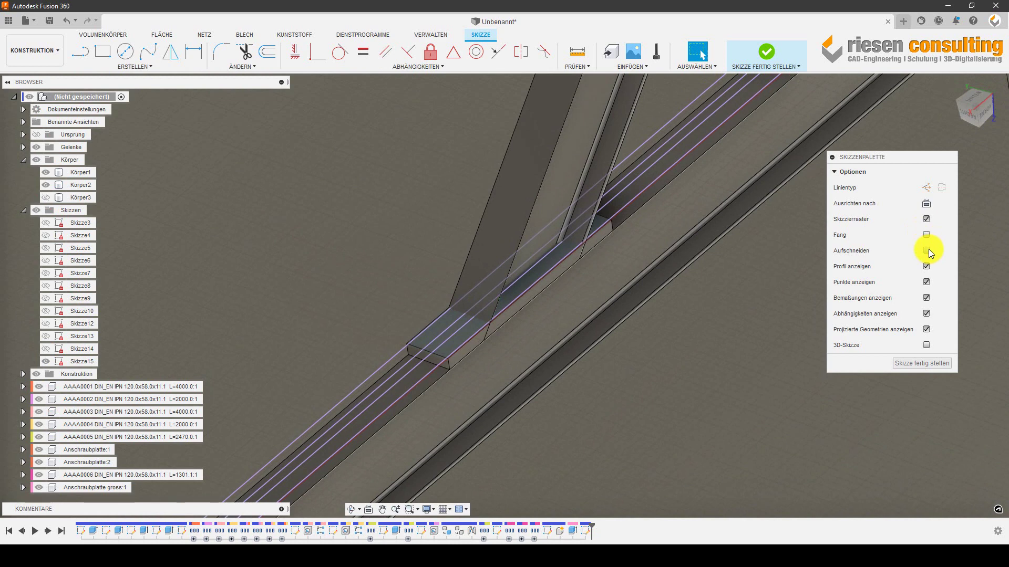
- Enable Aufschneiden and draw a rectangle around the beam end on the plate
left_click(927, 251)
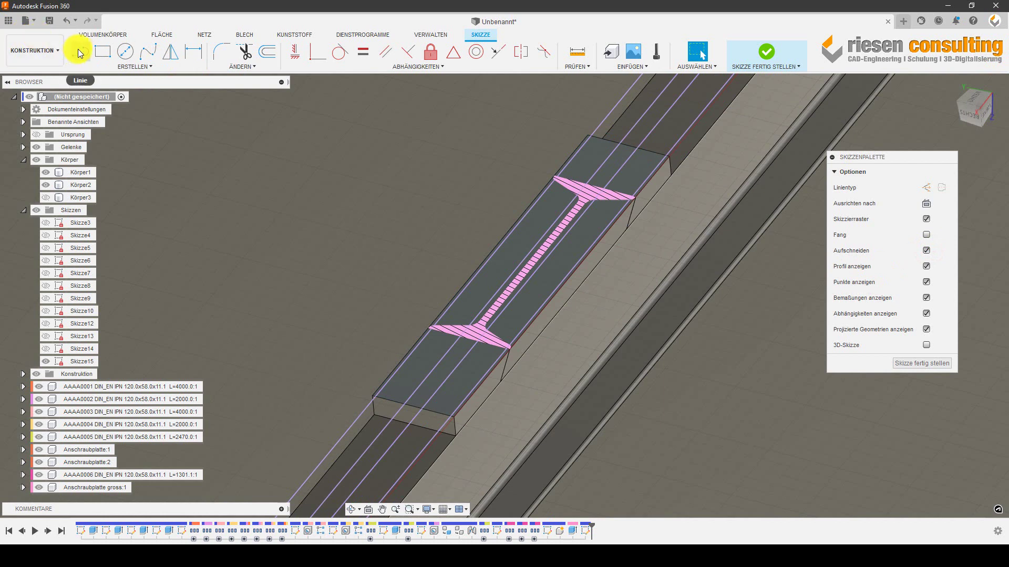
left_click(101, 53)
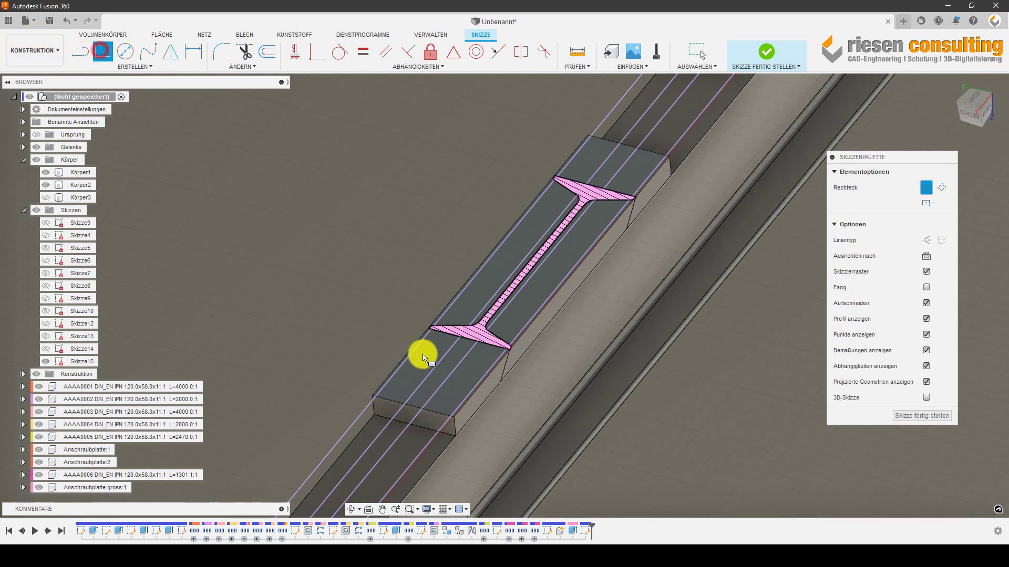
left_click(409, 385)
left_click(635, 169)
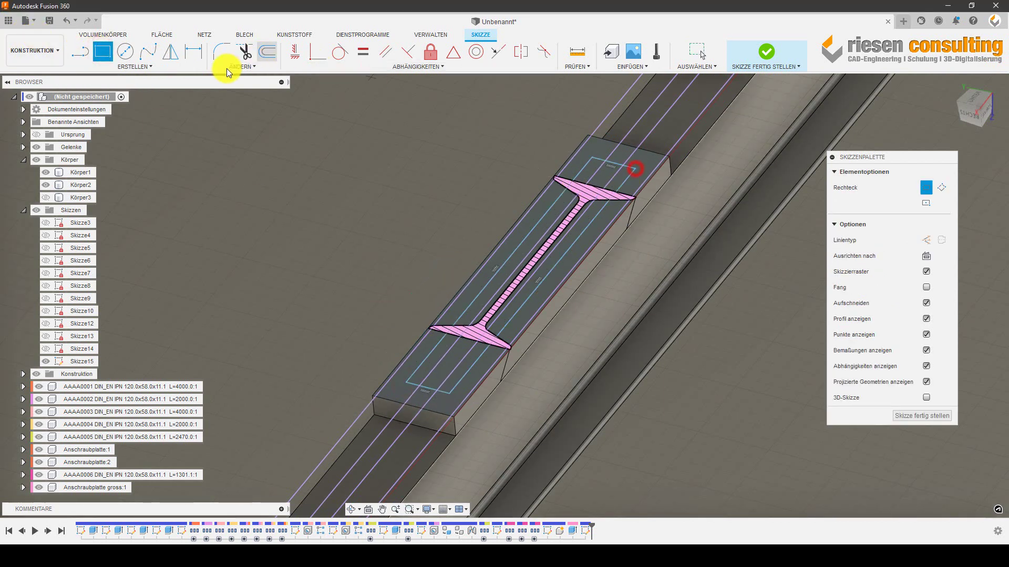
- Add line-gap dimensions, accepting a driven dimension and dismissing the over-constraint warning
left_click(194, 53)
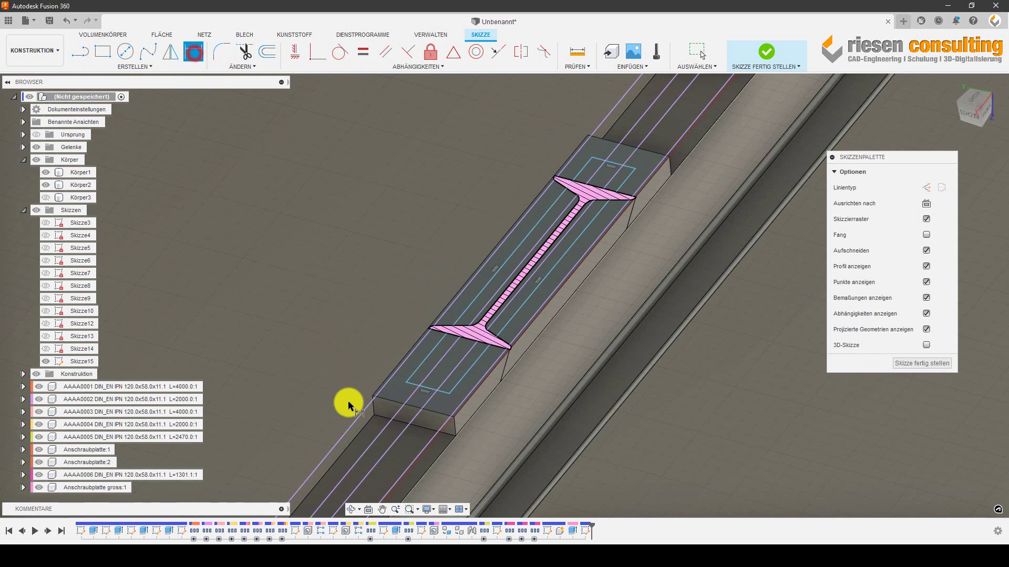
left_click(383, 431)
left_click(365, 409)
left_click(303, 398)
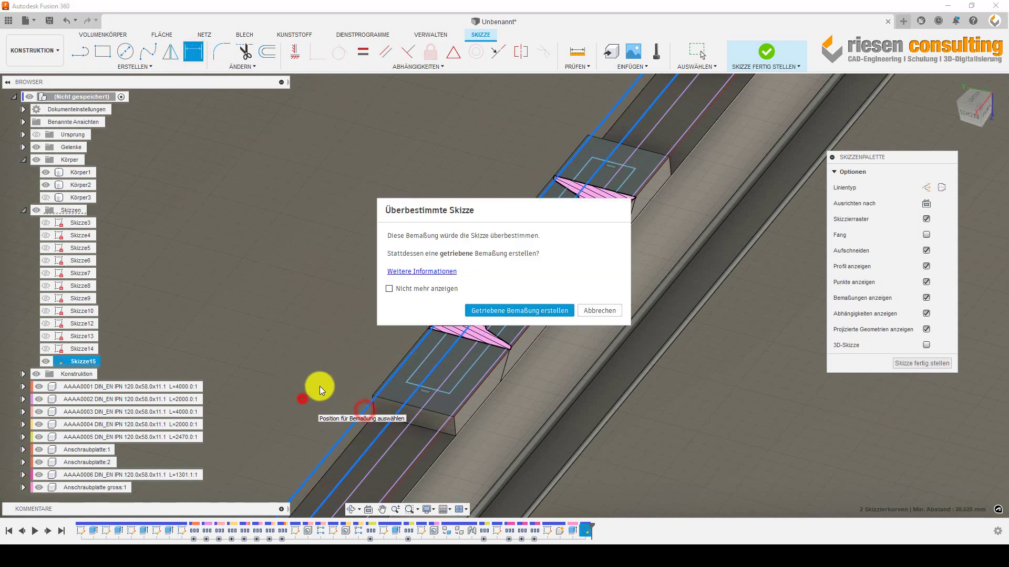
left_click(503, 309)
left_click(403, 430)
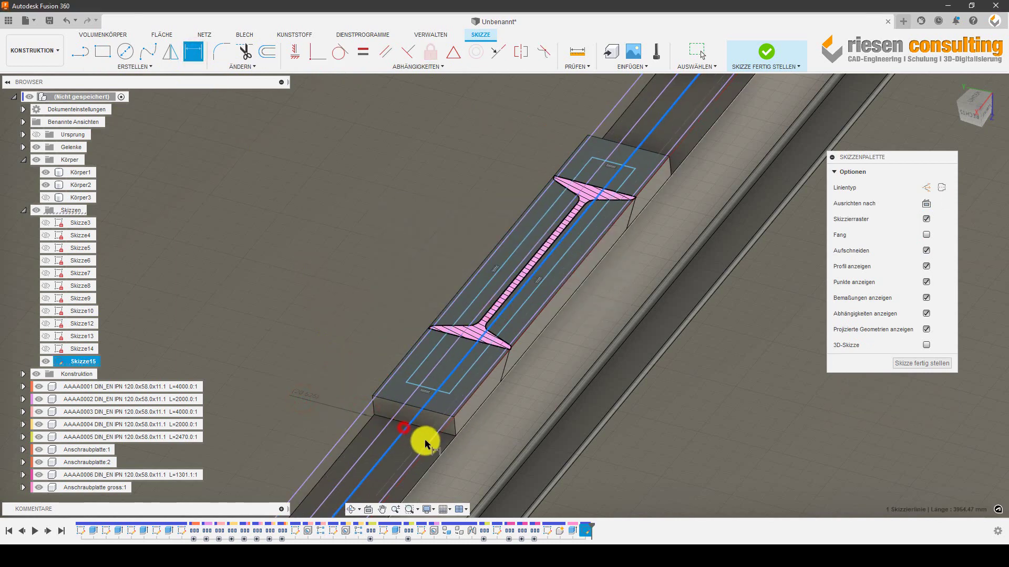
left_click(426, 447)
left_click(575, 455)
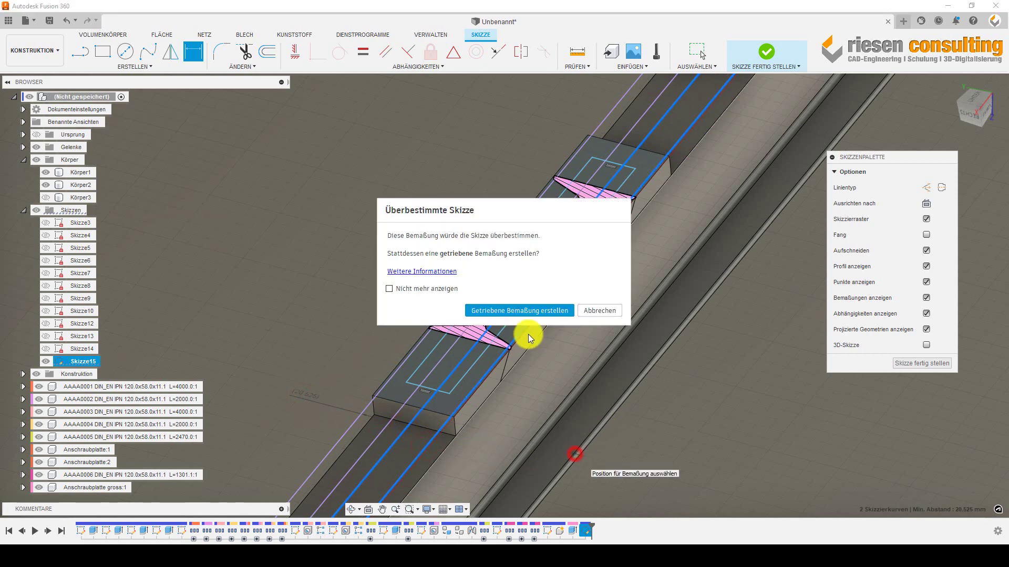
left_click(540, 311)
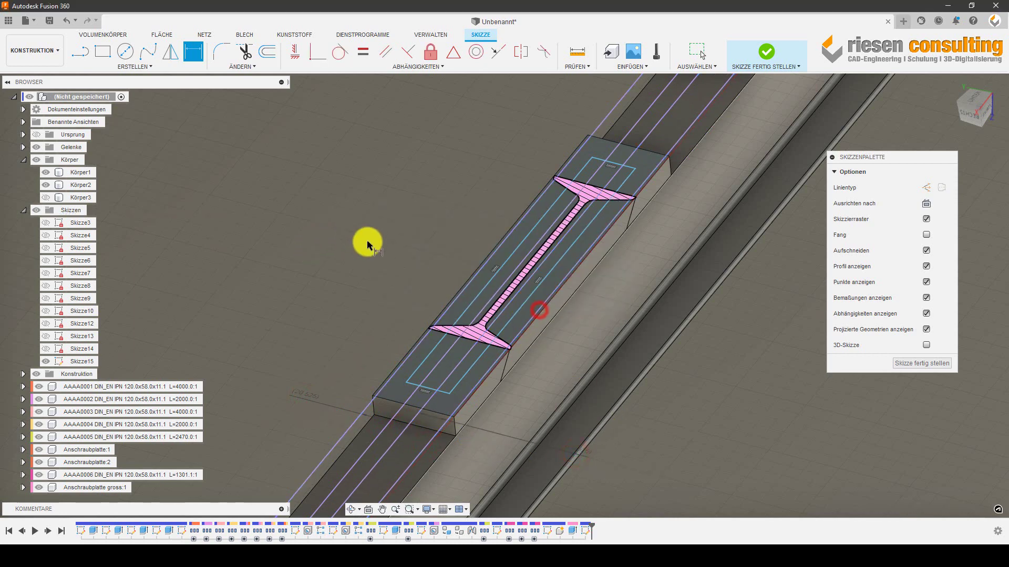
- Link a rectangle dimension to d156 and set the 10.263 parametric line gap
left_click(469, 286)
left_click(395, 252)
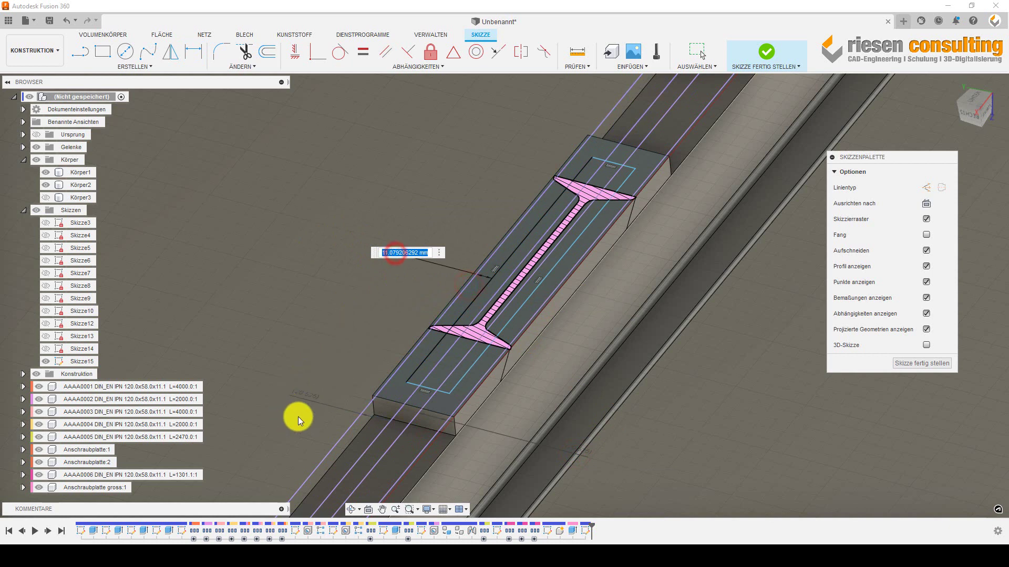
left_click(312, 398)
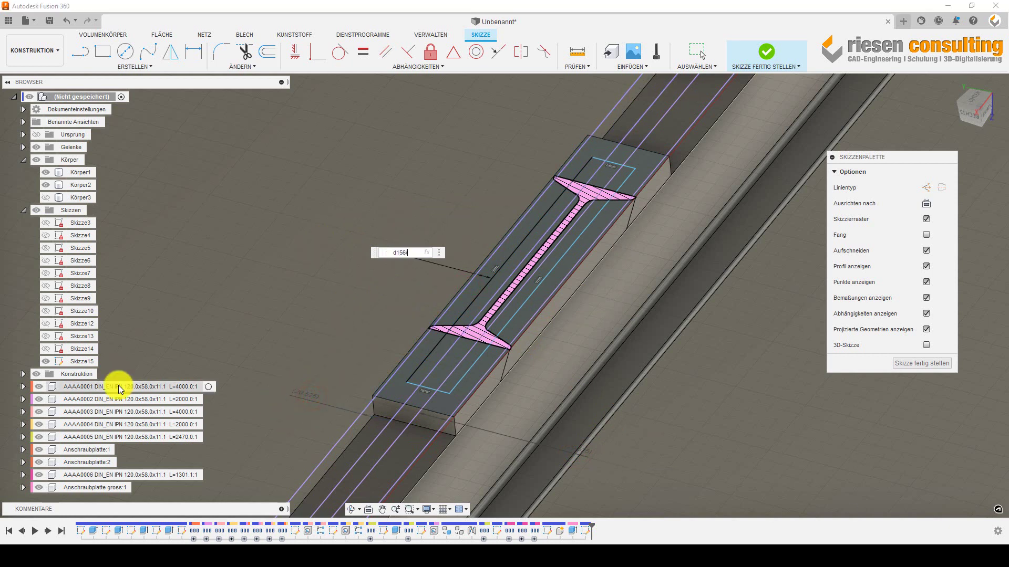
key("Return")
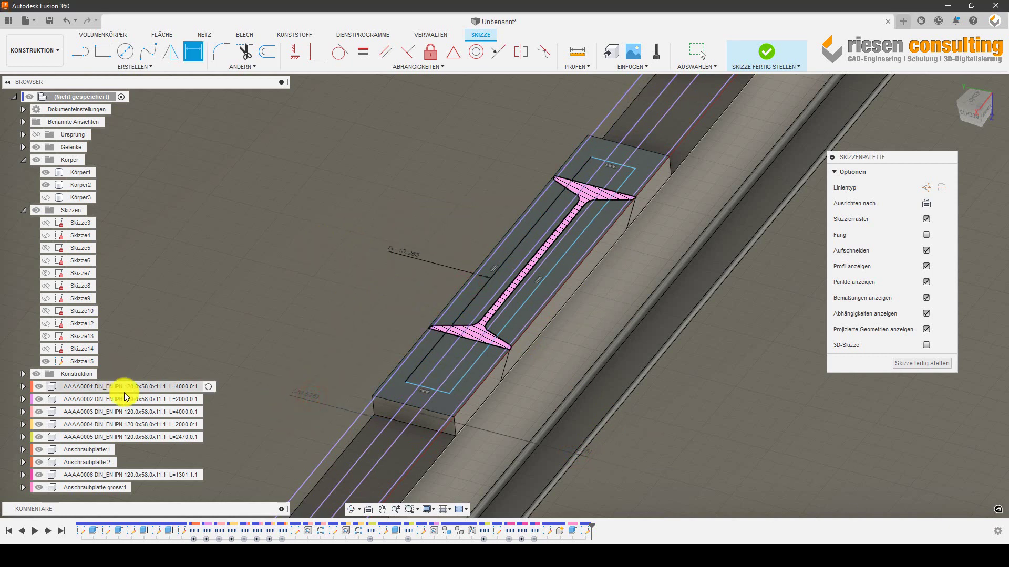
left_click(465, 399)
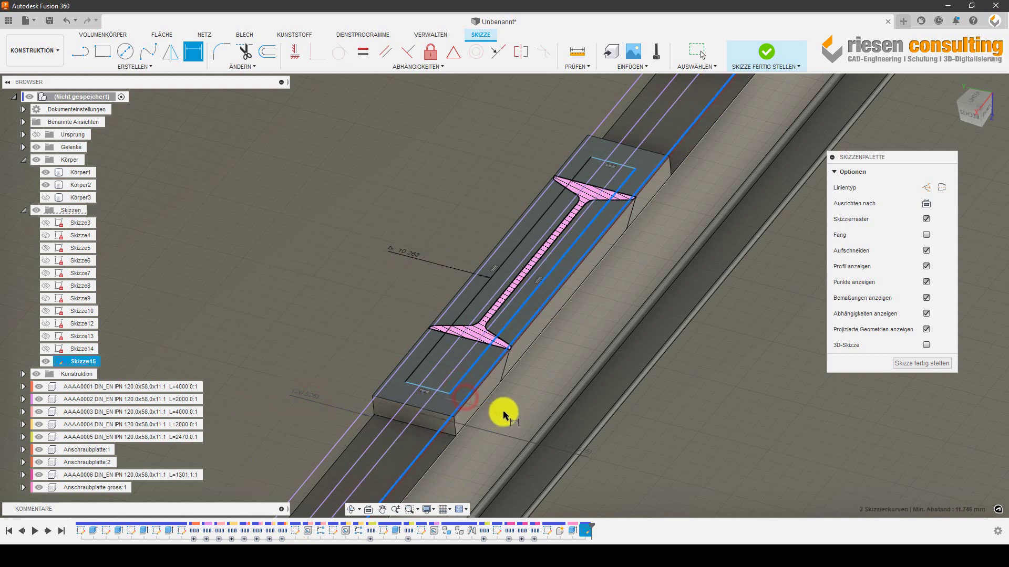
left_click(511, 410)
type("d157")
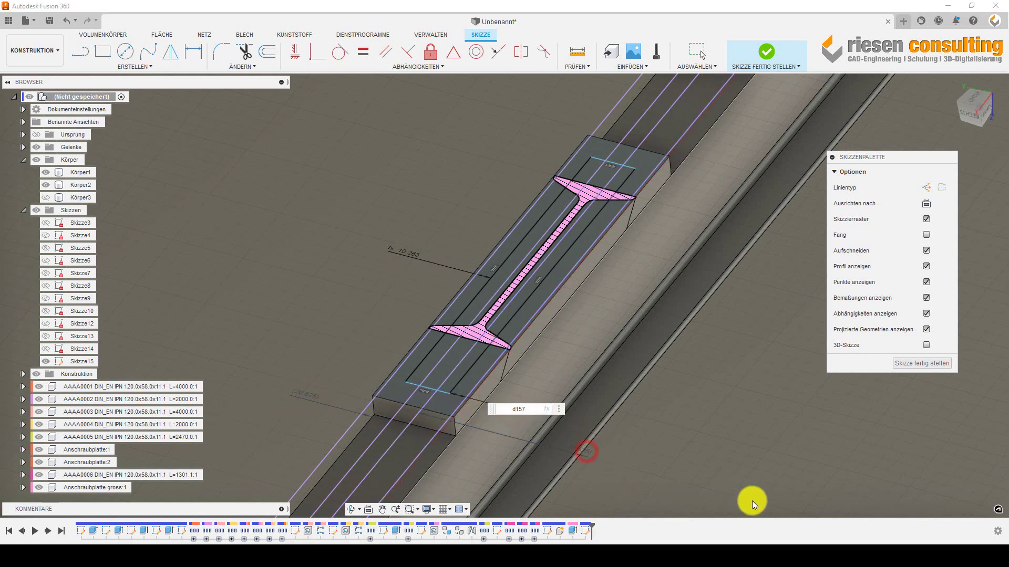
key("Return")
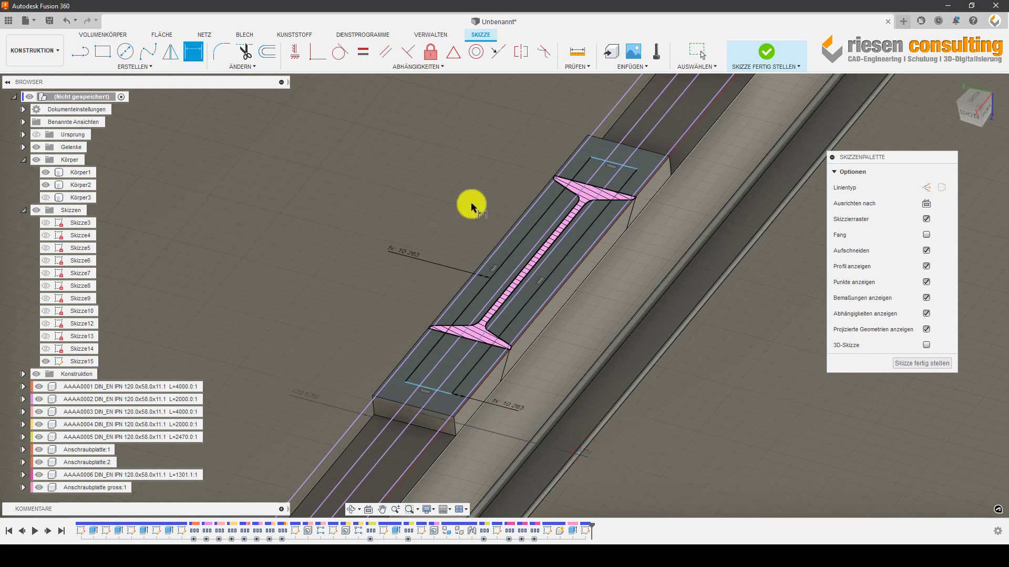
- Set both plate ends 30 mm from the beam
left_click(441, 411)
left_click(444, 396, "ctrl")
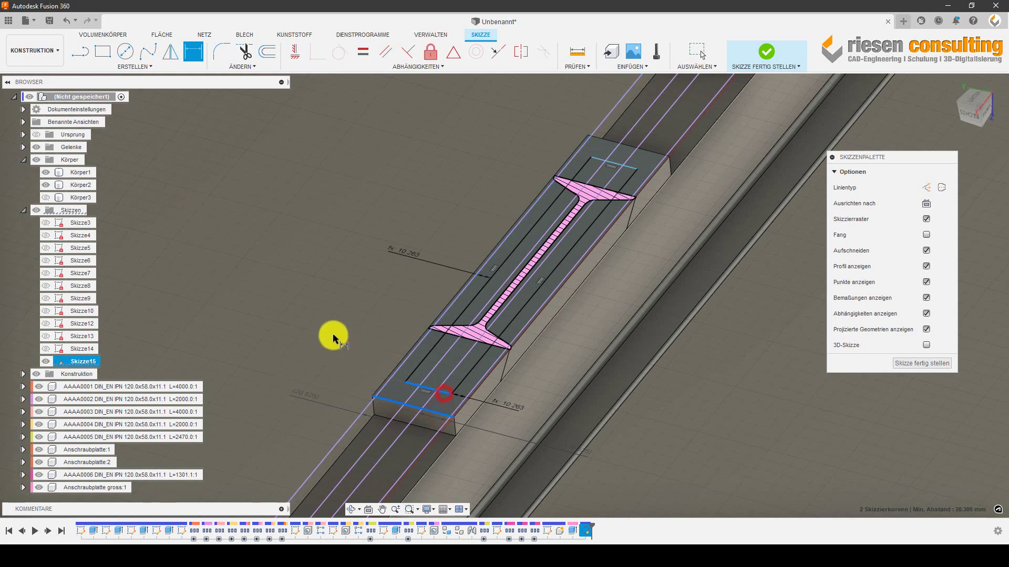
left_click(335, 305)
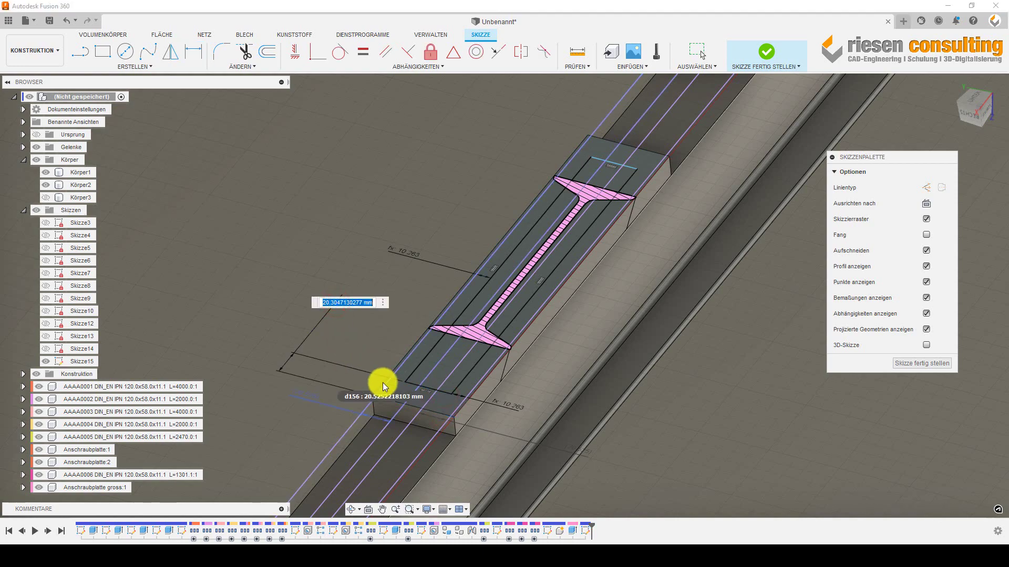
type("30")
key("Return")
mouse_move(383, 387)
middle_mouse_down("shift")
mouse_move(728, 431)
mouse_move(604, 333)
mouse_move(614, 309)
mouse_move(604, 293)
mouse_move(582, 314)
middle_mouse_up("shift")
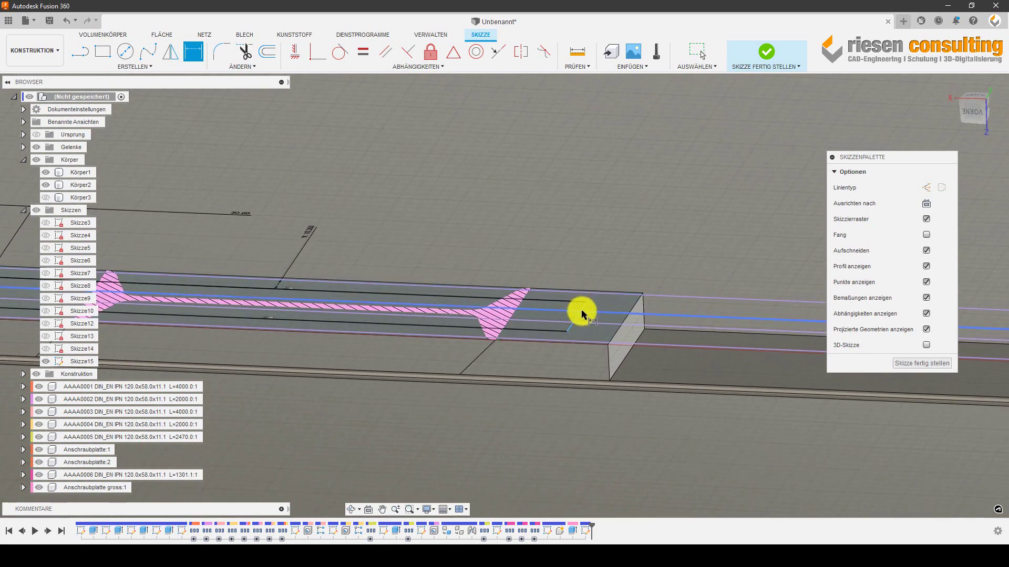
left_click(636, 301)
left_click(698, 245)
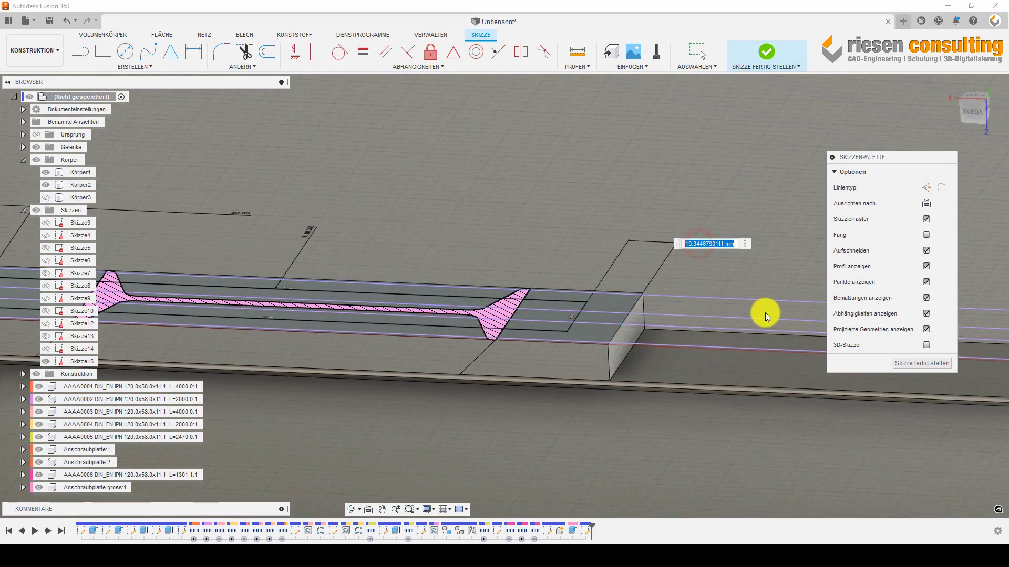
type("30")
key("Return")
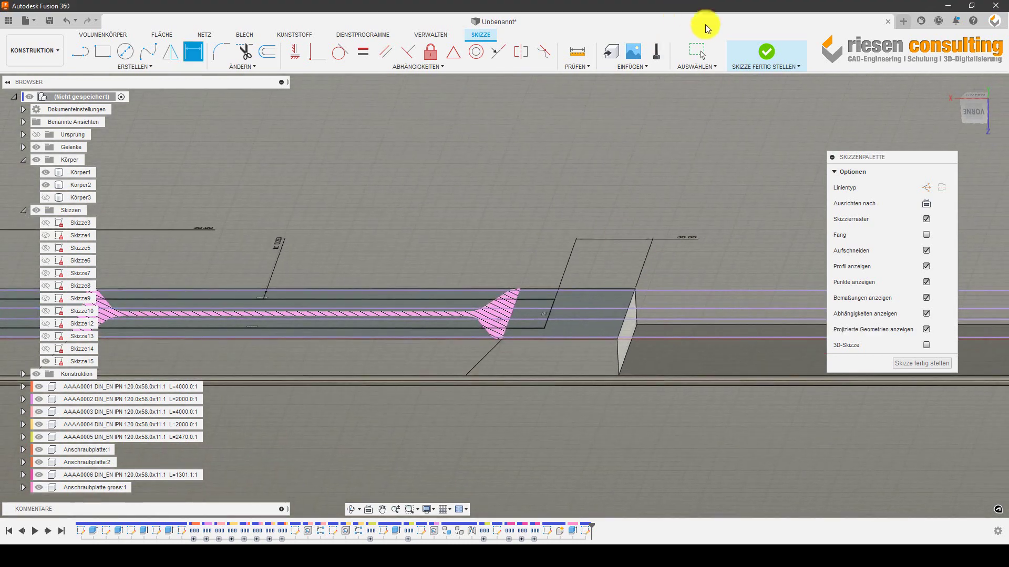
- Finish Skizze15, then reopen Skizze14 from the timeline with Edit Sketch
left_click(764, 55)
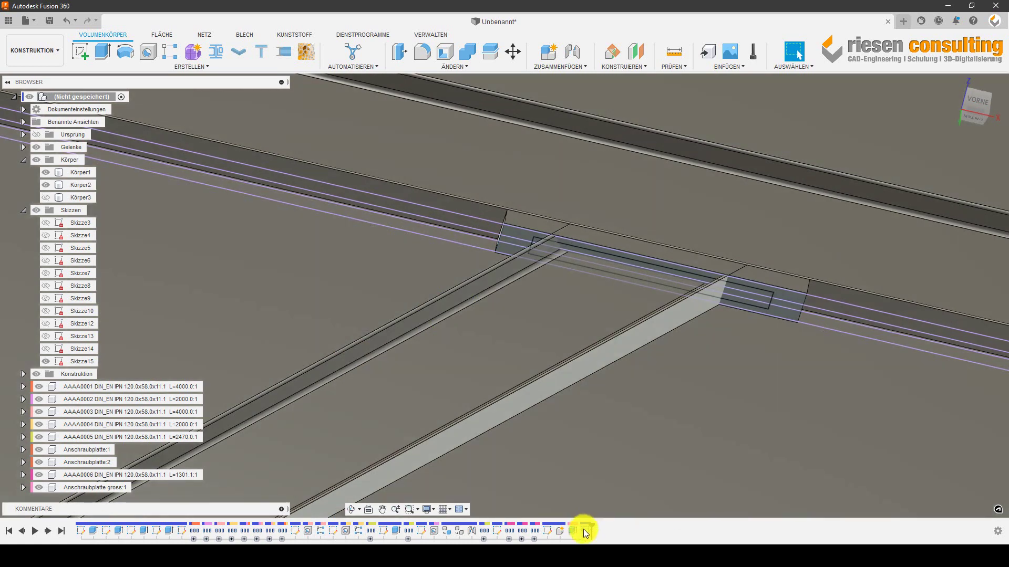
right_click(583, 530)
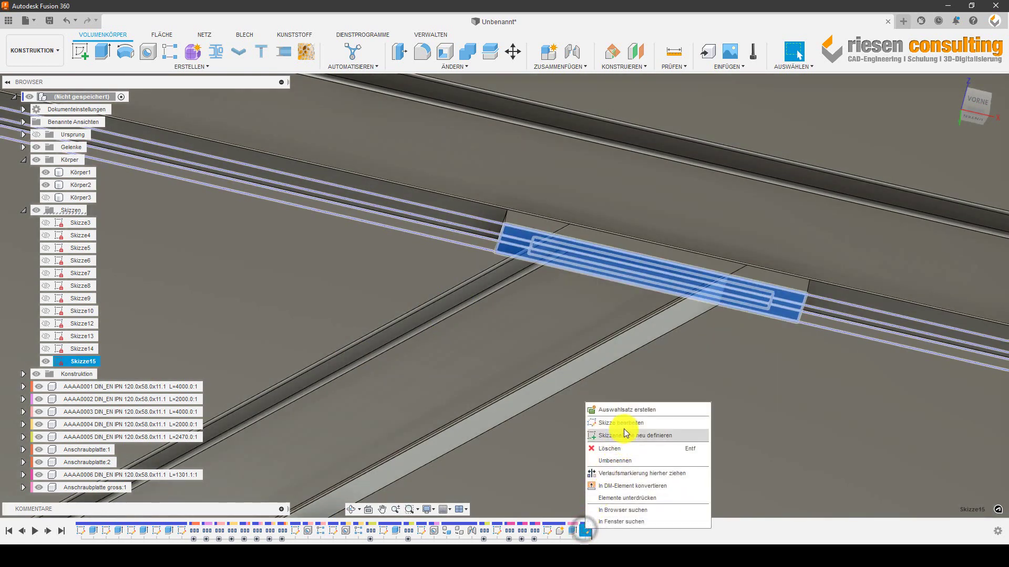
left_click(545, 530)
right_click(548, 531)
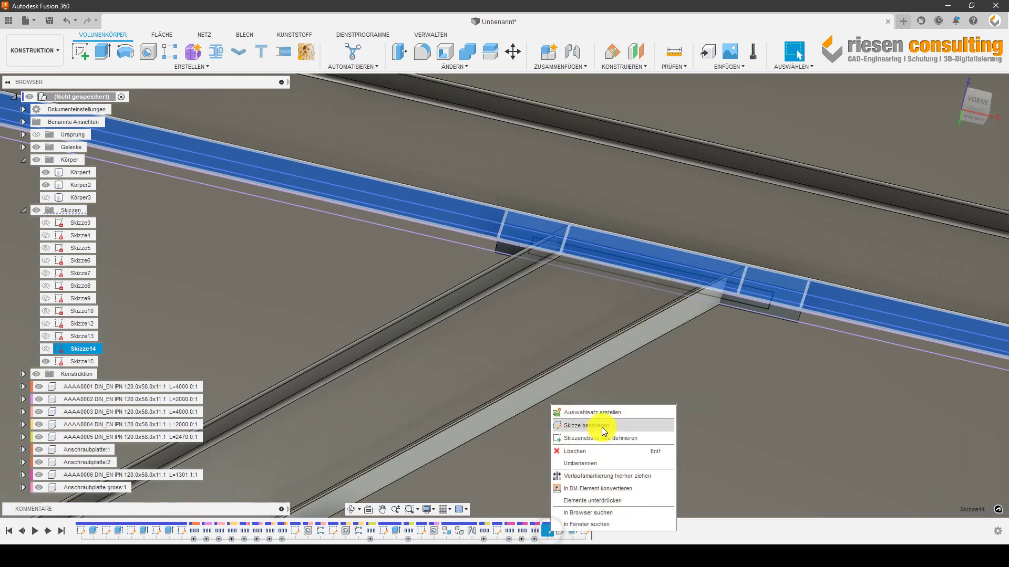
left_click(603, 428)
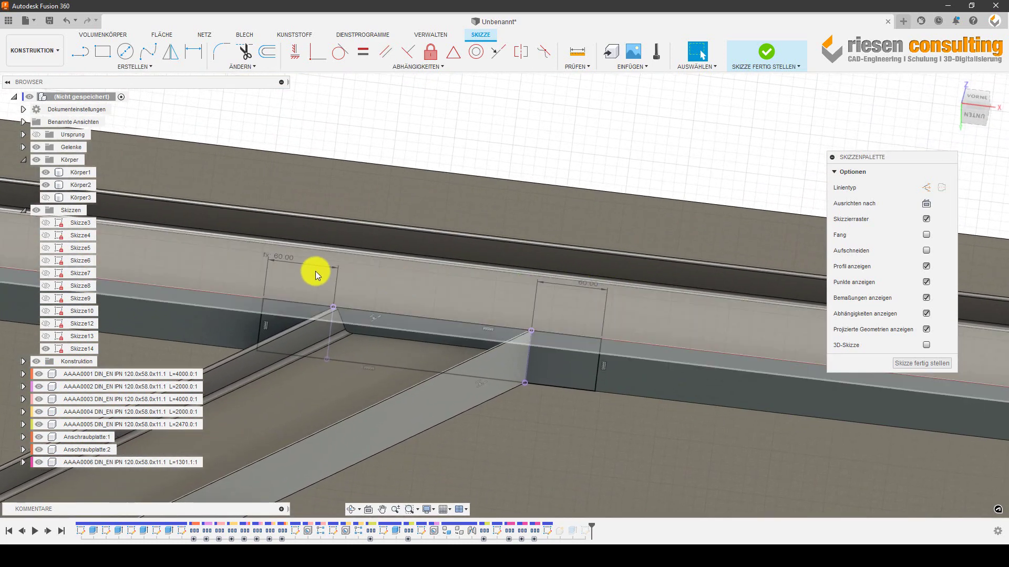
- Delete Skizze14's 60.00 offset, add a 100 mm dimension in its place, and finish the sketch
left_click(319, 265)
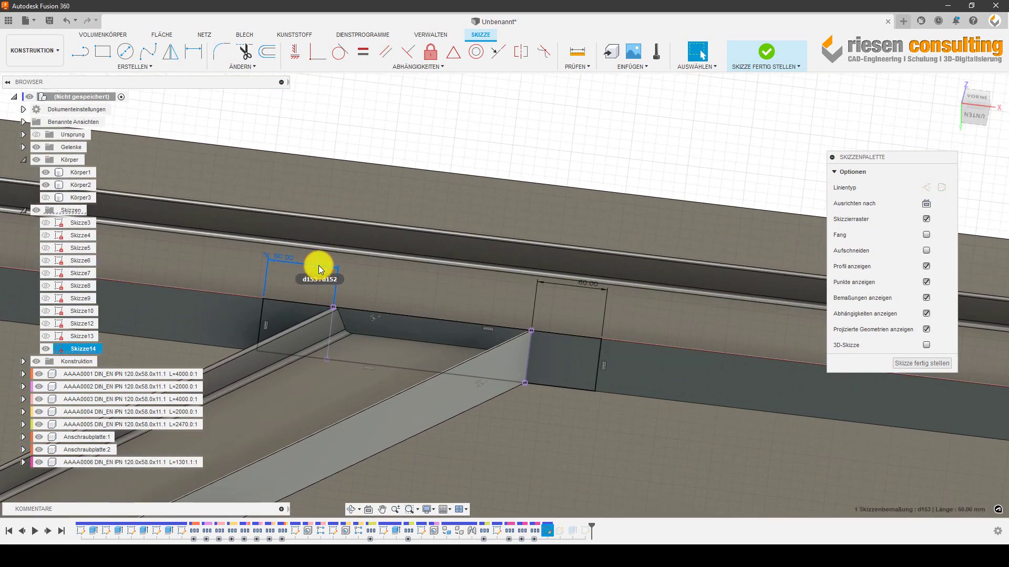
key("Delete")
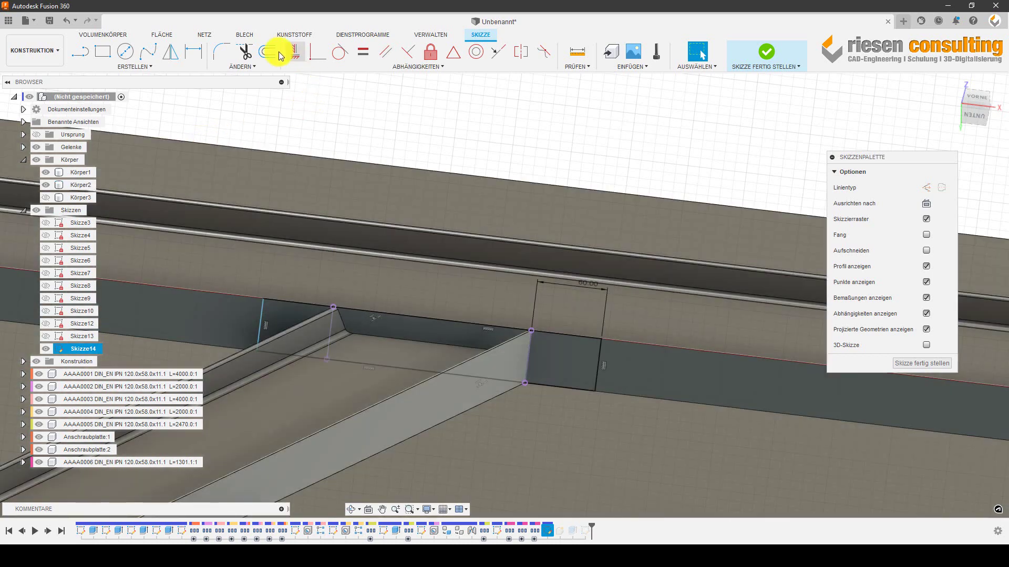
left_click(200, 53)
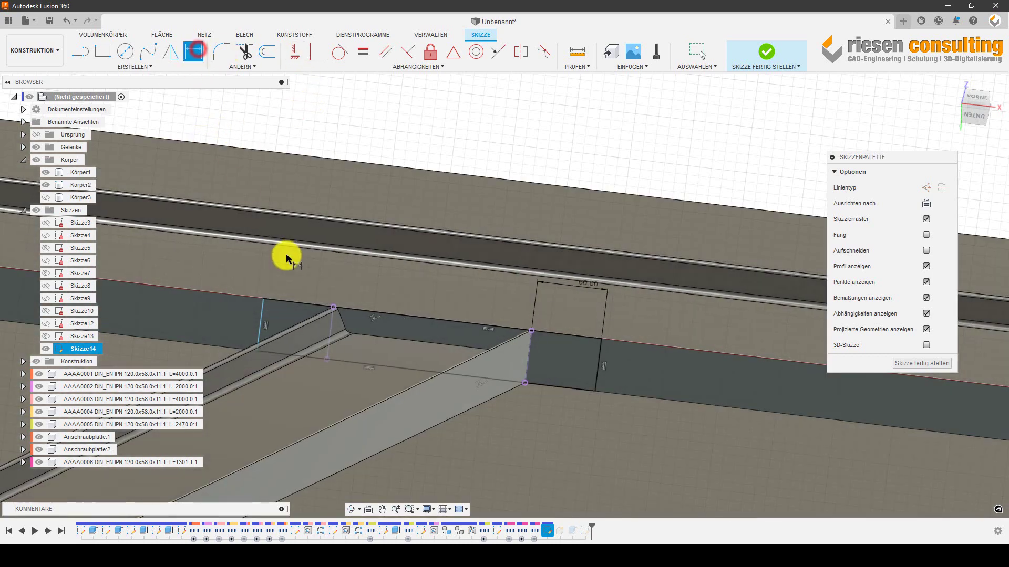
left_click(337, 329)
left_click(269, 318)
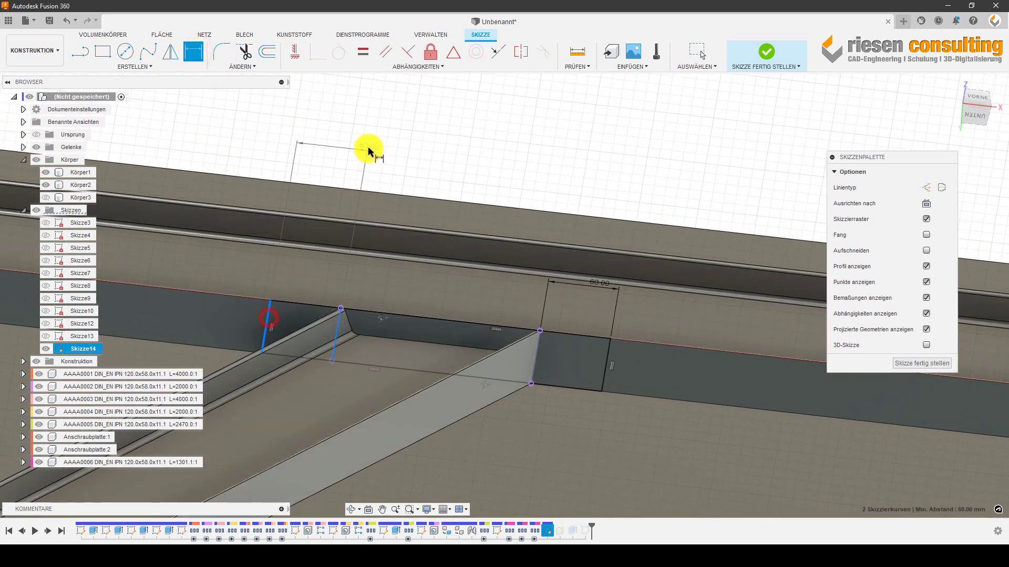
left_click(351, 142)
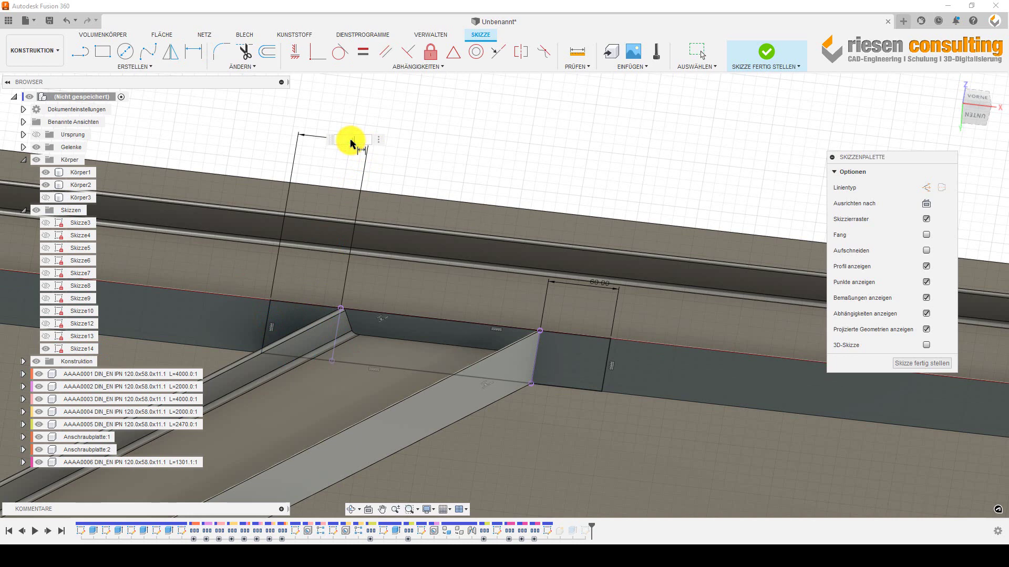
key("Return")
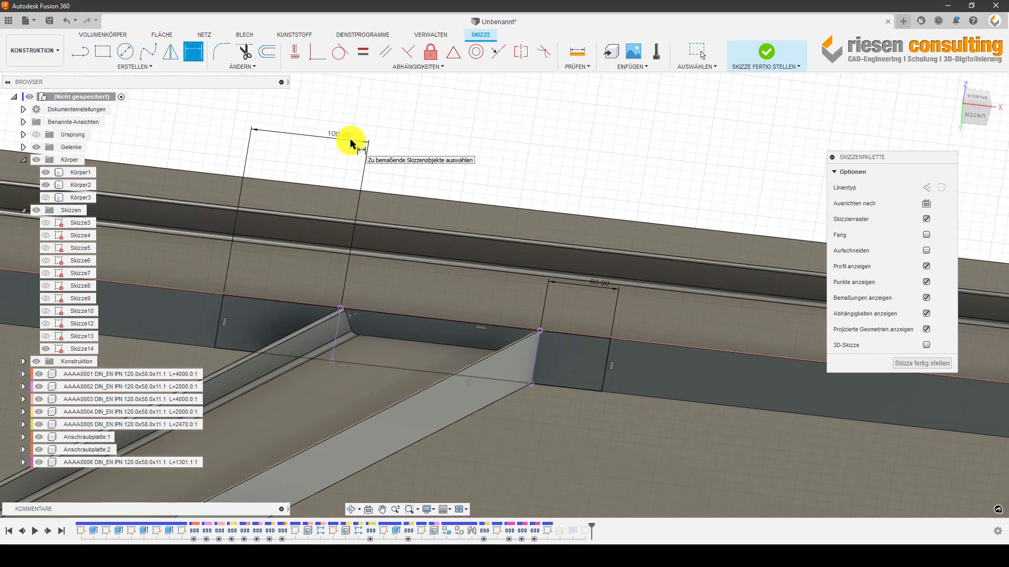
left_click(741, 68)
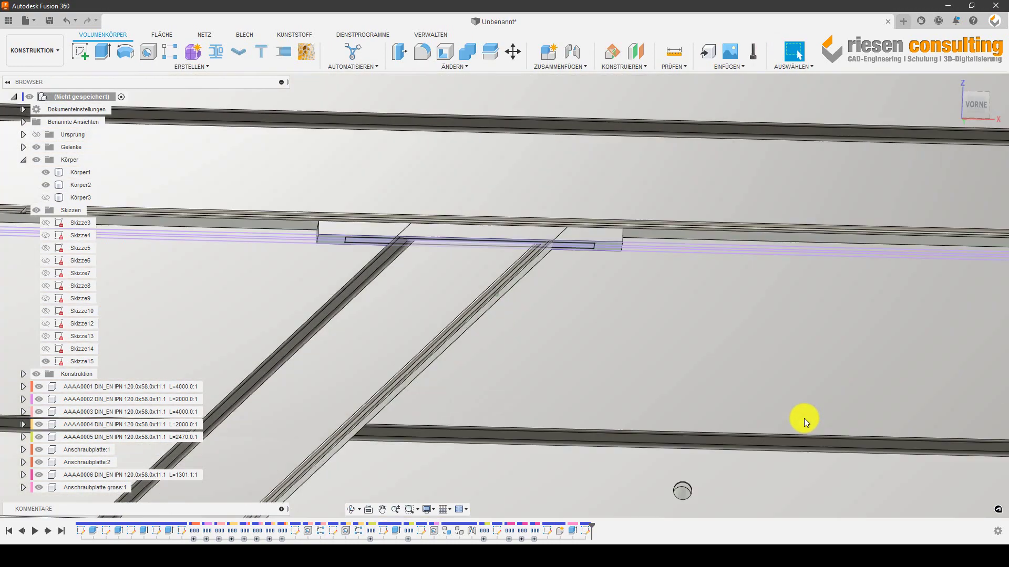
mouse_move(790, 412)
middle_mouse_down("shift")
mouse_move(379, 197)
mouse_move(370, 251)
mouse_move(380, 239)
mouse_move(392, 297)
mouse_move(389, 282)
mouse_move(459, 303)
middle_mouse_up("shift")
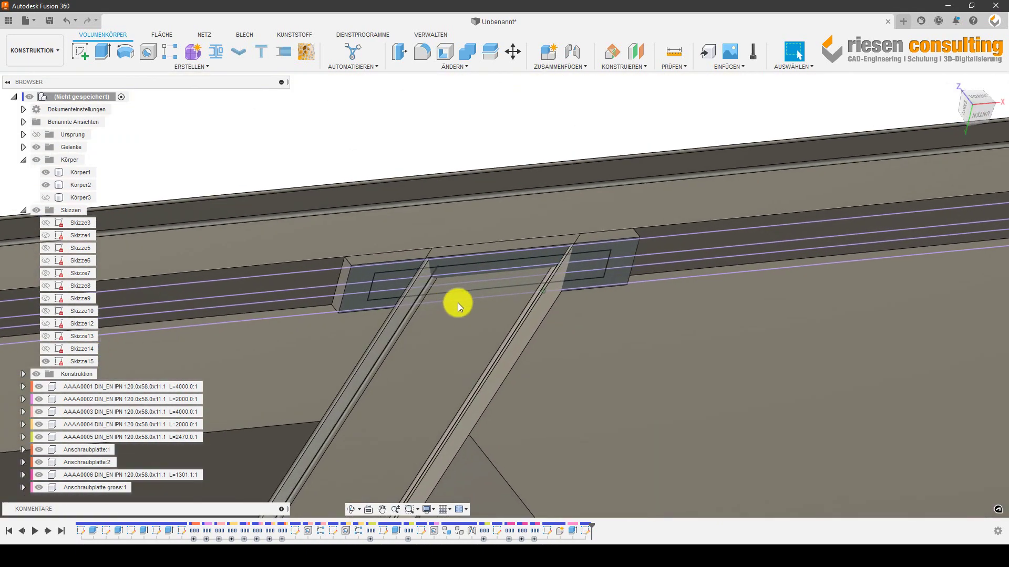
scroll(458, 303, "up", 2)
scroll(460, 299, "up", 2)
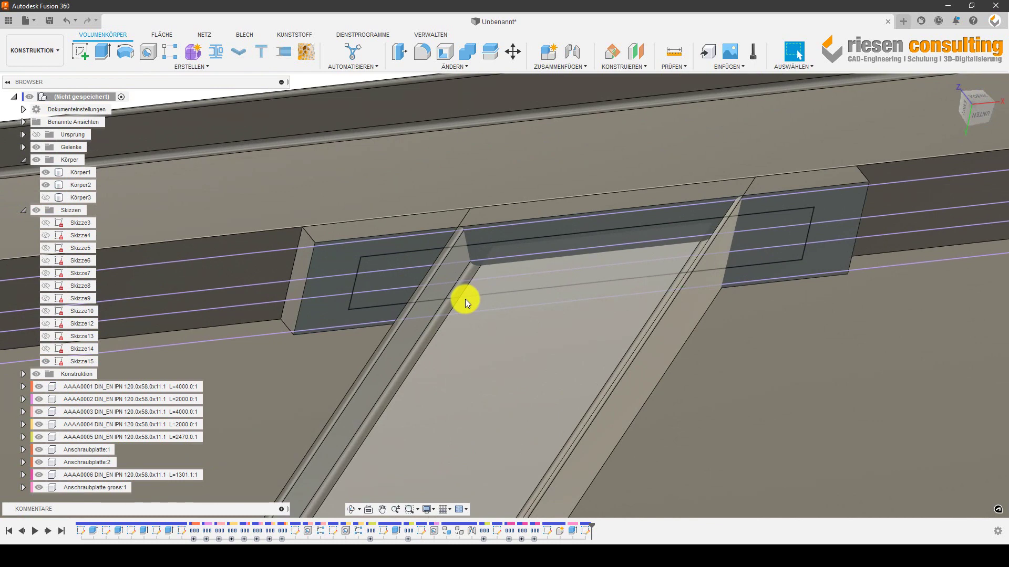
scroll(362, 281, "up", 2)
scroll(358, 277, "down", 2)
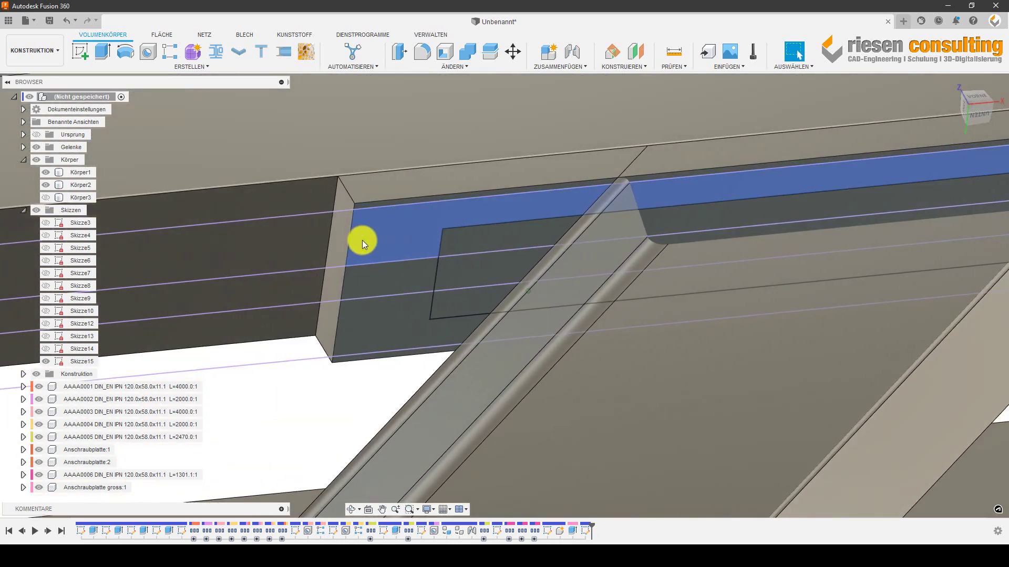
scroll(362, 241, "down", 3)
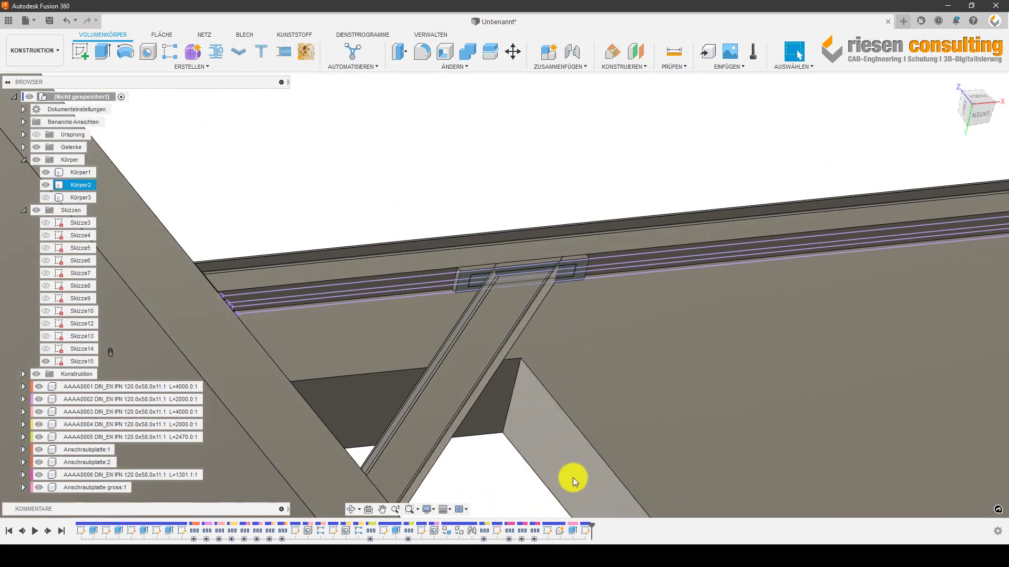
- Change Skizze14's 100 mm plate dimension to 150 mm and finish the sketch
double_click(550, 531)
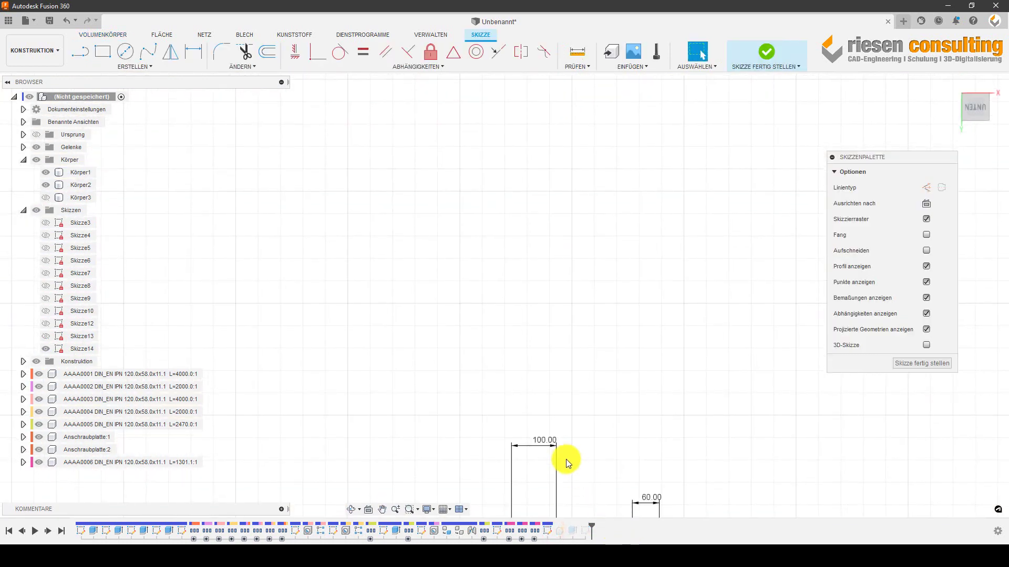
double_click(544, 442)
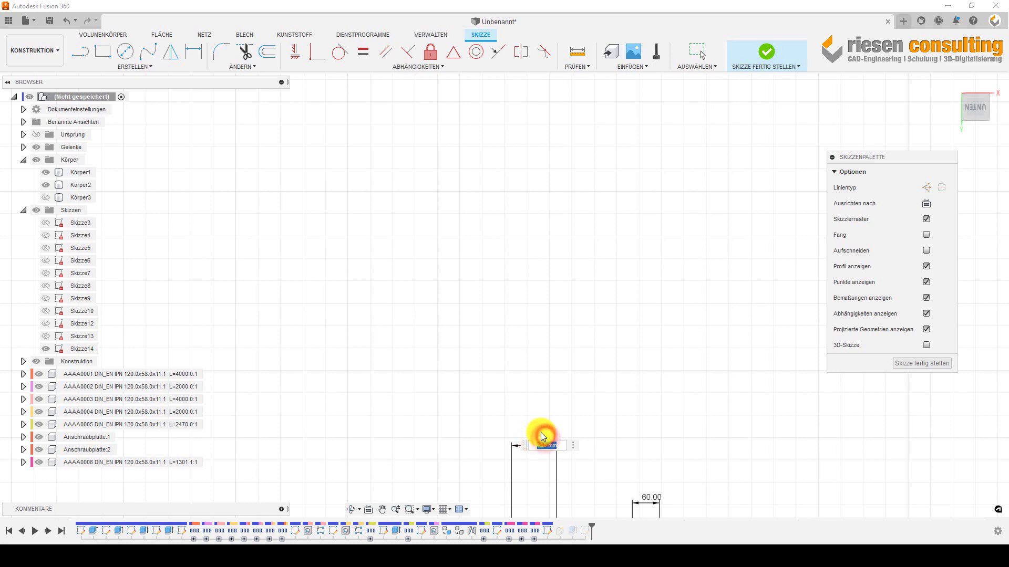
type("0")
key("Return")
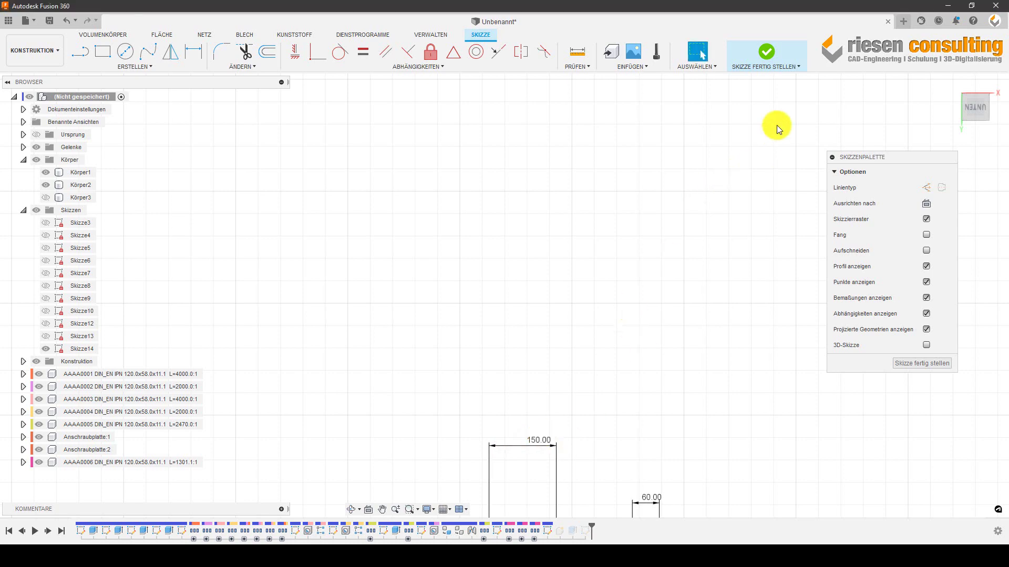
left_click(768, 56)
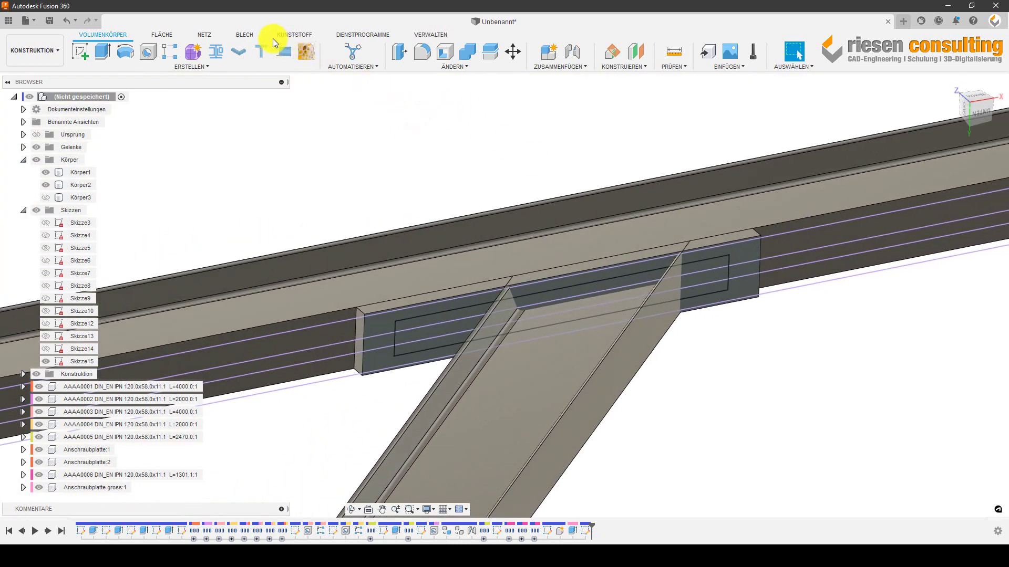
- Place the M14x2 counterbored hole on all four plate sketch points
left_click(152, 52)
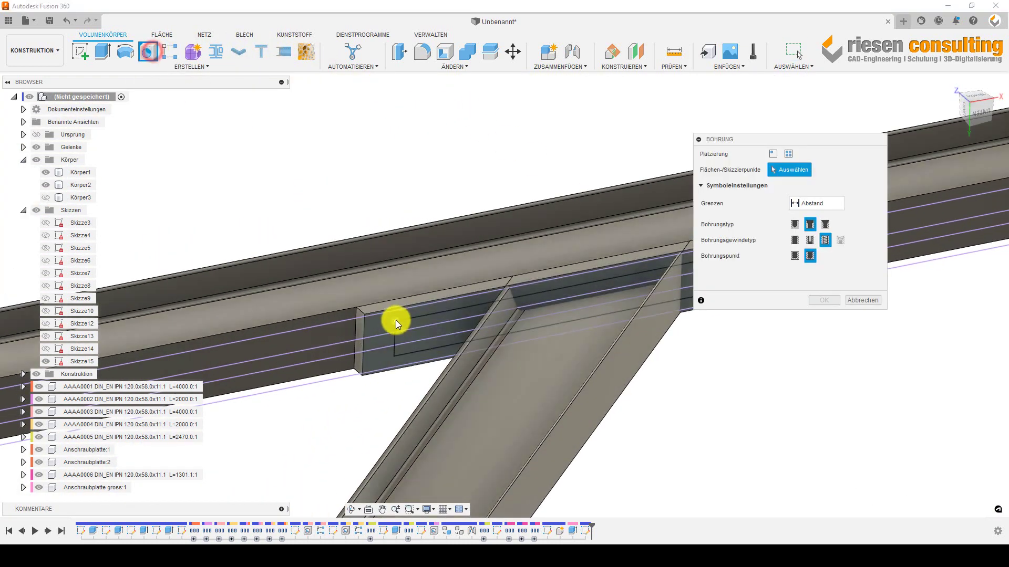
left_click(395, 320)
left_click(397, 355)
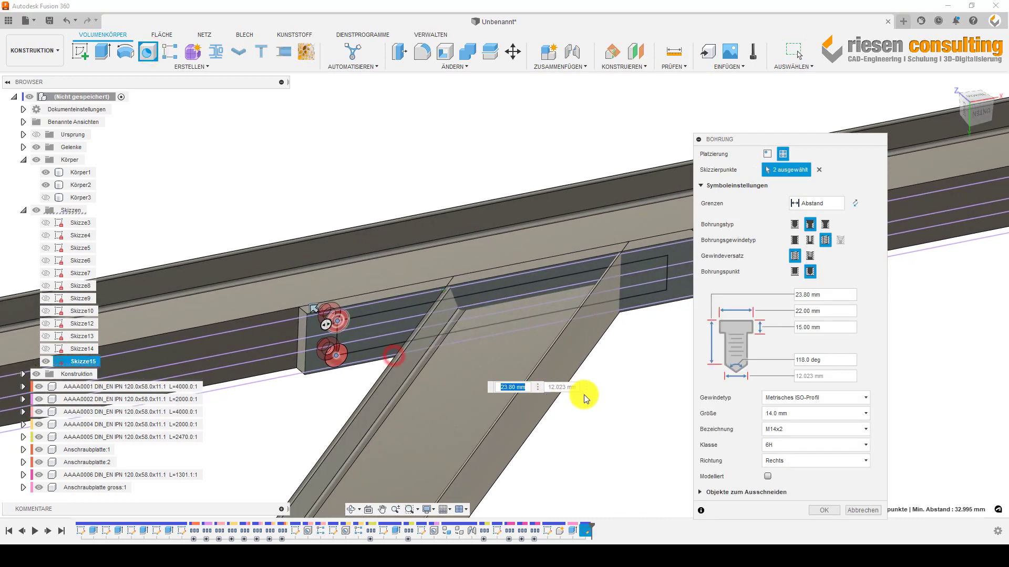
left_click(559, 294)
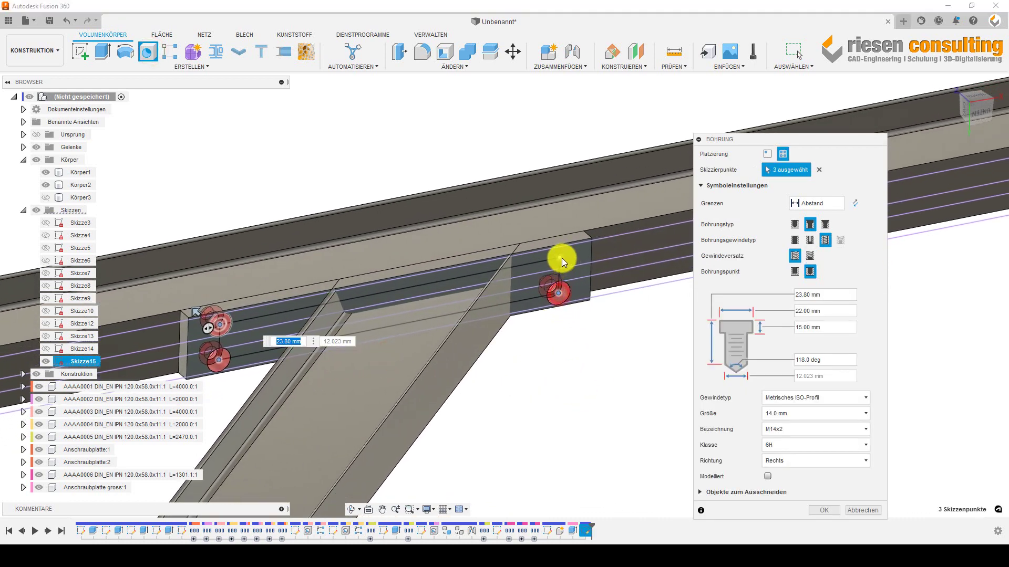
left_click(560, 258)
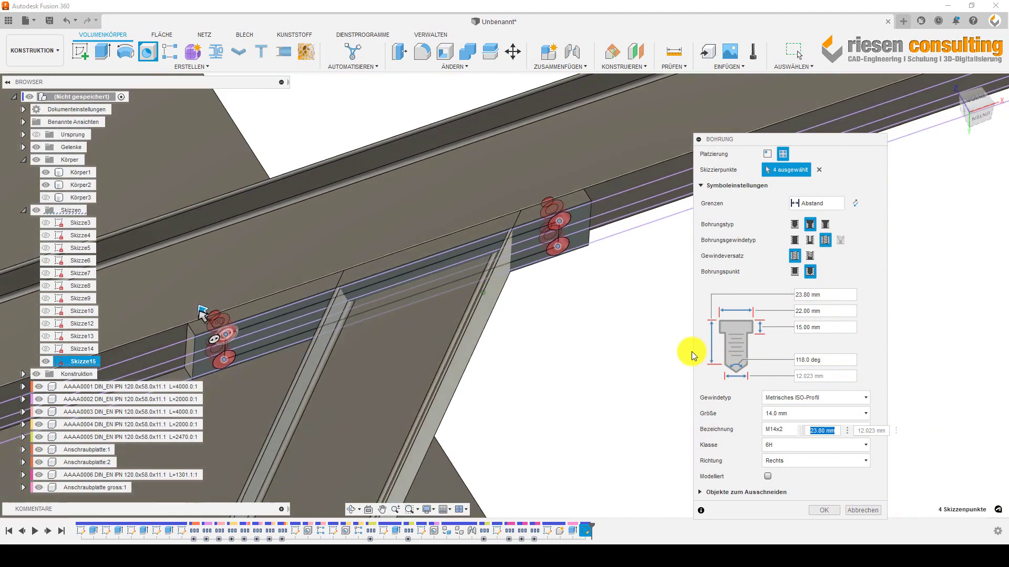
mouse_move(685, 286)
middle_mouse_down("shift")
mouse_move(632, 334)
mouse_move(630, 310)
middle_mouse_up("shift")
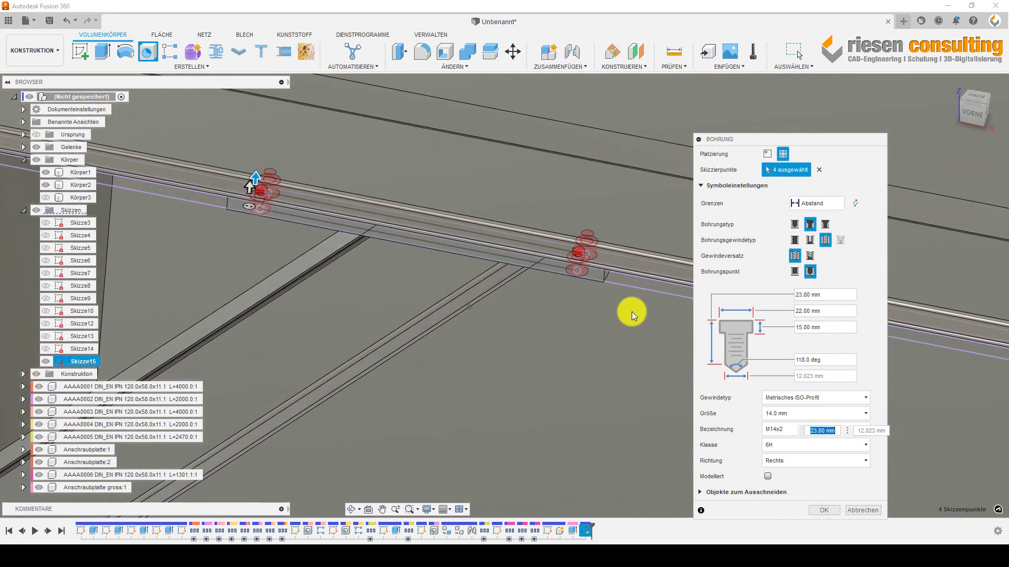
- Switch the hole extent from Abstand to Bis
left_click(835, 204)
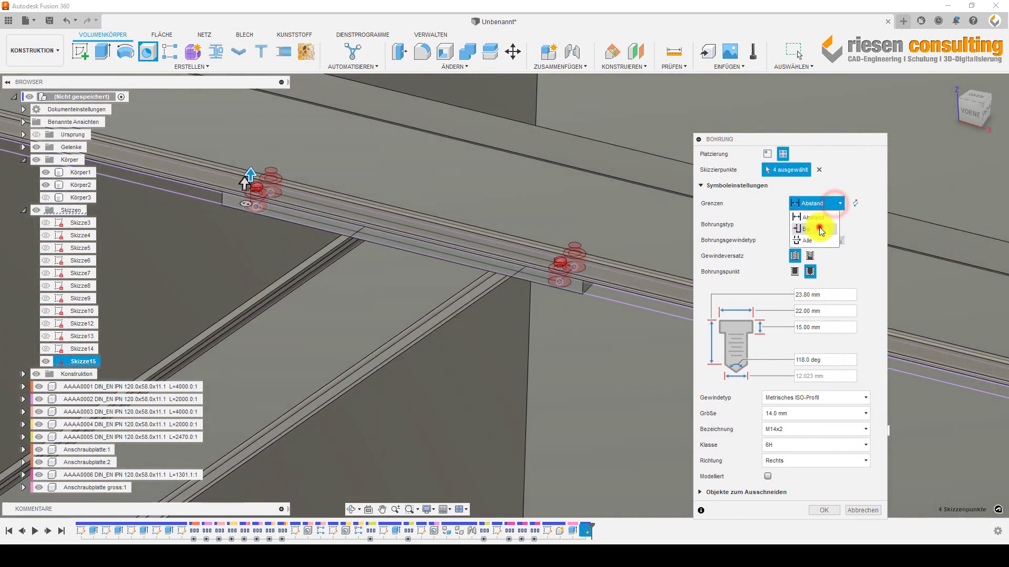
left_click(821, 231)
mouse_move(553, 200)
middle_mouse_down("shift")
mouse_move(625, 244)
mouse_move(561, 272)
middle_mouse_up("shift")
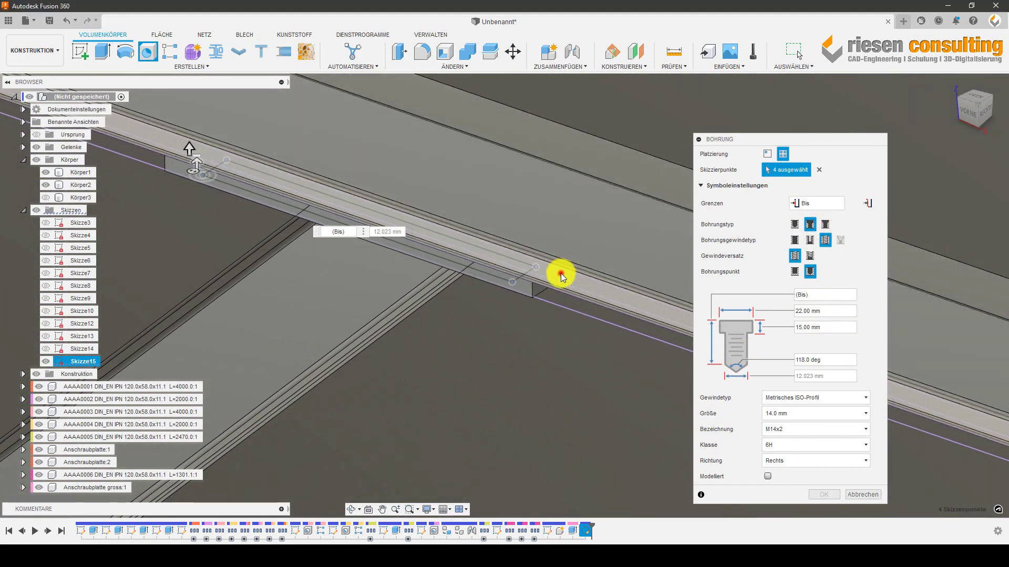
- Orbit and zoom around the beams to inspect the four hole previews
mouse_move(420, 362)
middle_mouse_down("shift")
mouse_move(440, 349)
mouse_move(431, 343)
middle_mouse_up("shift")
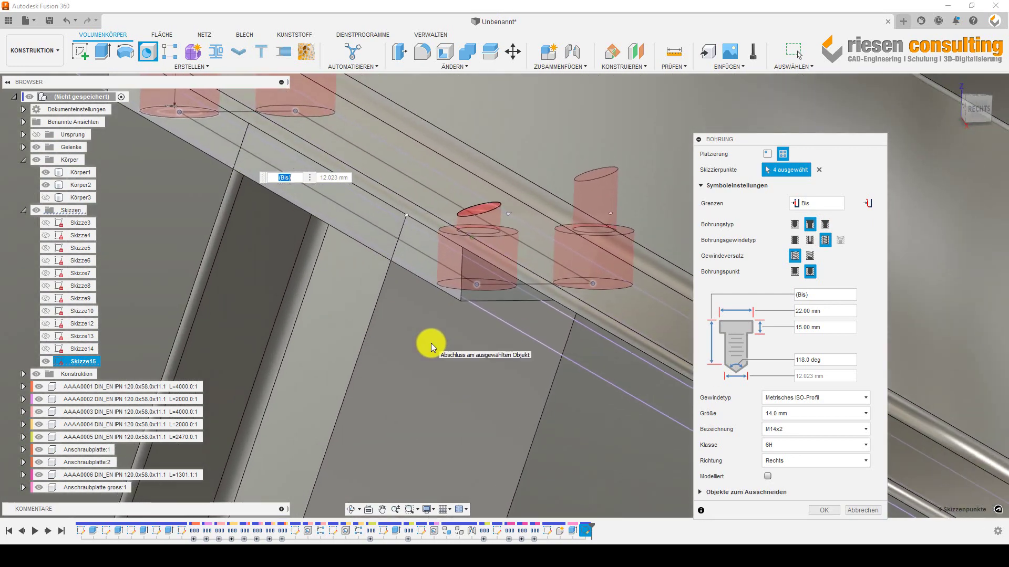
scroll(430, 342, "down", 2)
scroll(429, 343, "down", 3)
scroll(430, 343, "down", 3)
mouse_move(430, 343)
middle_mouse_down("shift")
mouse_move(422, 330)
mouse_move(413, 358)
middle_mouse_up("shift")
scroll(422, 330, "up", 4)
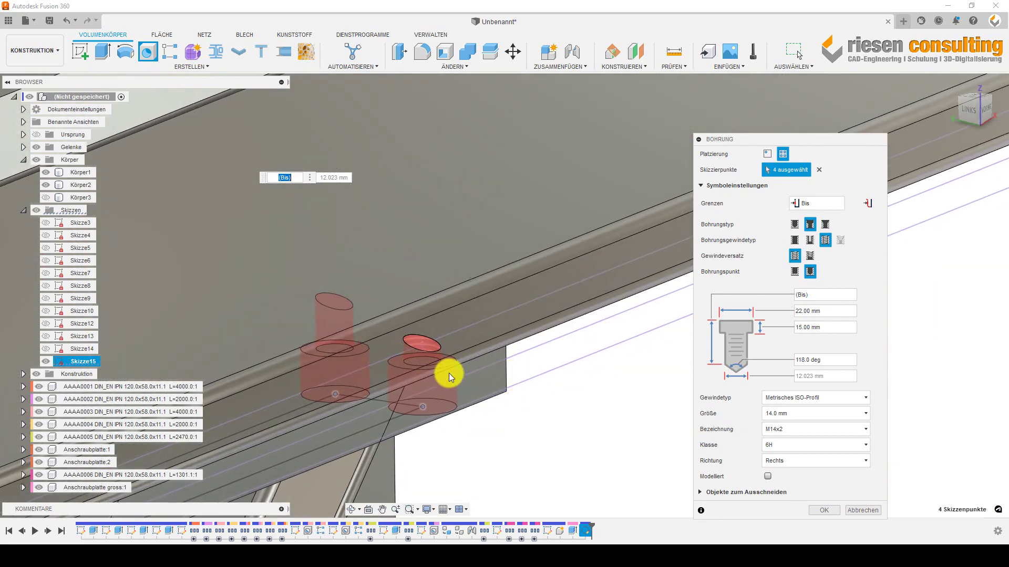
scroll(558, 445, "down", 1)
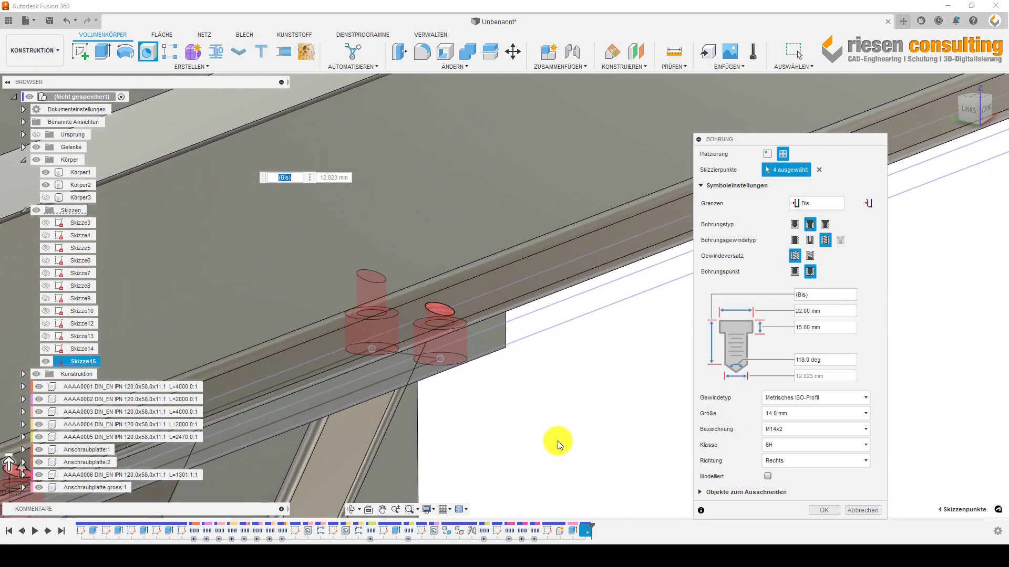
scroll(547, 405, "down", 5)
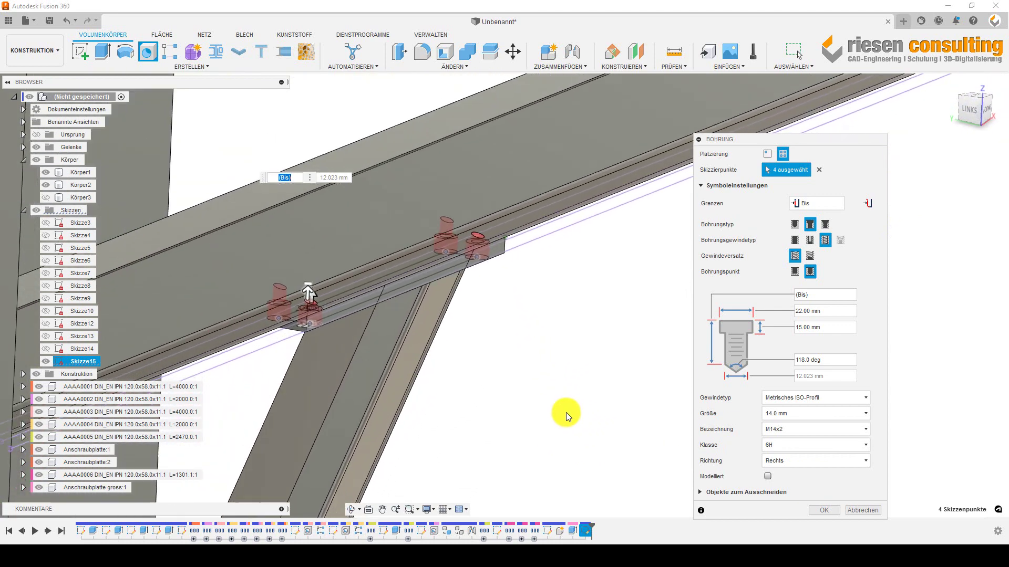
mouse_move(563, 412)
middle_mouse_down("shift")
mouse_move(575, 374)
mouse_move(561, 366)
middle_mouse_up("shift")
scroll(541, 324, "up", 3)
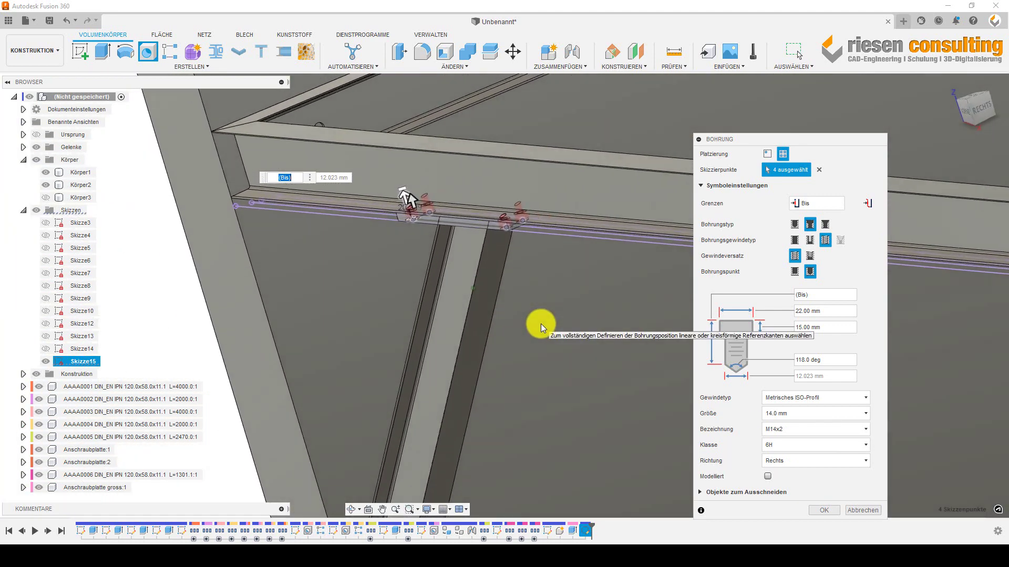
scroll(898, 391, "up", 2)
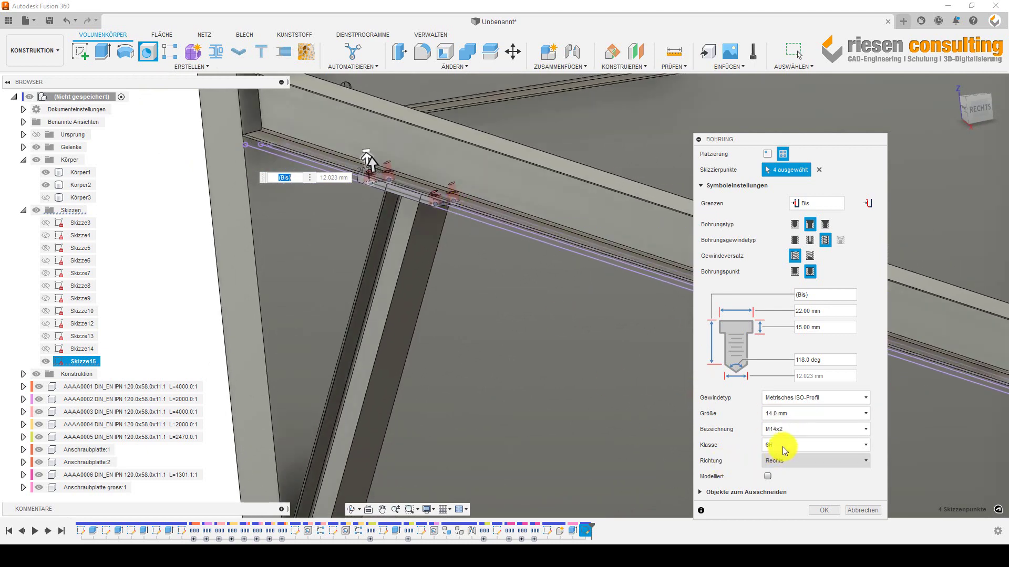
scroll(440, 197, "up", 2)
scroll(426, 197, "up", 2)
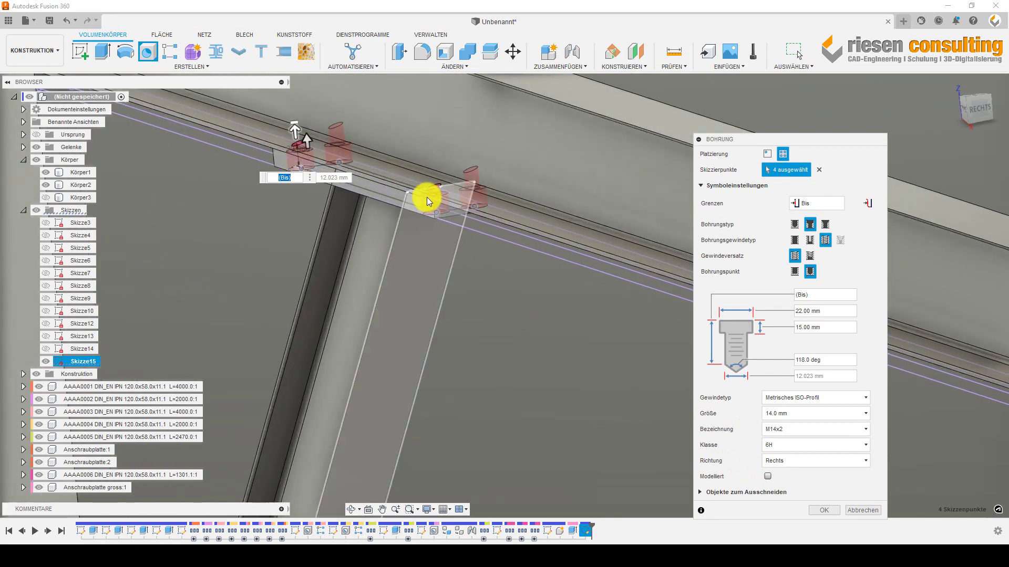
scroll(427, 193, "up", 3)
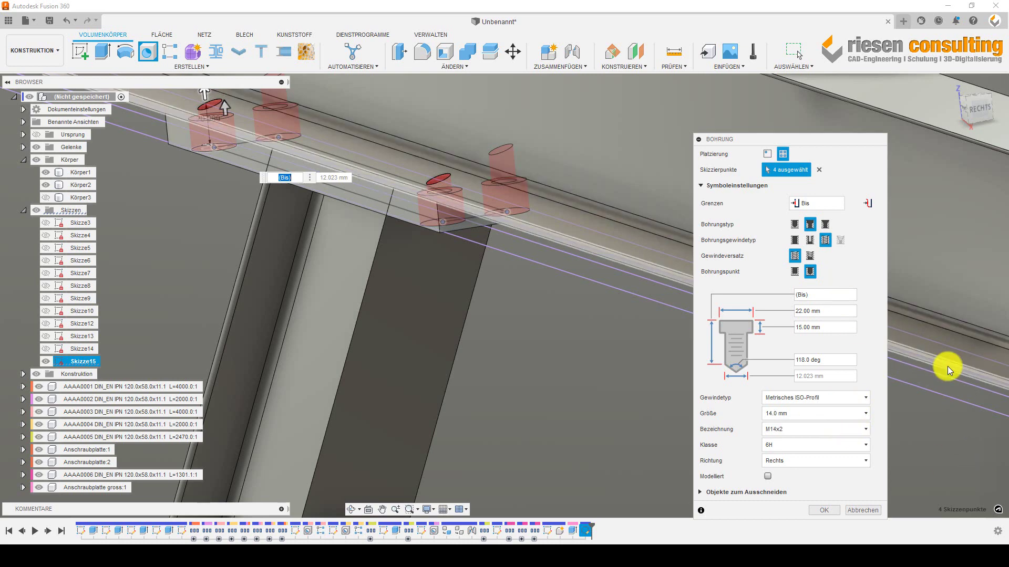
middle_click_drag(945, 368, 576, 380, "shift")
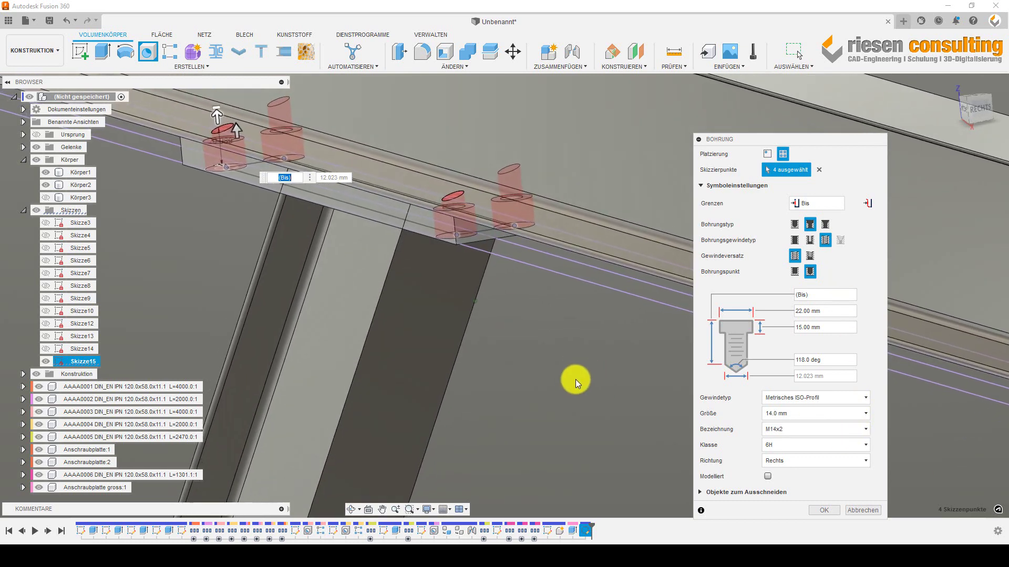
scroll(579, 374, "down", 2)
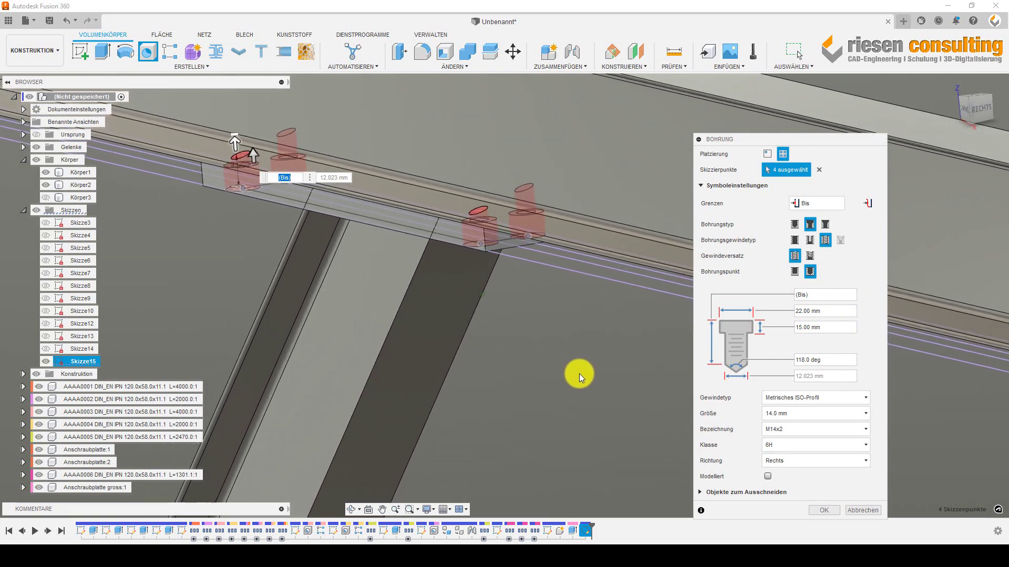
- Change the counterbore diameter from 22 mm to 16 and create the four holes
left_click(819, 314)
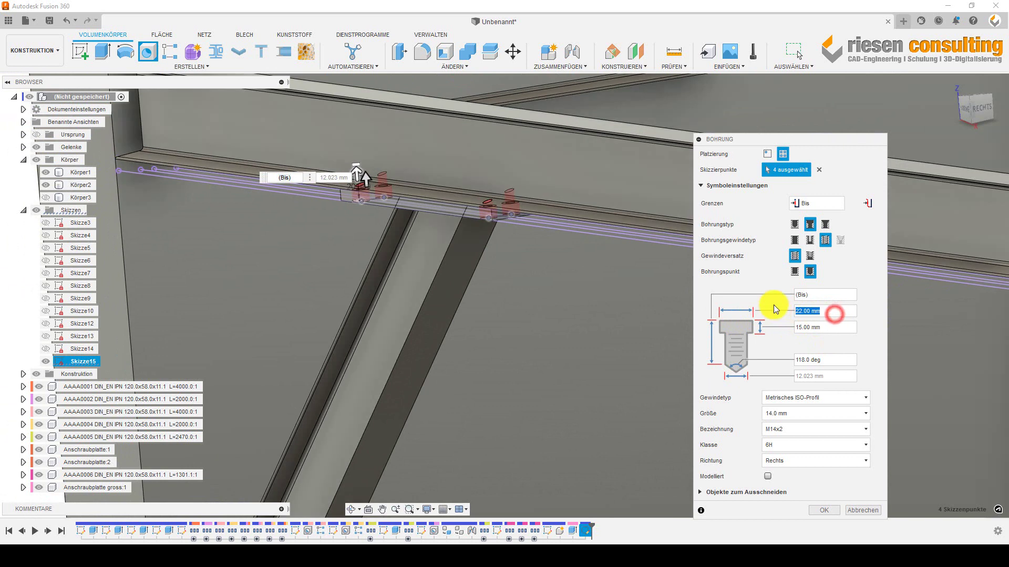
type("16")
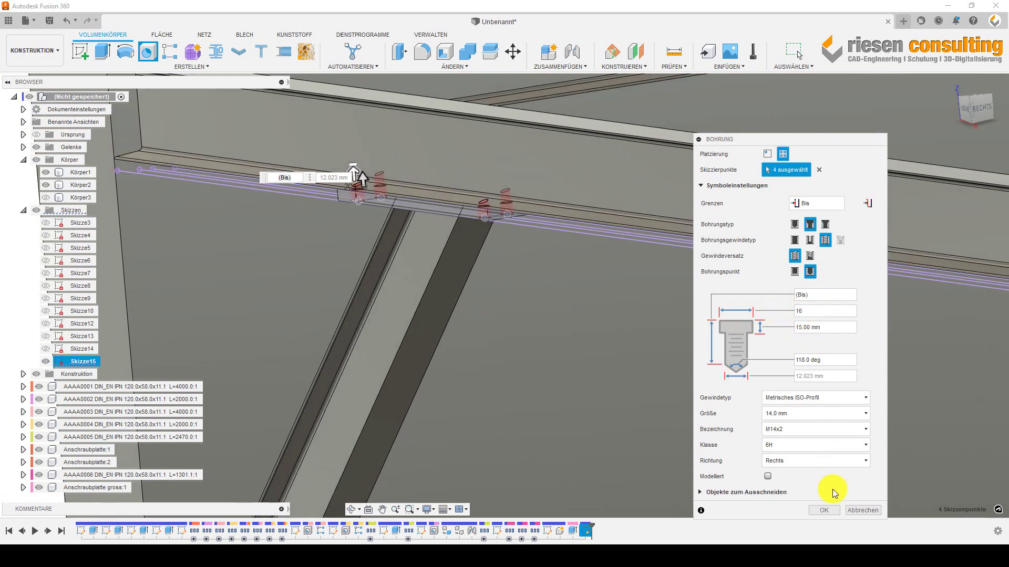
left_click_drag(820, 316, 792, 312)
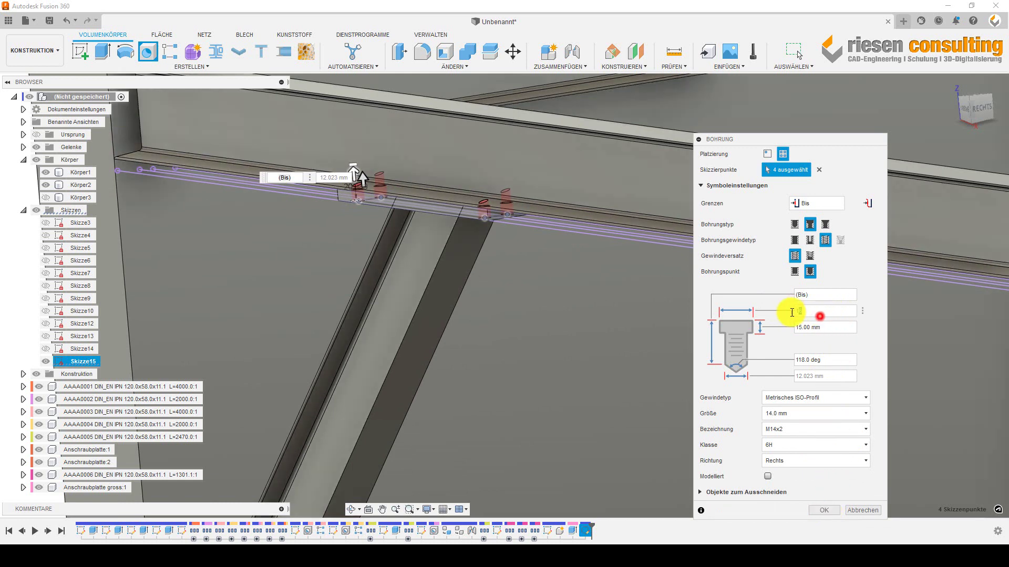
key("BackSpace")
type("18")
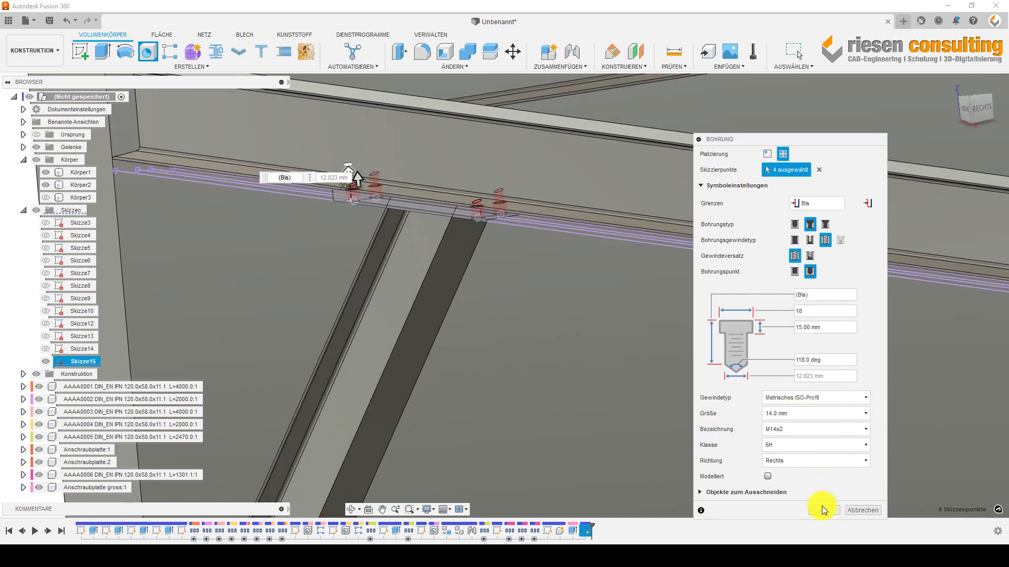
left_click(824, 511)
mouse_move(776, 449)
middle_mouse_down("shift")
mouse_move(379, 71)
mouse_move(423, 86)
mouse_move(416, 97)
mouse_move(466, 210)
mouse_move(567, 339)
mouse_move(620, 355)
mouse_move(650, 327)
mouse_move(645, 249)
mouse_move(617, 247)
middle_mouse_up("shift")
- Measure the plate hole's edge diameter, which reads 16 mm
scroll(629, 342, "down", 5)
scroll(617, 247, "up", 2)
scroll(622, 240, "up", 4)
scroll(616, 246, "up", 3)
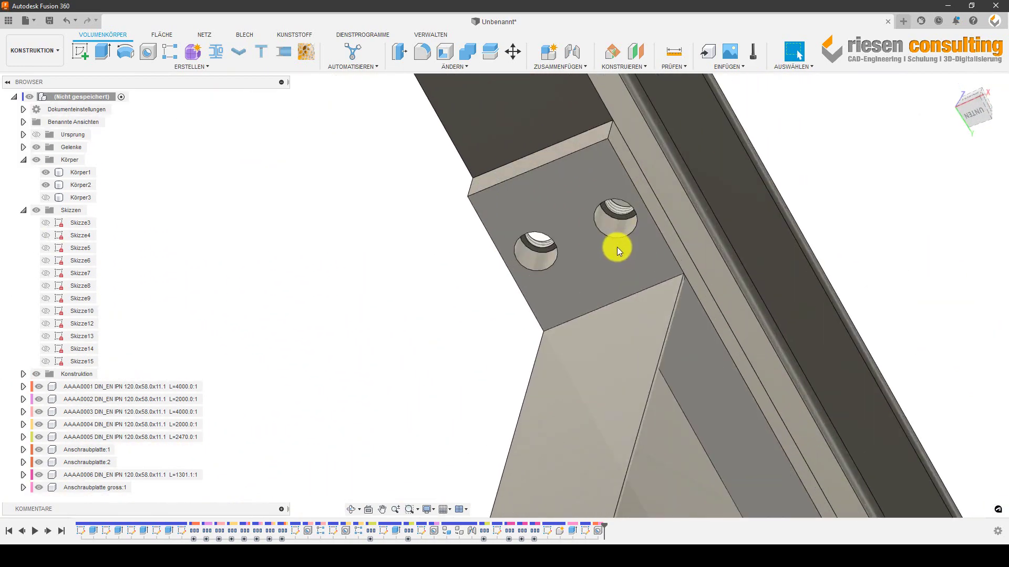
left_click(674, 72)
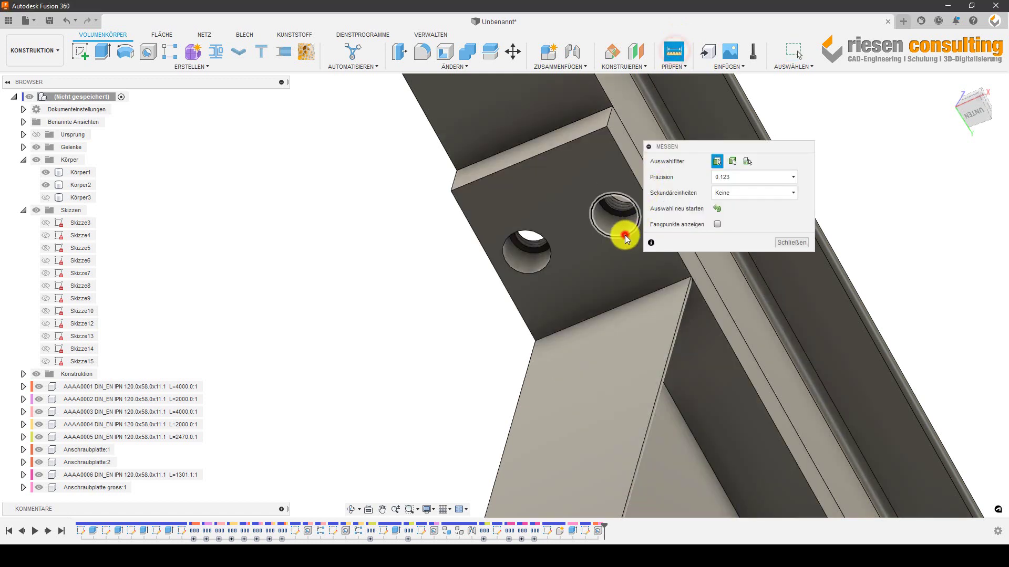
left_click(625, 235)
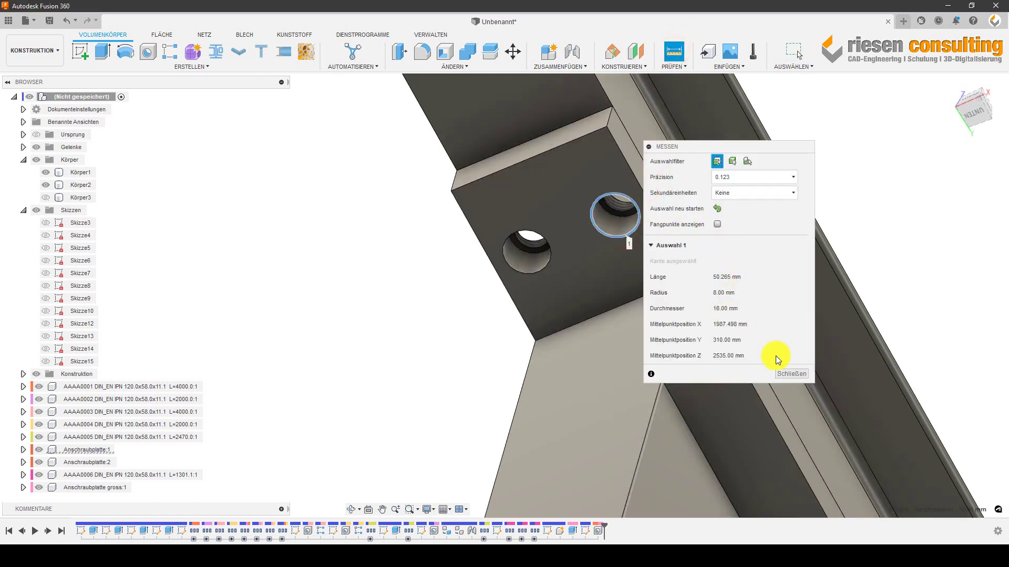
left_click(780, 375)
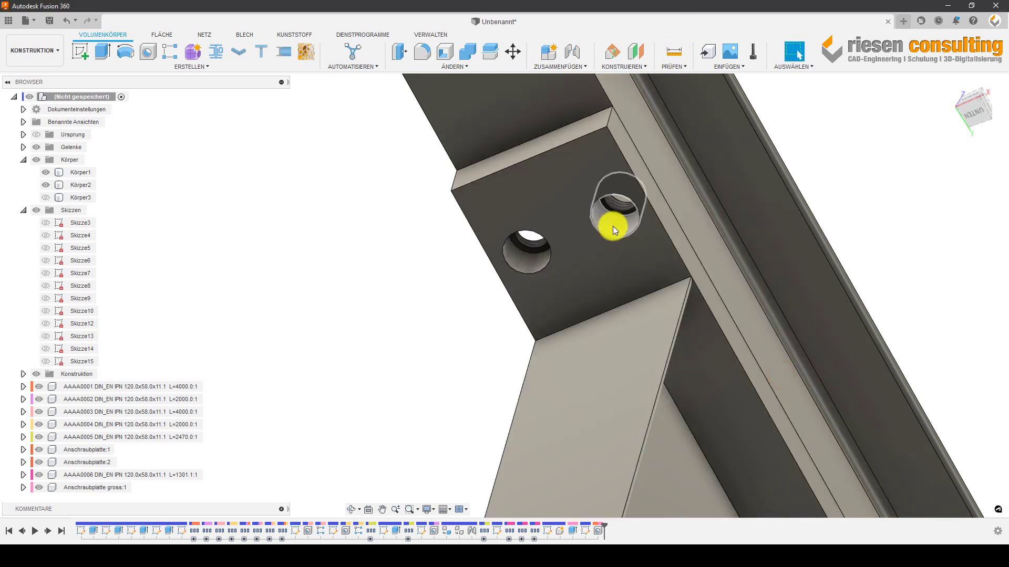
- Edit the hole feature with Element bearbeiten, setting the counterbore diameter to 18
left_click(613, 227)
right_click(612, 226)
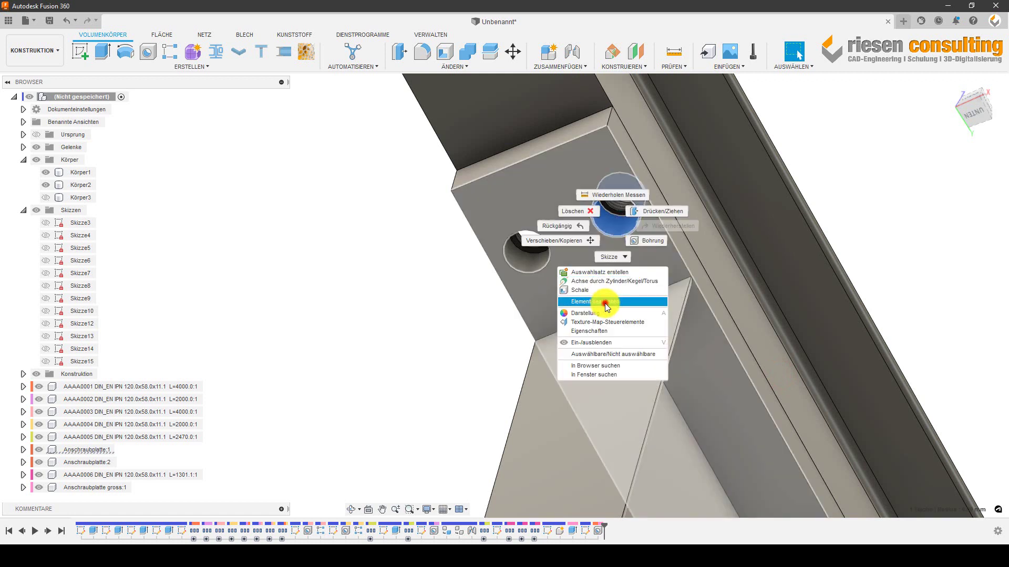
left_click(604, 304)
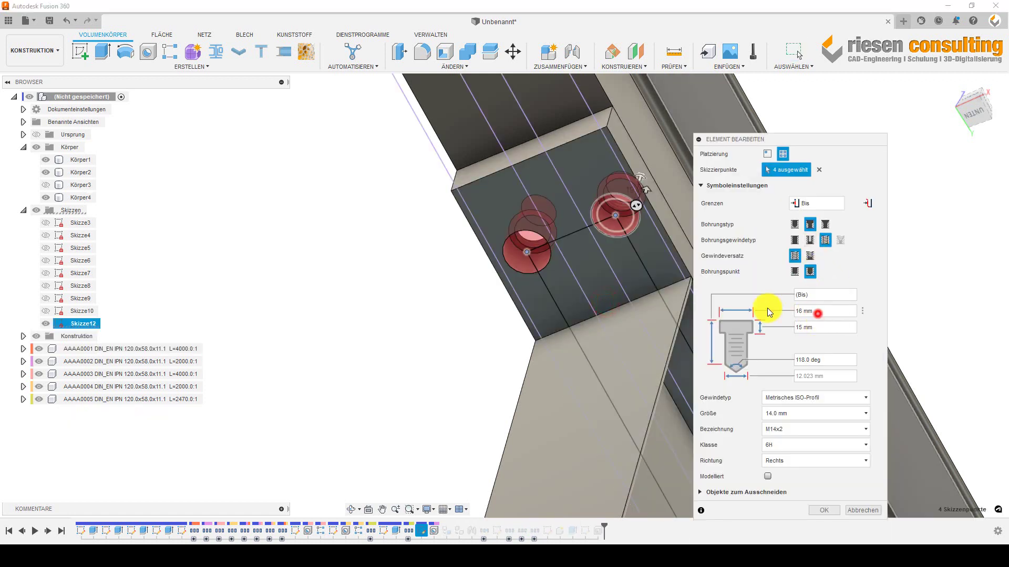
type("18")
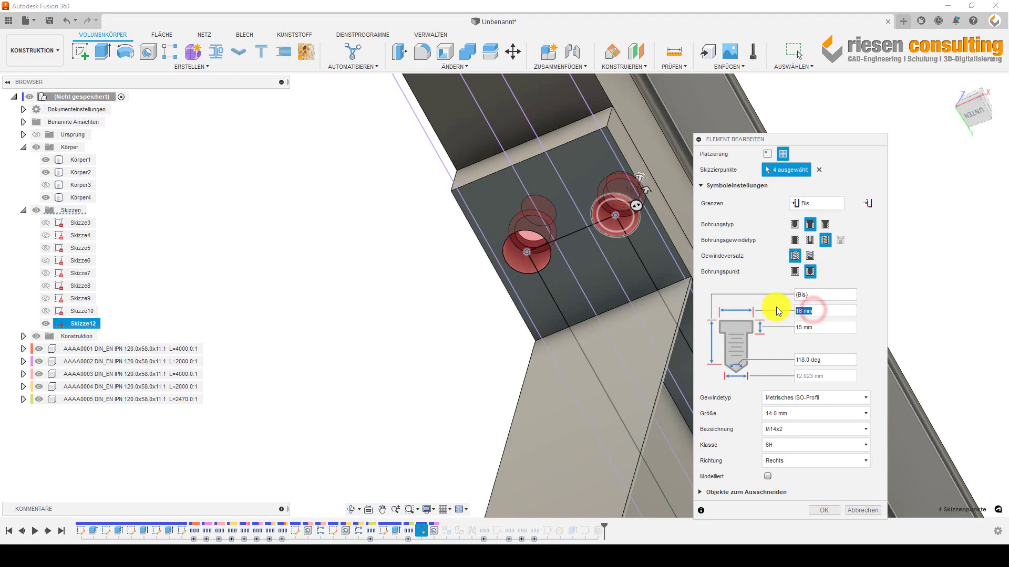
left_click(824, 510)
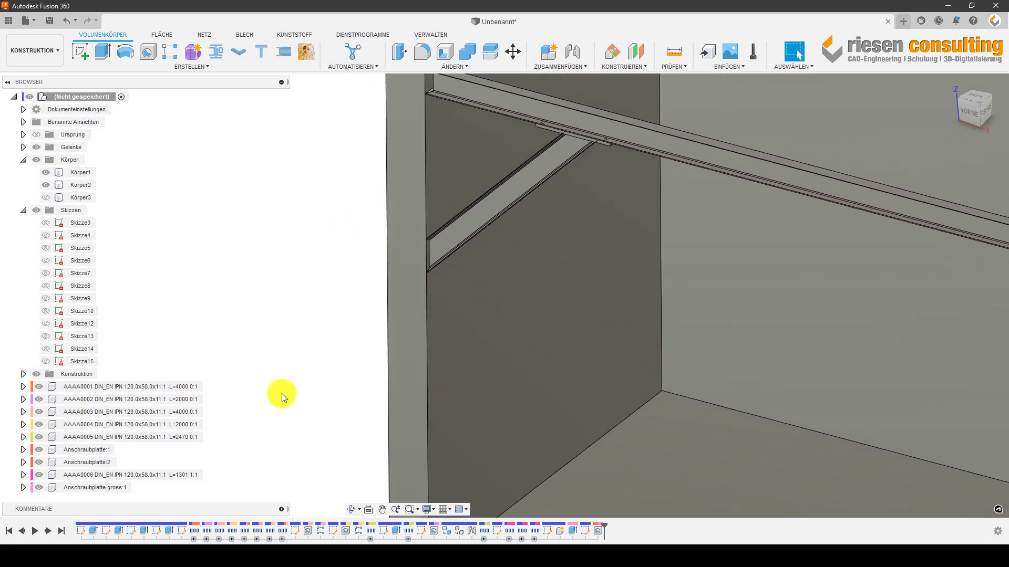
- Move Anschraubplatte gross:1 away from the frame, rotated 90° to stand upright
left_click(112, 488)
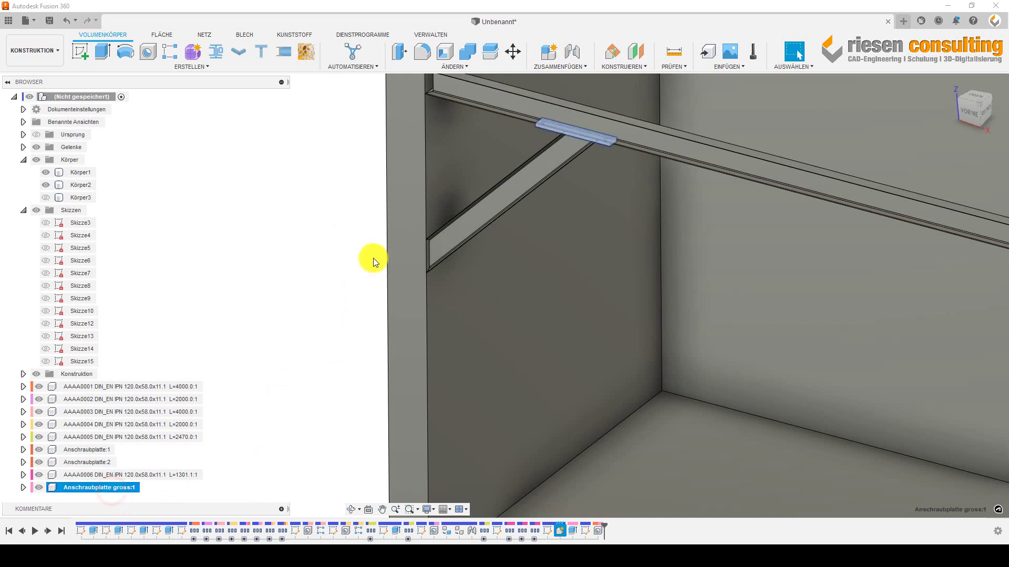
key("m")
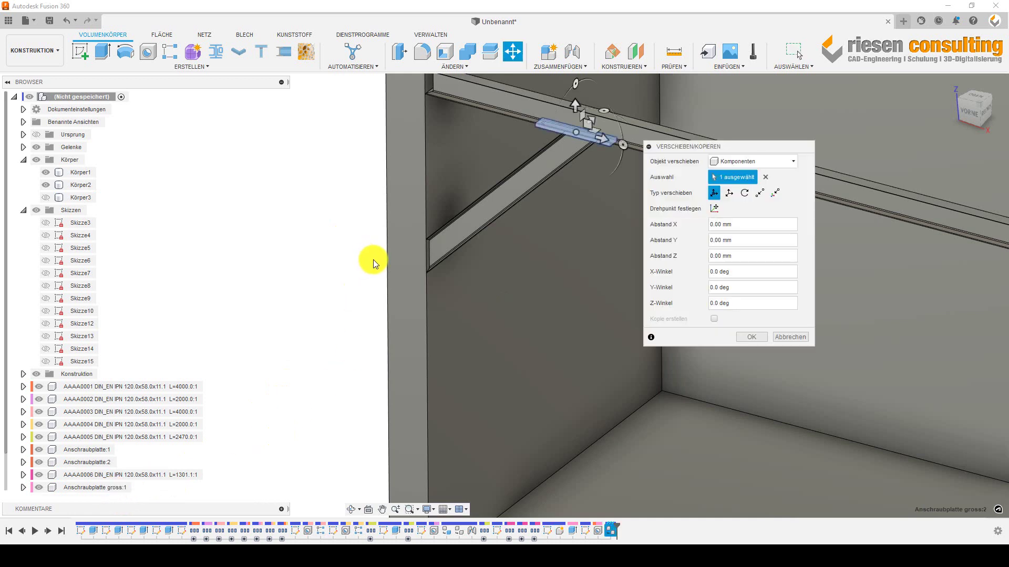
mouse_move(571, 140)
left_mouse_down()
mouse_move(283, 286)
mouse_move(314, 346)
left_mouse_up()
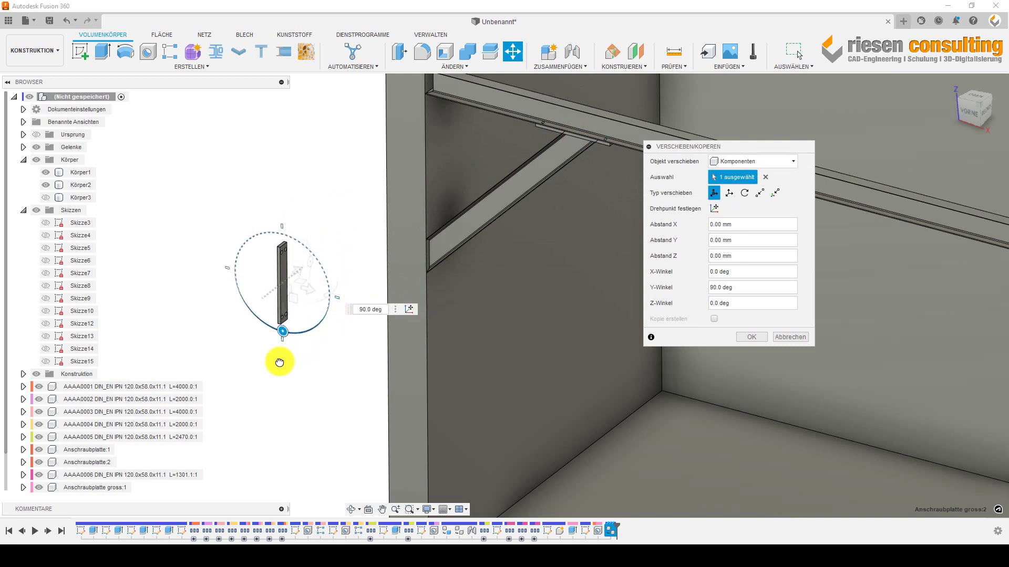
left_click(751, 338)
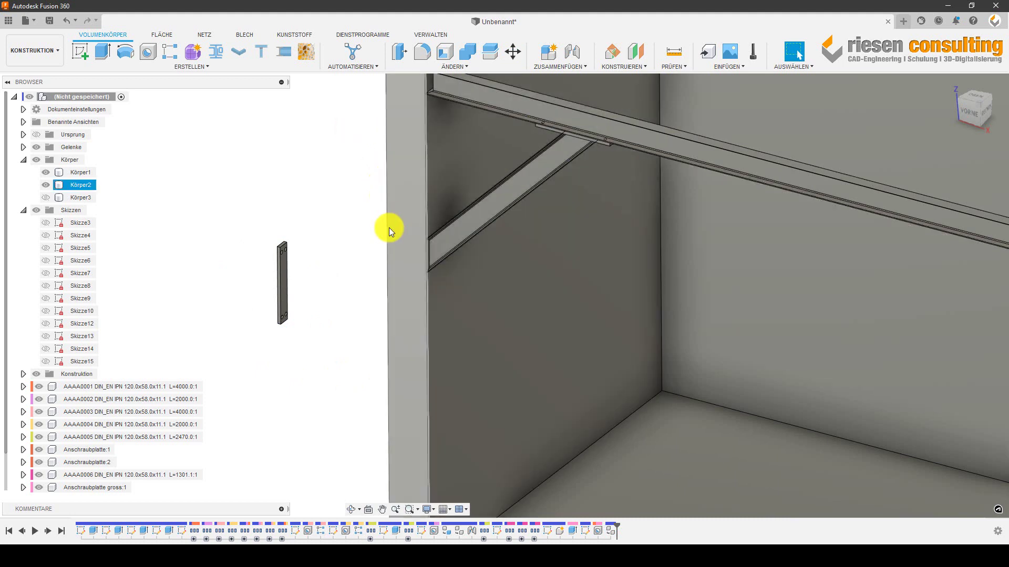
- Hide Körper1 and Körper2 and start a joint from the large plate's top edge
left_click(46, 172)
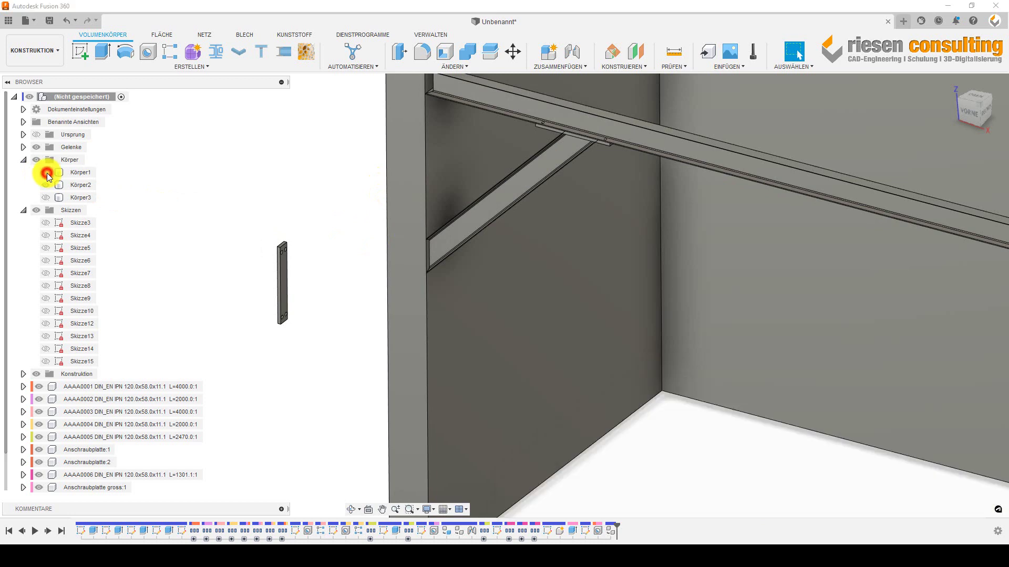
left_click(46, 185)
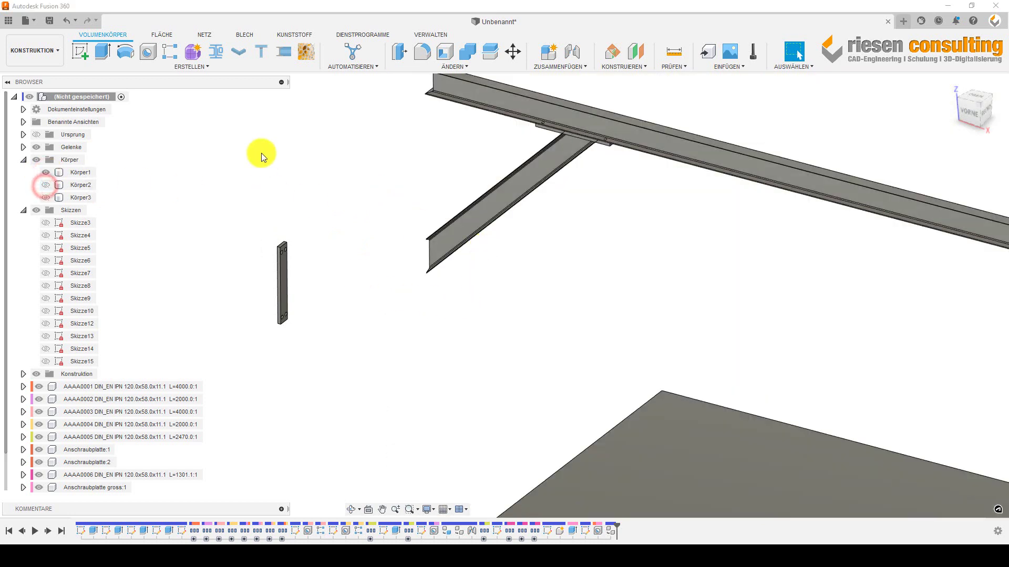
key("j")
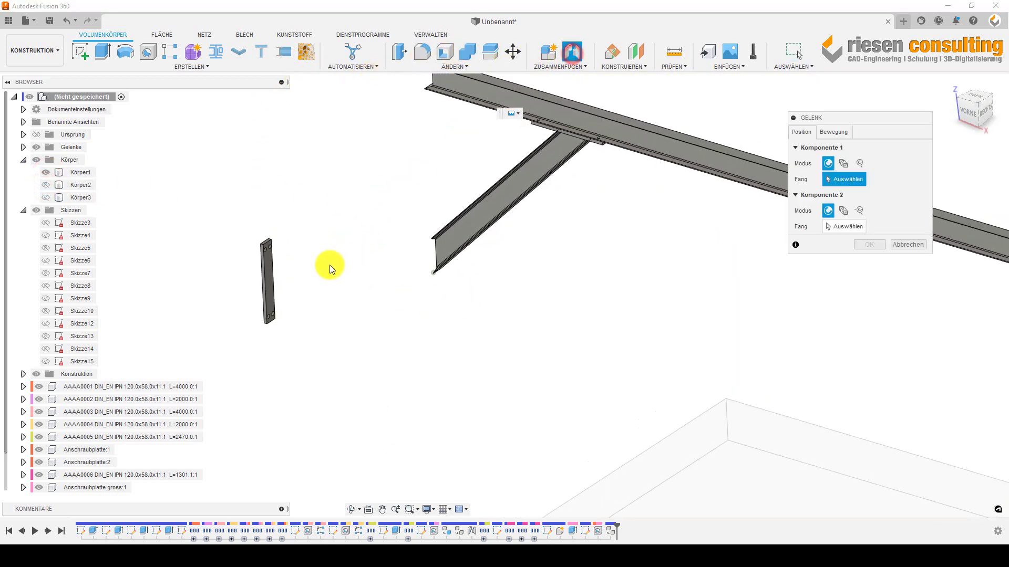
scroll(283, 265, "up", 5)
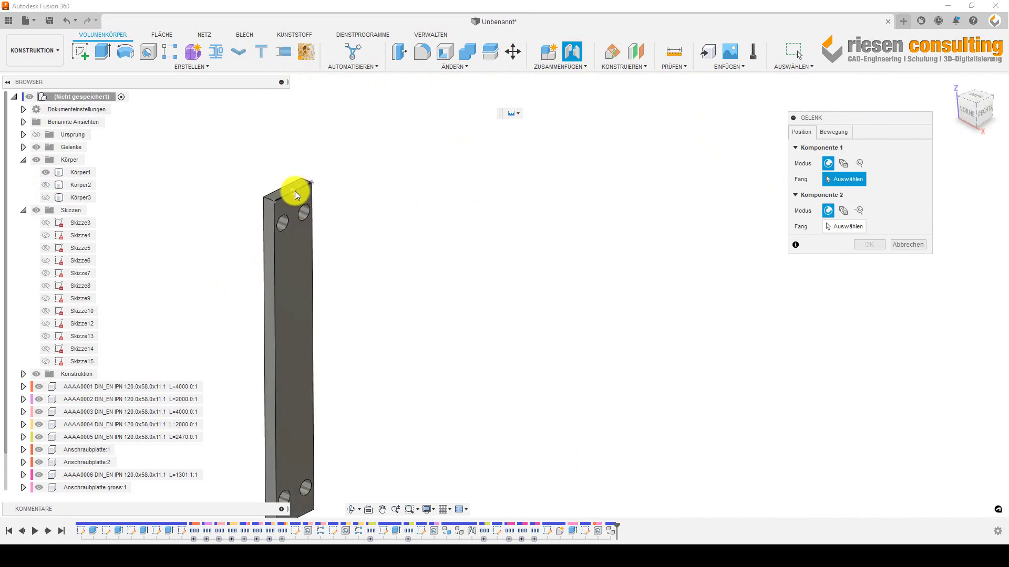
left_click(292, 204)
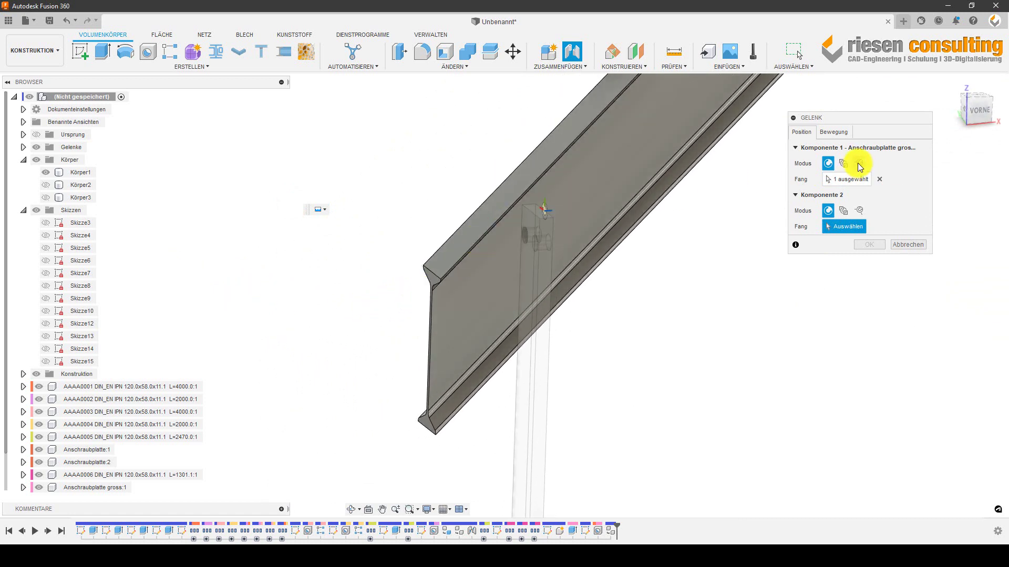
left_click(882, 180)
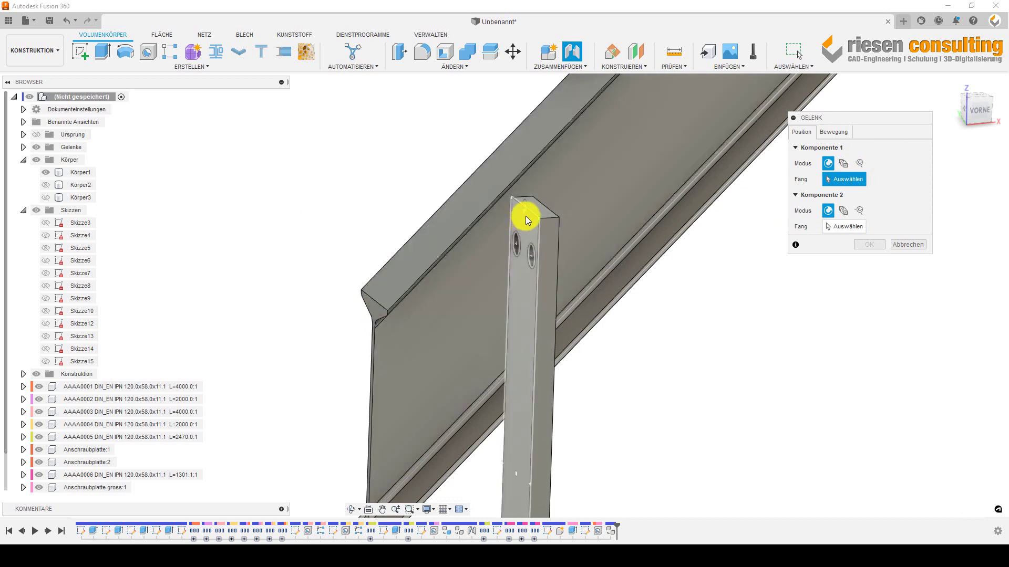
left_click(526, 216)
- Join the plate to the brace's flange corner, flipped with Umkehren, with a 100 mm offset
scroll(322, 362, "up", 3)
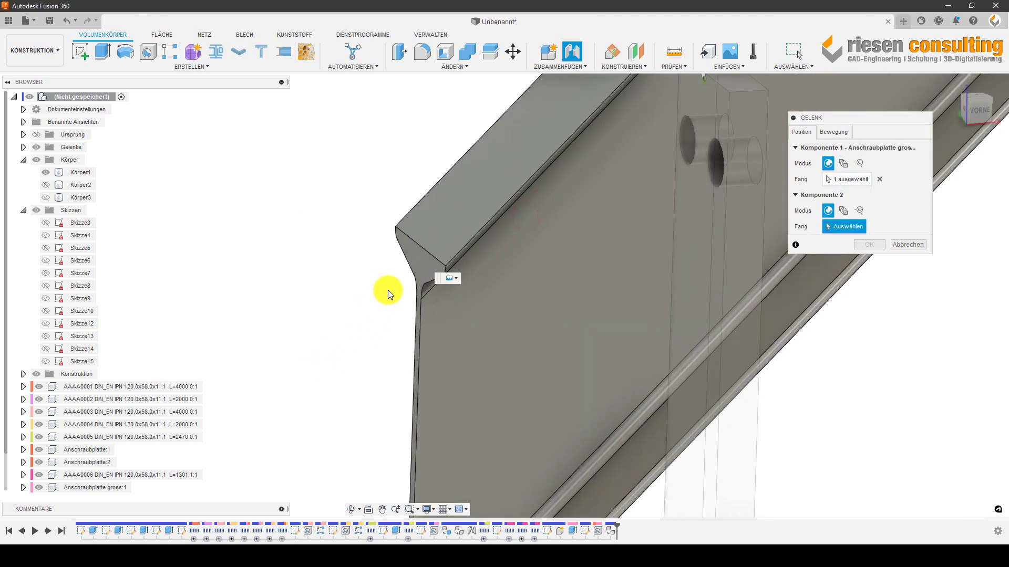
left_click(424, 261)
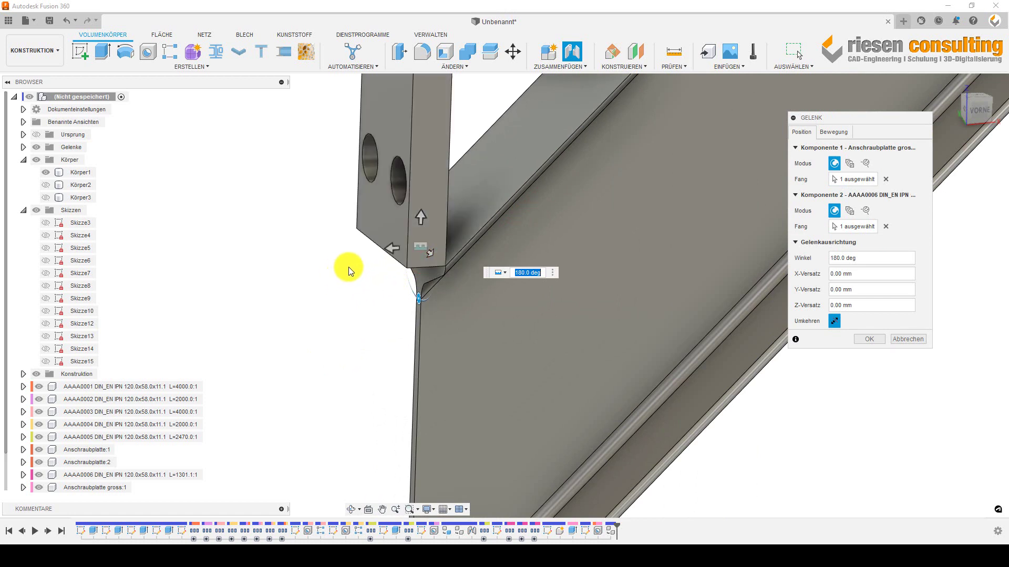
scroll(349, 267, "down", 3)
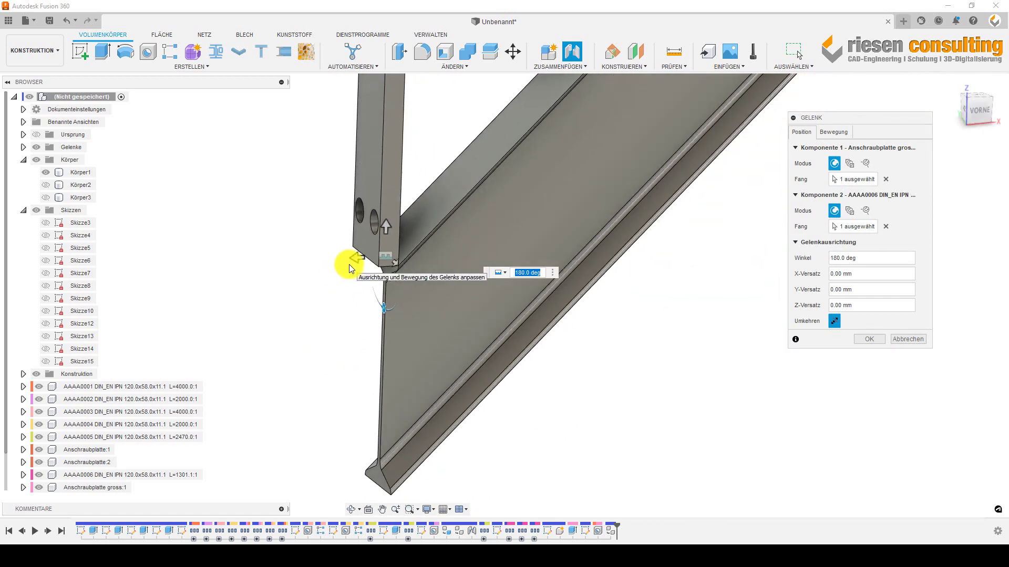
left_click(833, 320)
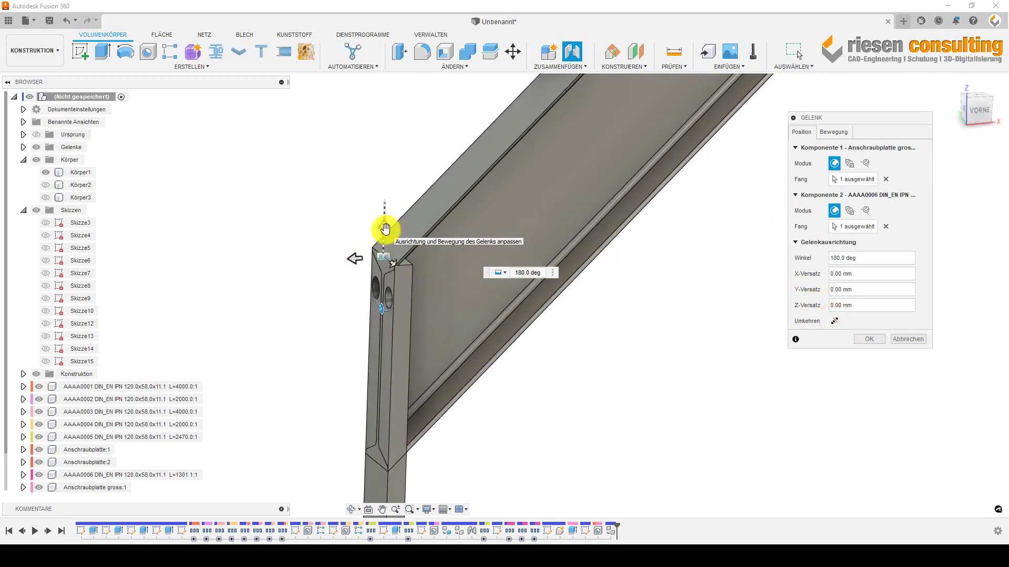
left_click_drag(385, 229, 373, 139)
type("1")
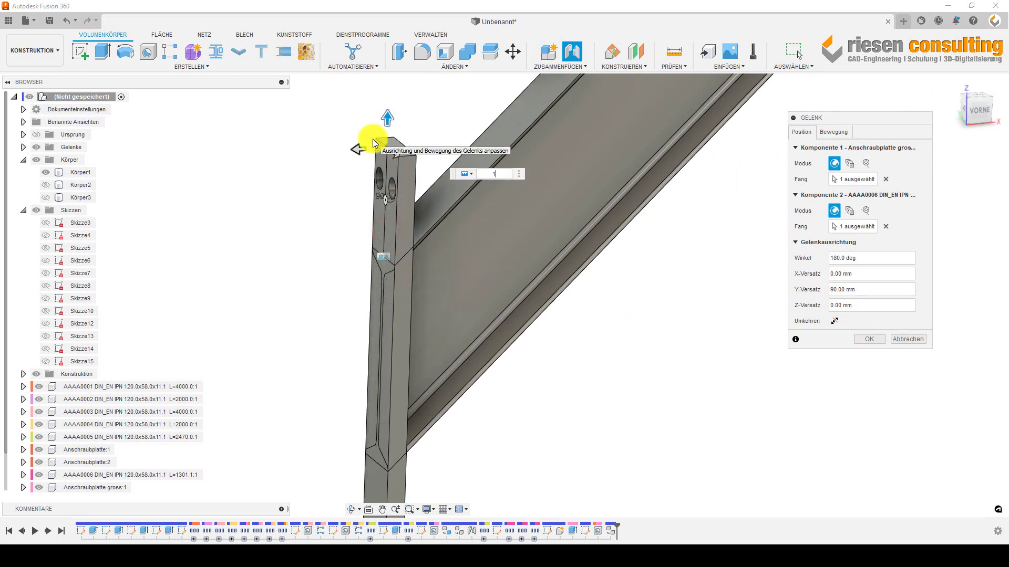
type("00")
key("Return")
key("Return")
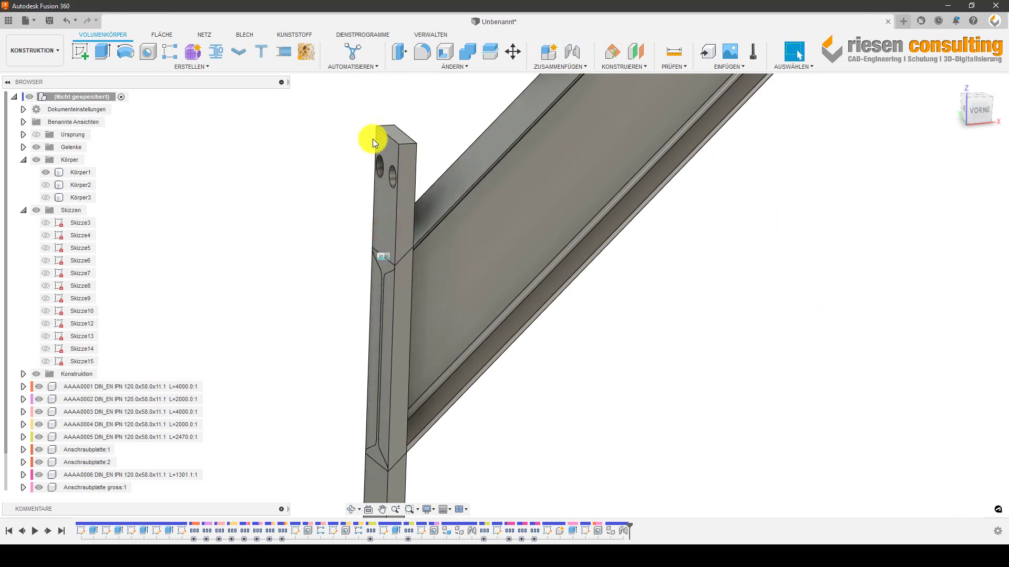
scroll(365, 158, "down", 5)
- Reopen the large plate's joint in Gelenk bearbeiten and drag its Y offset to 150 mm
mouse_move(358, 175)
middle_mouse_down("shift")
mouse_move(773, 319)
mouse_move(685, 329)
mouse_move(484, 460)
middle_mouse_up("shift")
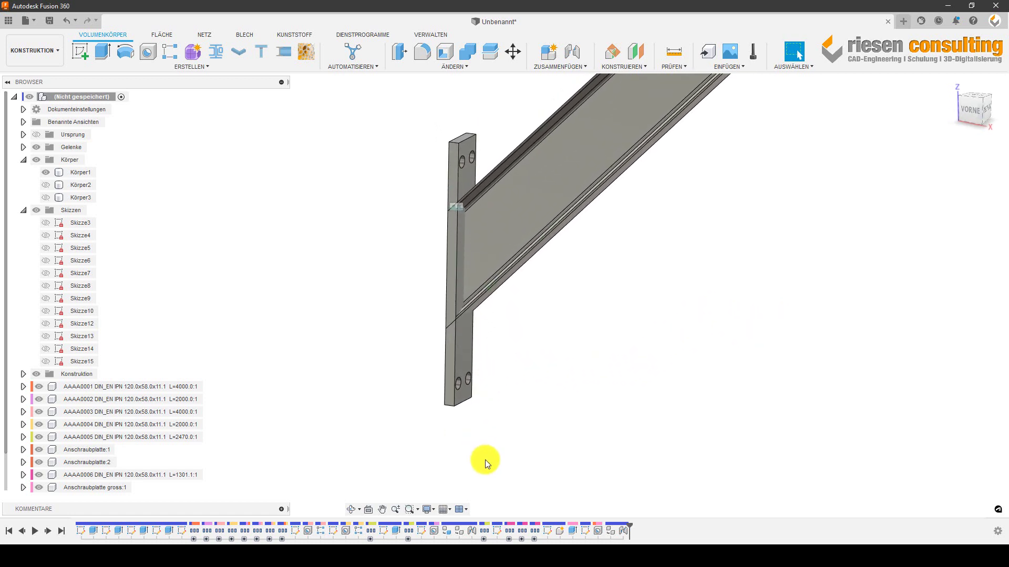
double_click(622, 532)
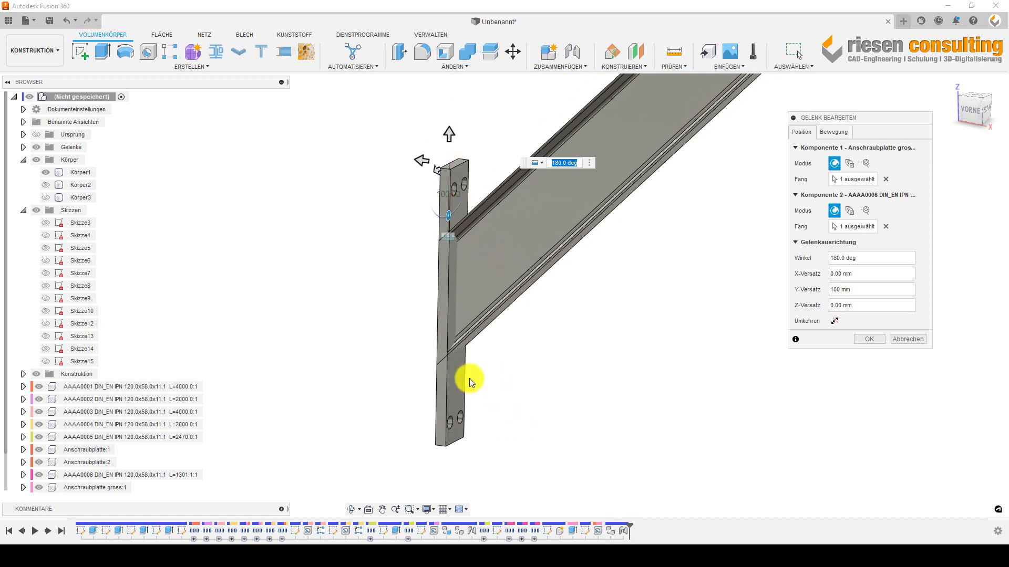
left_click_drag(447, 139, 443, 101)
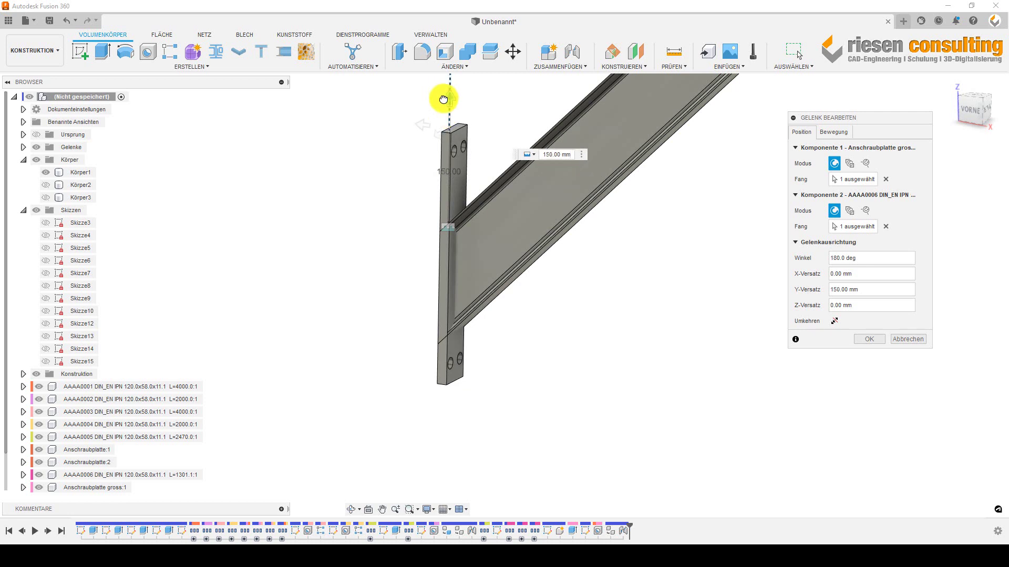
middle_click_drag(673, 270, 670, 306, "shift")
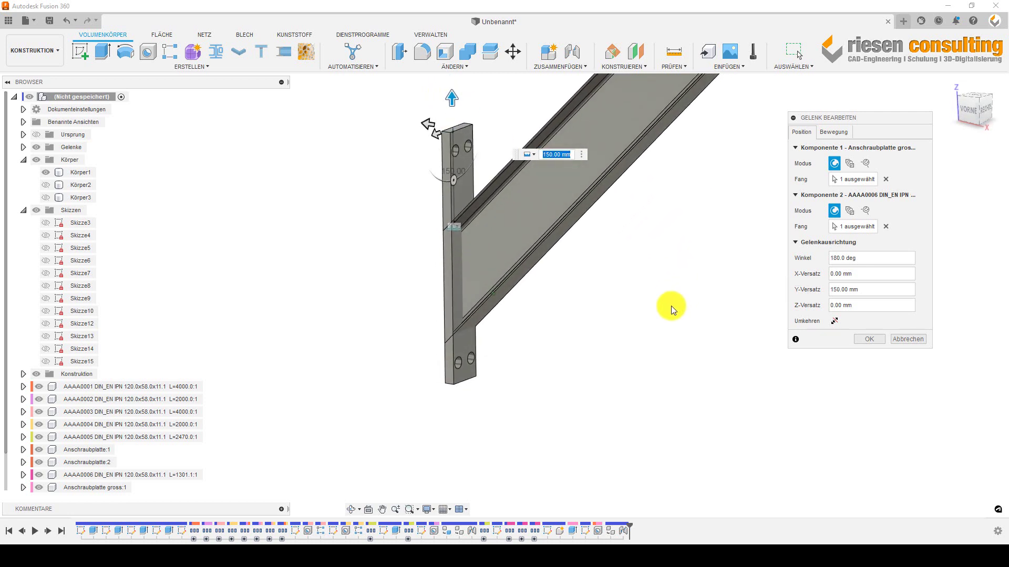
left_click(861, 341)
middle_click_drag(708, 371, 678, 367, "shift")
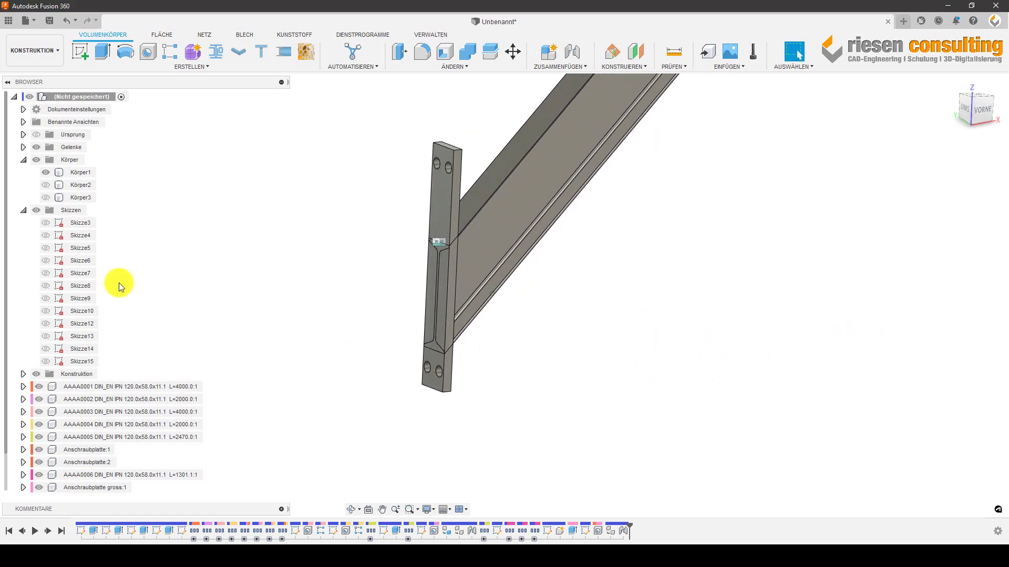
- Show Körper1 and the wall body Körper2 again
left_click(46, 185)
left_click(711, 396)
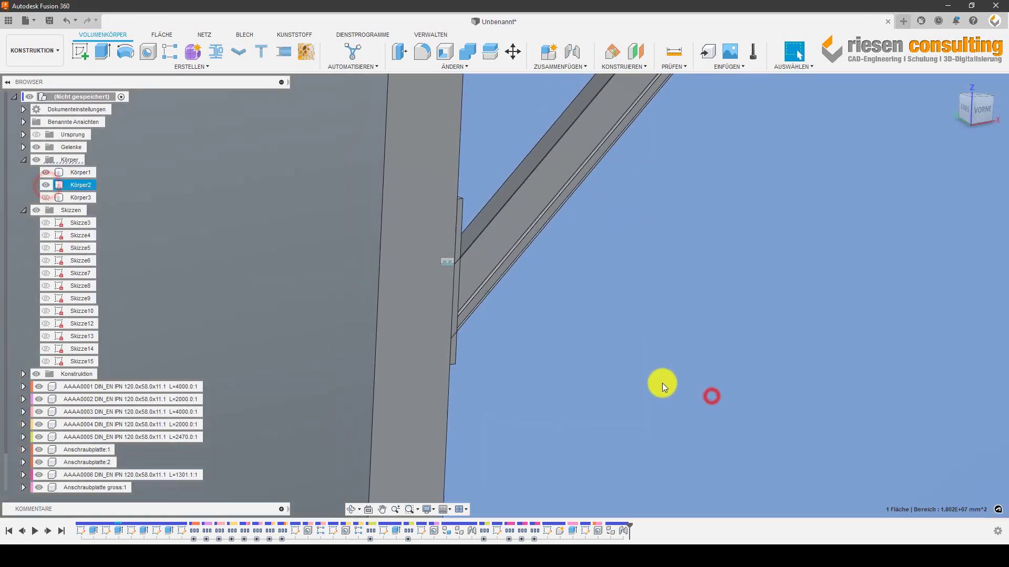
scroll(661, 382, "down", 3)
left_click(289, 198)
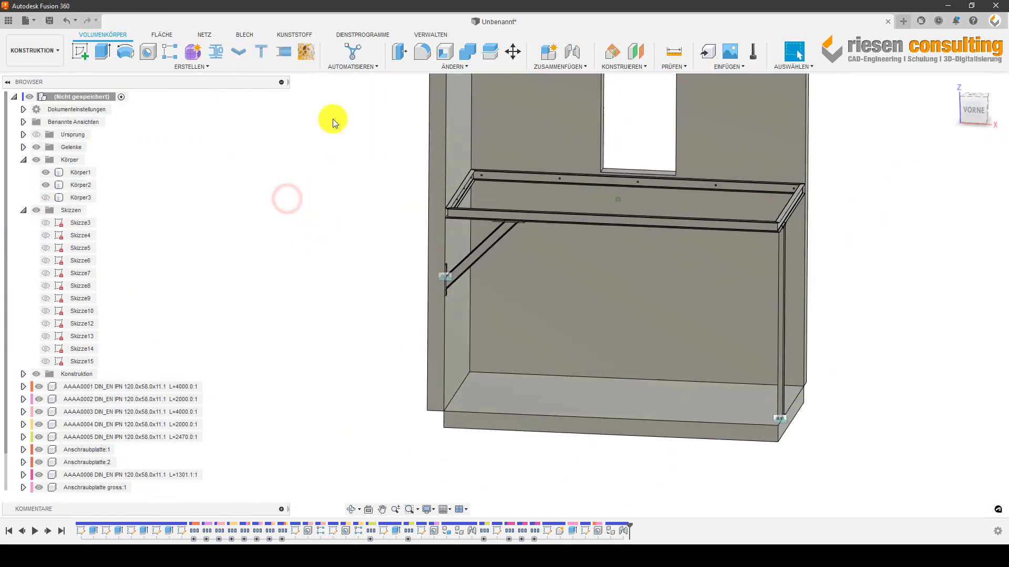
- Trim the diagonal brace to the wall plate's face
left_click(257, 49)
scroll(510, 349, "up", 2)
scroll(485, 340, "up", 2)
scroll(390, 311, "up", 3)
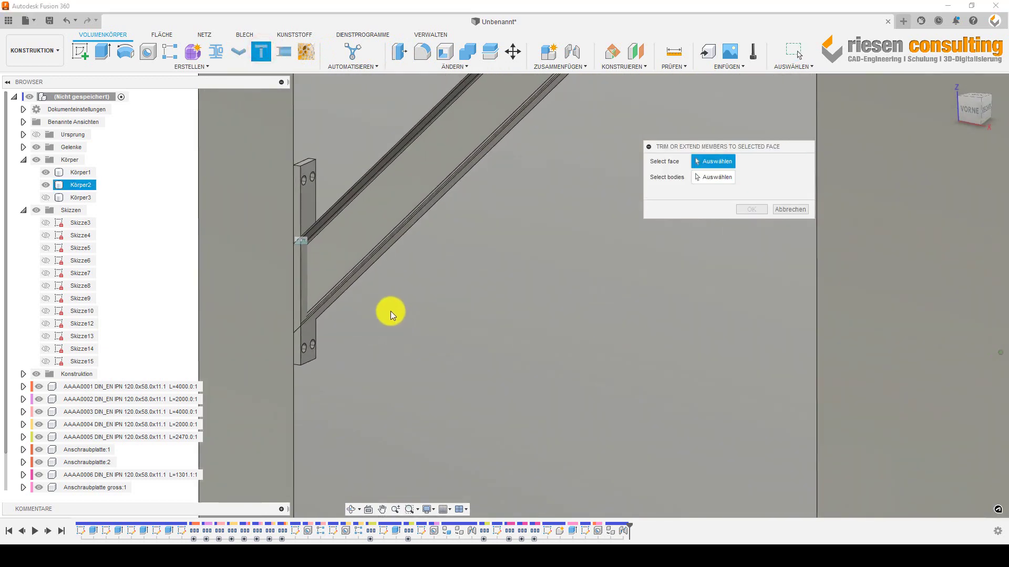
left_click(308, 326)
left_click(710, 178)
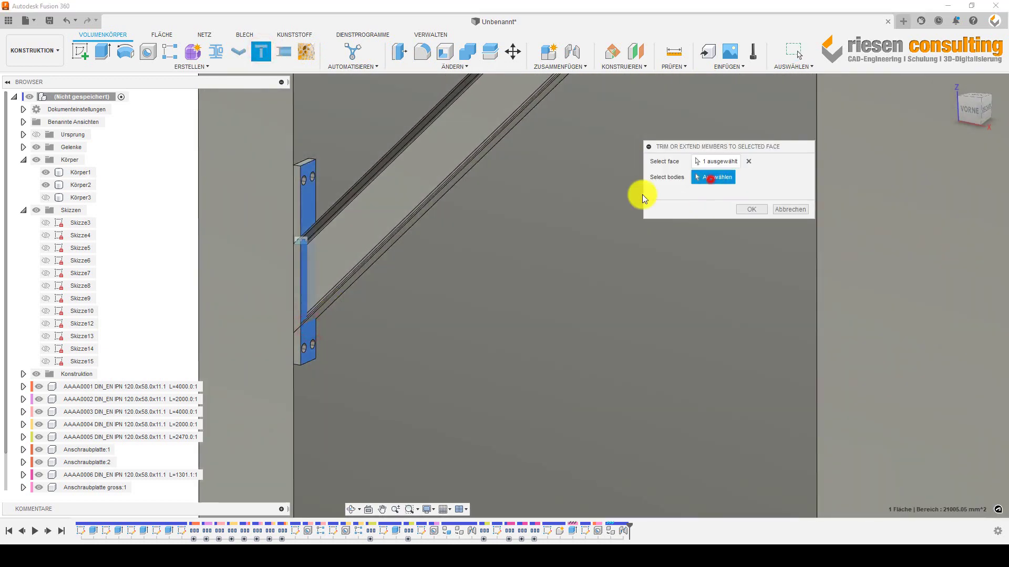
left_click(371, 197)
left_click(751, 208)
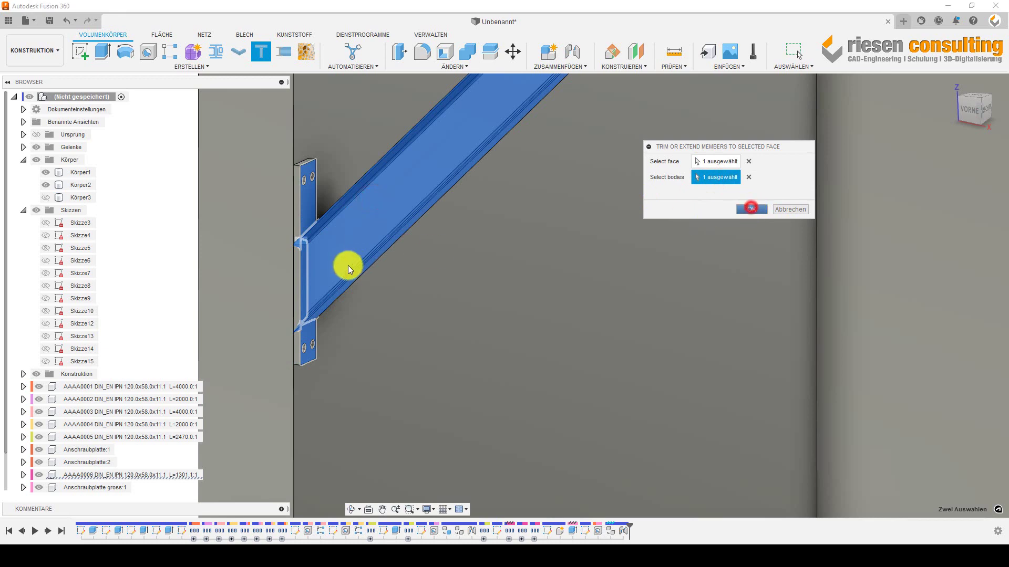
scroll(348, 266, "down", 3)
scroll(409, 309, "down", 2)
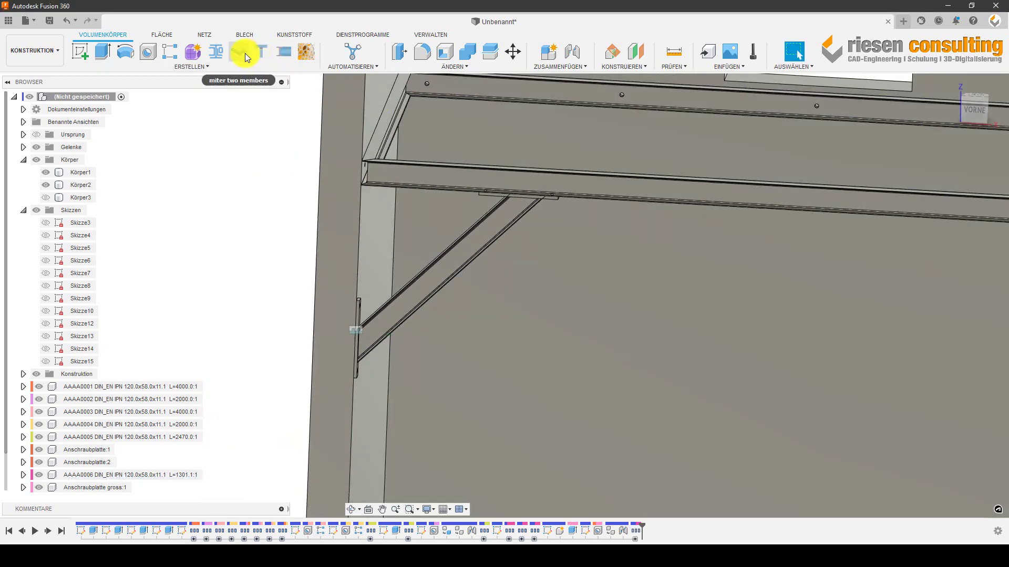
- Trim the diagonal brace to the upper plate's face at the top junction
left_click(243, 53)
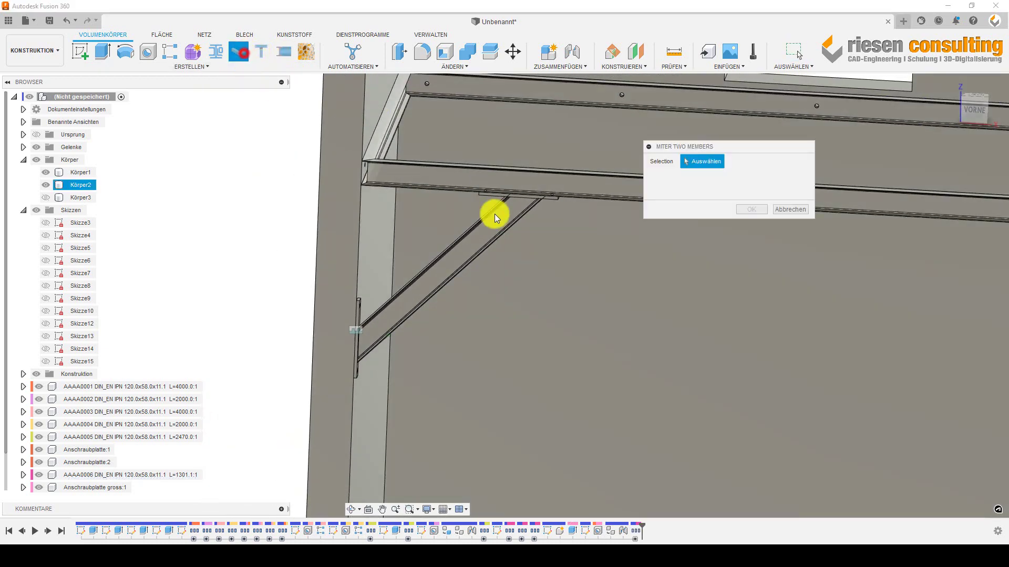
left_click(263, 54)
mouse_move(720, 213)
middle_mouse_down("shift")
mouse_move(662, 222)
mouse_move(547, 212)
middle_mouse_up("shift")
scroll(536, 211, "up", 3)
scroll(473, 232, "up", 3)
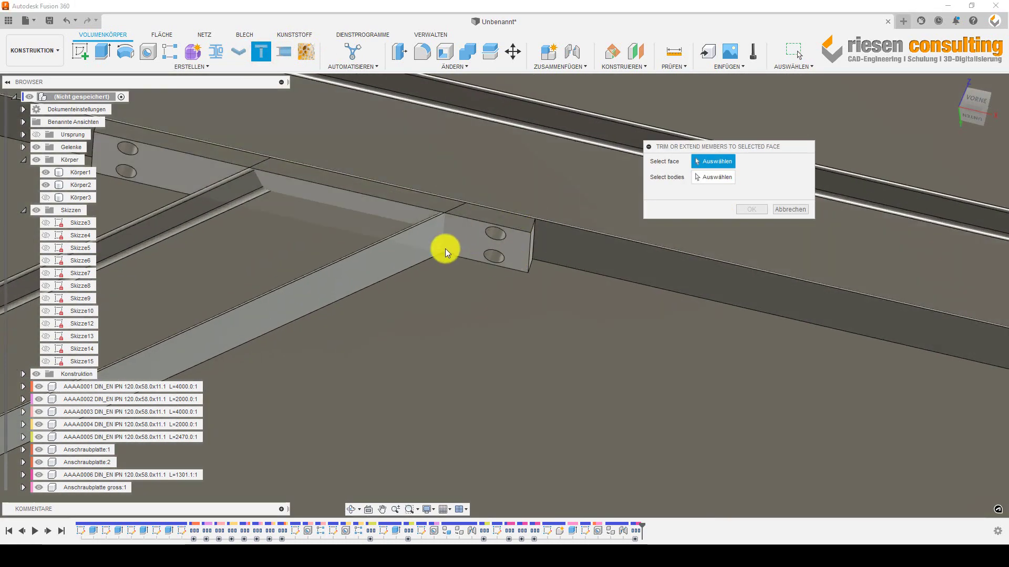
left_click(470, 235)
left_click(734, 180)
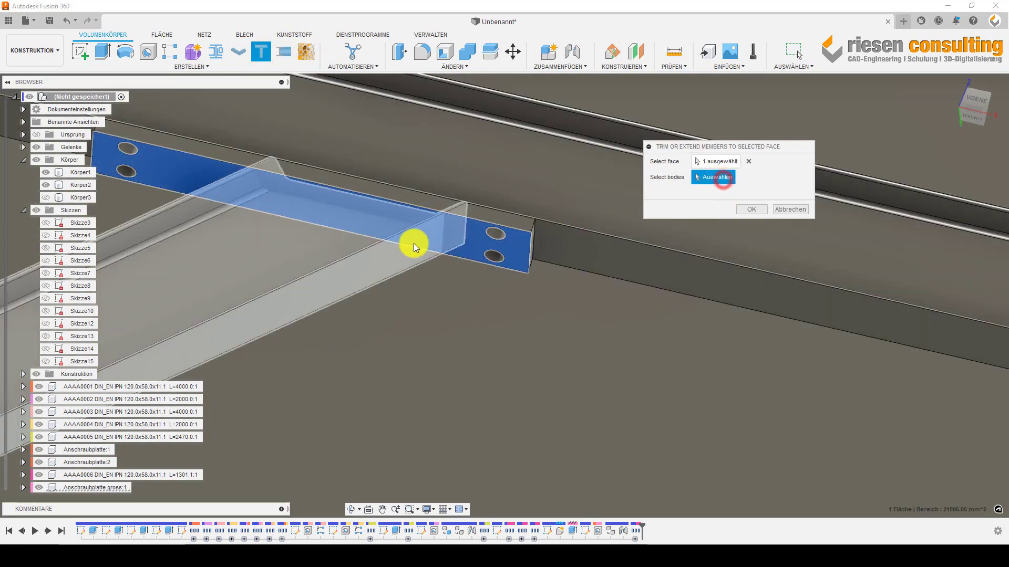
left_click(401, 244)
left_click(750, 209)
scroll(590, 216, "down", 3)
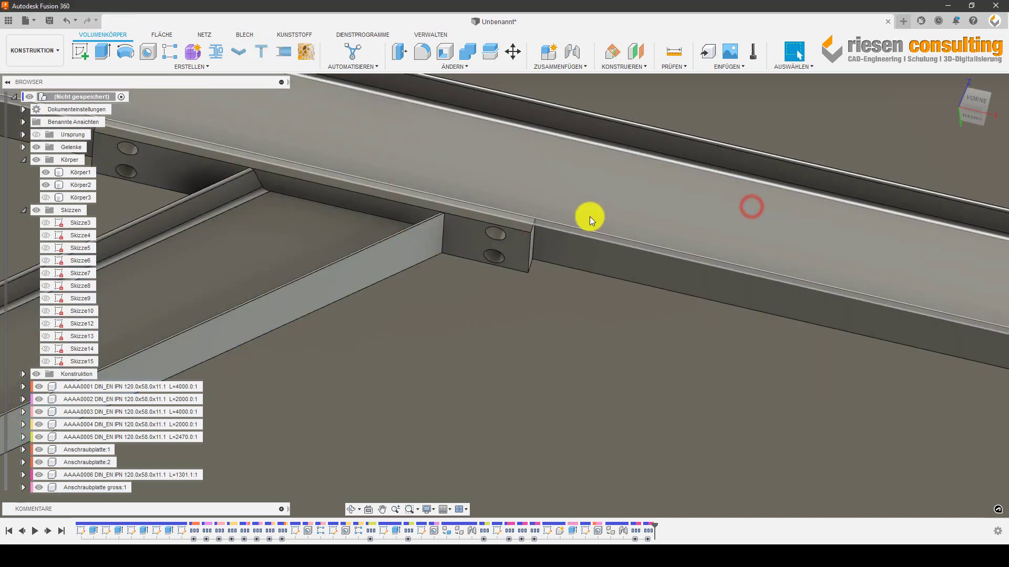
mouse_move(589, 217)
middle_mouse_down("shift")
mouse_move(577, 196)
mouse_move(538, 193)
mouse_move(935, 305)
mouse_move(900, 289)
middle_mouse_up("shift")
scroll(538, 193, "down", 5)
scroll(437, 300, "up", 2)
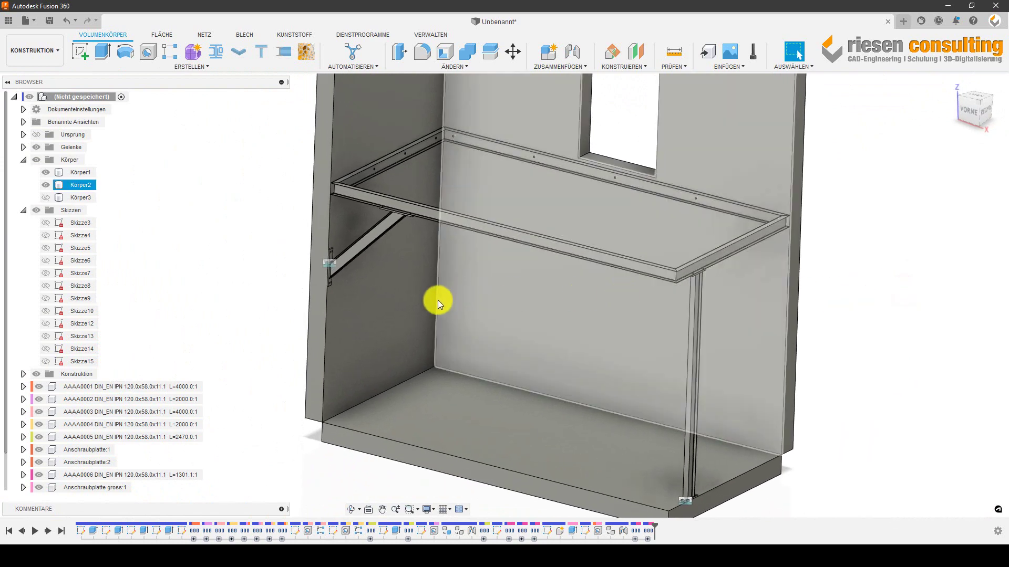
scroll(336, 286, "up", 3)
scroll(310, 274, "up", 4)
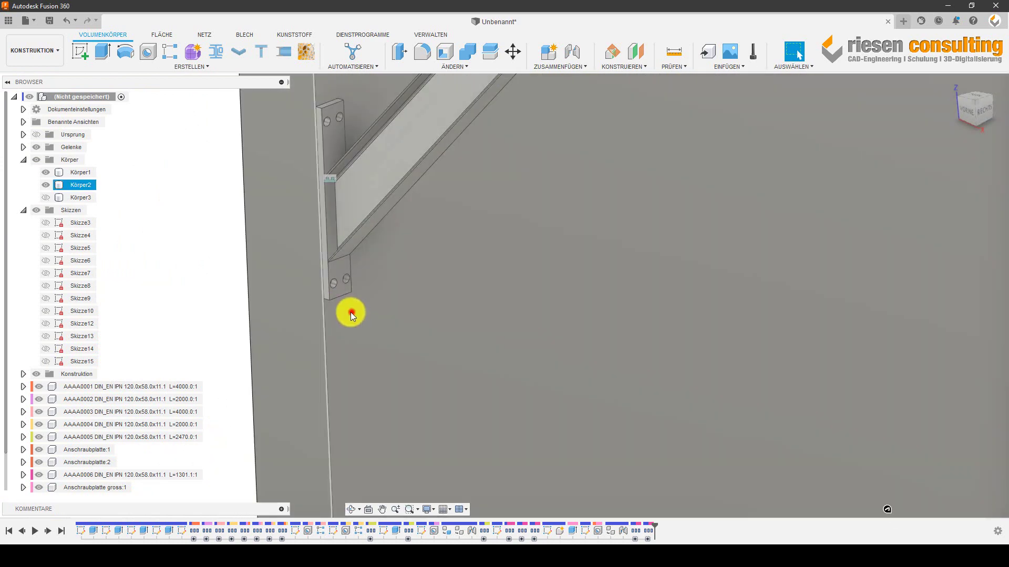
left_click(351, 312)
left_click(252, 228)
middle_click_drag(263, 219, 563, 300, "shift")
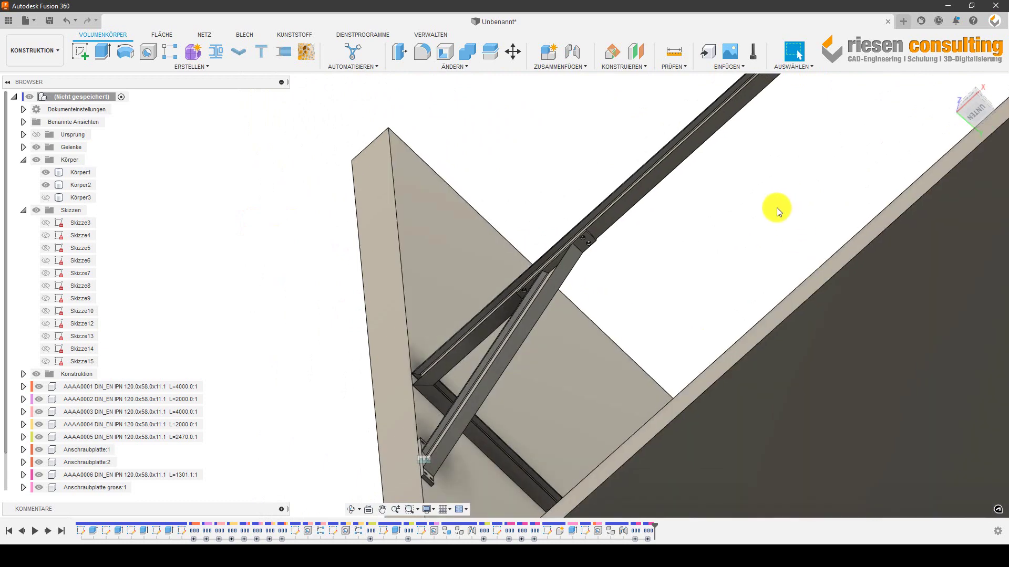
scroll(772, 208, "up", 2)
scroll(766, 208, "up", 1)
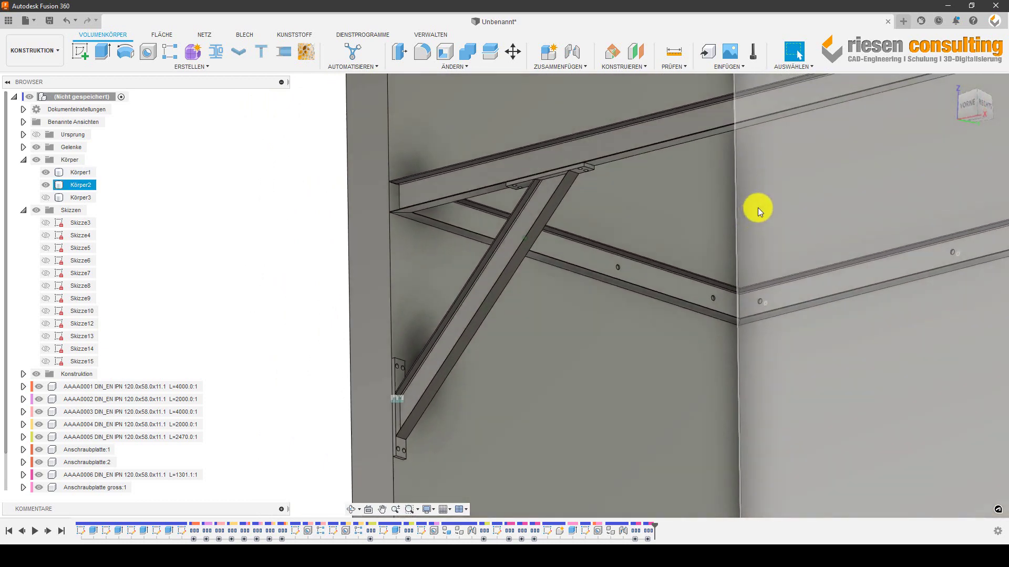
scroll(772, 294, "down", 3)
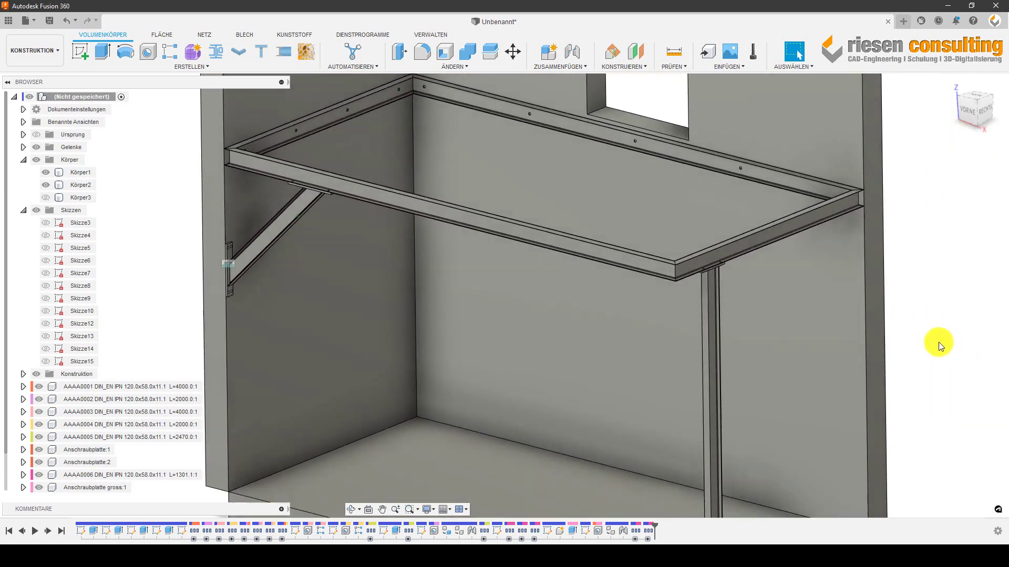
middle_click_drag(984, 365, 727, 441, "shift")
scroll(785, 433, "up", 3)
scroll(636, 431, "down", 2)
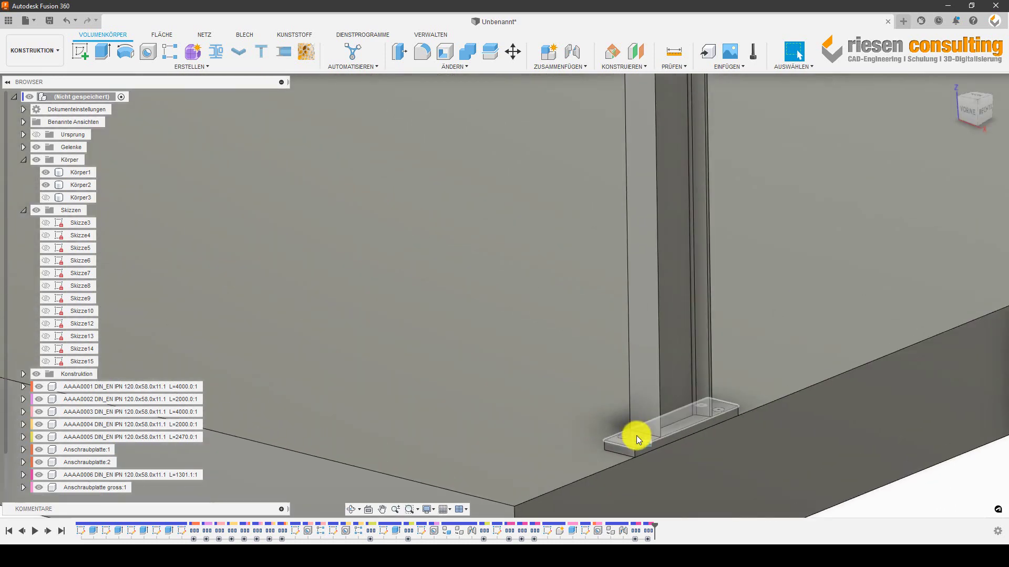
middle_click_drag(636, 436, 673, 354, "shift")
scroll(665, 216, "up", 2)
scroll(585, 260, "down", 3)
scroll(587, 260, "up", 3)
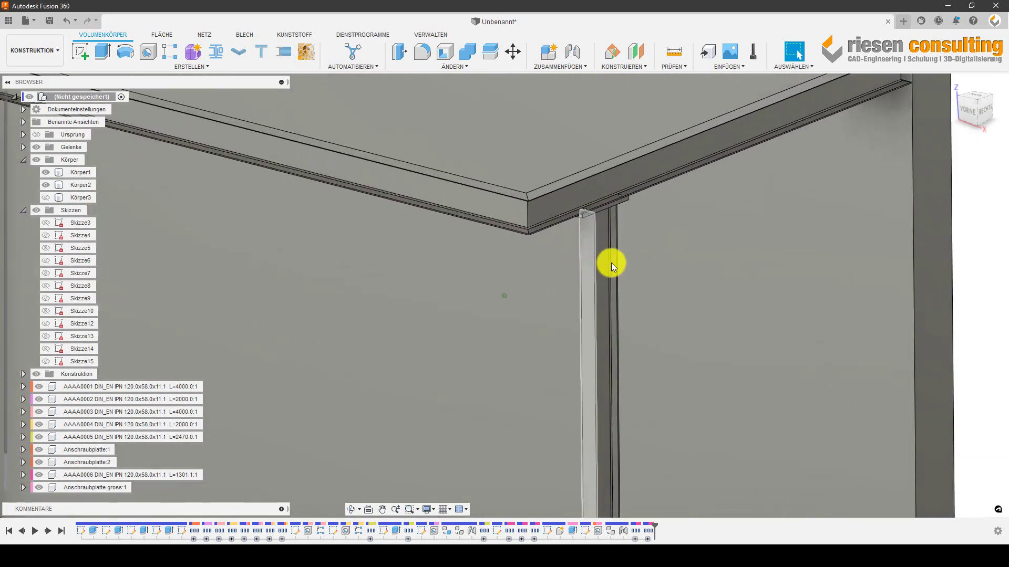
mouse_move(616, 263)
middle_mouse_down("shift")
mouse_move(586, 298)
mouse_move(956, 341)
middle_mouse_up("shift")
scroll(587, 298, "down", 3)
scroll(956, 342, "up", 1)
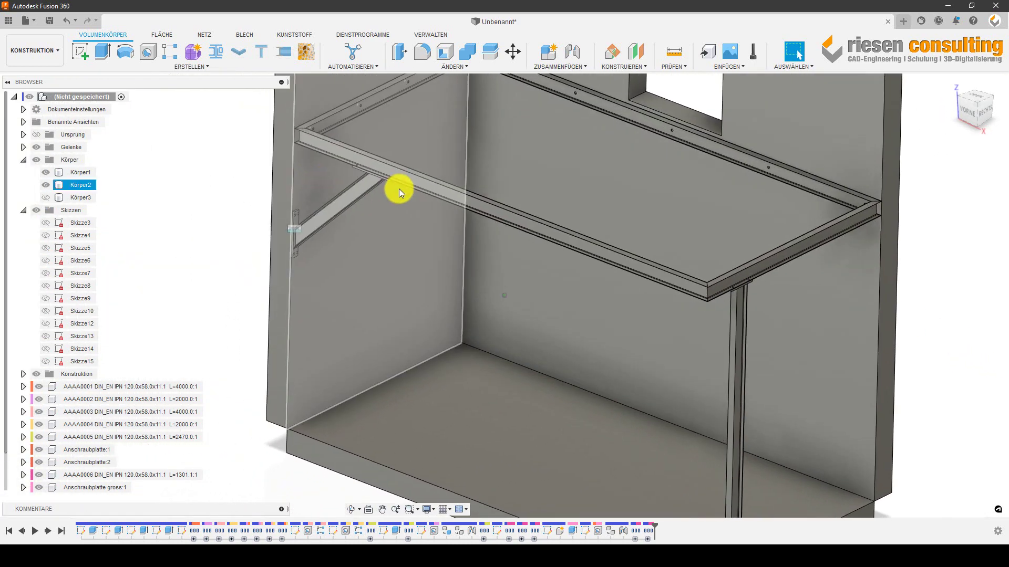
scroll(859, 336, "down", 1)
mouse_move(372, 185)
middle_mouse_down("shift")
mouse_move(858, 336)
mouse_move(900, 336)
mouse_move(712, 272)
mouse_move(916, 308)
middle_mouse_up("shift")
scroll(916, 308, "down", 2)
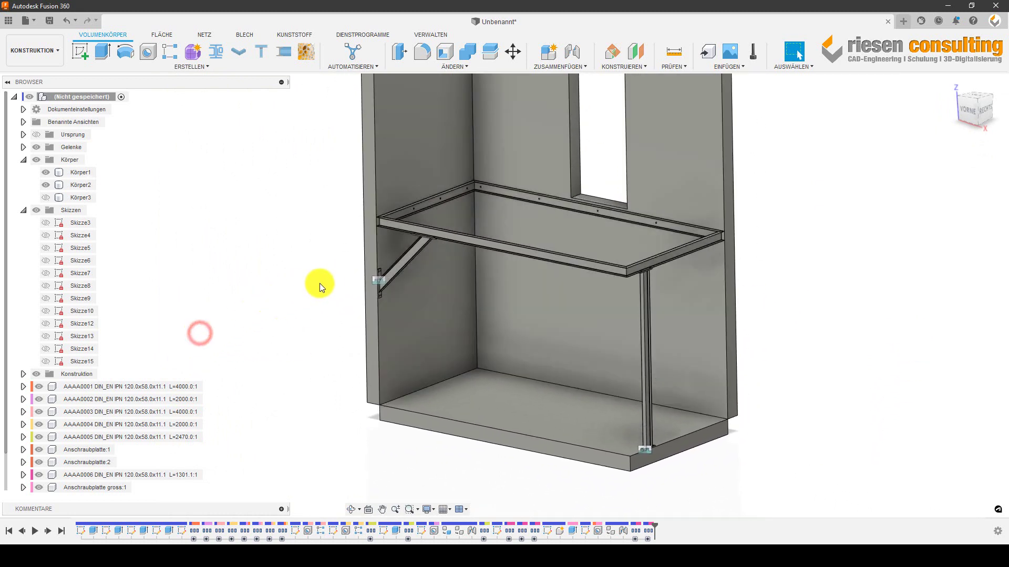
left_click(414, 251)
left_click(223, 270)
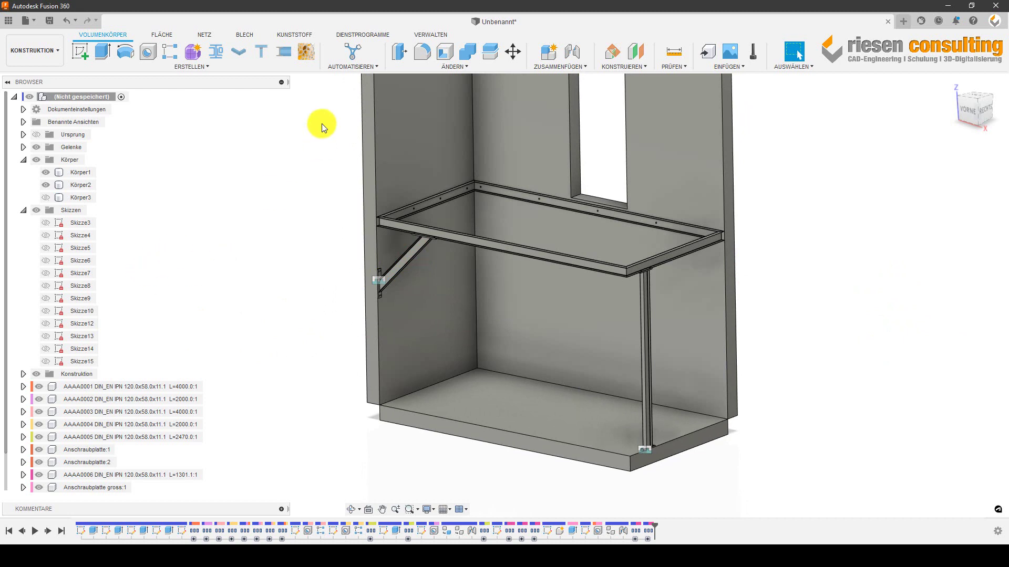
- Enable Perform Length Update in the Structural Members settings
left_click(218, 58)
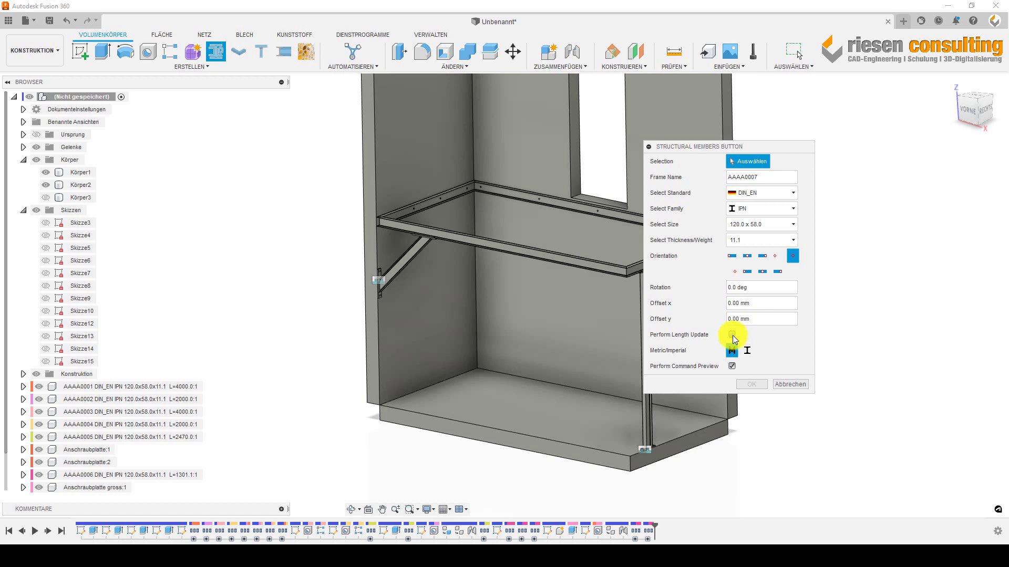
left_click(733, 335)
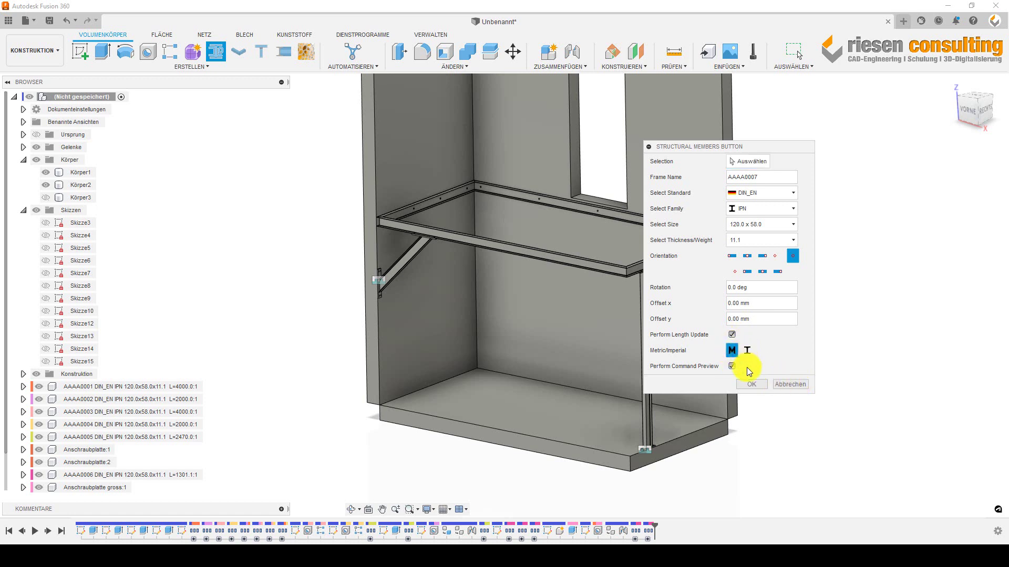
left_click(754, 386)
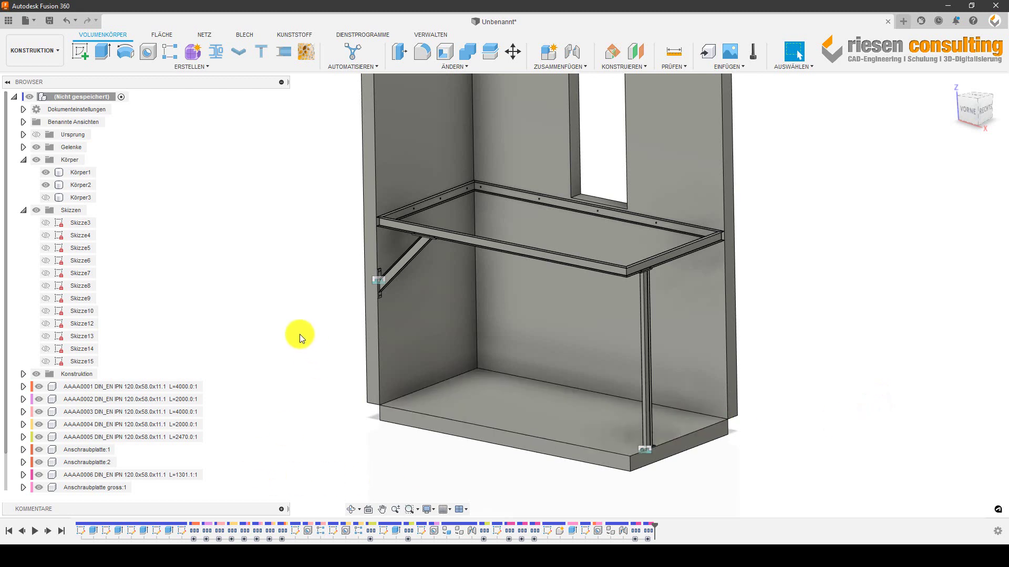
- Copy and paste Anschraubplatte gross:1 to create Anschraubplatte gross:2
left_click(297, 332)
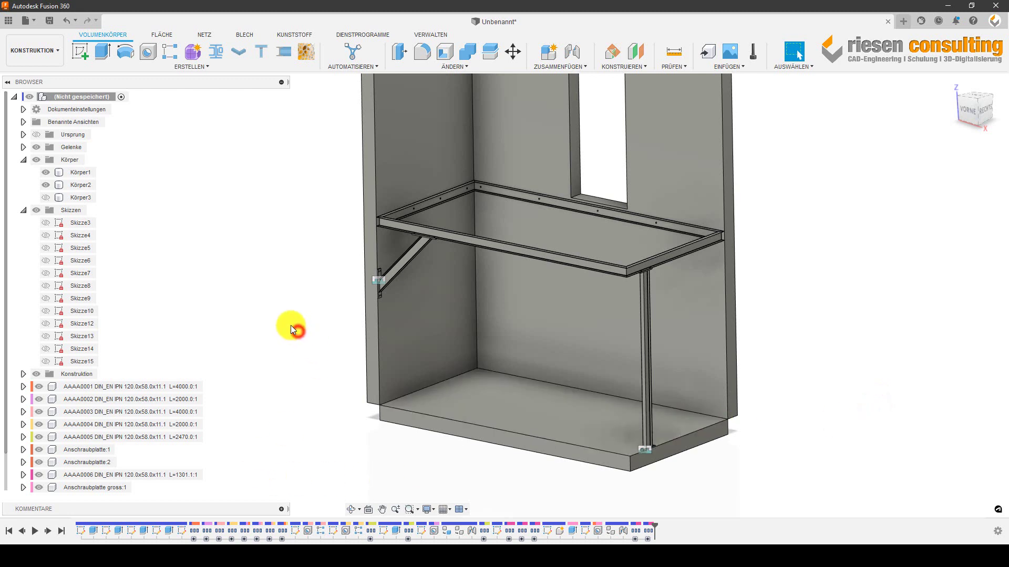
left_click(184, 475)
left_click(119, 489)
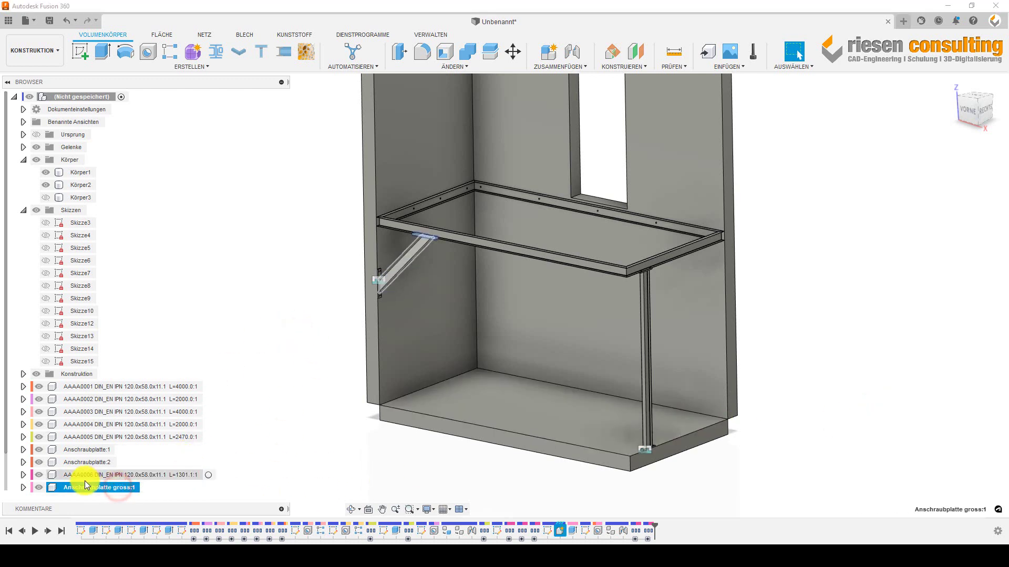
left_click(256, 418)
scroll(257, 416, "up", 2)
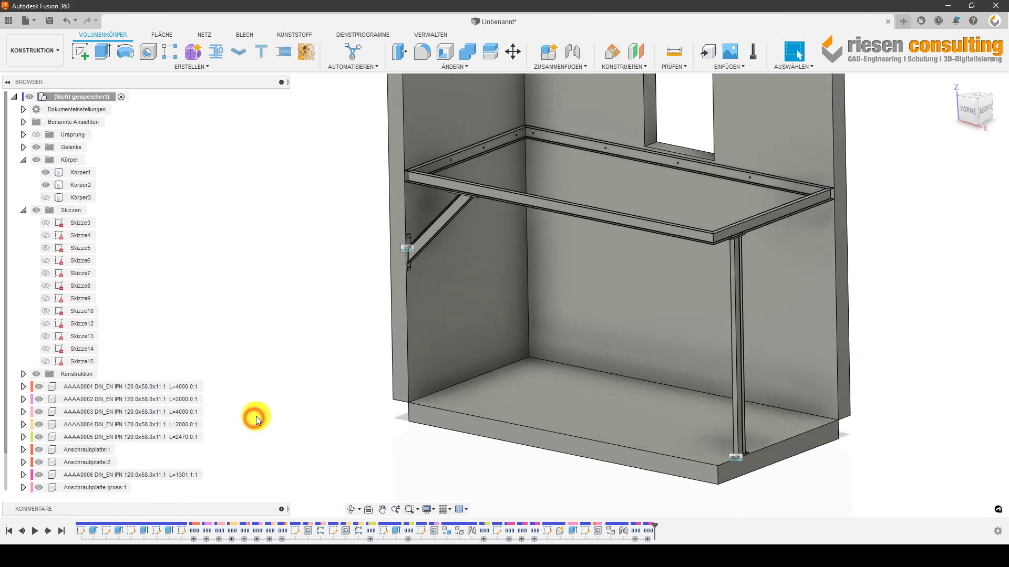
scroll(316, 419, "up", 2)
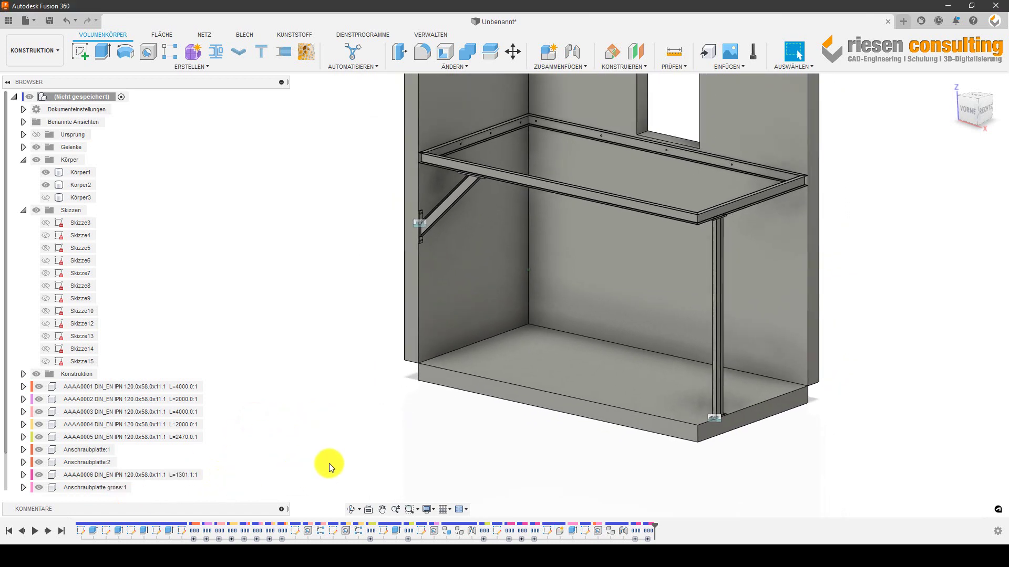
left_click(4, 380)
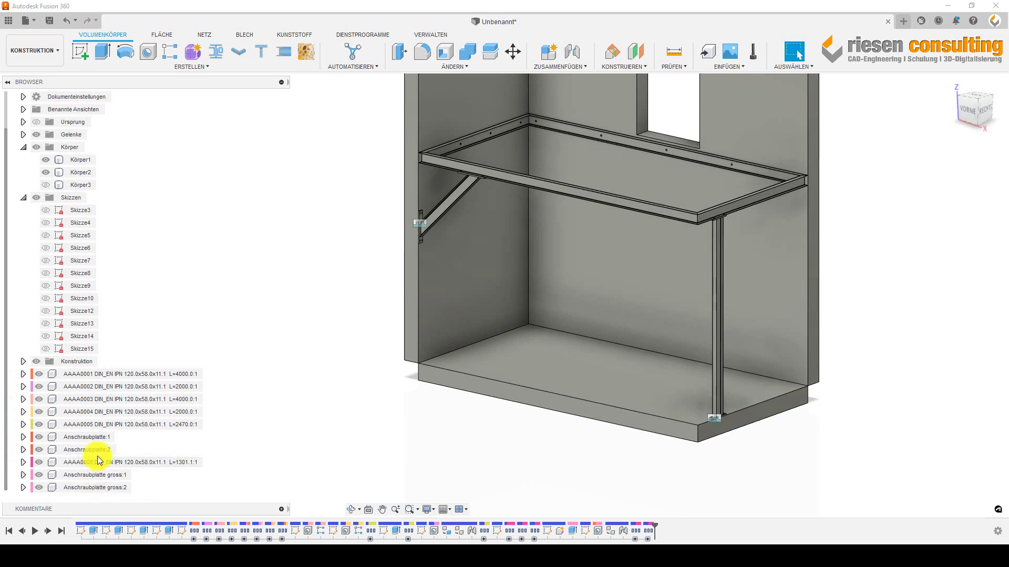
left_click(474, 85)
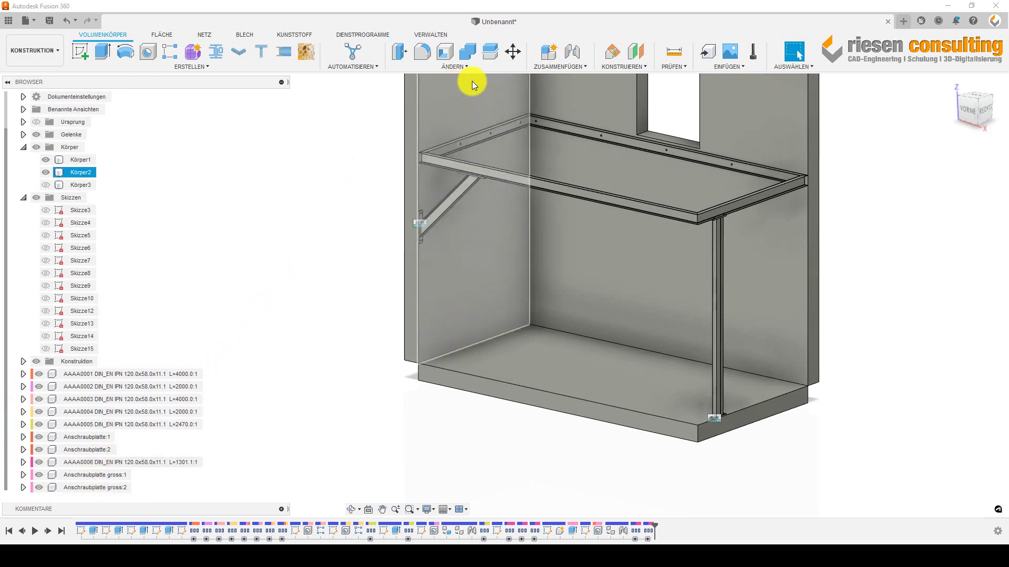
- Cancel the joint and create a new component named Querträger kpl
left_click(572, 51)
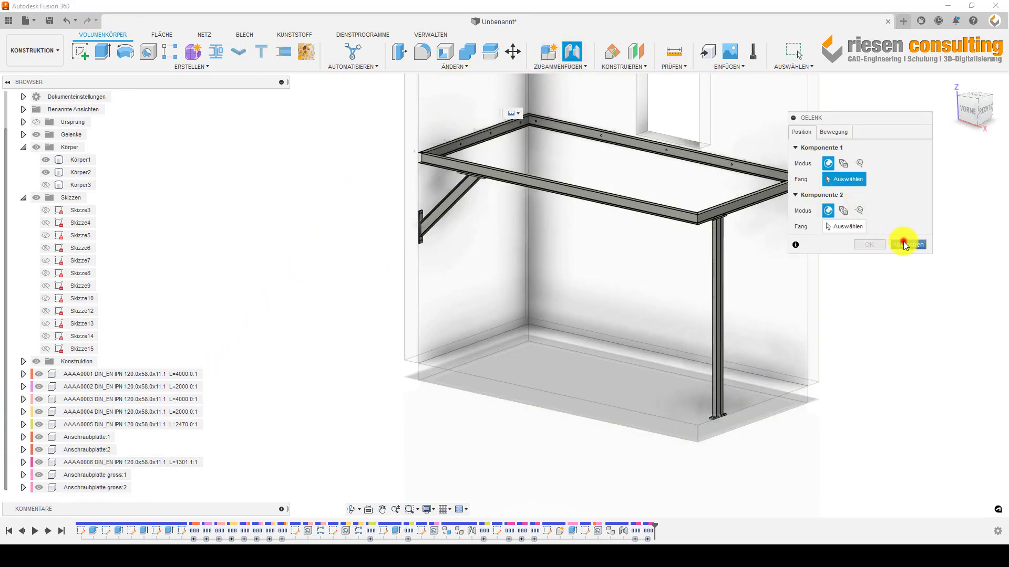
left_click(907, 244)
left_click(547, 51)
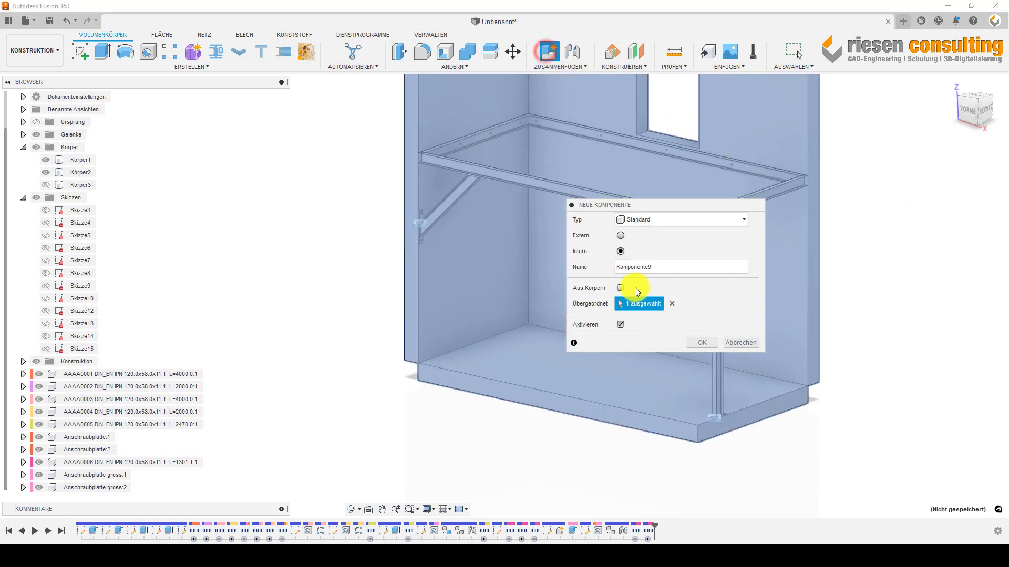
double_click(669, 262)
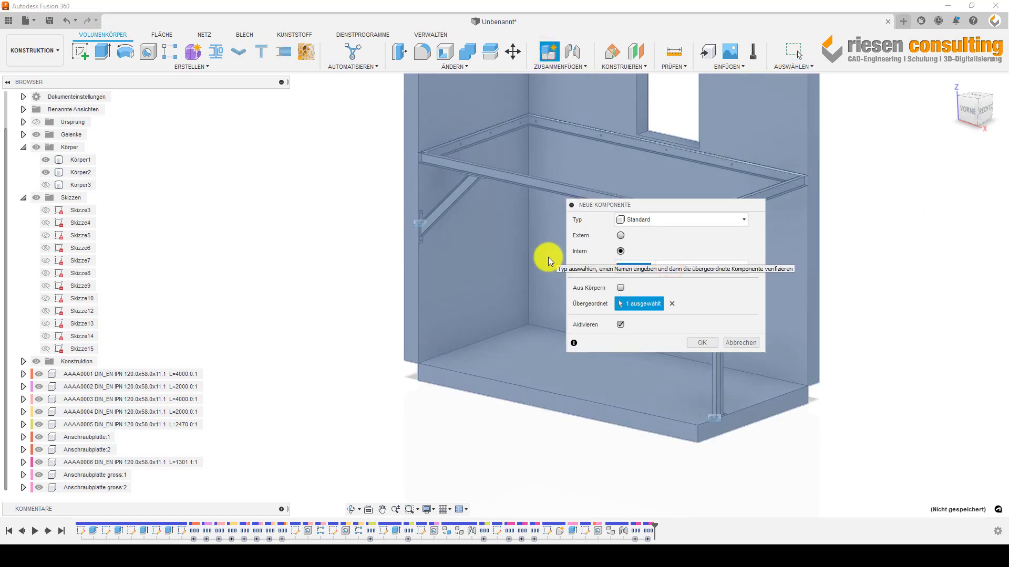
key("BackSpace")
type("Querträger kpl")
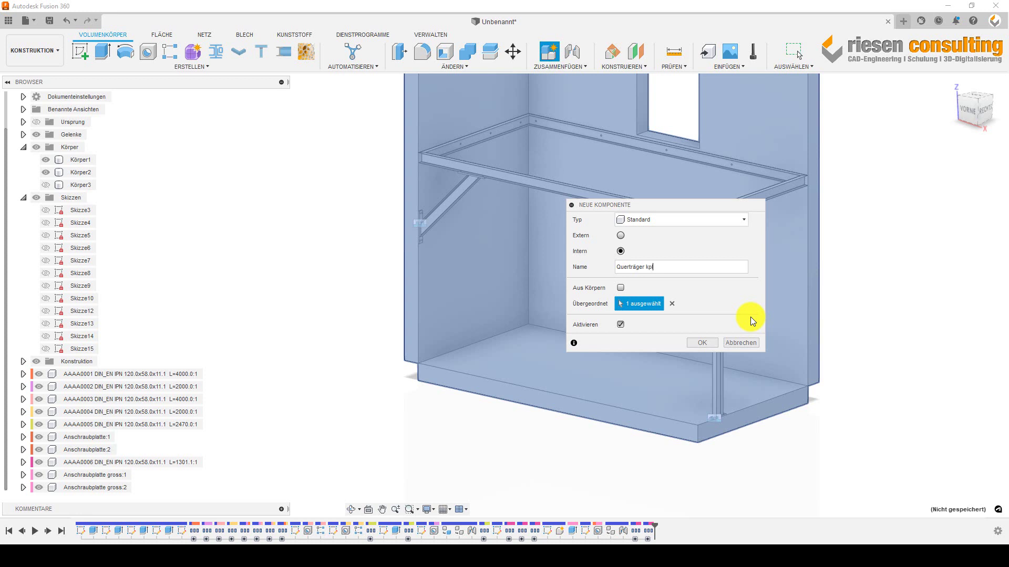
left_click(702, 343)
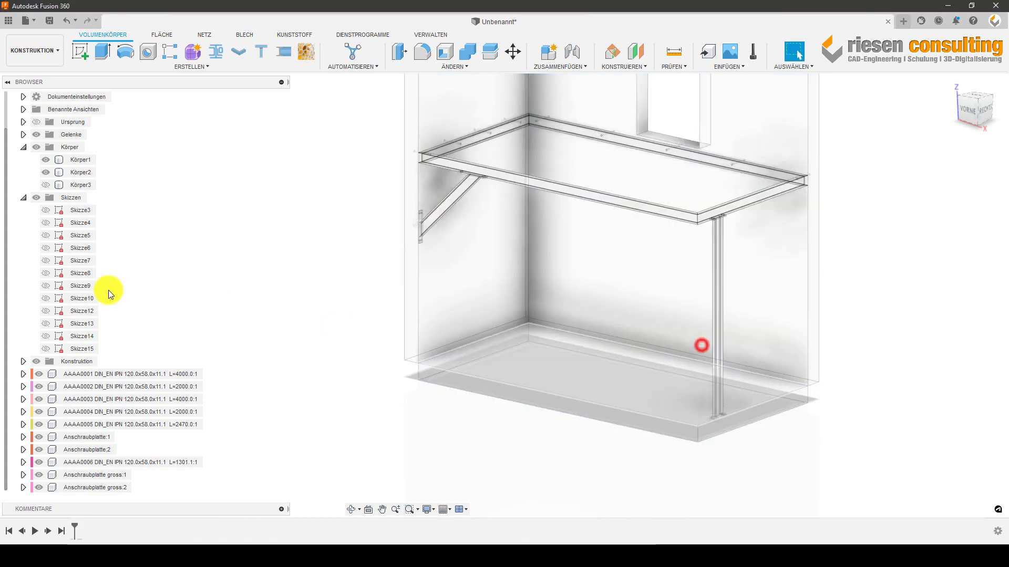
- Move both Anschraubplatte gross plates and AAAA0006 into Querträger kpl:1, then reactivate the root
left_click(118, 472)
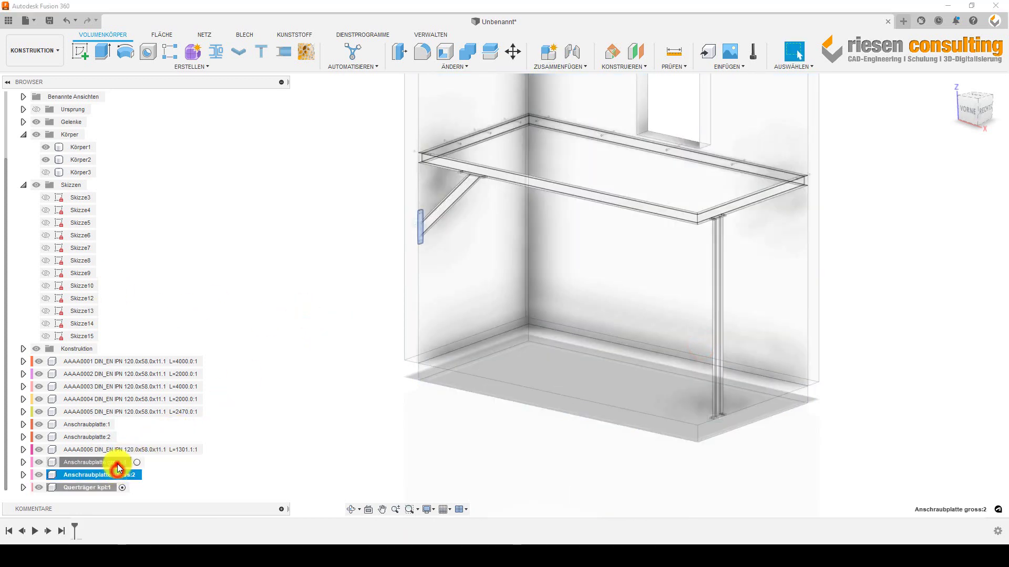
left_click(119, 450, "ctrl")
left_click_drag(120, 450, 93, 489)
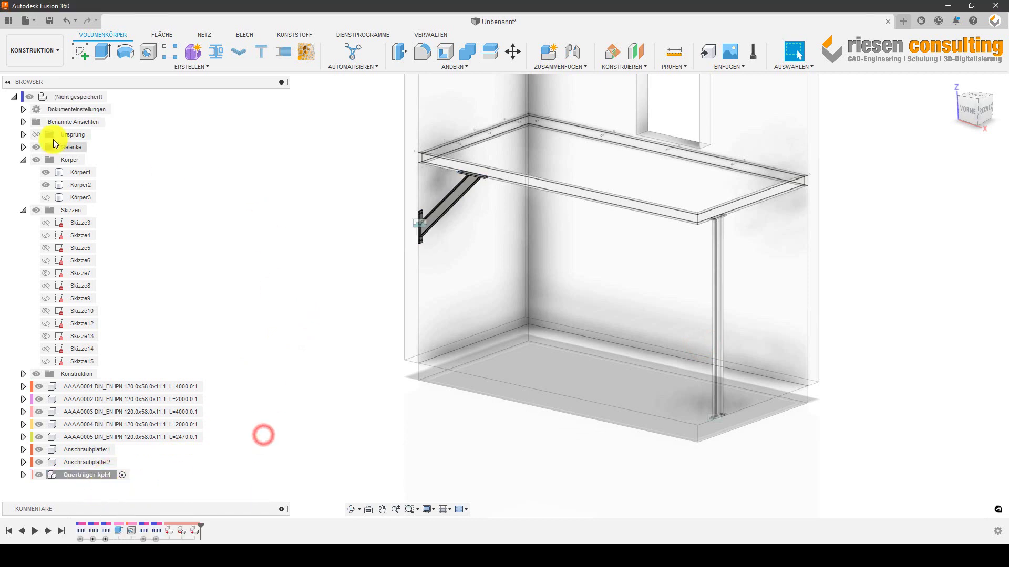
left_click(114, 98)
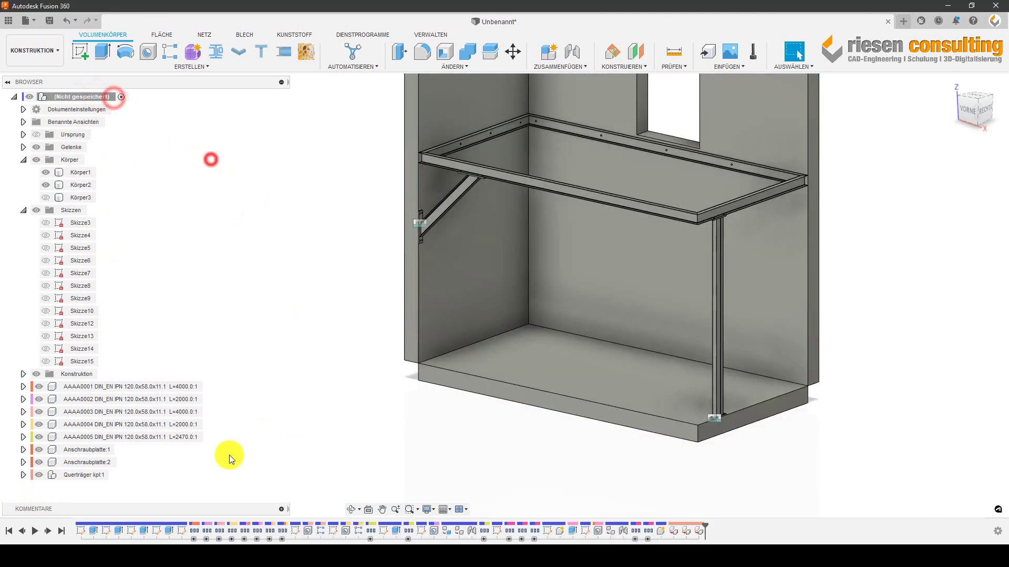
left_click(90, 474)
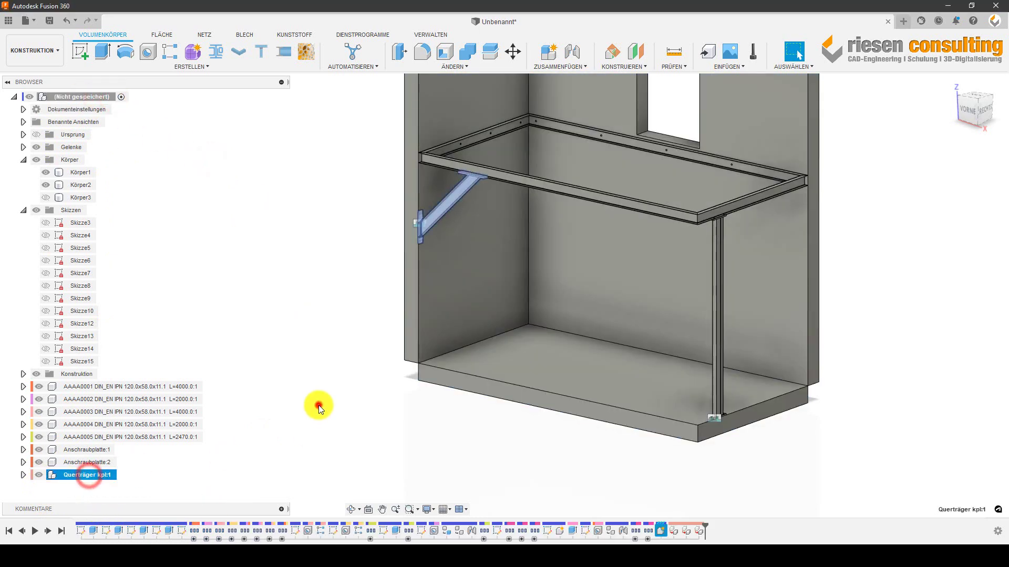
left_click(317, 405)
left_click(79, 475)
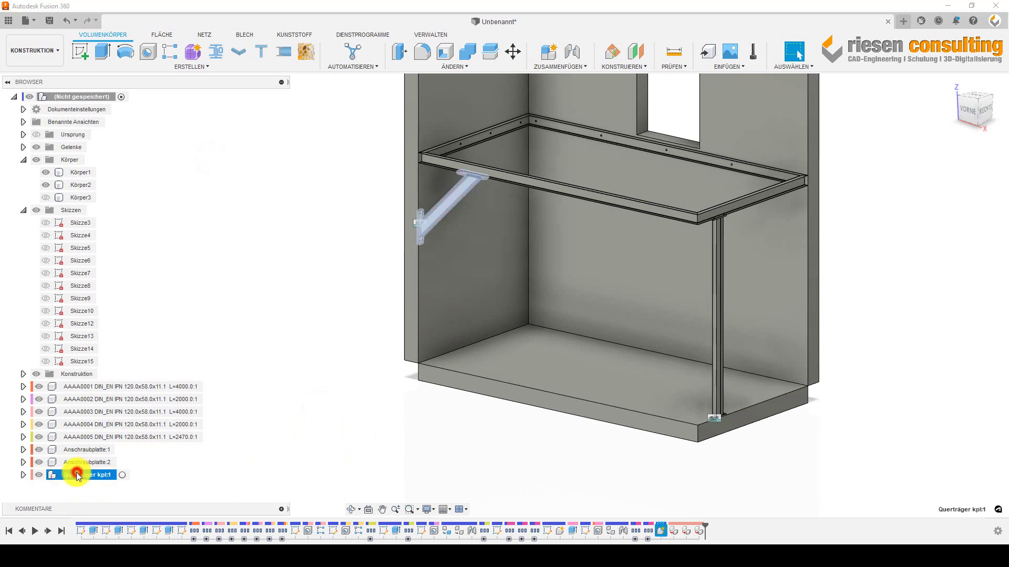
left_click(272, 410)
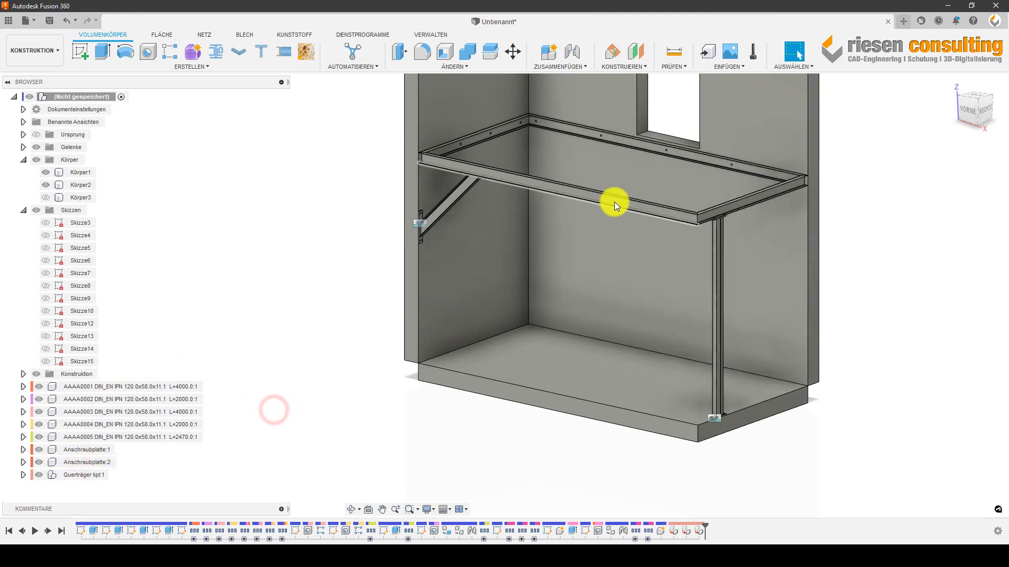
left_click(301, 252)
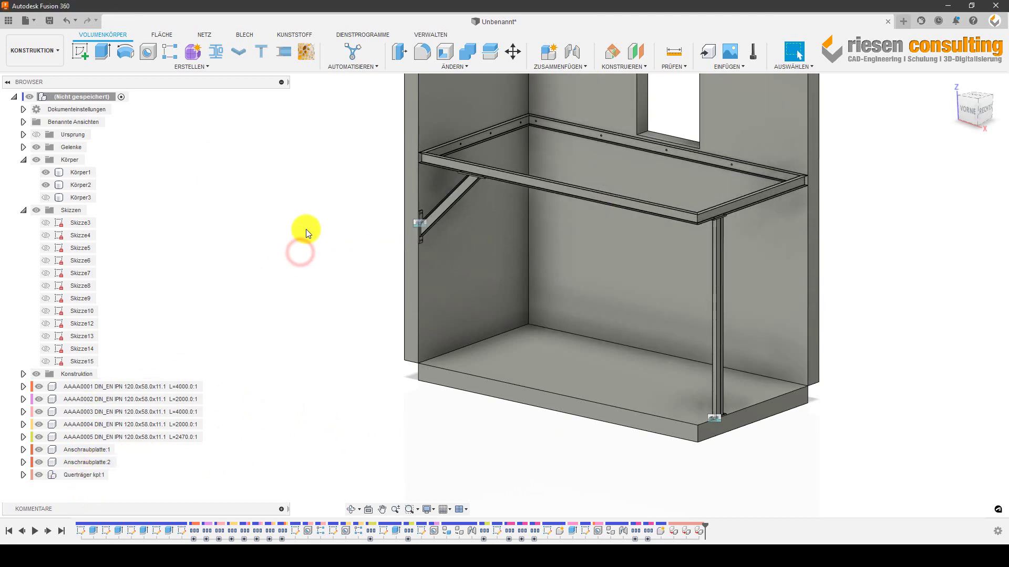
- Create a new component named Rahmen oben kpl
left_click(549, 52)
double_click(675, 268)
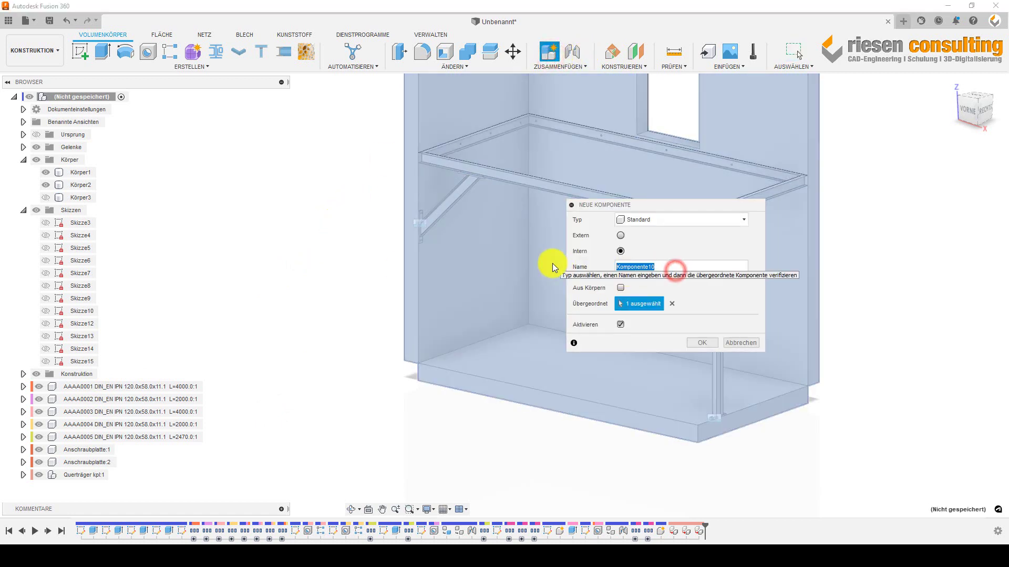
type("Rahm")
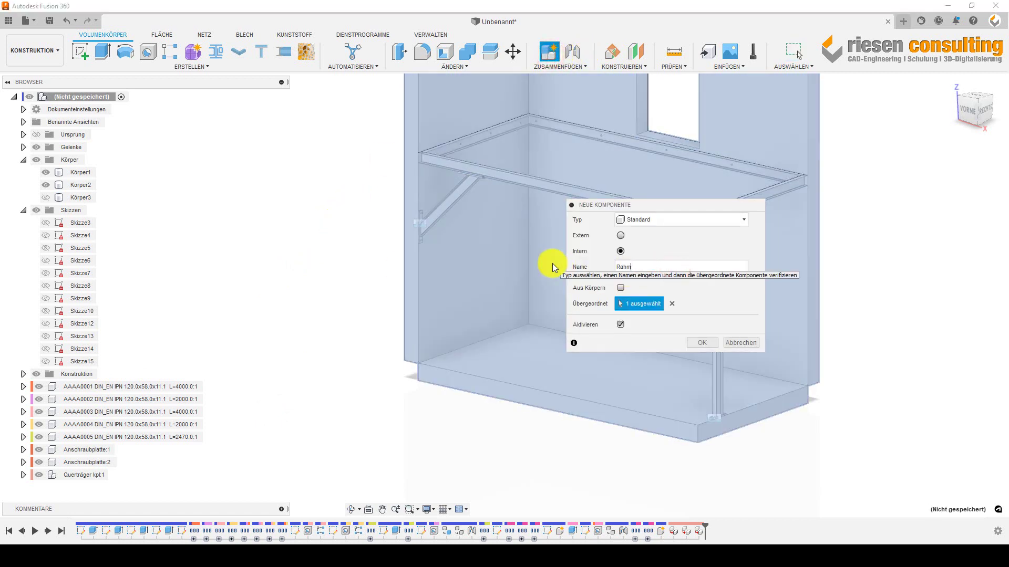
type("en oben kpl")
key("Return")
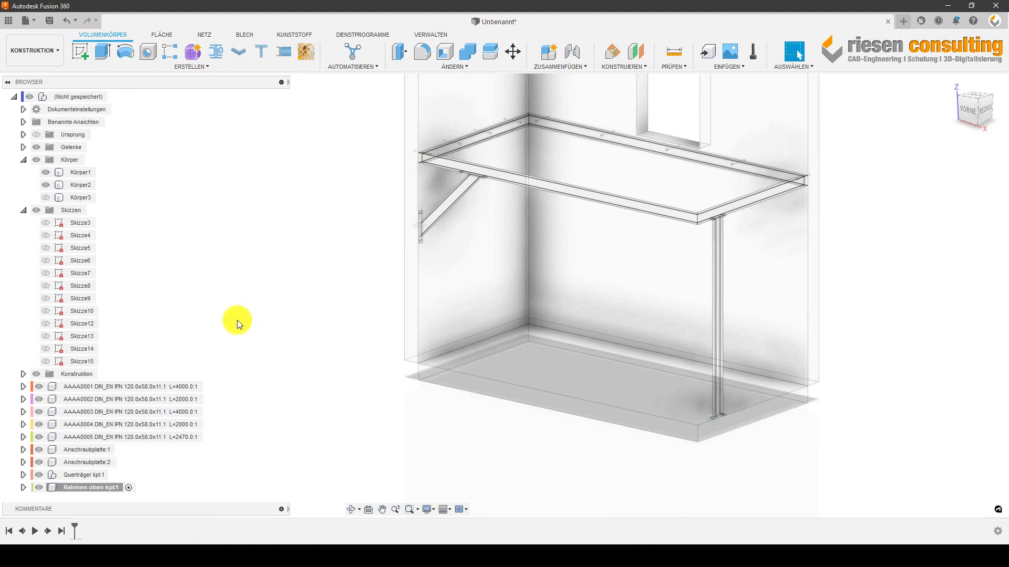
- Move beams AAAA0001–AAAA0004 into Rahmen oben kpl and reactivate the root assembly
left_click(189, 386)
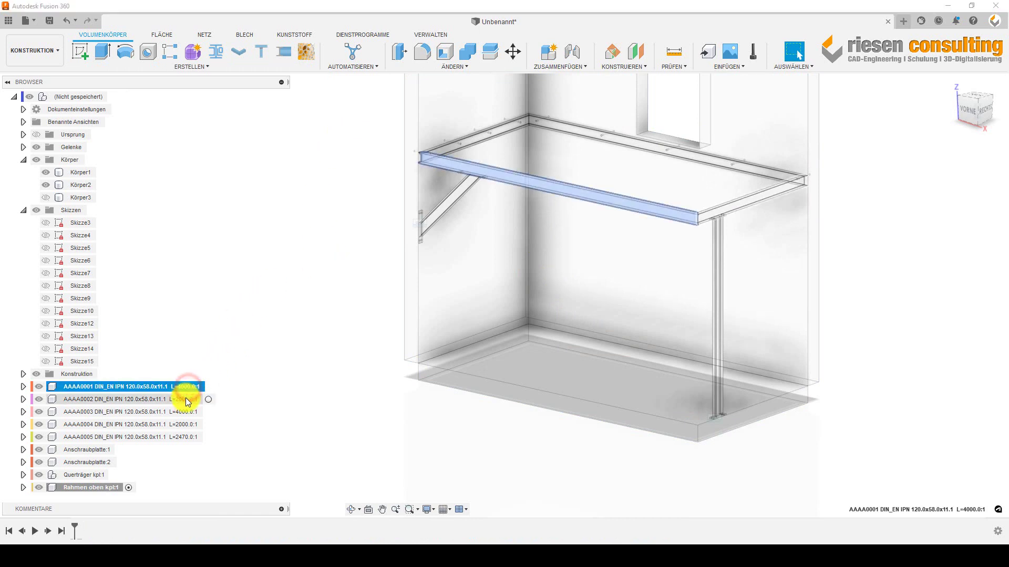
left_click(185, 399, "ctrl")
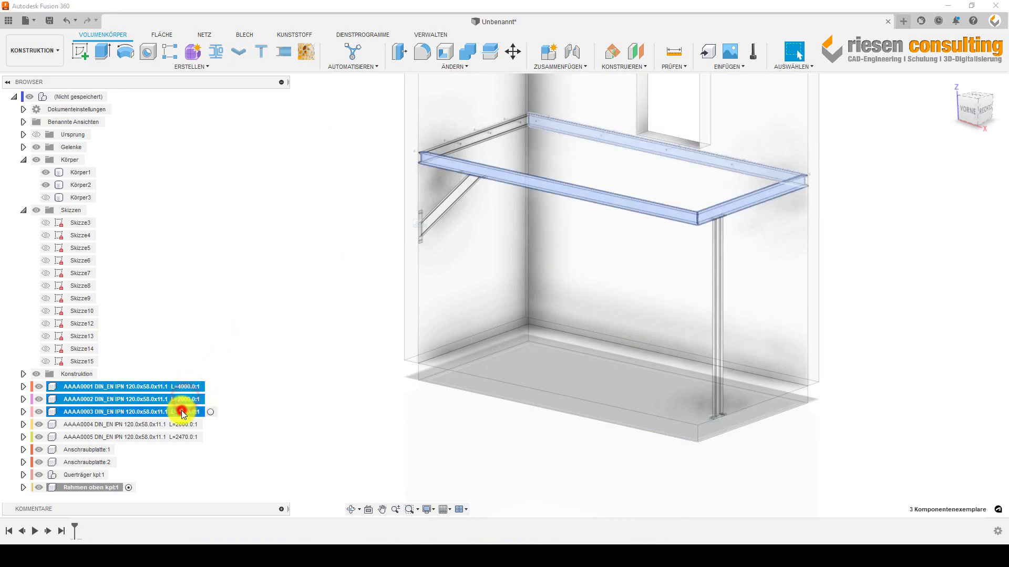
left_click(180, 426, "ctrl")
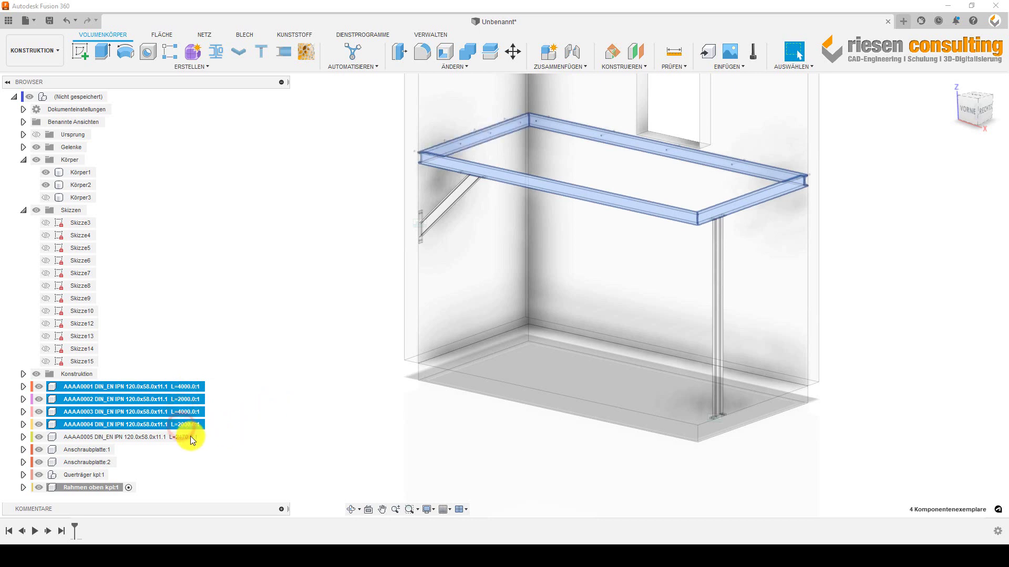
left_click_drag(179, 425, 112, 486)
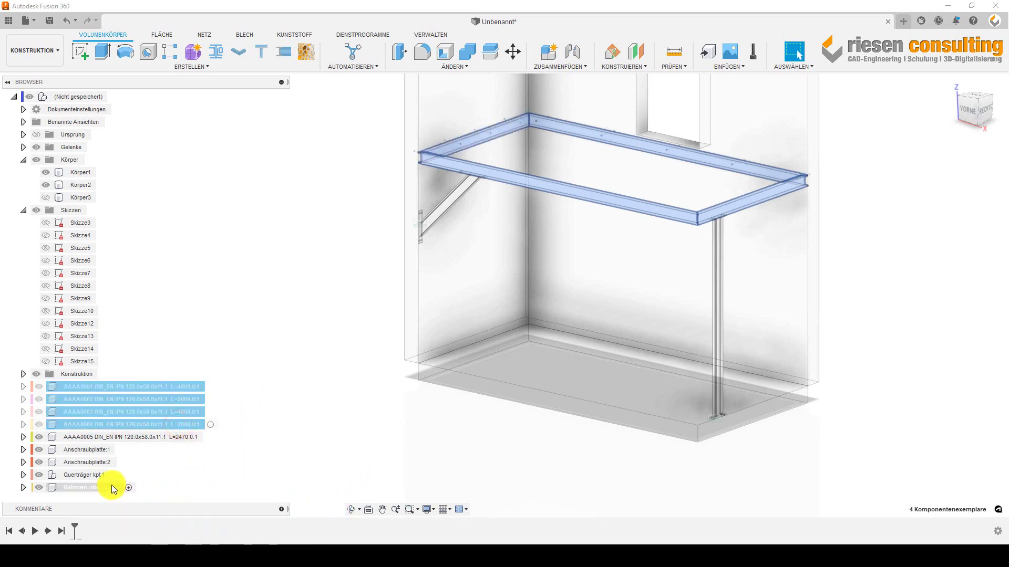
left_click(242, 382)
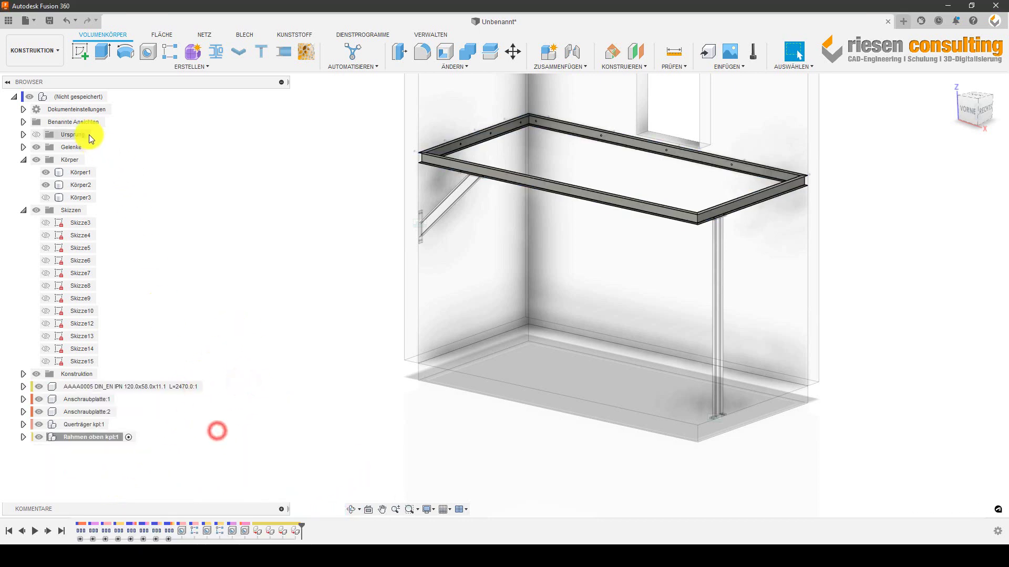
double_click(89, 96)
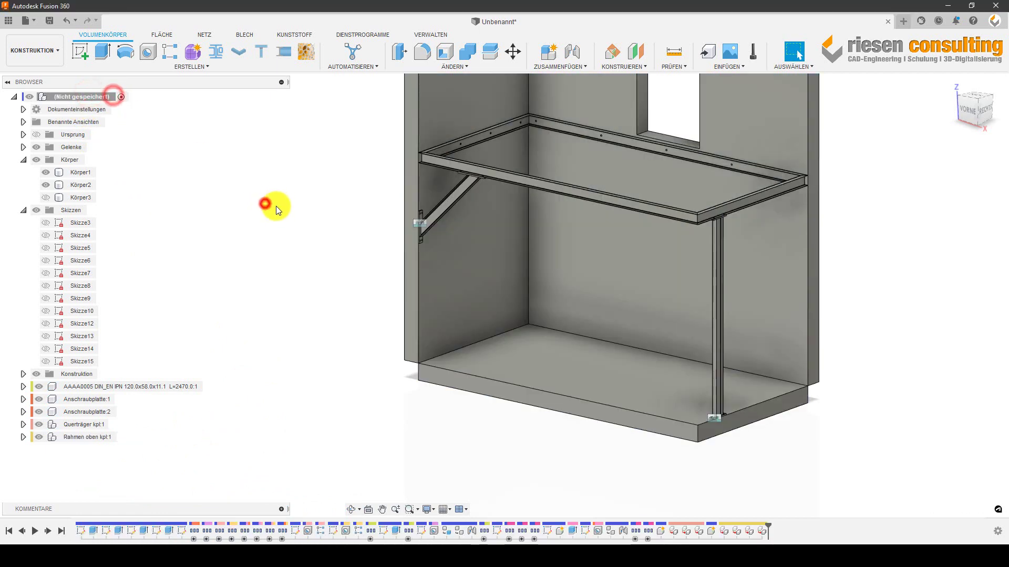
left_click(100, 438)
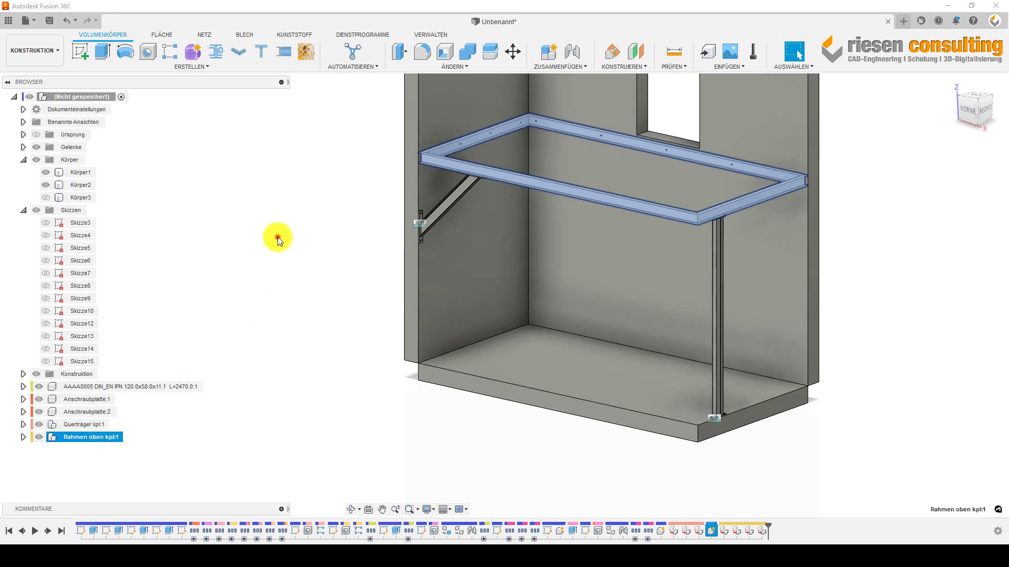
- Create a new component named 'Steher kpl'
left_click(548, 51)
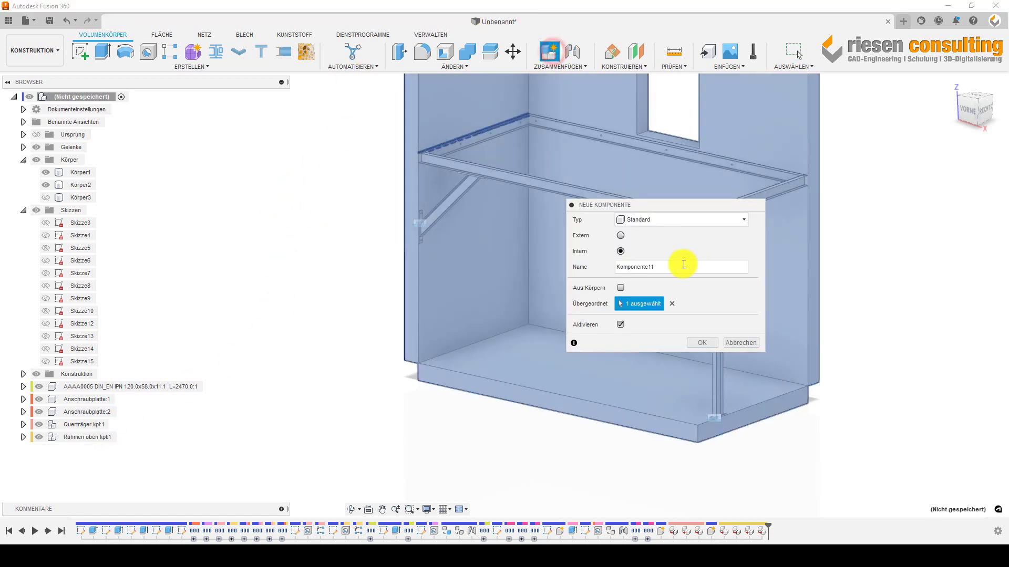
double_click(672, 269)
type("Steher kpl")
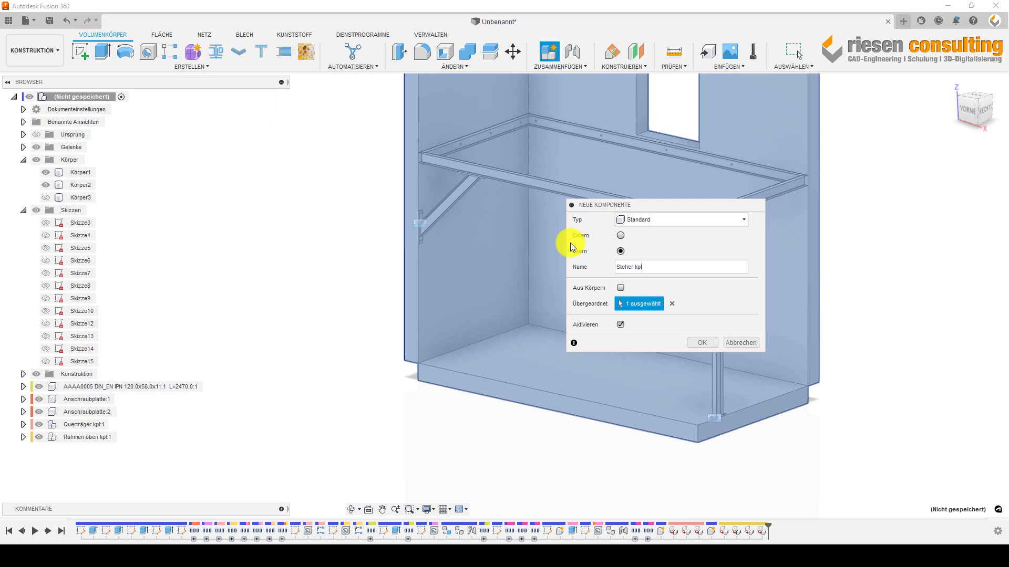
key("Return")
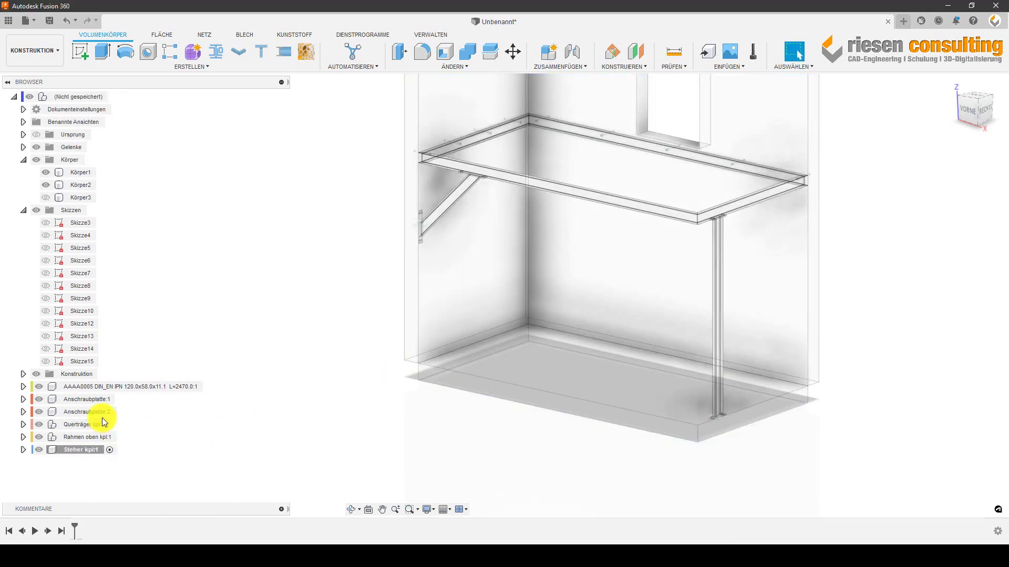
- Move post beam AAAA0005 and both Anschraubplatte plates into Steher kpl, then reactivate the top-level assembly
left_click(102, 418)
left_click(115, 387, "shift")
left_click_drag(113, 389, 94, 453)
left_click(190, 459)
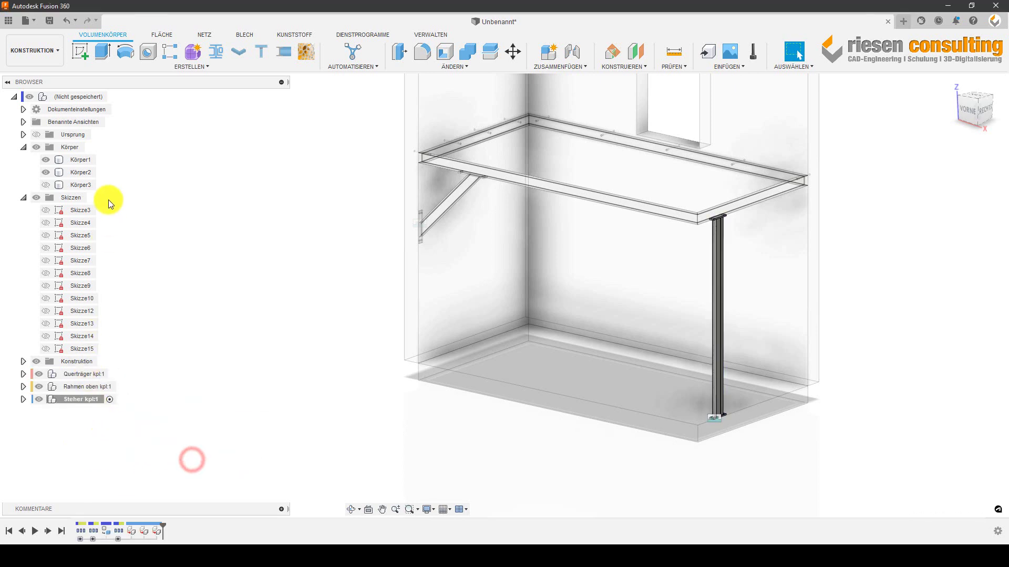
left_click(86, 400)
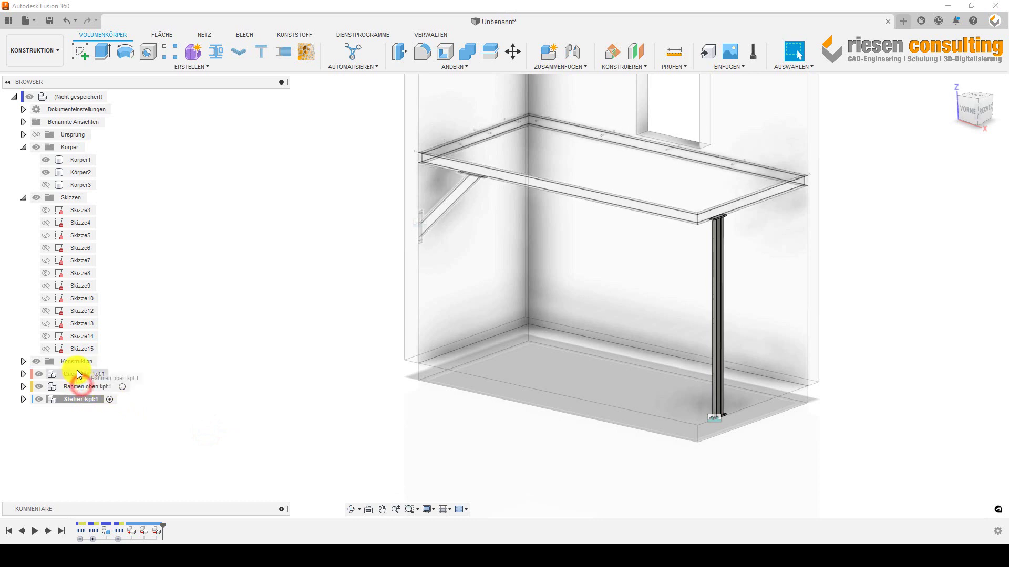
left_click(117, 377)
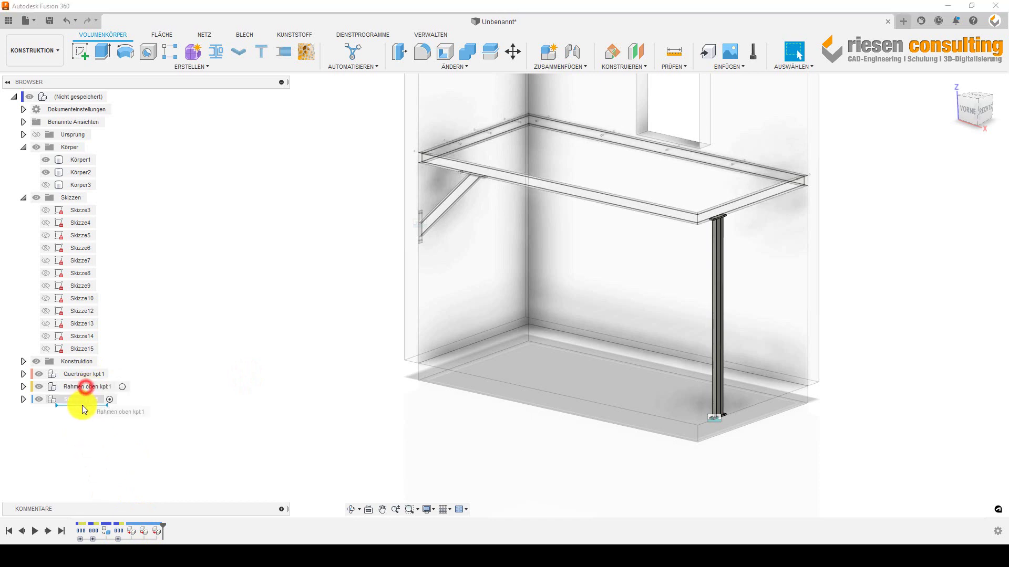
left_click(173, 423)
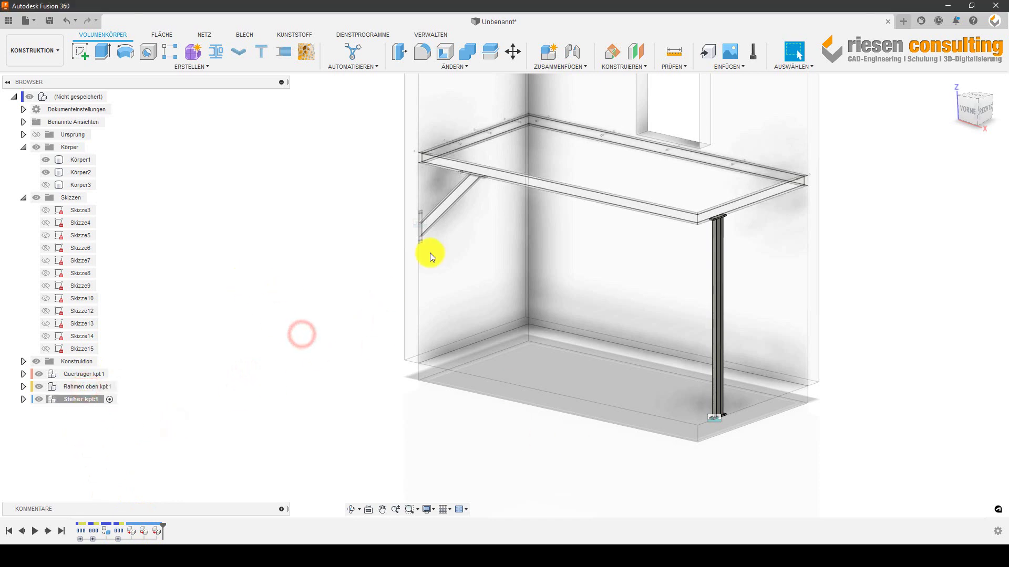
left_click(86, 99)
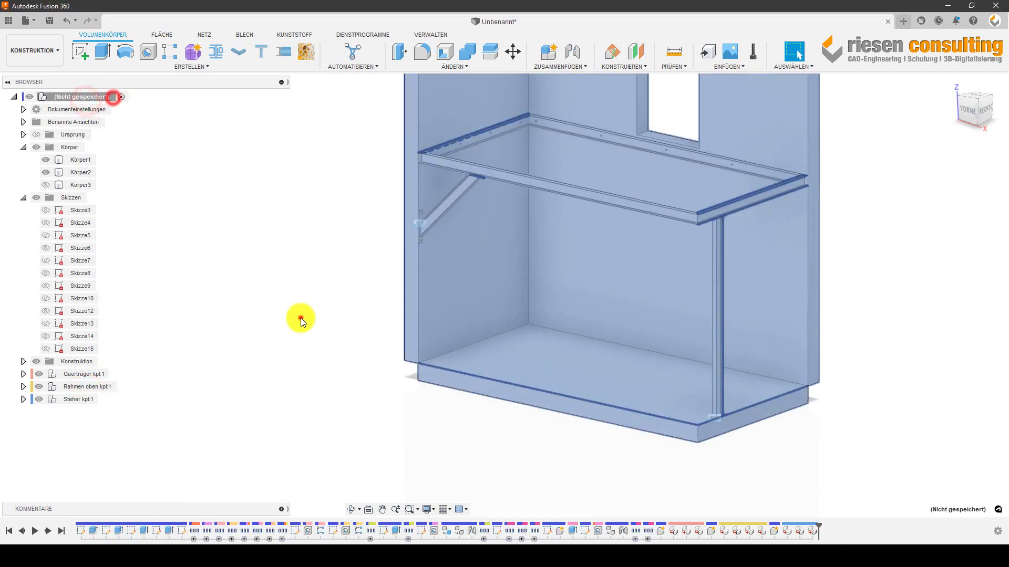
- Fix the Querträger kpl, Rahmen oben kpl and Steher kpl subassemblies in place
left_click(301, 317)
left_click(76, 375)
left_click(77, 398, "shift")
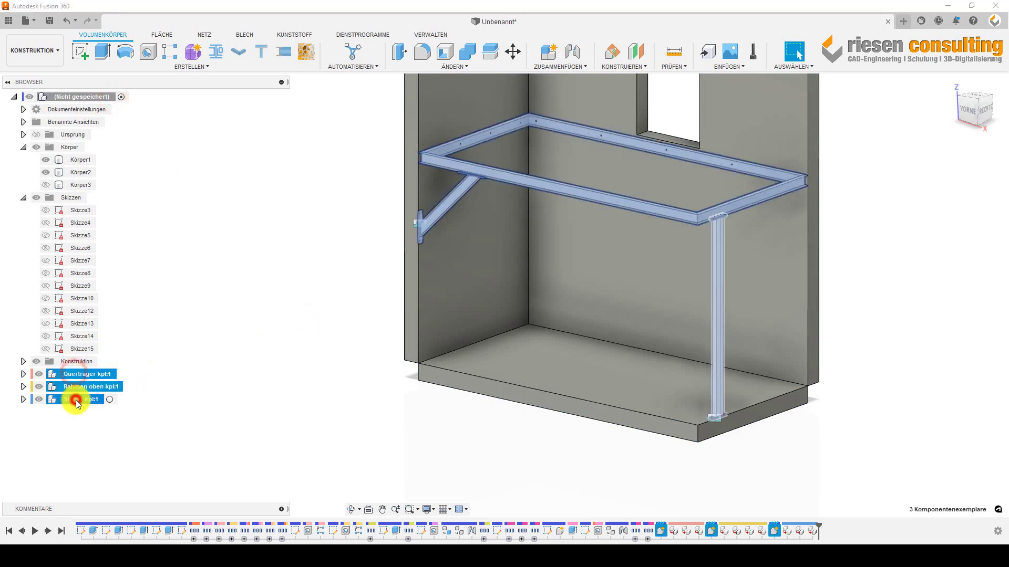
right_click(77, 400)
left_click(138, 143)
left_click(268, 201)
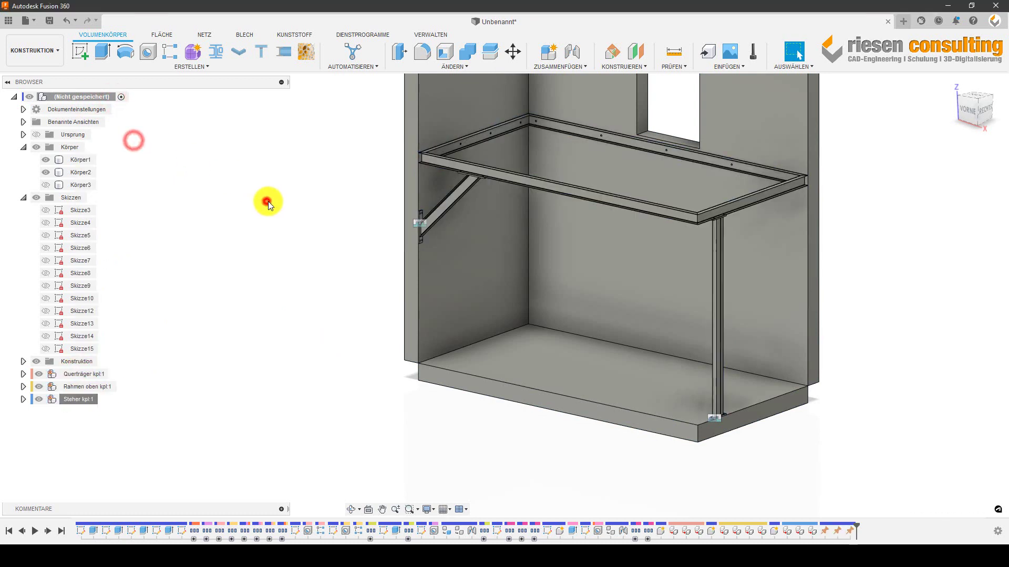
- Test-drag the cross-member and post, then restore their assembled positions
left_click_drag(464, 193, 496, 176)
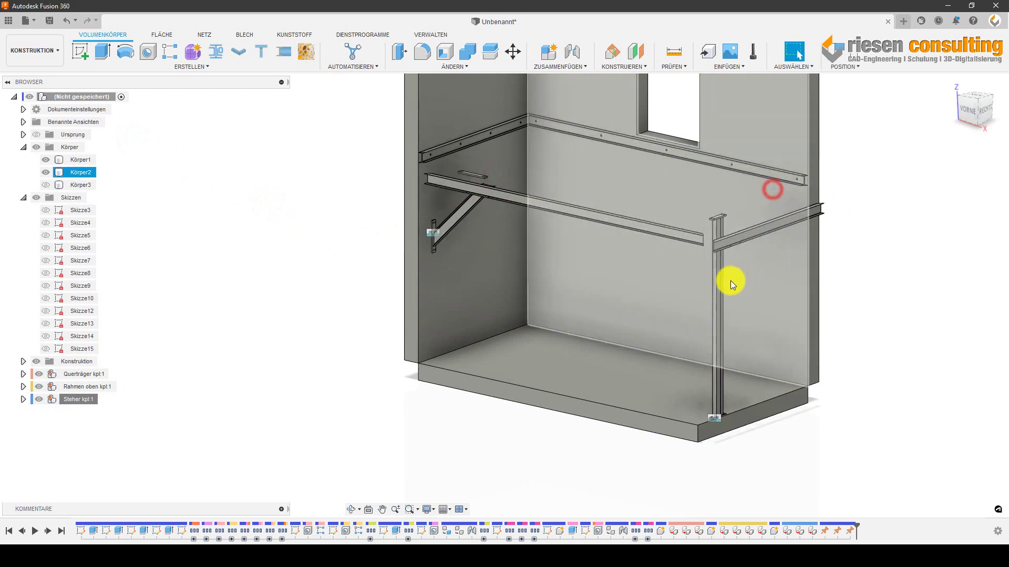
left_click_drag(720, 292, 696, 303)
left_click(867, 59)
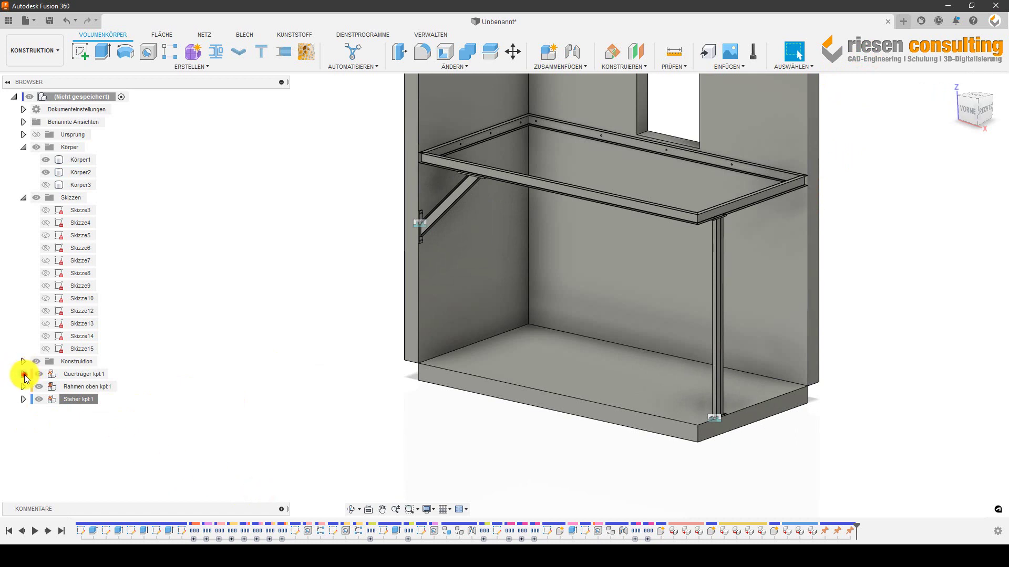
- Fix the diagonal brace AAAA0006 inside Querträger kpl
left_click(23, 374)
right_click(101, 412)
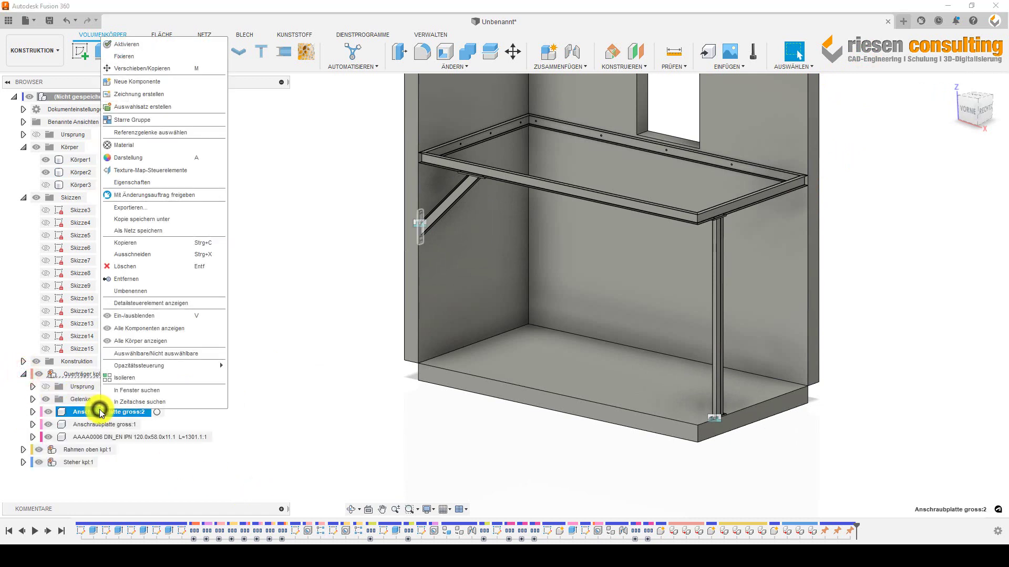
left_click(127, 440)
right_click(127, 440)
left_click(163, 90)
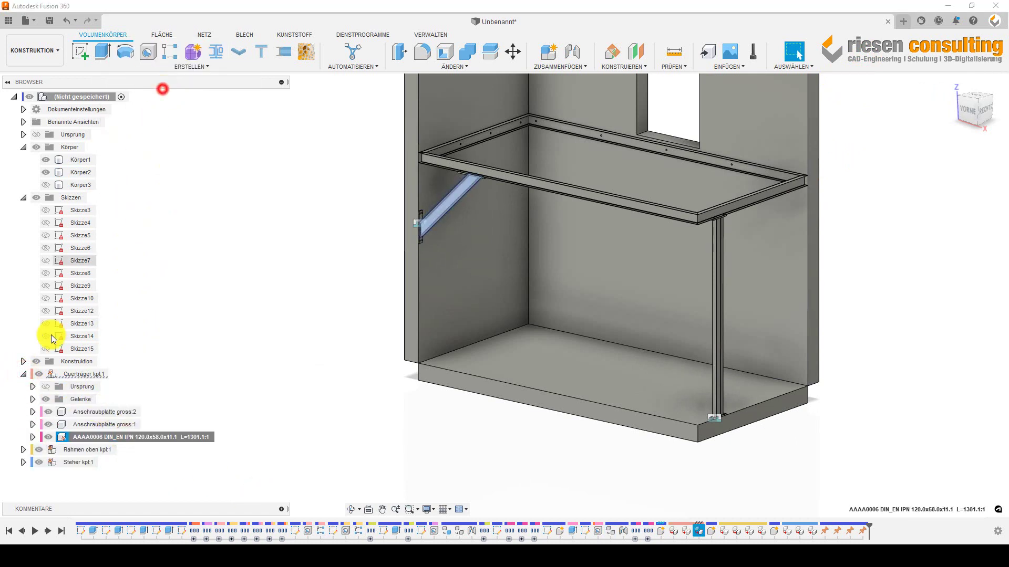
left_click(24, 374)
- Fix beam AAAA0001 inside Rahmen oben kpl
left_click(23, 387)
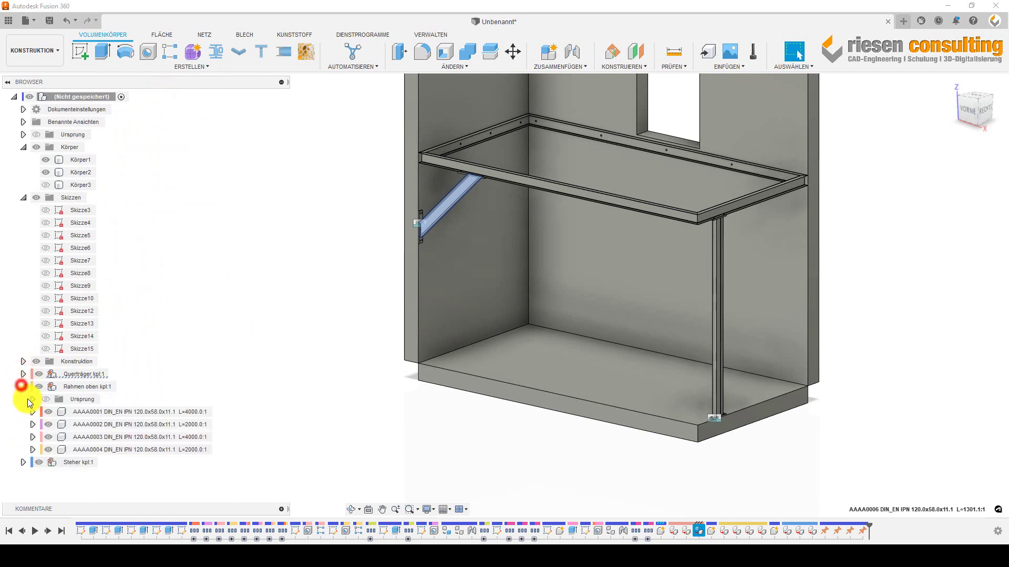
right_click(128, 412)
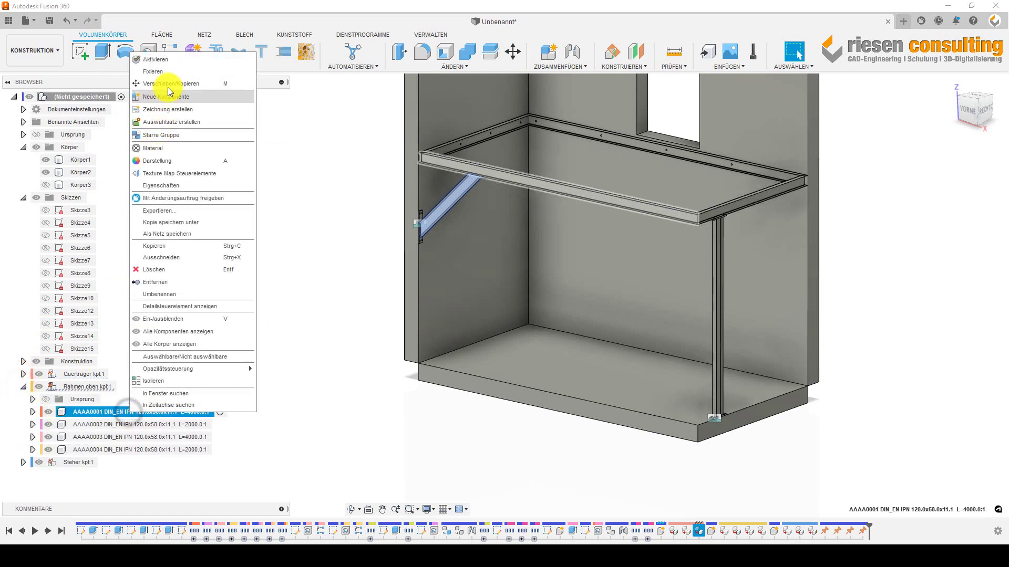
left_click(153, 71)
left_click(23, 387)
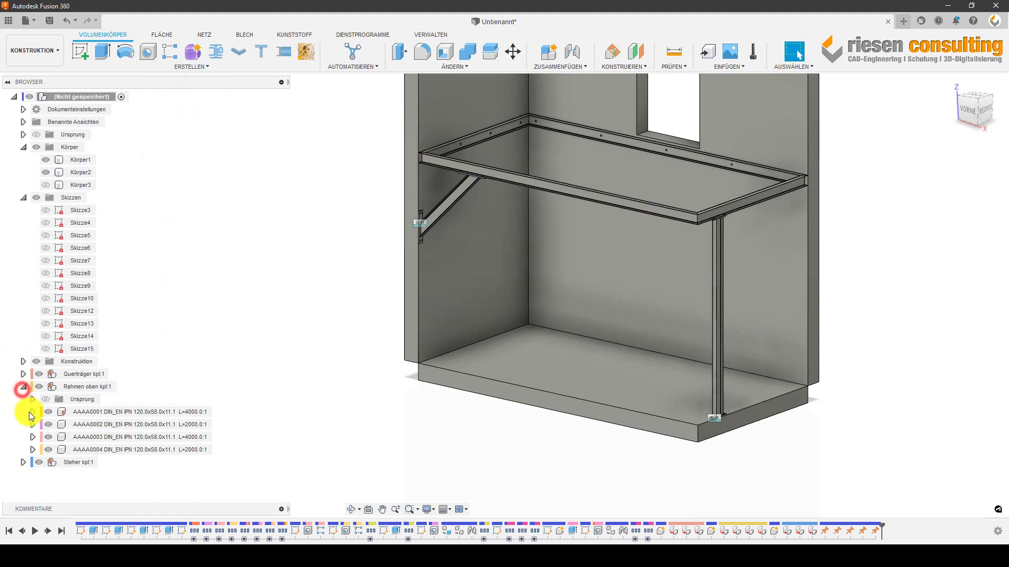
- Fix the post beam AAAA0005 inside Steher kpl
left_click(23, 399)
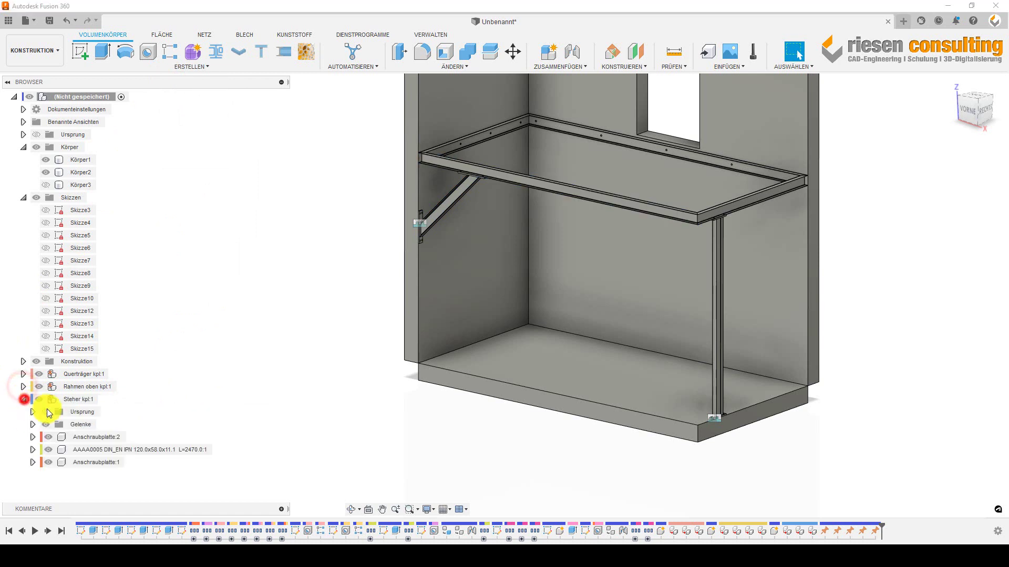
right_click(89, 453)
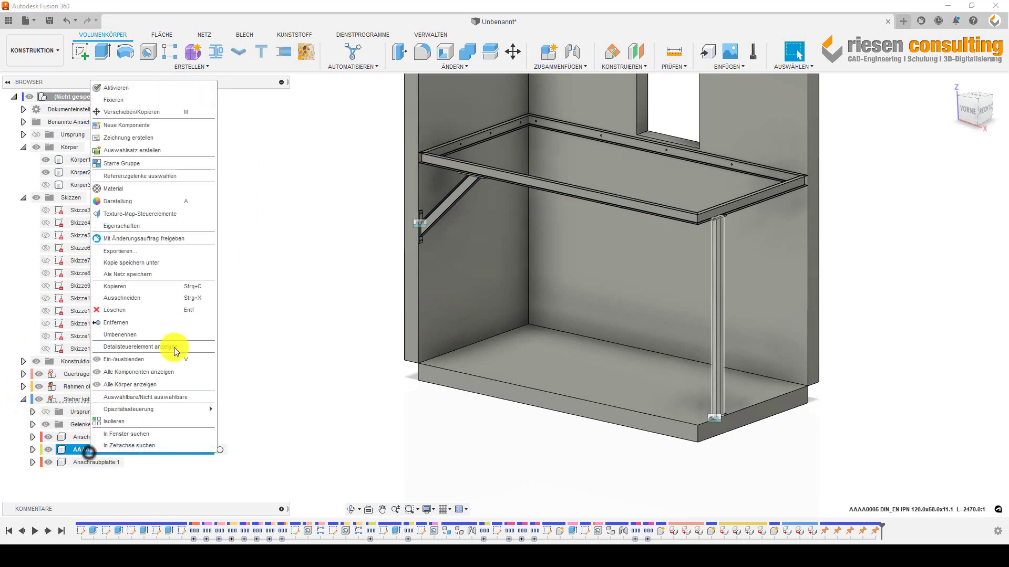
left_click(134, 102)
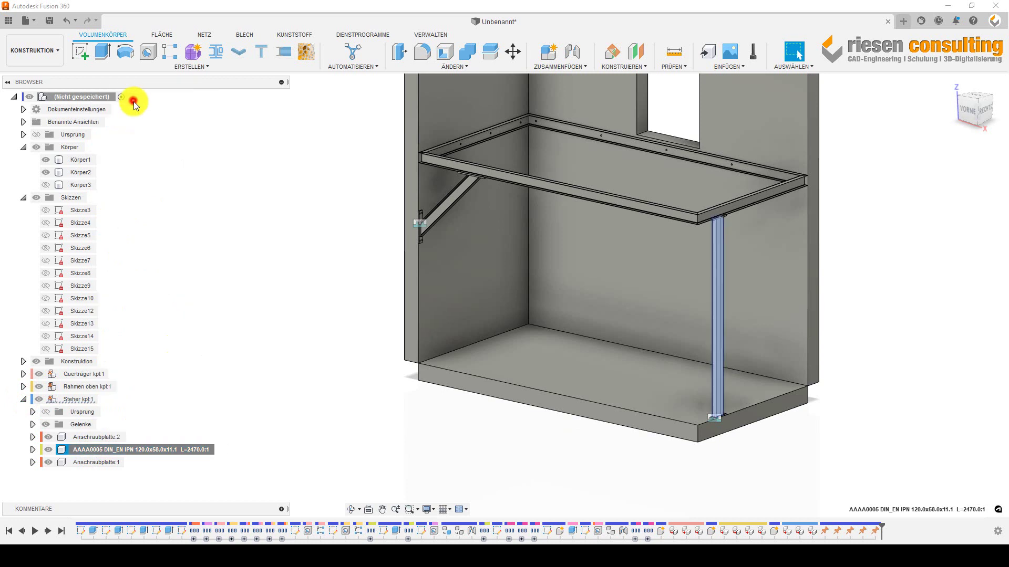
left_click(21, 401)
left_click(320, 506)
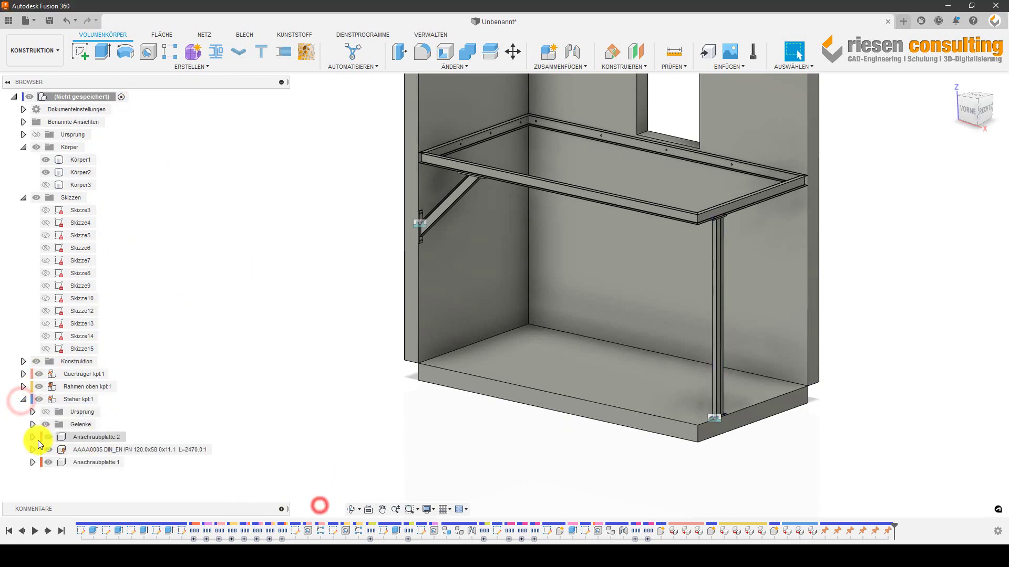
left_click(23, 401)
left_click(320, 459)
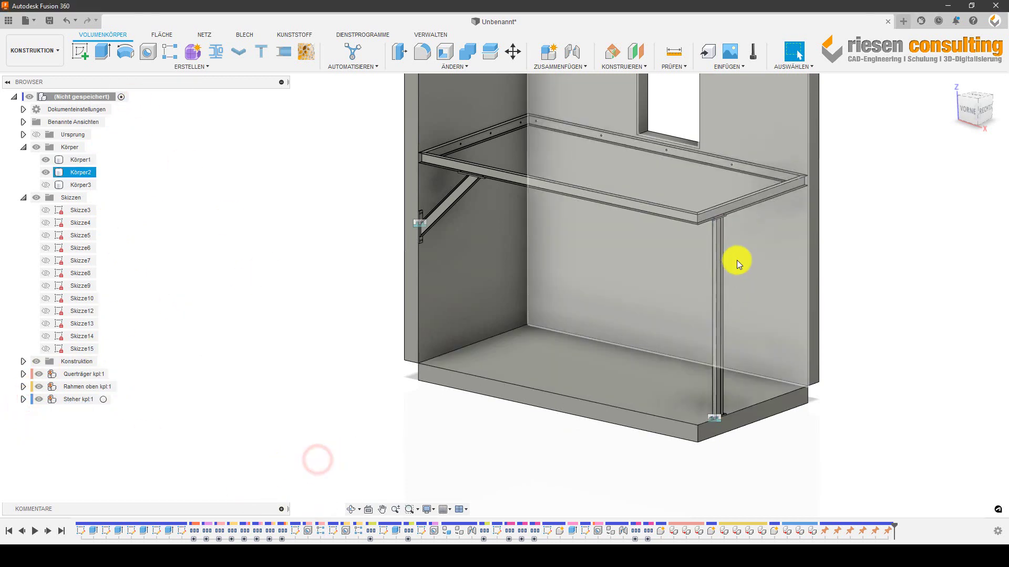
- Test-drag the top frame beams, then restore the frame to its original position
left_click(724, 327)
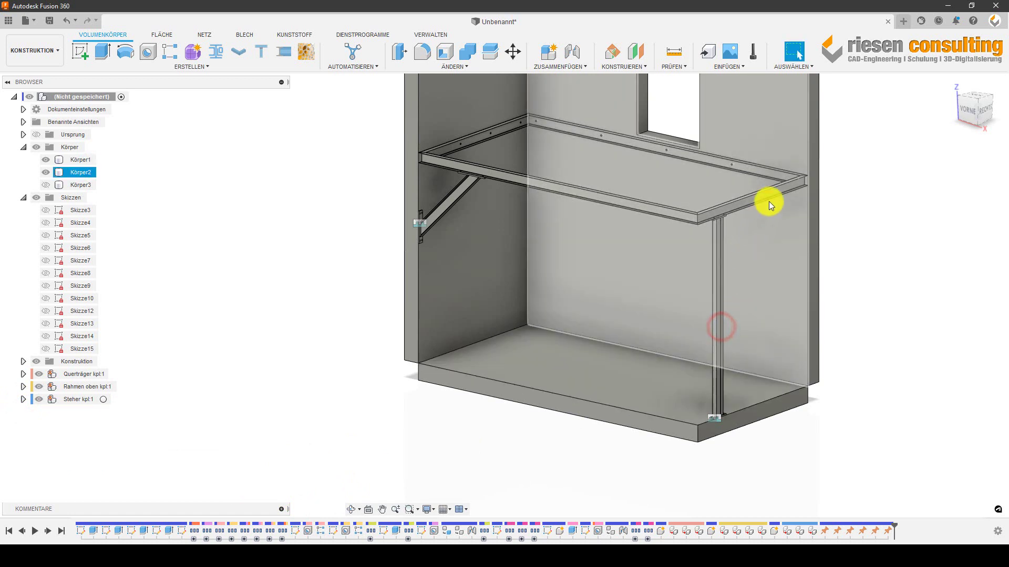
left_click(771, 193)
left_click(746, 166)
left_click(649, 210)
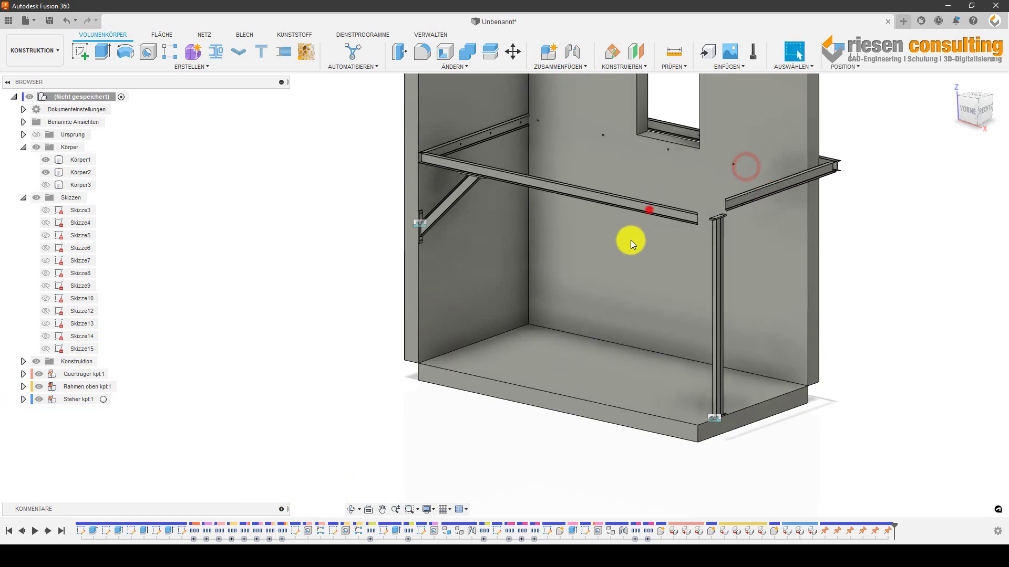
left_click(487, 125)
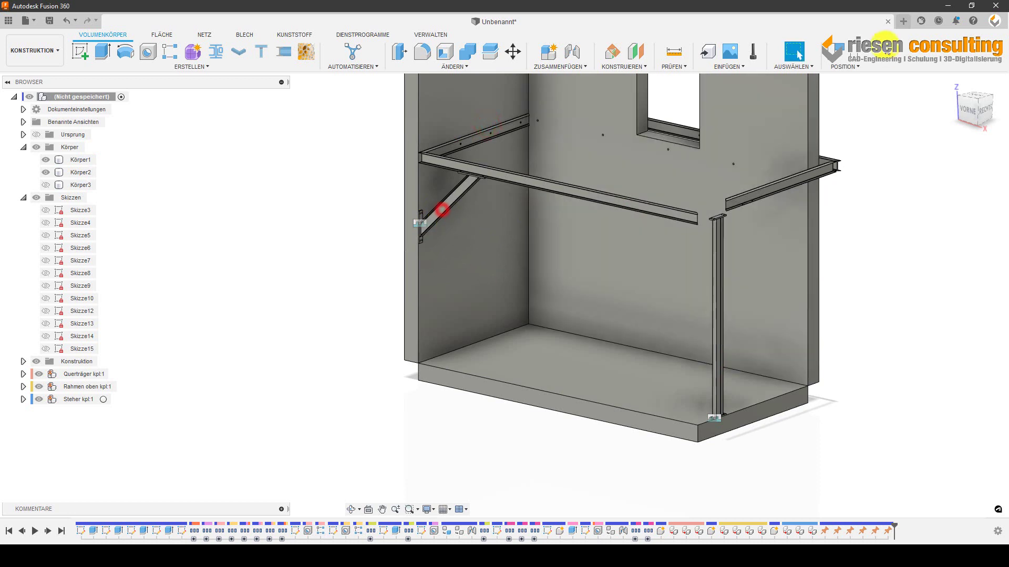
left_click(865, 53)
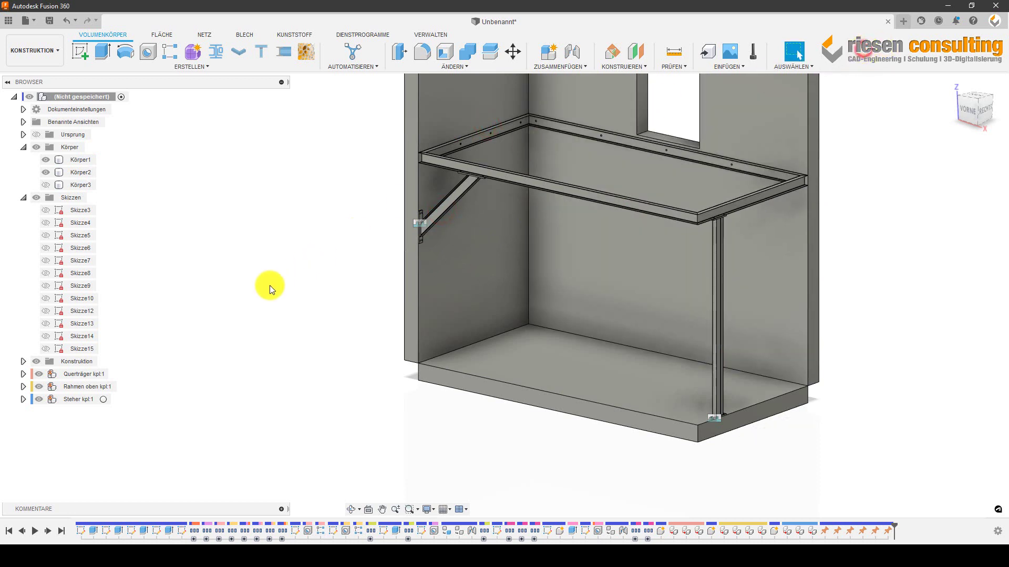
- Fix the two mounting plates inside Querträger kpl:1
left_click(22, 374)
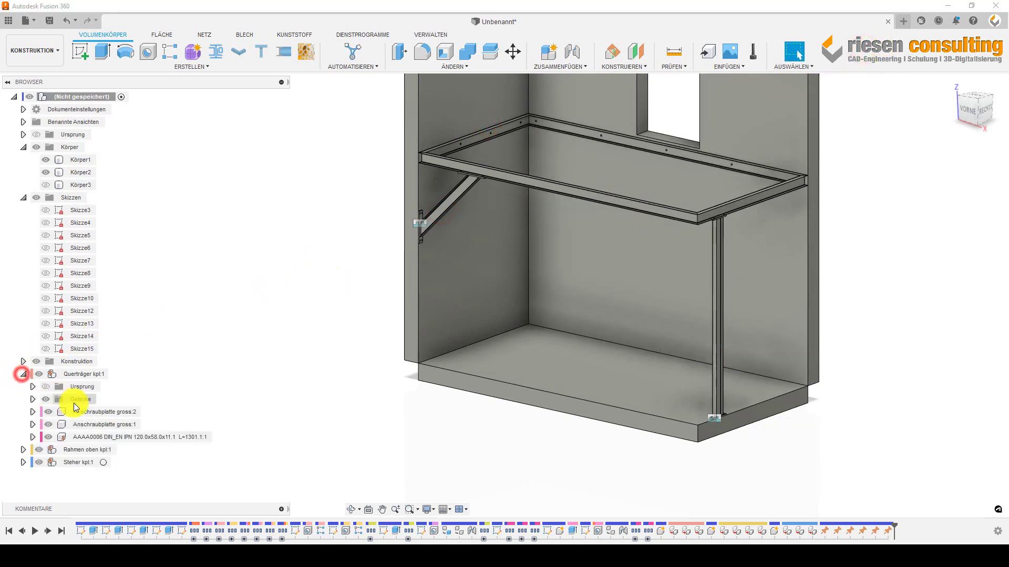
left_click(83, 412)
right_click(83, 426)
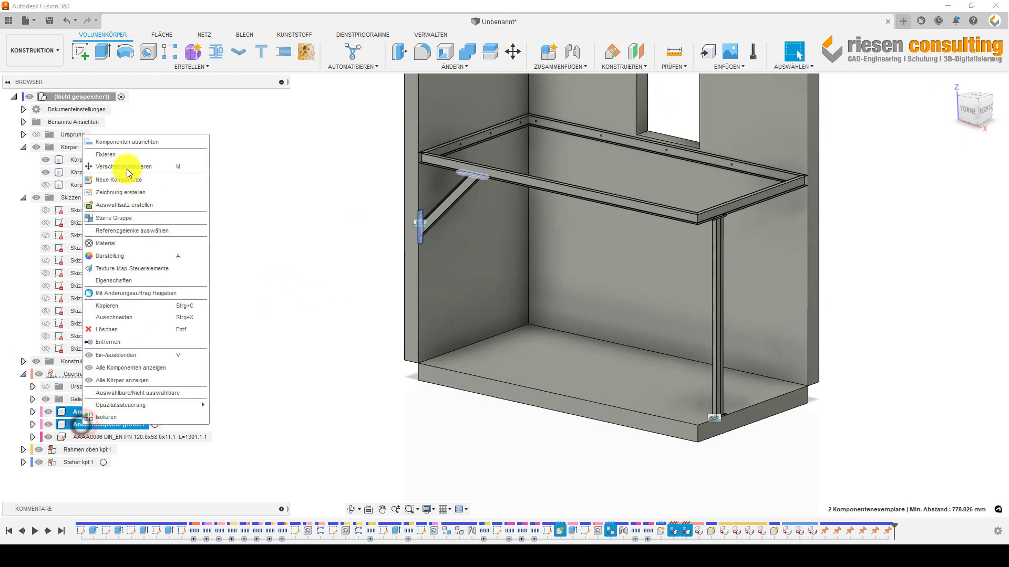
left_click(128, 156)
left_click(261, 280)
left_click(25, 374)
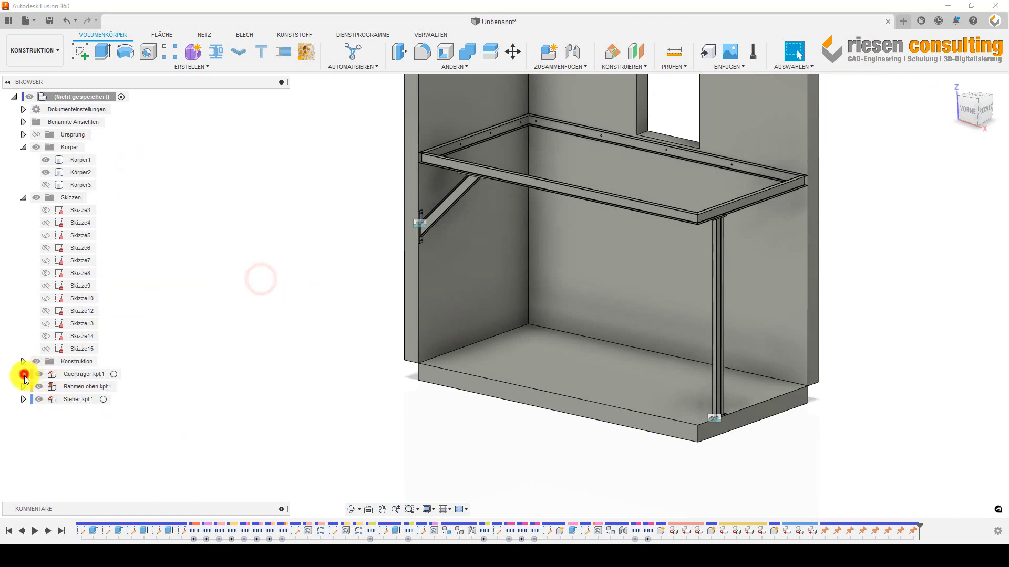
- Fix the four top-frame beams inside Rahmen oben kpl:1
left_click(24, 387)
left_click(90, 450)
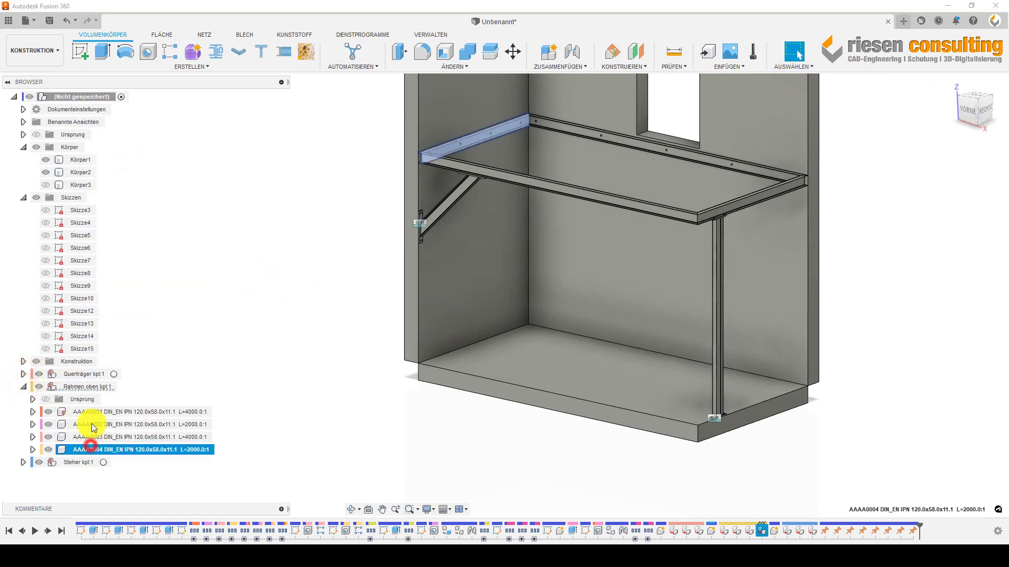
left_click(87, 412, "shift")
right_click(86, 412)
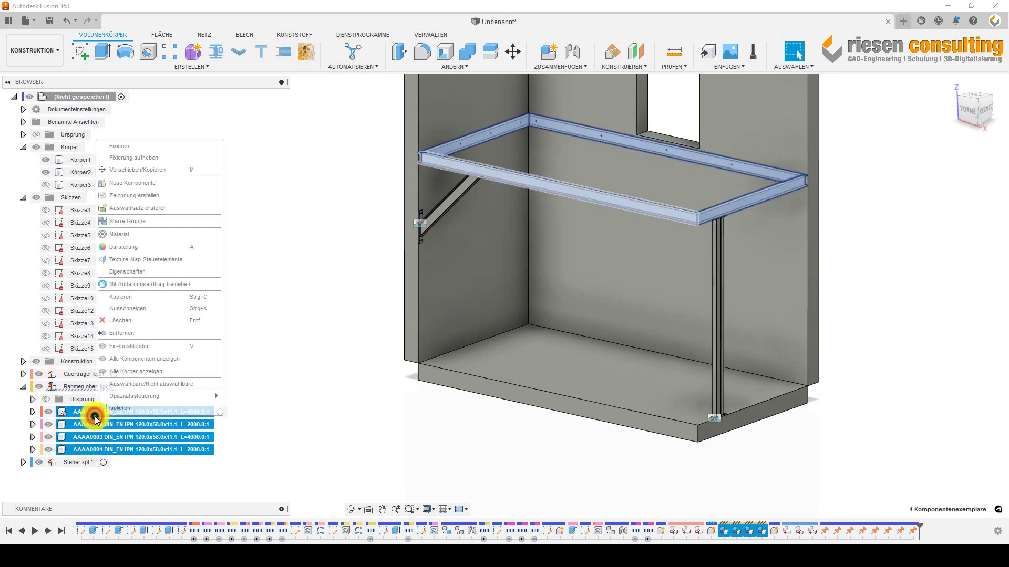
left_click(151, 147)
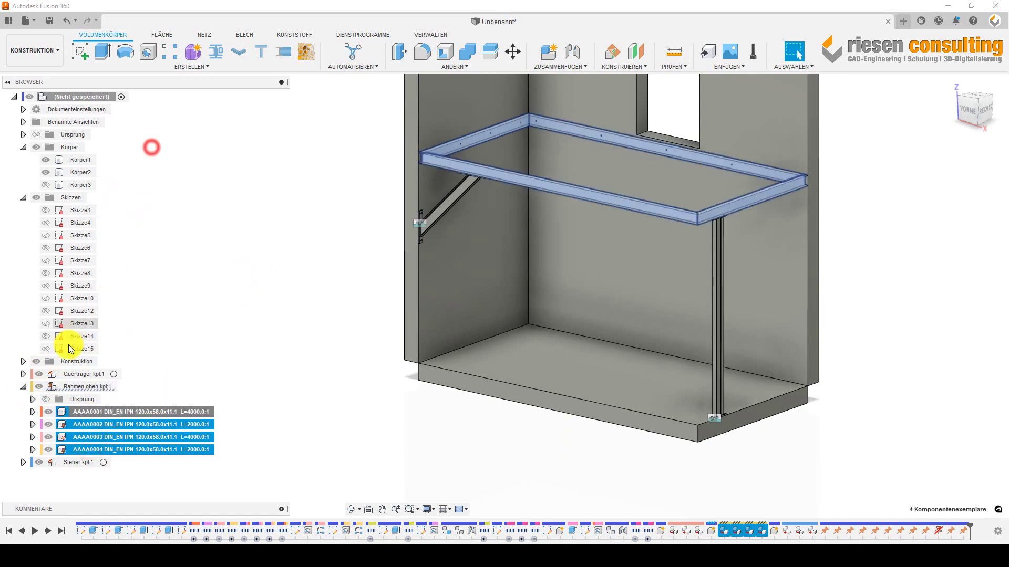
- Fix beam AAAA0001 on its own in Rahmen oben kpl:1
right_click(124, 413)
left_click(283, 446)
left_click(254, 389)
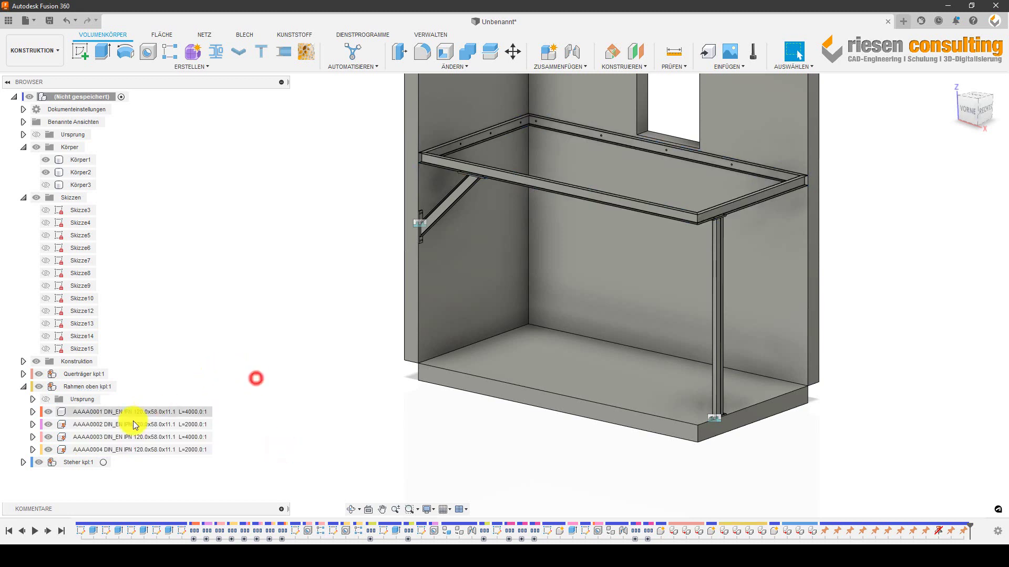
left_click(135, 412)
right_click(135, 412)
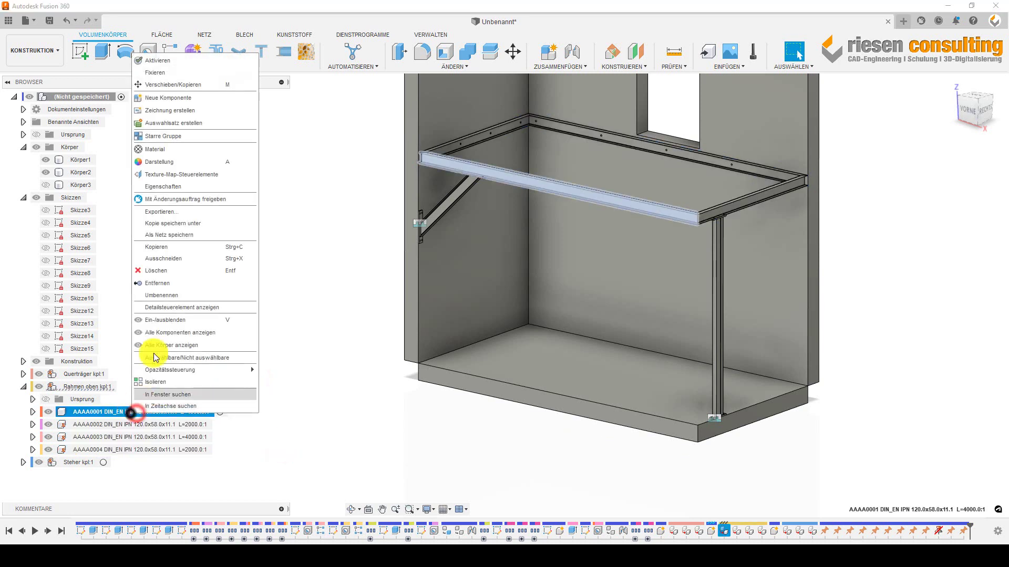
left_click(153, 73)
left_click(215, 207)
left_click(23, 387)
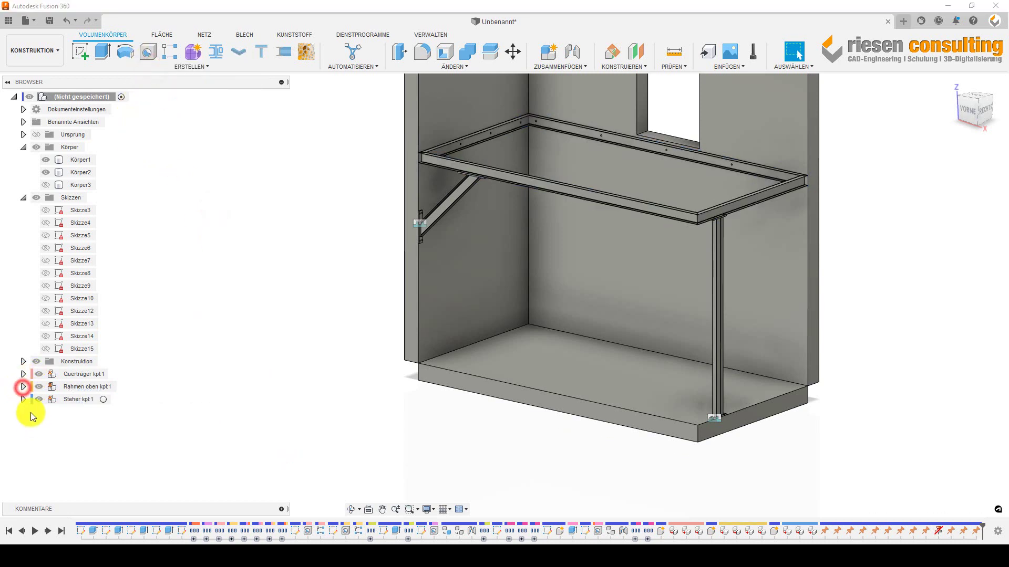
- Fix mounting plates Anschraubplatte:2 and Anschraubplatte:1 inside Steher kpl:1
left_click(23, 399)
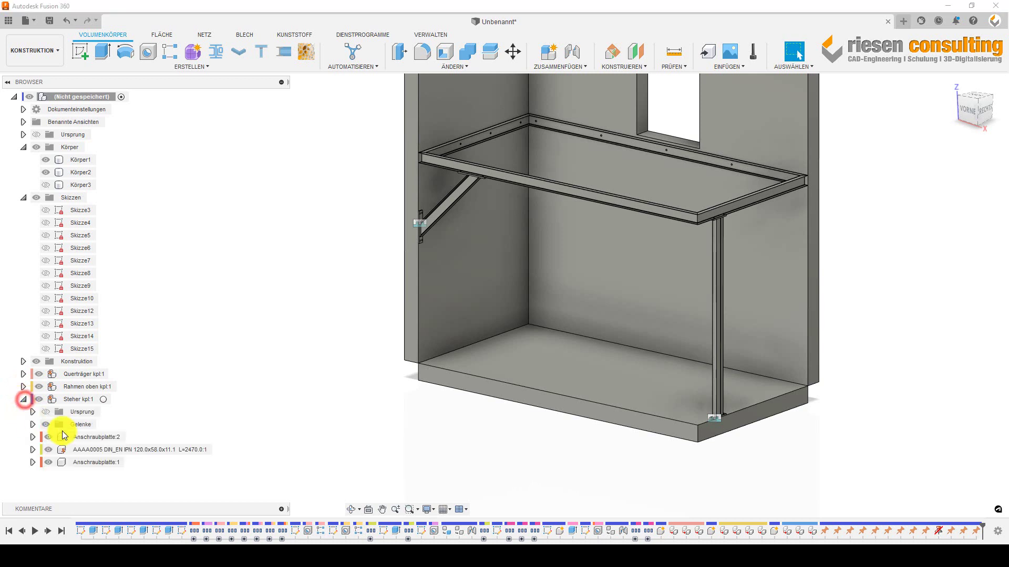
left_click(95, 447)
right_click(97, 447)
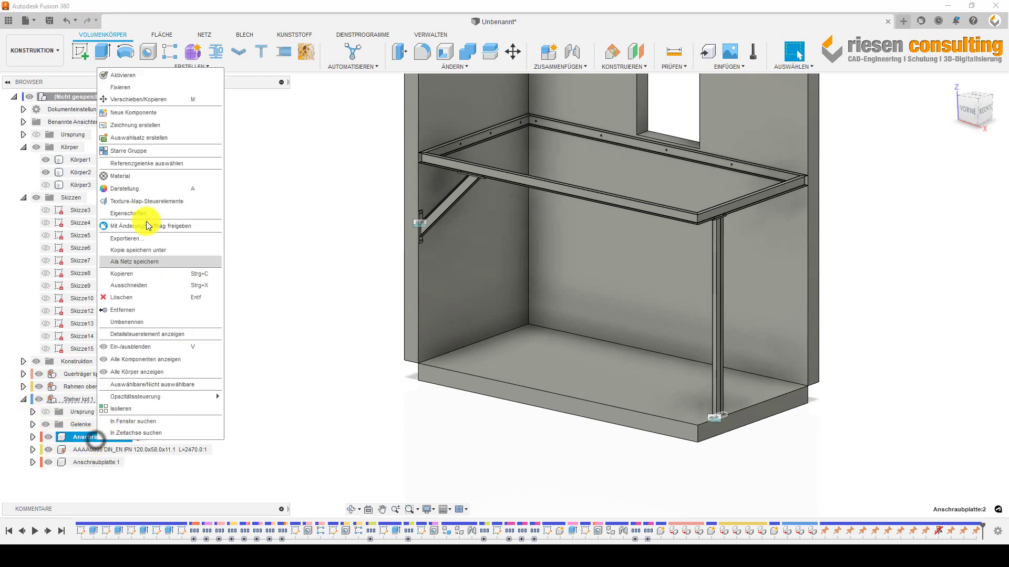
left_click(128, 86)
left_click(96, 462)
right_click(97, 462)
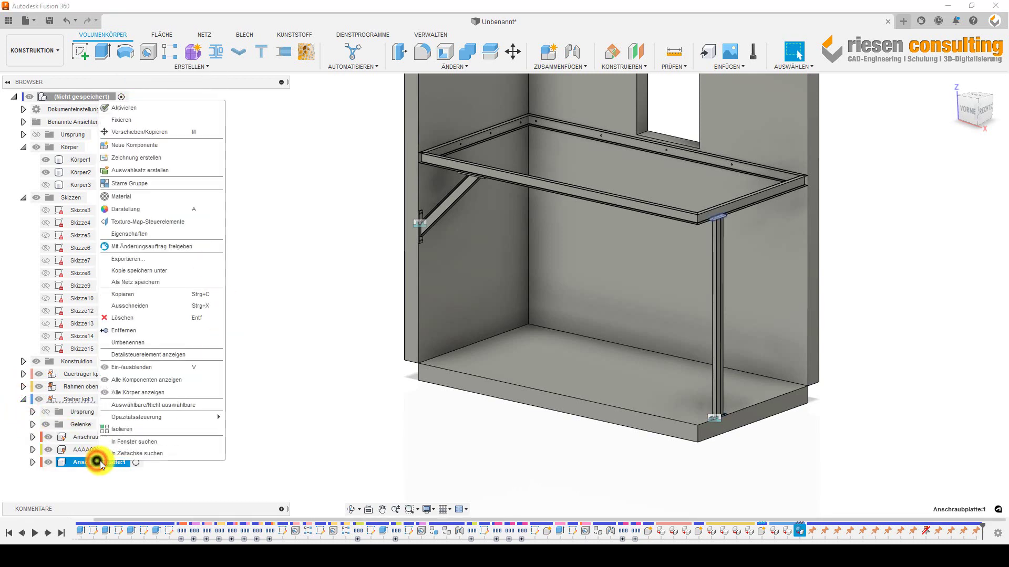
left_click(169, 120)
left_click(262, 231)
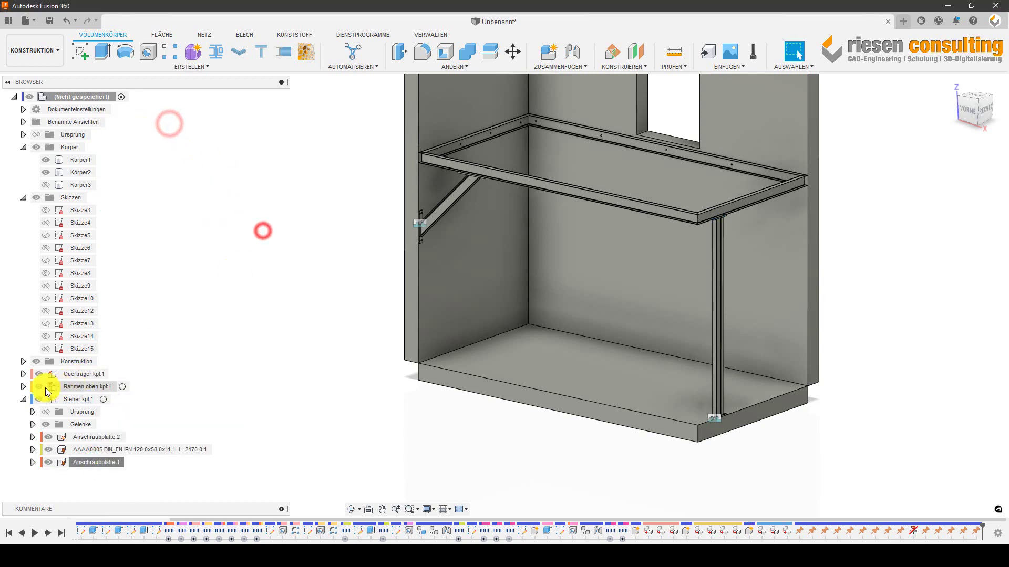
left_click(24, 399)
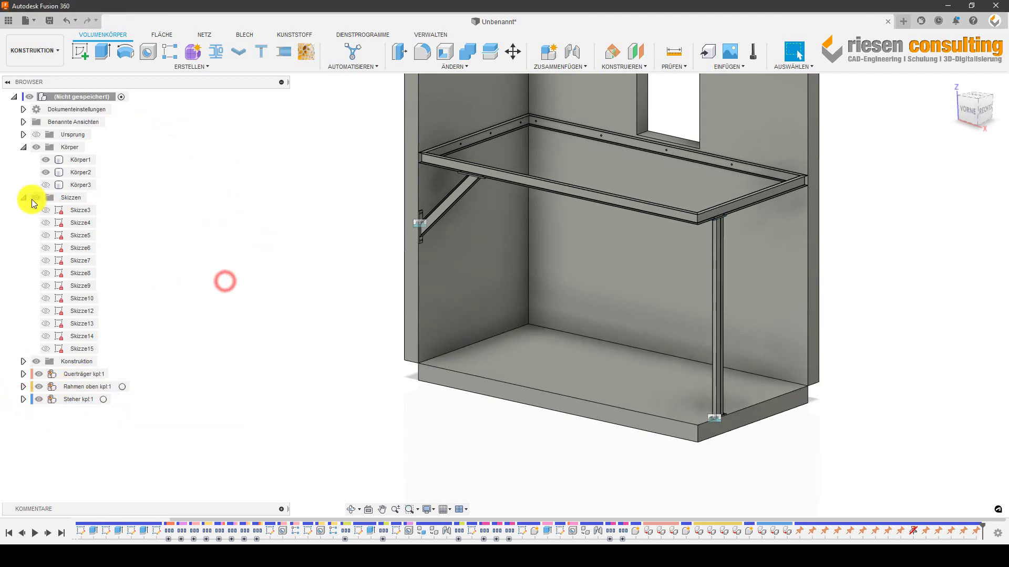
- Collapse the sketches folder and zoom in on the back wall and frame beam
left_click(23, 197)
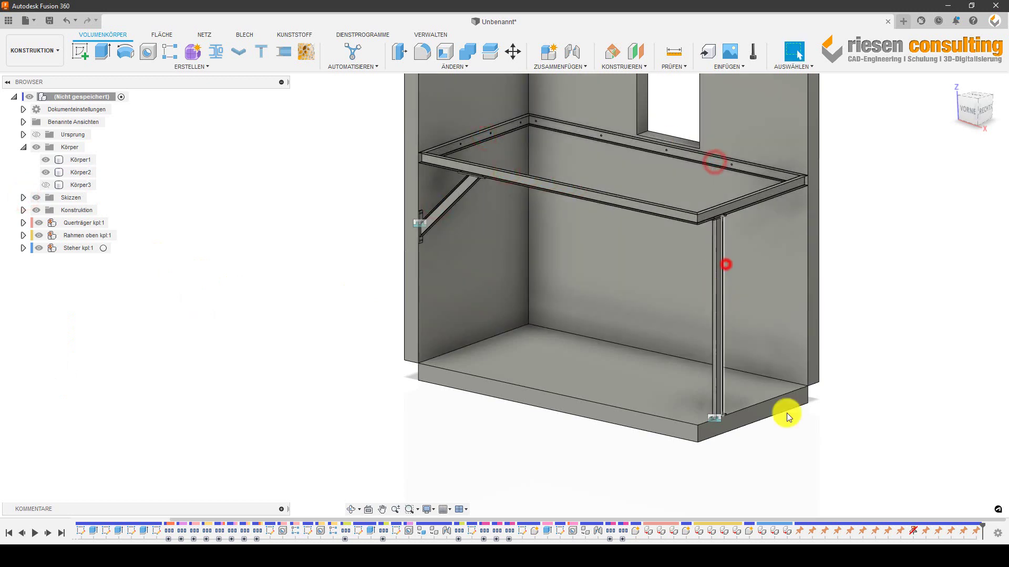
left_click(524, 130)
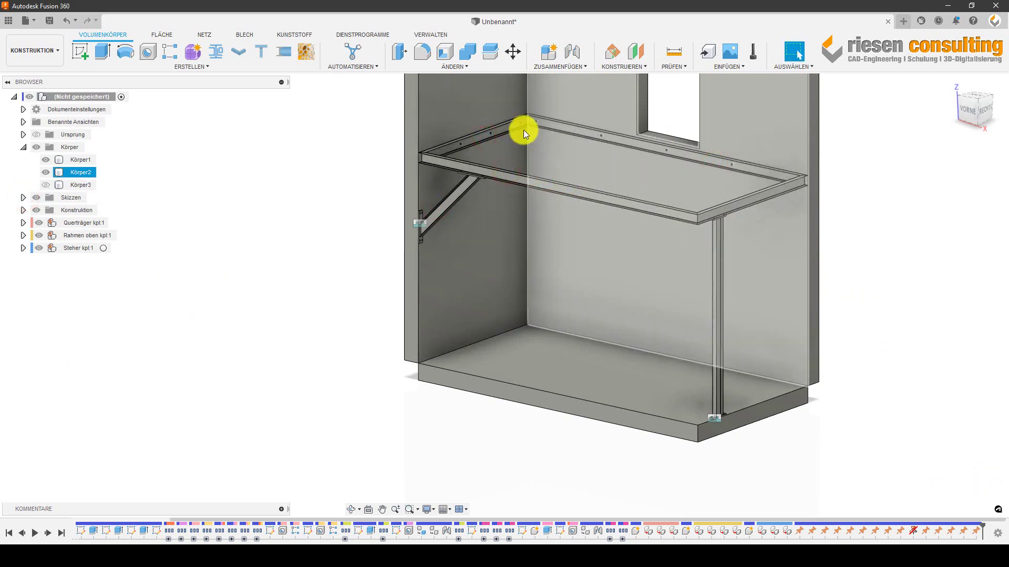
left_click(657, 150)
left_click(646, 151)
left_click(582, 146)
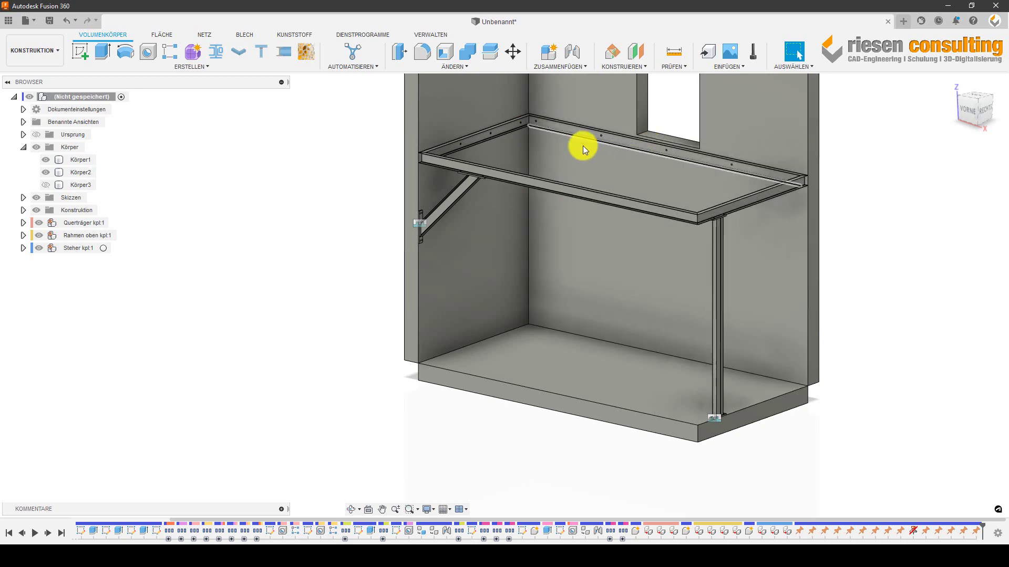
left_click(661, 147)
scroll(660, 152, "up", 4)
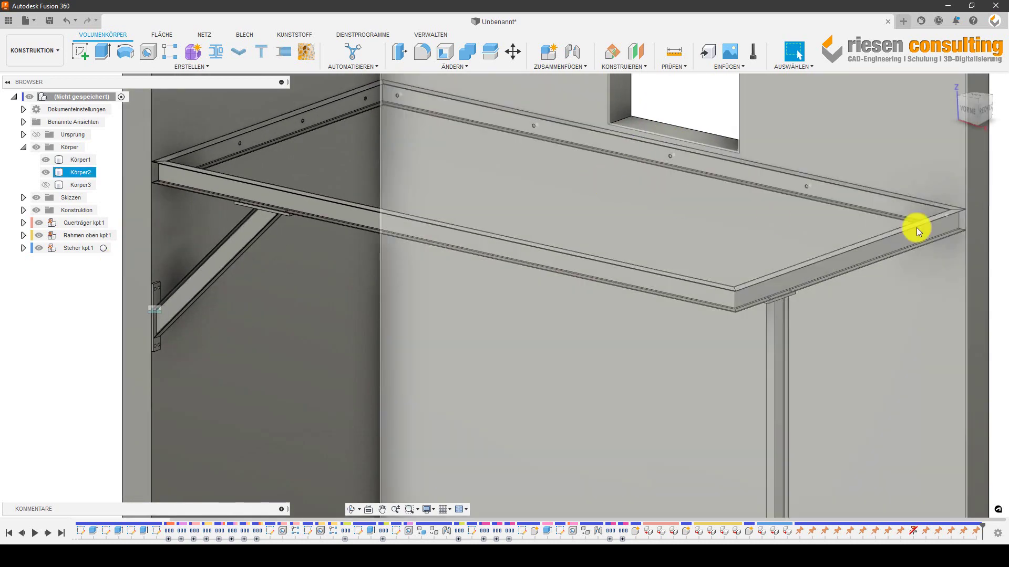
scroll(928, 189, "up", 3)
scroll(552, 112, "up", 3)
scroll(472, 103, "up", 3)
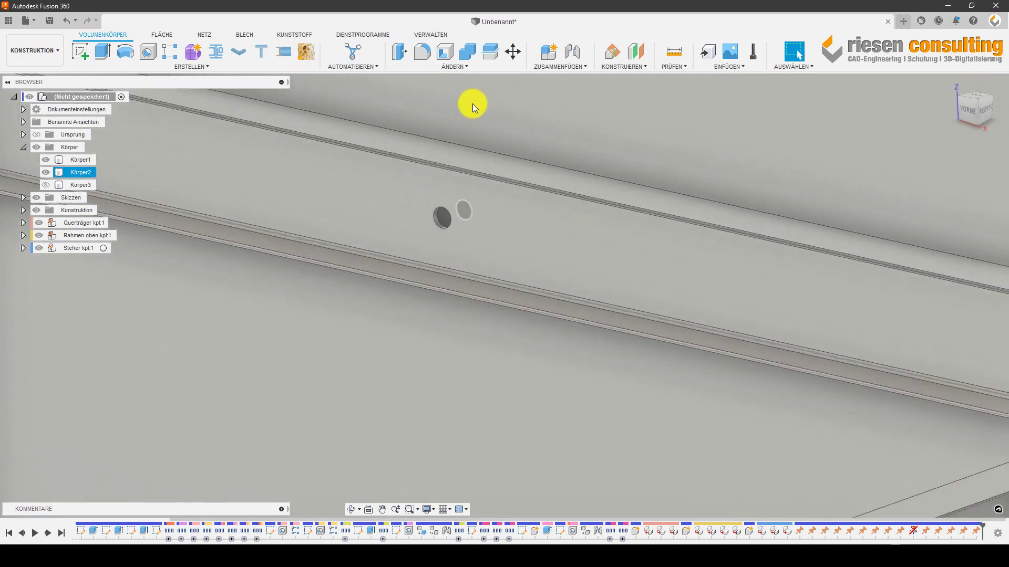
- Inspect the frame beam's top face, then zoom back out
right_click(468, 156)
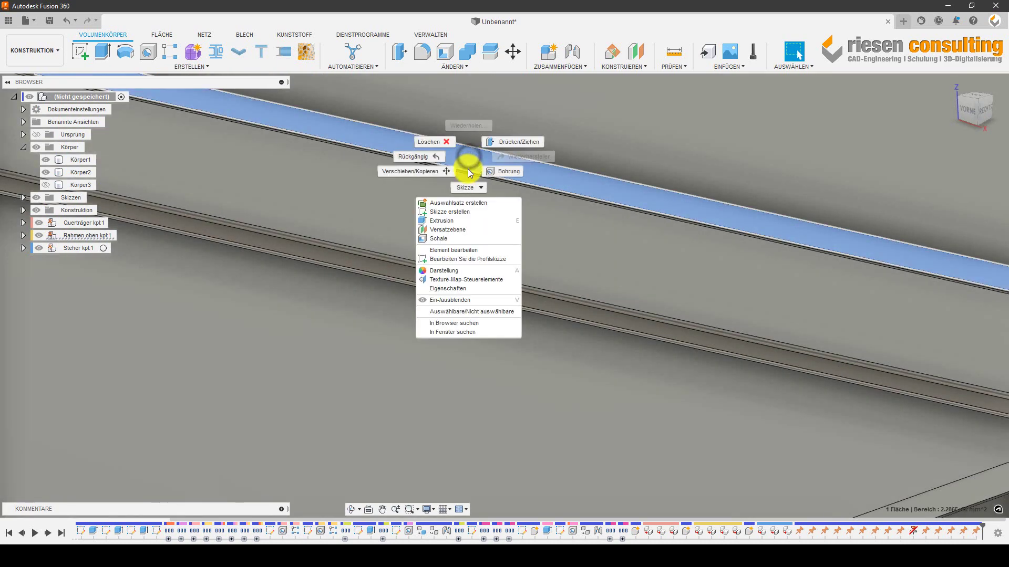
left_click(433, 401)
scroll(477, 303, "down", 3)
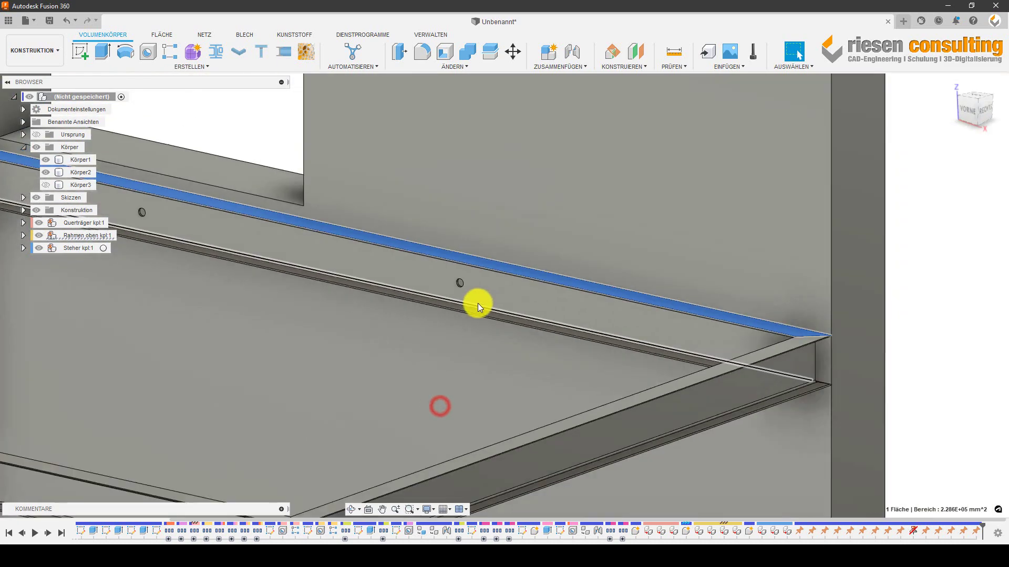
scroll(499, 275, "down", 2)
scroll(726, 291, "down", 1)
left_click(727, 292)
scroll(779, 308, "down", 2)
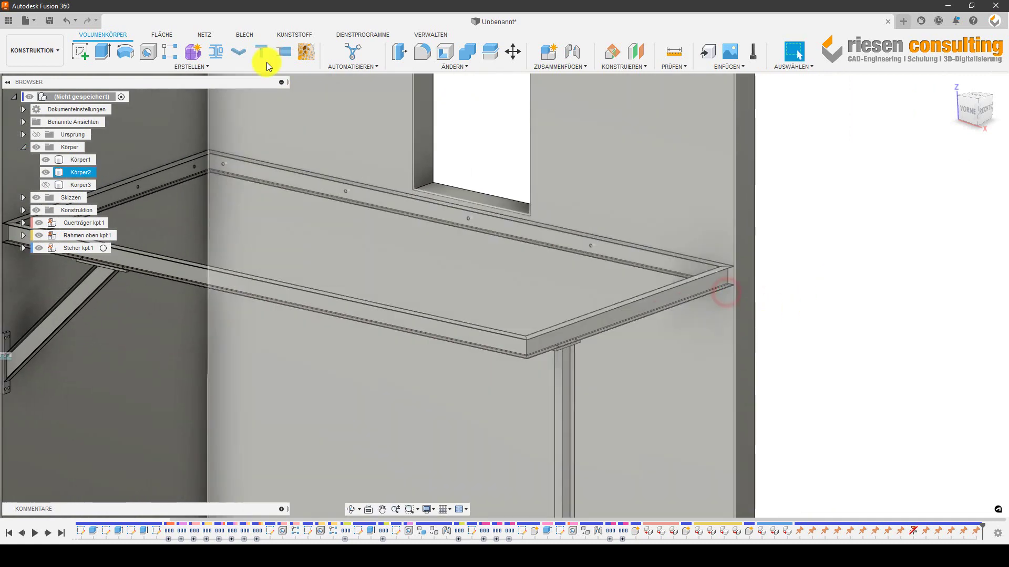
scroll(836, 256, "down", 2)
left_click(833, 249)
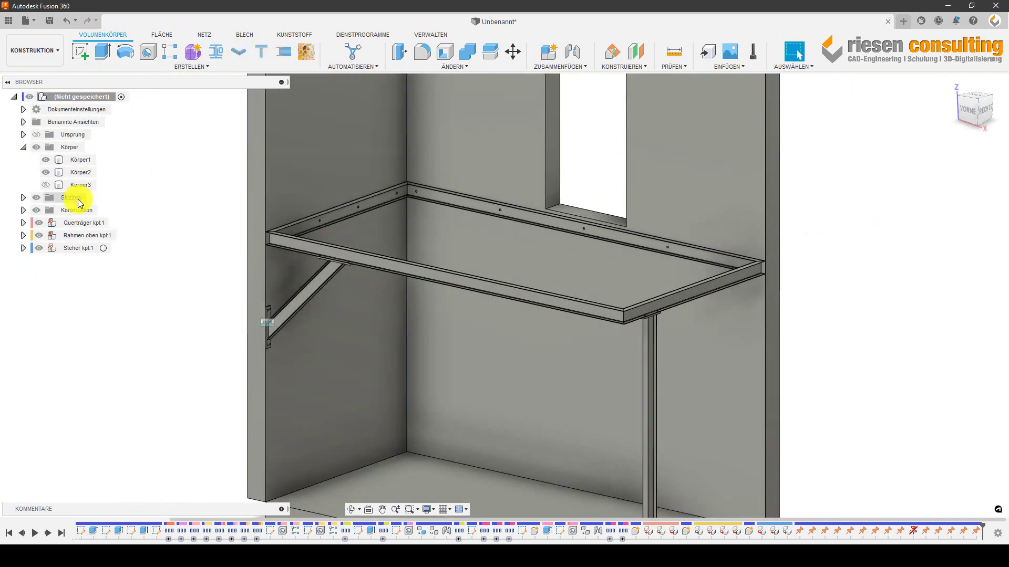
- Hide wall bodies Körper3 and Körper2 and fit the whole frame into view
left_click(46, 184)
left_click(46, 185)
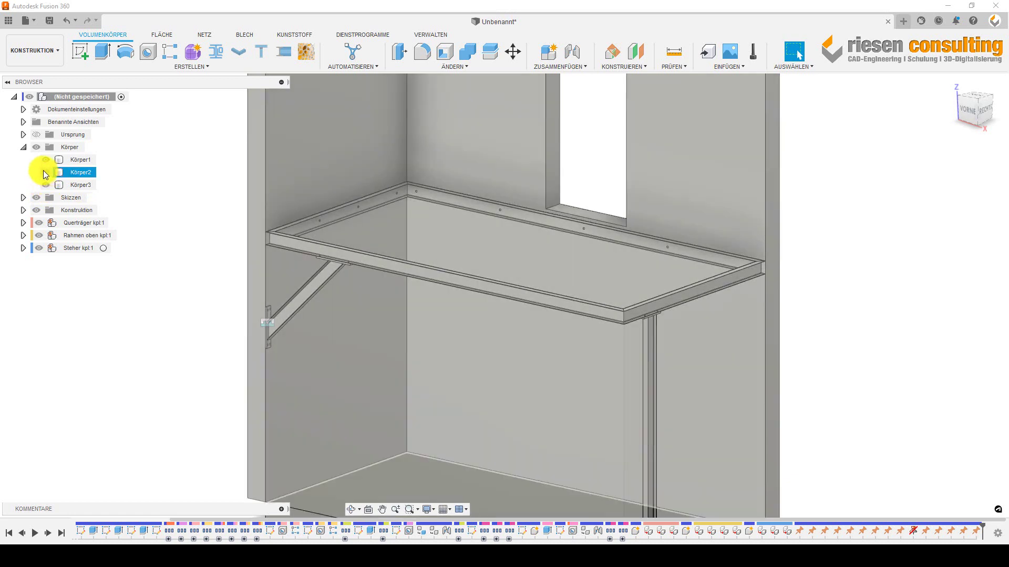
left_click(44, 172)
middle_click(763, 137)
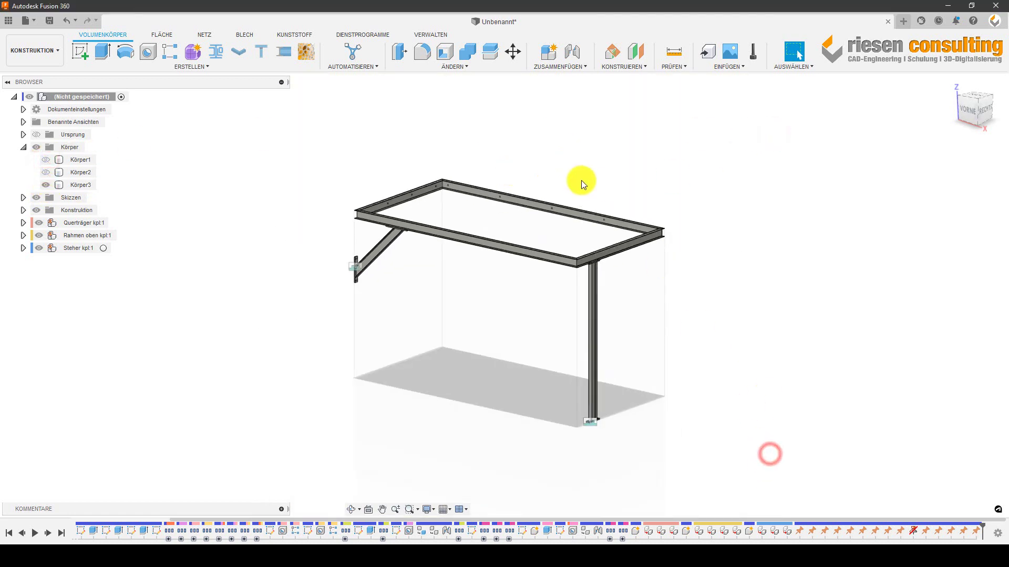
- Start a sketch on the frame's top face and draw two lines edge to edge
right_click(560, 231)
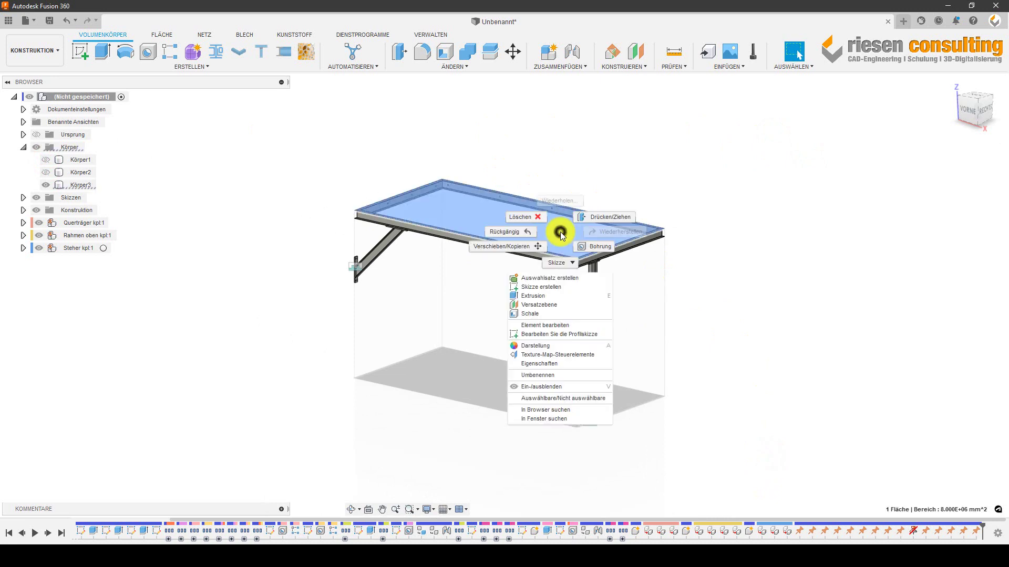
left_click(556, 288)
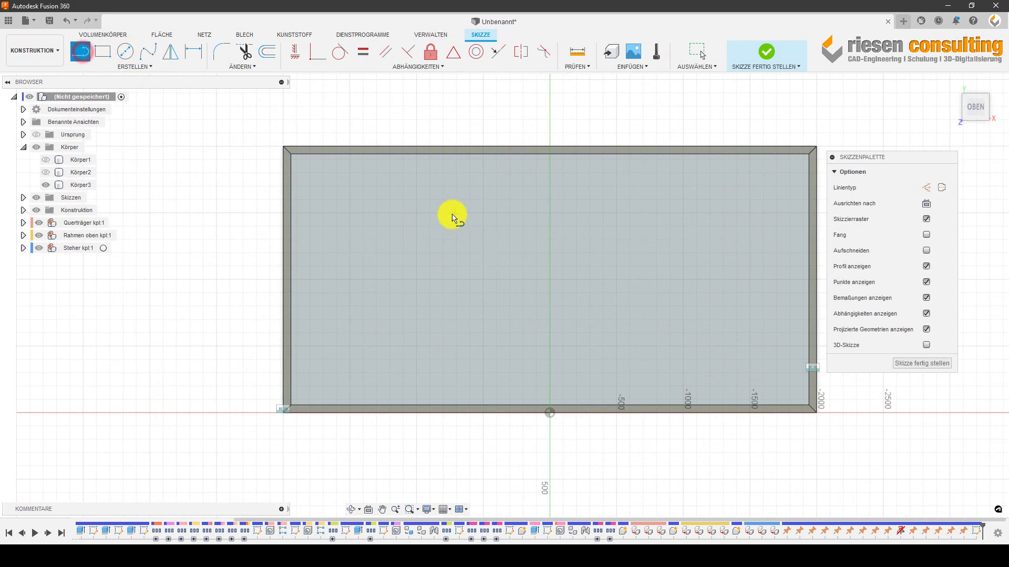
left_click(407, 149)
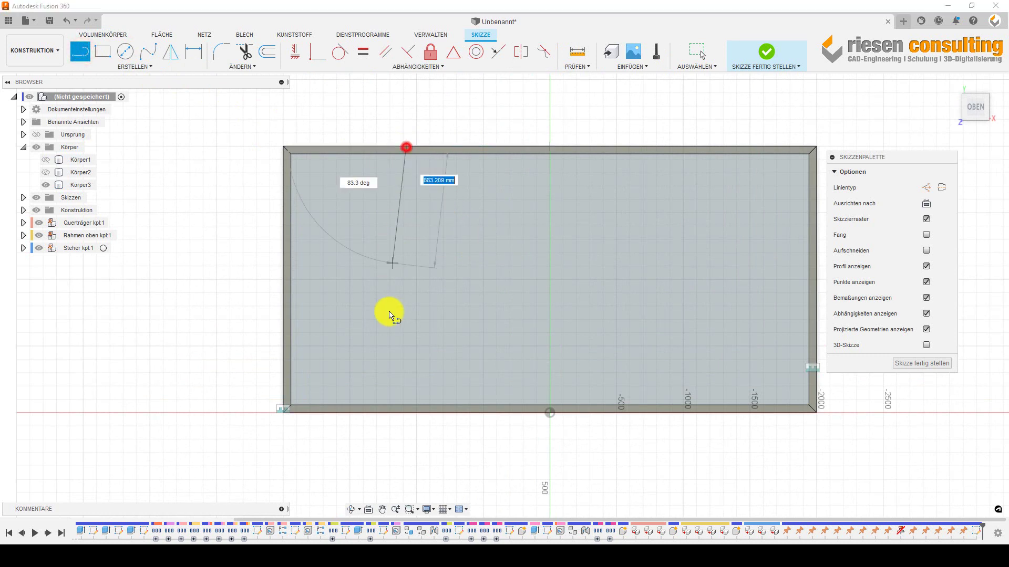
double_click(406, 413)
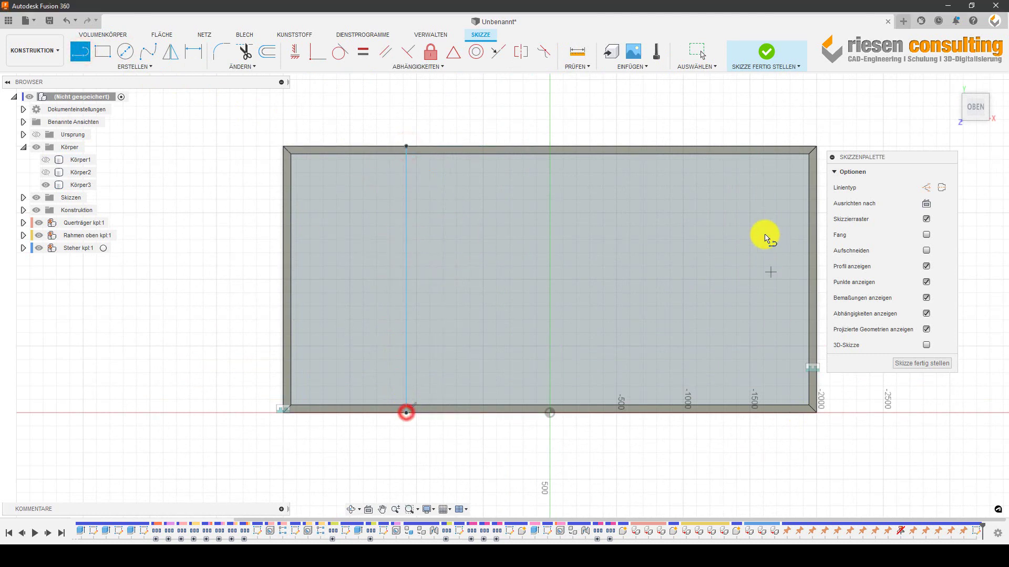
left_click(672, 150)
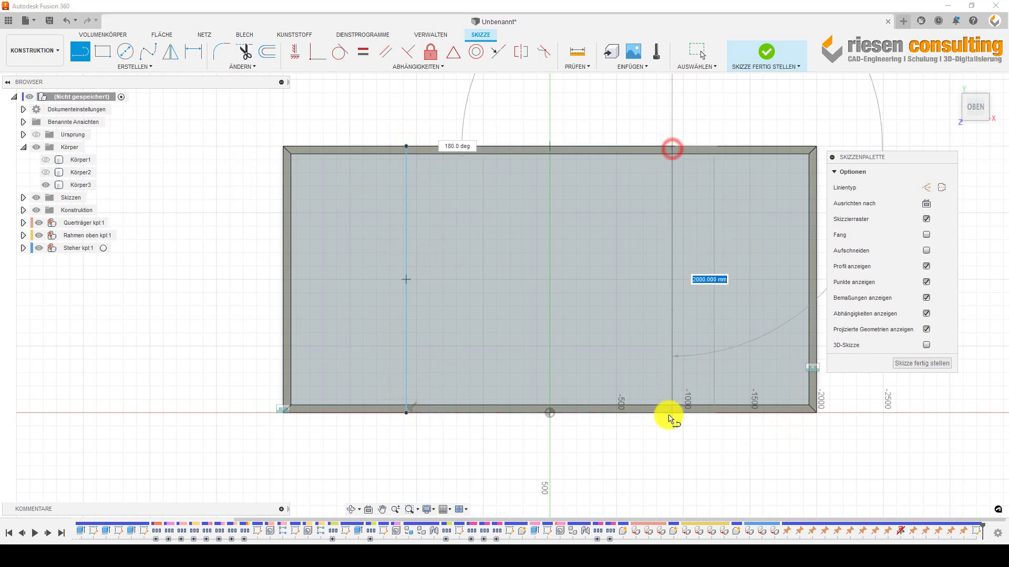
double_click(674, 414)
key("Escape")
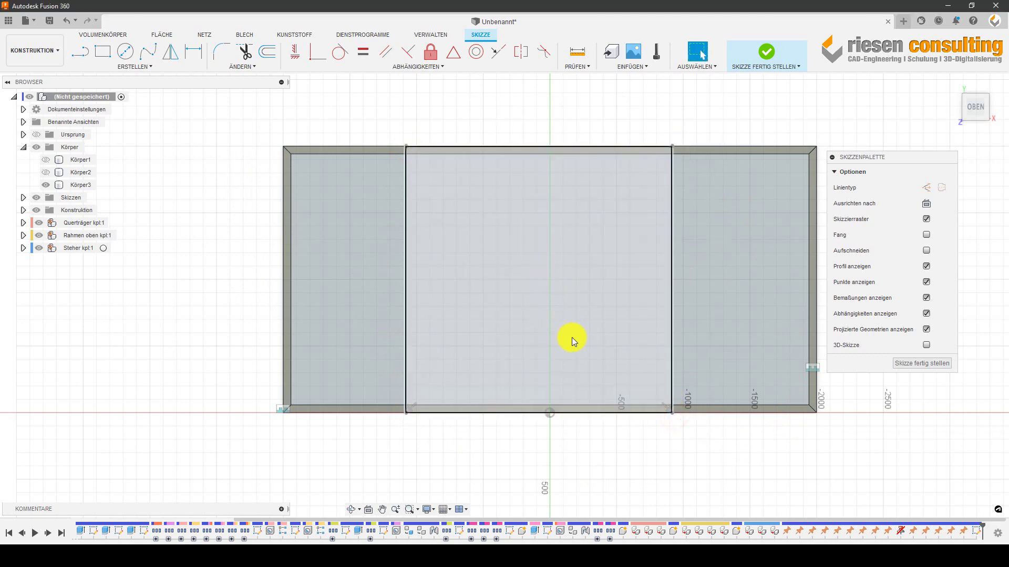
- Reposition the two sketch lines across the frame top
mouse_move(571, 338)
middle_mouse_down("shift")
mouse_move(613, 239)
mouse_move(592, 270)
mouse_move(581, 331)
middle_mouse_up("shift")
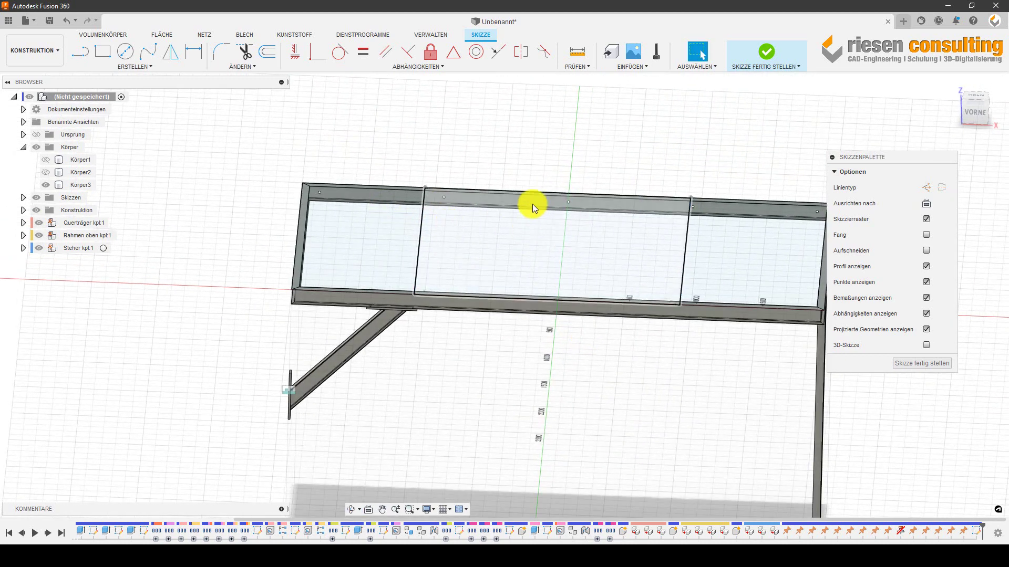
left_click_drag(421, 235, 371, 238)
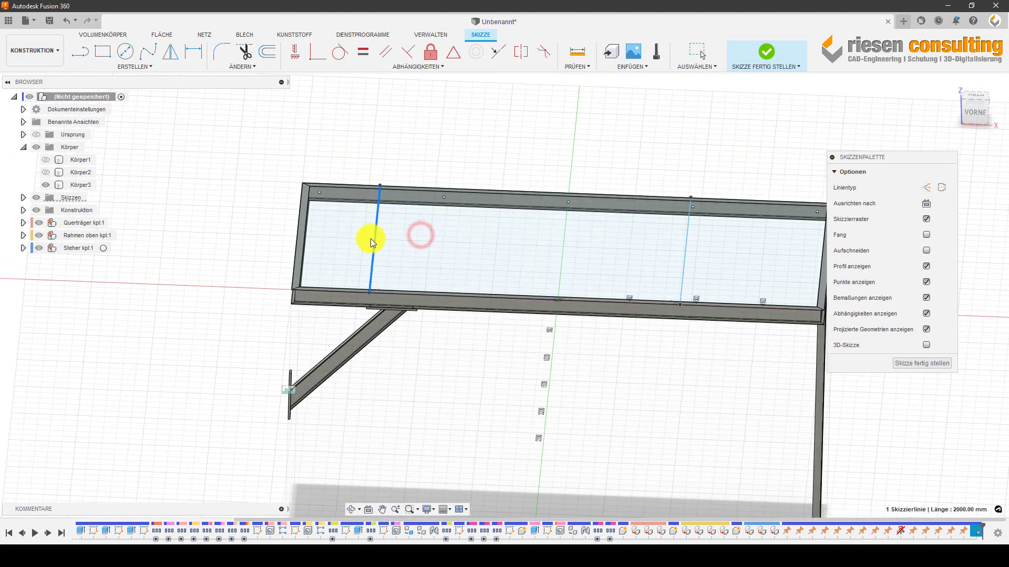
left_click_drag(685, 242, 631, 248)
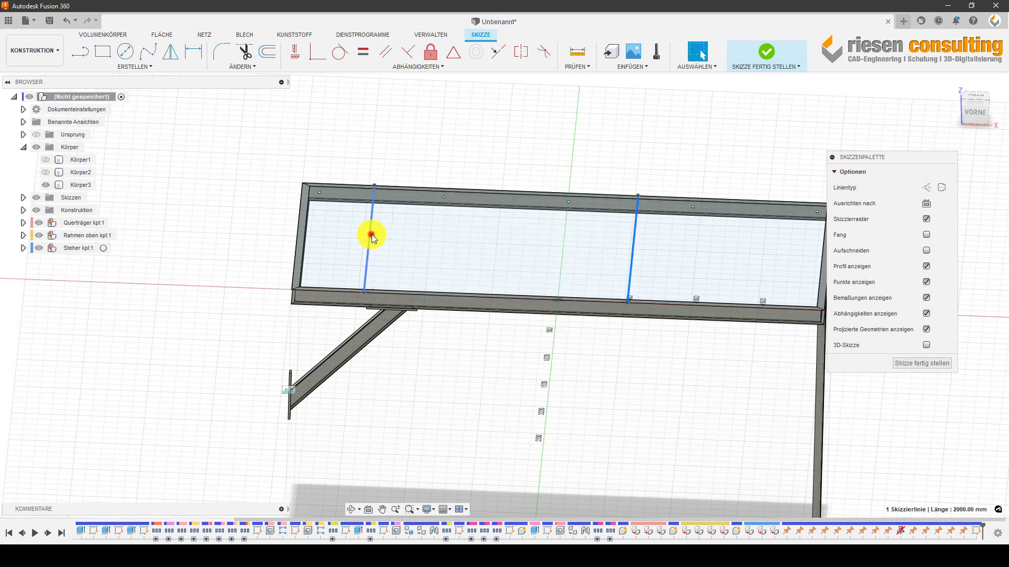
left_click_drag(371, 234, 478, 246)
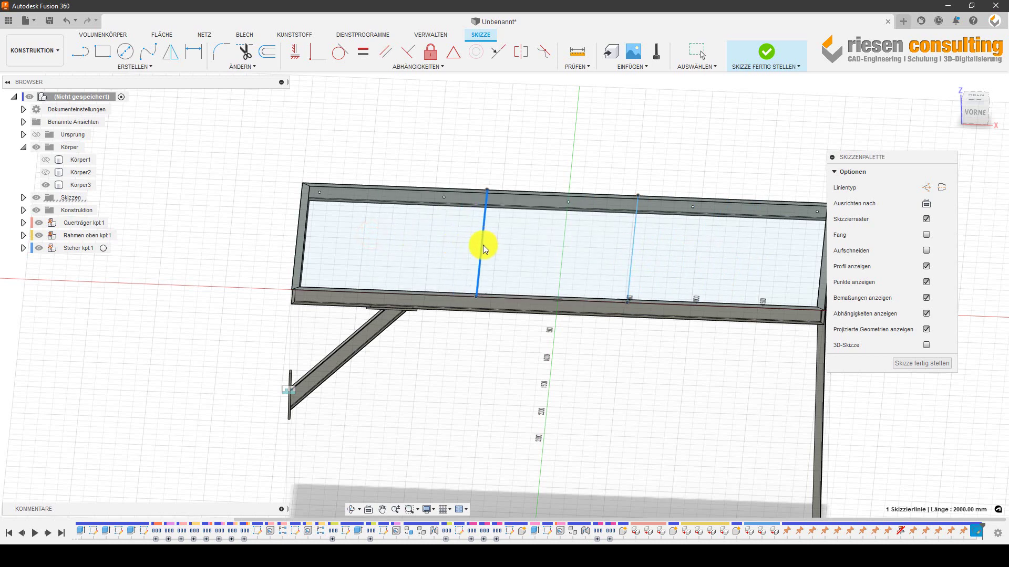
left_click(562, 125)
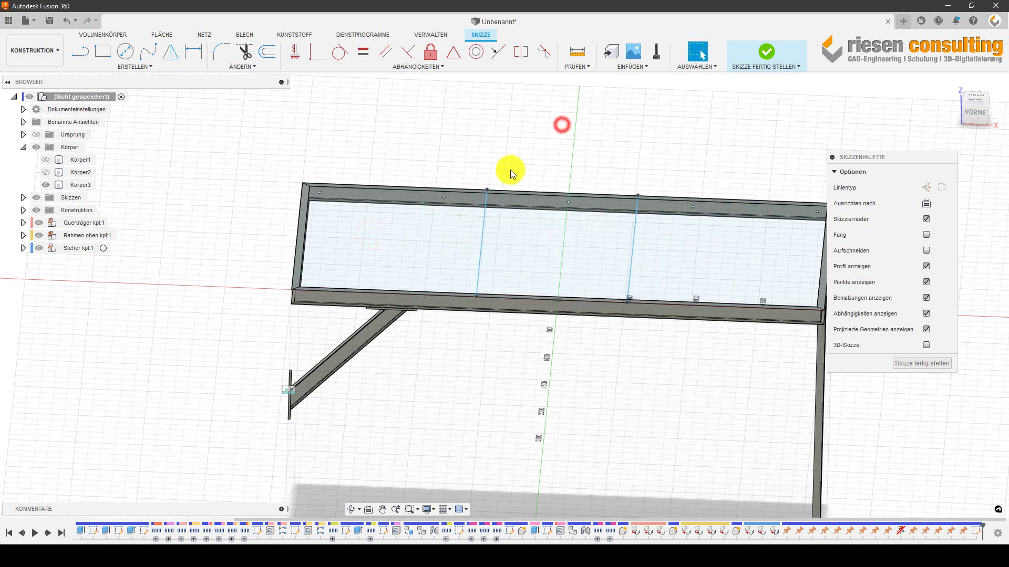
- Try dimensioning a bolt hole to a sketch line, cancel, and start Project (P)
left_click(193, 51)
scroll(452, 185, "up", 2)
scroll(454, 186, "up", 2)
scroll(452, 190, "up", 2)
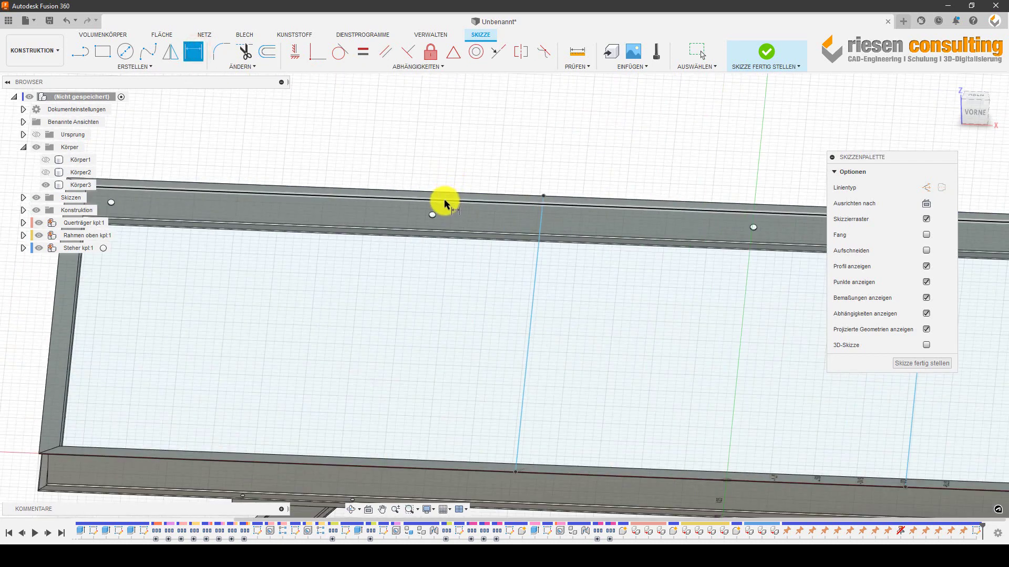
scroll(444, 203, "up", 2)
left_click(423, 233)
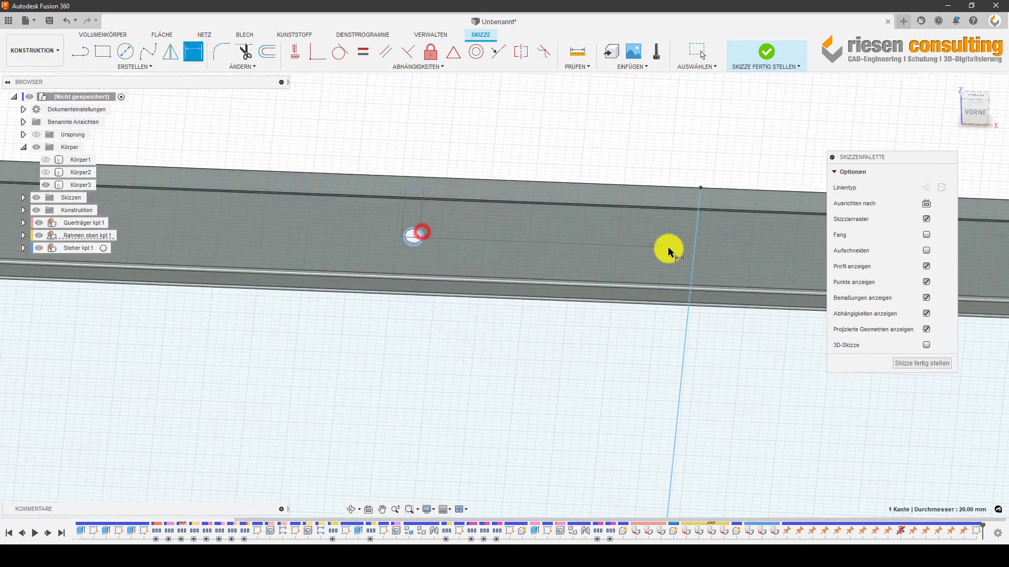
left_click(692, 261)
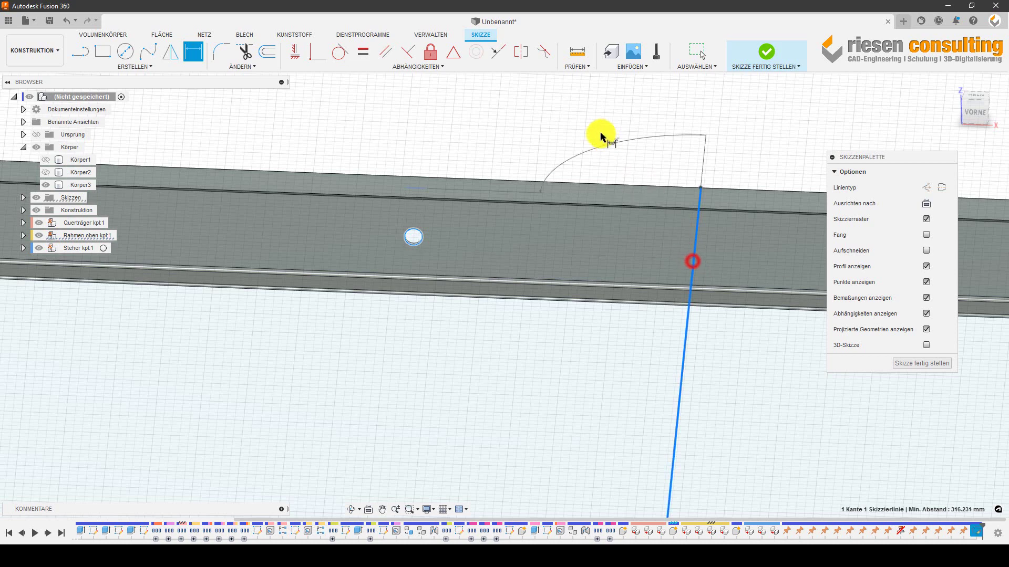
key("Escape")
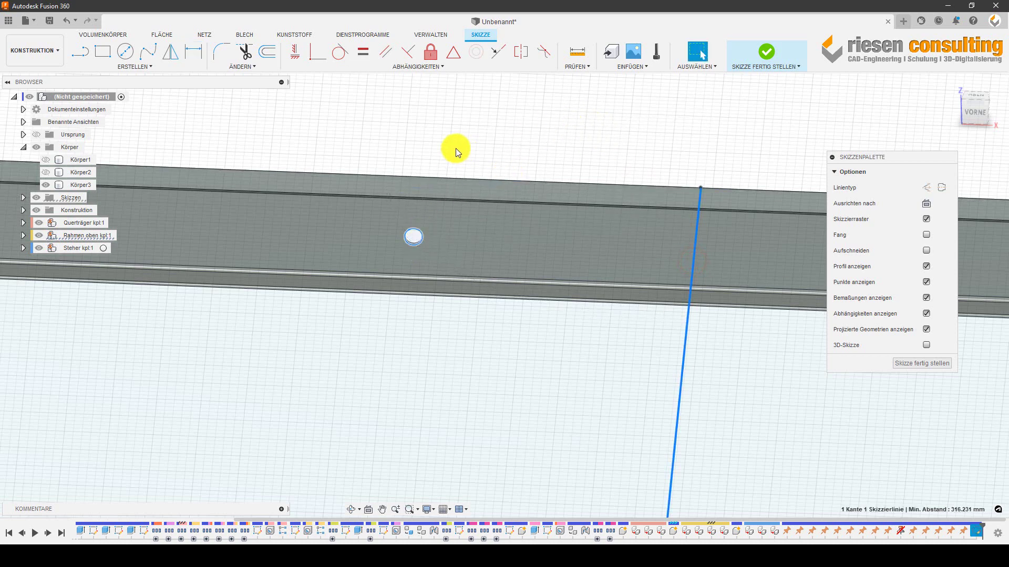
key("p")
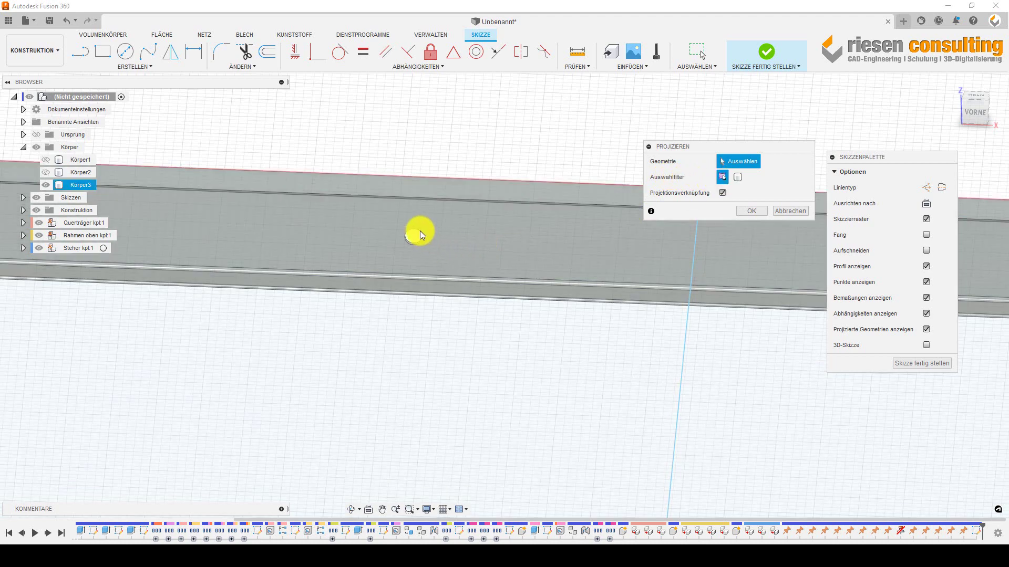
- Project the top frame beam into the sketch as reference geometry
mouse_move(469, 243)
middle_mouse_down("shift")
mouse_move(463, 306)
mouse_move(428, 118)
mouse_move(489, 191)
mouse_move(466, 155)
mouse_move(438, 153)
mouse_move(412, 83)
mouse_move(355, 85)
mouse_move(311, 119)
mouse_move(335, 152)
middle_mouse_up("shift")
scroll(590, 246, "up", 3)
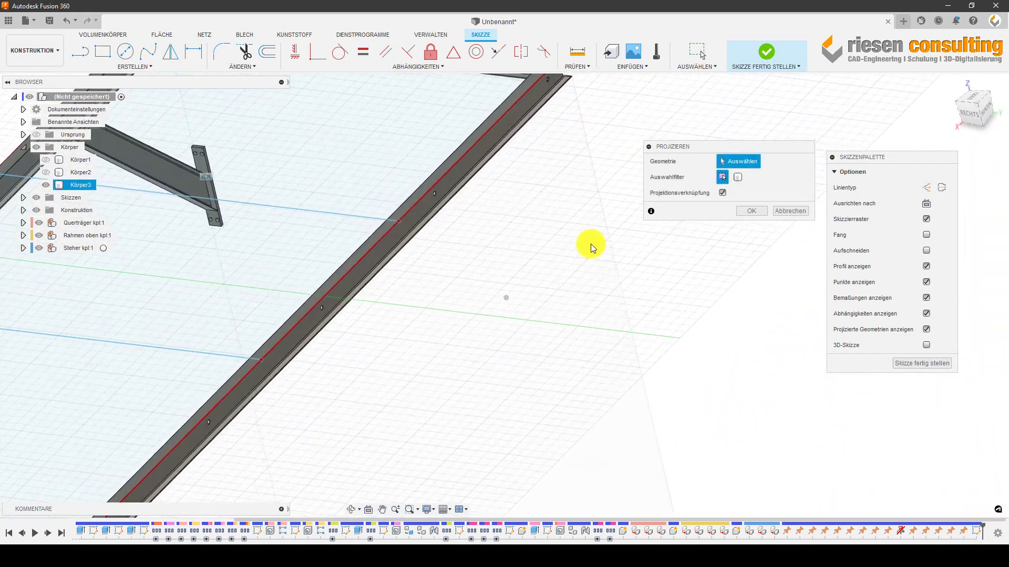
scroll(586, 252, "up", 3)
scroll(590, 258, "up", 3)
scroll(590, 257, "up", 3)
scroll(561, 261, "up", 2)
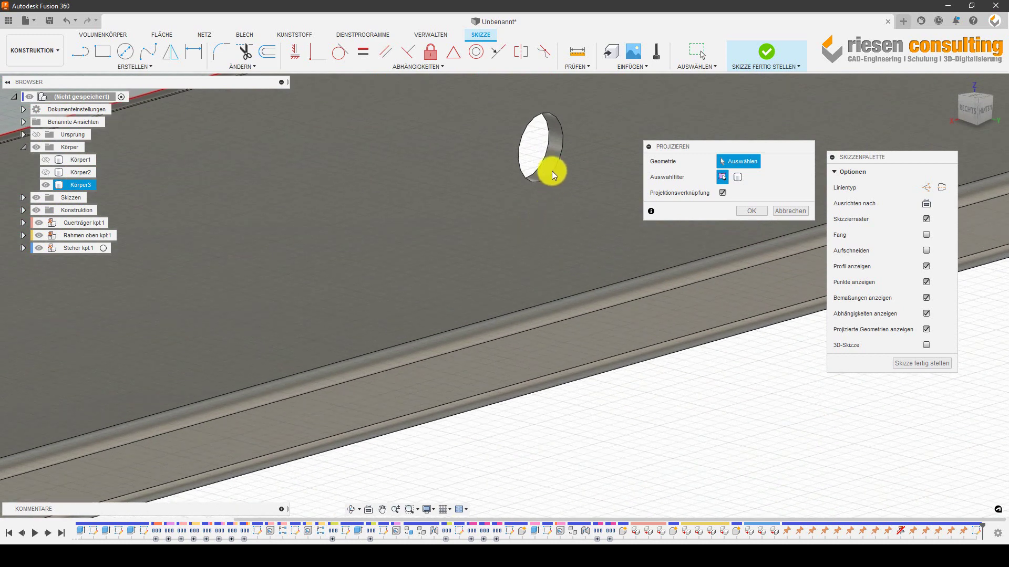
left_click(734, 179)
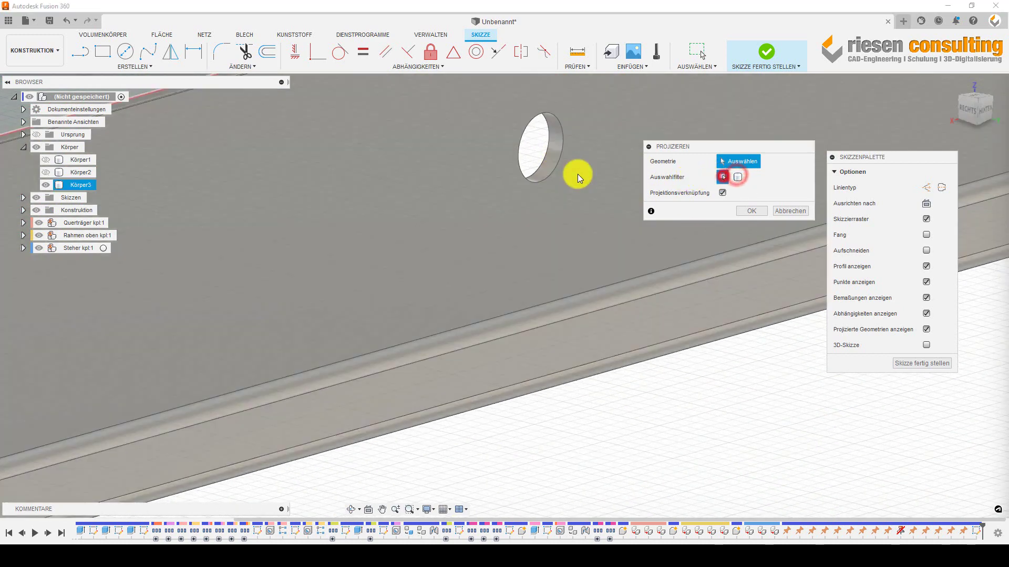
left_click(555, 163)
scroll(564, 179, "down", 3)
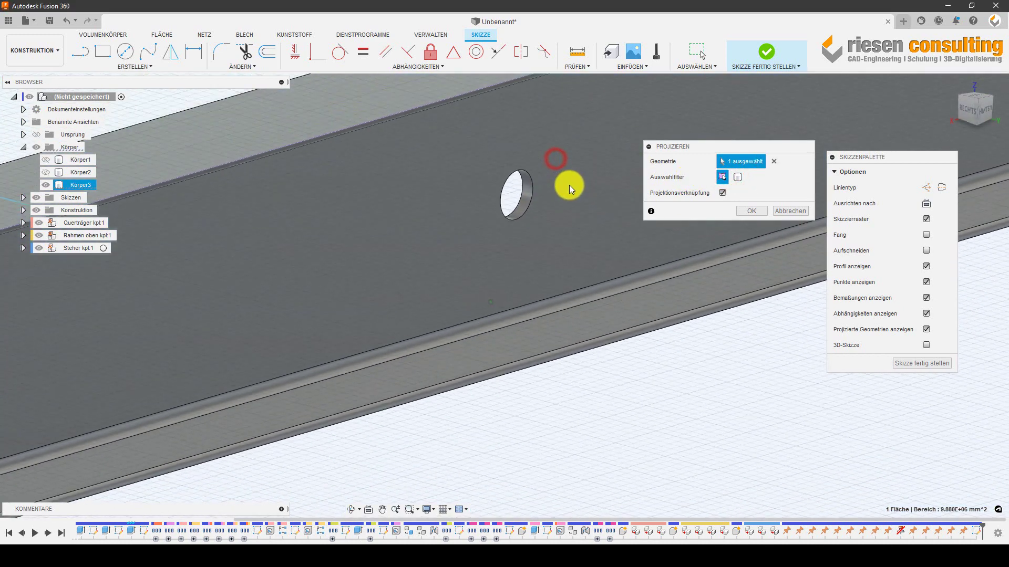
scroll(526, 220, "down", 3)
scroll(243, 355, "down", 3)
scroll(293, 371, "down", 2)
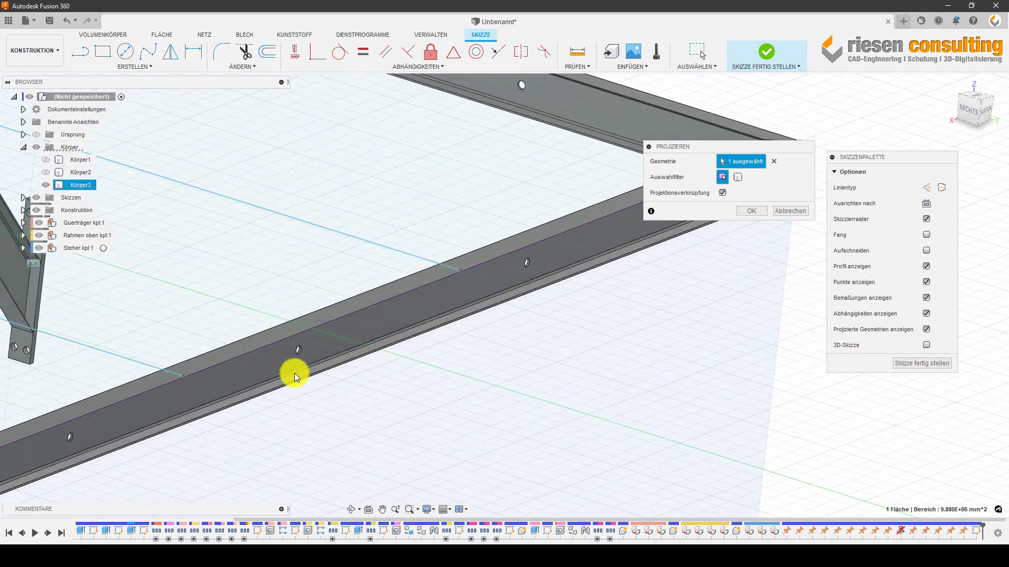
left_click(776, 209)
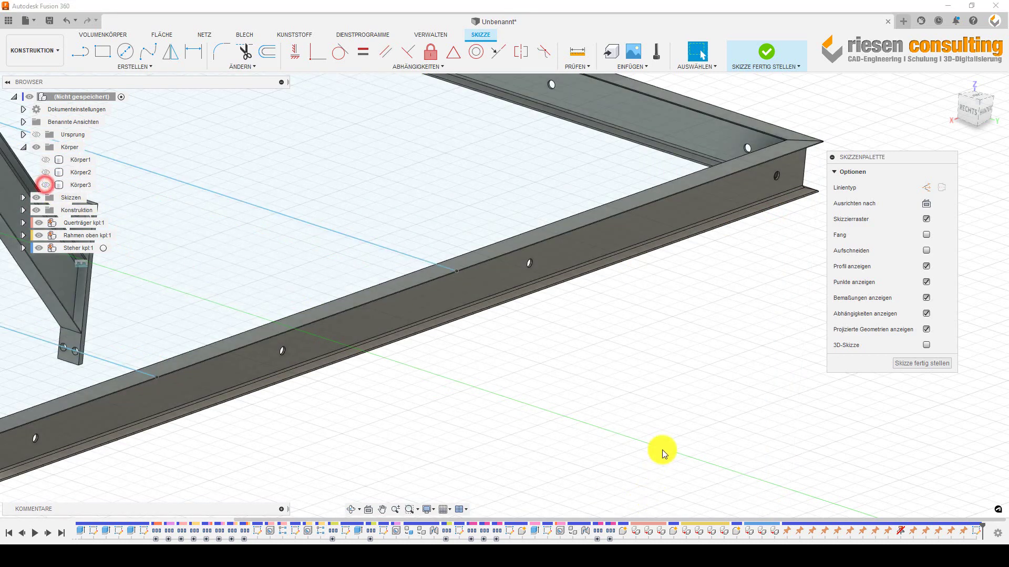
- Project Körper3 and its rail bolt hole into the sketch
left_click(693, 362)
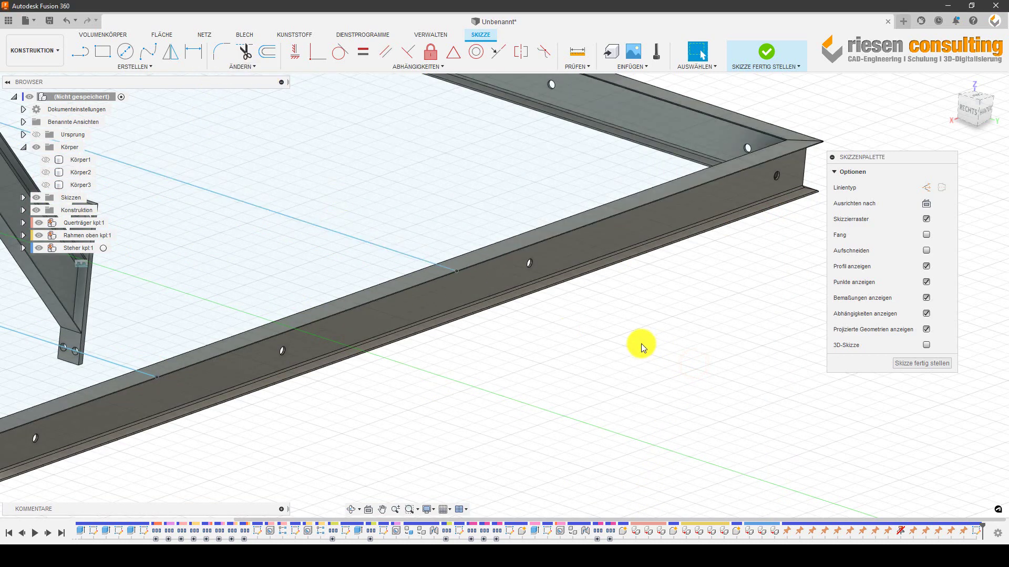
key("p")
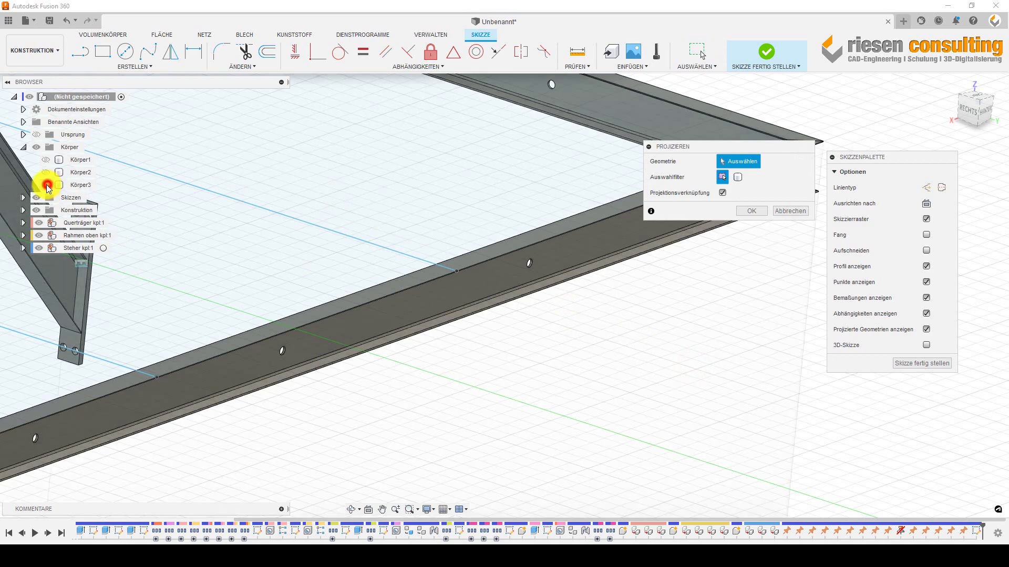
left_click(57, 185)
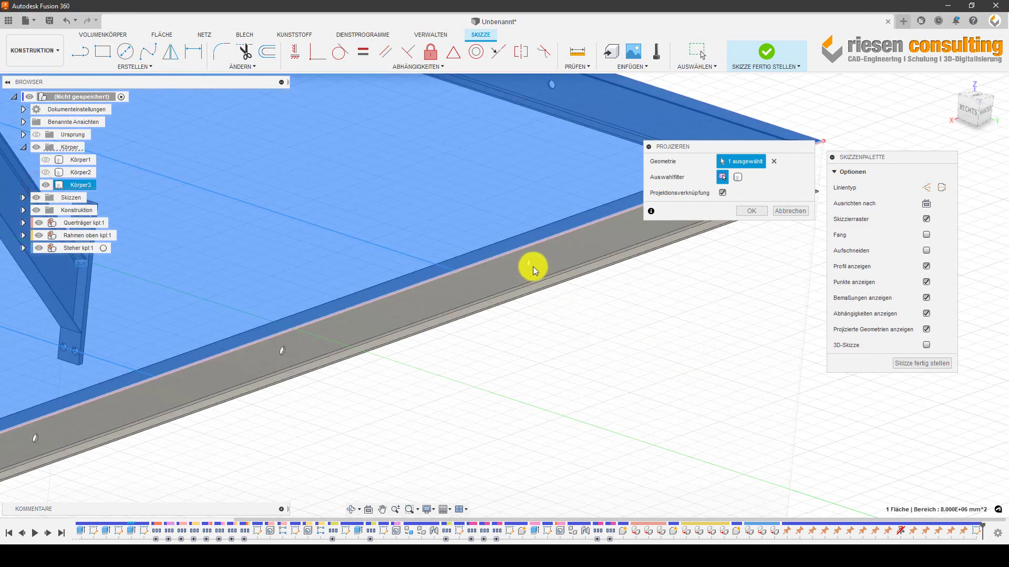
middle_click_drag(640, 299, 674, 357, "shift")
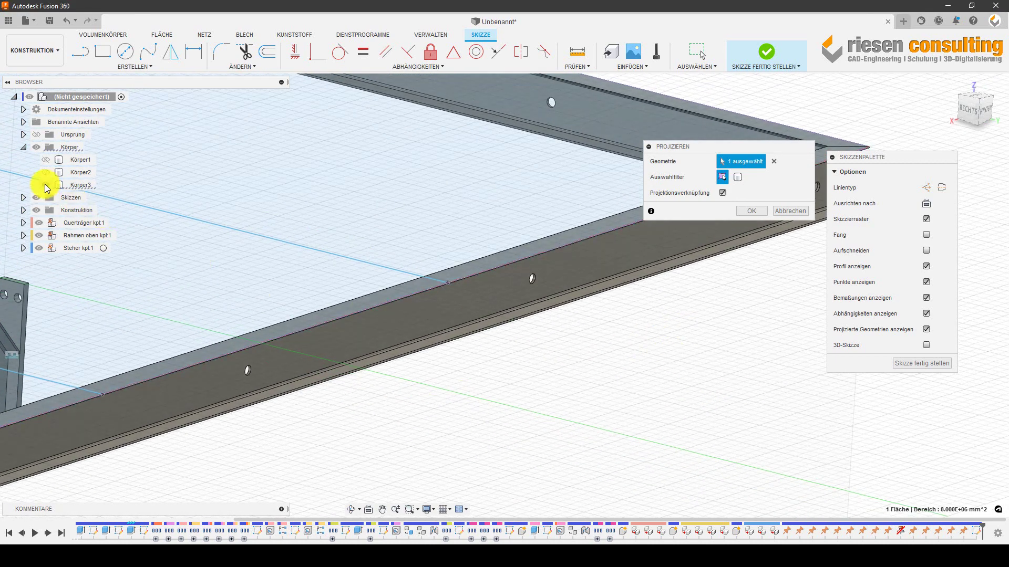
scroll(547, 310, "up", 2)
scroll(531, 284, "up", 2)
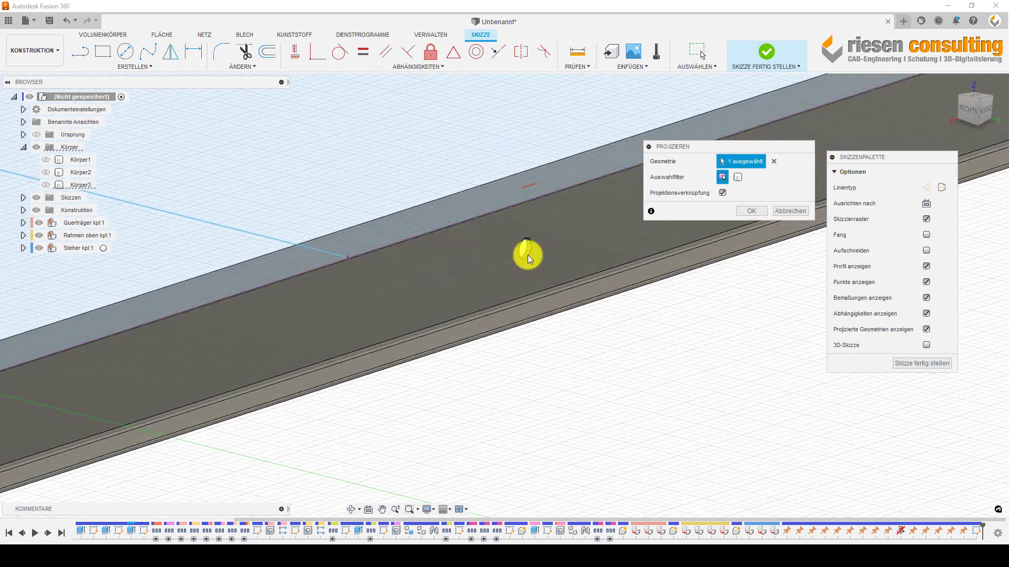
left_click(528, 257)
scroll(529, 300, "down", 5)
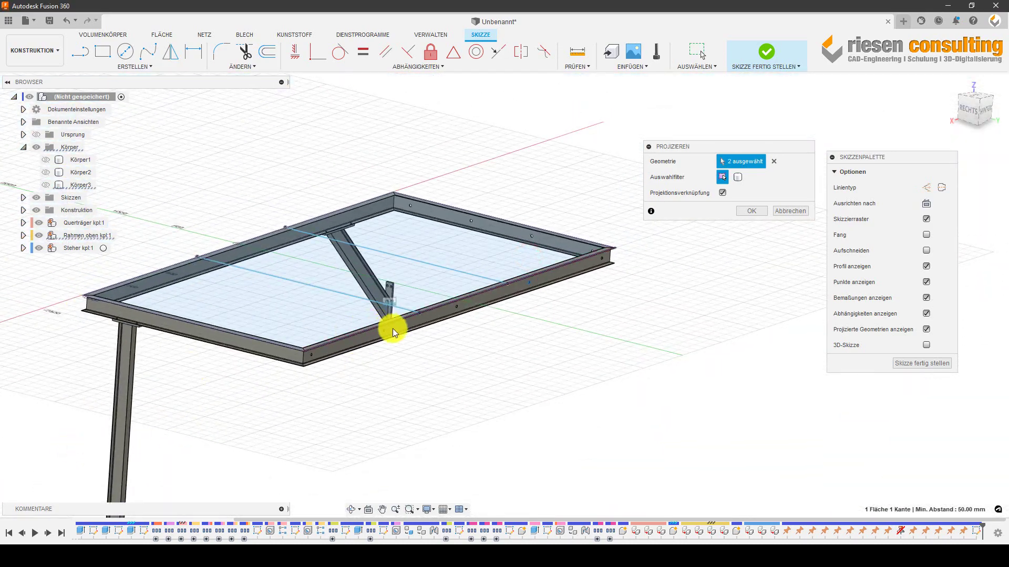
scroll(395, 335, "up", 3)
middle_click_drag(385, 333, 421, 338, "shift")
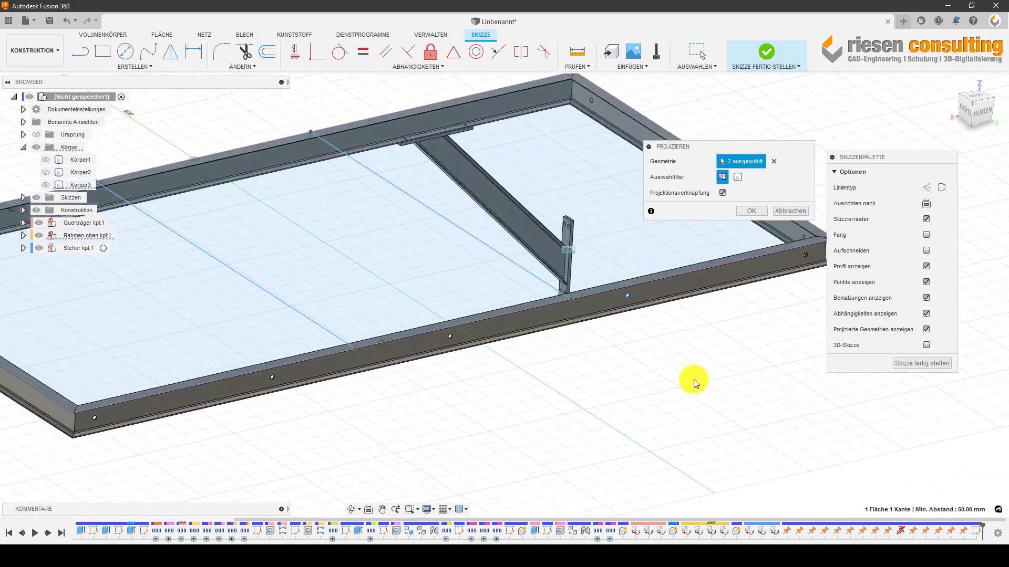
middle_click_drag(694, 384, 599, 341, "shift")
scroll(377, 403, "down", 2)
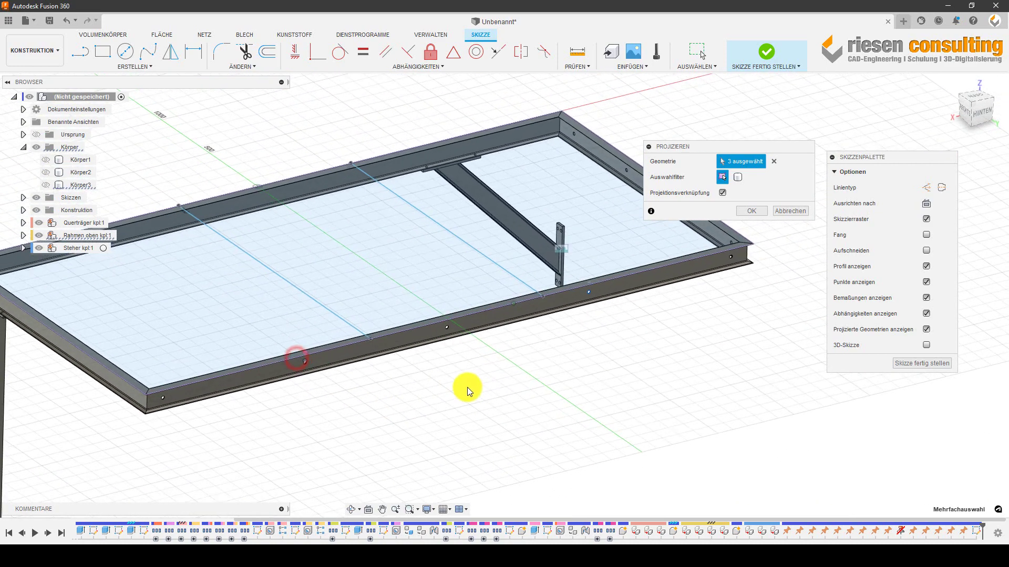
middle_click_drag(466, 387, 757, 207, "shift")
left_click(758, 210)
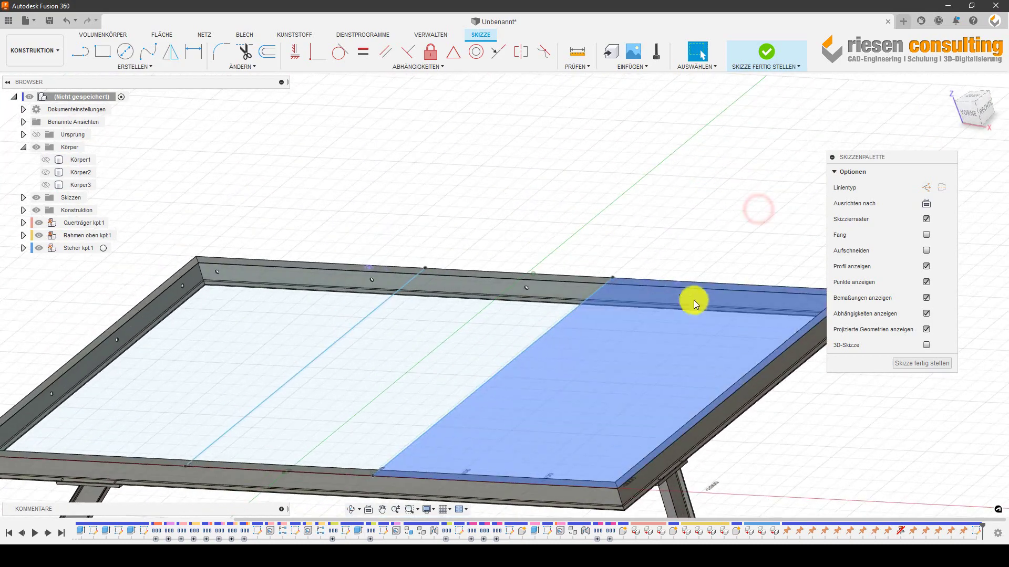
- Project the 20 mm bolt hole on the front rail into the sketch
mouse_move(701, 303)
middle_mouse_down("shift")
mouse_move(364, 272)
mouse_move(298, 287)
middle_mouse_up("shift")
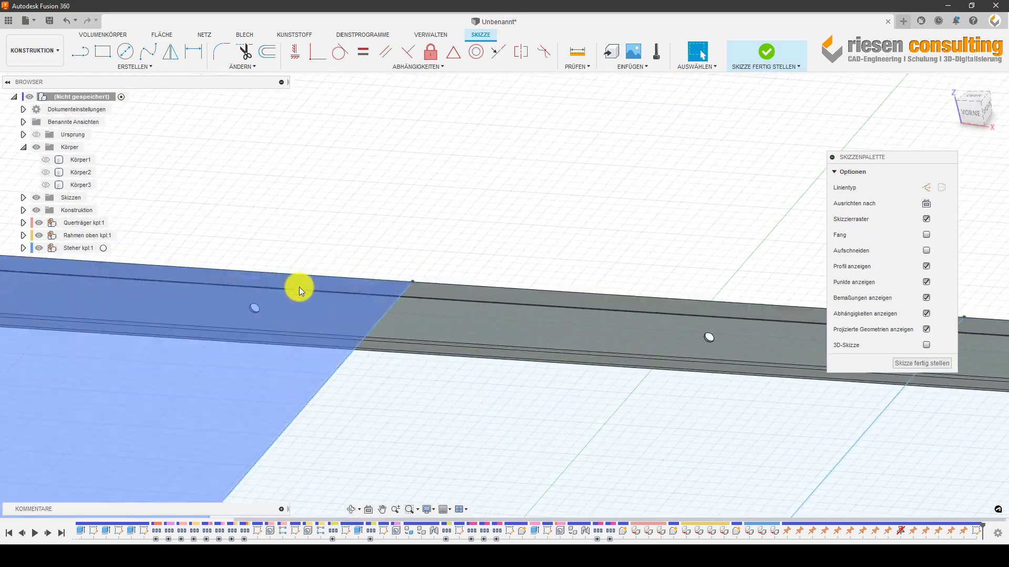
scroll(261, 282, "up", 4)
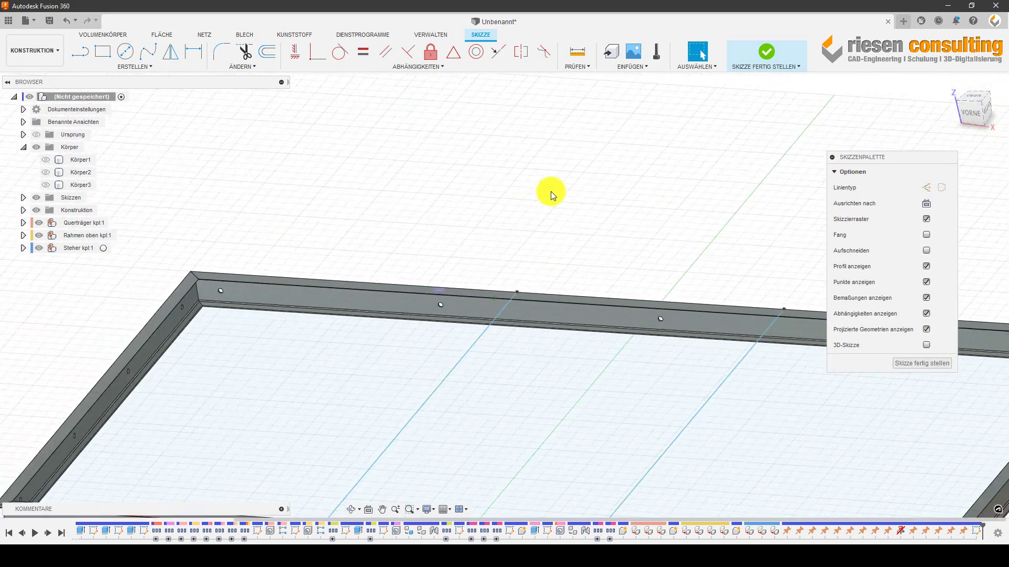
scroll(538, 307, "up", 3)
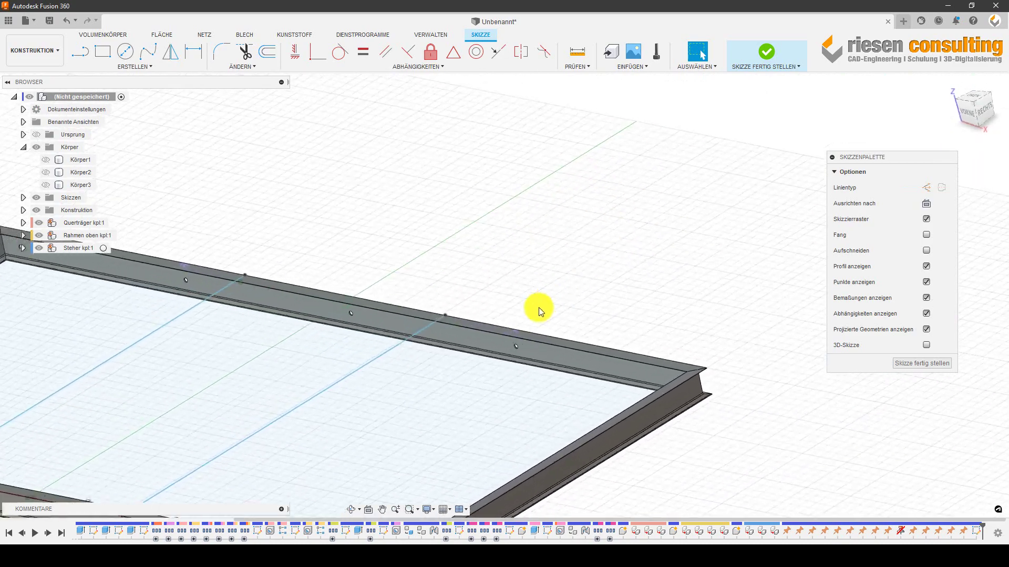
scroll(569, 352, "up", 3)
scroll(575, 254, "up", 3)
scroll(593, 222, "up", 2)
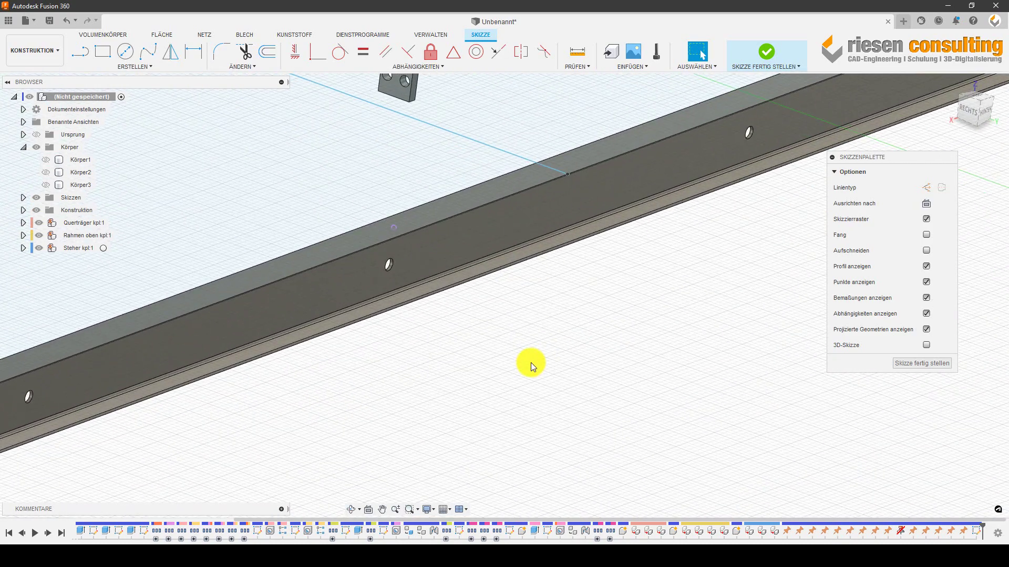
key("p")
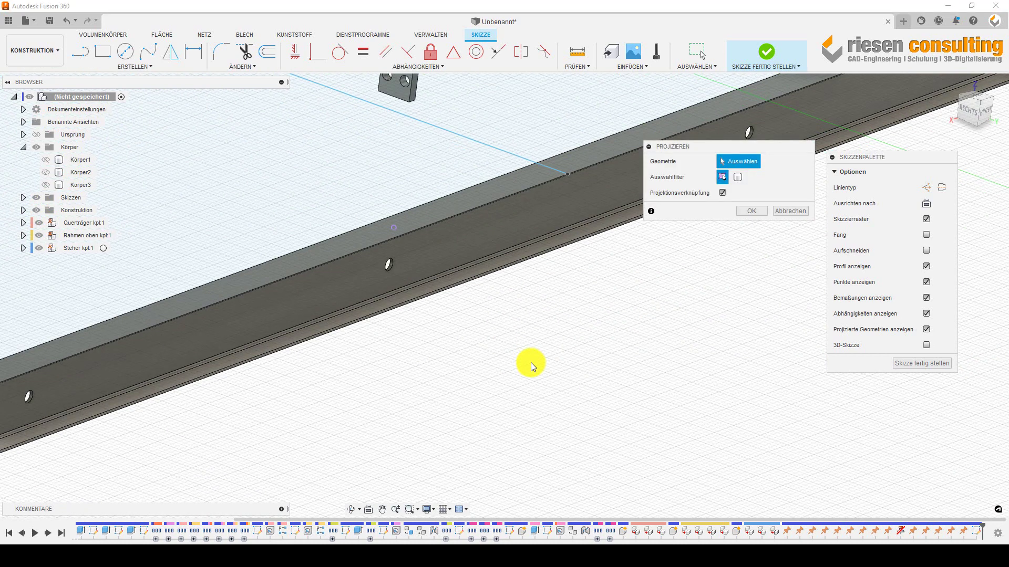
left_click(390, 269)
left_click(746, 210)
scroll(370, 236, "up", 2)
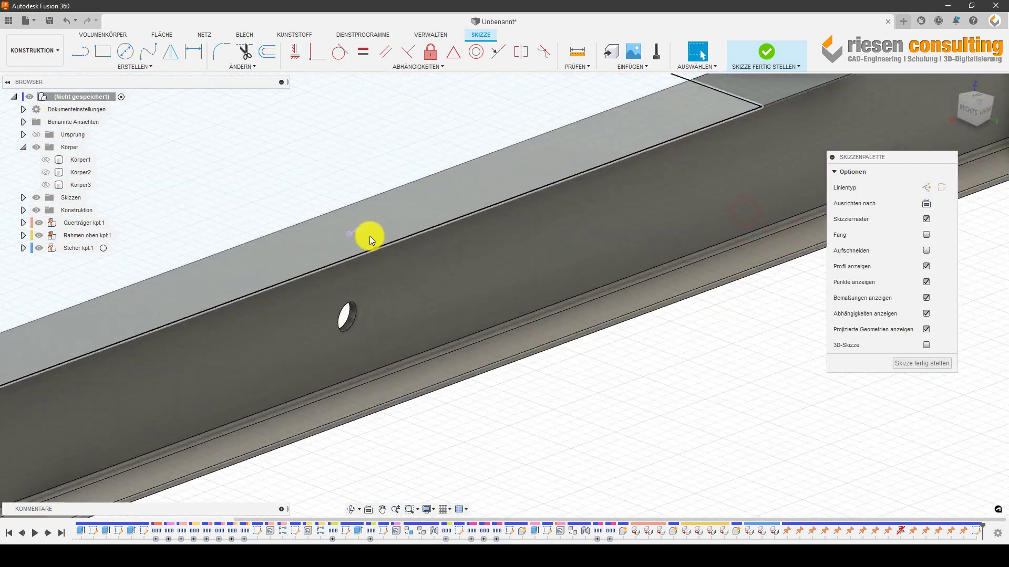
scroll(360, 234, "up", 2)
scroll(360, 234, "down", 2)
scroll(368, 210, "down", 2)
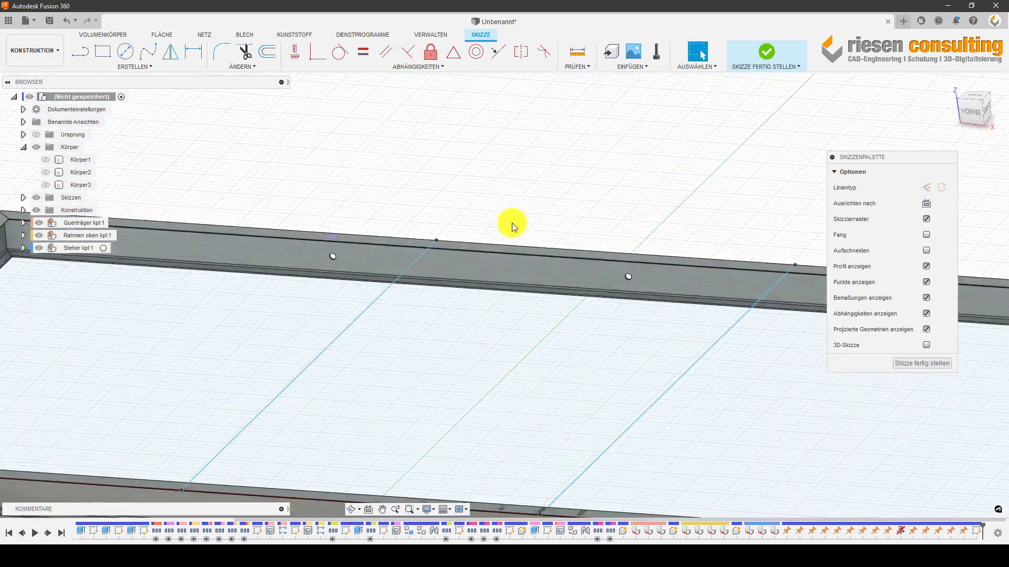
- Dimension the first cross line 300 mm from the projected rail hole
left_click(188, 51)
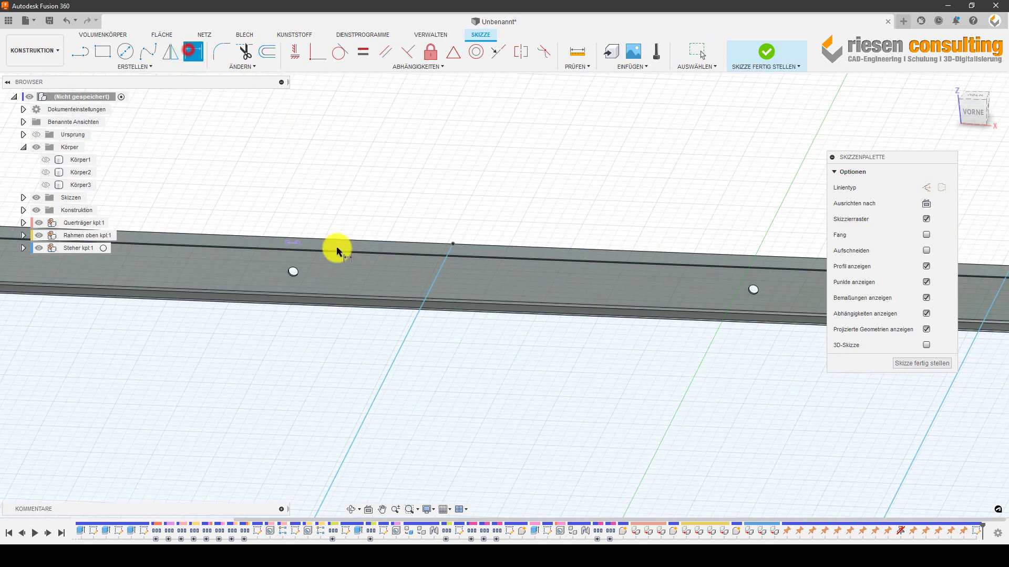
scroll(333, 247, "up", 2)
scroll(288, 234, "up", 3)
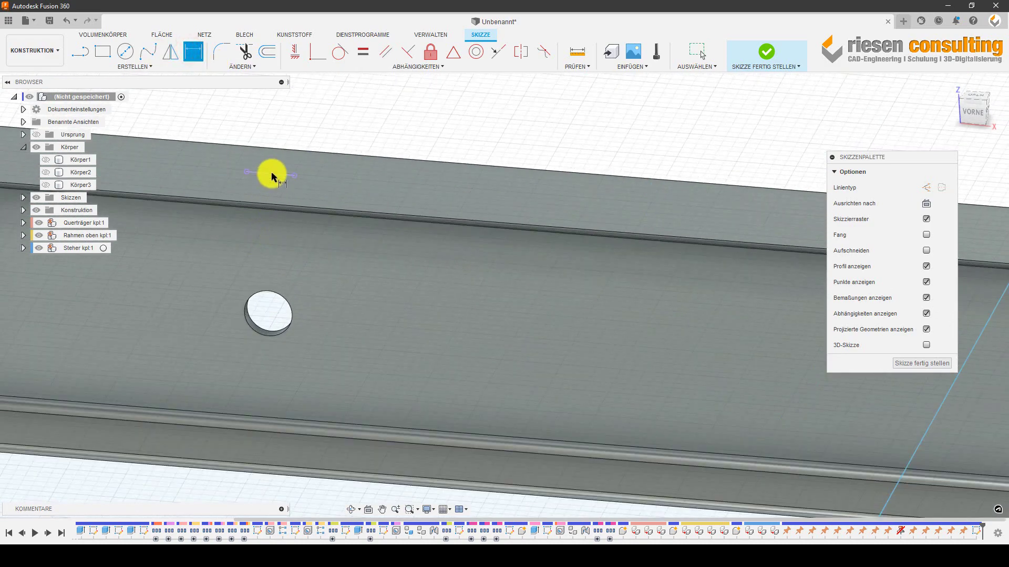
scroll(276, 195, "down", 3)
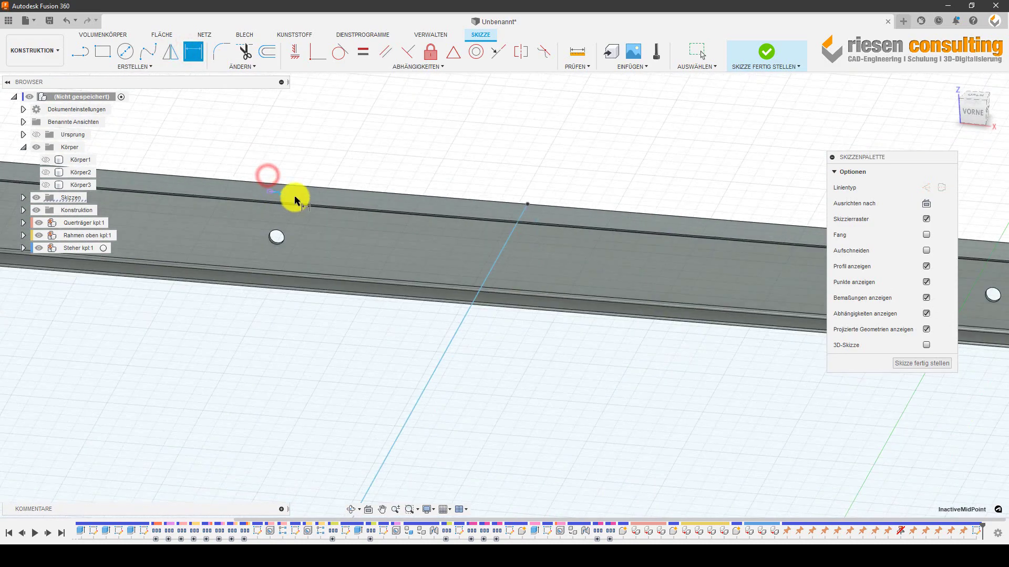
left_click(499, 210)
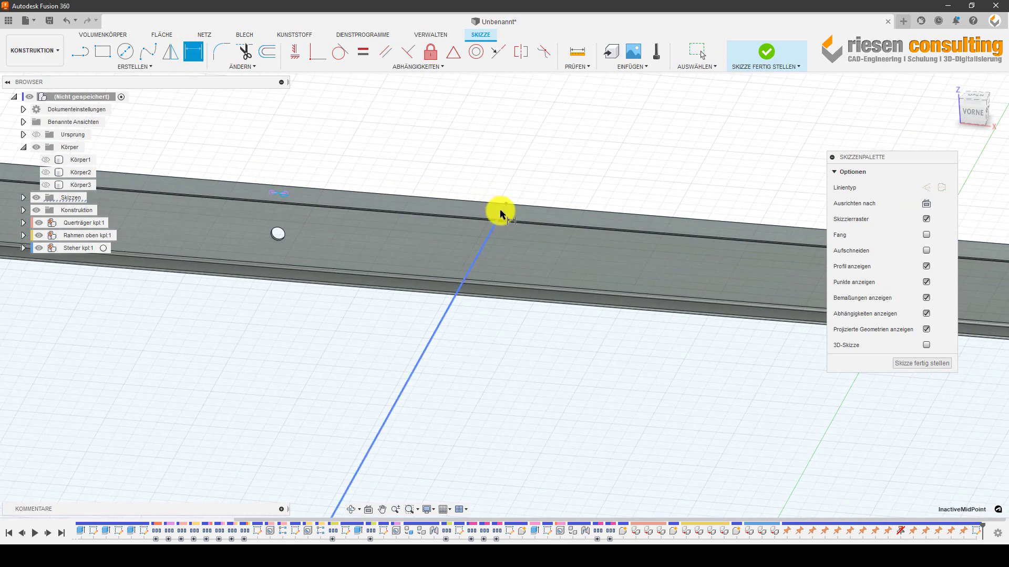
left_click(394, 149)
type("300")
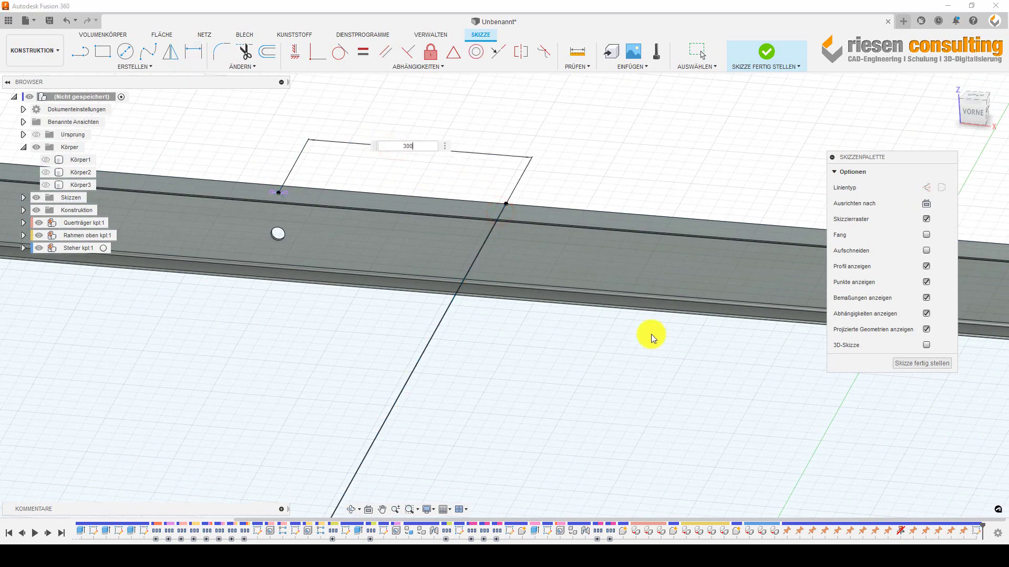
key("Return")
scroll(650, 333, "down", 2)
scroll(650, 333, "down", 3)
scroll(630, 321, "up", 2)
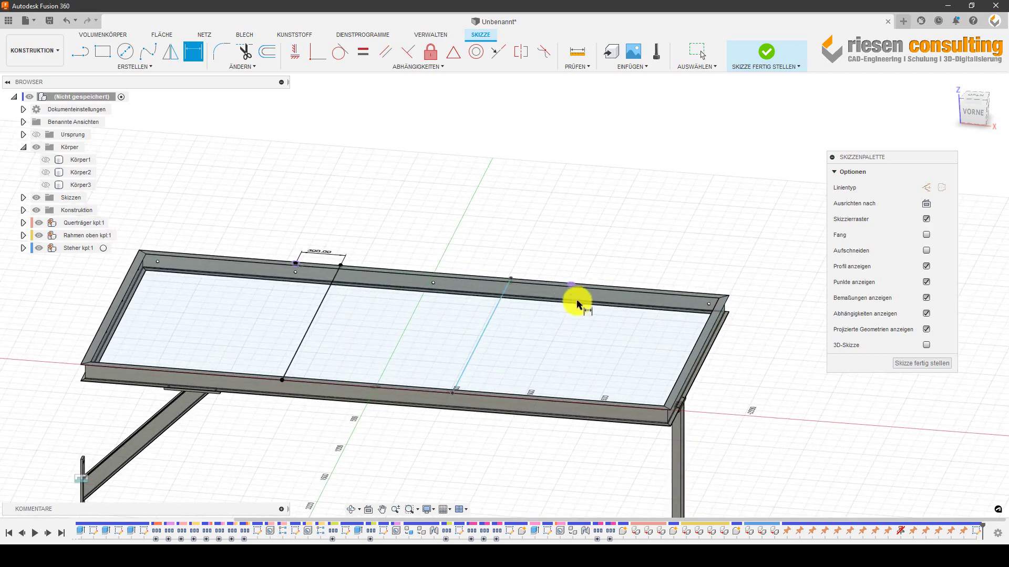
scroll(494, 316, "up", 3)
- Dimension the second cross line from its rail hole, linked to the 300 mm value d179
left_click(496, 315)
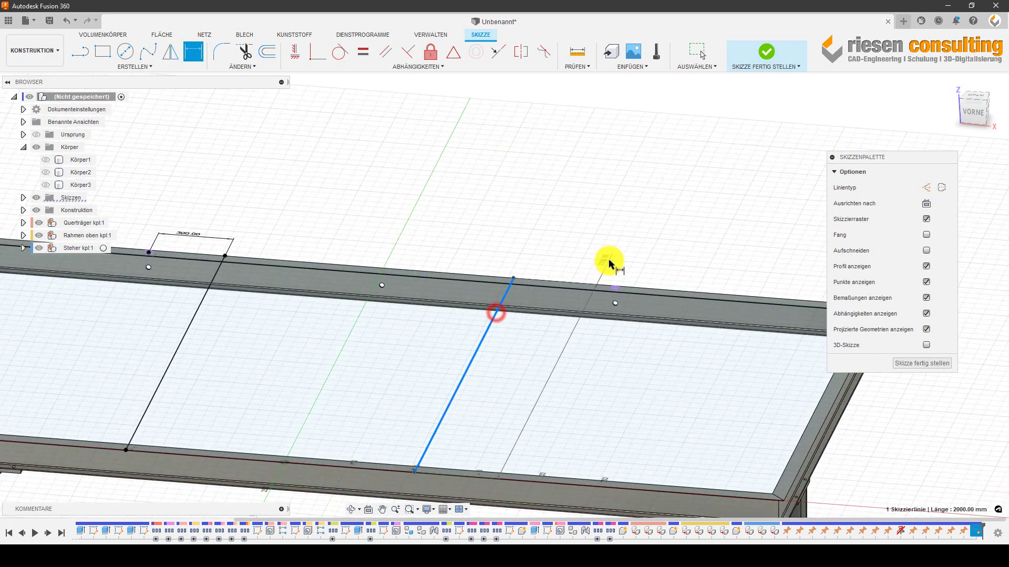
scroll(604, 273, "up", 3)
scroll(607, 294, "up", 3)
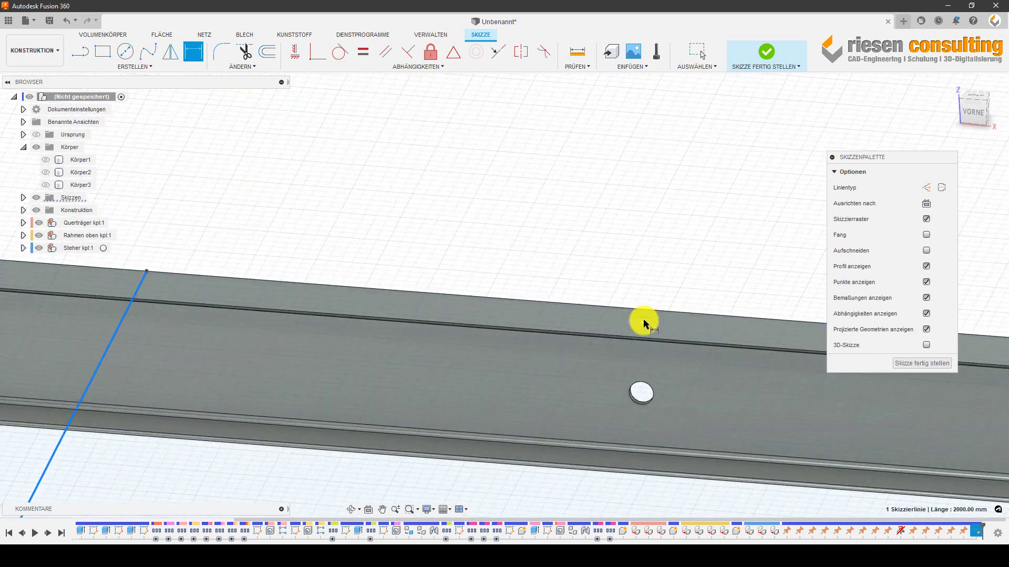
left_click(636, 310)
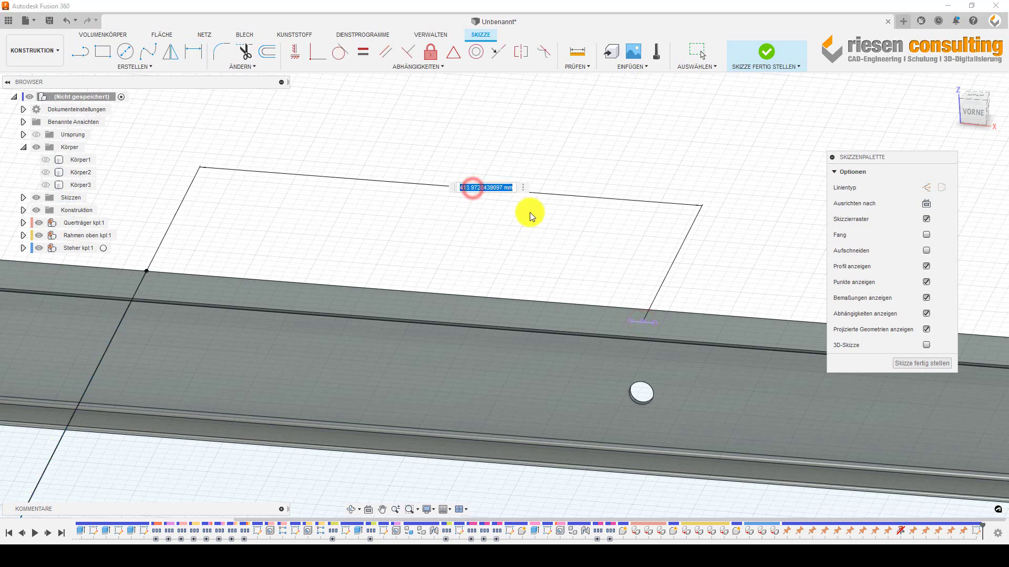
scroll(471, 255, "down", 2)
scroll(475, 247, "down", 2)
scroll(408, 225, "down", 2)
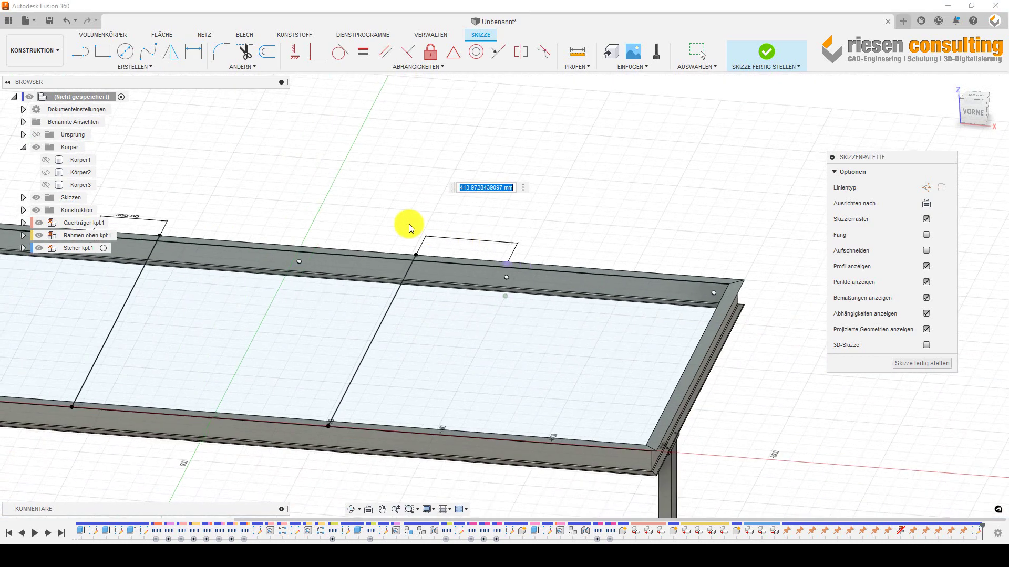
scroll(167, 205, "down", 1)
left_click(149, 227)
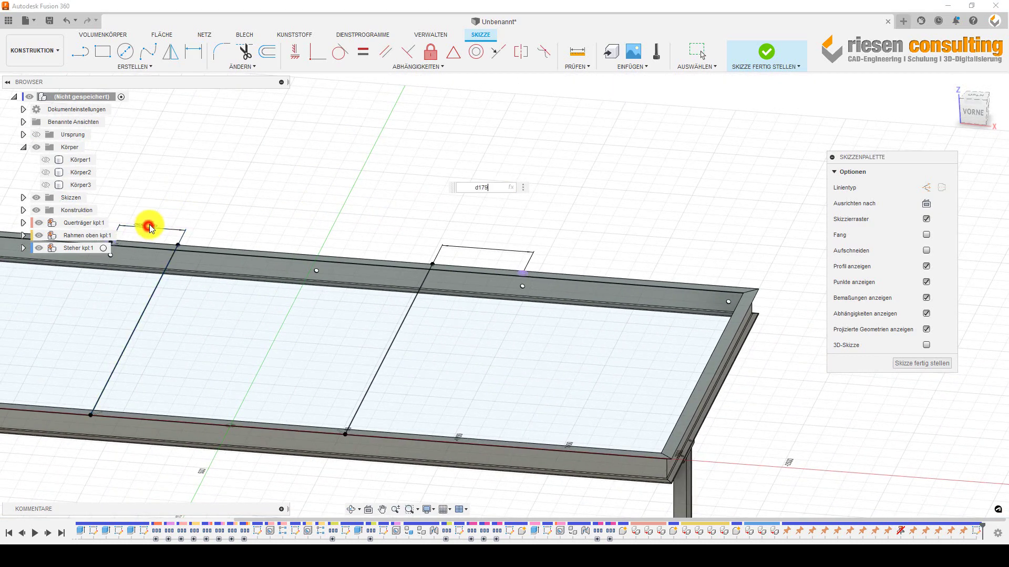
key("Return")
scroll(150, 224, "down", 3)
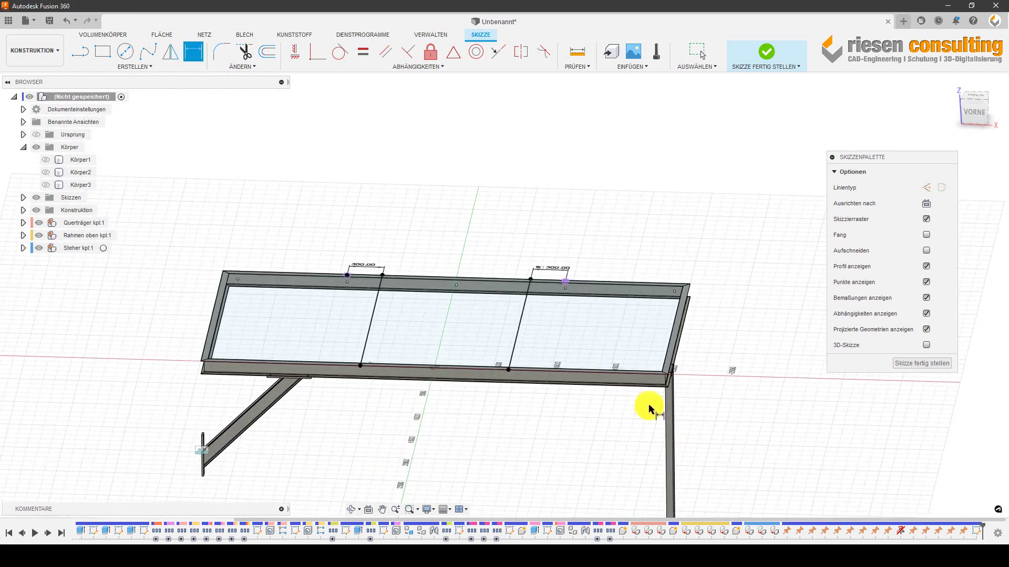
- Finish the sketch and pick the first cross line for the IPN 120.0 x 58.0 member
key("d")
left_click(768, 55)
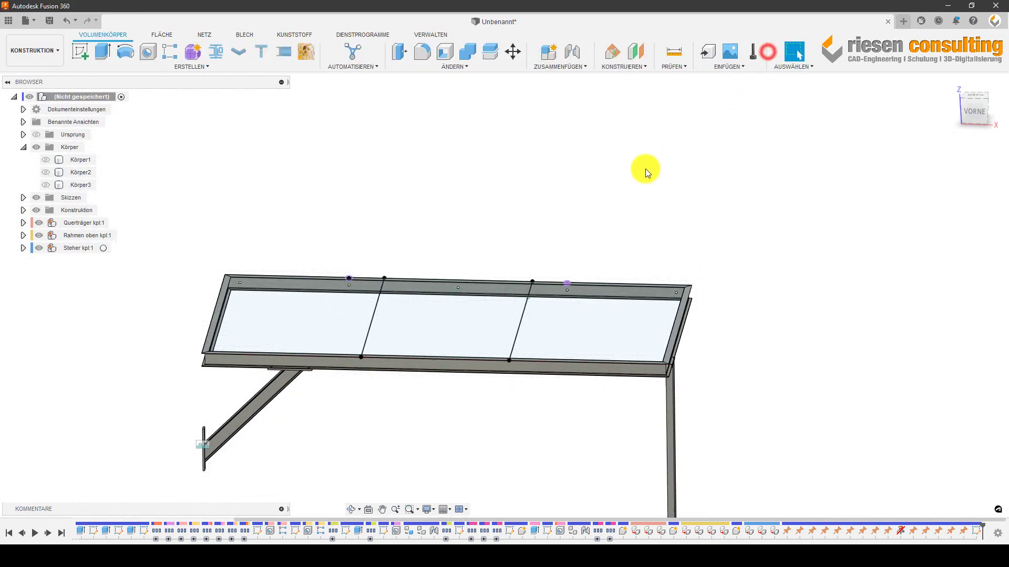
scroll(181, 193, "up", 2)
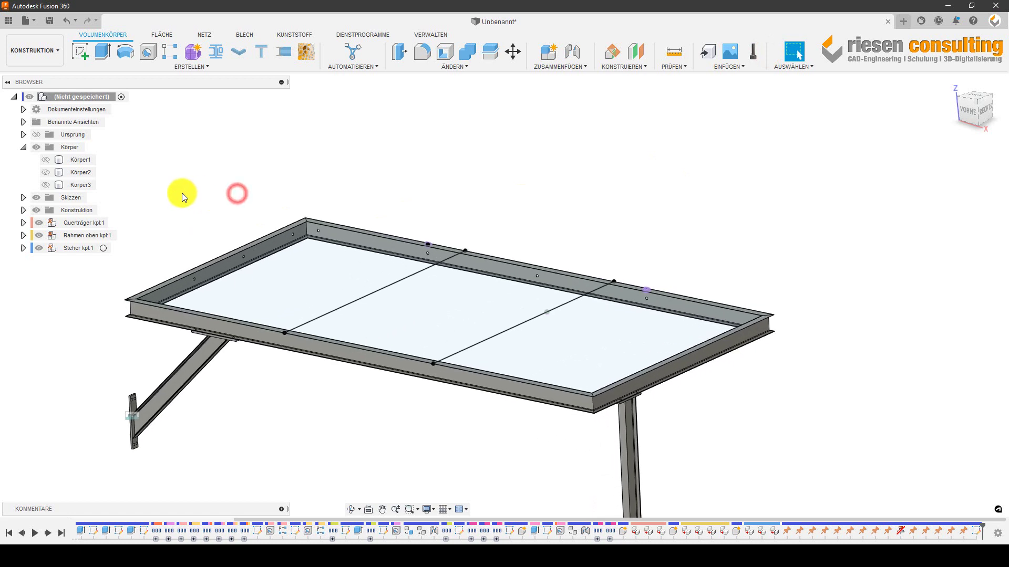
scroll(224, 105, "up", 2)
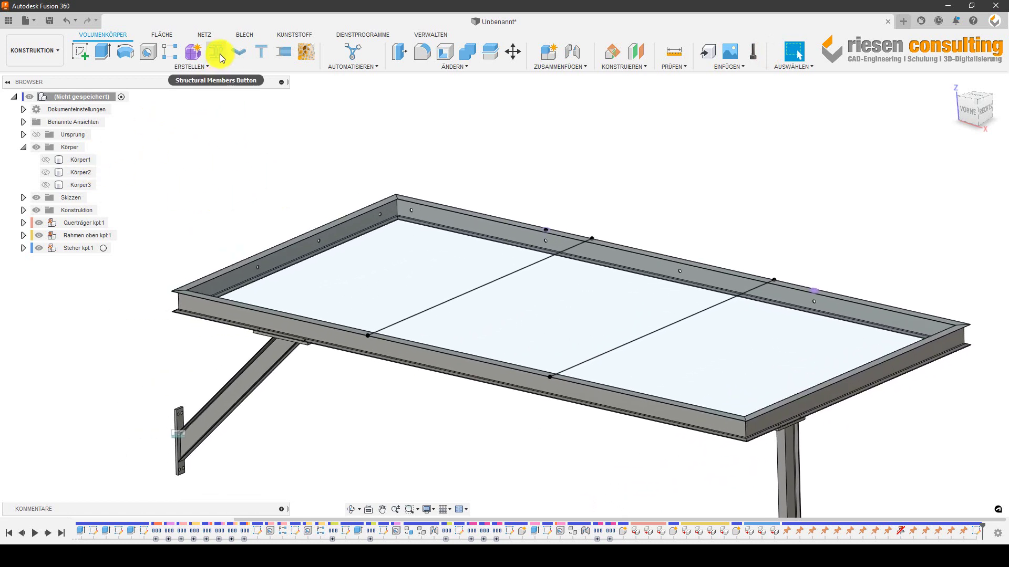
left_click(506, 278)
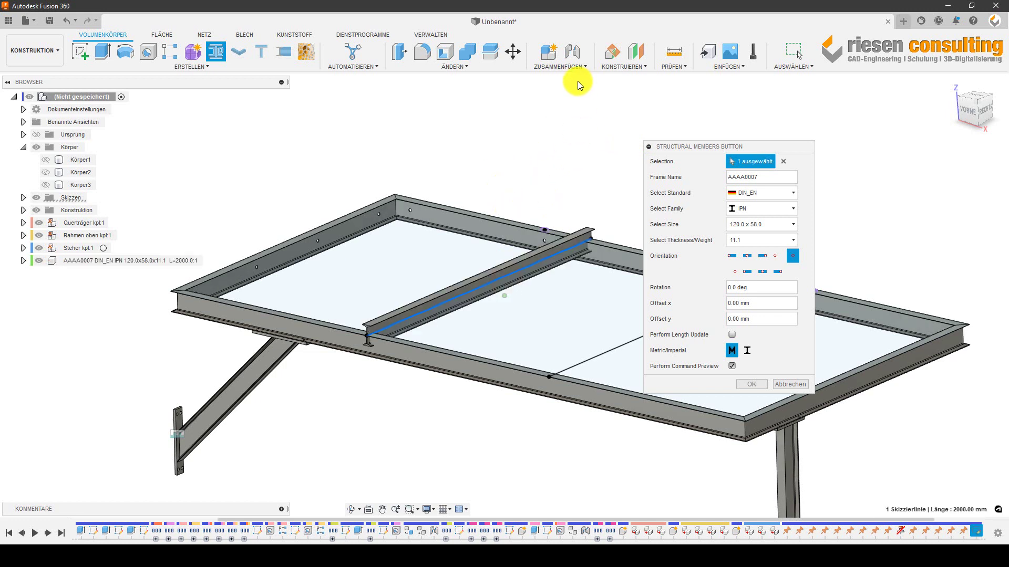
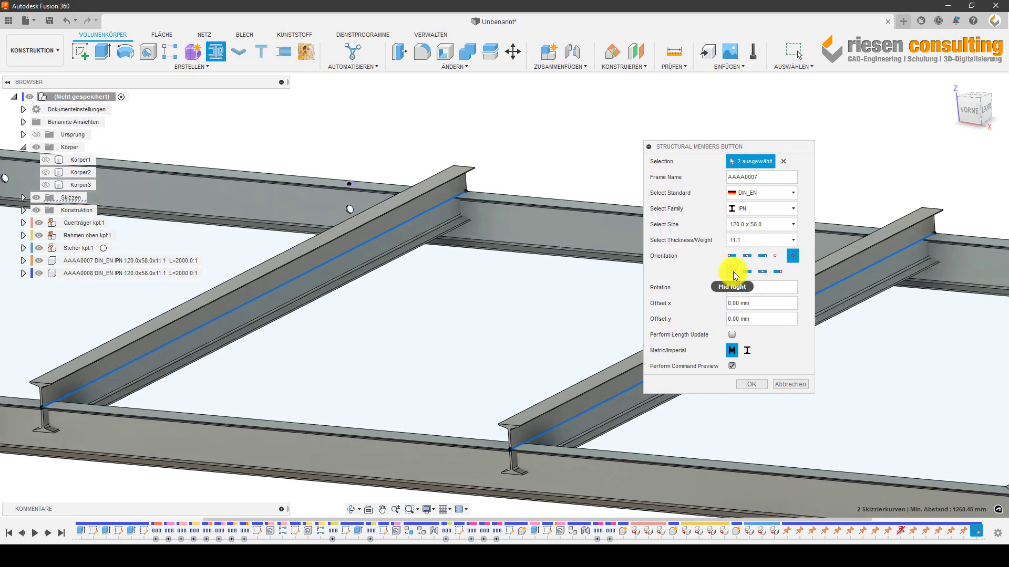
- Create the two IPN 120 cross beams with upper-middle alignment so their tops sit flush
left_click(733, 271)
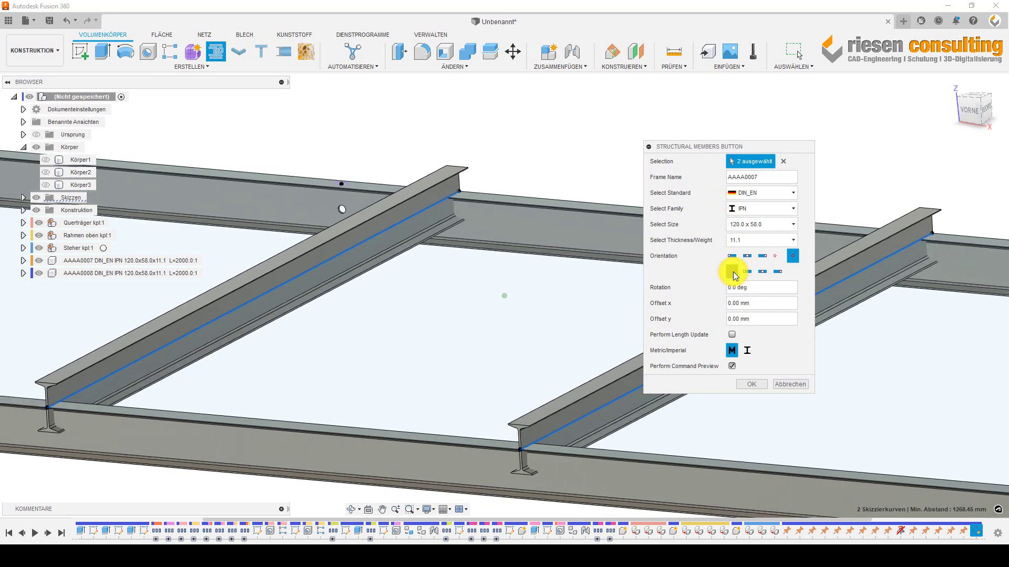
left_click(733, 274)
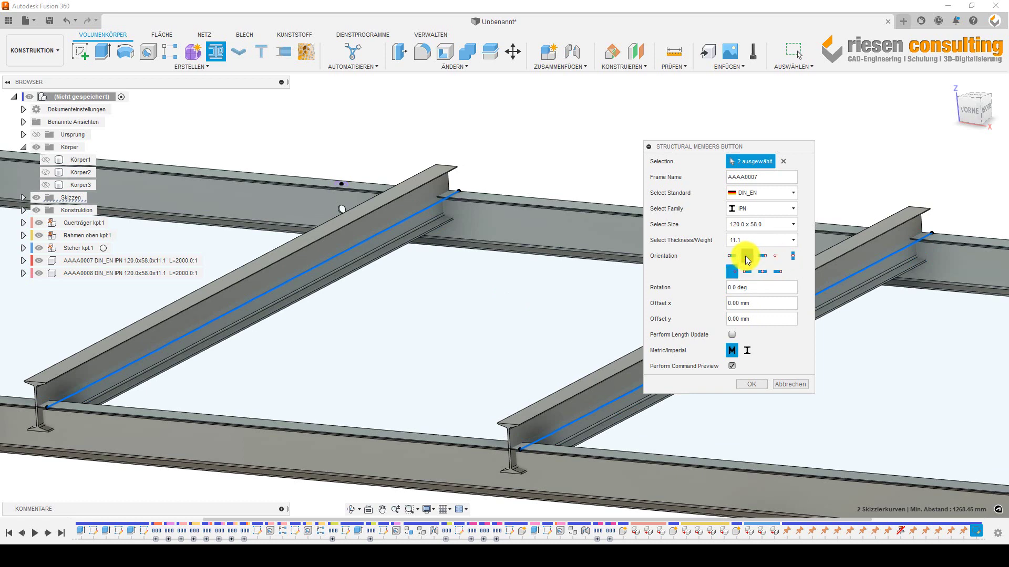
left_click(747, 257)
left_click(751, 384)
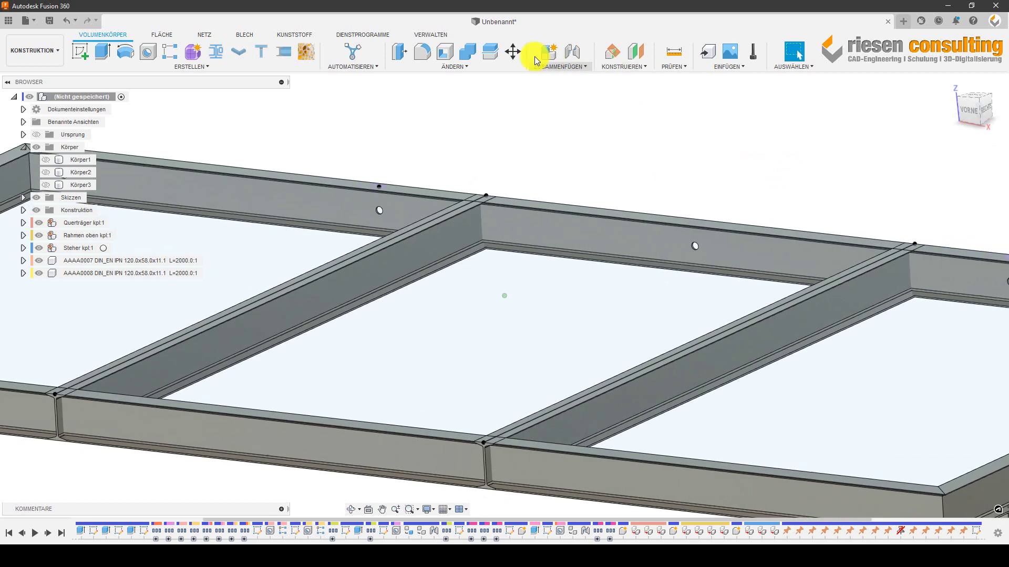
- Notch both cross beams against the first long frame beam
left_click(284, 53)
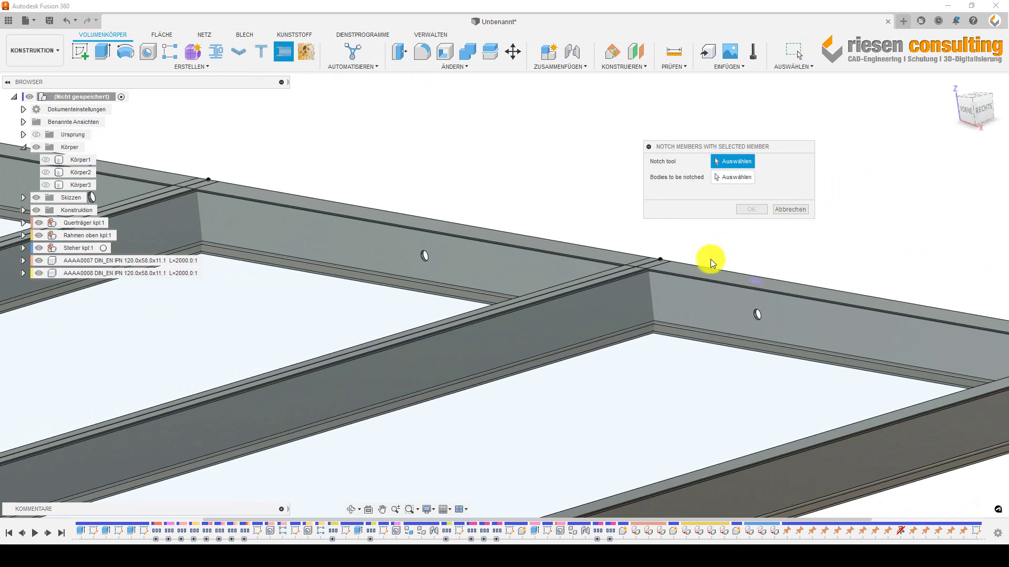
left_click(702, 298)
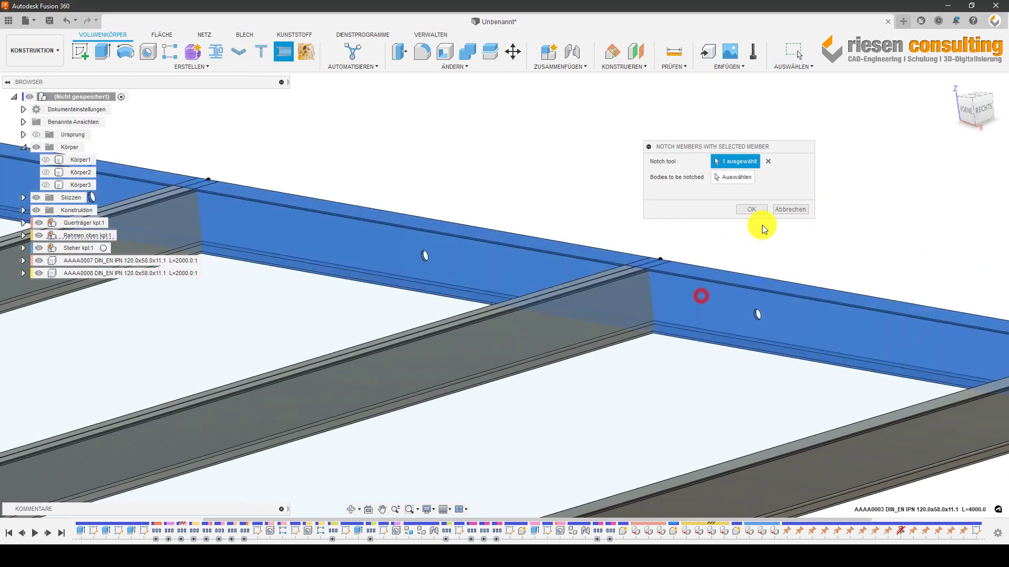
left_click(738, 177)
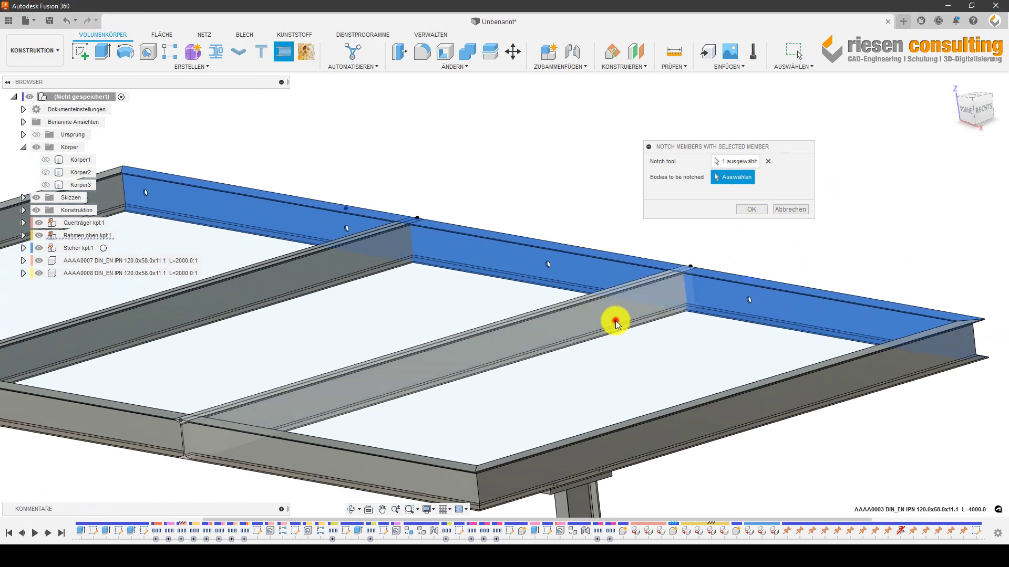
left_click(615, 319)
left_click(368, 257)
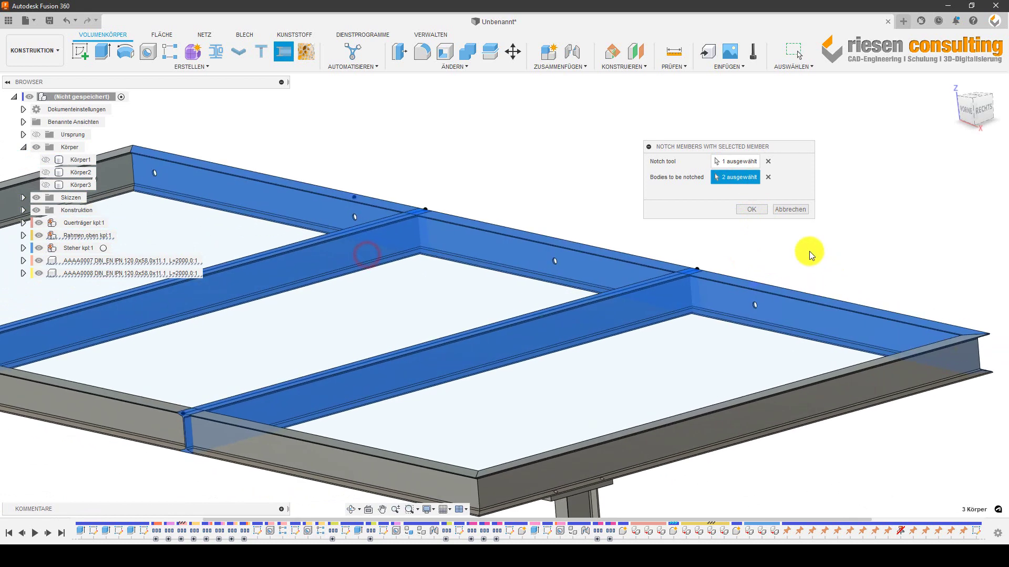
left_click(748, 209)
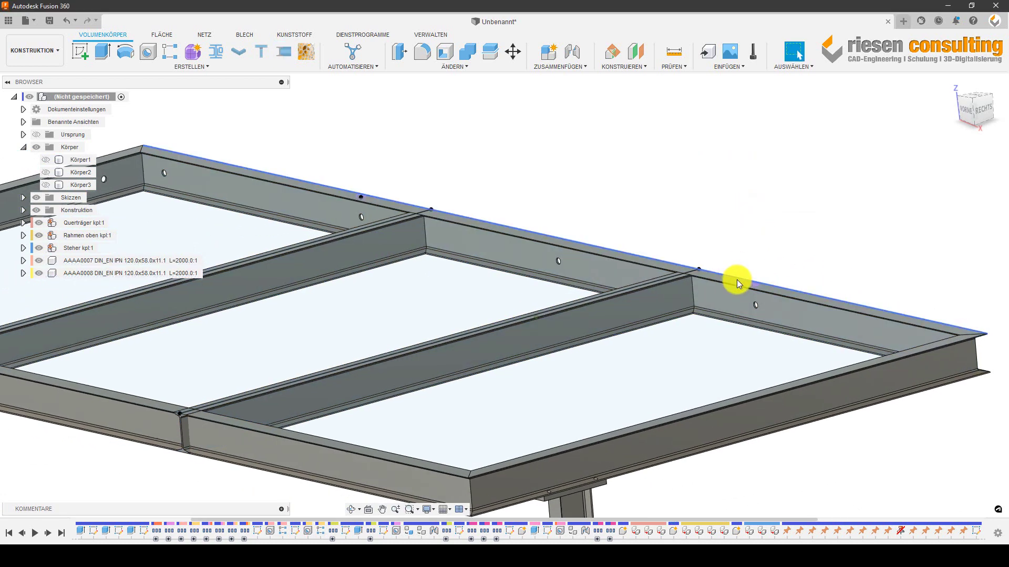
- Notch both cross beams against the opposite long frame beam
scroll(811, 257, "up", 2)
mouse_move(812, 258)
middle_mouse_down("shift")
mouse_move(827, 312)
mouse_move(795, 260)
mouse_move(487, 213)
mouse_move(279, 67)
middle_mouse_up("shift")
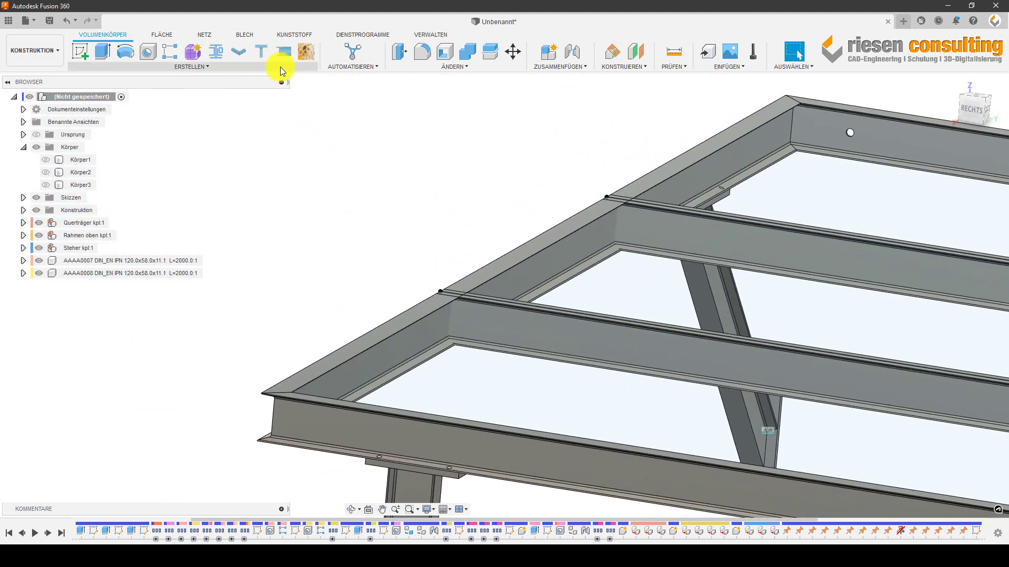
left_click(260, 51)
left_click(288, 54)
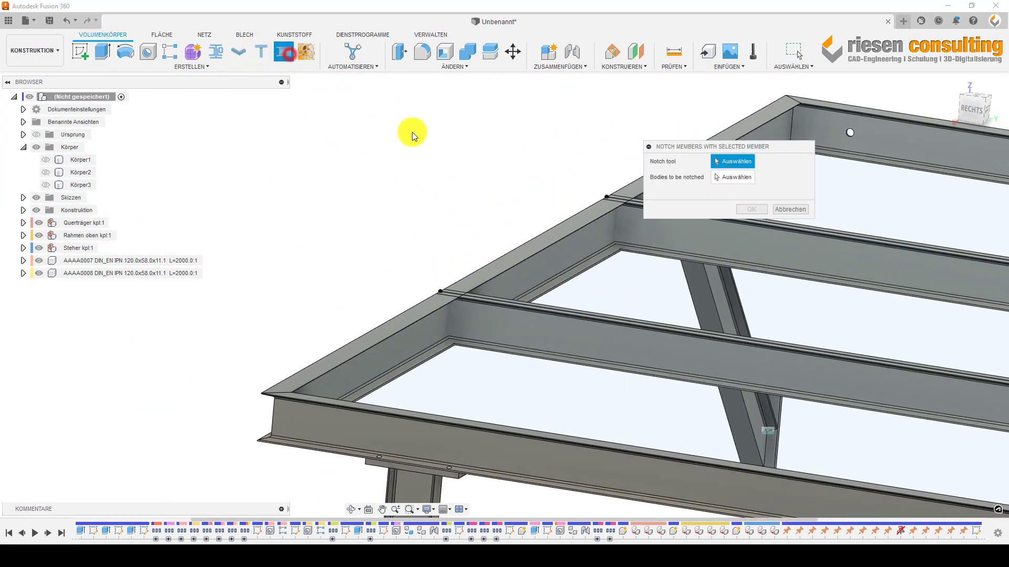
left_click(574, 251)
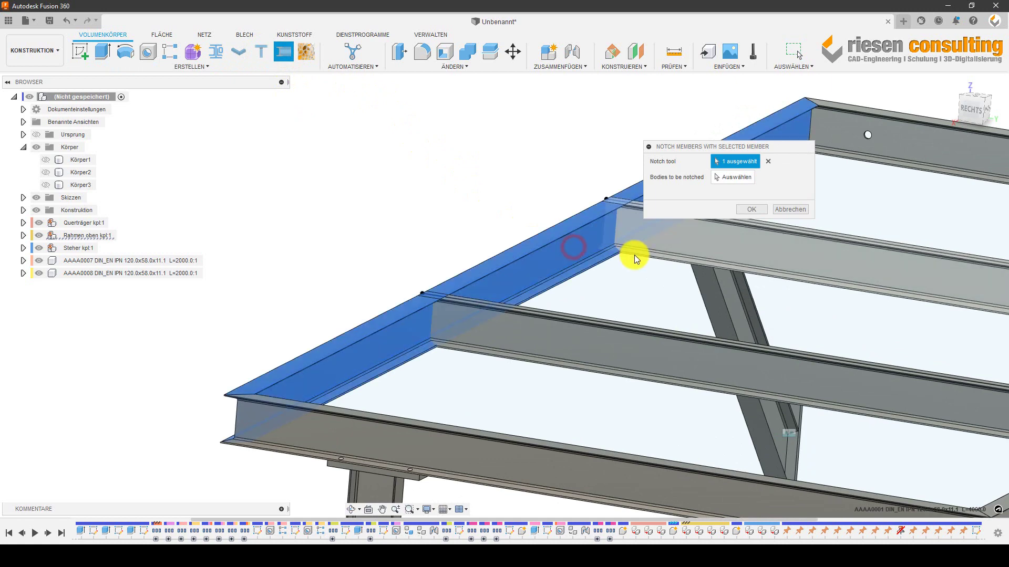
left_click(730, 180)
left_click(609, 218)
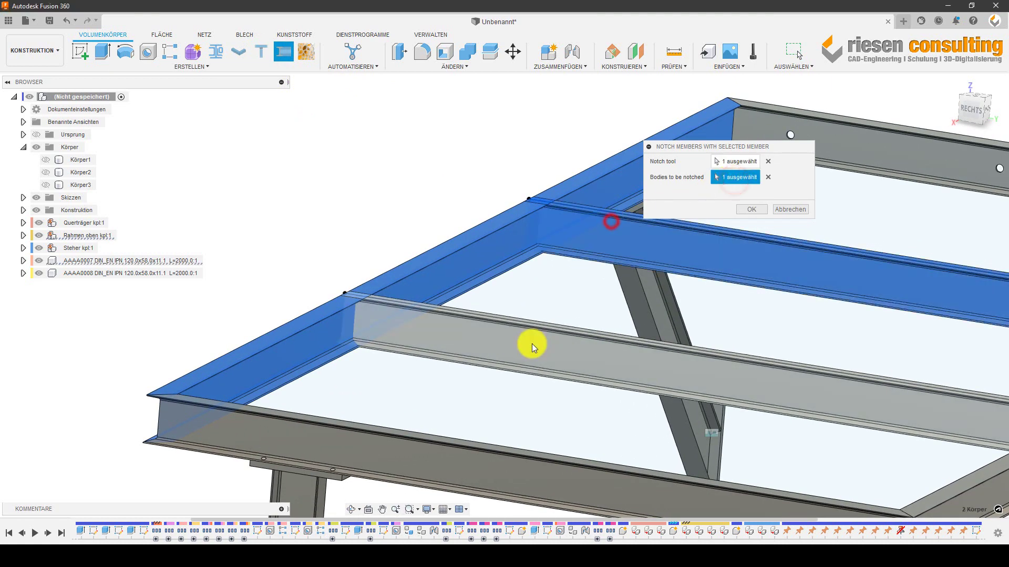
left_click(531, 344)
left_click(757, 211)
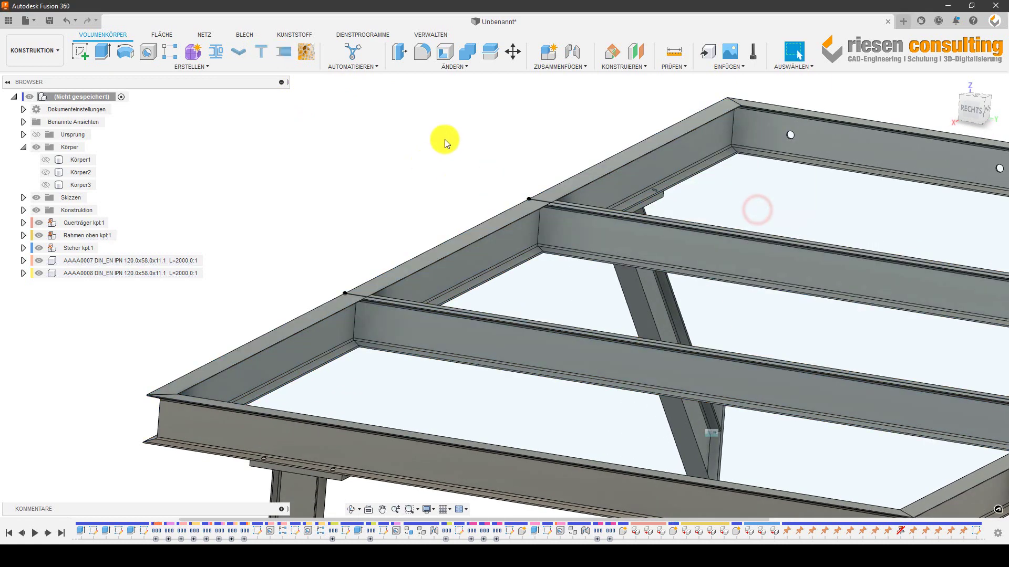
- Hide the Skizze16 sketch and fit the frame to inspect cross beam AAAA0007
left_click(23, 198)
left_click(48, 360)
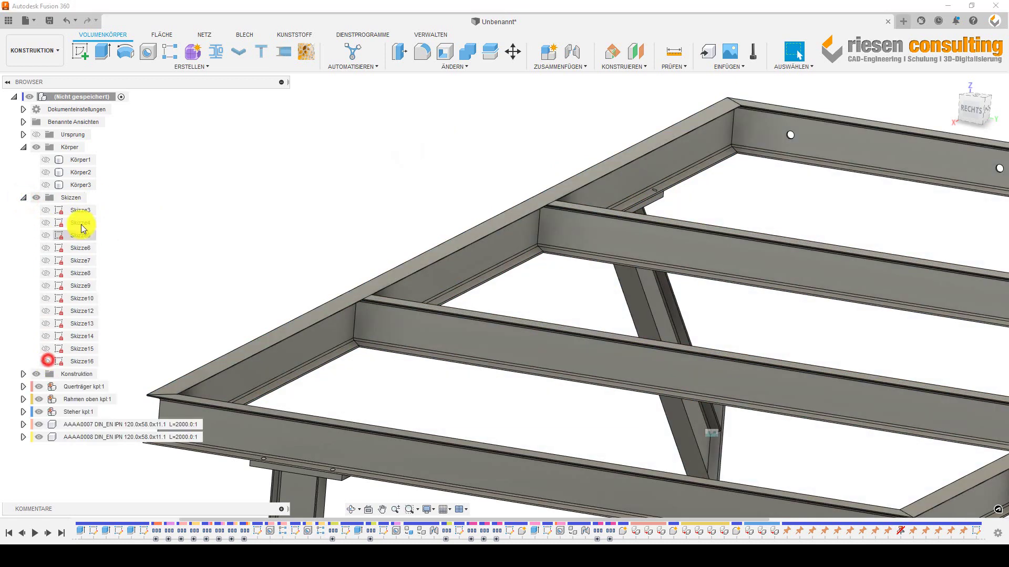
left_click(23, 199)
middle_click(248, 168)
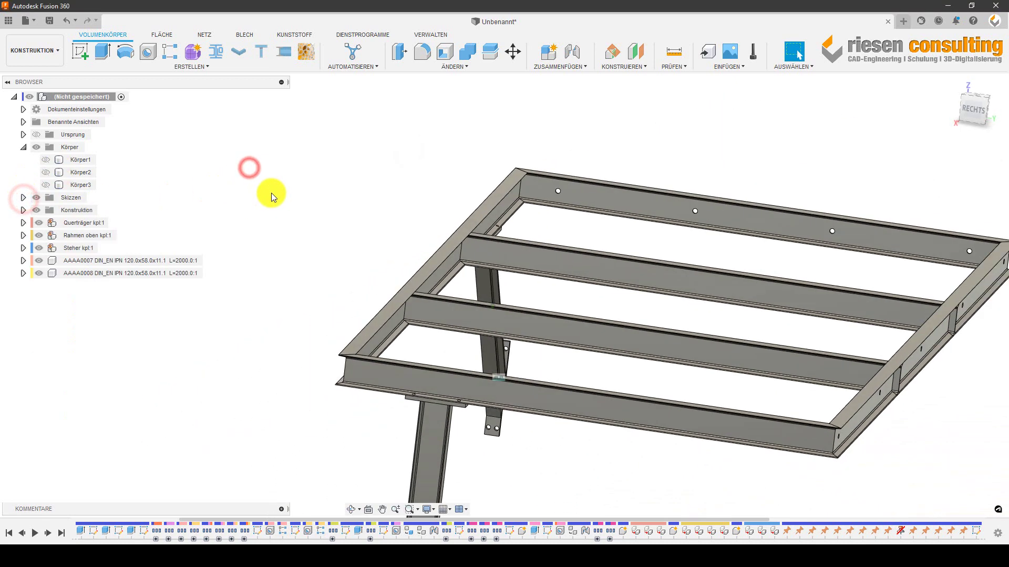
left_click(109, 260)
mouse_move(407, 245)
middle_mouse_down("shift")
mouse_move(289, 235)
mouse_move(218, 244)
mouse_move(232, 242)
mouse_move(282, 284)
mouse_move(327, 289)
middle_mouse_up("shift")
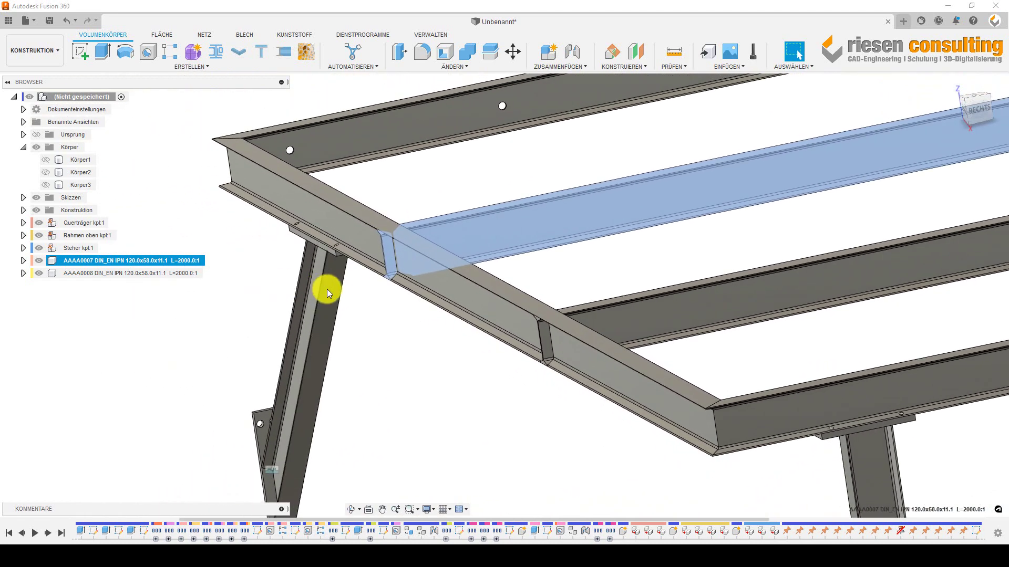
left_click(410, 370)
- Delete the two duplicate bodies inside AAAA0007's Körper folder
left_click(24, 261)
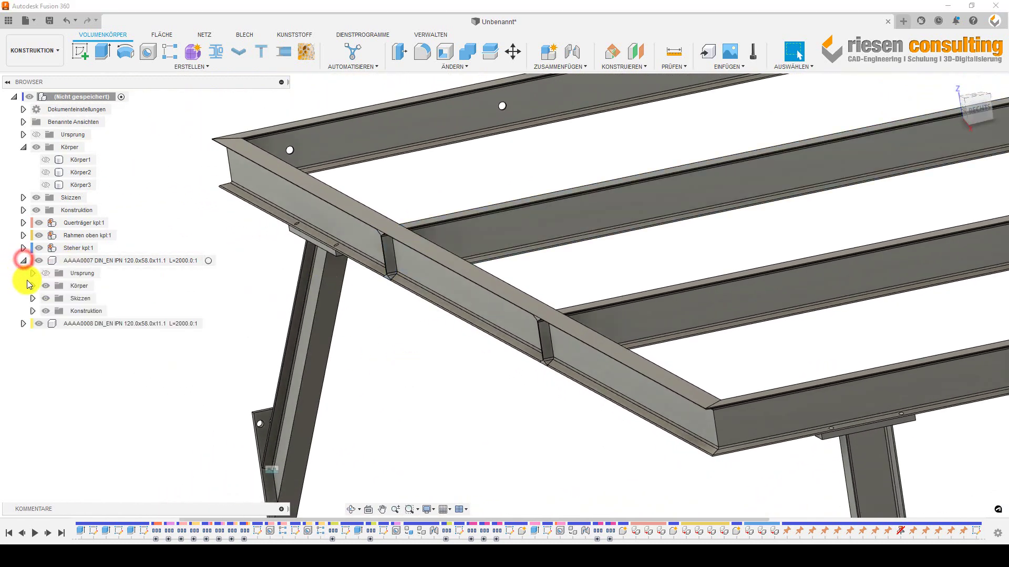
left_click(33, 286)
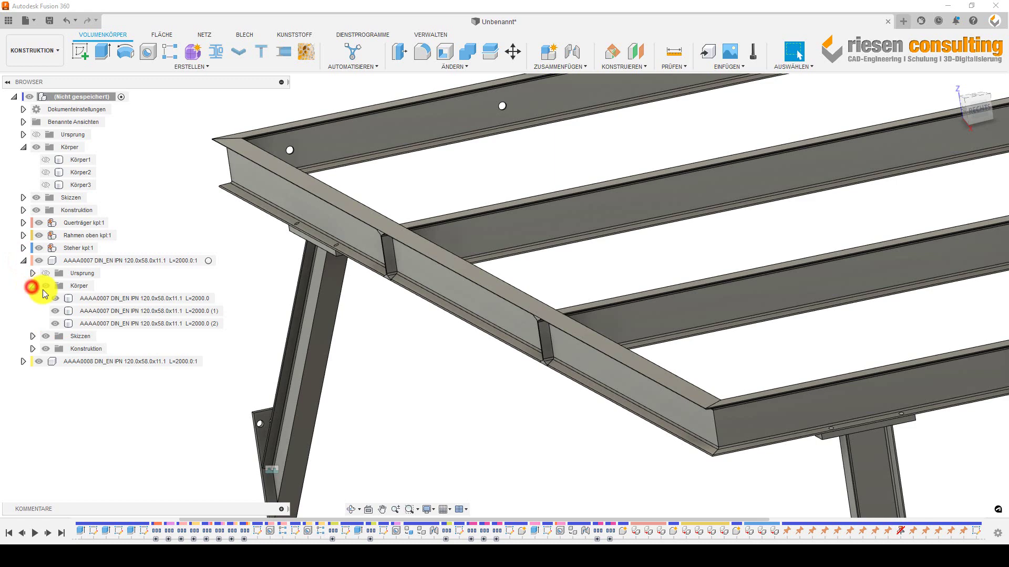
left_click(121, 299)
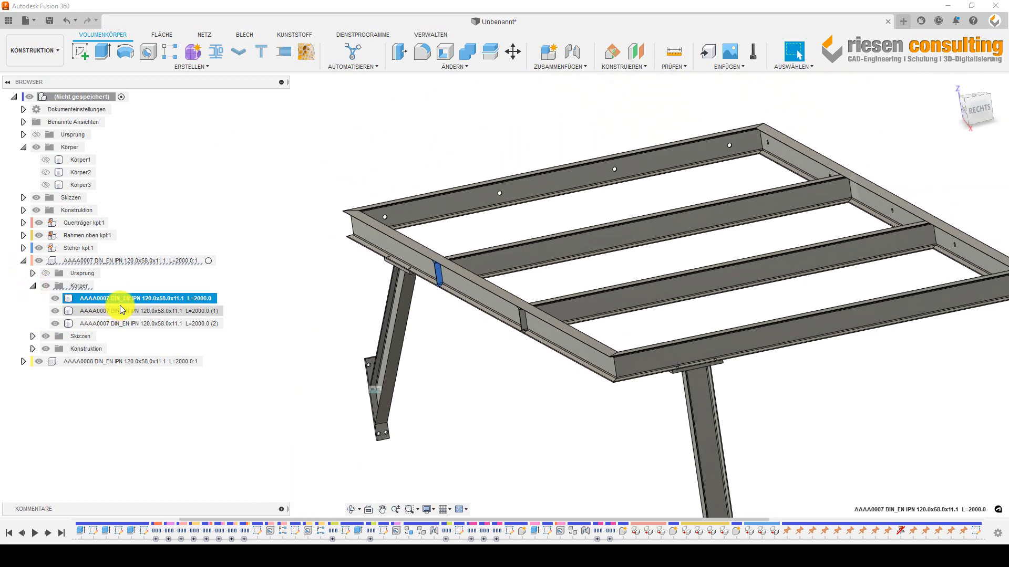
right_click(132, 302)
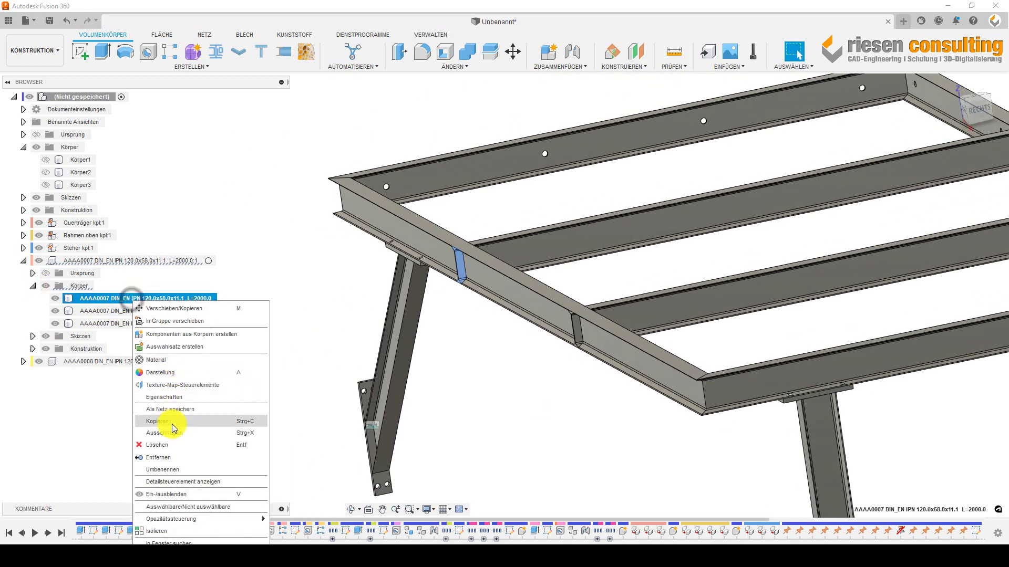
left_click(166, 458)
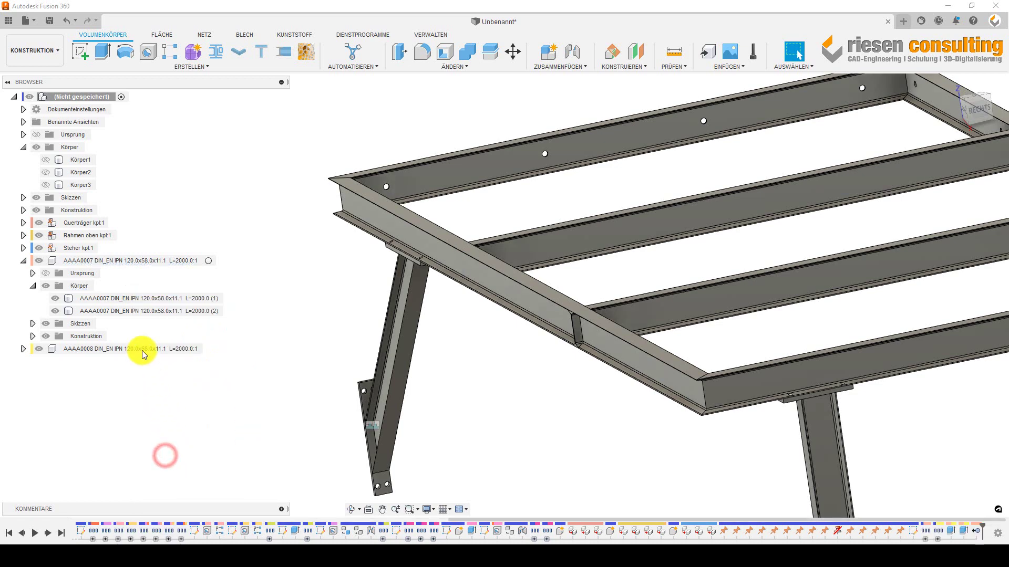
left_click(163, 298)
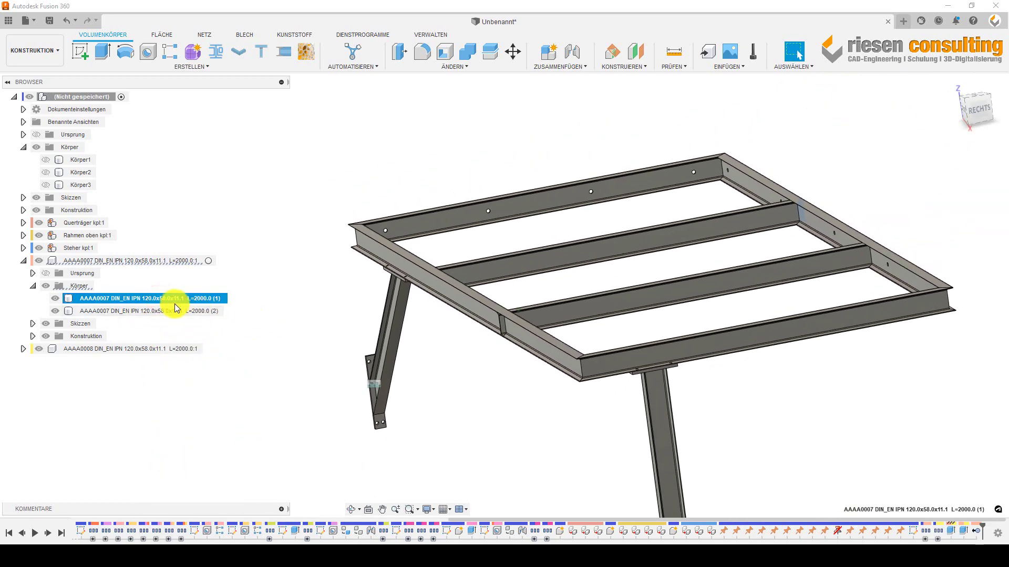
right_click(175, 307)
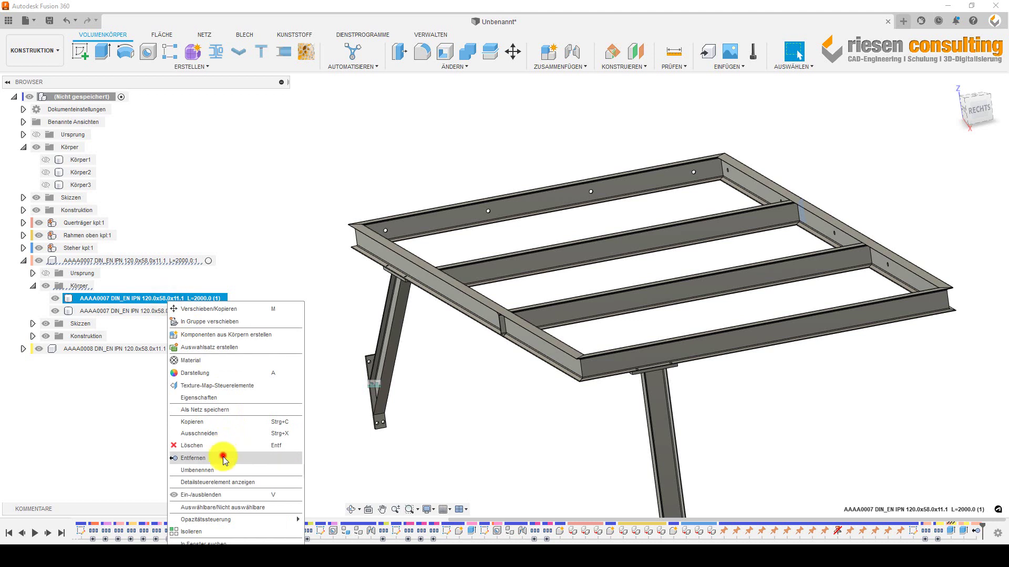
left_click(224, 458)
- Isolate the remaining body (2) to inspect its notched end, then show the whole frame again
right_click(154, 299)
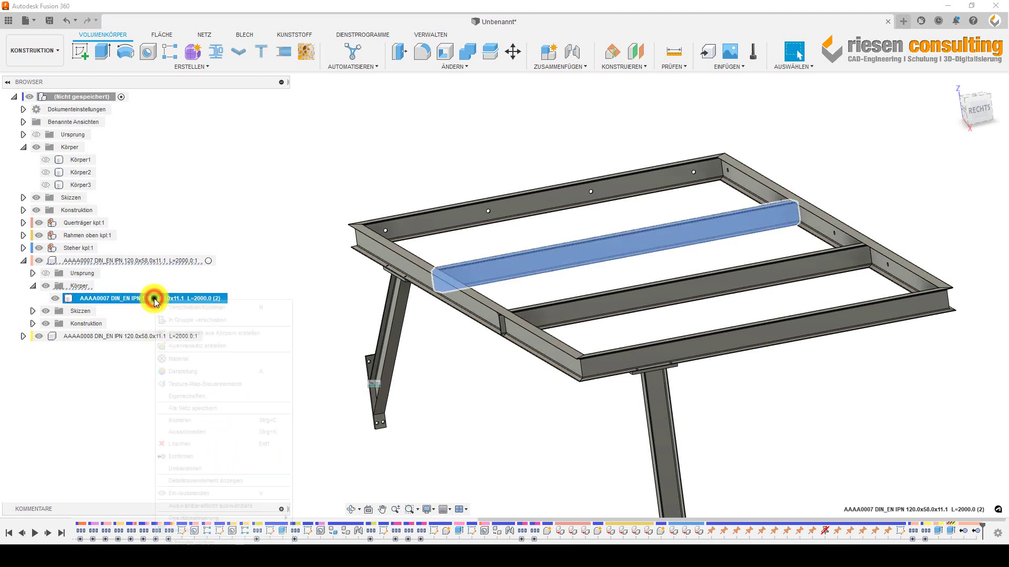
left_click(192, 531)
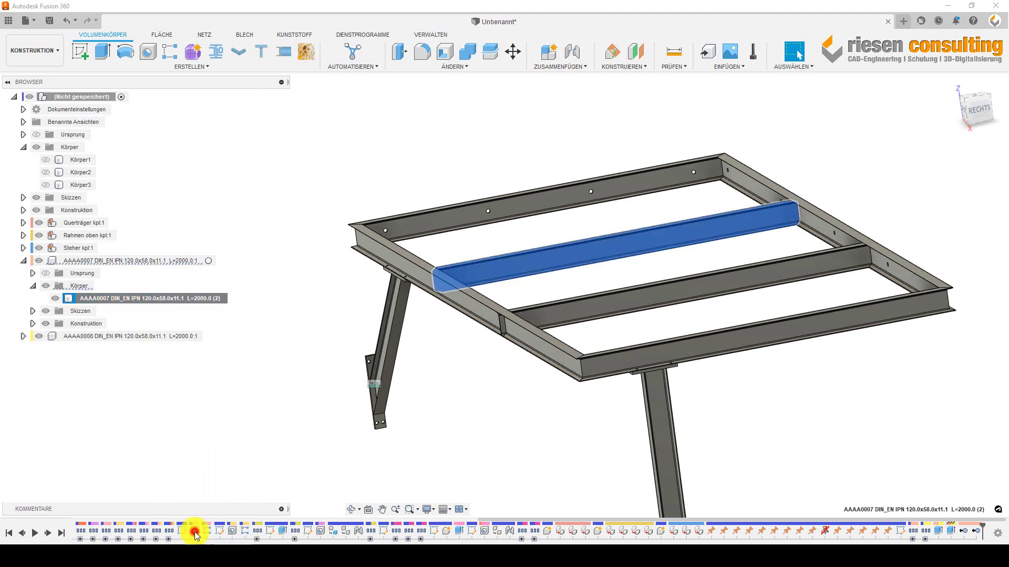
left_click(613, 384)
scroll(465, 286, "up", 2)
scroll(426, 276, "up", 2)
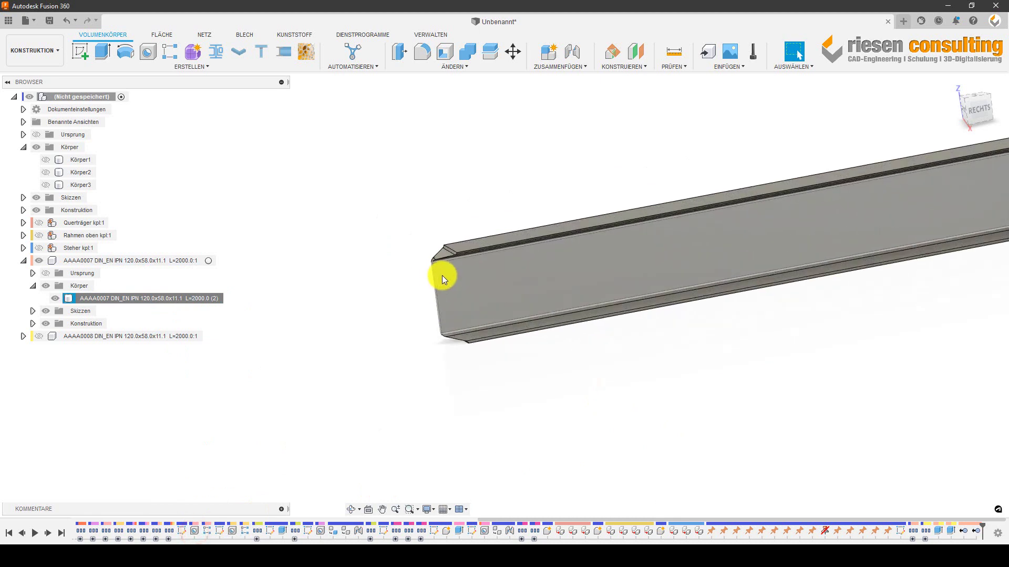
scroll(444, 275, "up", 2)
scroll(453, 248, "up", 2)
mouse_move(436, 283)
middle_mouse_down("shift")
mouse_move(493, 394)
mouse_move(357, 348)
middle_mouse_up("shift")
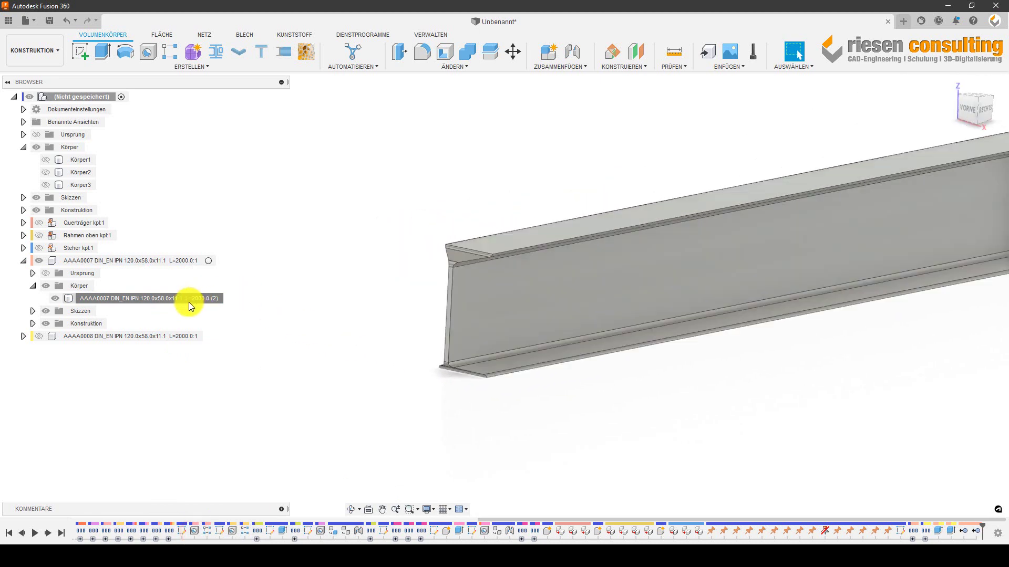
right_click(188, 301)
left_click(269, 534)
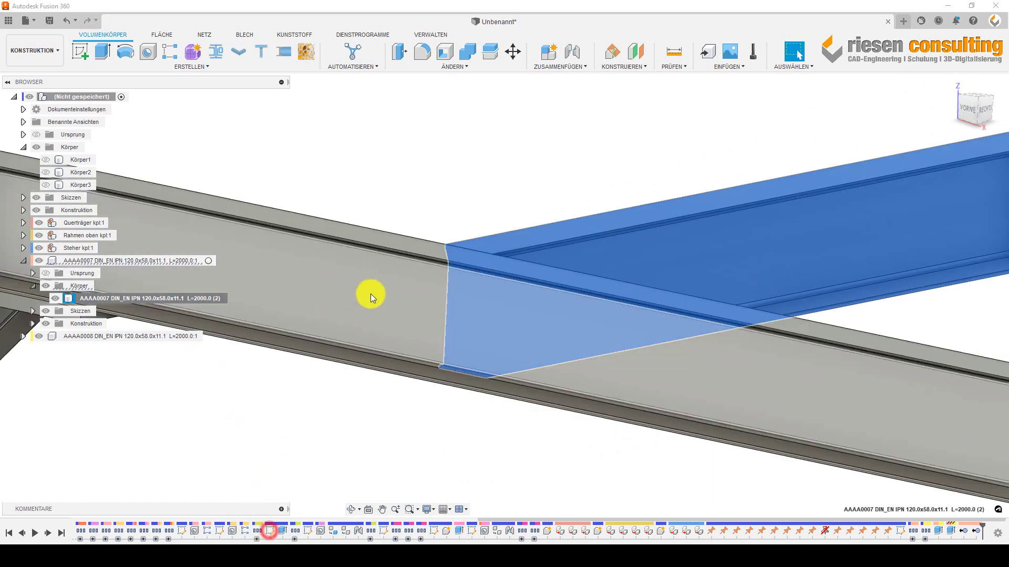
scroll(434, 190, "down", 3)
scroll(434, 186, "down", 3)
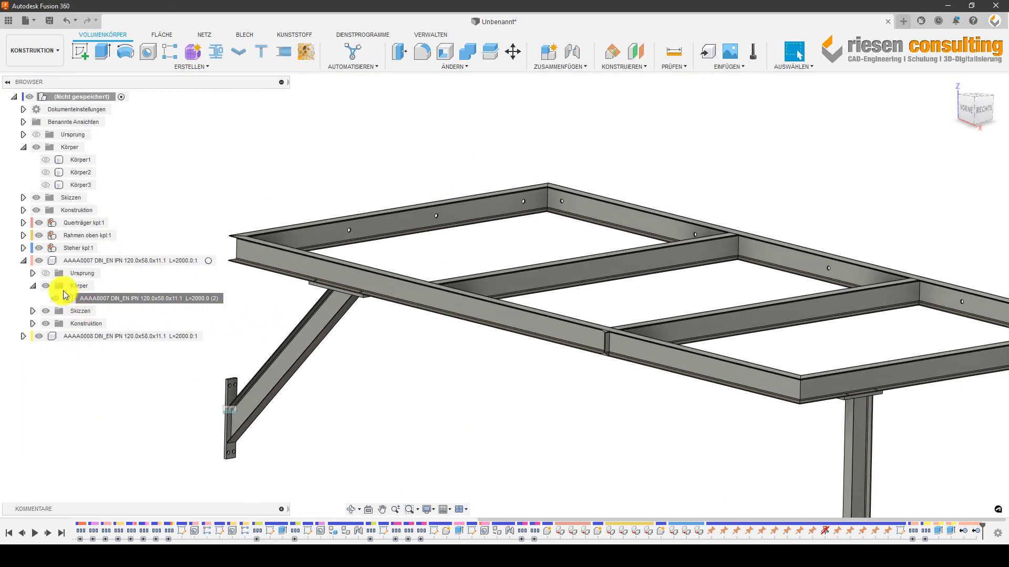
- Expand AAAA0008's bodies and delete its first duplicate body
left_click(23, 260)
left_click(114, 274)
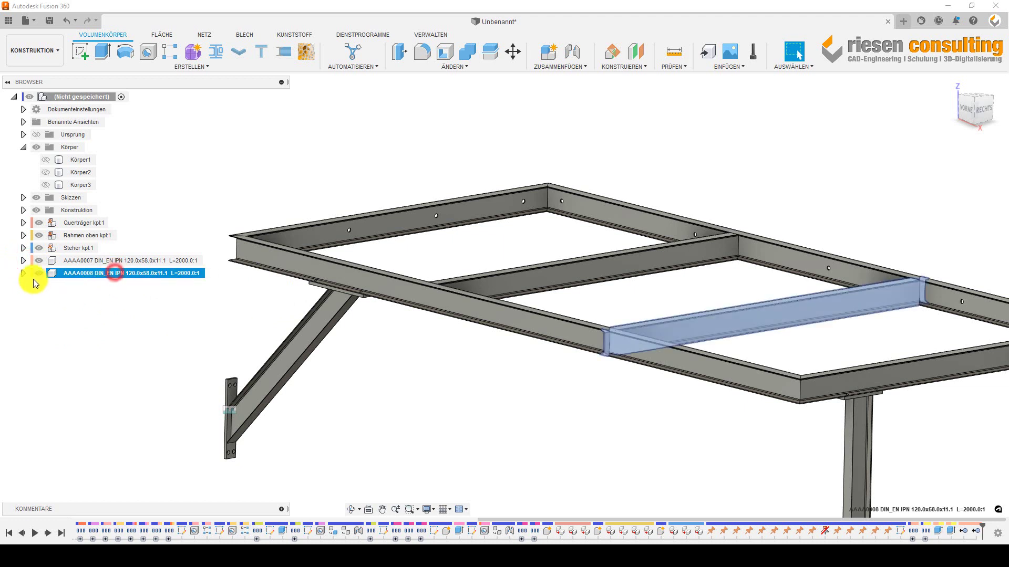
left_click(23, 274)
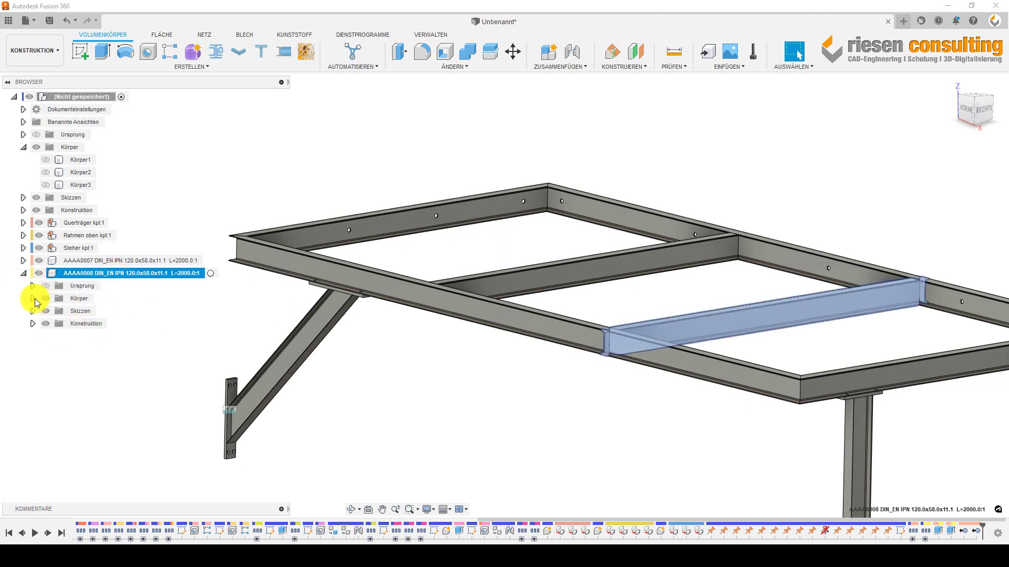
left_click(32, 299)
left_click(125, 311)
right_click(125, 310)
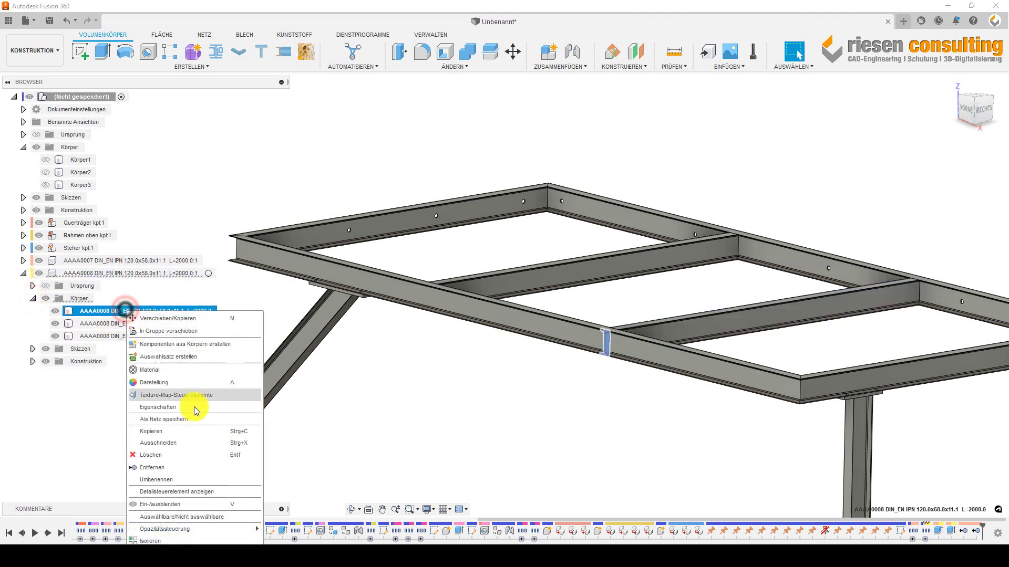
left_click(173, 458)
- Remove body (1) of AAAA0008 so only body (2) remains
left_click(127, 326)
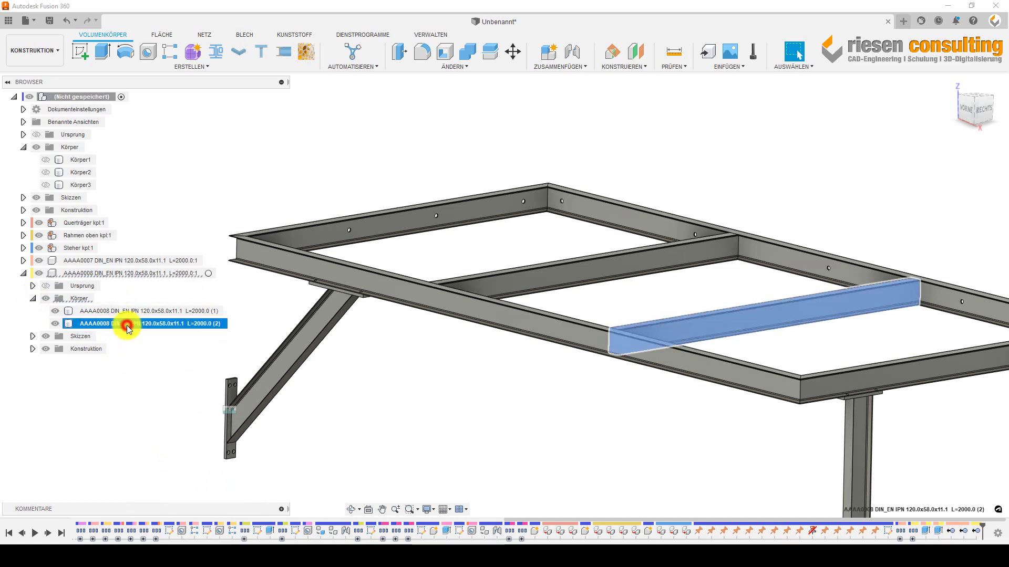
mouse_move(624, 430)
middle_mouse_down("shift")
mouse_move(653, 421)
mouse_move(339, 344)
middle_mouse_up("shift")
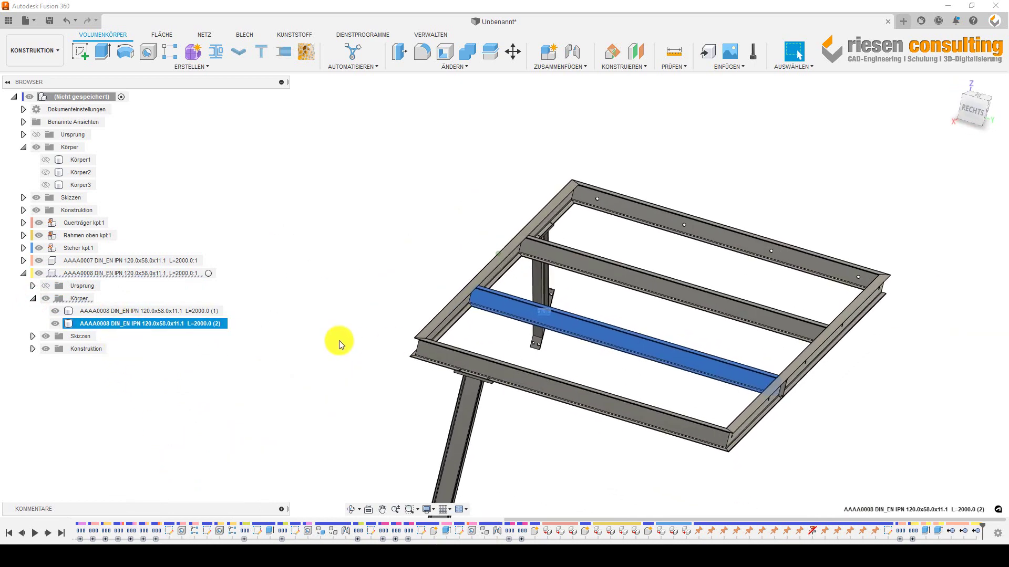
left_click(185, 312)
right_click(186, 312)
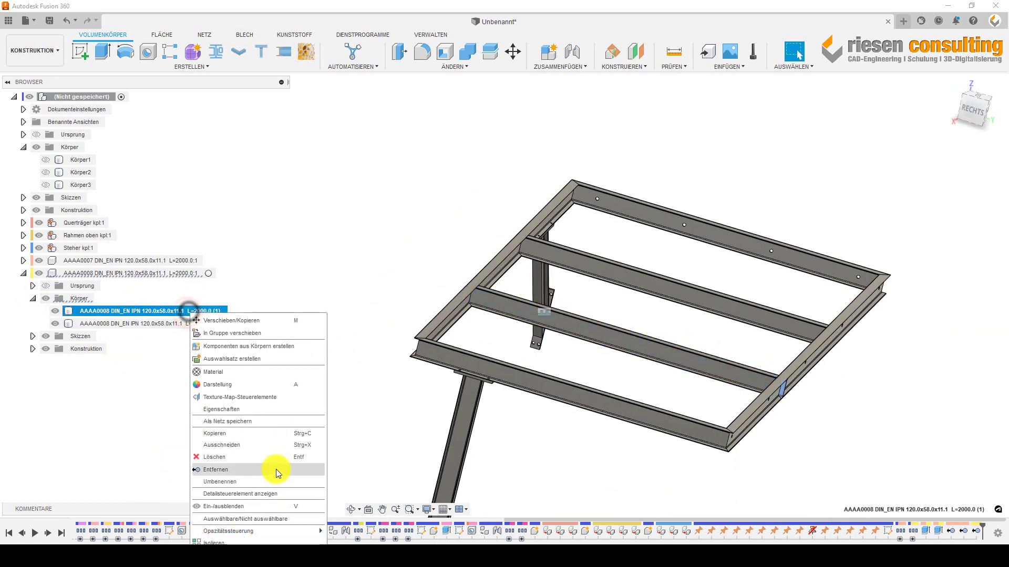
left_click(258, 470)
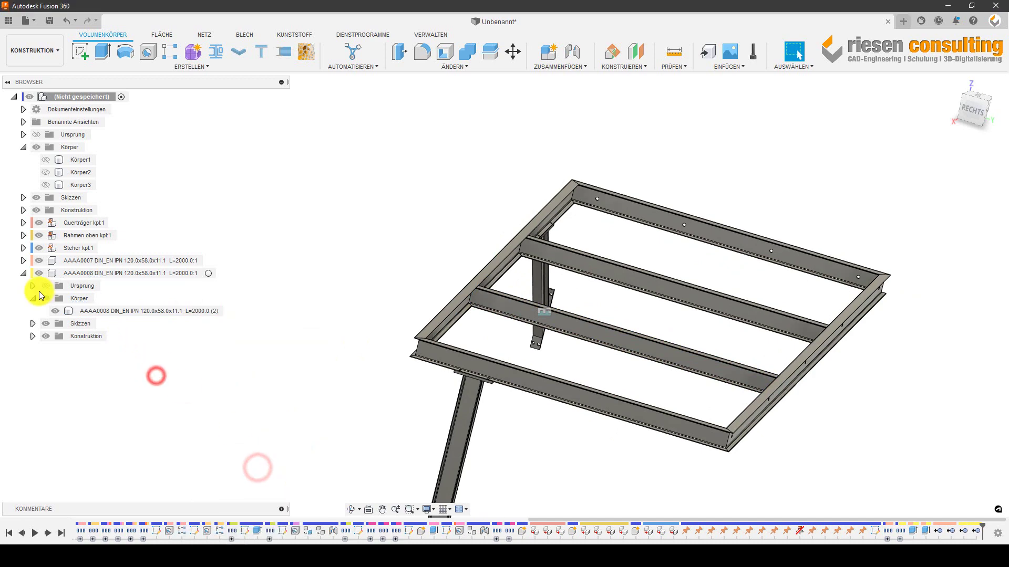
left_click(24, 274)
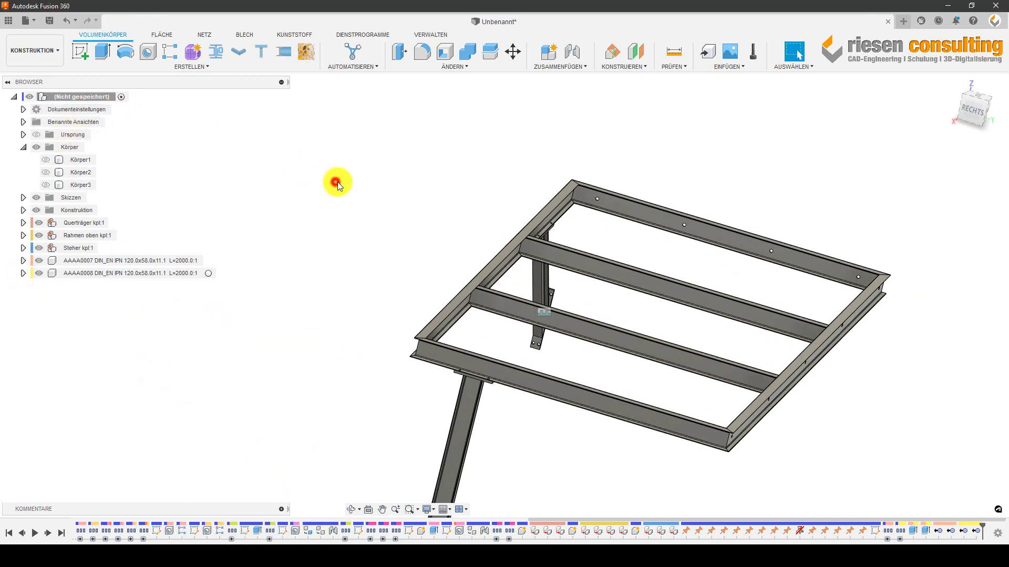
mouse_move(333, 185)
middle_mouse_down("shift")
mouse_move(294, 234)
mouse_move(852, 316)
mouse_move(500, 367)
mouse_move(133, 282)
middle_mouse_up("shift")
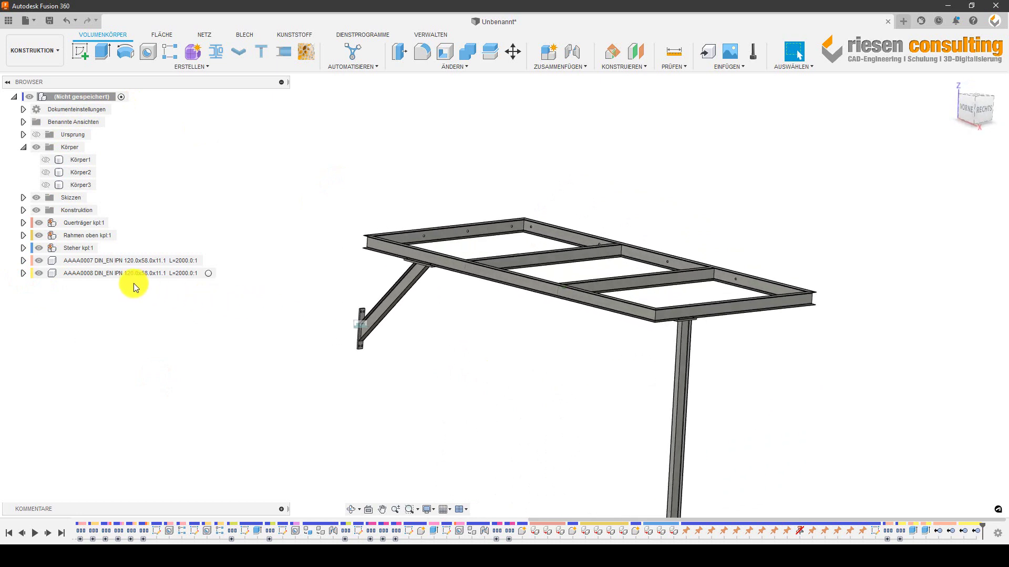
- Drag AAAA0007 and AAAA0008 into Rahmen oben kpl:1 and apply Fixieren to both
left_click(132, 274)
left_click(139, 263, "ctrl")
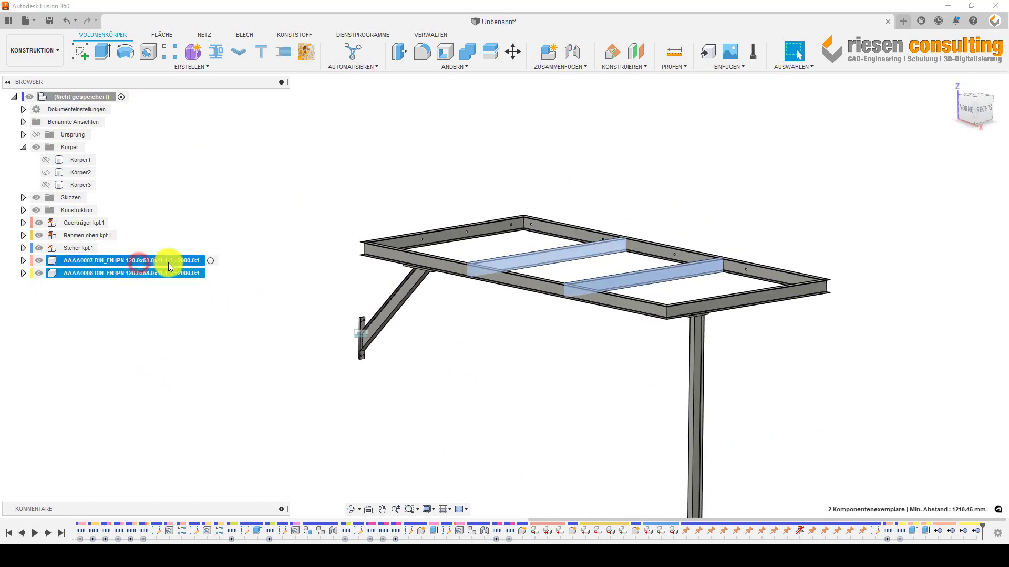
left_click_drag(133, 261, 100, 237)
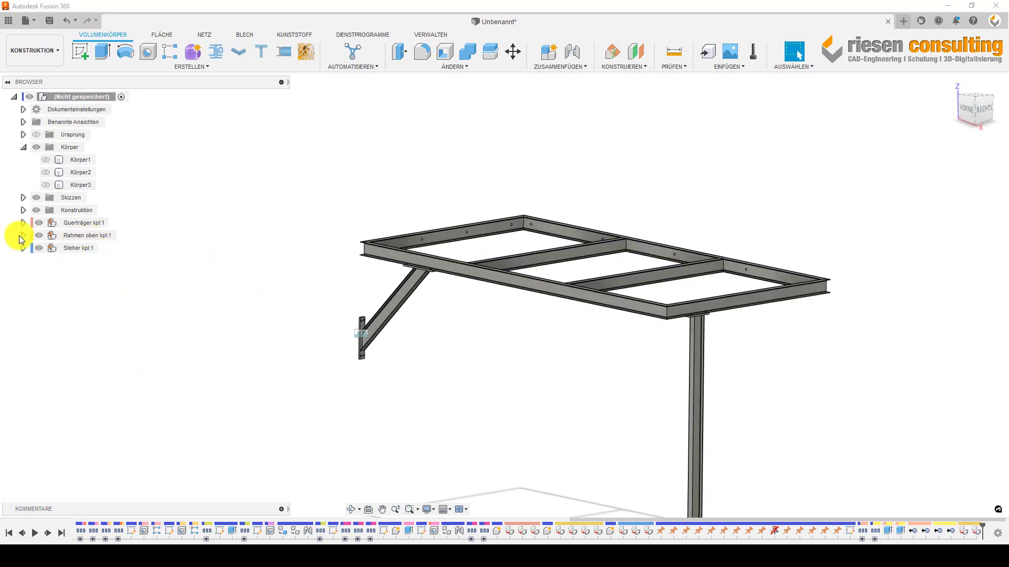
left_click(23, 236)
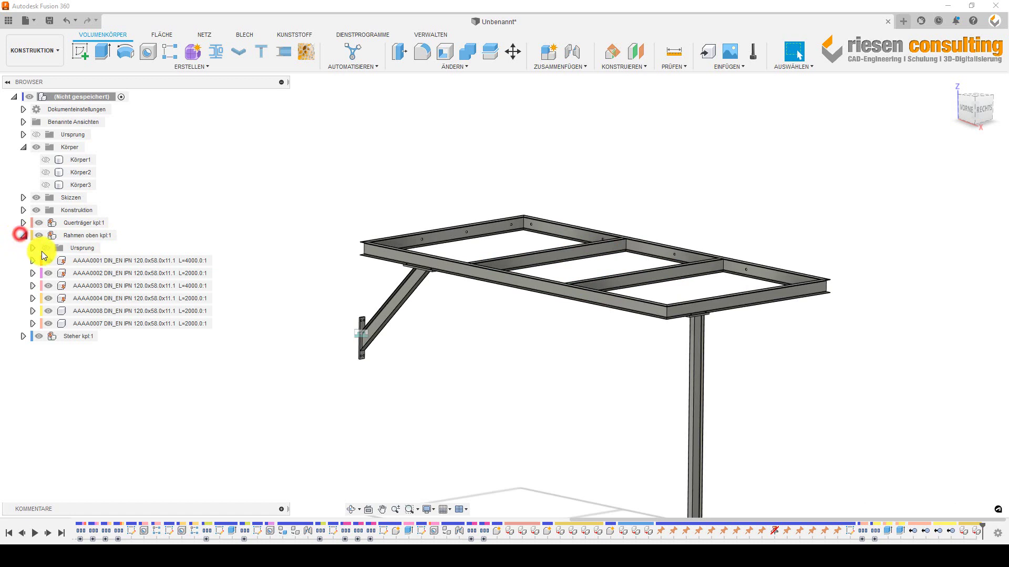
left_click(89, 323)
right_click(91, 310)
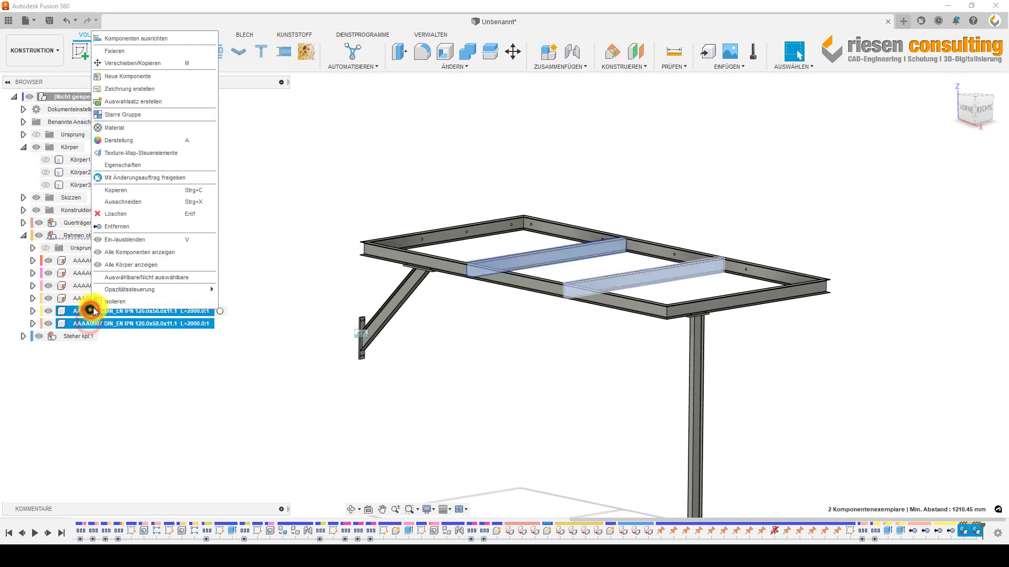
left_click(145, 58)
left_click(263, 162)
- Return to the Home view and unhide Körper1 (floor slab) and Körper2 (room walls)
left_click(24, 236)
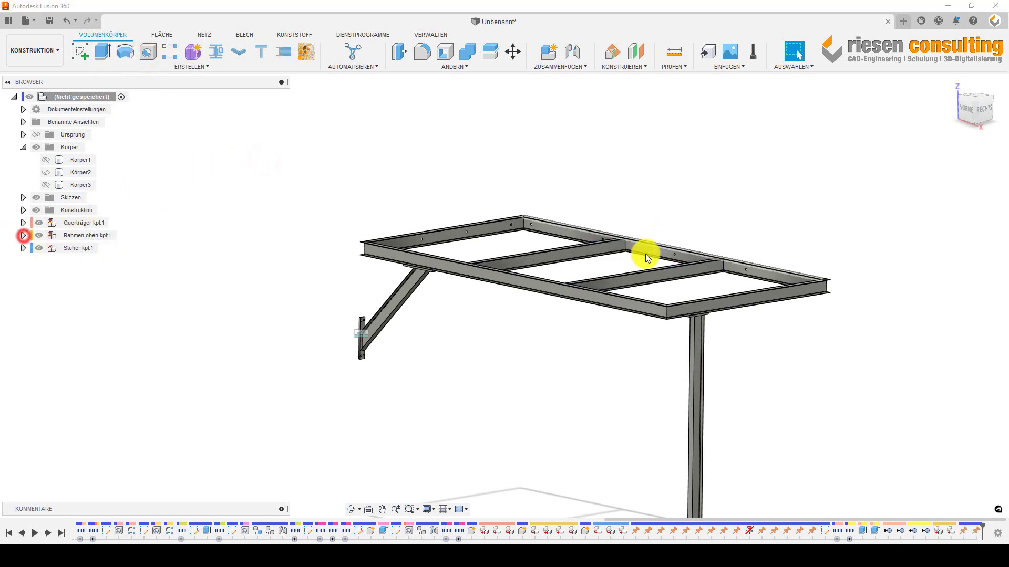
mouse_move(726, 211)
middle_mouse_down("shift")
mouse_move(857, 232)
mouse_move(842, 235)
middle_mouse_up("shift")
key("F6")
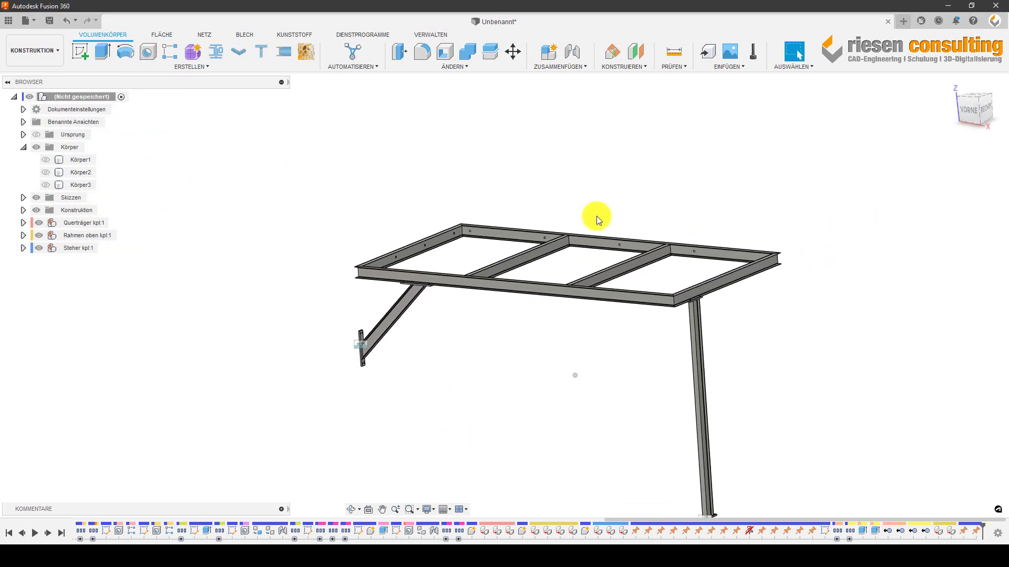
left_click(46, 159)
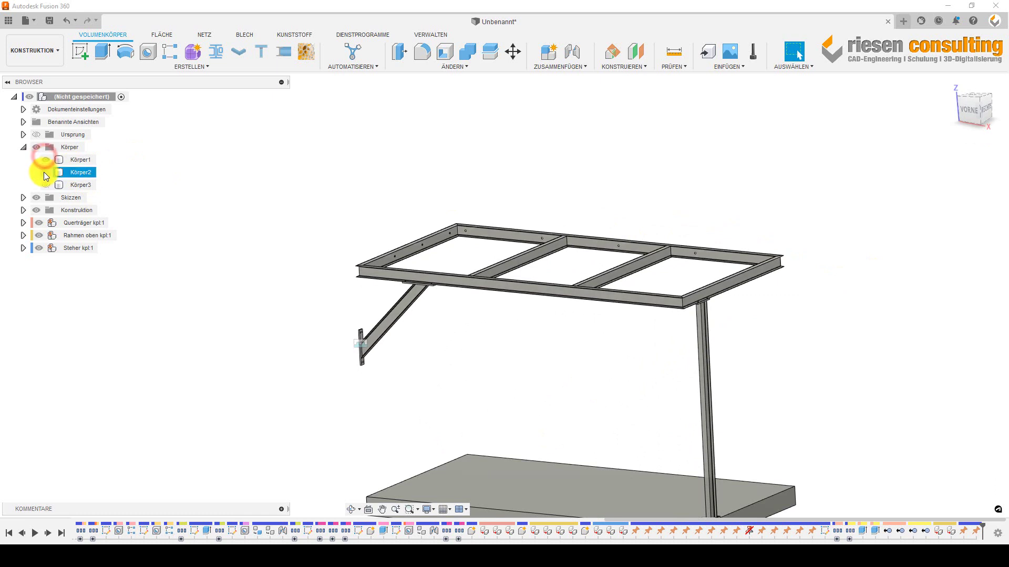
left_click(46, 172)
- Orbit, return to the Home view and zoom in on the frame between the walls
middle_click_drag(984, 245, 901, 251, "shift")
key("F6")
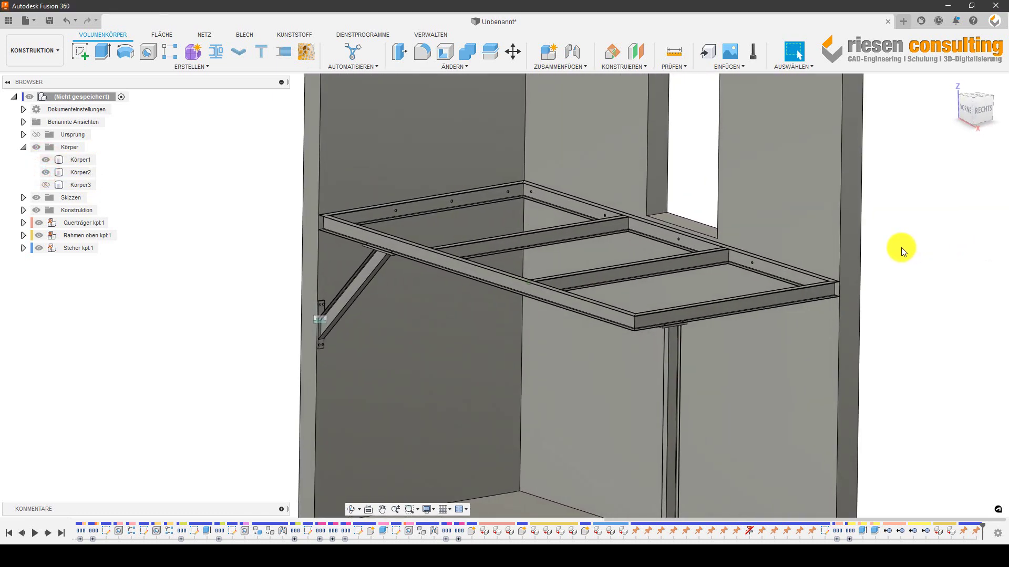
scroll(909, 261, "down", 3)
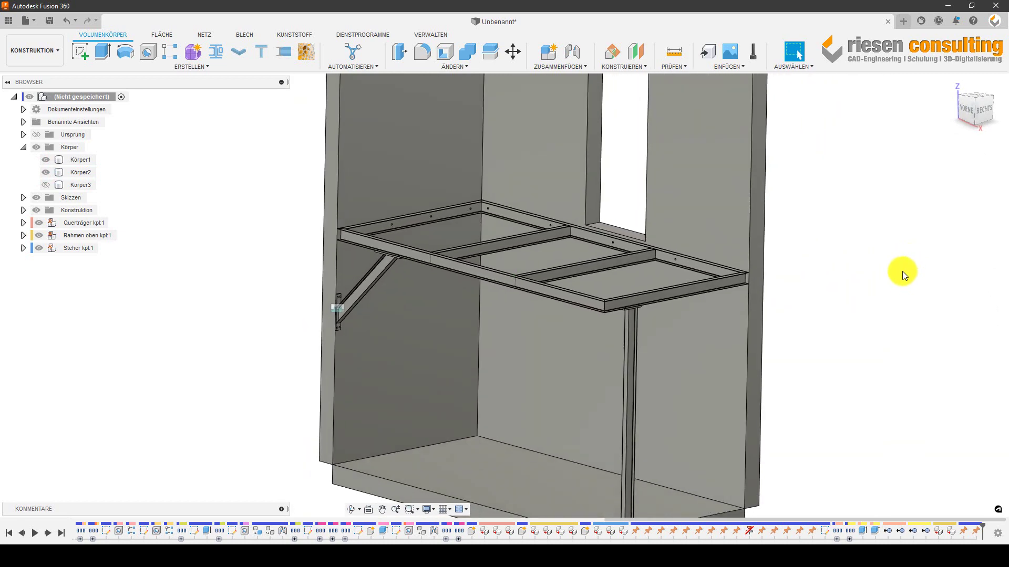
scroll(815, 247, "up", 3)
scroll(845, 275, "up", 2)
scroll(845, 275, "up", 1)
scroll(834, 298, "up", 2)
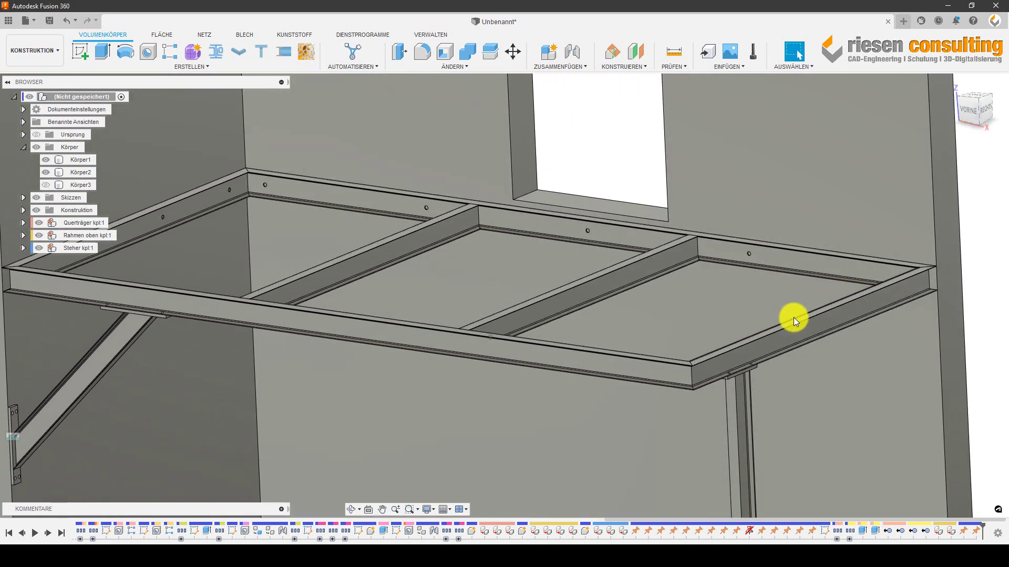
scroll(793, 317, "up", 1)
scroll(794, 314, "up", 3)
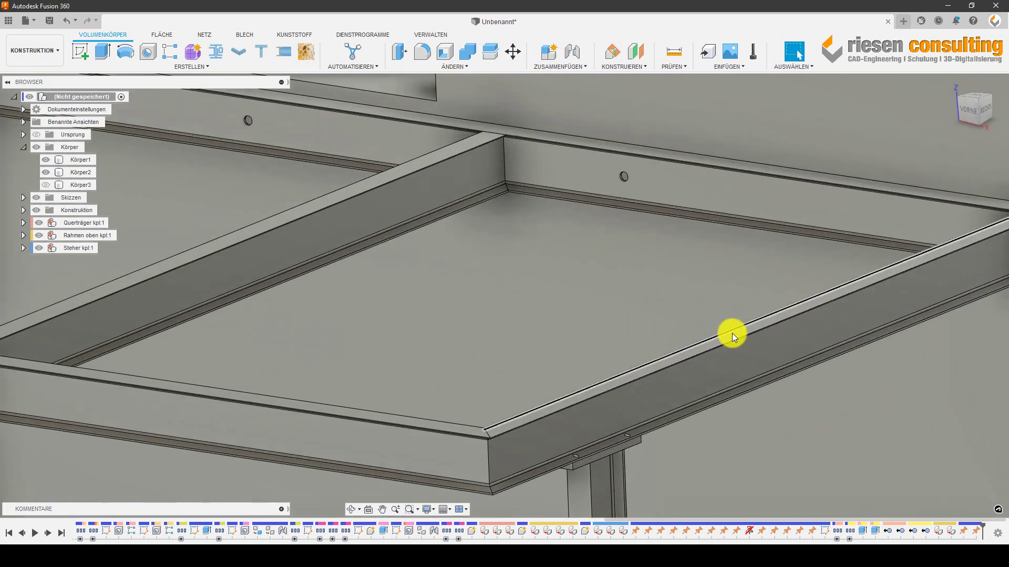
- Sketch a rectangle on the beam's top face spanning the frame's outer corners
right_click(730, 336)
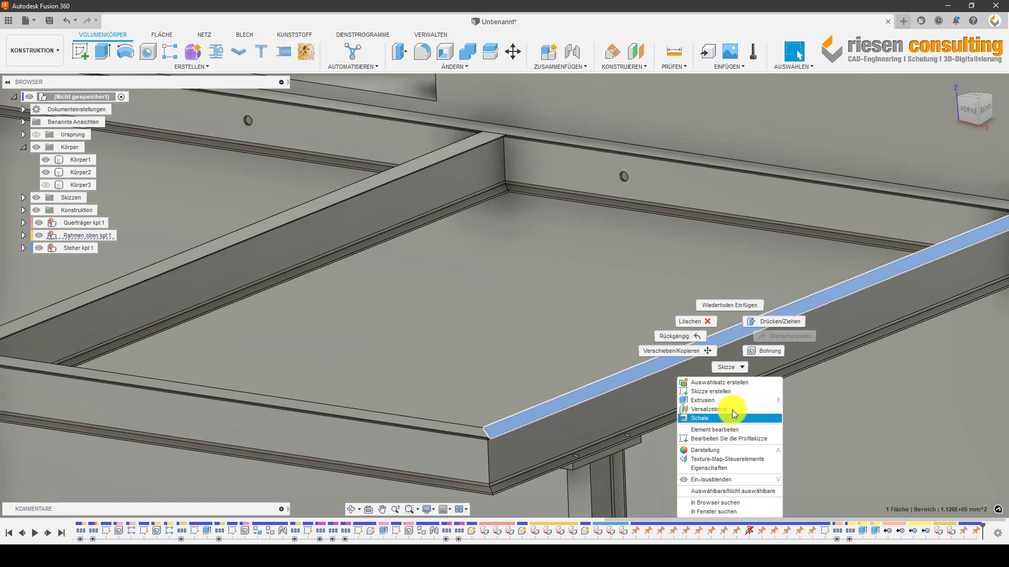
left_click(733, 393)
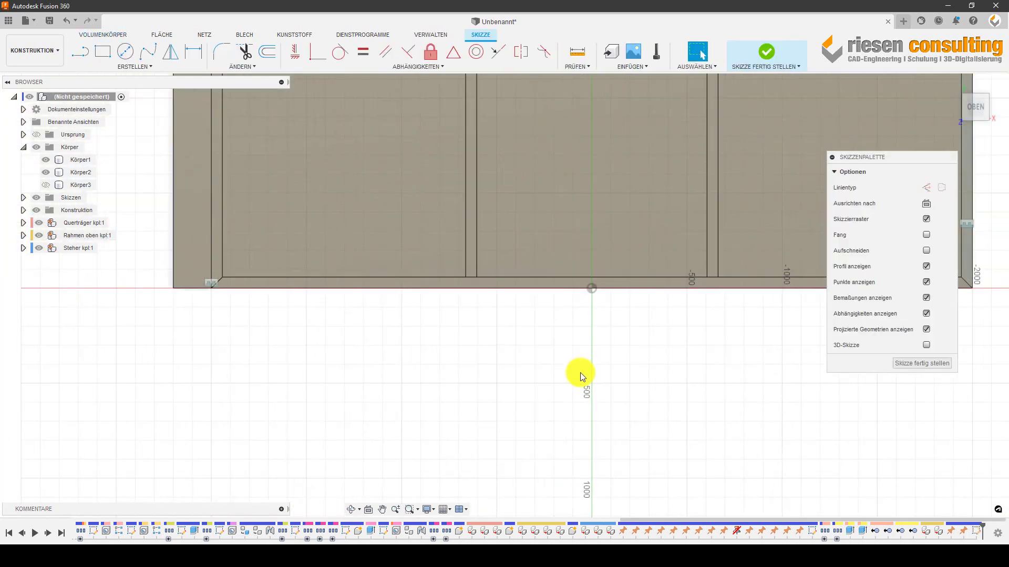
middle_click_drag(447, 277, 393, 341)
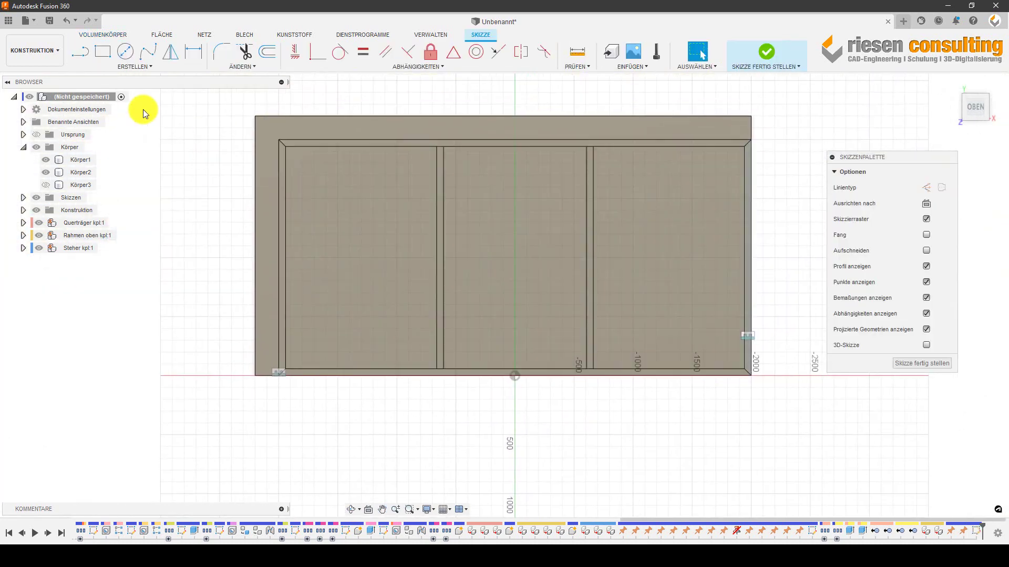
left_click(101, 53)
scroll(747, 274, "up", 3)
scroll(753, 339, "up", 3)
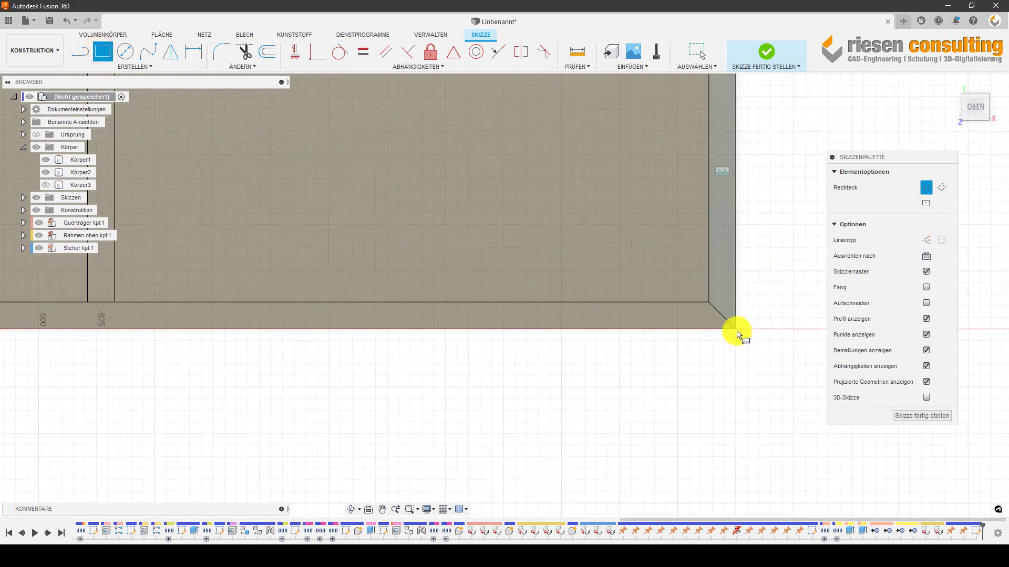
left_click(734, 331)
scroll(720, 294, "down", 2)
scroll(673, 295, "down", 4)
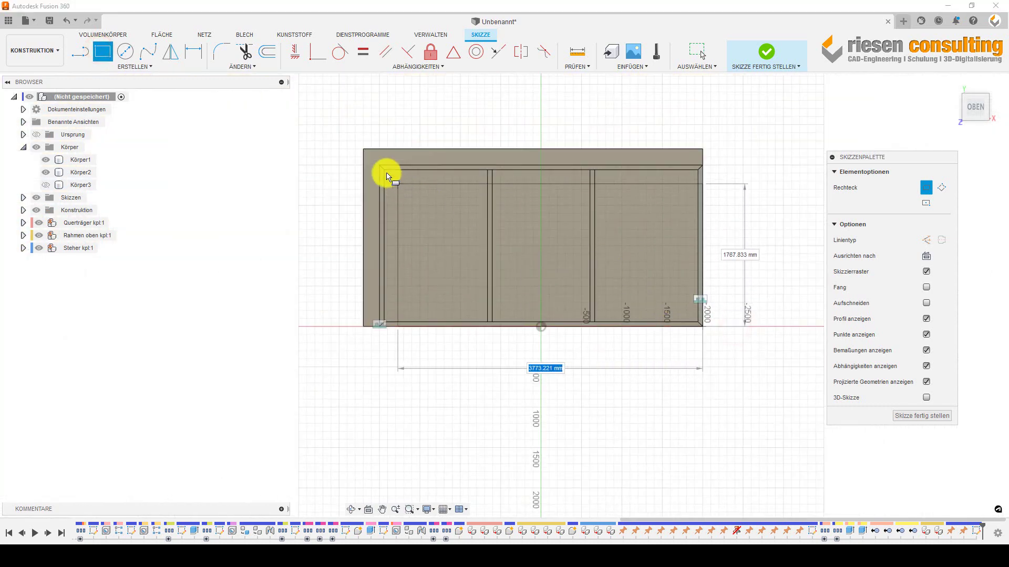
scroll(383, 178, "up", 4)
scroll(381, 171, "up", 3)
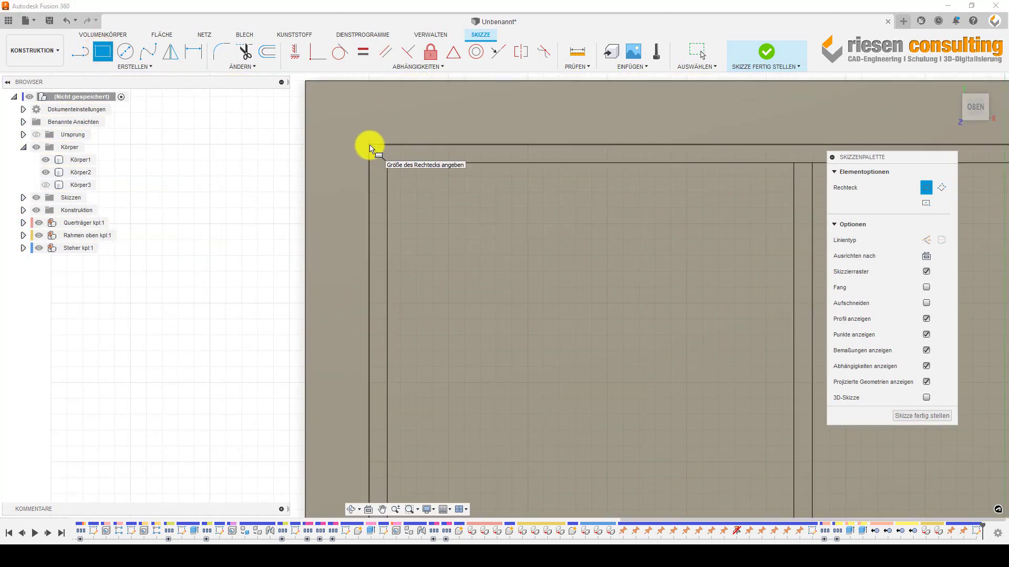
left_click(367, 139)
- Constrain the rectangle edges coincident and collinear with the left and top frame edges
left_click(318, 51)
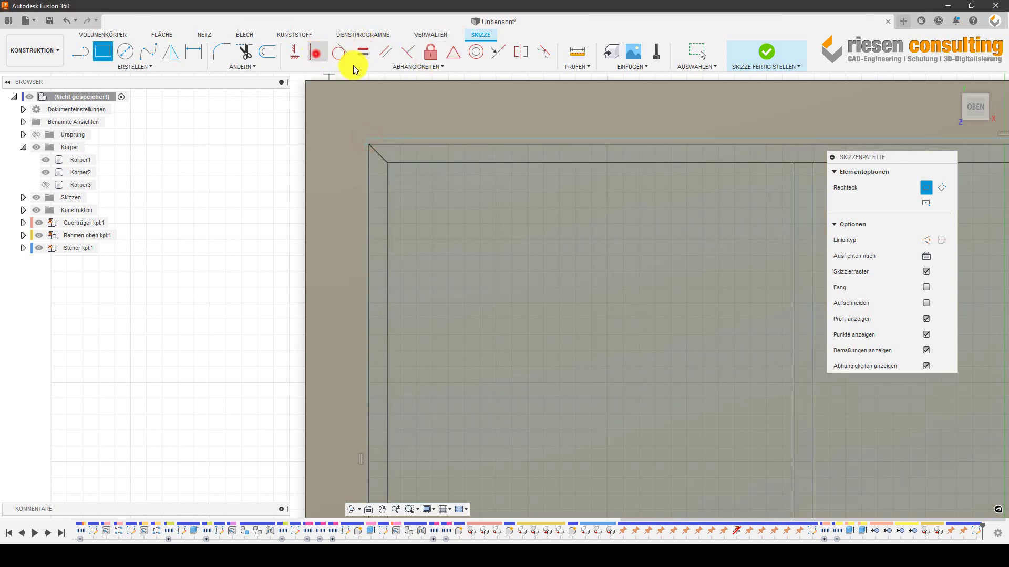
middle_click_drag(389, 100, 449, 228, "shift")
scroll(436, 227, "up", 2)
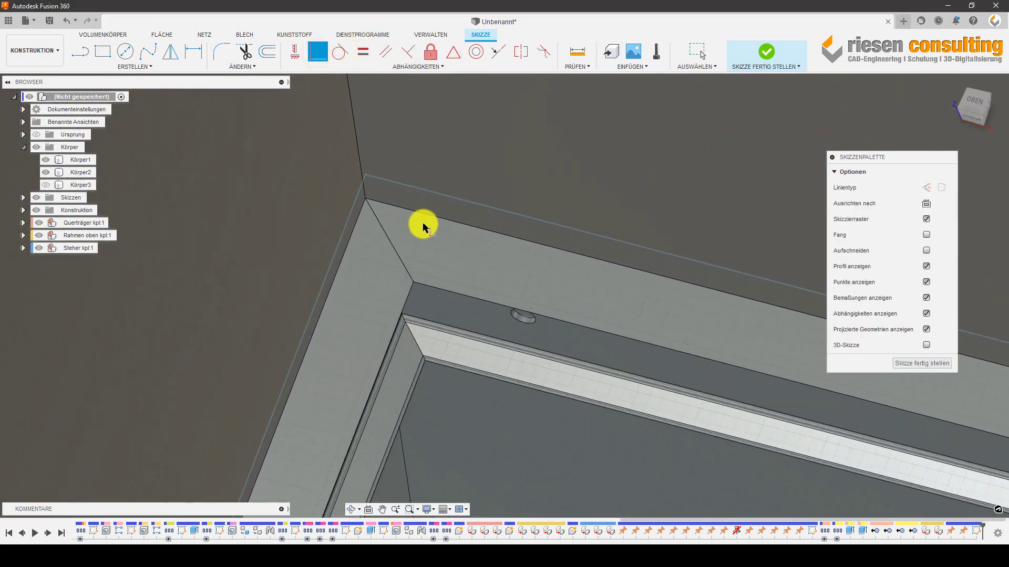
left_click(368, 180)
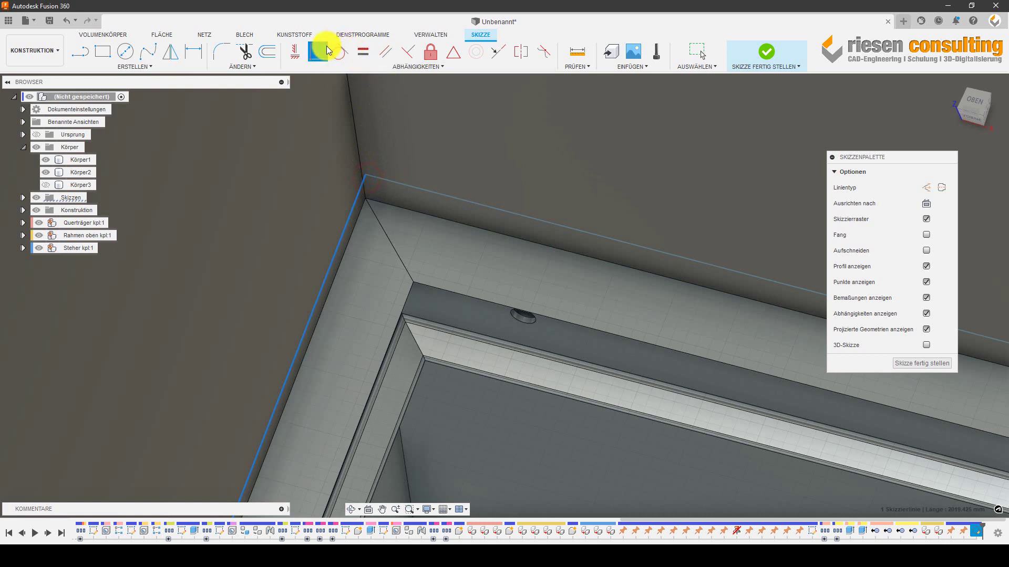
left_click(508, 55)
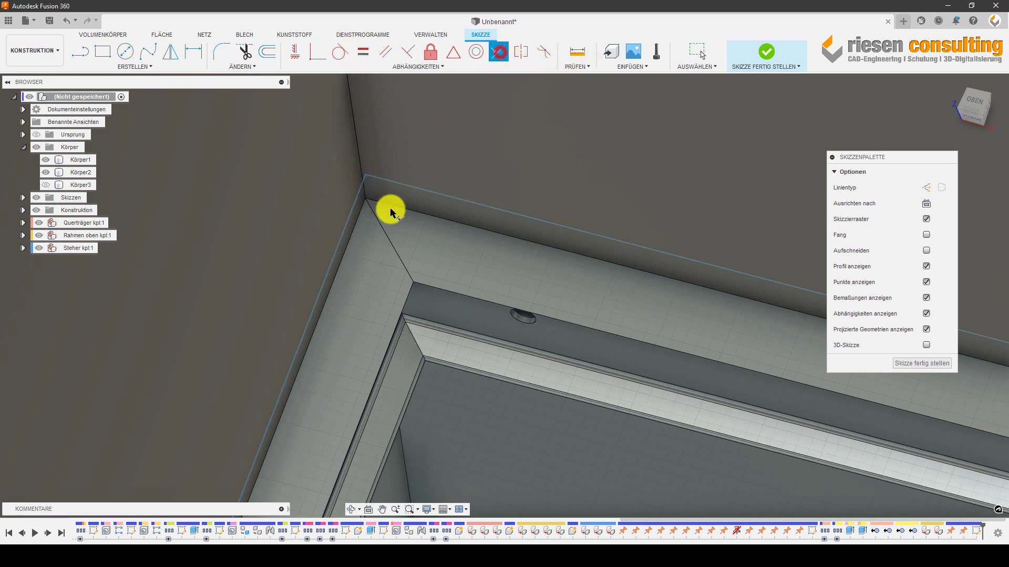
left_click(343, 231)
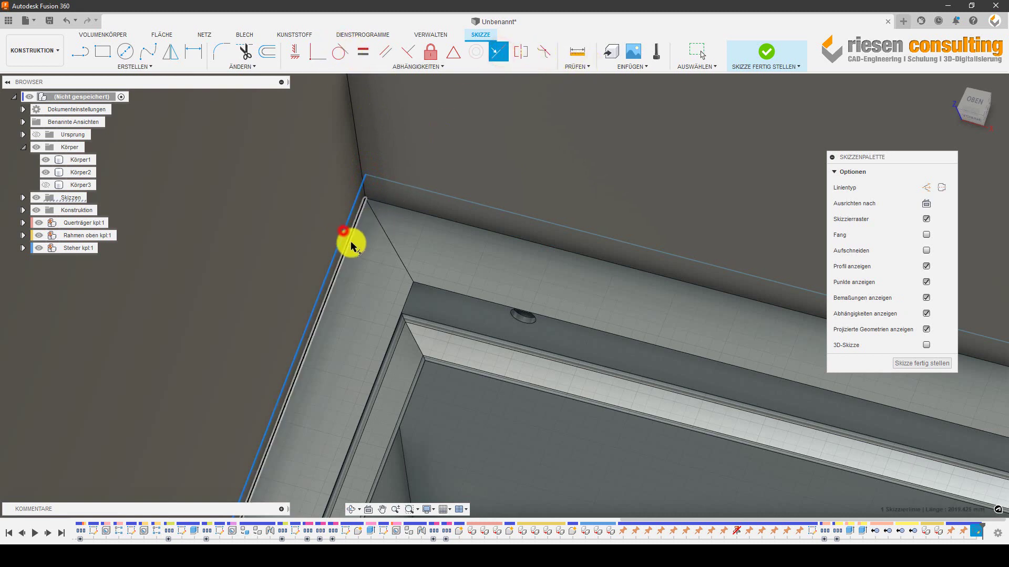
left_click(447, 223)
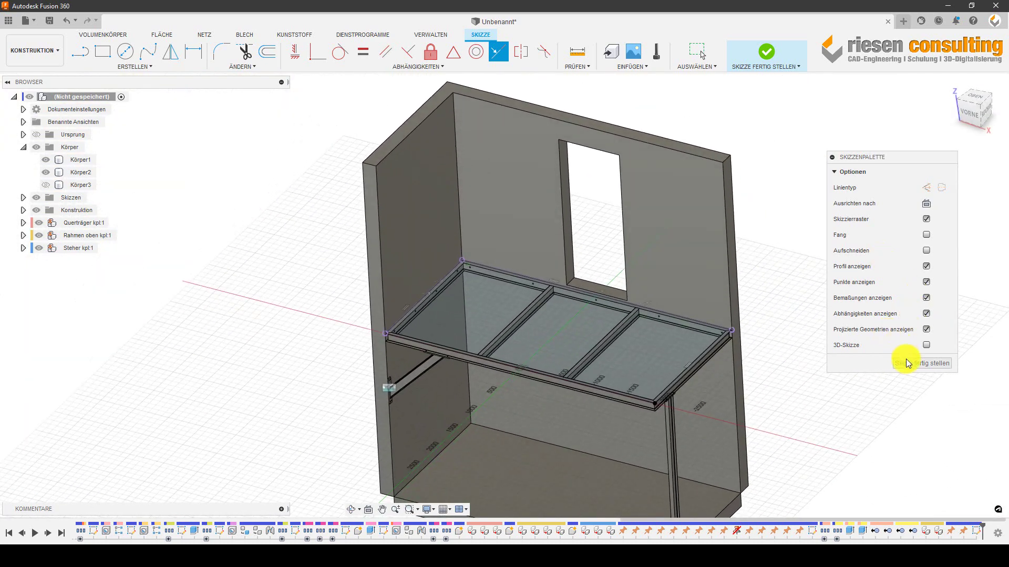
- Finish the sketch and select both floor-panel profiles for extrusion
left_click(908, 363)
left_click(103, 51)
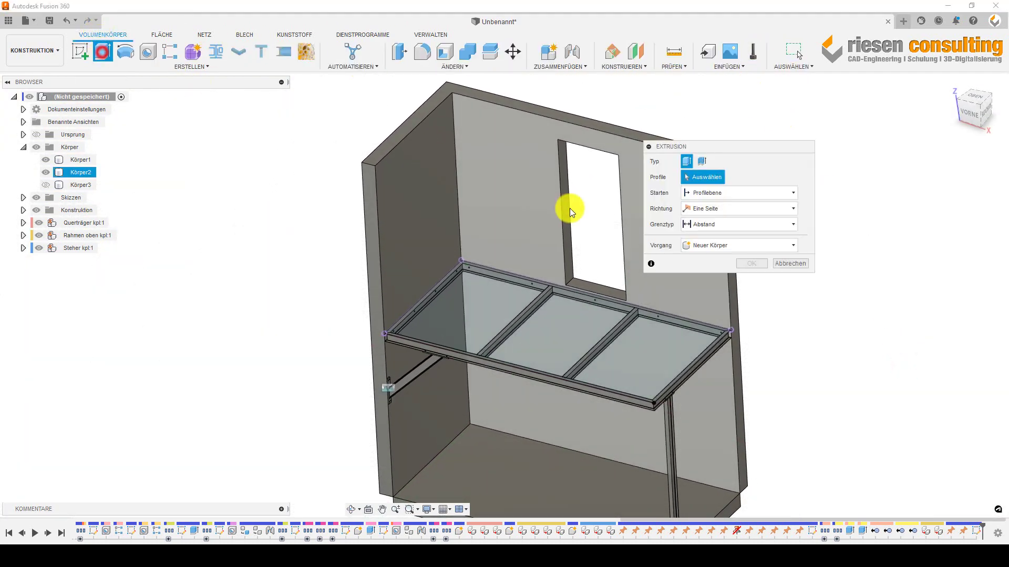
scroll(720, 342, "up", 5)
scroll(779, 453, "up", 3)
middle_click_drag(634, 402, 570, 357)
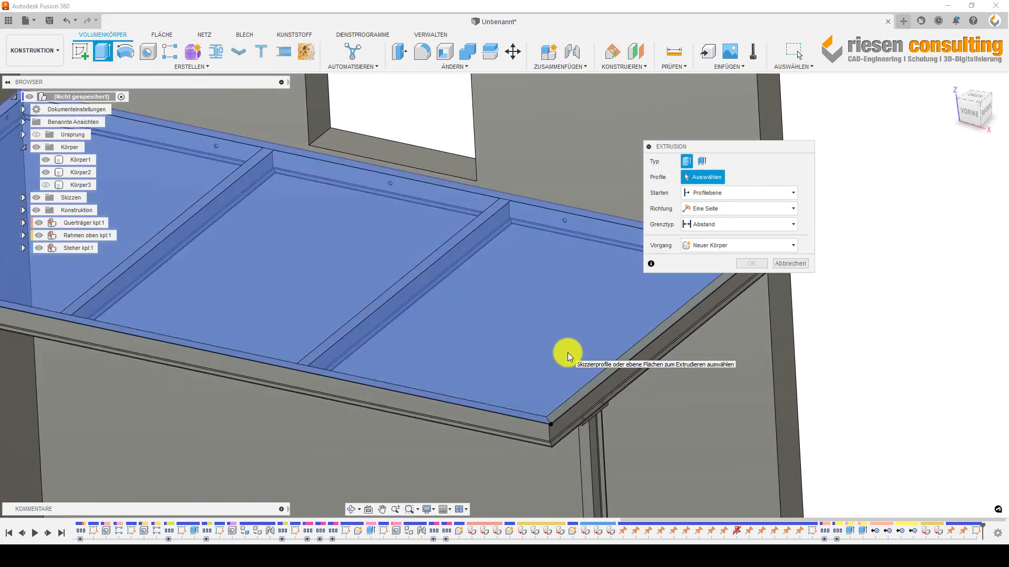
left_click(568, 353)
left_click(588, 389)
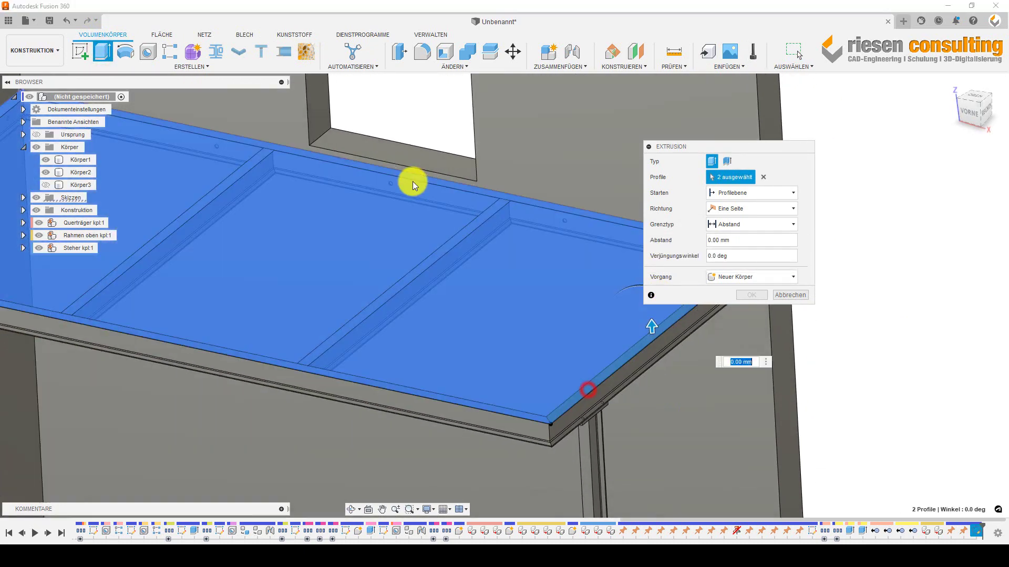
scroll(412, 184, "down", 4)
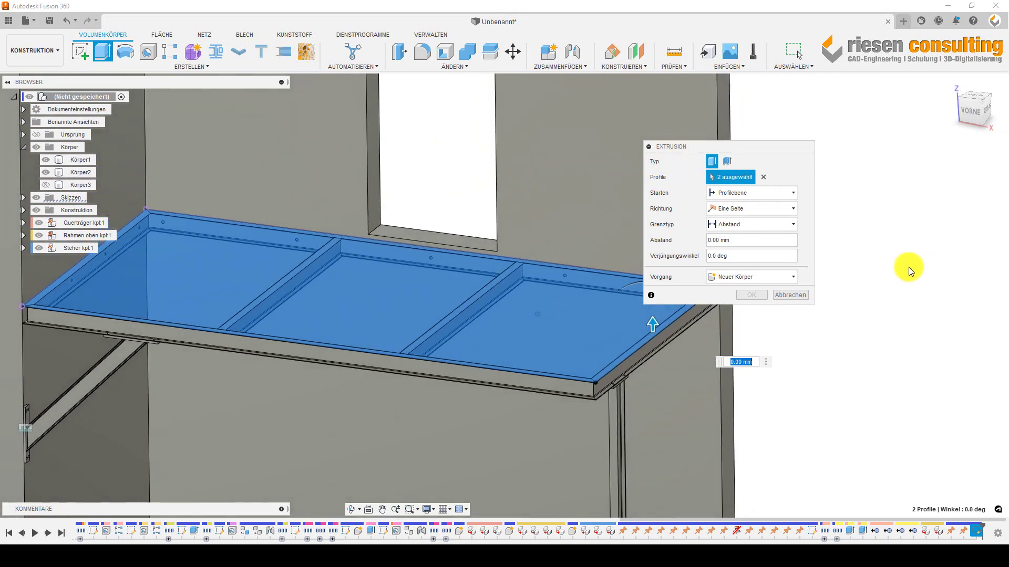
- Extrude the profiles up to the chosen face (Auf Objekt) as a new component
left_click(763, 226)
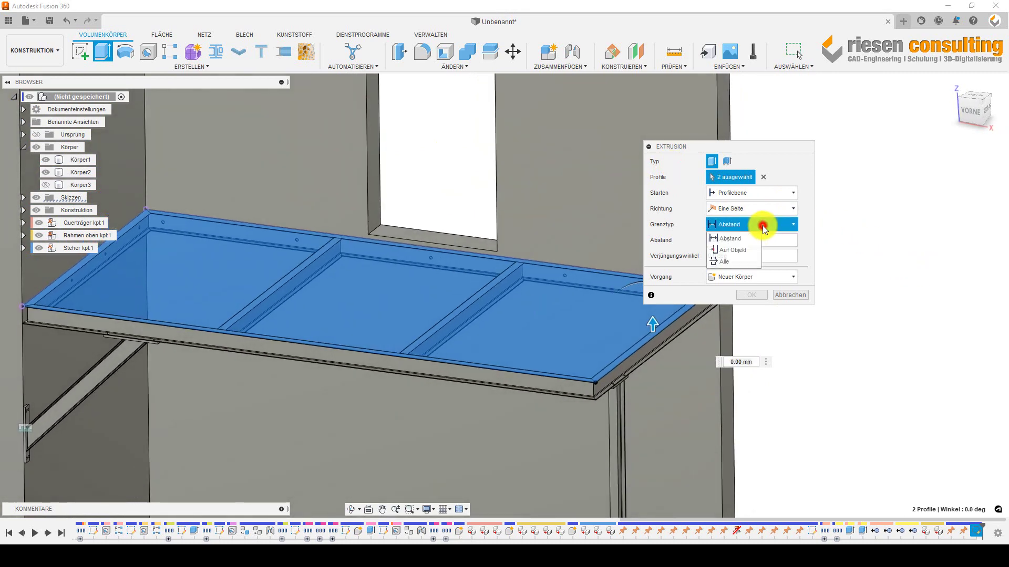
left_click(735, 249)
left_click(473, 242)
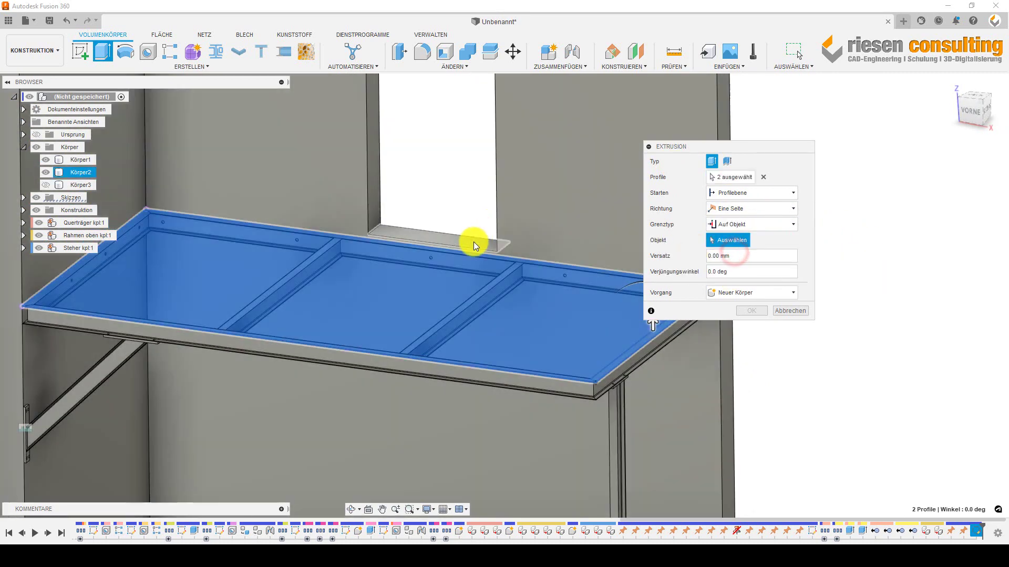
left_click(739, 309)
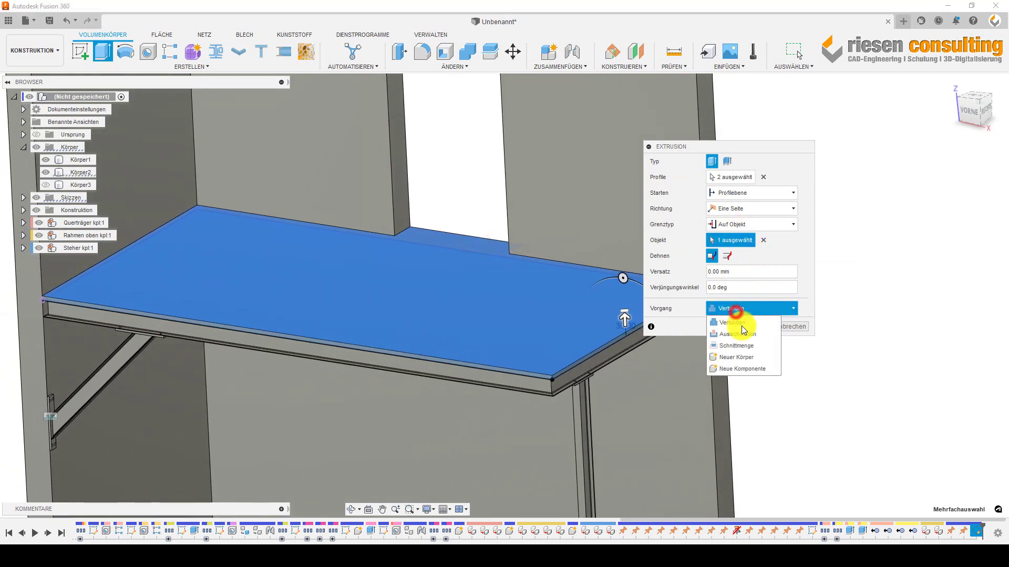
left_click(742, 367)
left_click(759, 330)
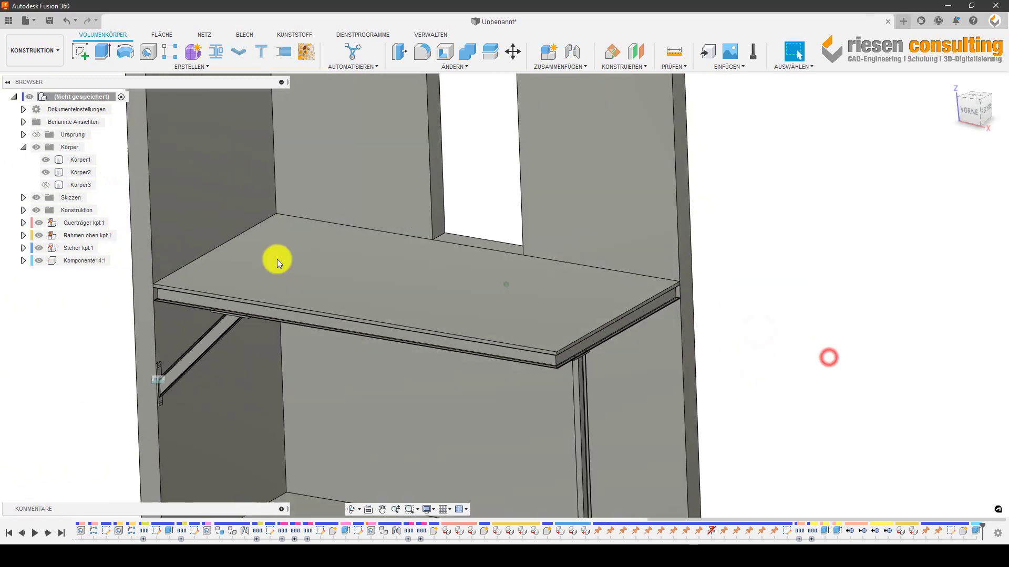
- Rename the new Komponente14 component to 'Bodenbelag'
scroll(236, 289, "down", 5)
left_click(82, 260)
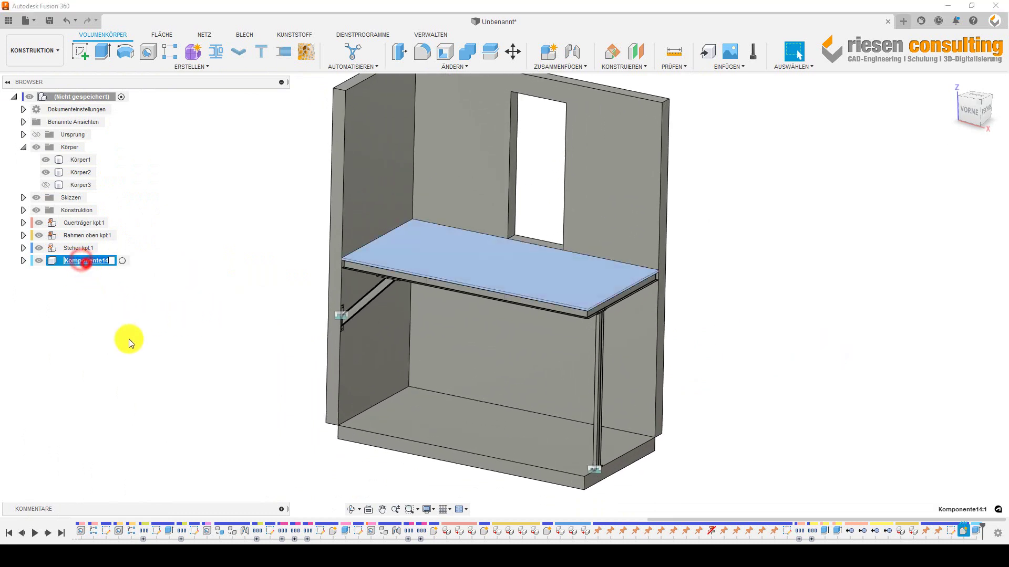
type("Bode")
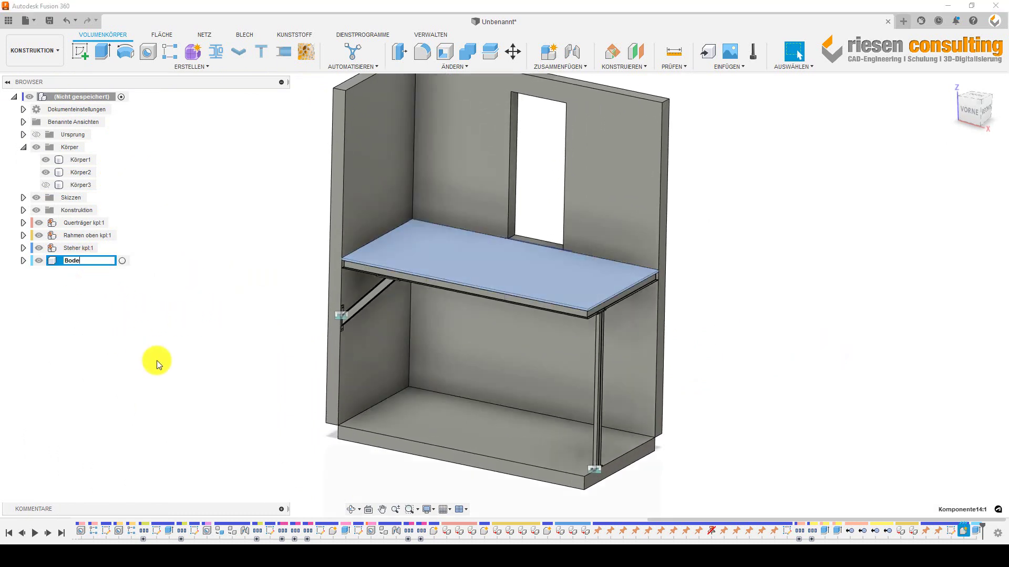
type("nbelag")
key("Return")
- Fix the Bodenbelag:1 component in place
left_click(297, 391)
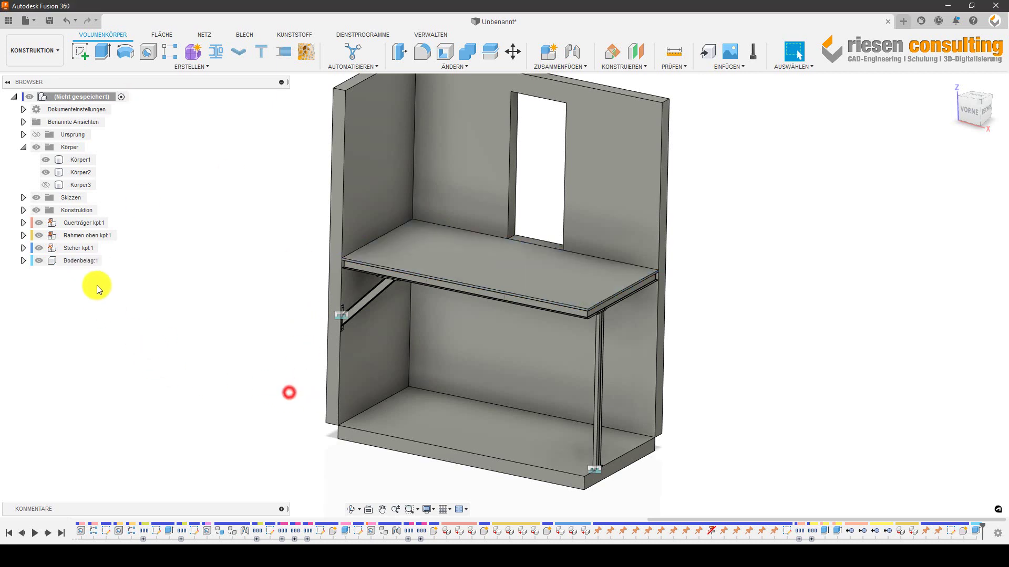
right_click(90, 259)
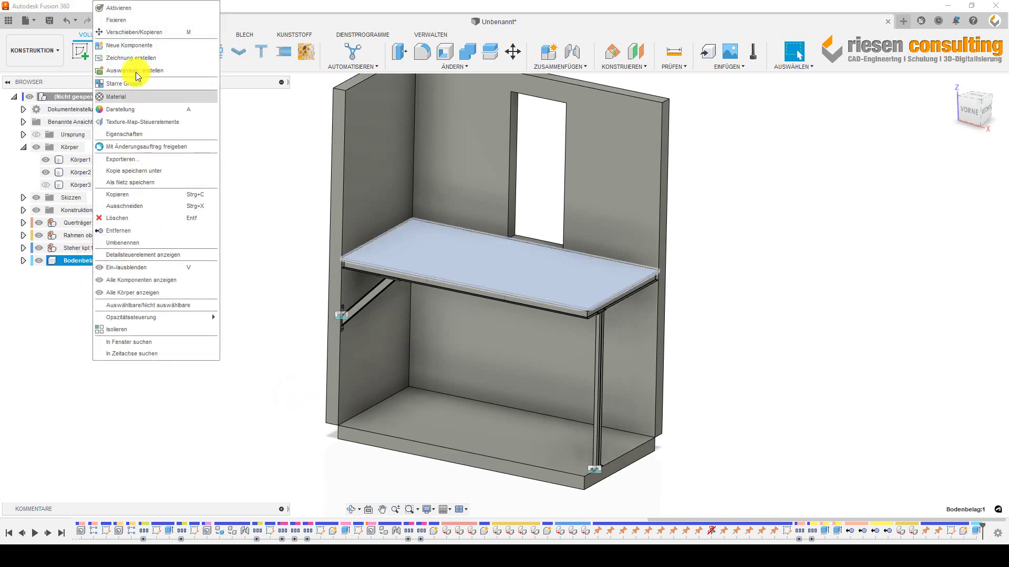
left_click(134, 21)
left_click(213, 242)
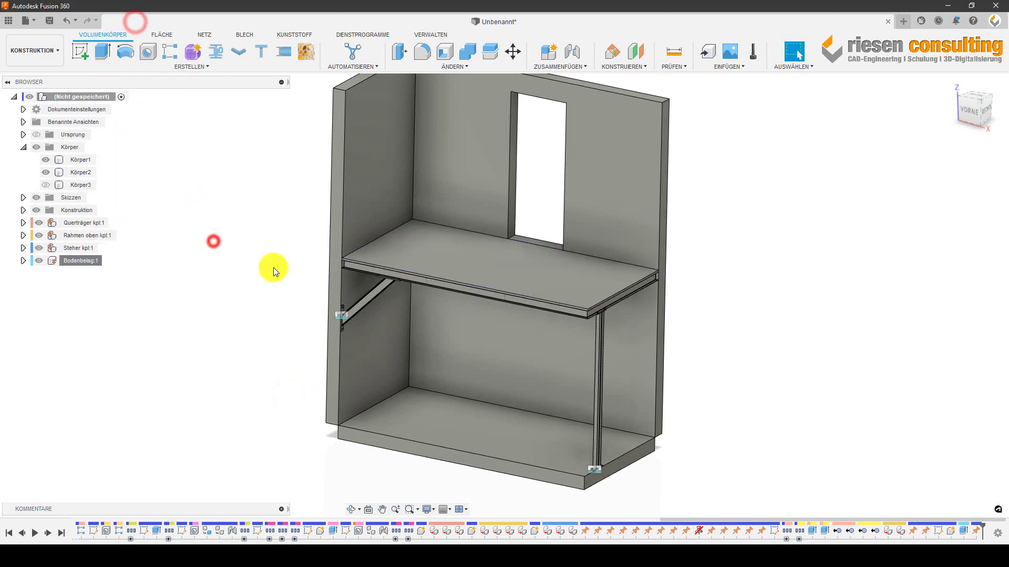
- Turn on component colours and orbit to inspect the coloured frame and shelf
left_click(680, 68)
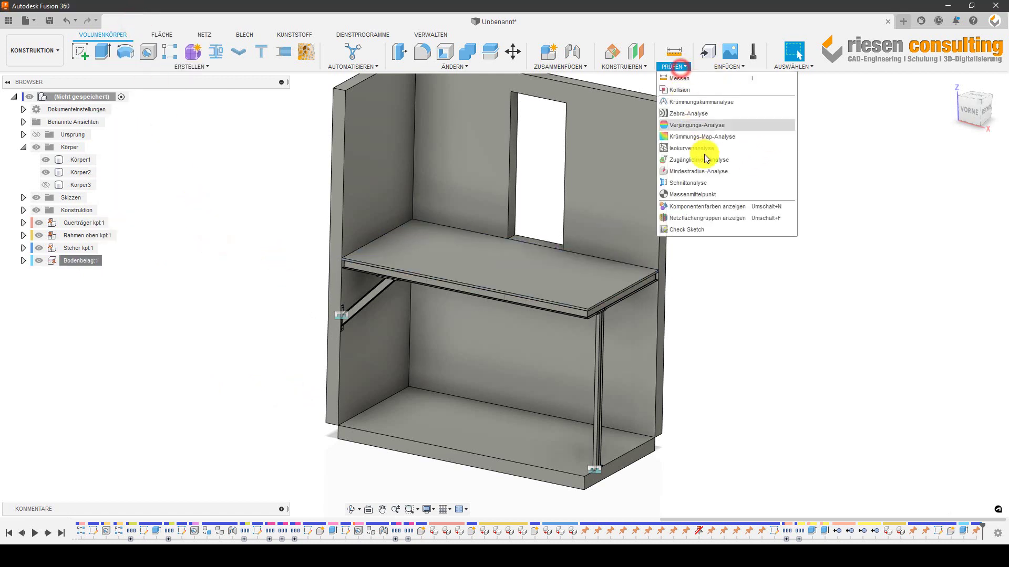
left_click(707, 209)
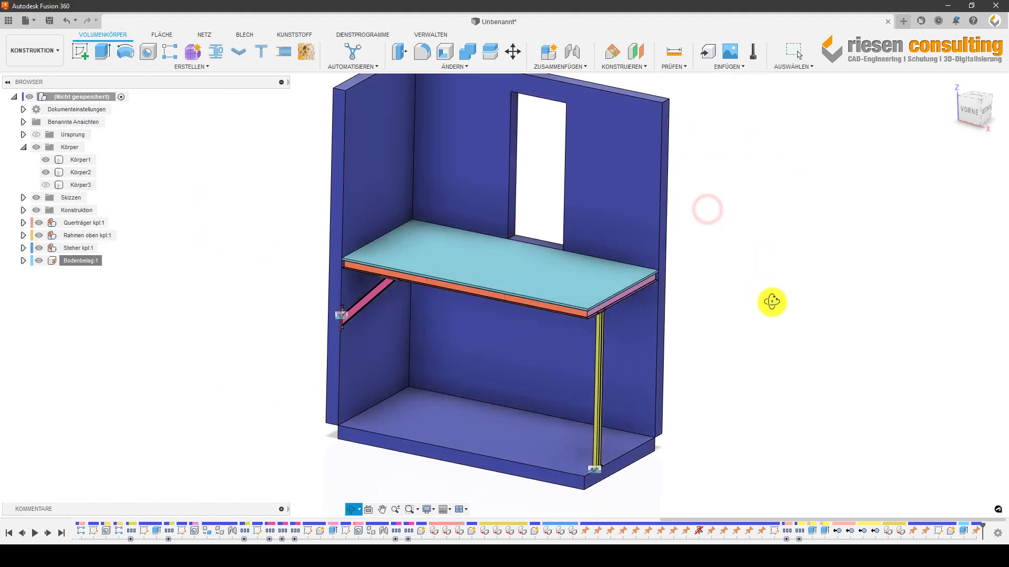
mouse_move(771, 300)
middle_mouse_down("shift")
mouse_move(783, 244)
mouse_move(786, 284)
mouse_move(775, 292)
middle_mouse_up("shift")
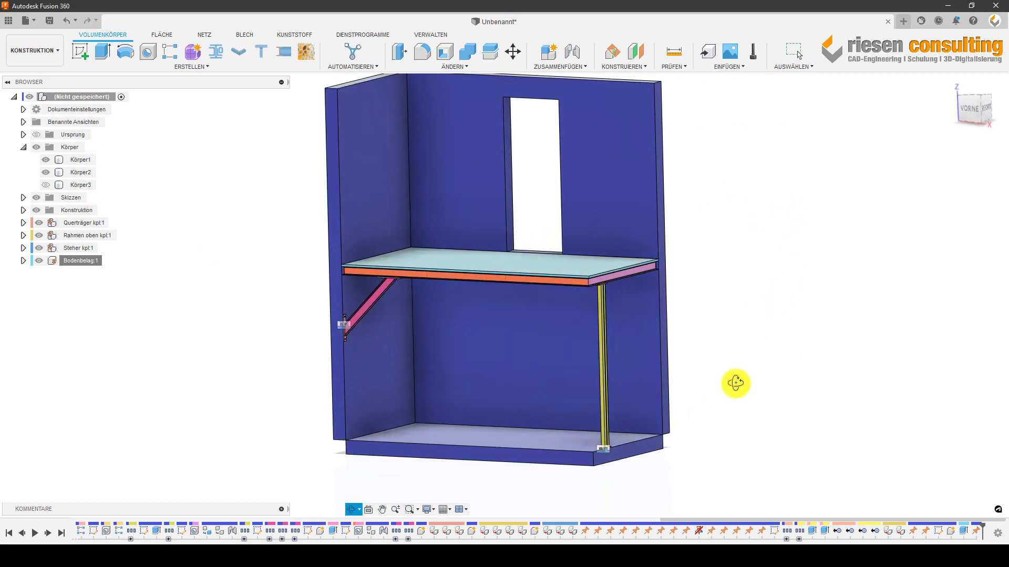
middle_click_drag(734, 383, 736, 381, "shift")
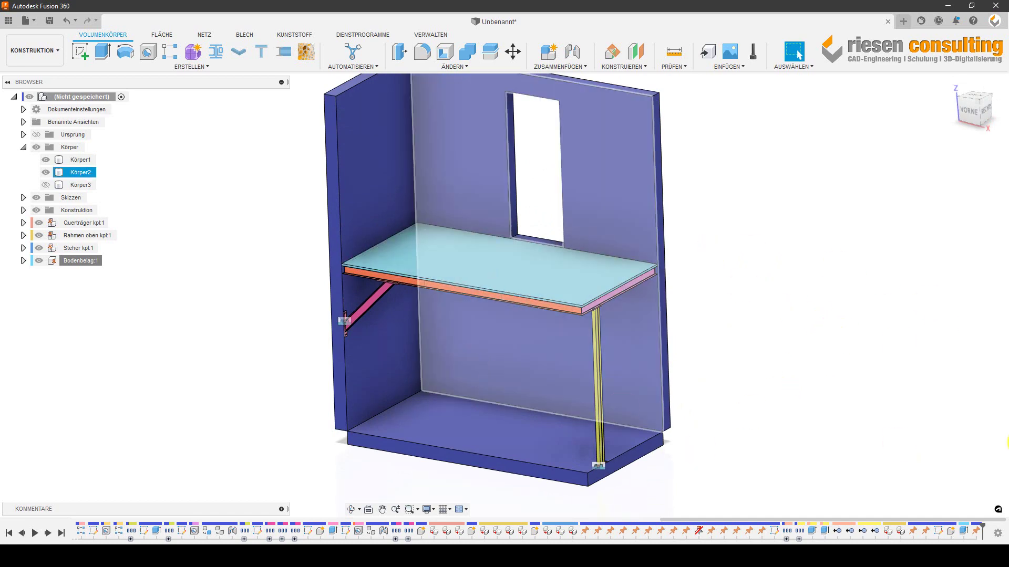
middle_click_drag(804, 320, 802, 339, "shift")
- Zoom and orbit to inspect the post base and floor corner
left_click(638, 420)
scroll(567, 472, "up", 5)
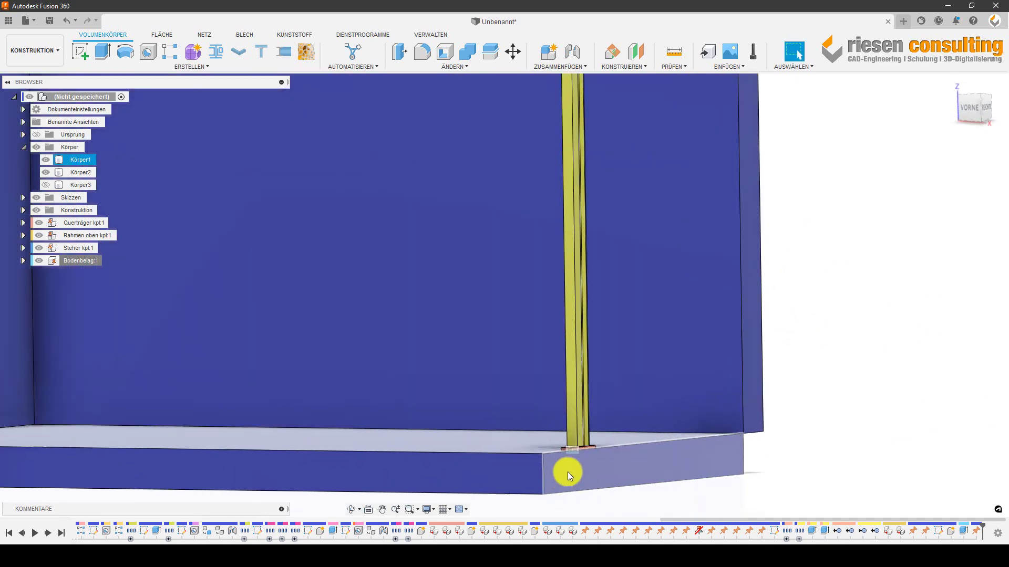
scroll(579, 453, "up", 3)
mouse_move(607, 458)
middle_mouse_down("shift")
mouse_move(597, 468)
mouse_move(572, 451)
mouse_move(579, 426)
middle_mouse_up("shift")
scroll(579, 163, "down", 10)
scroll(669, 262, "up", 2)
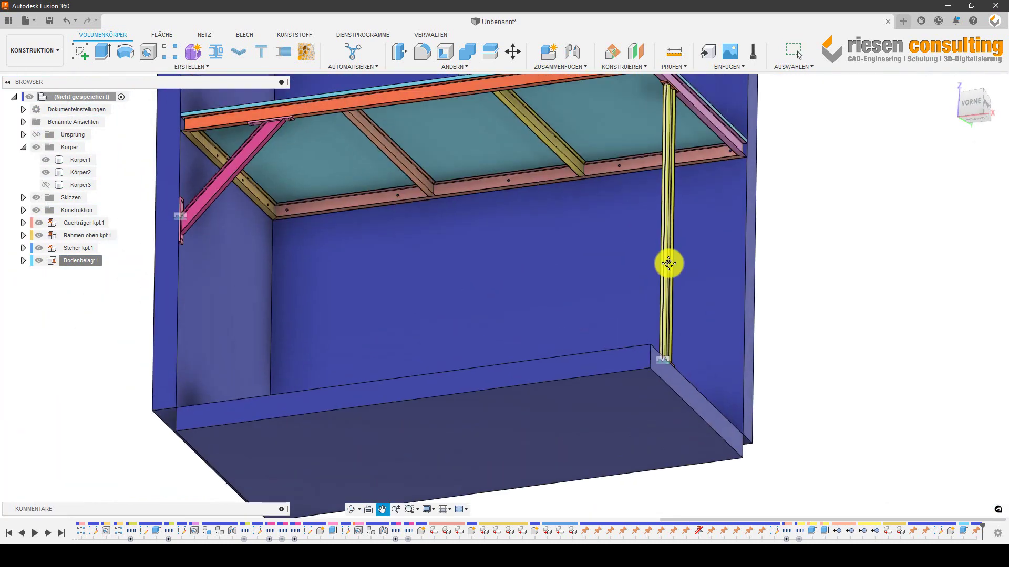
scroll(587, 142, "down", 3)
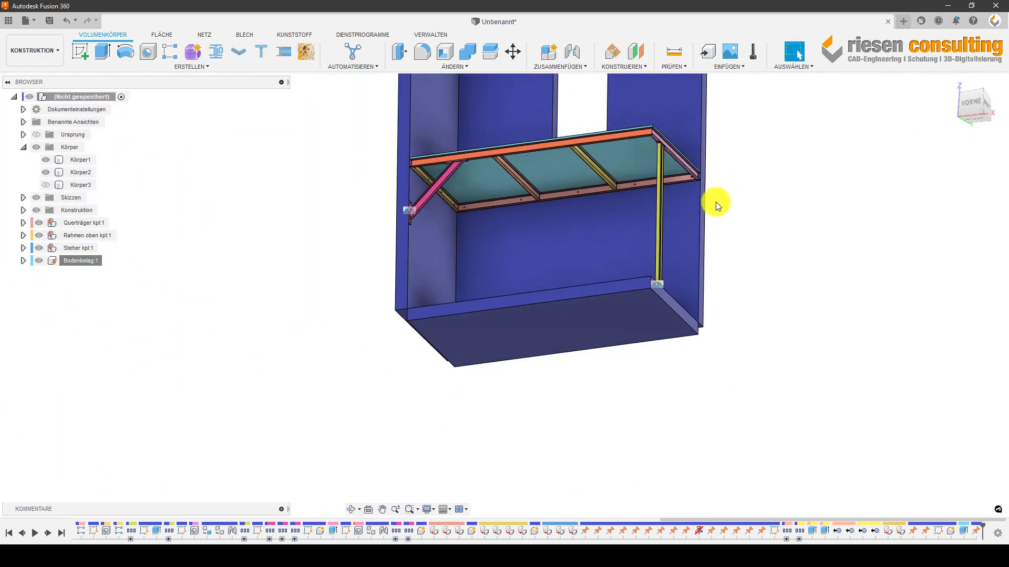
- Orbit to a level front view of the shelf, zoom in, and pan the model left
mouse_move(715, 201)
middle_mouse_down("shift")
mouse_move(723, 252)
mouse_move(709, 218)
mouse_move(710, 243)
mouse_move(670, 245)
middle_mouse_up("shift")
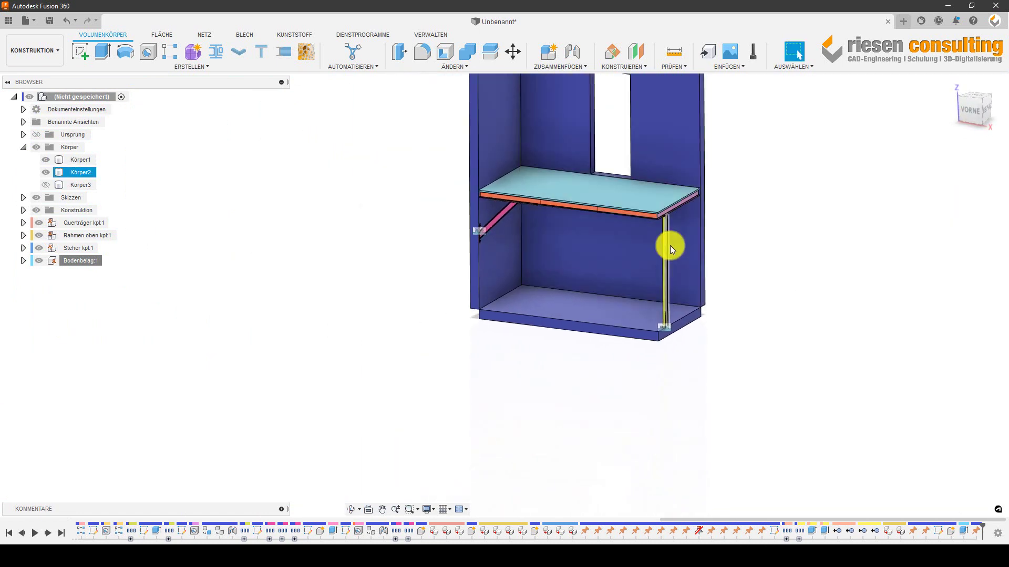
scroll(669, 245, "up", 1)
scroll(670, 242, "up", 2)
scroll(674, 248, "up", 2)
scroll(683, 305, "up", 2)
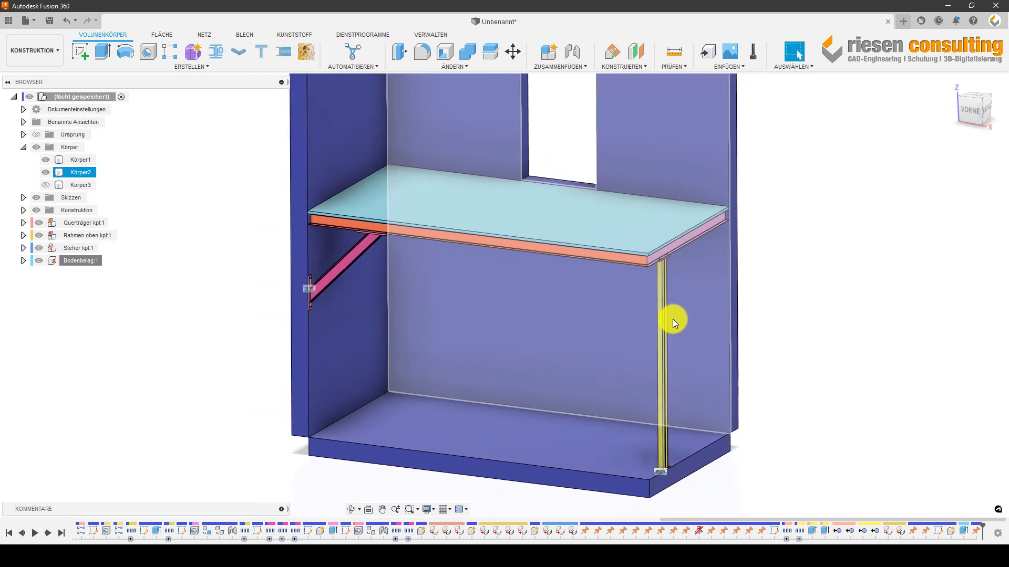
scroll(673, 318, "down", 2)
left_click(777, 317)
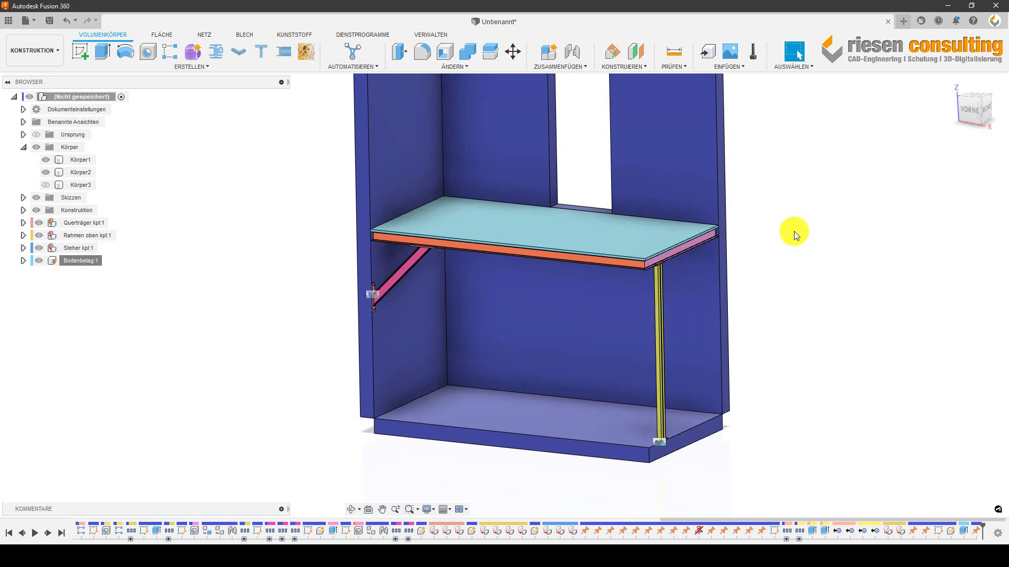
left_click(853, 357)
mouse_move(841, 334)
middle_mouse_down()
mouse_move(808, 344)
mouse_move(813, 288)
mouse_move(804, 344)
middle_mouse_up()
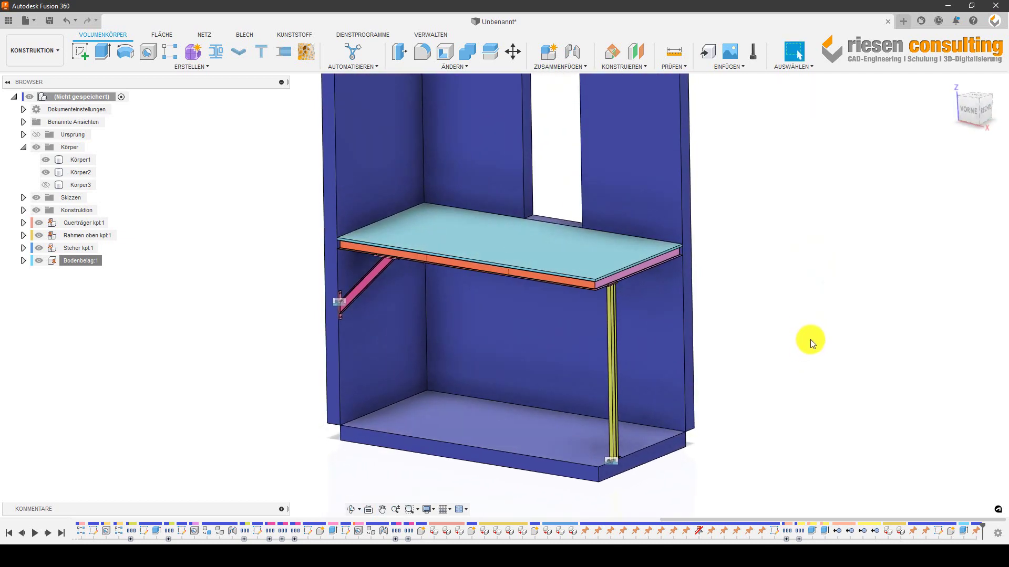